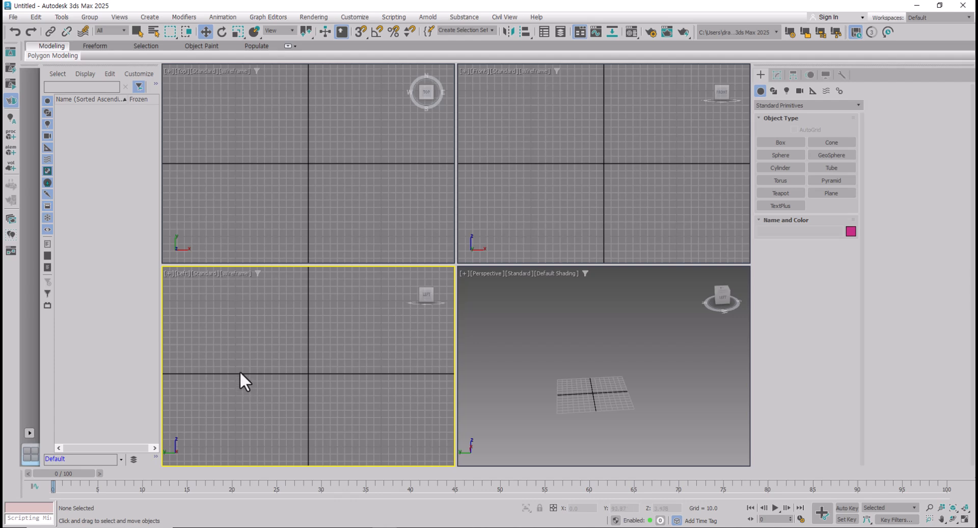
Step: Create a plane about 168 long and 261 wide in the Left viewport, roughly centred on the vertical axis
left_click(835, 194)
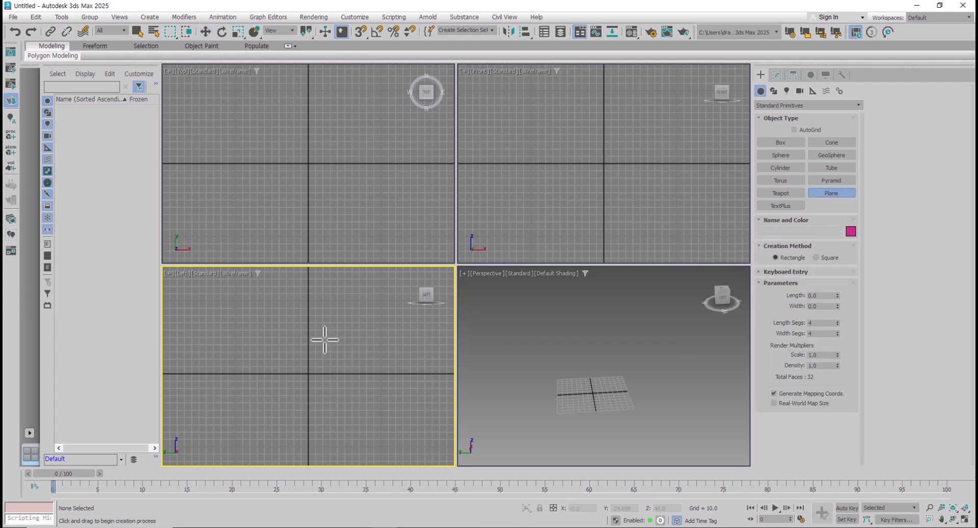
middle_click_drag(322, 342, 318, 363)
left_click_drag(215, 304, 406, 428)
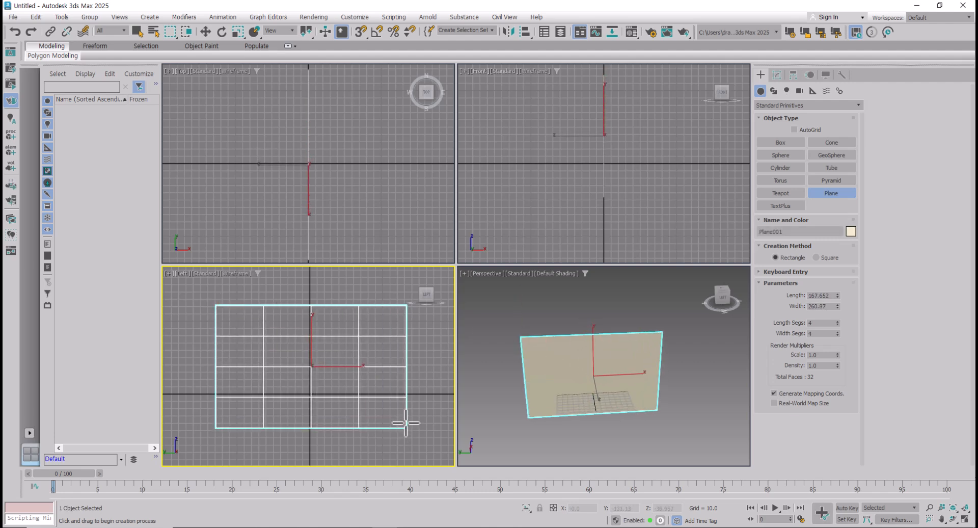
middle_click_drag(570, 430, 572, 403, "alt")
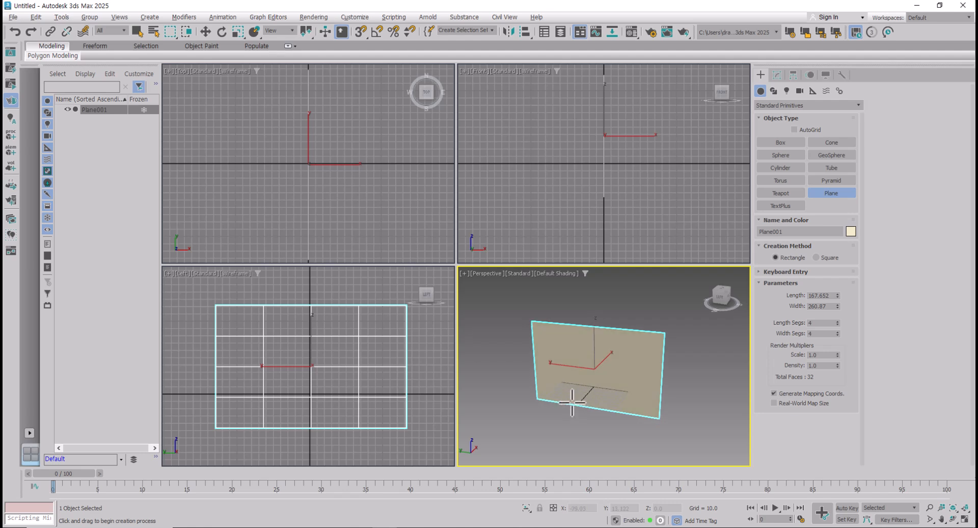
Step: Load Bolt_side.jpg from the 13. 볼트 모델링 folder into the first Material Editor slot and assign that material to the plane
left_click(631, 32)
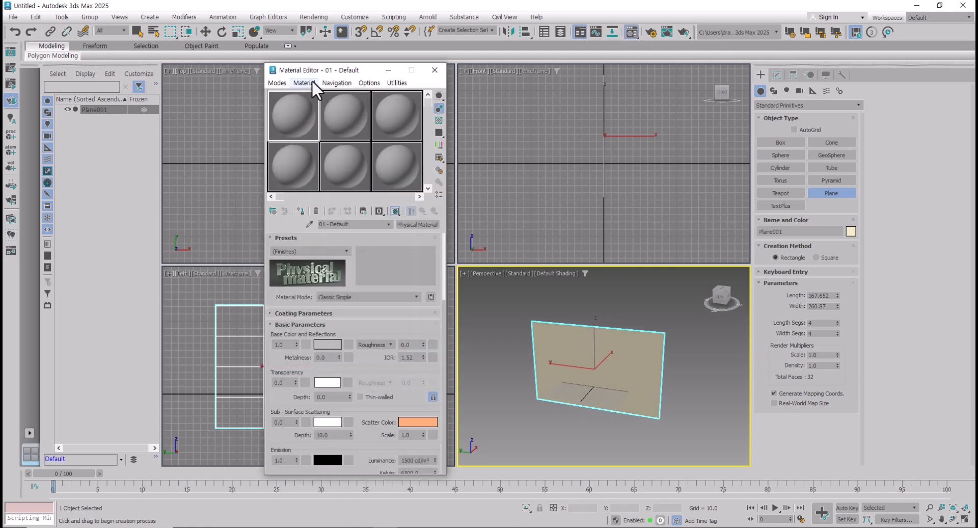
left_click_drag(310, 70, 270, 68)
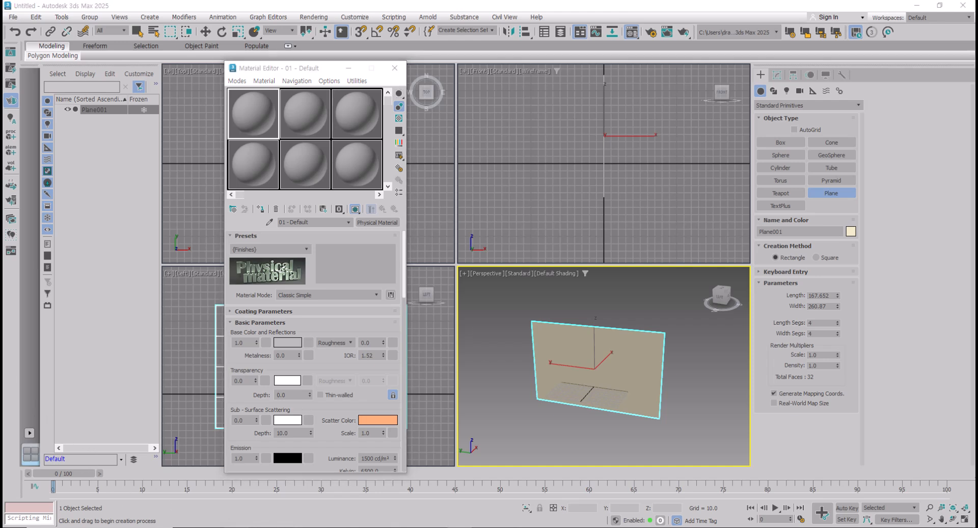
key("alt+Tab")
left_click(695, 184)
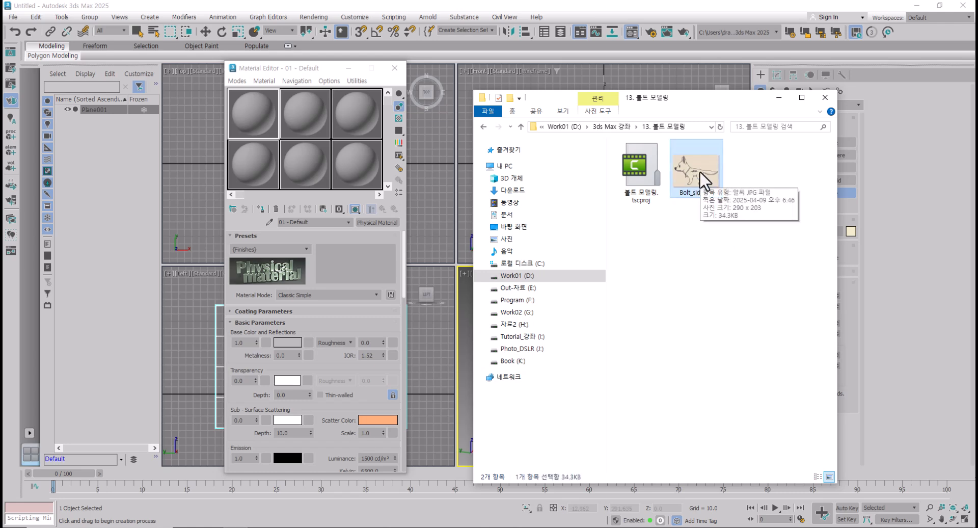
left_click_drag(699, 170, 258, 123)
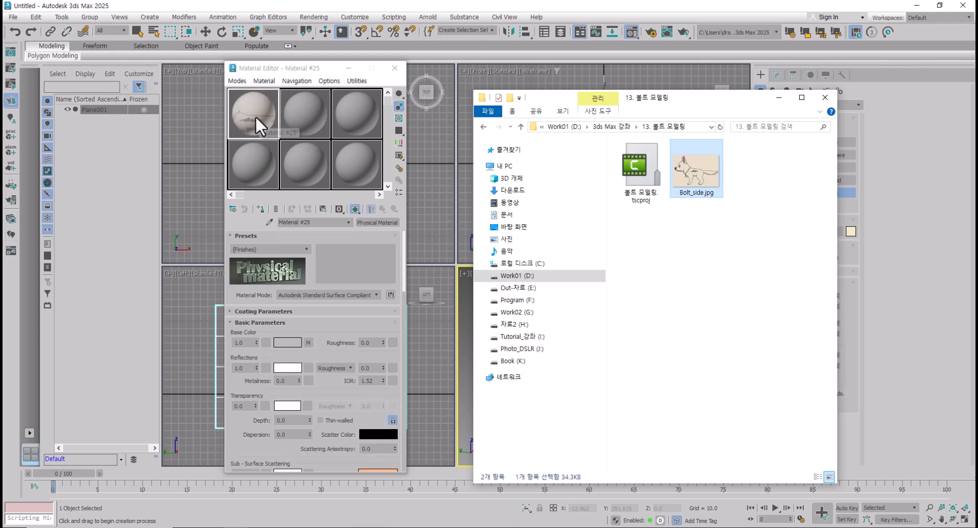
left_click(779, 98)
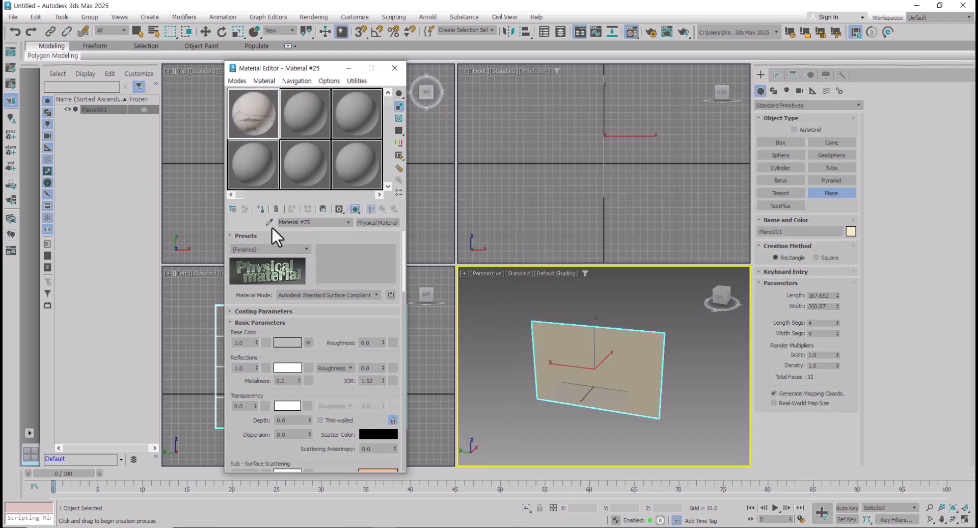
left_click(261, 210)
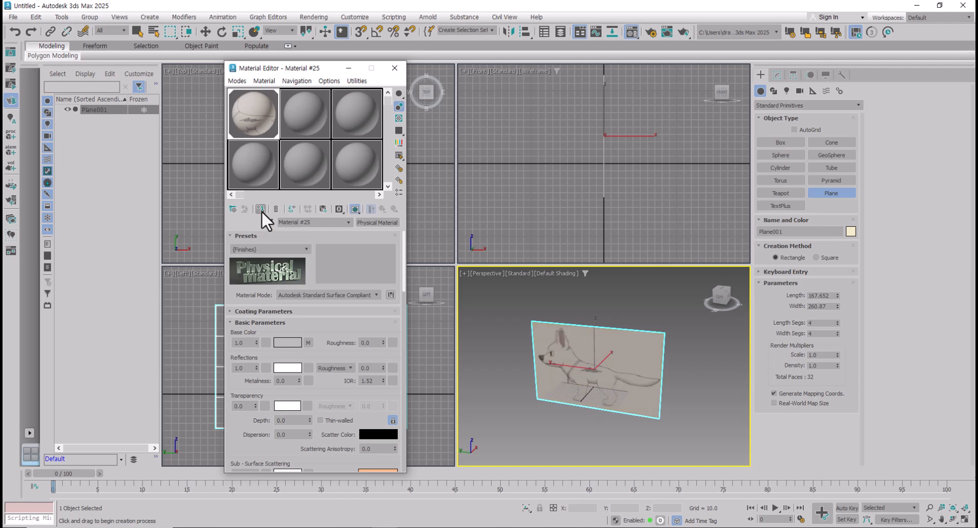
middle_click_drag(608, 388, 620, 350, "alt")
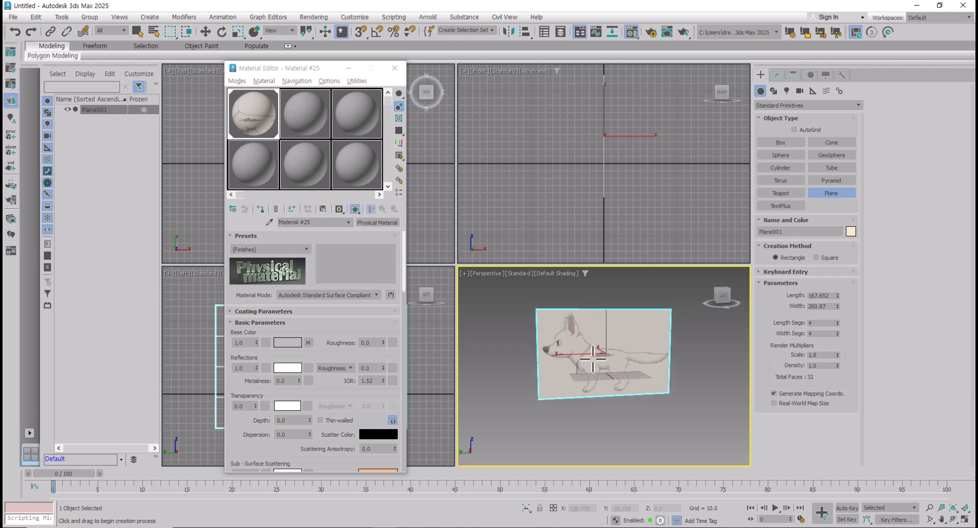
Step: Look up the pixel dimensions of Bolt_side.jpg in its file properties
key("alt+Tab")
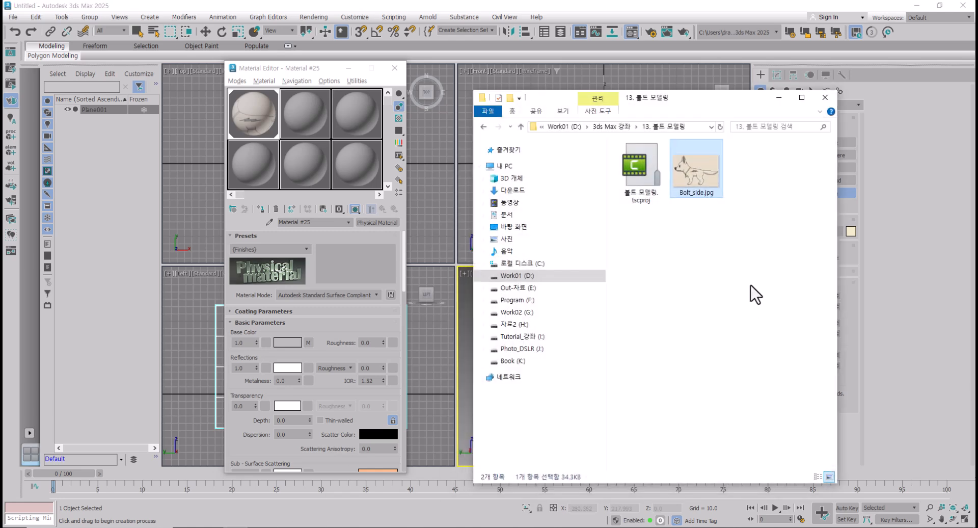
right_click(695, 168)
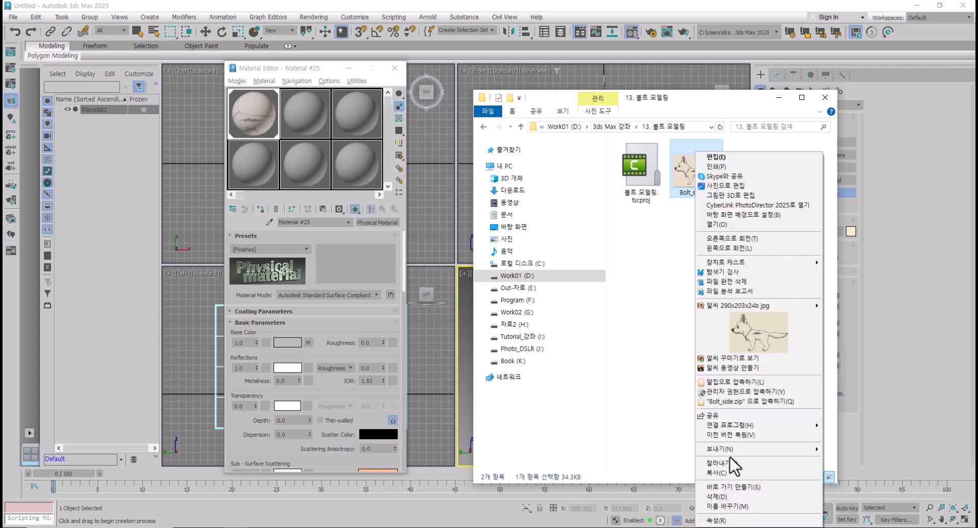
left_click(730, 521)
left_click(764, 192)
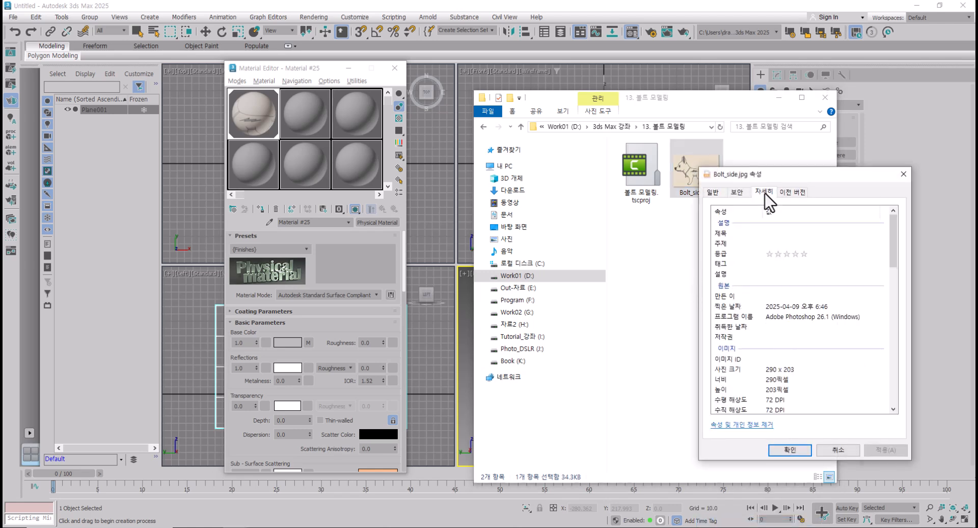
left_click(772, 371)
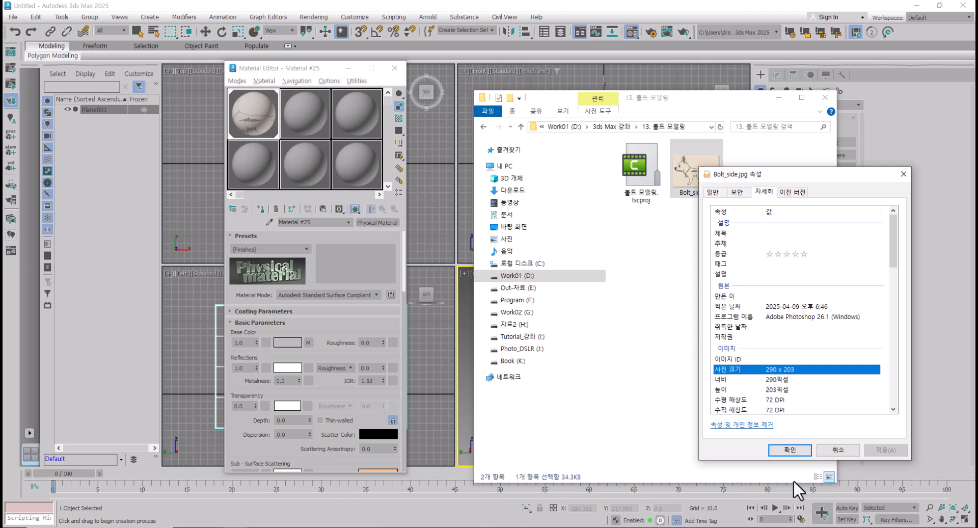
left_click(799, 449)
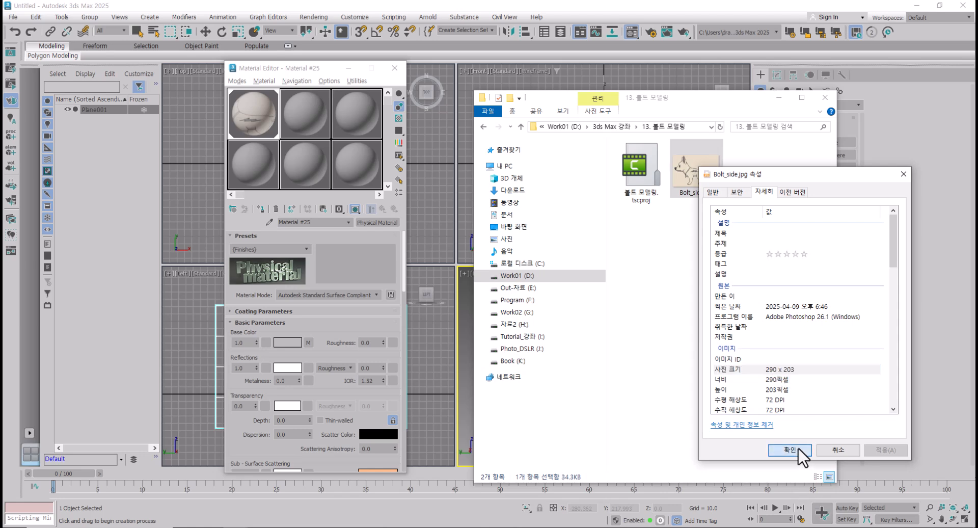
left_click(779, 100)
Step: Set the plane's length to 203, its width to 290 and both segment counts to 1, and close the Material Editor
left_click(777, 75)
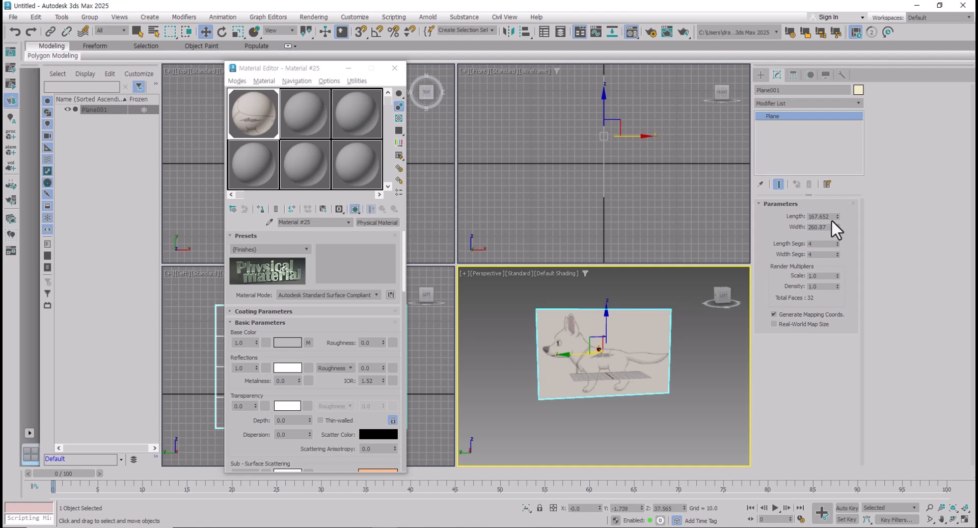
double_click(831, 217)
type("203")
key("Return")
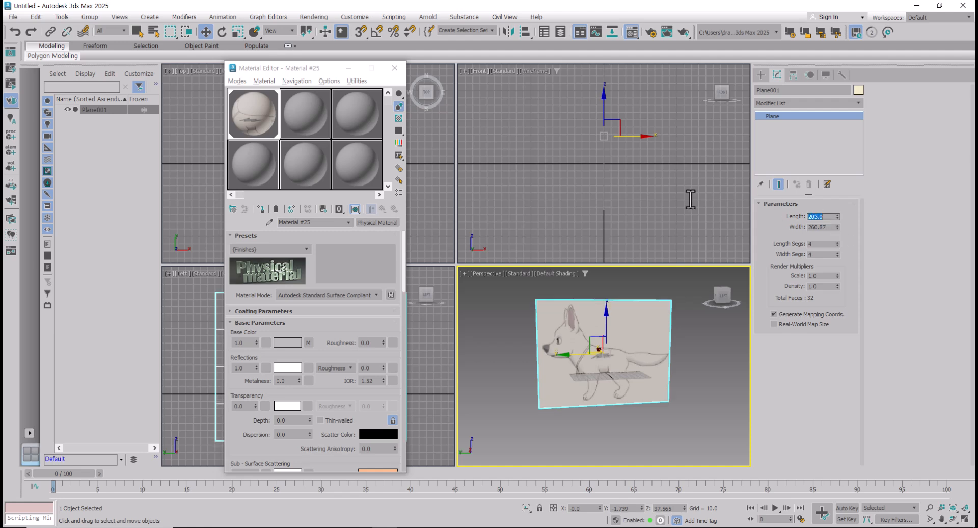
key("Tab")
type("290")
key("Return")
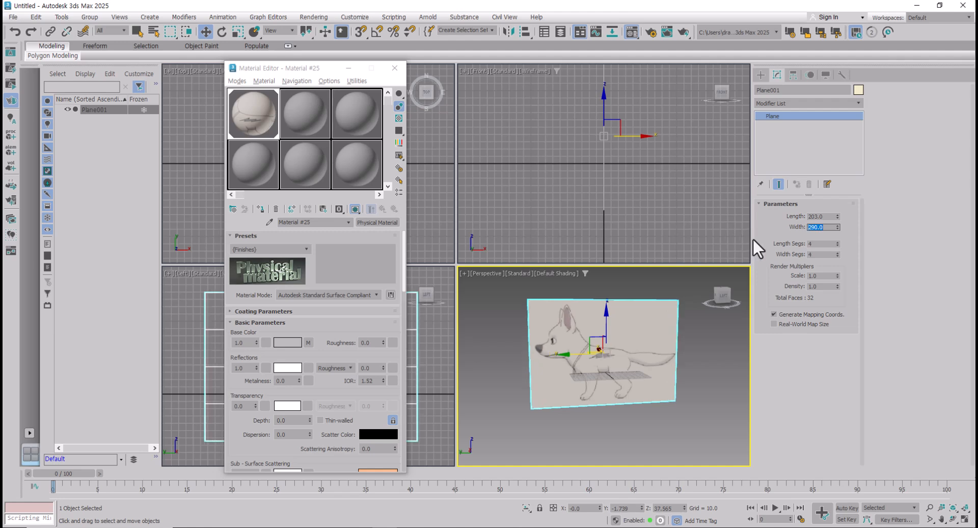
left_click_drag(837, 245, 836, 255)
left_click(394, 68)
Step: Switch the Left viewport to Default Shading to display the reference image on the plane
middle_click(345, 392)
scroll(331, 383, "down", 3)
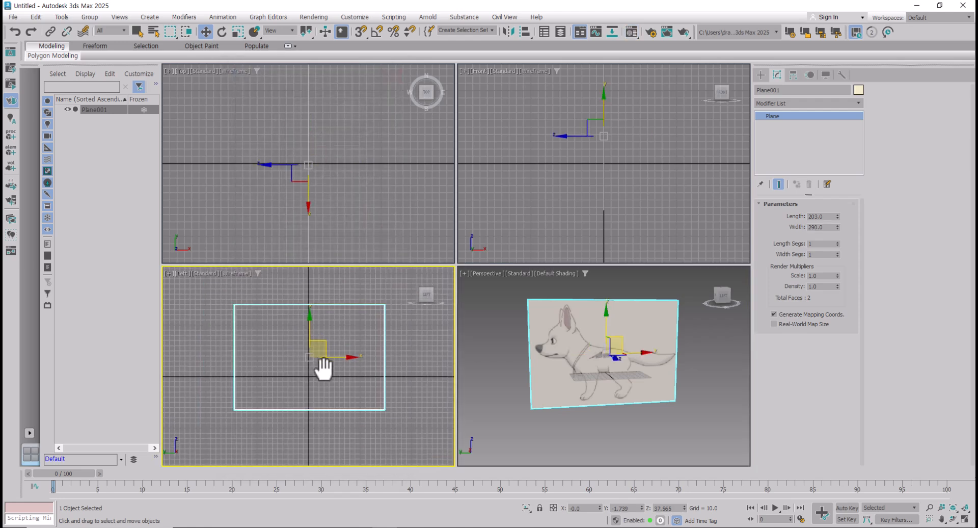
key("F3")
key("F3")
key("F3")
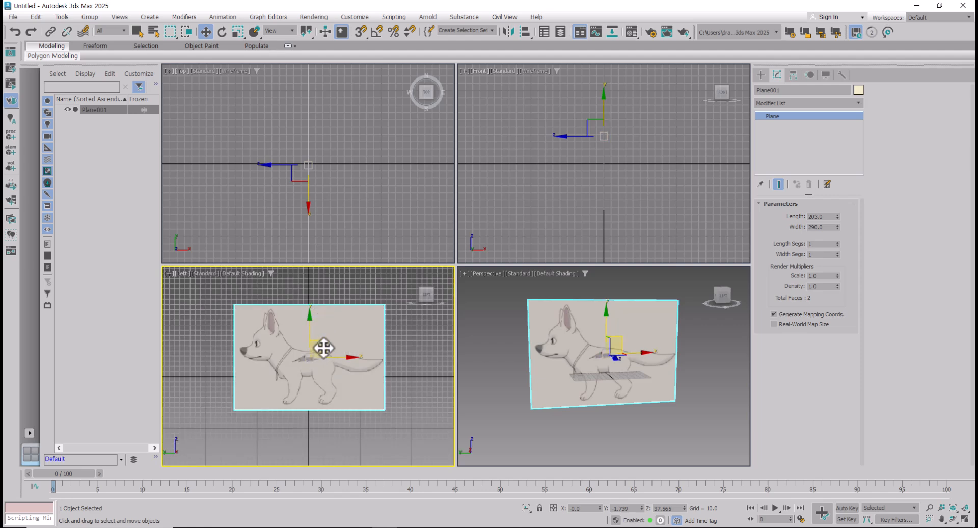
Step: Raise the plane in the Left viewport to about Z 95, aligning the dog's feet with the ground line
left_click_drag(323, 348, 324, 314)
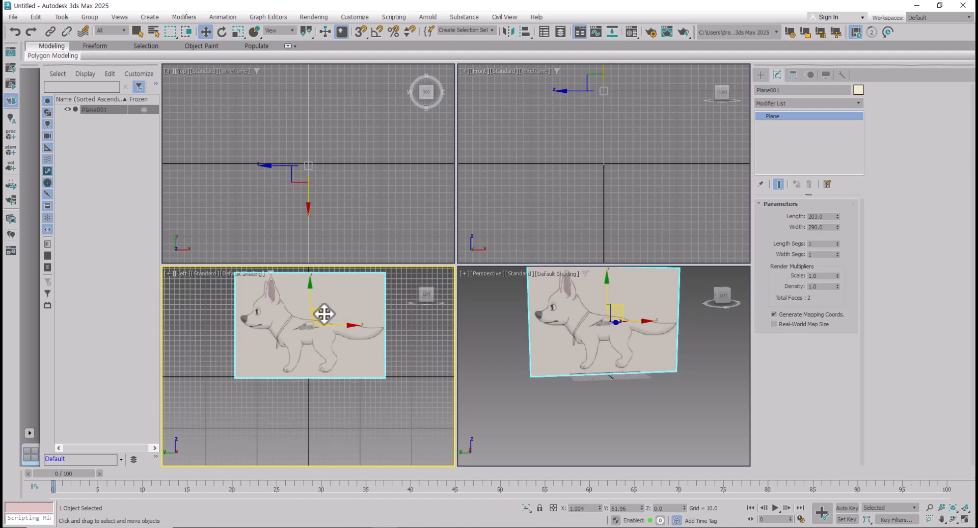
scroll(320, 356, "up", 3)
middle_click_drag(321, 356, 324, 379)
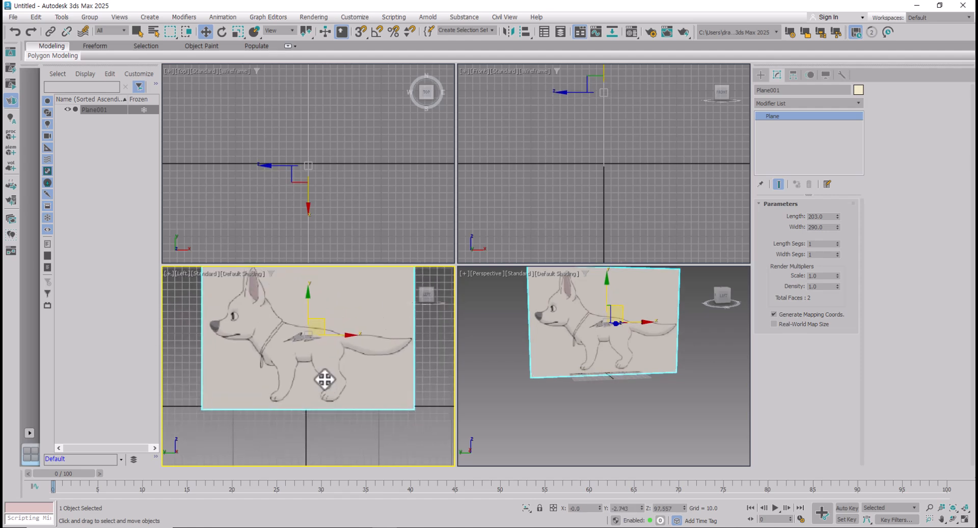
scroll(326, 374, "down", 2)
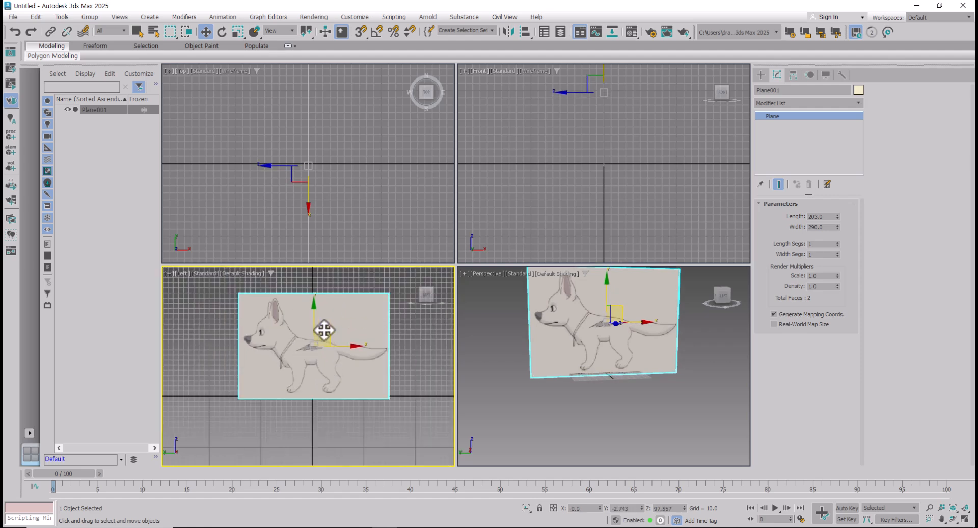
left_click_drag(323, 330, 323, 331)
Step: Move the image plane along the negative X axis in the Top viewport to about X -198
scroll(319, 214, "down", 5)
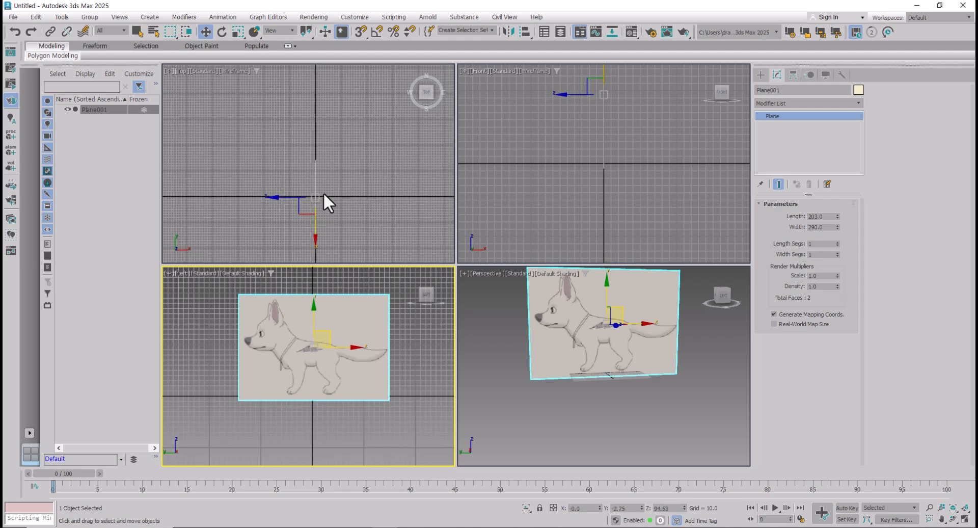
middle_click_drag(324, 194, 322, 181)
middle_click_drag(568, 315, 595, 335, "alt")
middle_click(377, 207)
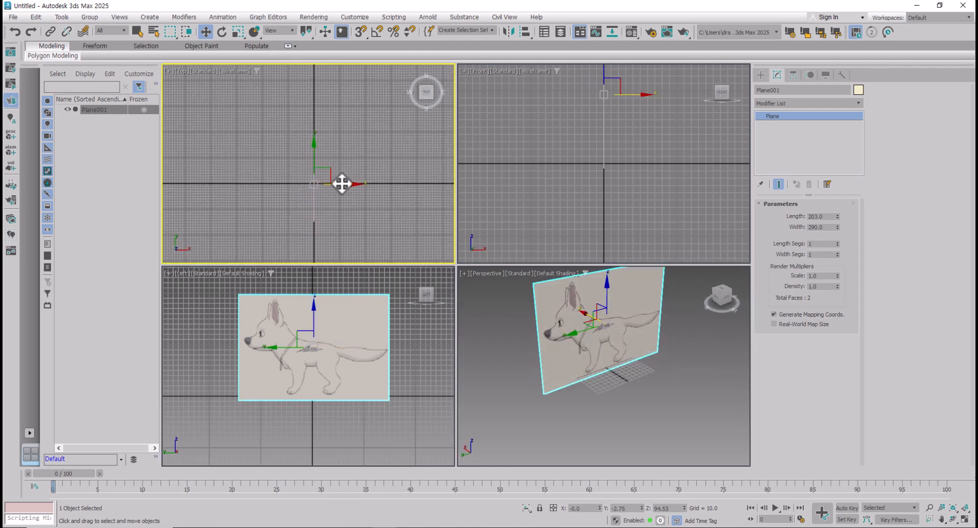
left_click_drag(341, 183, 290, 183)
left_click(298, 224)
key("ctrl+2")
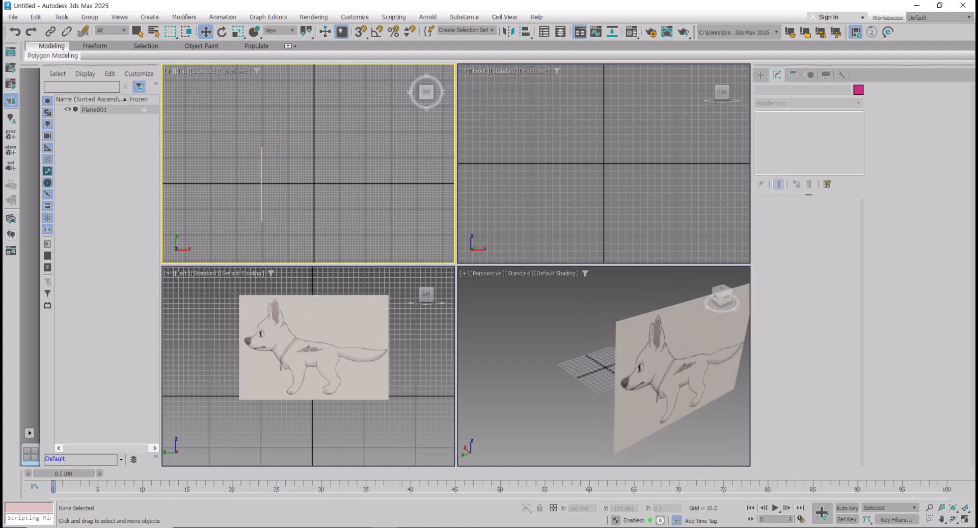
mouse_move(298, 228)
left_mouse_down()
mouse_move(292, 185)
mouse_move(313, 135)
mouse_move(325, 216)
mouse_move(293, 182)
mouse_move(302, 151)
left_mouse_up()
key("Escape")
left_click(261, 171)
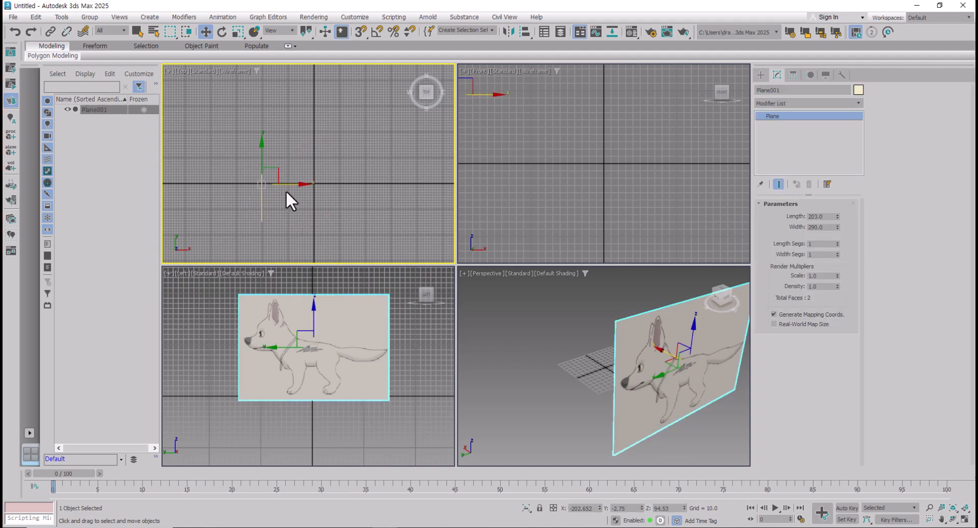
left_click_drag(291, 185, 292, 186)
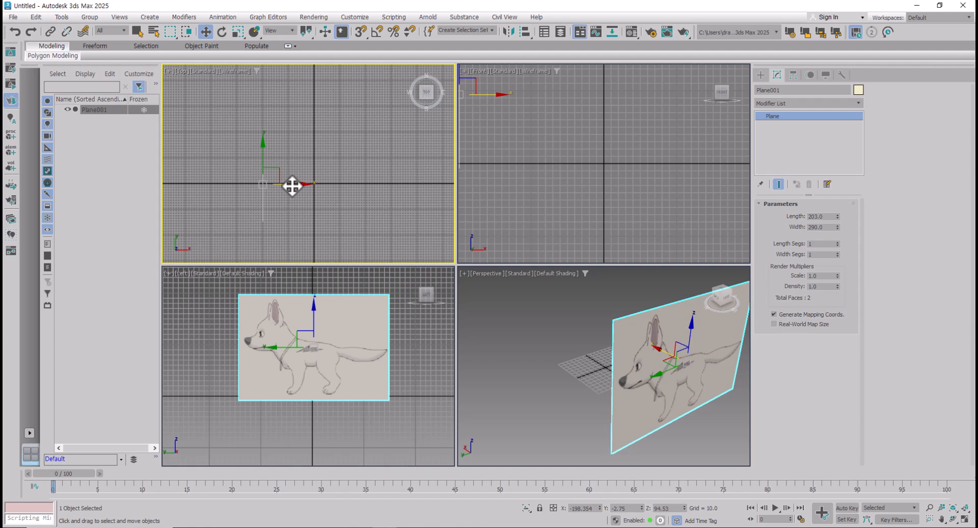
Step: Clone the image plane along X in the Front viewport to the opposite side of the origin, at about X 197
left_click(646, 406)
key("alt+w")
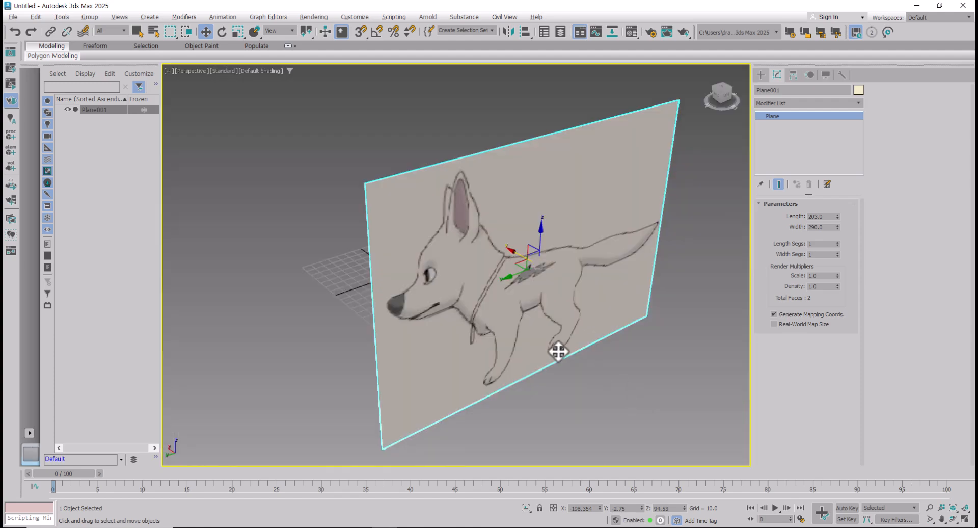
middle_click_drag(558, 352, 569, 317, "alt")
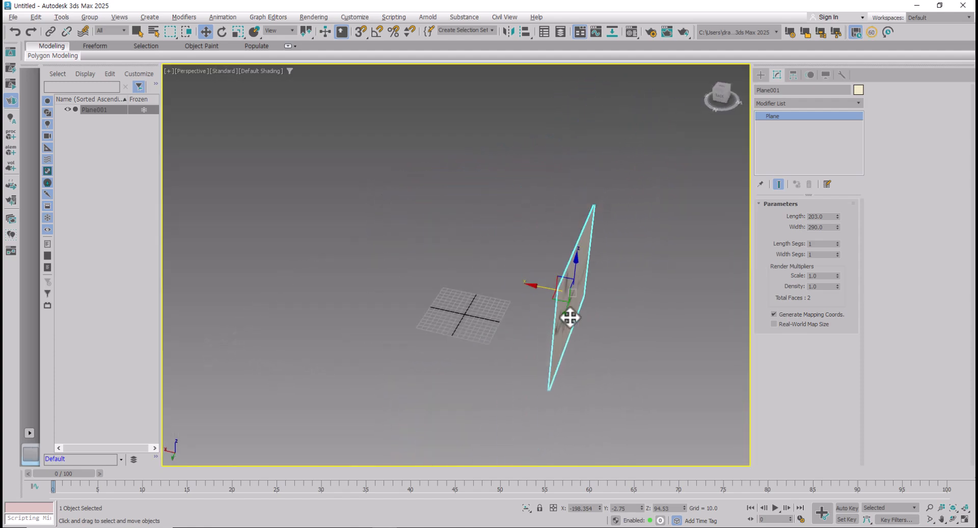
key("alt+w")
right_click(594, 162)
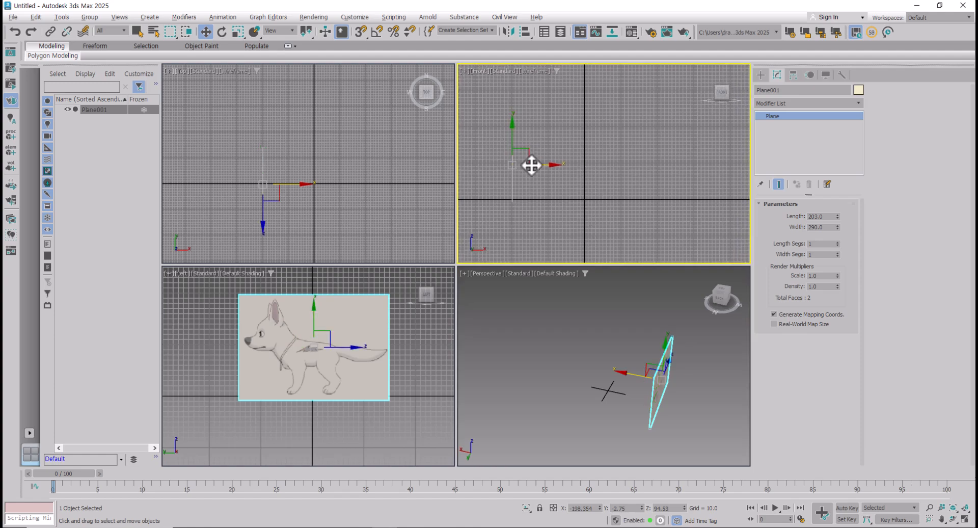
left_click_drag(539, 165, 686, 158, "shift")
left_click(488, 309)
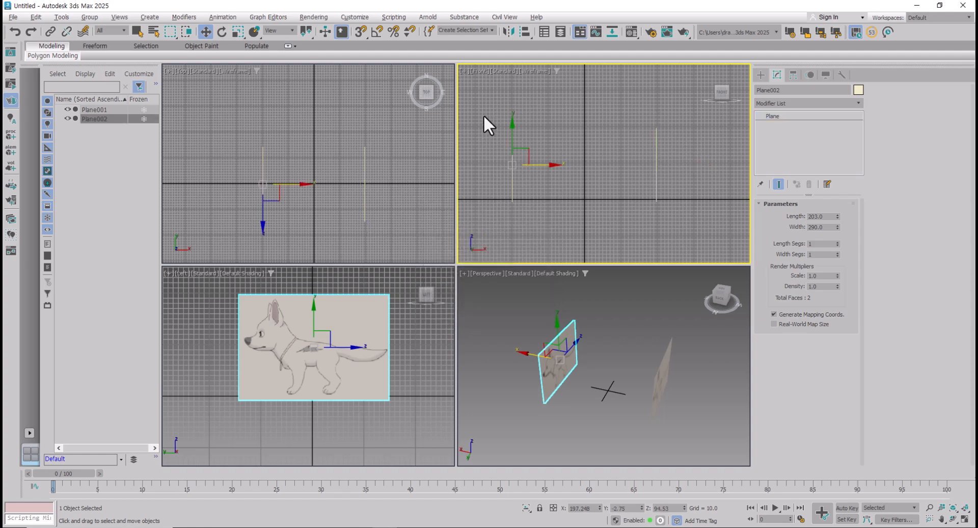
Step: Move the two planes closer to the origin, the original to about X -146 and the copy to about X 155
left_click_drag(545, 167, 565, 164)
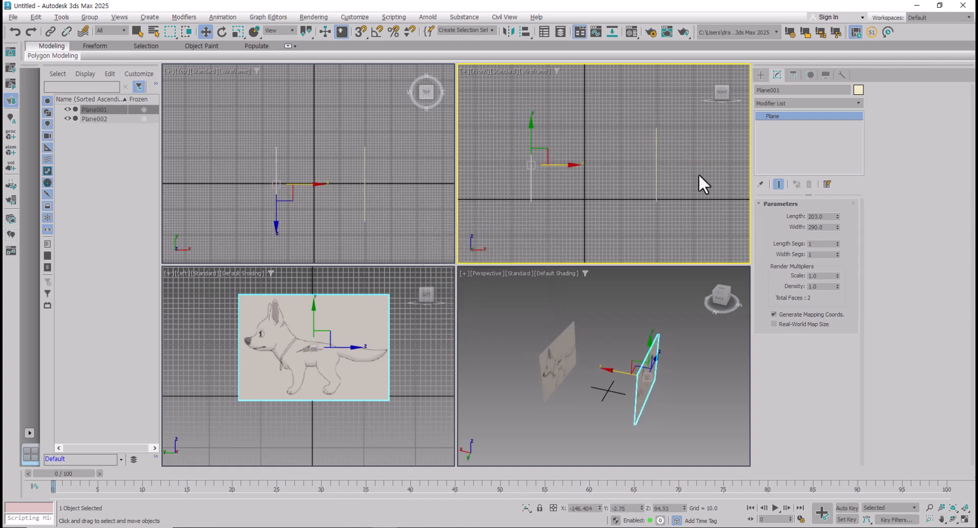
left_click(655, 163)
left_click_drag(685, 168, 669, 165)
Step: Maximize the Perspective viewport, select both image planes and turn on Edged Faces display
right_click(592, 345)
key("alt+w")
middle_click_drag(592, 345, 519, 315, "alt")
middle_click_drag(519, 316, 535, 324)
left_click_drag(659, 386, 290, 177)
mouse_move(318, 206)
middle_mouse_down("alt")
mouse_move(411, 218)
mouse_move(360, 223)
middle_mouse_up("alt")
key("F4")
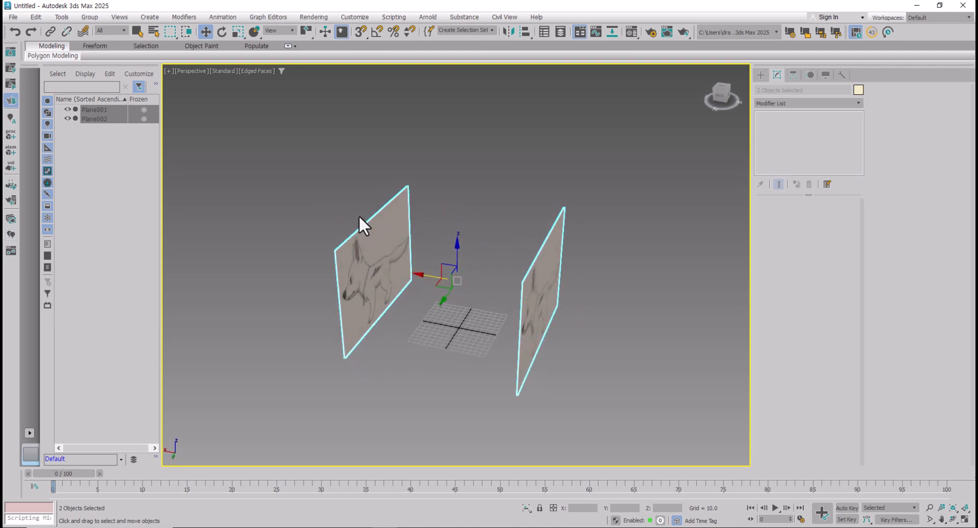
Step: Review the Backface Cull on Object Creation option in the viewport preferences and close them without changes
middle_click_drag(475, 276, 388, 279, "alt")
left_click(408, 293)
middle_click_drag(467, 302, 450, 289, "alt")
left_click(499, 281)
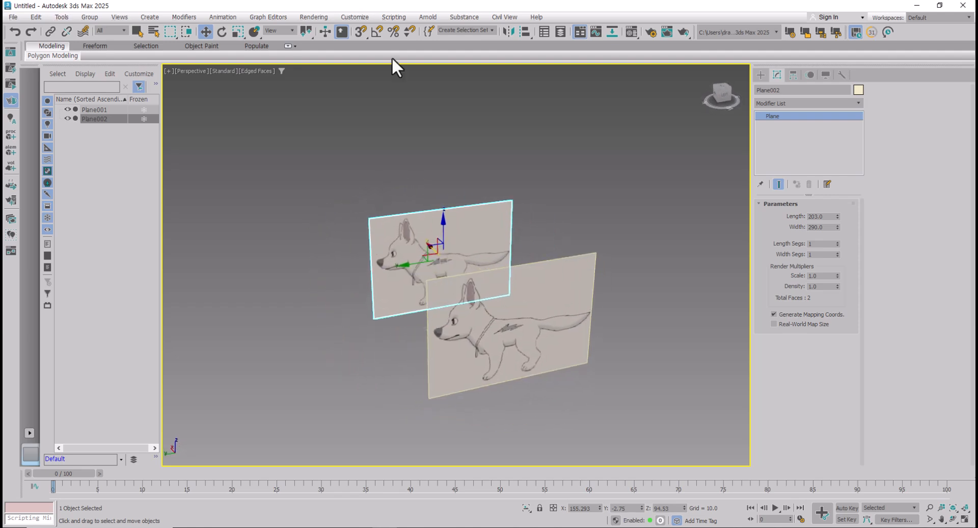
left_click(351, 17)
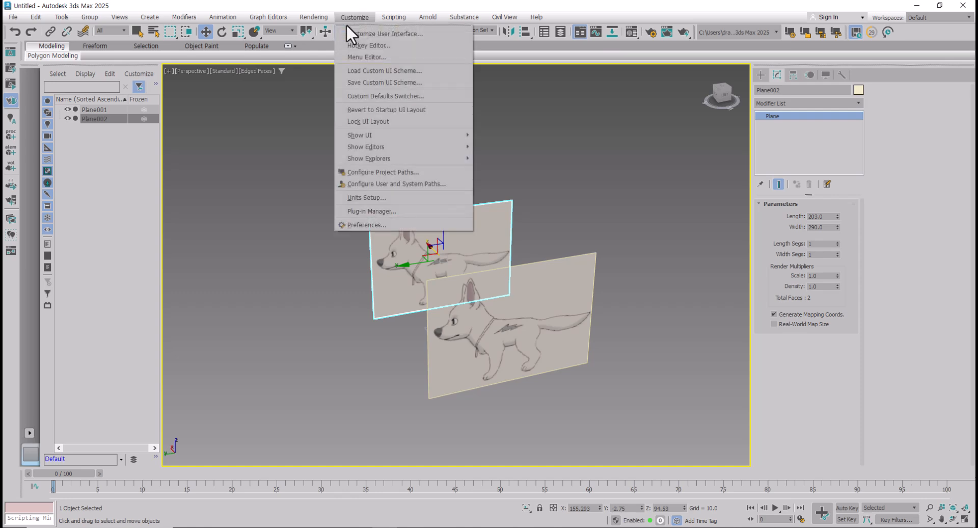
left_click(386, 224)
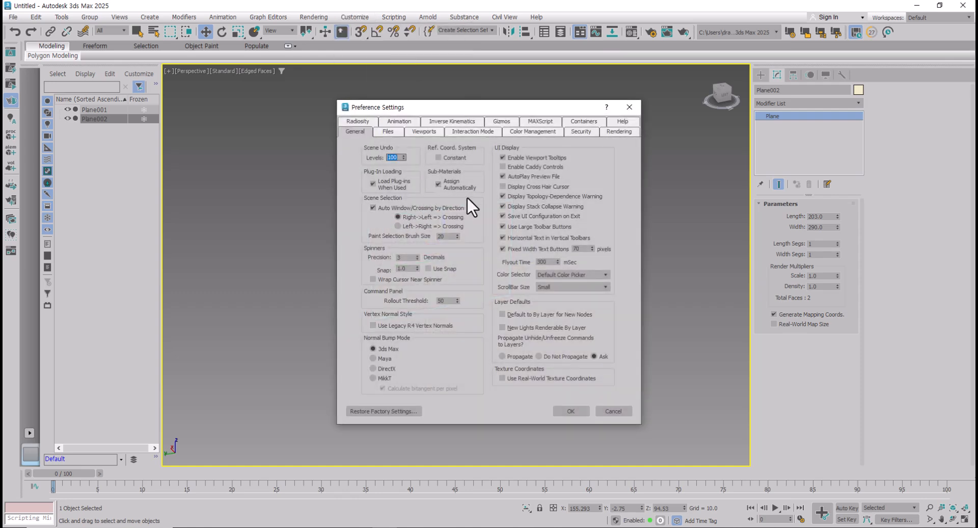
left_click(418, 132)
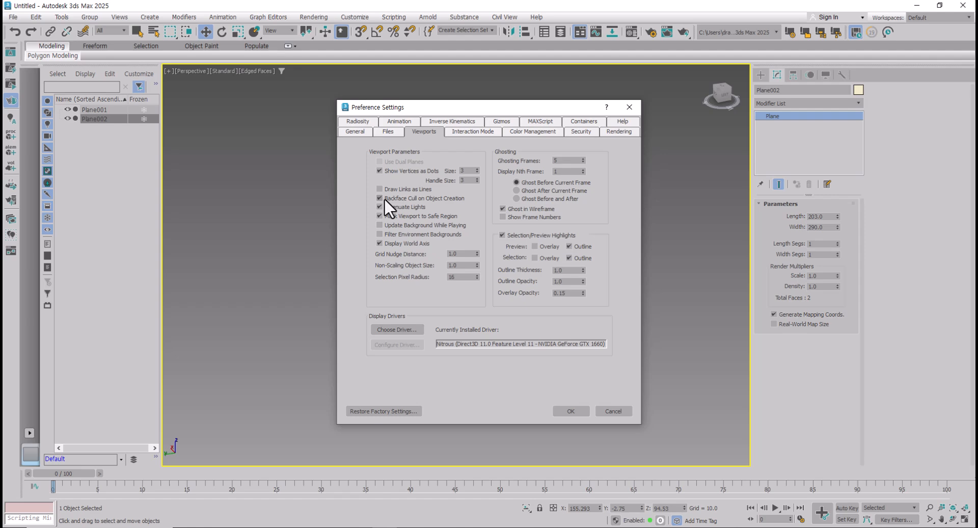
left_click(627, 412)
left_click(533, 310)
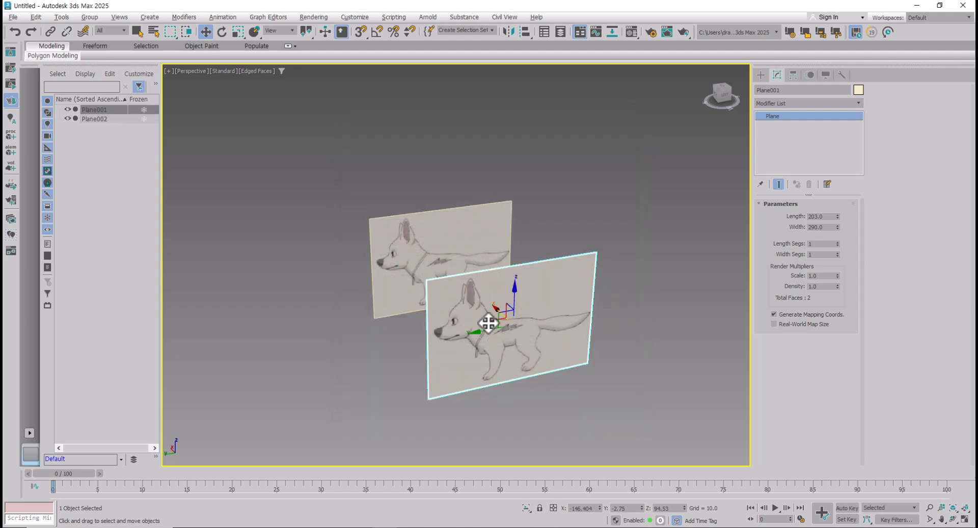
middle_click_drag(489, 323, 447, 310, "alt")
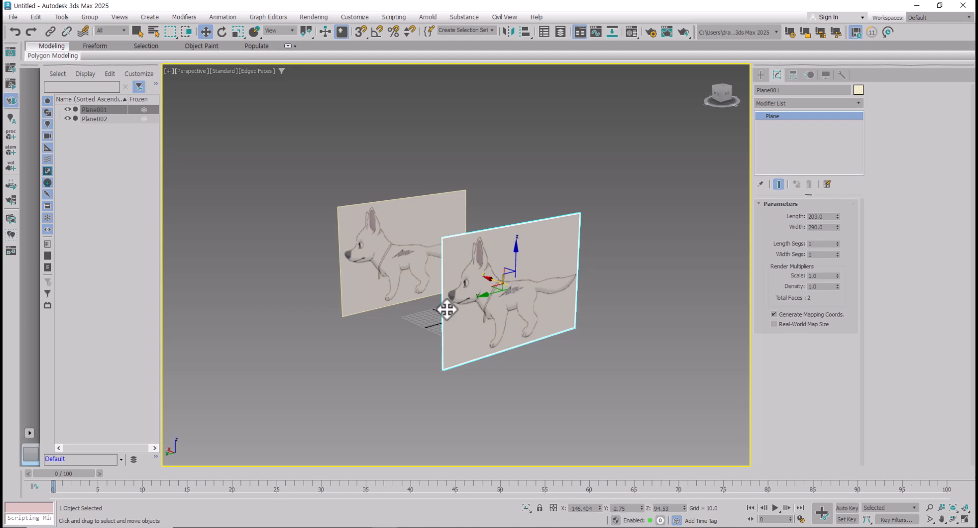
middle_click_drag(446, 309, 443, 309, "alt")
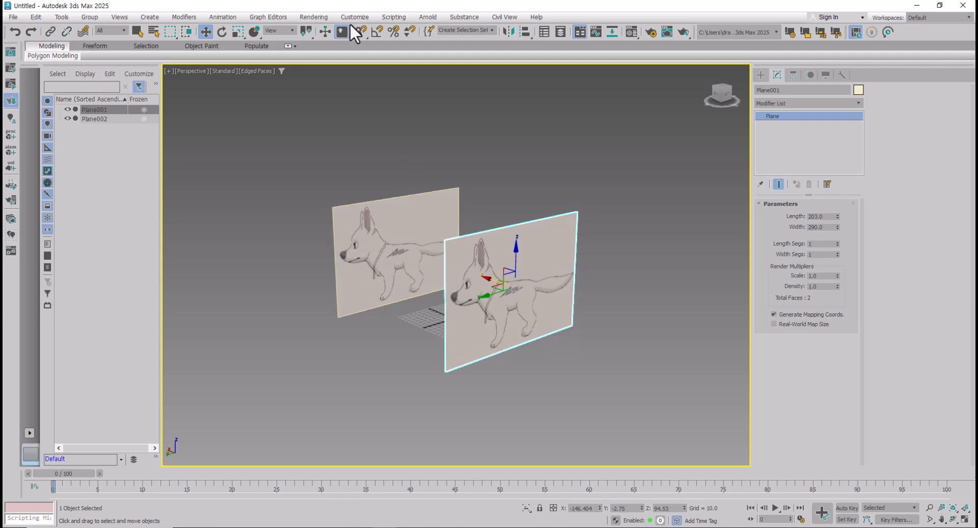
left_click(352, 17)
left_click(375, 225)
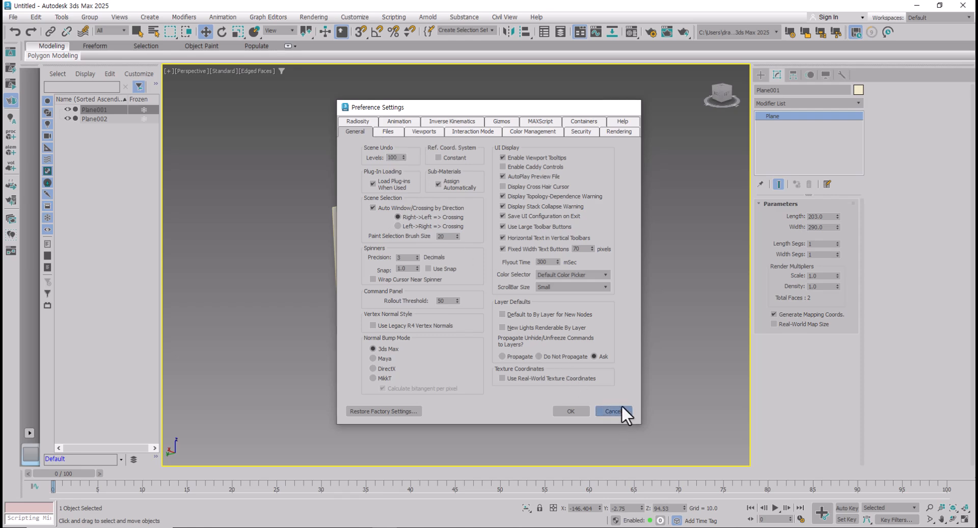
left_click(621, 410)
Step: Select both image planes and check the Backface Cull setting in their Object Properties
left_click_drag(613, 145, 183, 407)
left_click_drag(631, 158, 214, 429)
right_click(412, 247)
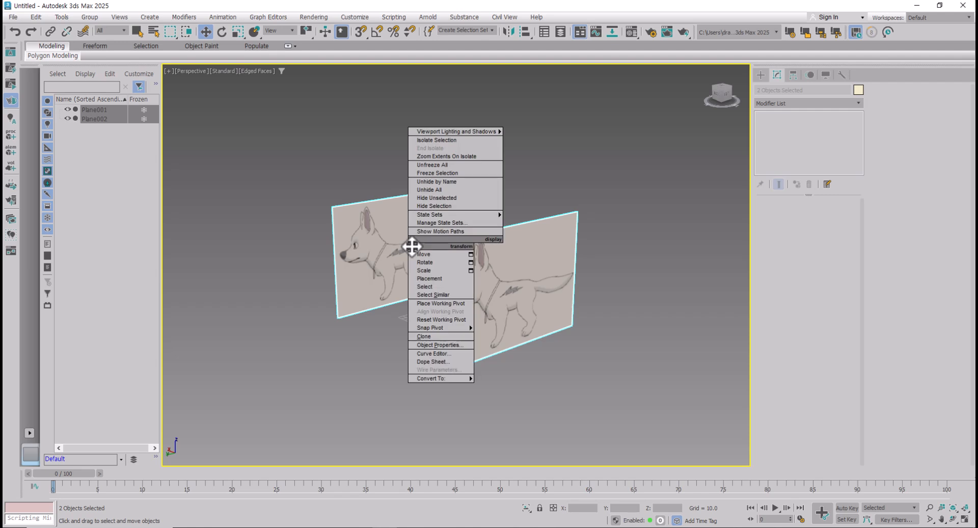
left_click(445, 345)
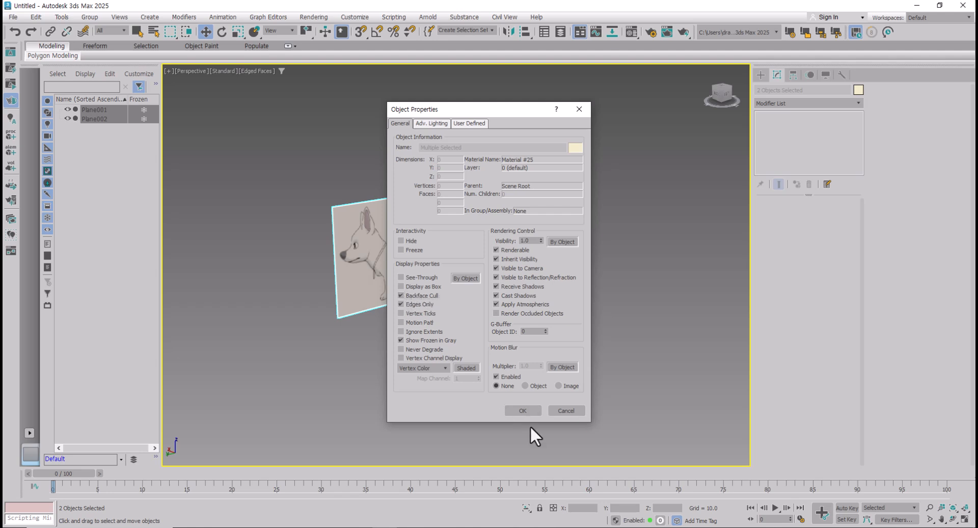
left_click(527, 408)
Step: Add a Normal modifier with Flip Normals to Plane001 so its image faces the opposite side
left_click(515, 309)
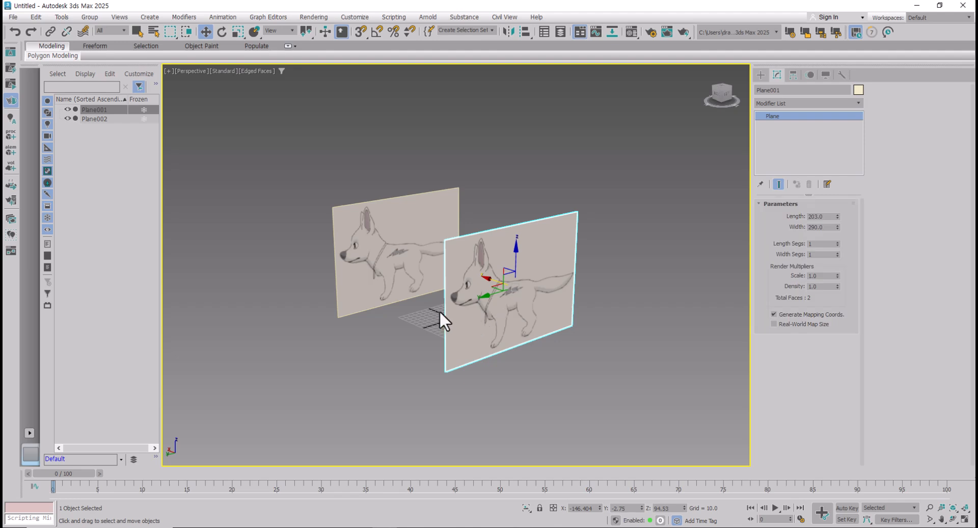
middle_click_drag(502, 310, 539, 306, "alt")
left_click(560, 344)
left_click(530, 311)
scroll(516, 327, "up", 1)
scroll(515, 325, "up", 2)
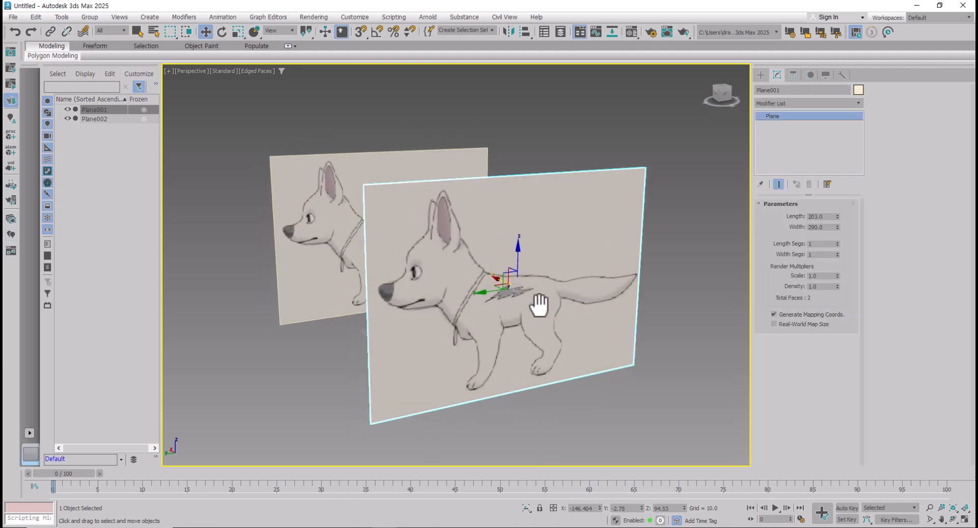
left_click(822, 102)
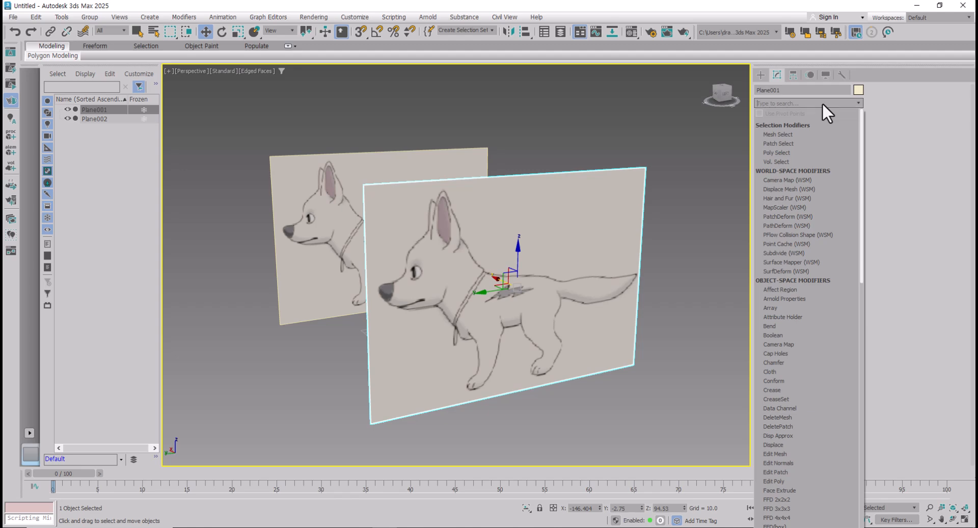
type("no")
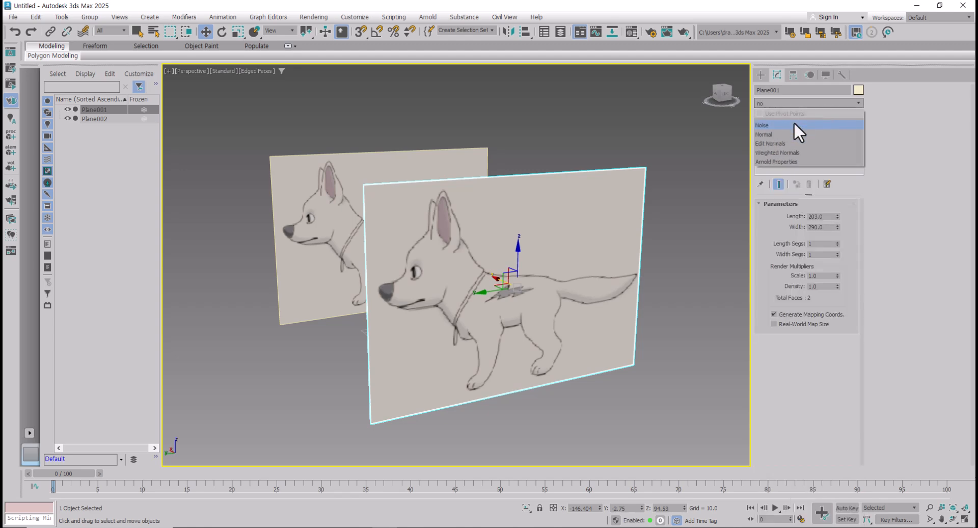
left_click(767, 136)
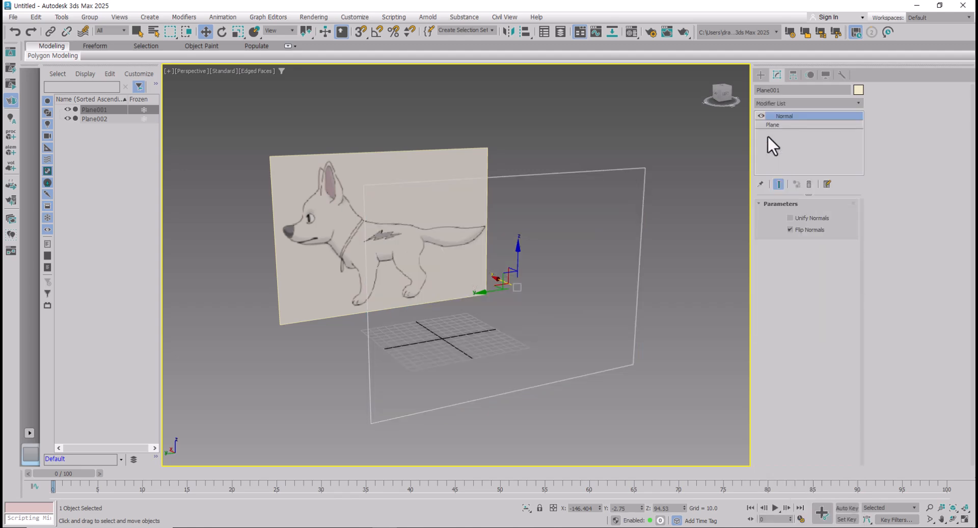
scroll(535, 262, "down", 5)
middle_click_drag(531, 270, 633, 275, "alt")
scroll(575, 286, "up", 3)
scroll(498, 277, "up", 2)
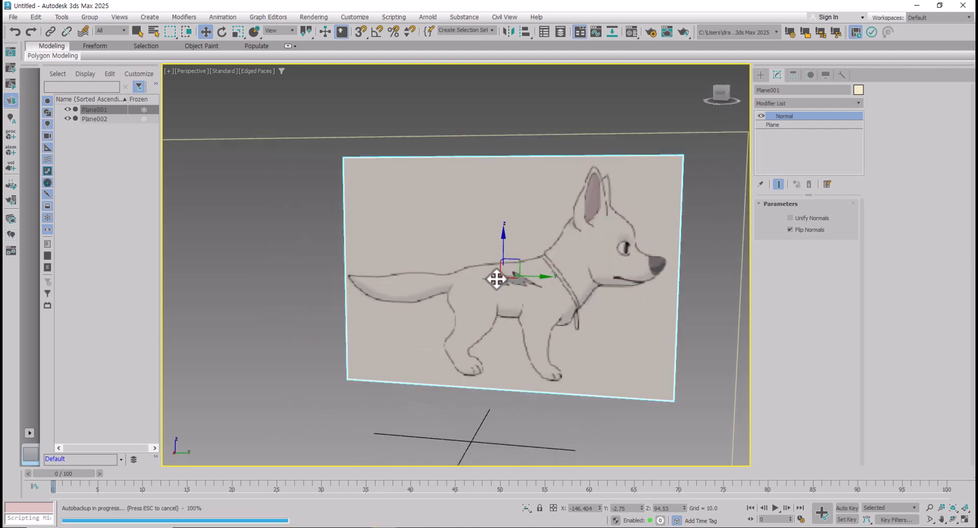
Step: Freeze both image planes through Object Properties, keeping Backface Cull on and turning Show Frozen in Gray off
scroll(506, 279, "down", 2)
mouse_move(506, 279)
middle_mouse_down("alt")
mouse_move(464, 309)
mouse_move(393, 304)
mouse_move(410, 277)
mouse_move(451, 306)
mouse_move(443, 271)
mouse_move(487, 300)
middle_mouse_up("alt")
left_click_drag(640, 415, 241, 130)
middle_click_drag(333, 186, 395, 220)
right_click(393, 213)
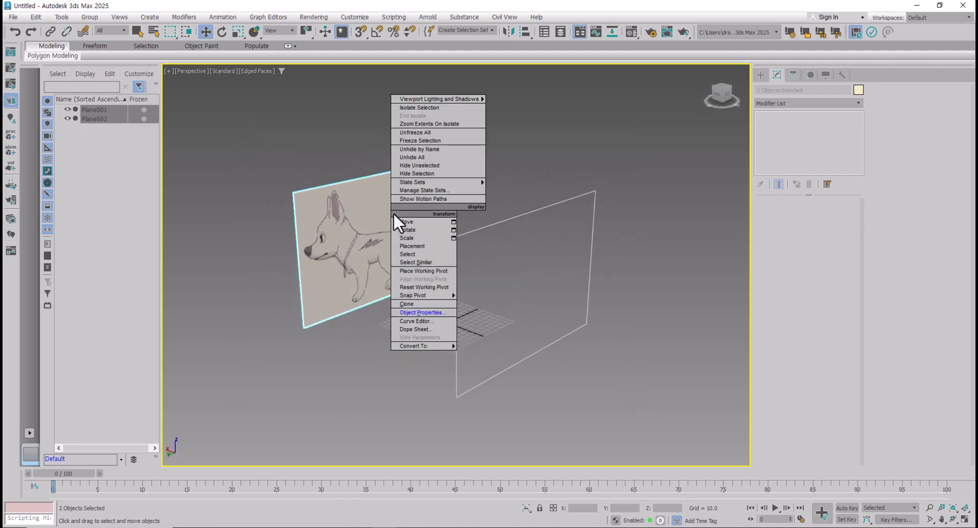
left_click(435, 310)
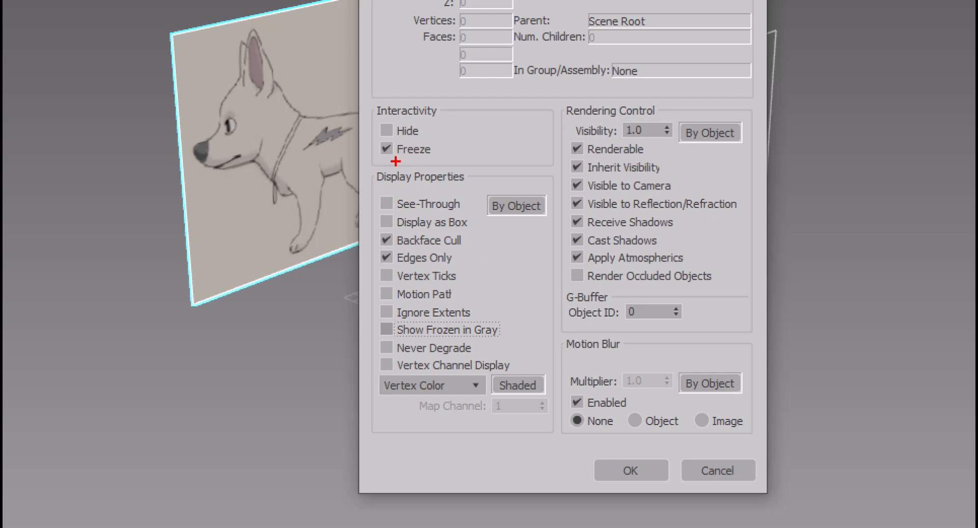
left_click_drag(382, 162, 441, 142, "ctrl")
left_click_drag(383, 249, 467, 233, "ctrl")
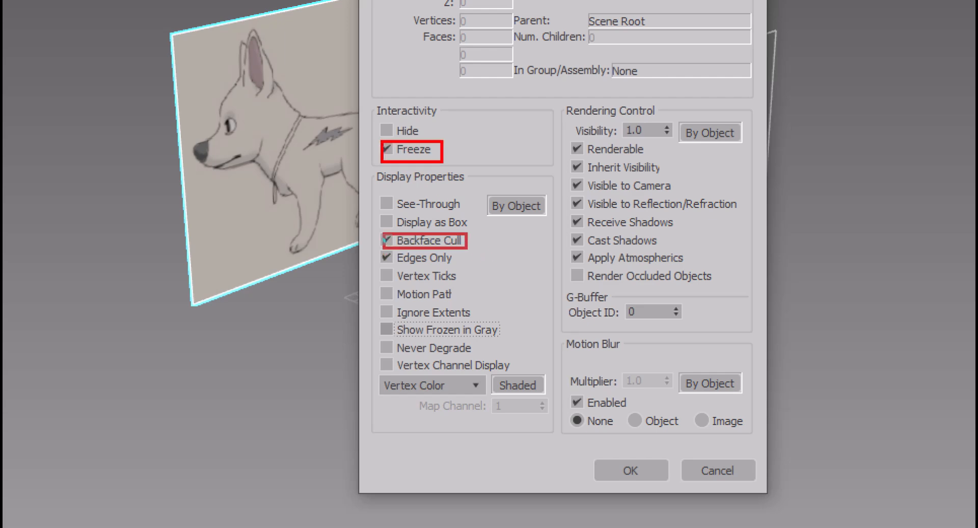
left_click_drag(384, 341, 512, 319, "ctrl")
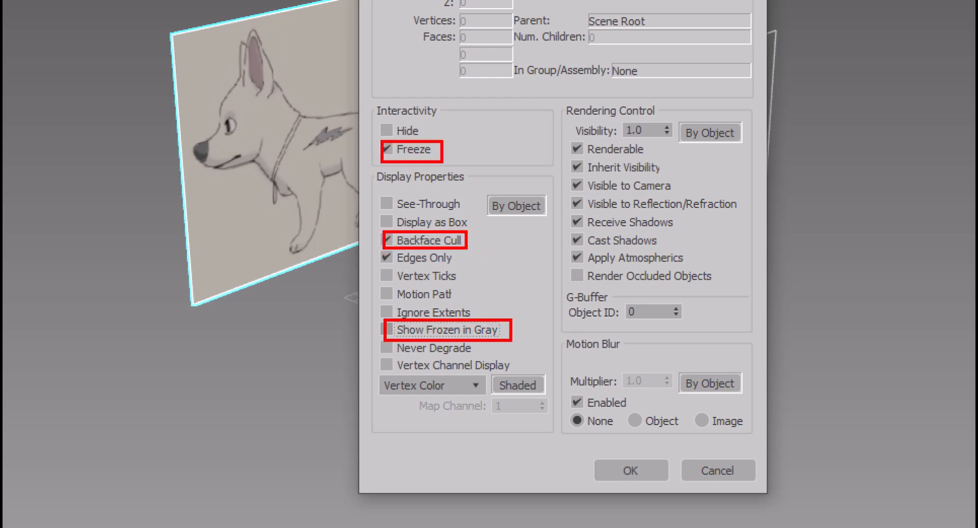
left_click_drag(617, 450, 661, 429, "ctrl")
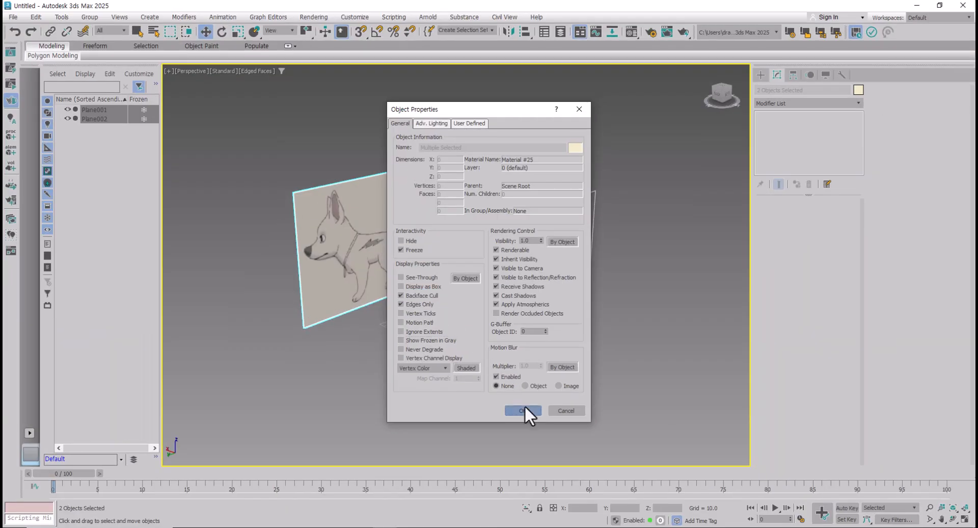
left_click(580, 399)
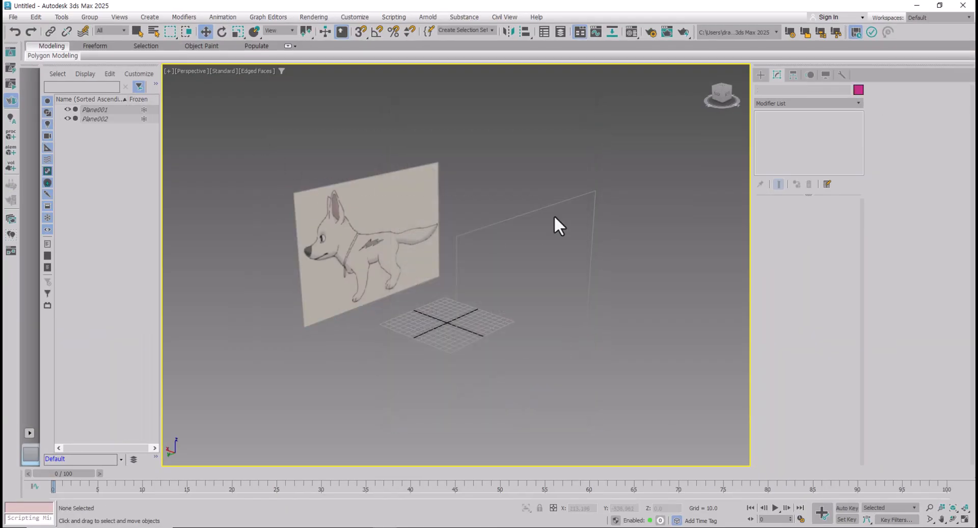
left_click_drag(646, 149, 131, 463)
mouse_move(439, 272)
middle_mouse_down("alt")
mouse_move(497, 279)
mouse_move(456, 282)
mouse_move(445, 261)
mouse_move(438, 274)
middle_mouse_up("alt")
Step: Return to the four-viewport layout and hide the grid in the Left viewport
key("alt+w")
left_click(332, 334)
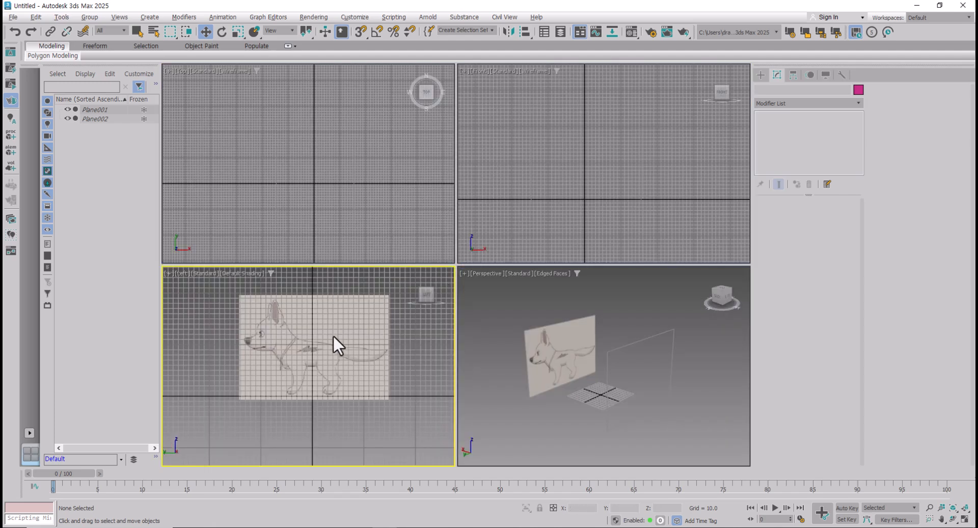
key("g")
scroll(301, 325, "up", 2)
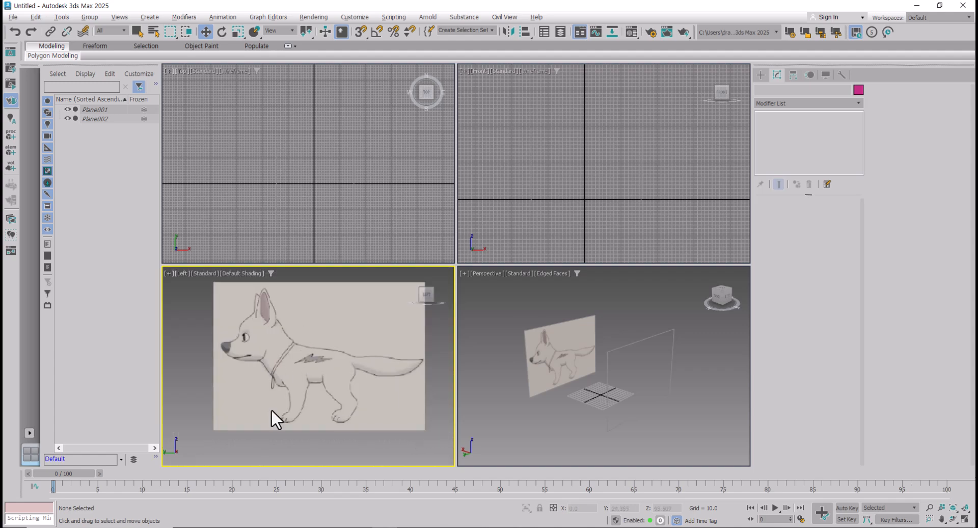
scroll(269, 410, "up", 2)
middle_click_drag(307, 359, 312, 388)
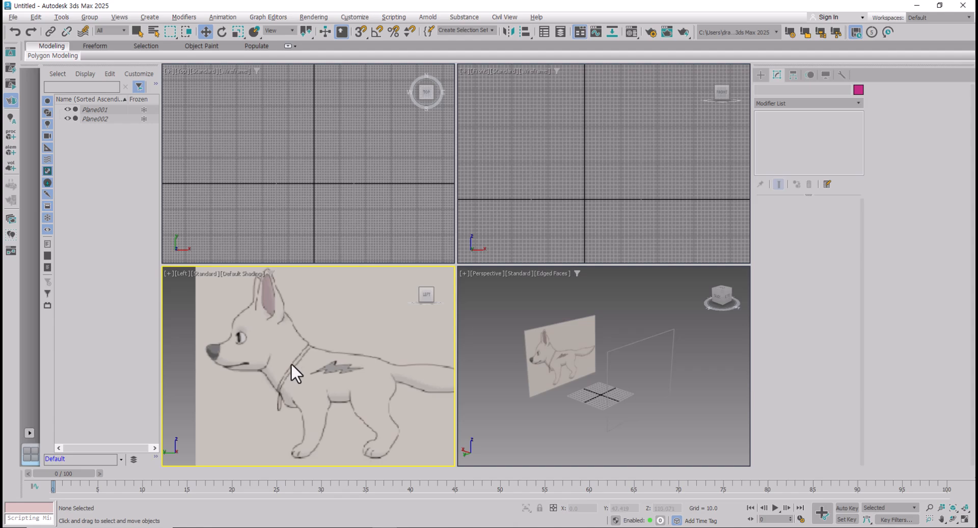
scroll(290, 371, "down", 4)
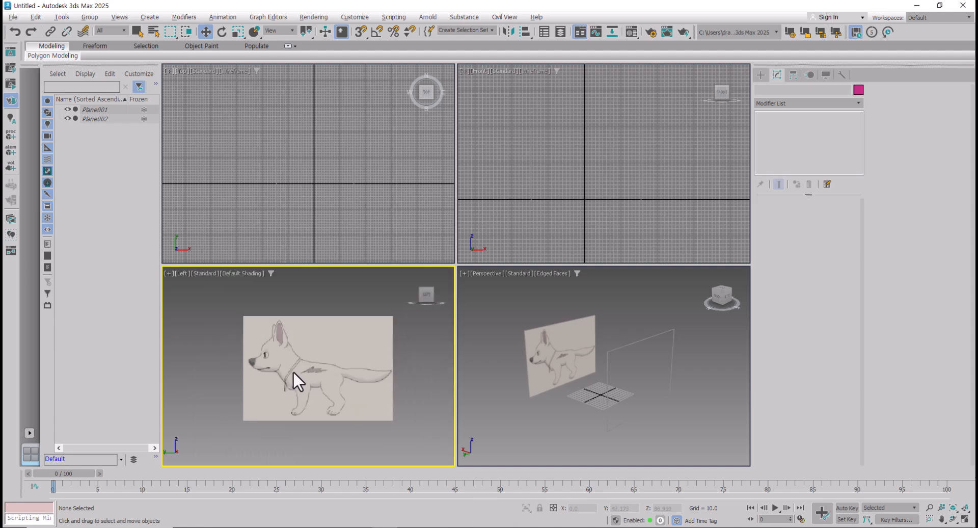
Step: Switch to a standard viewport layout with two side-by-side viewports
left_click(29, 433)
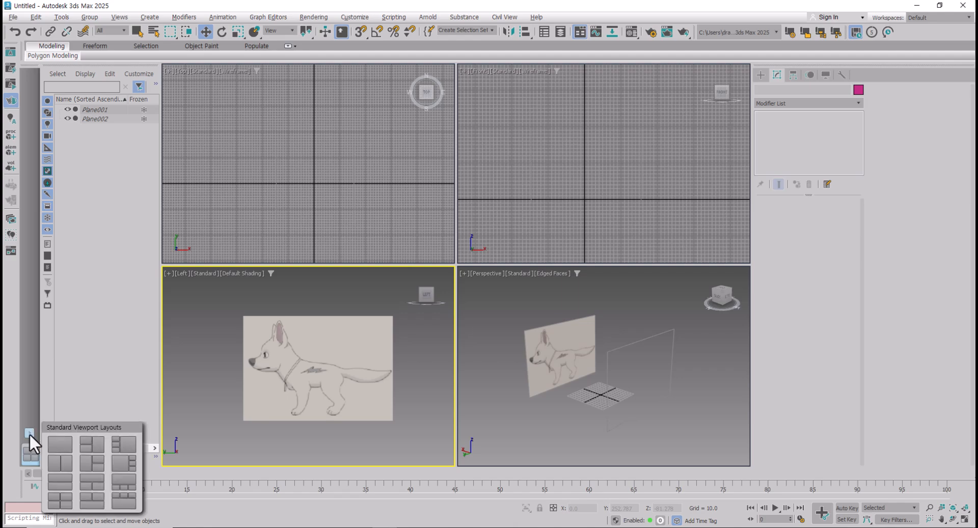
left_click(59, 463)
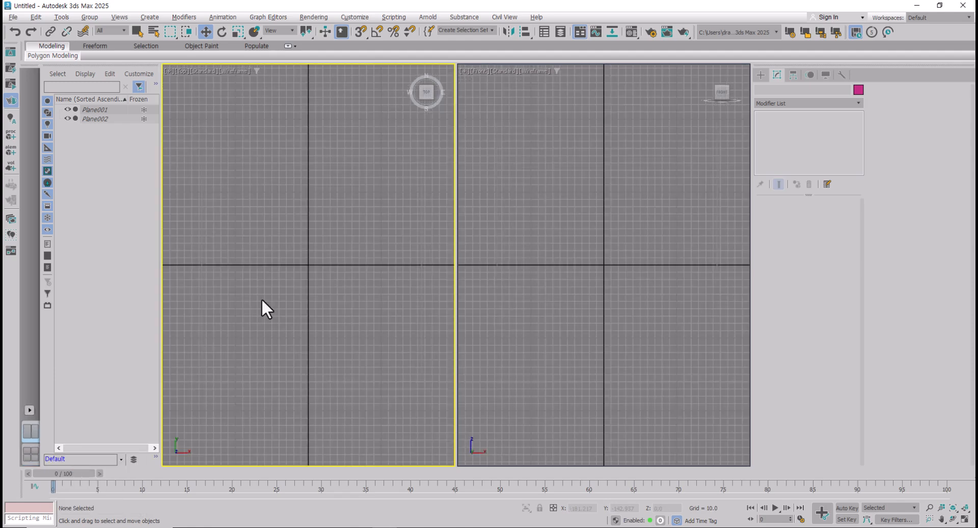
scroll(314, 333, "down", 5)
middle_click_drag(314, 333, 267, 305)
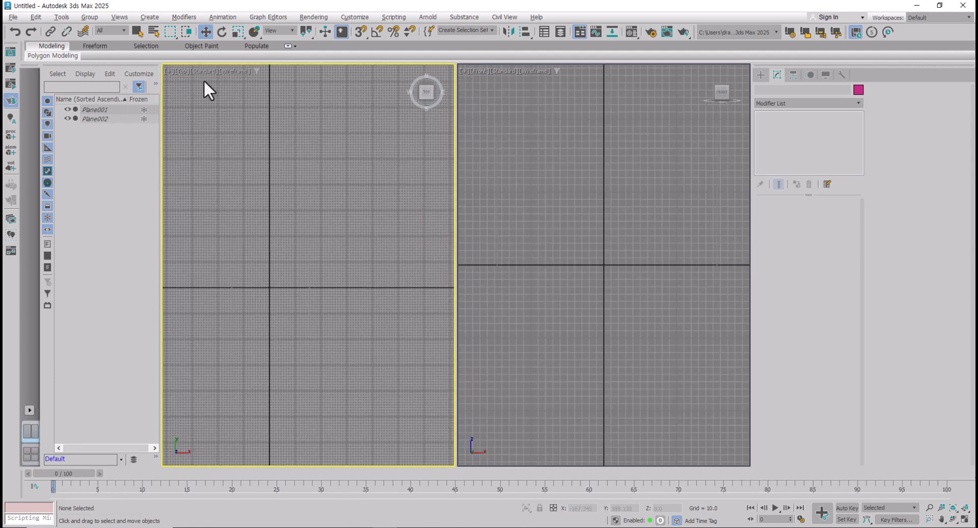
middle_click_drag(229, 155, 253, 147)
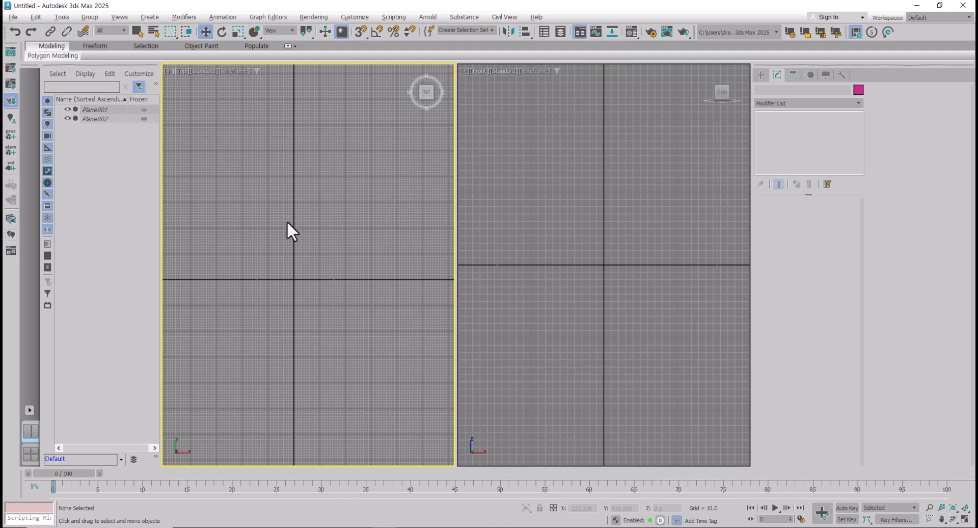
middle_click_drag(333, 273, 330, 280)
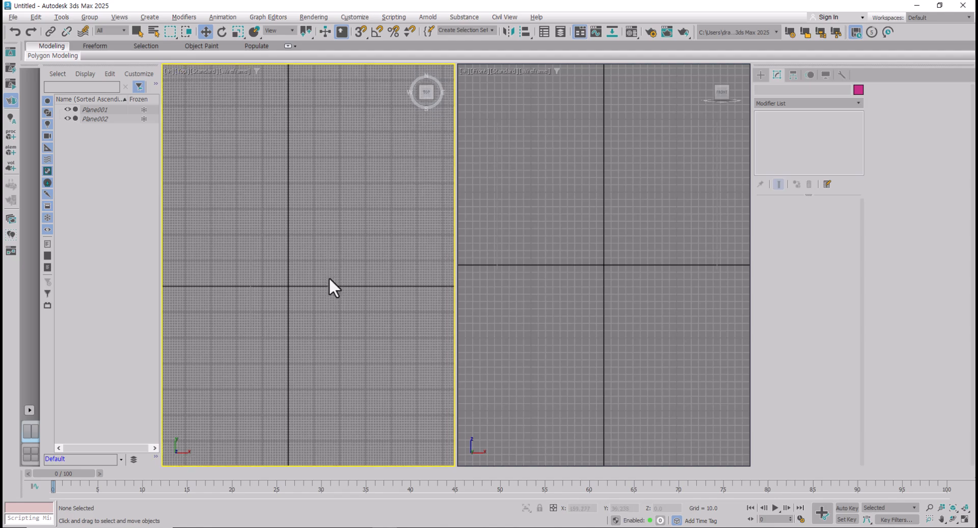
Step: Change the active Top viewport to a Left view with Default Shading and frame the dog reference image
key("l")
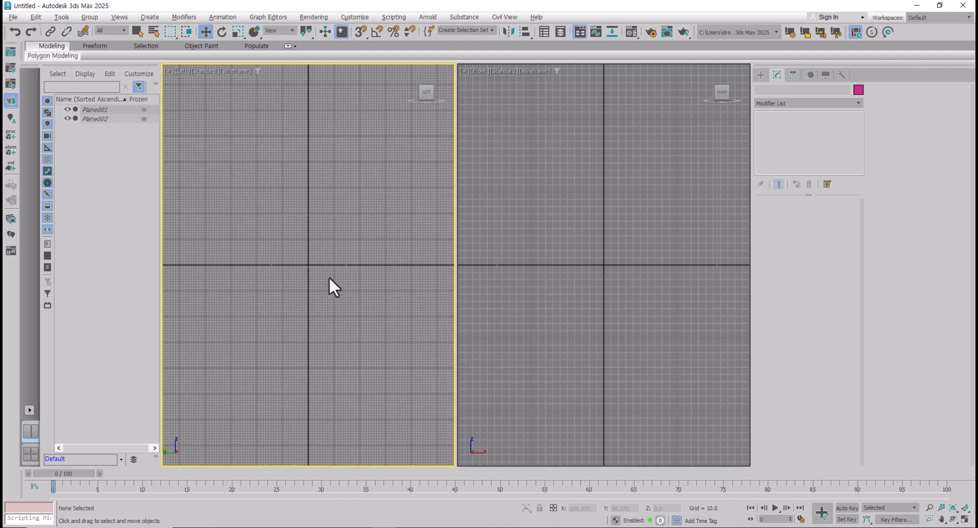
middle_click_drag(329, 278, 328, 280)
key("F3")
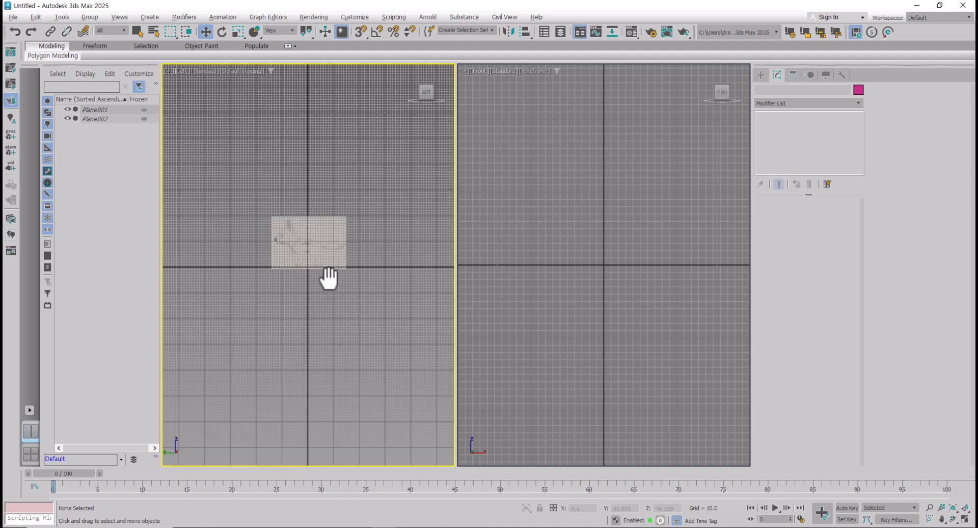
scroll(315, 214, "up", 5)
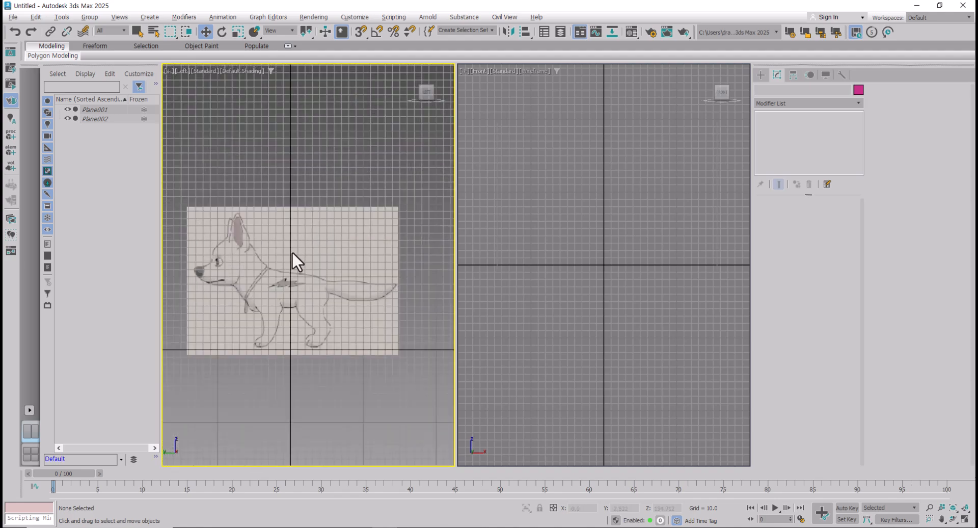
scroll(292, 253, "down", 5)
middle_click_drag(292, 252, 301, 277)
scroll(304, 279, "up", 3)
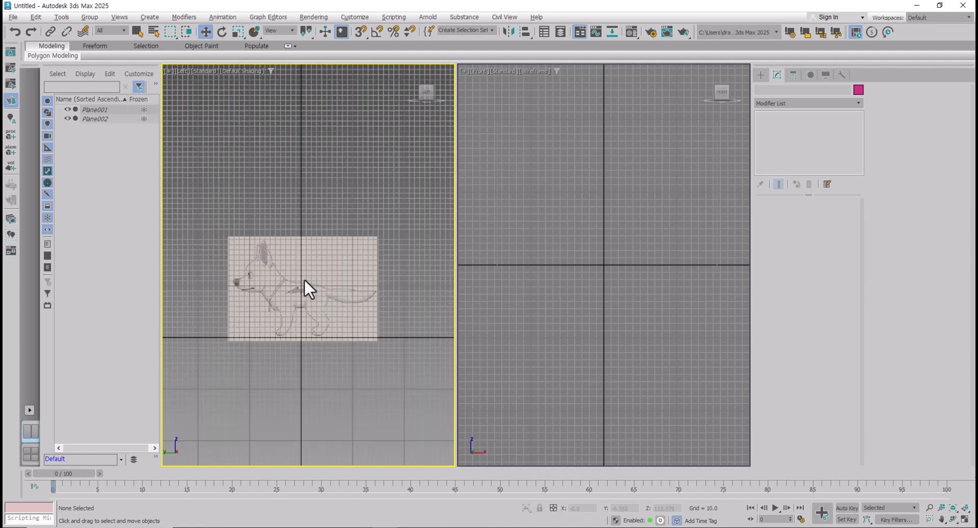
Step: Hide the grid in the Left viewport around the dog reference image
scroll(304, 279, "up", 2)
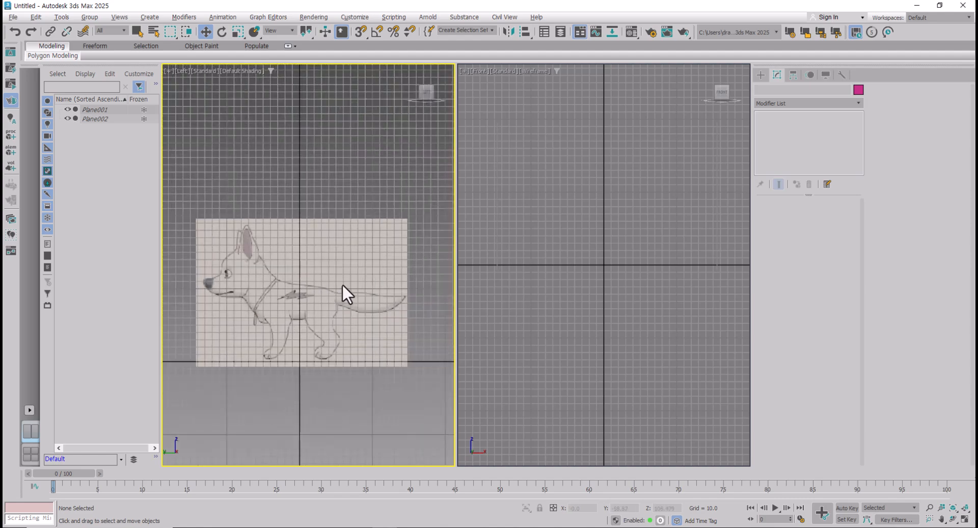
key("g")
key("g")
key("g")
middle_click_drag(524, 290, 520, 335)
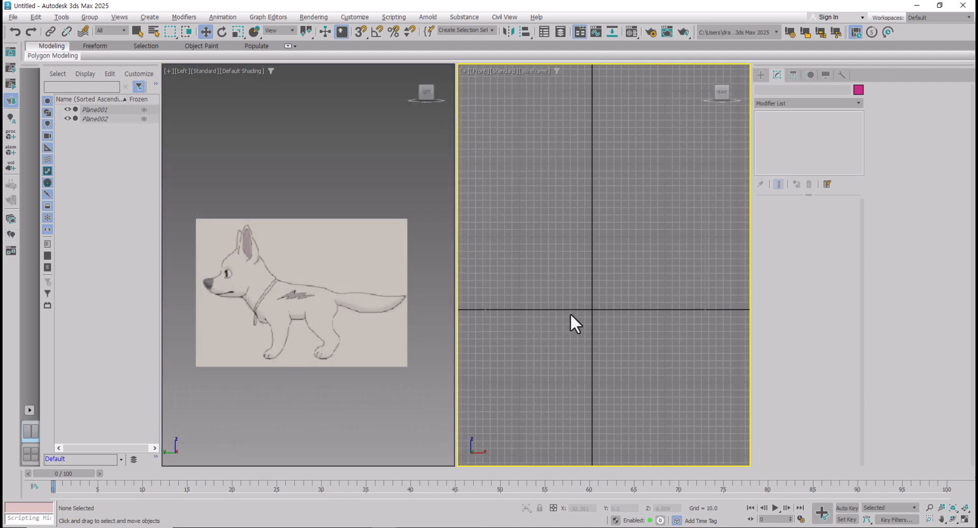
scroll(570, 313, "up", 1)
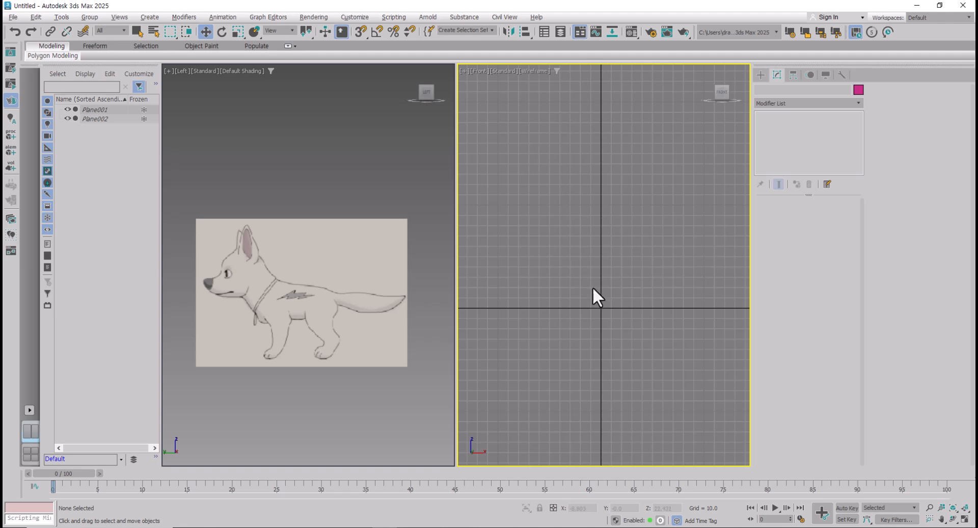
middle_click_drag(593, 288, 592, 290)
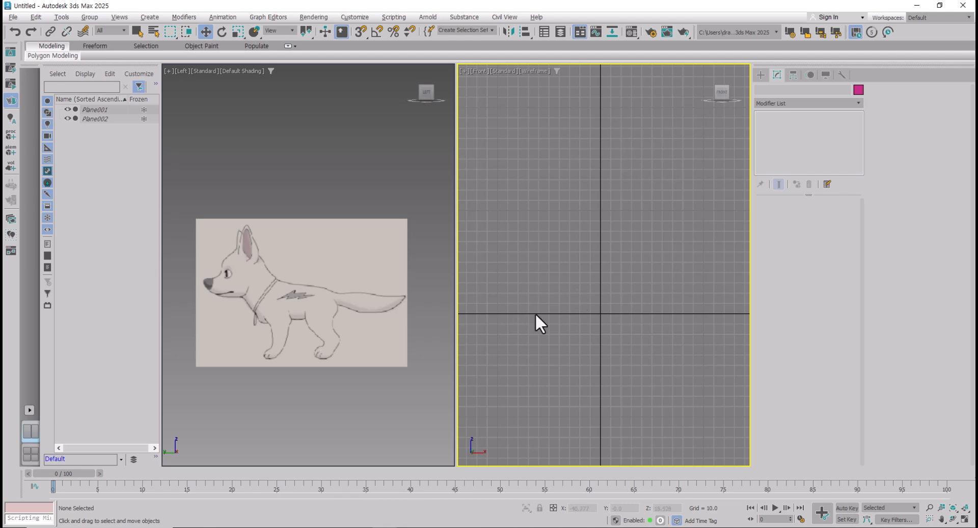
middle_click_drag(581, 312, 578, 319)
scroll(578, 316, "down", 2)
scroll(570, 313, "up", 1)
scroll(572, 306, "up", 1)
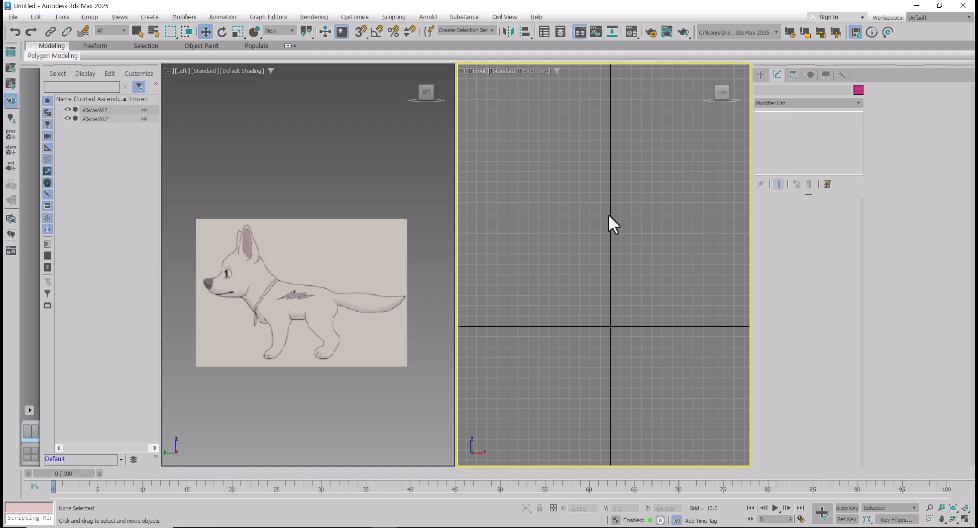
key("t")
middle_click_drag(596, 238, 588, 286)
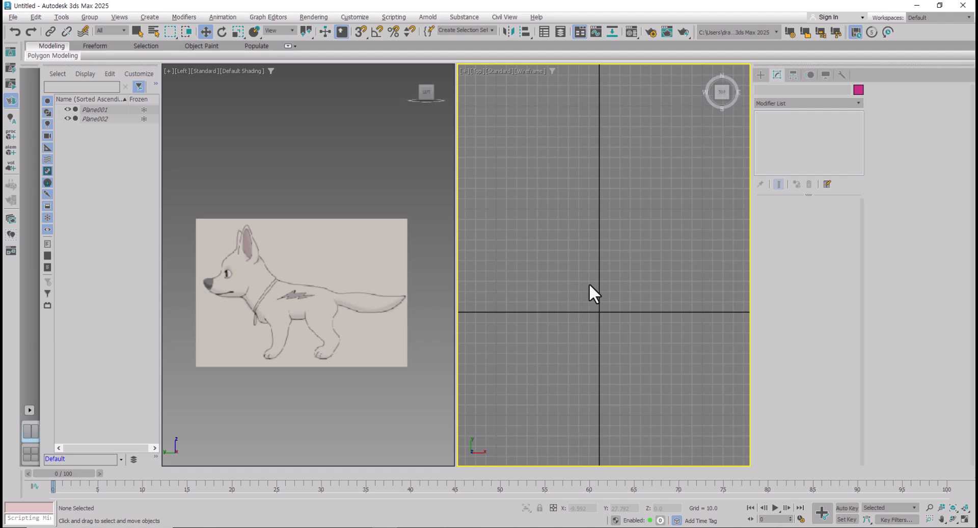
key("f")
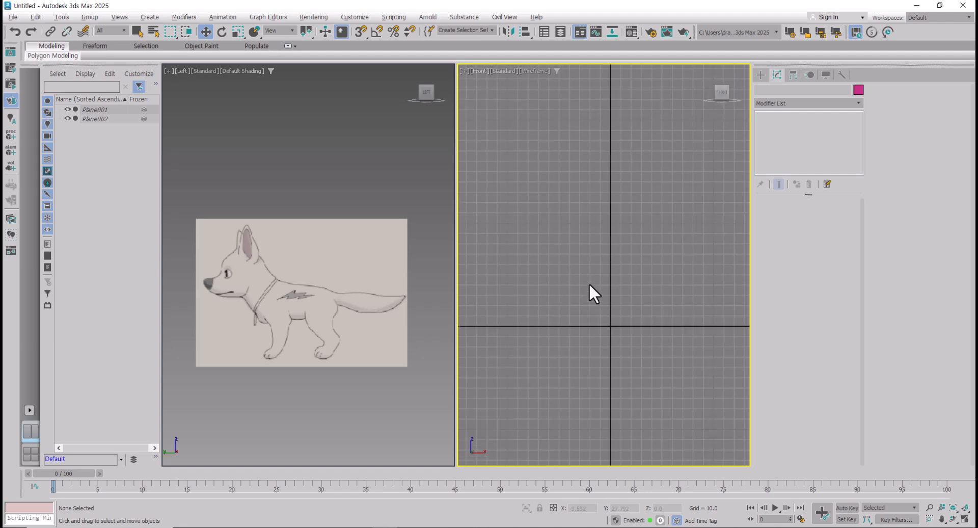
Step: Maximize the Left viewport and create a plane about 93.8 wide and 56.4 long over the dog's torso
left_click(371, 404)
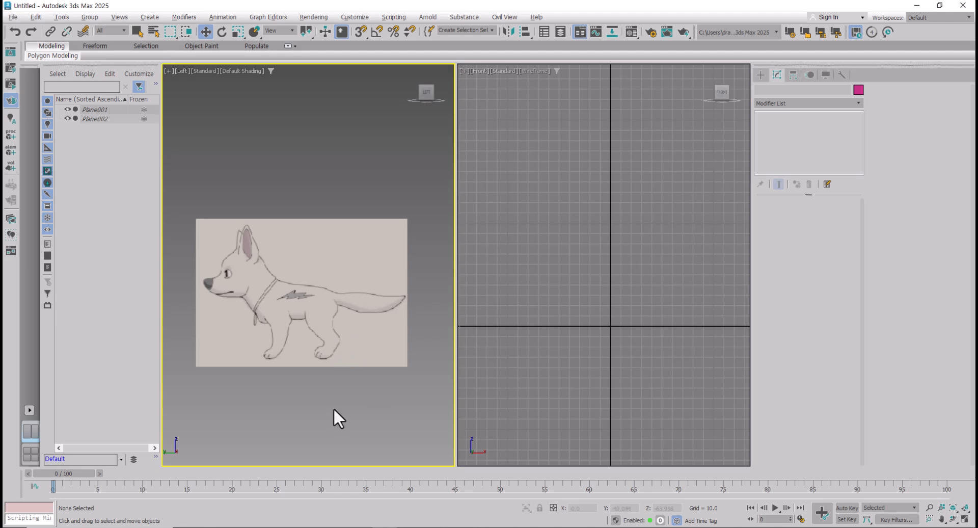
key("alt+w")
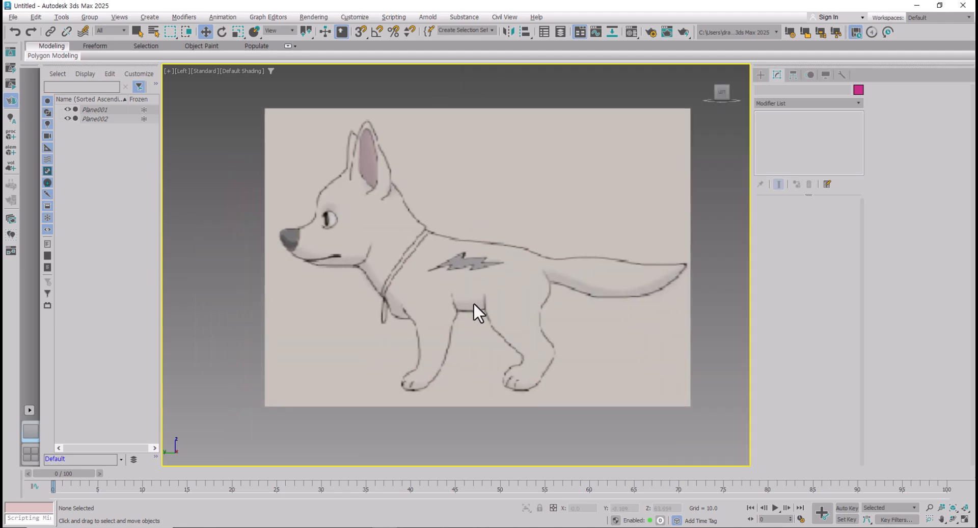
left_click(759, 73)
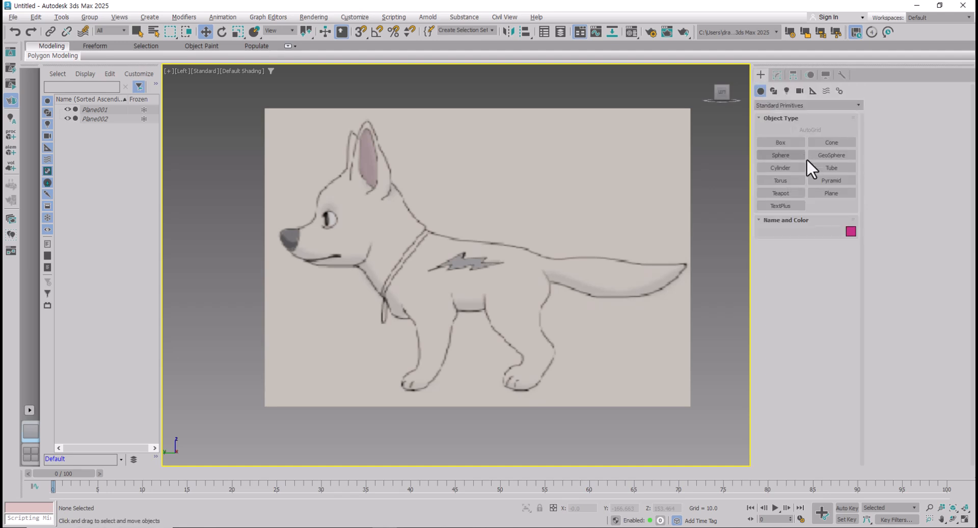
left_click(831, 193)
scroll(415, 262, "up", 3)
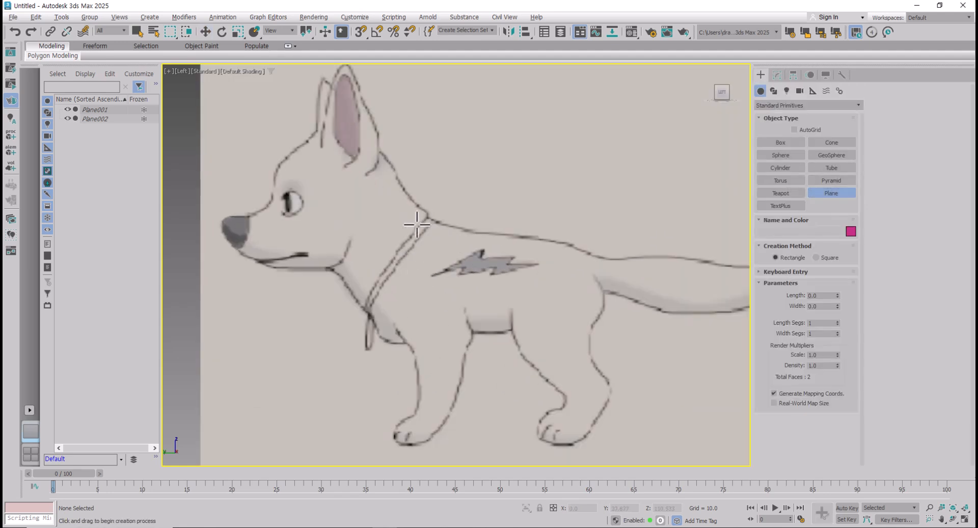
left_click_drag(396, 222, 592, 339)
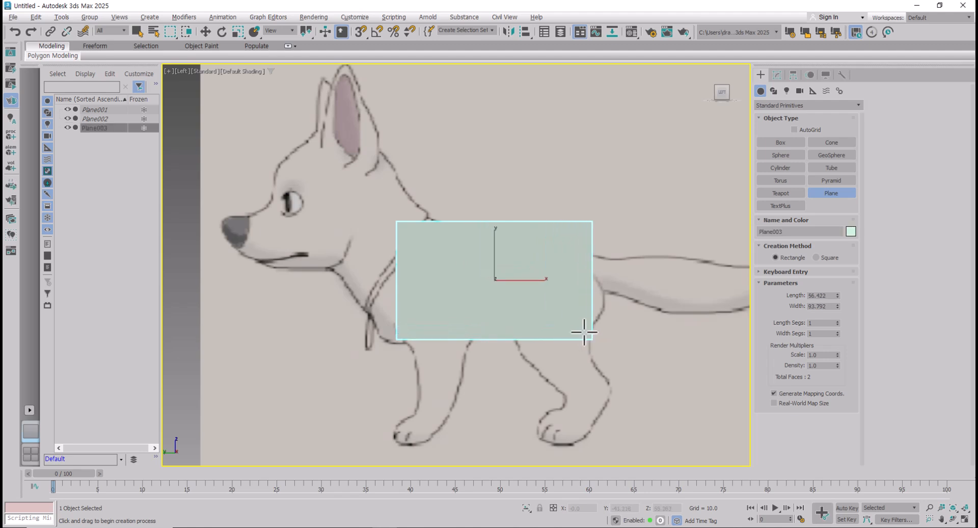
Step: Give the torso plane 5 width segments and display its edges with Edged Faces shading
left_click(818, 333)
middle_click_drag(612, 312, 609, 314)
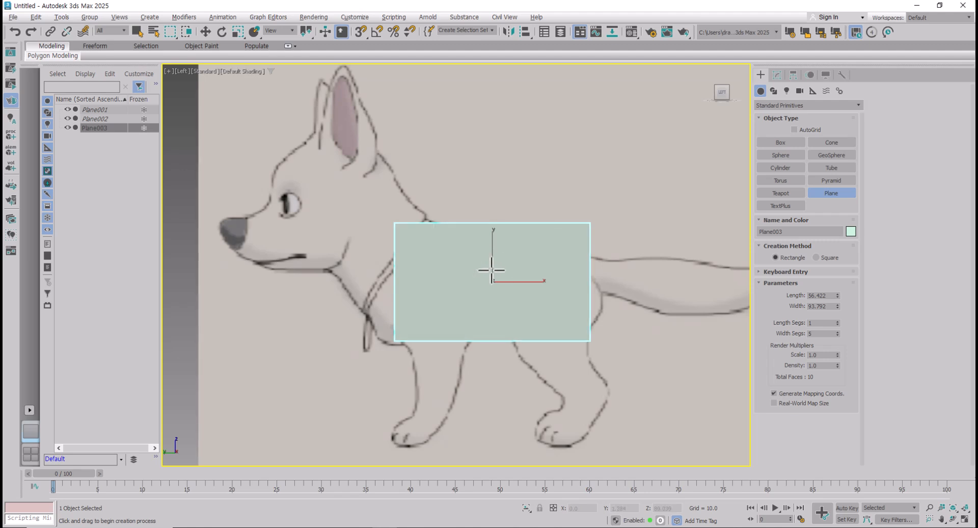
key("F4")
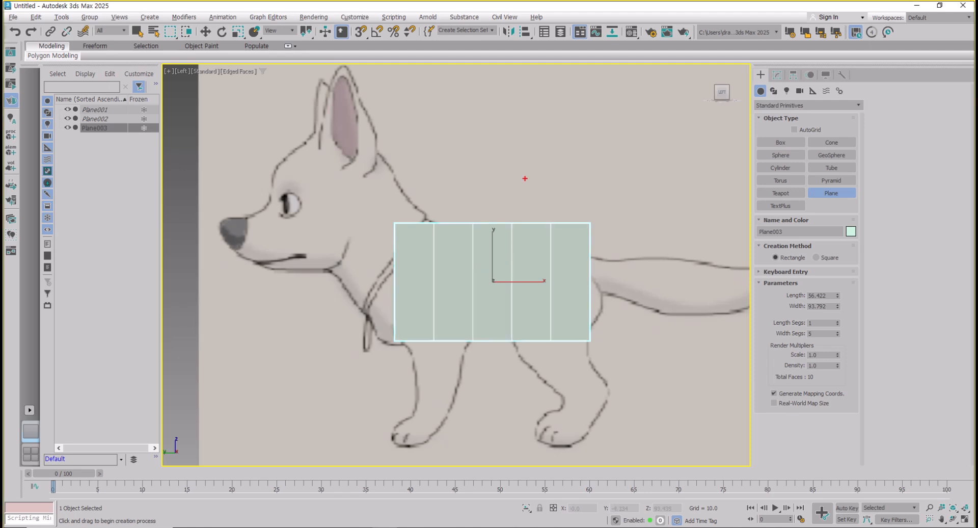
mouse_move(504, 150)
left_mouse_down()
mouse_move(556, 135)
mouse_move(518, 193)
mouse_move(538, 162)
left_mouse_up()
mouse_move(548, 154)
left_mouse_down()
mouse_move(539, 173)
mouse_move(569, 166)
mouse_move(554, 191)
left_mouse_up()
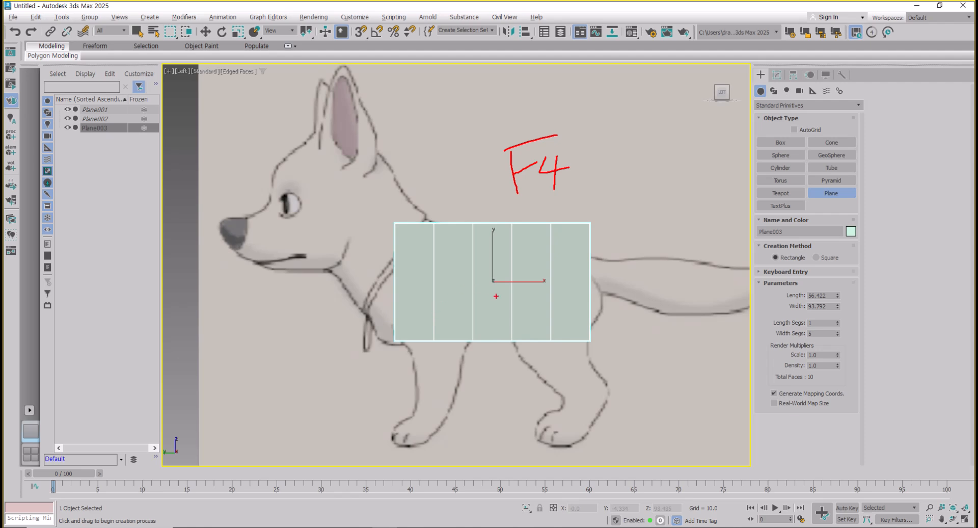
key("Escape")
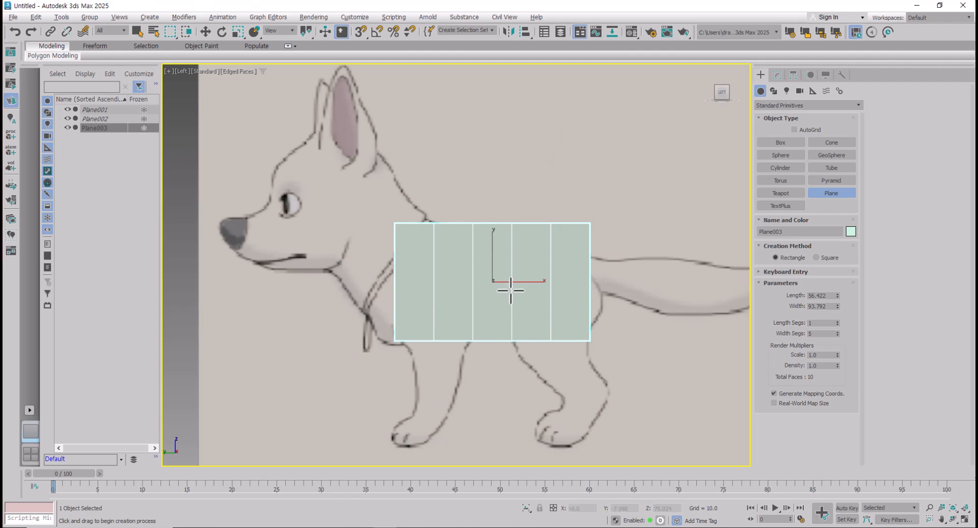
Step: Turn on see-through display for the torso plane over the reference drawing
key("alt+x")
key("alt+x")
key("alt+x")
key("alt+x")
key("alt+x")
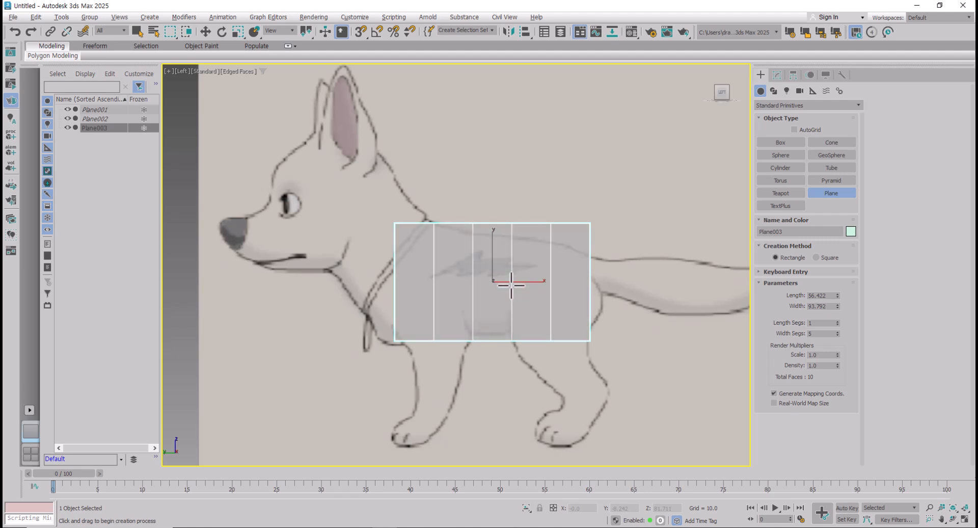
key("ctrl+2")
mouse_move(469, 208)
left_mouse_down()
mouse_move(470, 136)
mouse_move(511, 188)
mouse_move(498, 171)
left_mouse_up()
left_click_drag(508, 137, 522, 182)
mouse_move(528, 162)
left_mouse_down()
mouse_move(573, 141)
mouse_move(584, 169)
left_mouse_up()
mouse_move(598, 143)
left_mouse_down()
mouse_move(653, 105)
mouse_move(647, 162)
left_mouse_up()
left_click_drag(713, 77, 662, 152)
left_click_drag(666, 92, 740, 136)
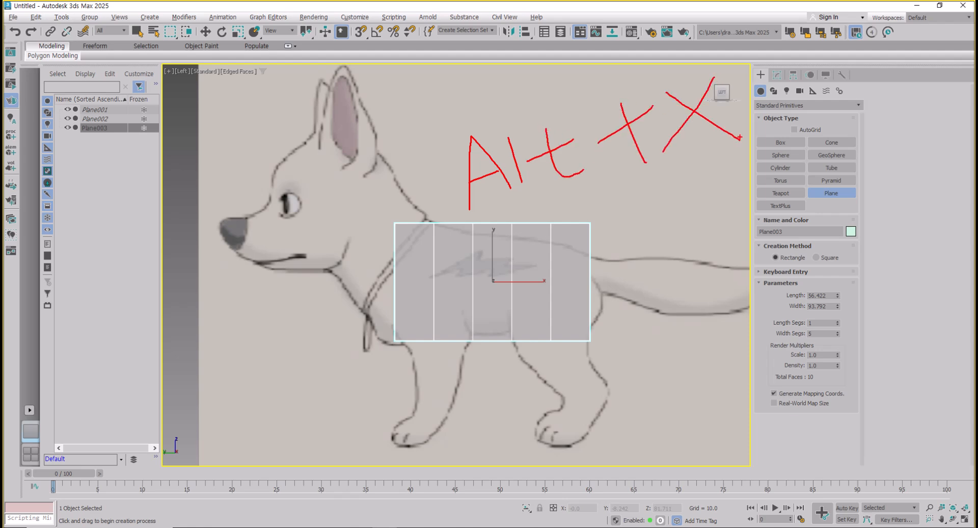
key("Escape")
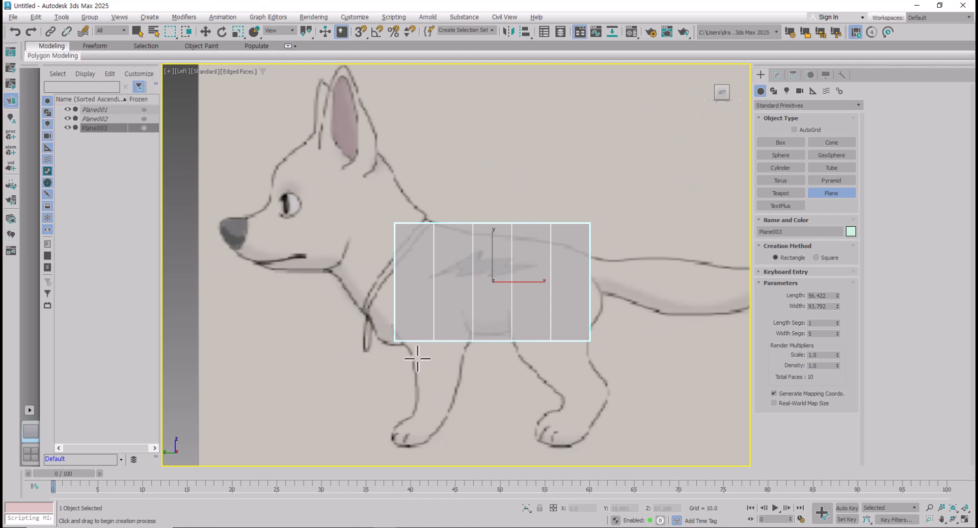
Step: Review the See-Through display setting in the torso plane's Object Properties
key("w")
right_click(468, 272)
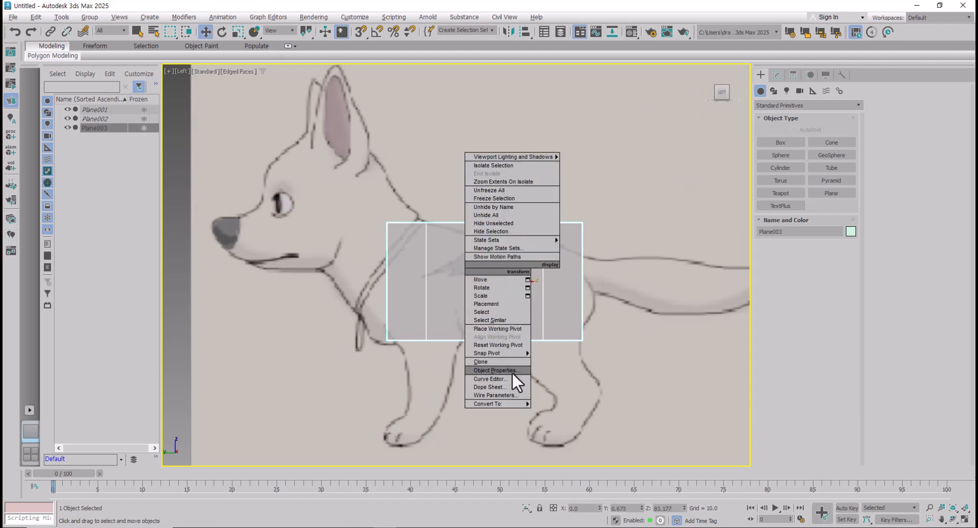
left_click(512, 371)
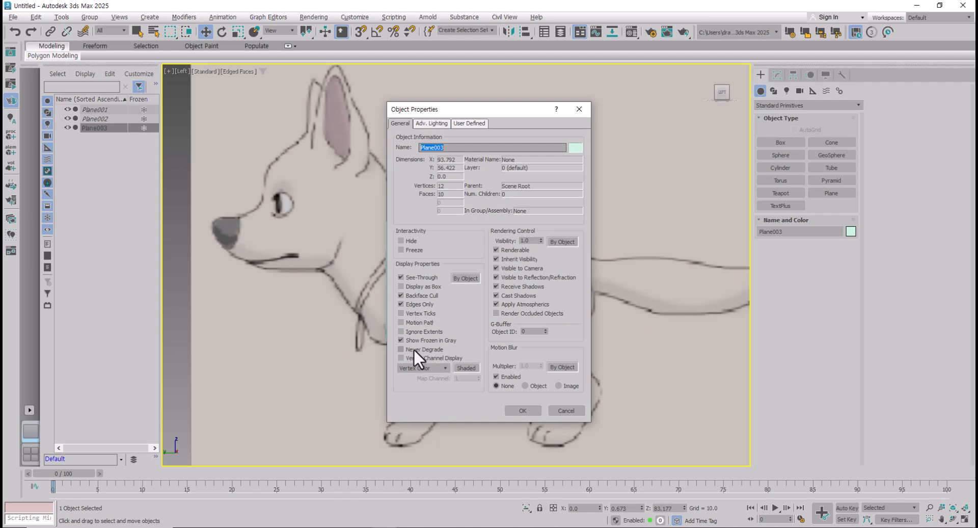
left_click(400, 277)
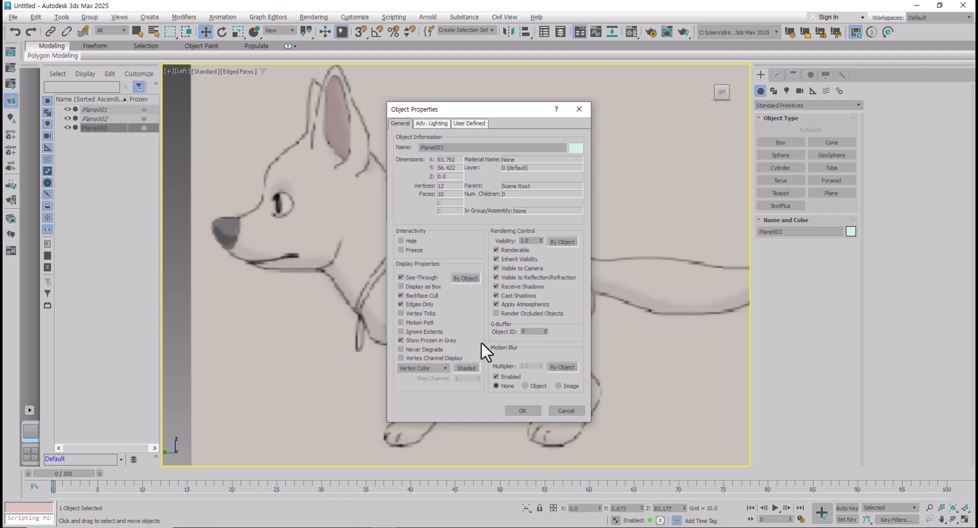
left_click(523, 410)
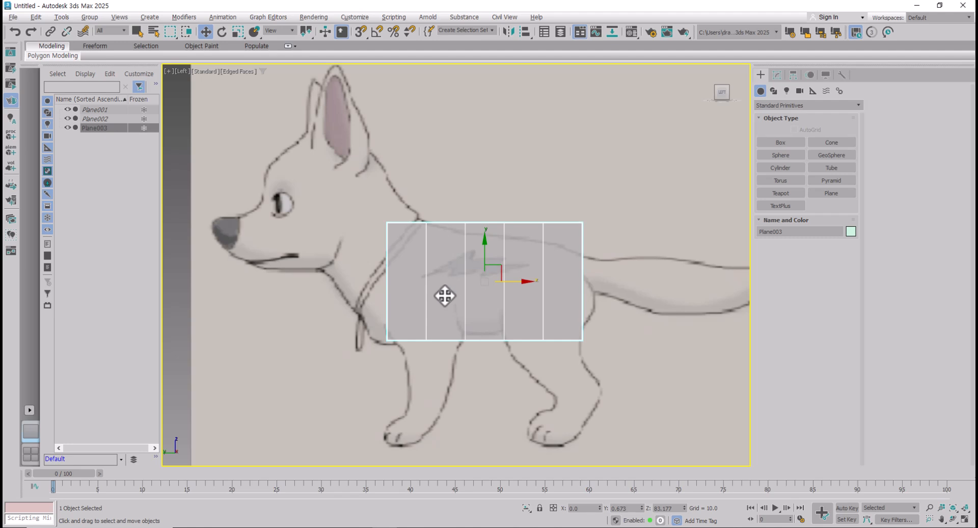
Step: Set the torso plane's object color to black
middle_click_drag(445, 294, 448, 306)
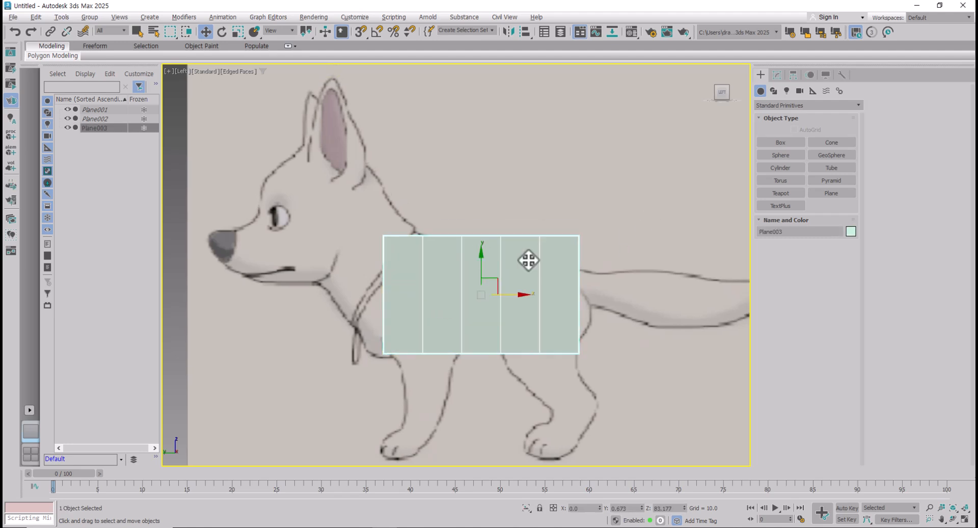
left_click(850, 231)
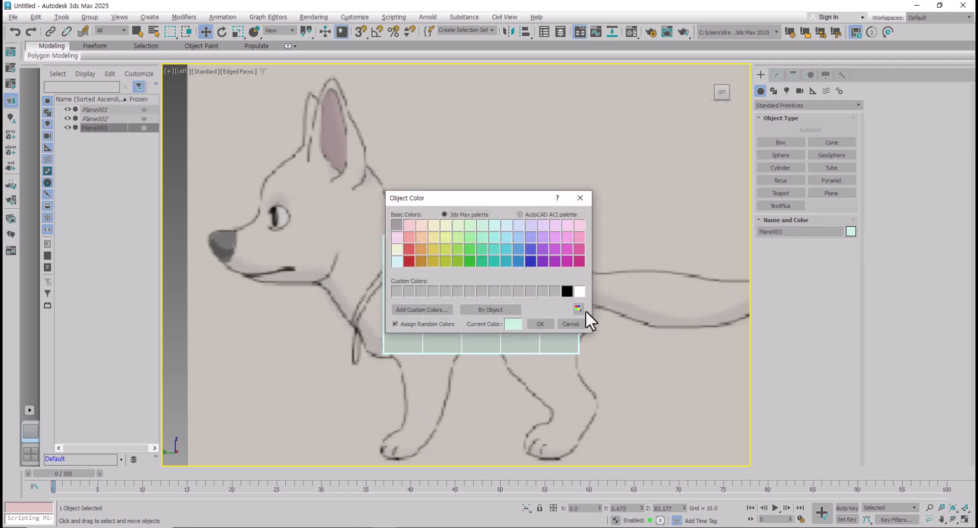
left_click(567, 292)
left_click(540, 324)
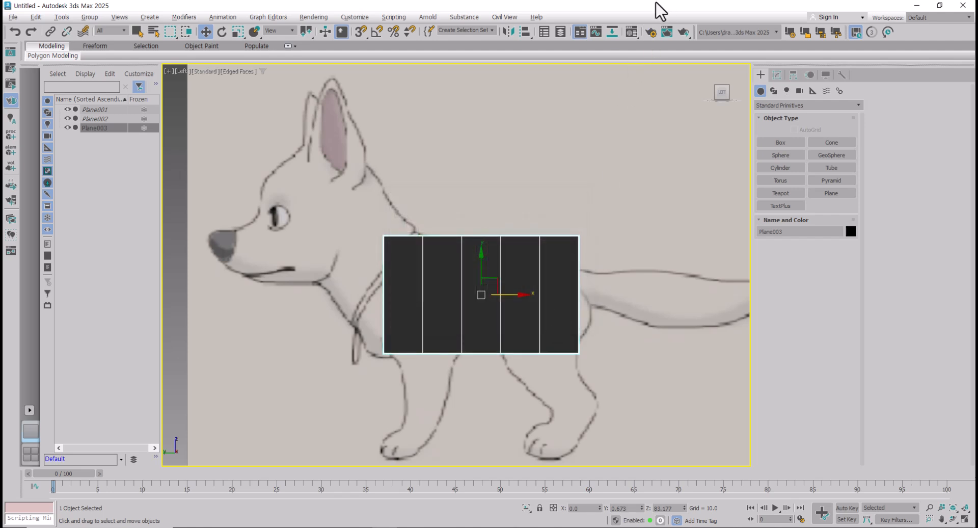
Step: Assign the 02 - Default physical material to the torso plane and display the plane see-through
left_click(631, 31)
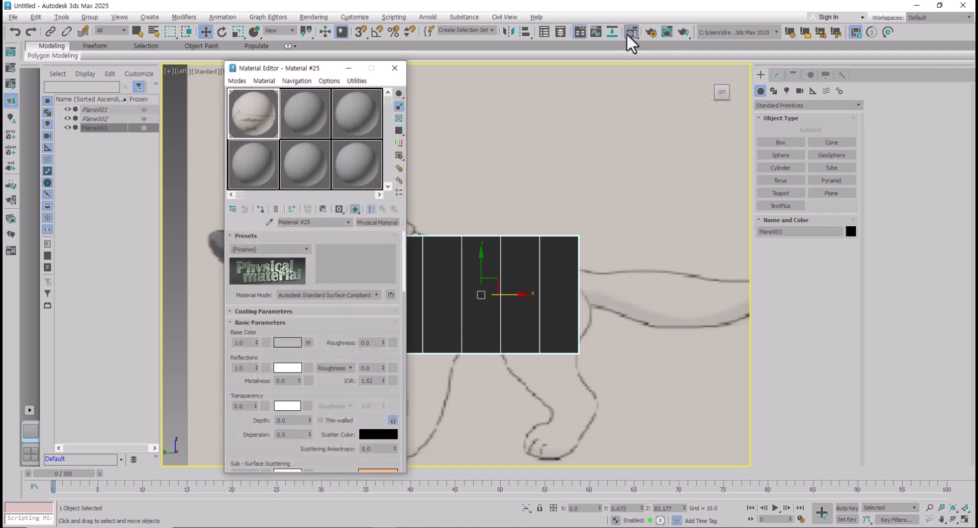
left_click(302, 117)
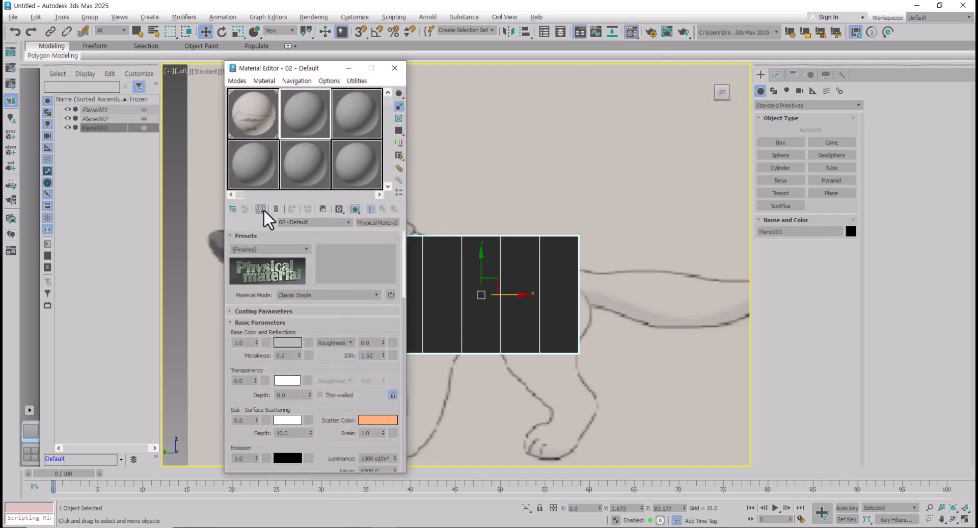
left_click(263, 210)
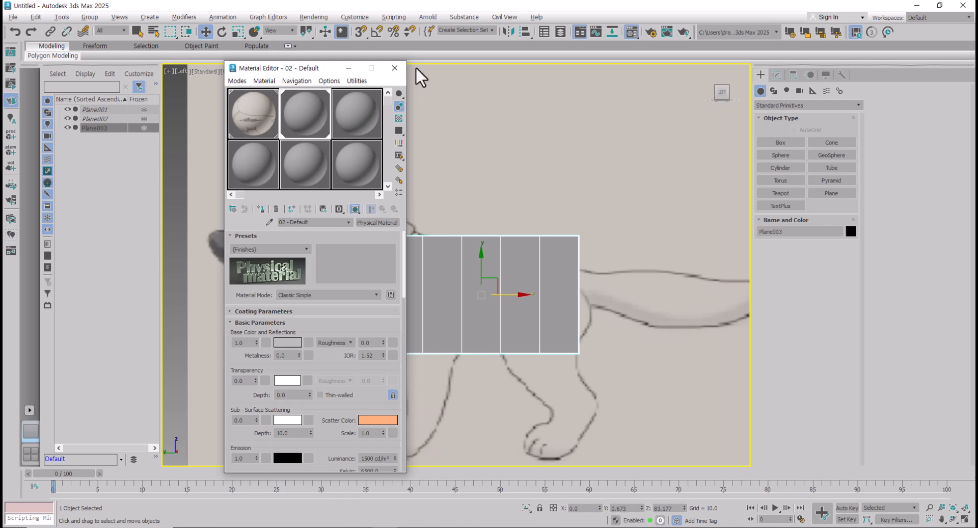
left_click(394, 68)
middle_click_drag(433, 262, 457, 273)
key("alt+x")
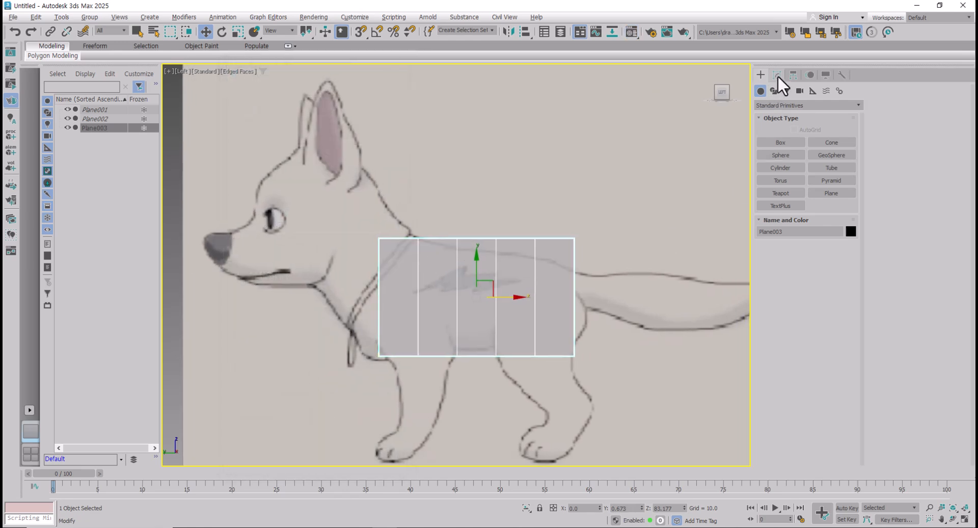
Step: Convert the torso plane to an Editable Poly
left_click(777, 75)
scroll(529, 304, "up", 3)
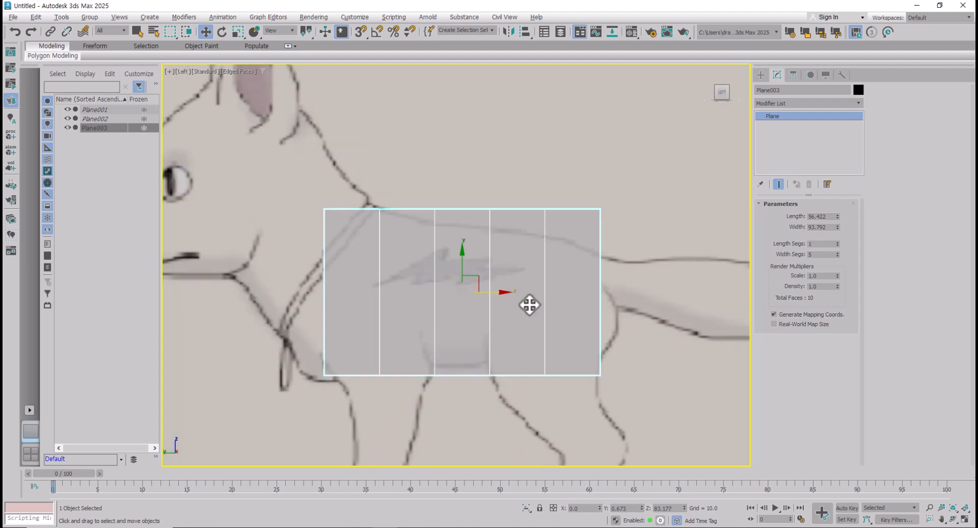
right_click(529, 304)
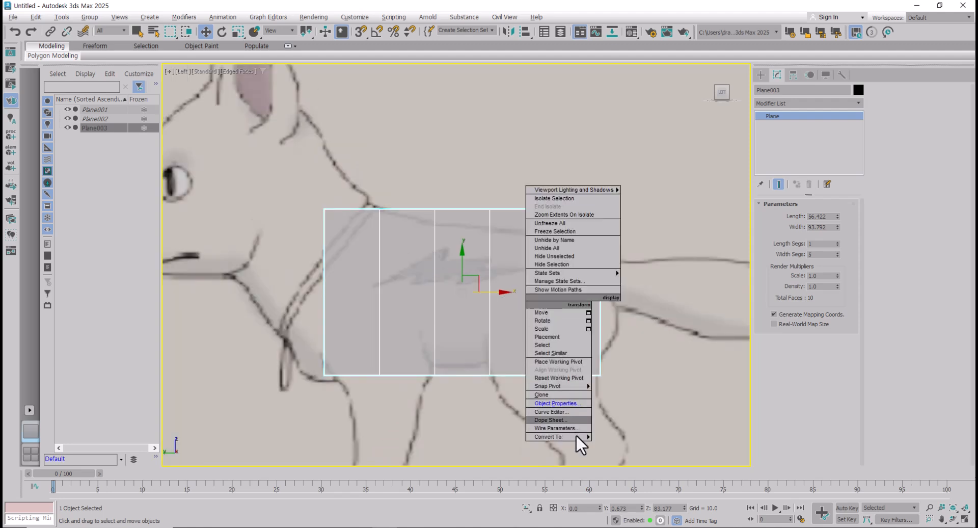
mouse_move(576, 437)
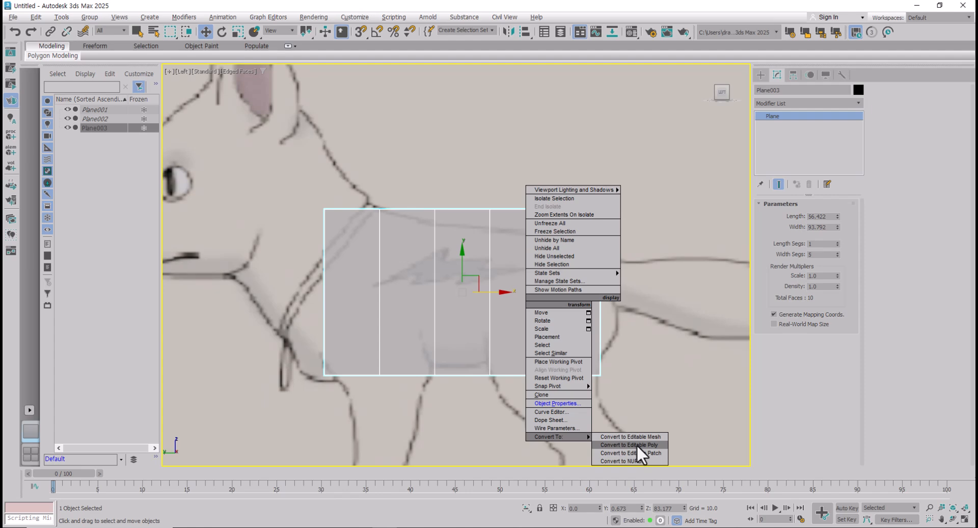
left_click(637, 444)
middle_click_drag(601, 404, 598, 374)
Step: Edit the torso plane's vertices and move the two rear corner vertices onto the dog's rump outline and upper tail base
left_click(780, 216)
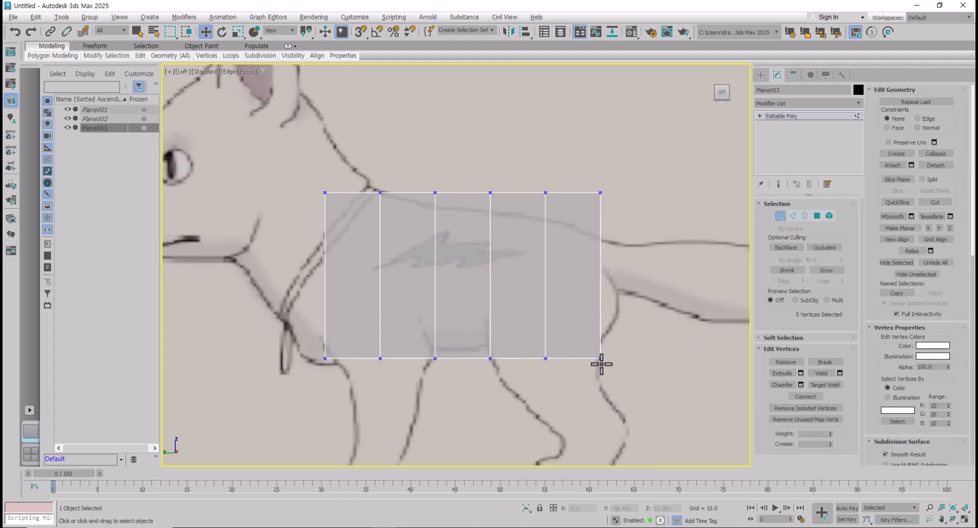
left_click_drag(601, 363, 608, 336)
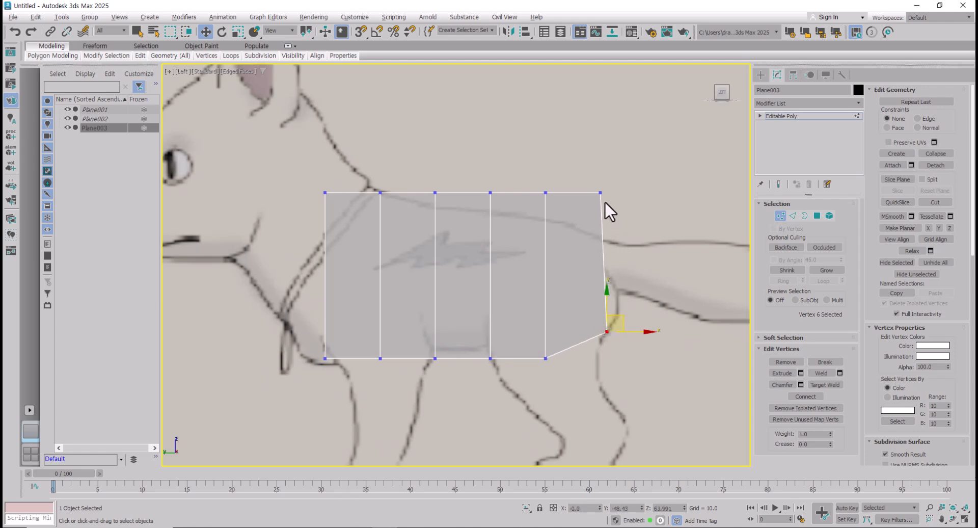
left_click_drag(601, 194, 604, 242)
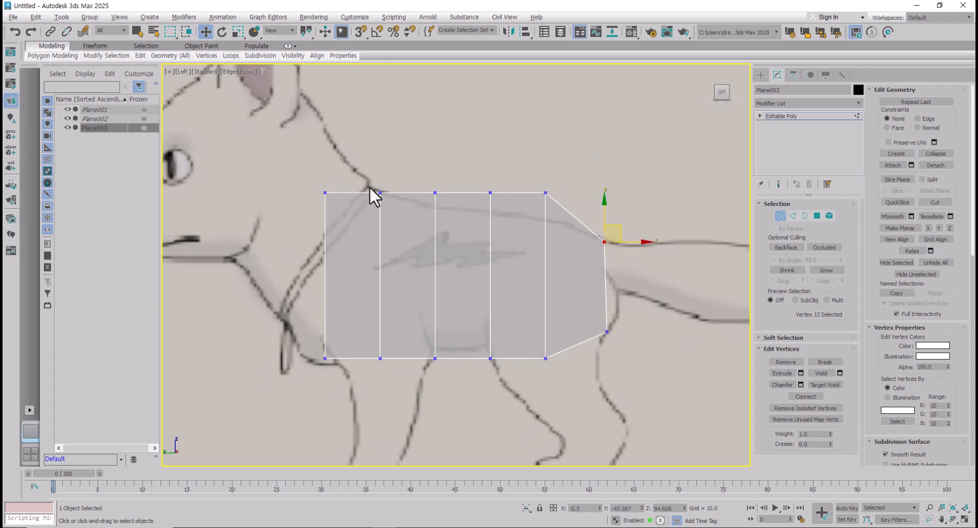
Step: Enlarge the vertex dot size in the viewport preferences
left_click(325, 193)
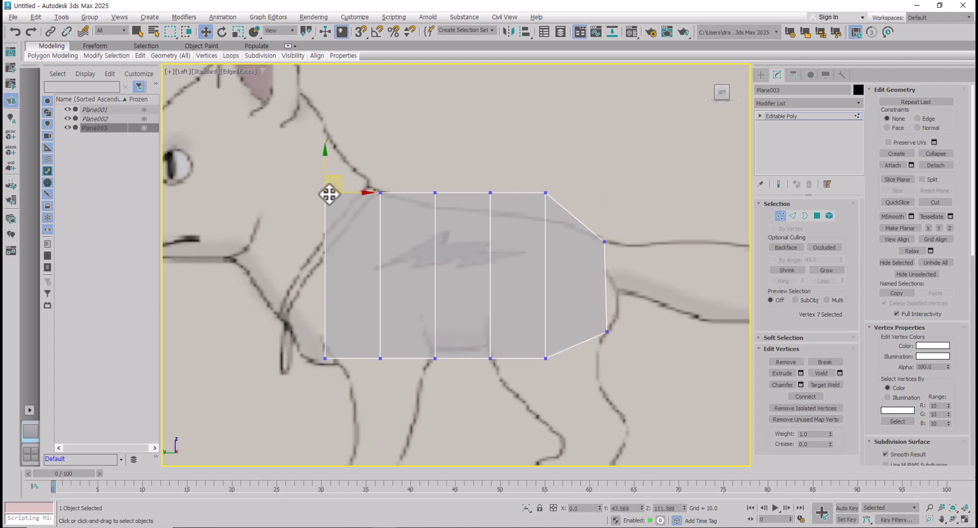
left_click(347, 18)
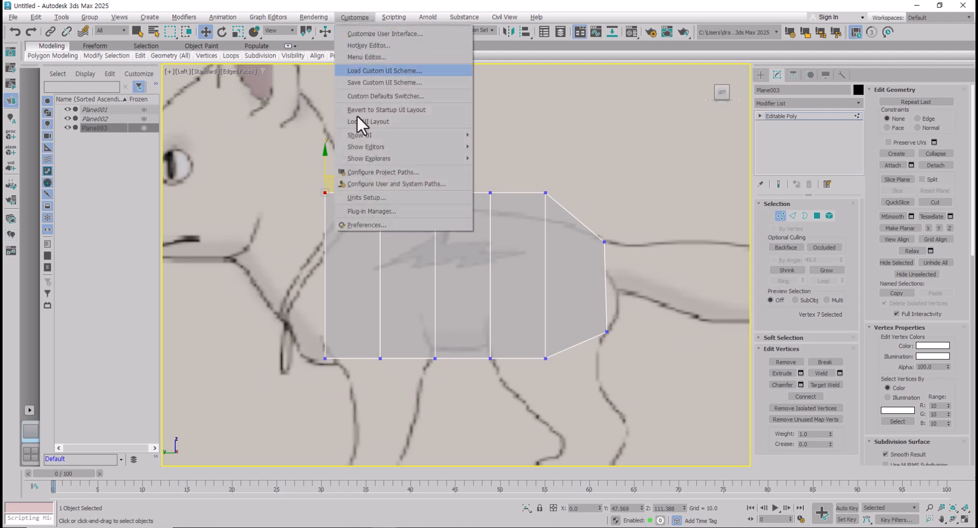
left_click(377, 226)
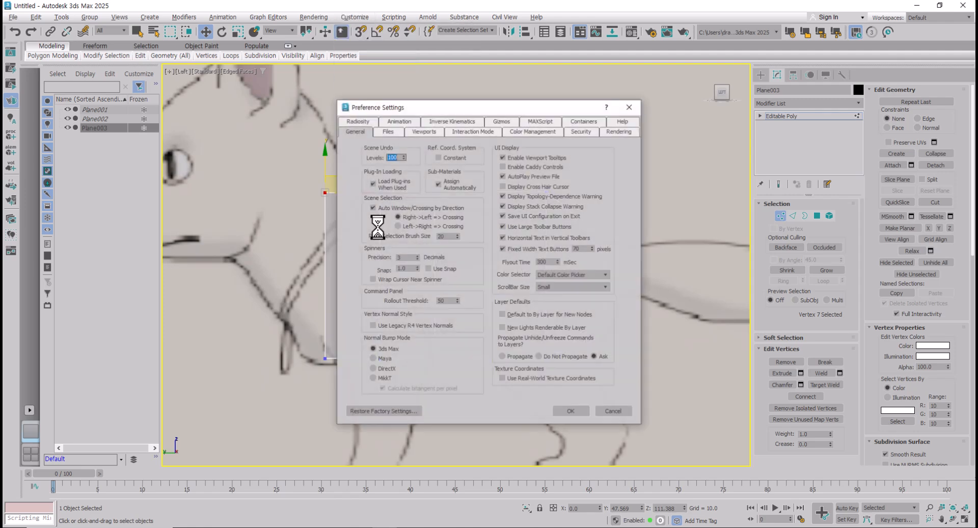
left_click(422, 132)
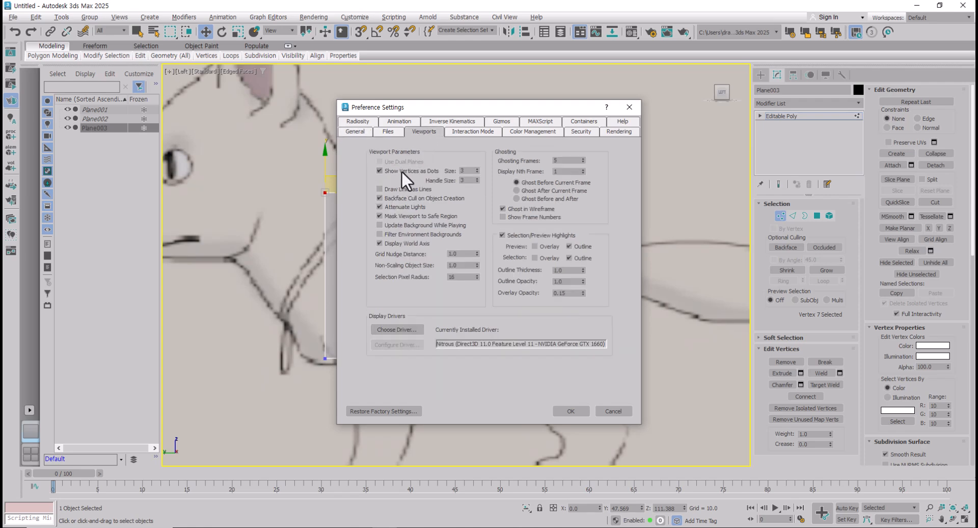
double_click(465, 170)
left_click(568, 411)
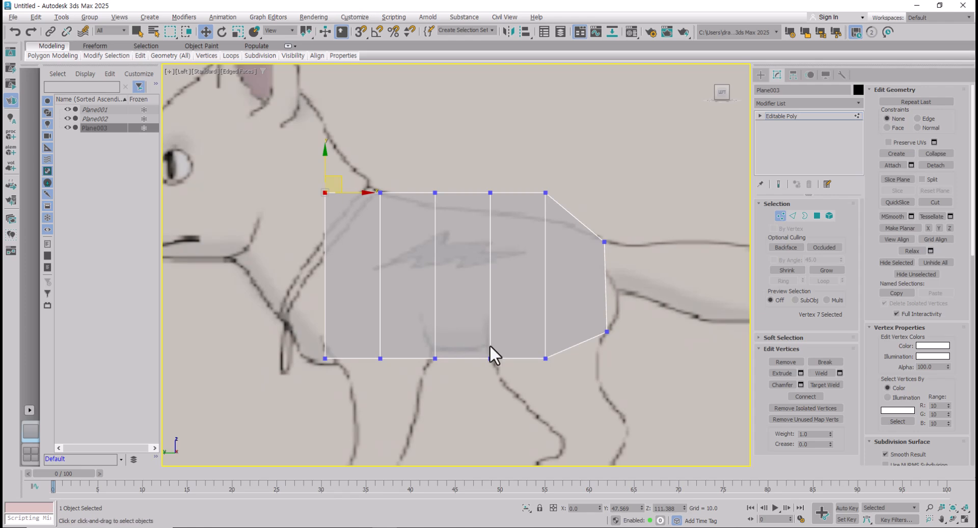
Step: Move the torso's four front vertices onto the nape, shoulder line, lower chest and top of the front leg
left_click_drag(322, 358, 292, 338)
left_click_drag(380, 359, 336, 362)
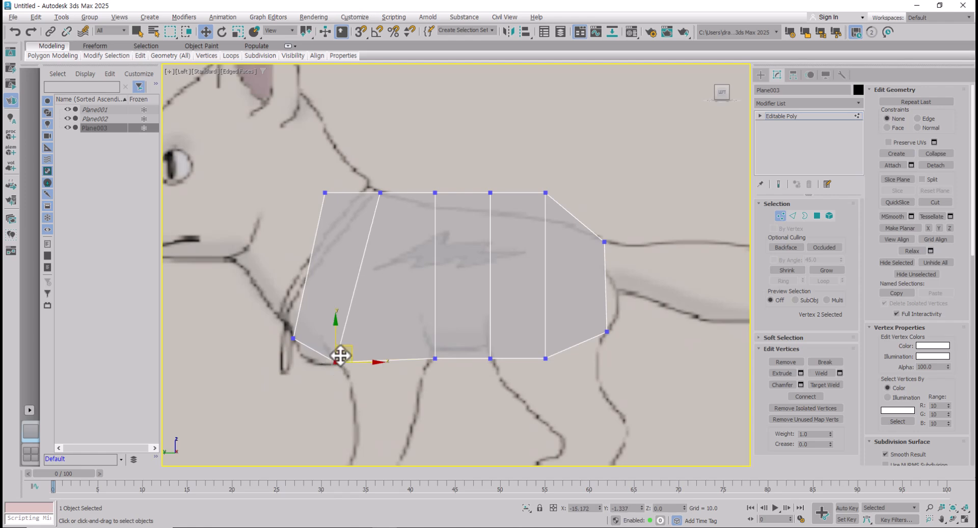
left_click(380, 193)
left_click_drag(381, 192, 391, 192)
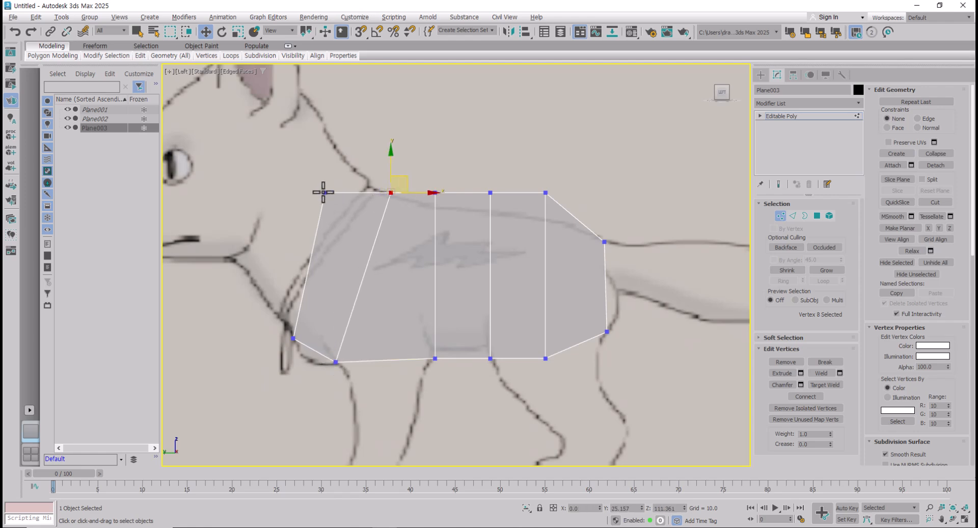
left_click_drag(324, 192, 396, 203)
left_click(403, 225)
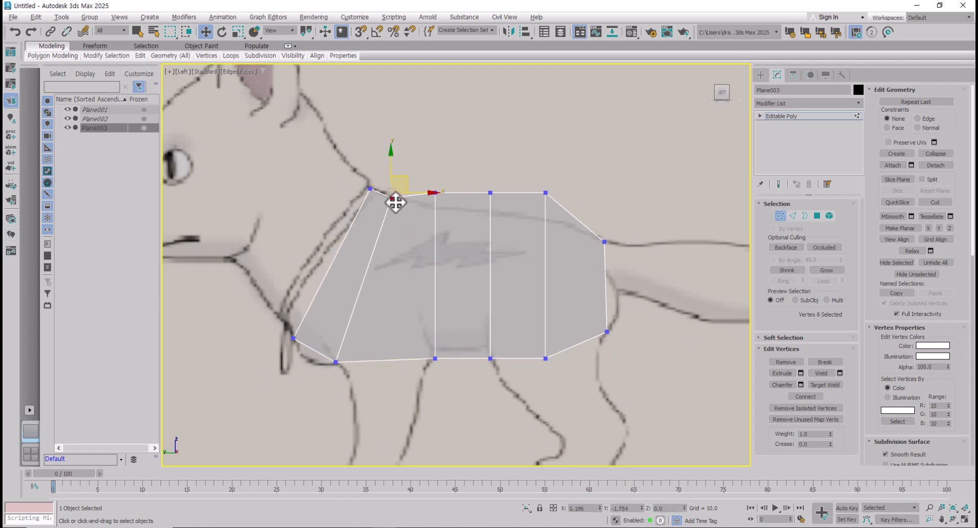
left_click_drag(293, 338, 306, 361)
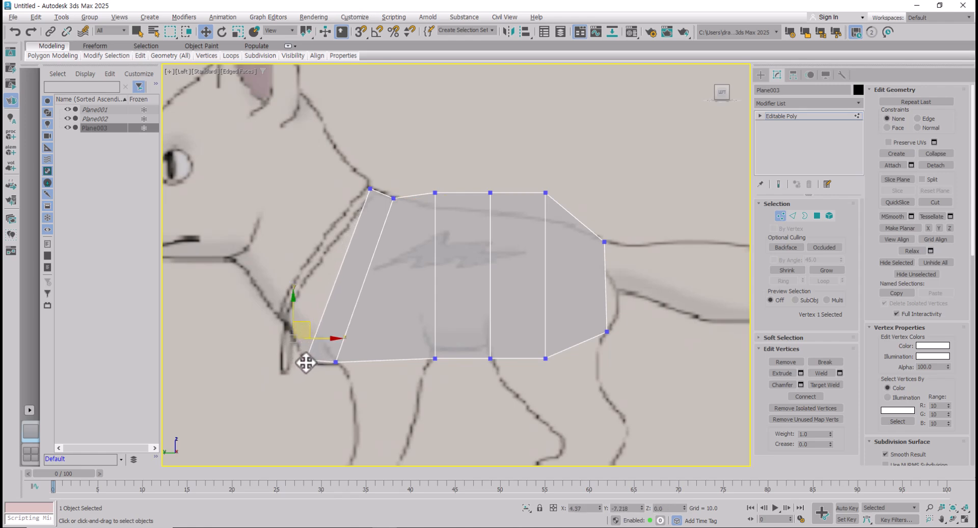
Step: Fit the torso's middle vertices to the back line and the belly behind the front leg
left_click(434, 358)
left_click_drag(432, 360, 429, 355)
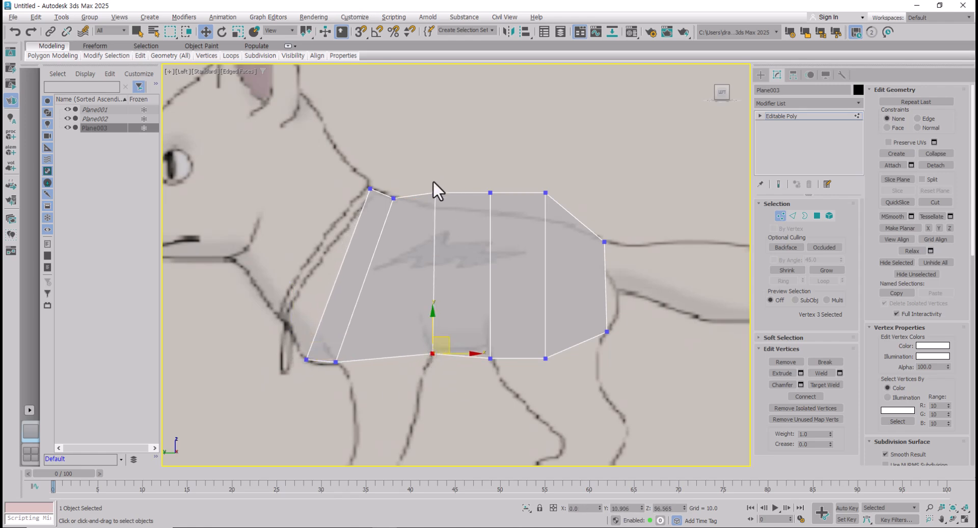
left_click_drag(436, 194, 437, 209)
left_click(492, 193)
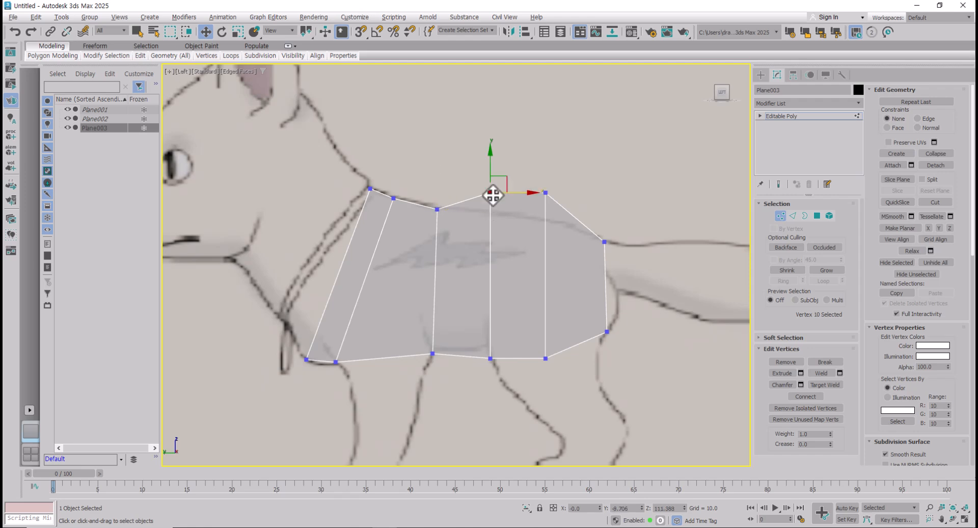
left_click_drag(506, 176, 505, 193)
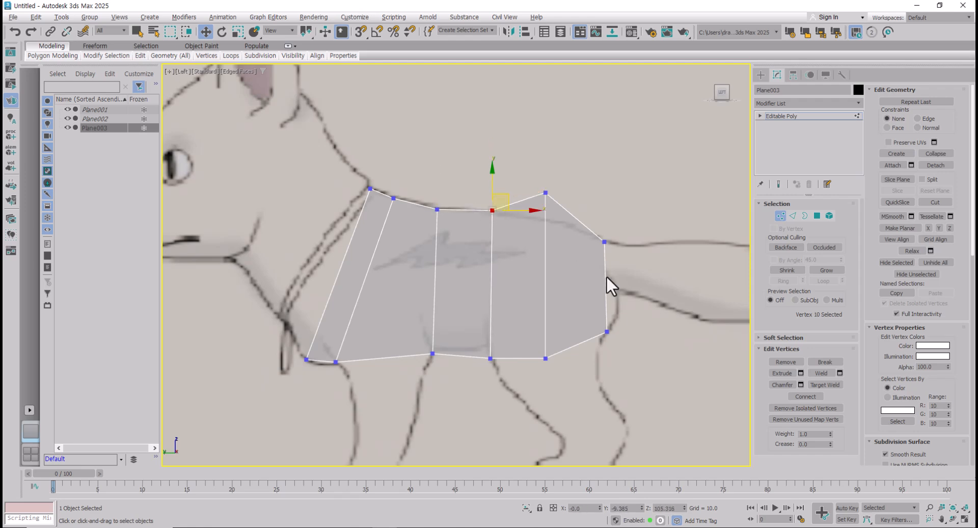
Step: Fit the torso's rear vertices to the rump, the hind back line and the rear top of the hind leg
left_click(606, 331)
left_click_drag(614, 314, 611, 306)
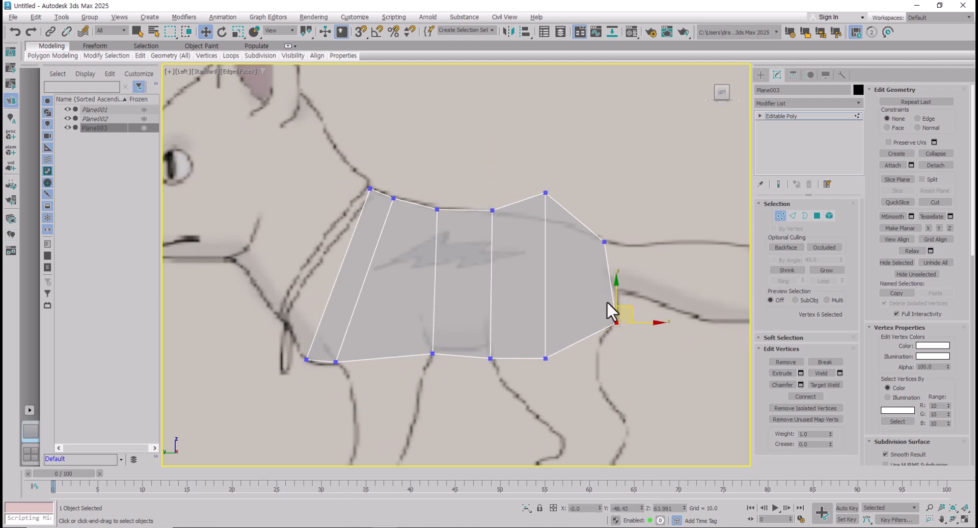
left_click_drag(545, 193, 552, 217)
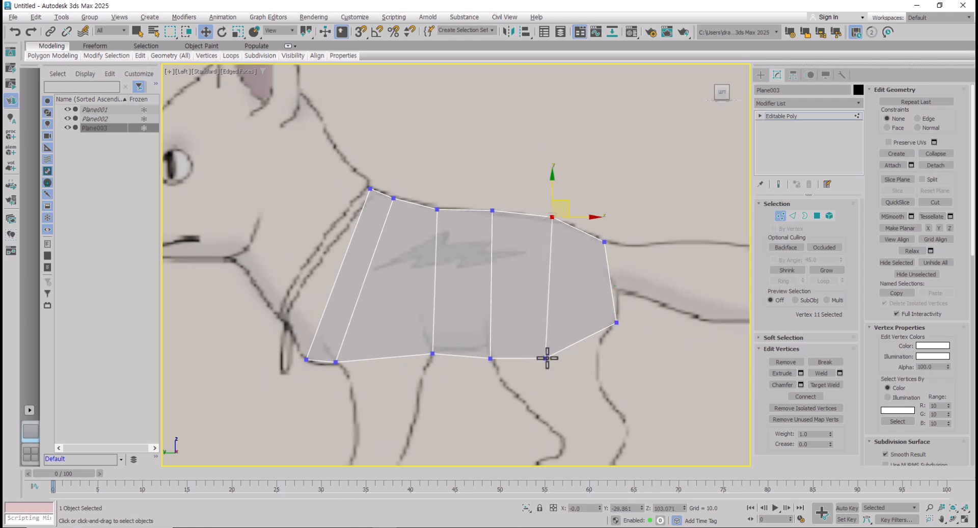
left_click_drag(545, 357, 597, 349)
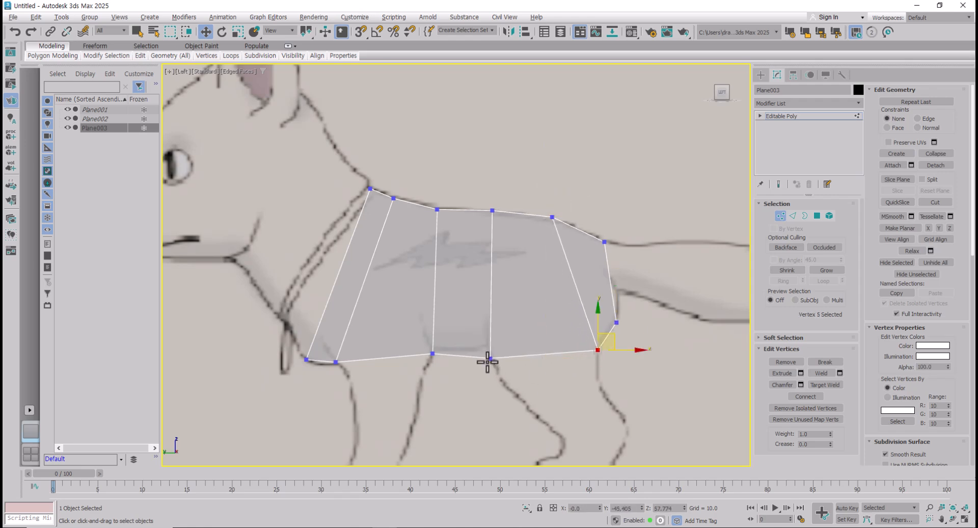
Step: Refine the belly, hind-leg and back vertices against the sketch and move the rump vertex to the underside of the tail base
left_click_drag(489, 358, 436, 351)
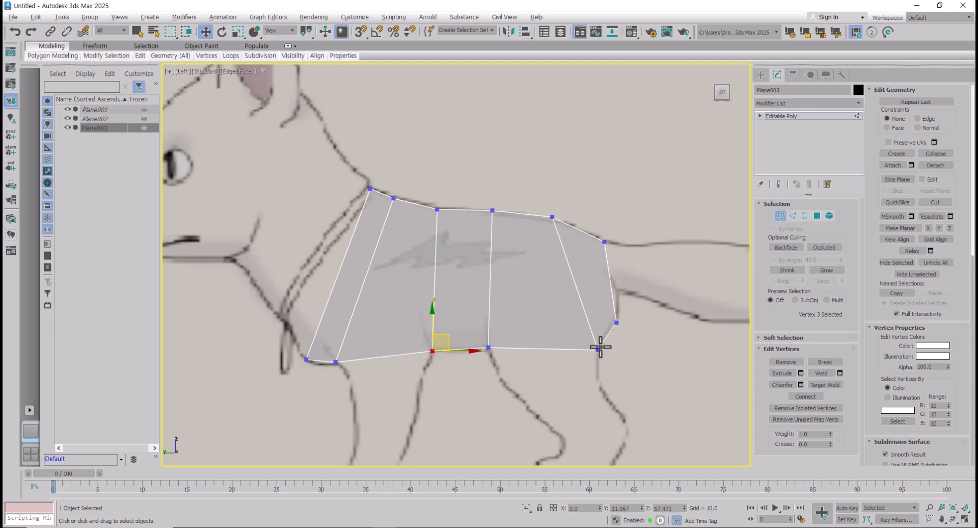
left_click_drag(599, 350, 596, 346)
left_click_drag(558, 220, 563, 224)
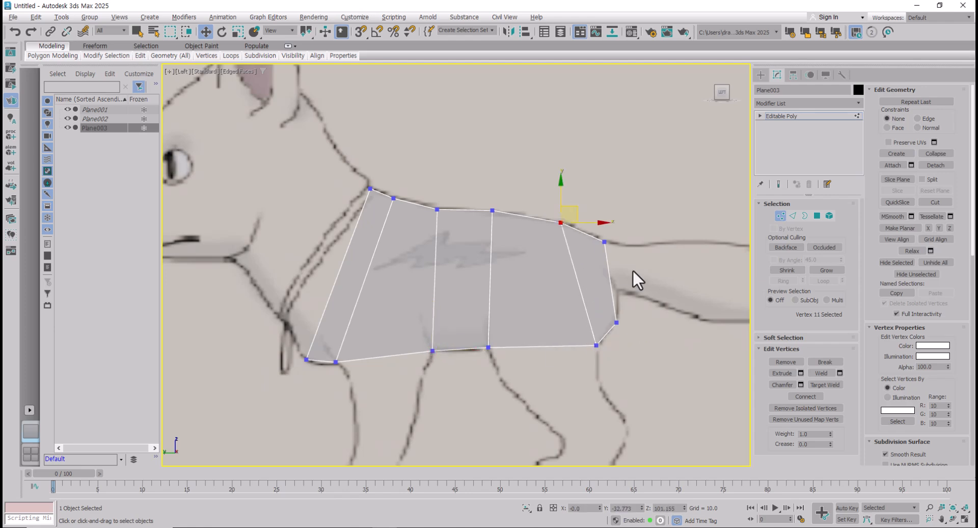
left_click_drag(616, 322, 618, 292)
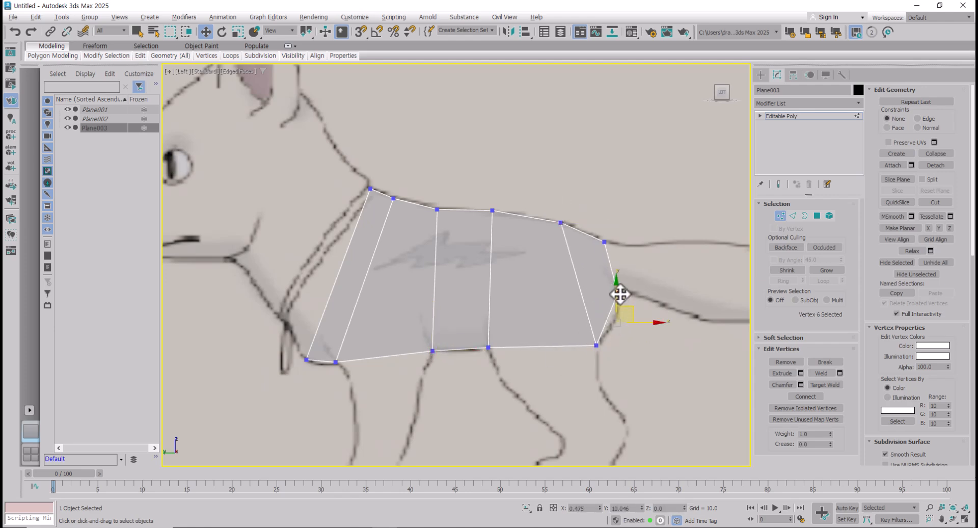
left_click(597, 345)
left_click_drag(492, 210, 494, 210)
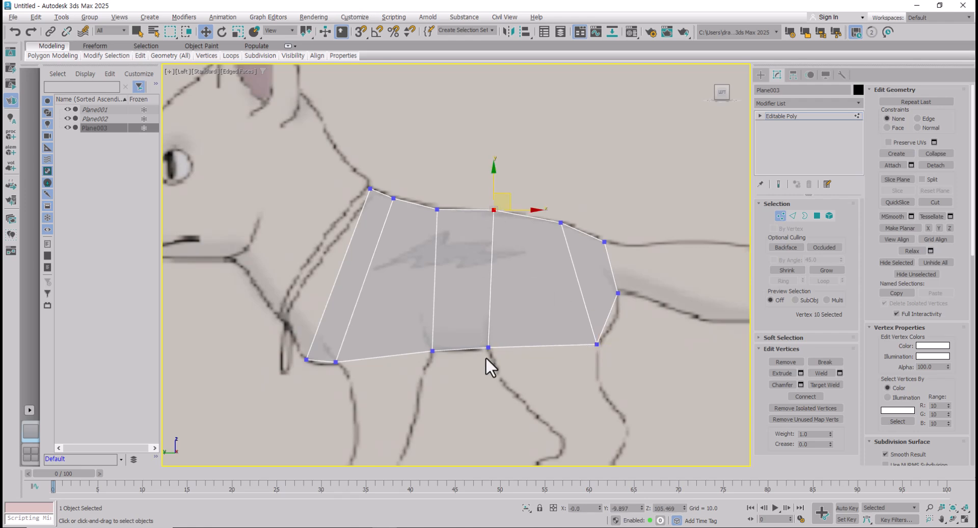
left_click_drag(492, 349, 432, 349)
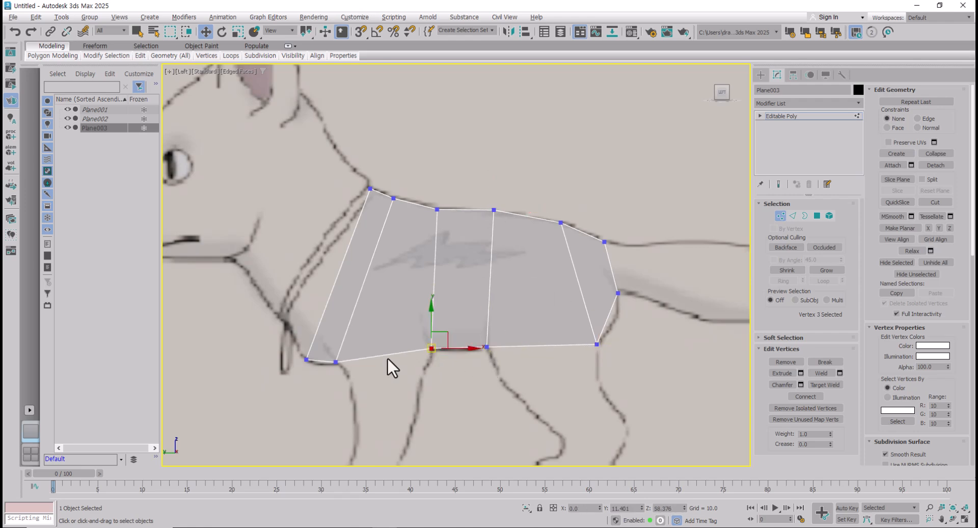
Step: Fine-tune the lower chest, shoulder and mid-back vertices to follow the dog's side outline
left_click_drag(304, 362, 306, 360)
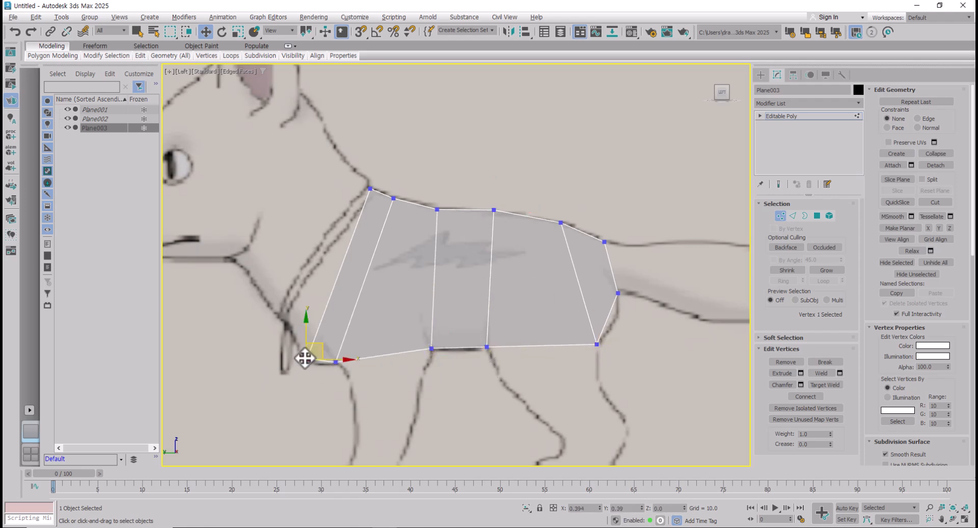
left_click(394, 199)
left_click_drag(395, 201, 393, 201)
middle_click_drag(427, 350, 447, 283)
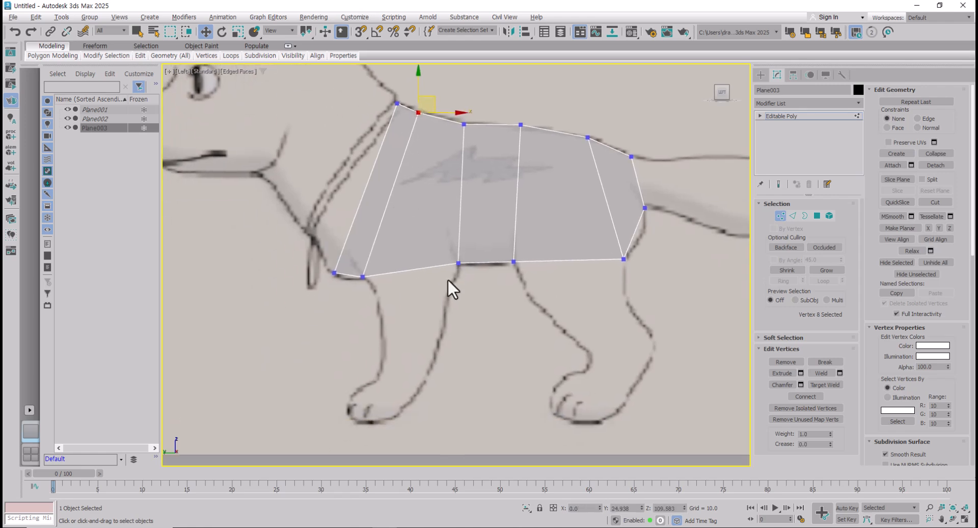
scroll(444, 288, "down", 4)
scroll(431, 287, "up", 1)
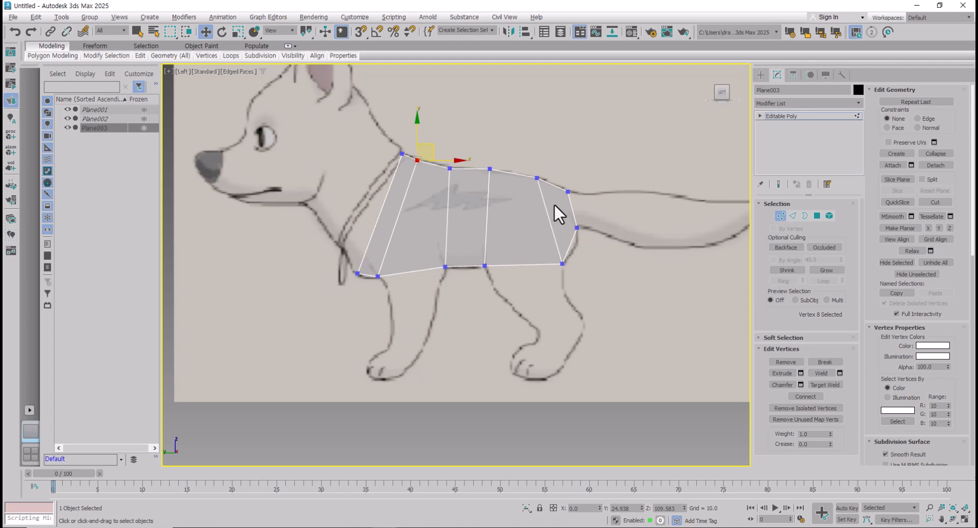
scroll(445, 233, "up", 2)
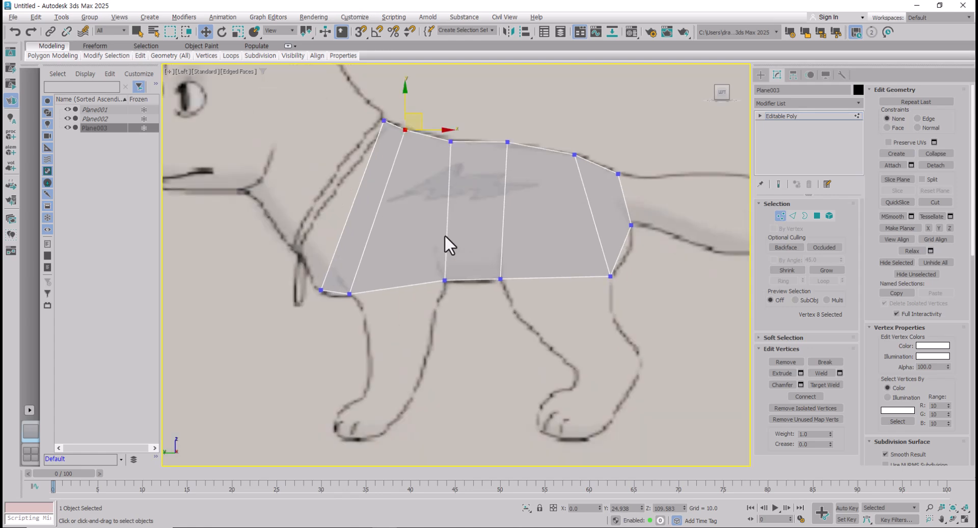
left_click_drag(507, 144, 502, 146)
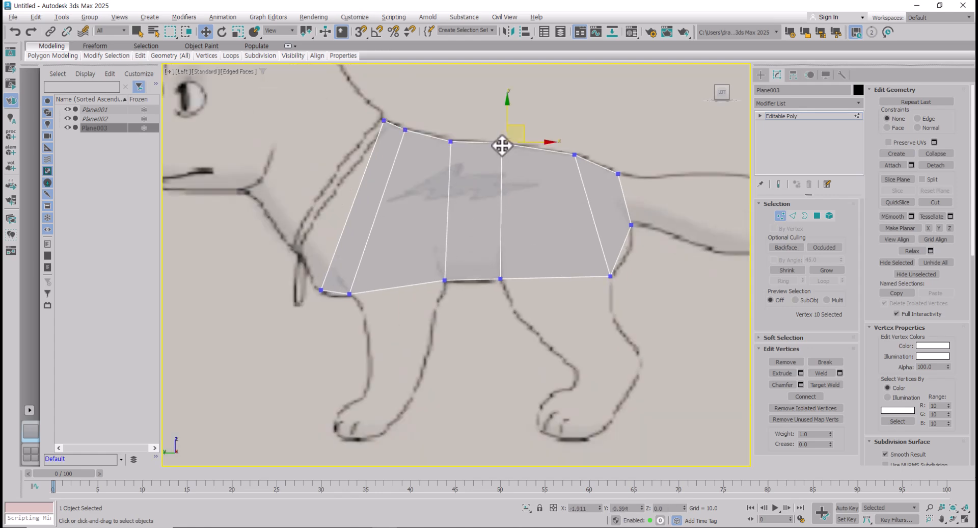
left_click(610, 276)
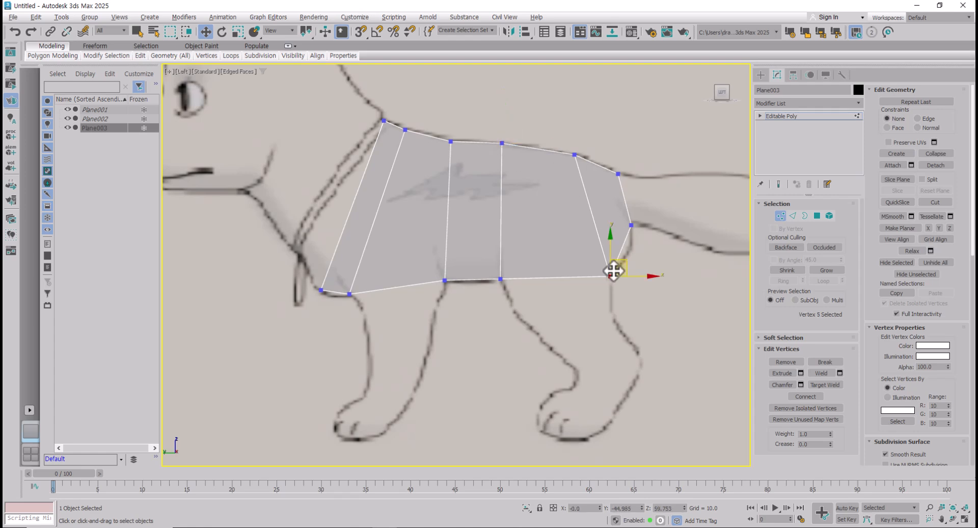
Step: Extend the torso's bottom edge above the front leg downward as a new polygon reaching the top of the front paw
key("2")
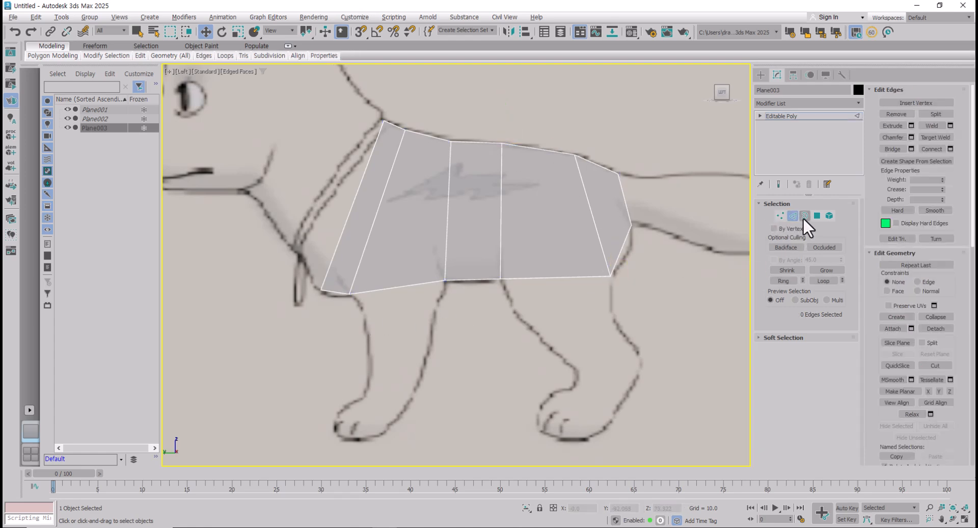
left_click(390, 288)
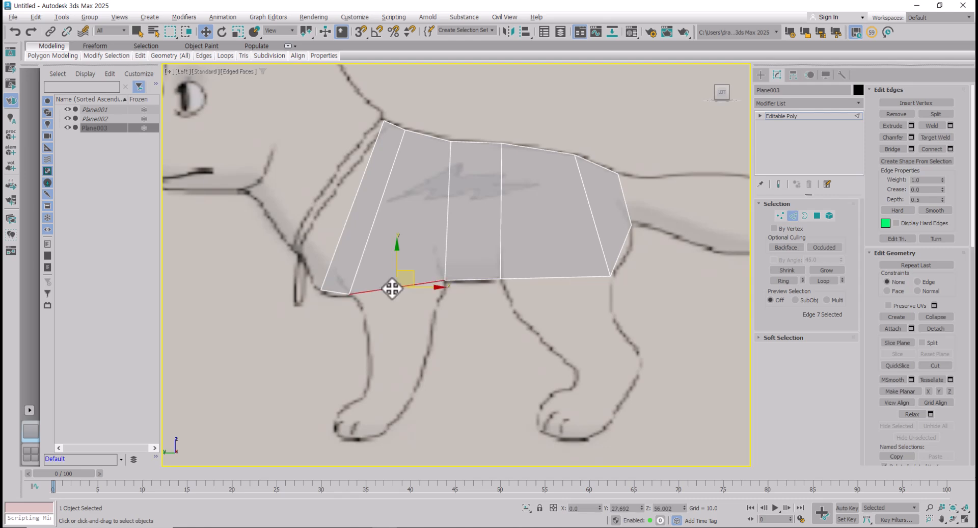
middle_click_drag(405, 323, 387, 281)
scroll(387, 283, "up", 2)
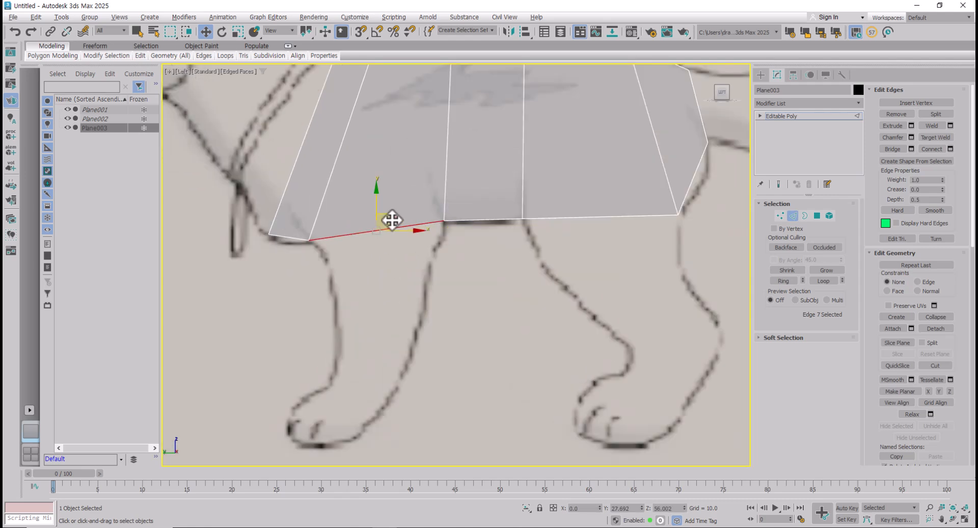
left_click_drag(392, 219, 401, 364, "shift")
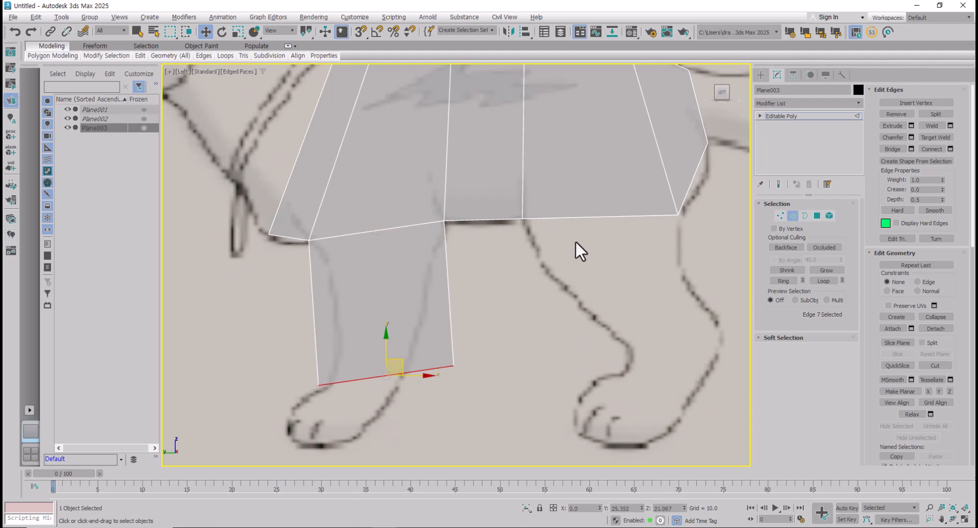
Step: Extend the torso's bottom edge above the hind leg down and back as a new polygon reaching the hock
left_click(605, 218)
left_click_drag(619, 204, 658, 312, "shift")
middle_click_drag(658, 312, 637, 308)
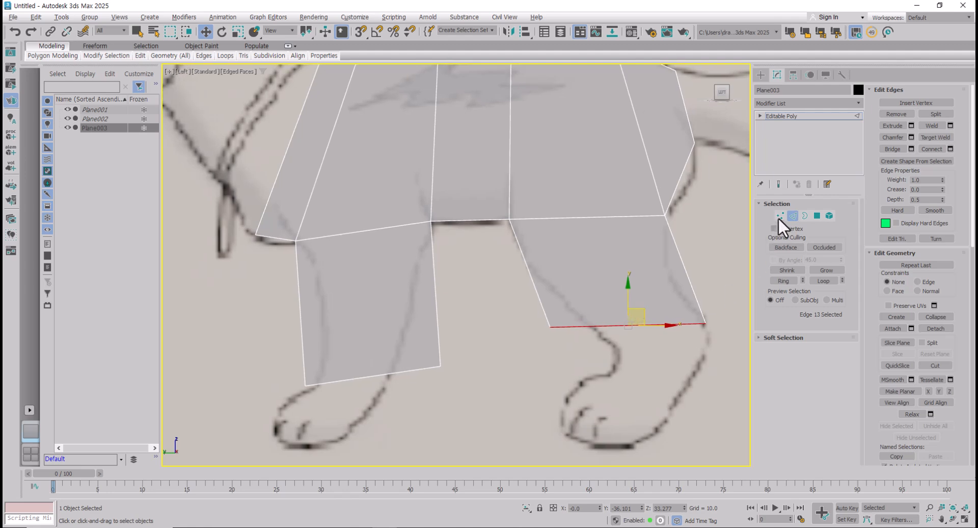
Step: Move the lower corner vertices of the front and hind leg polygons onto the sketch outline above the front paw and at the hock
left_click(779, 215)
left_click_drag(440, 366, 388, 385)
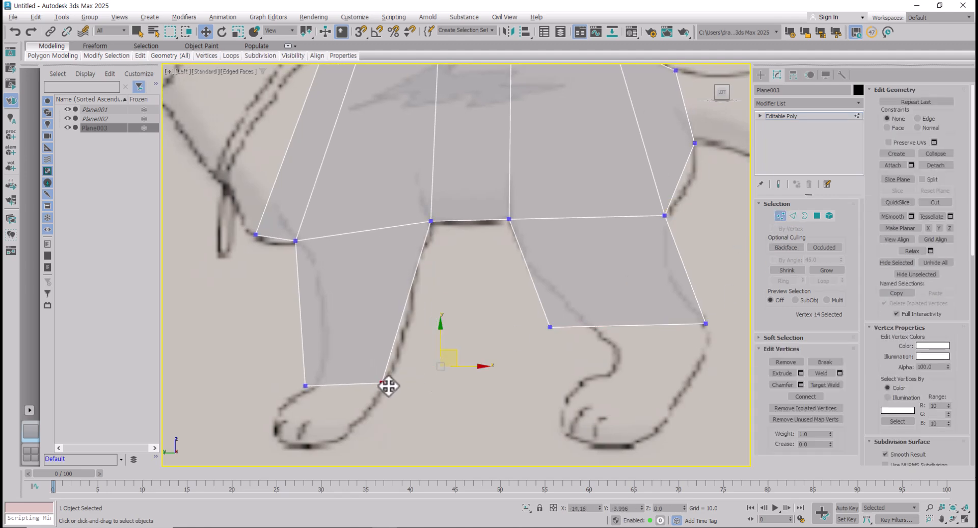
left_click_drag(305, 386, 322, 376)
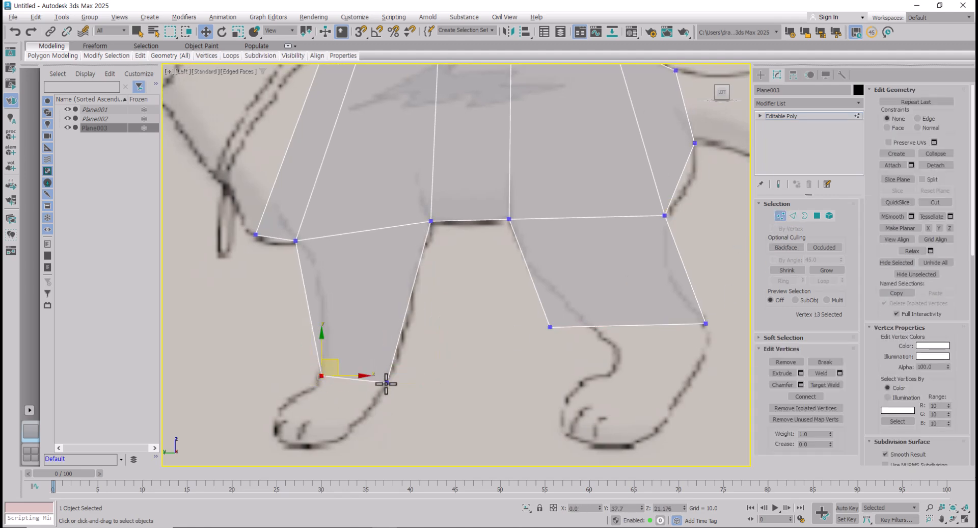
left_click_drag(386, 383, 382, 393)
left_click_drag(551, 329, 606, 341)
left_click_drag(705, 321, 706, 327)
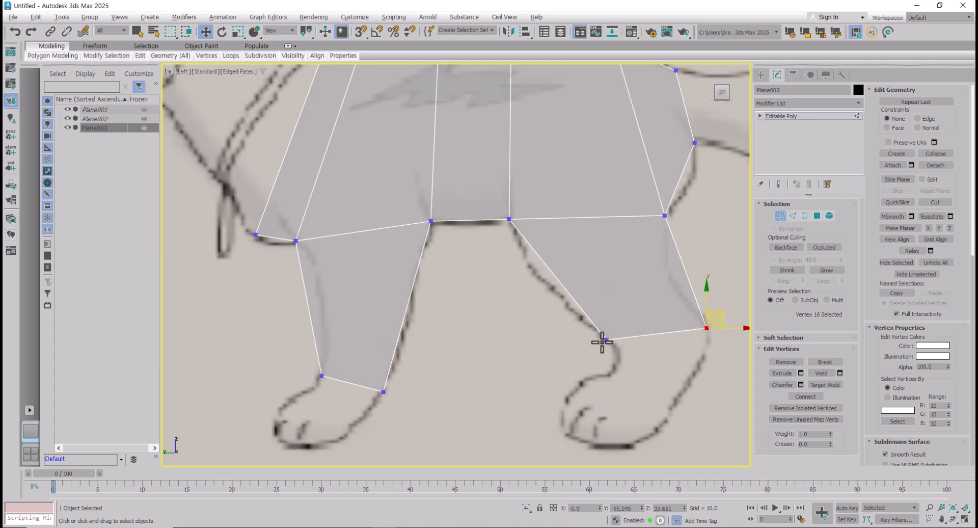
left_click_drag(606, 340, 613, 346)
left_click(437, 310)
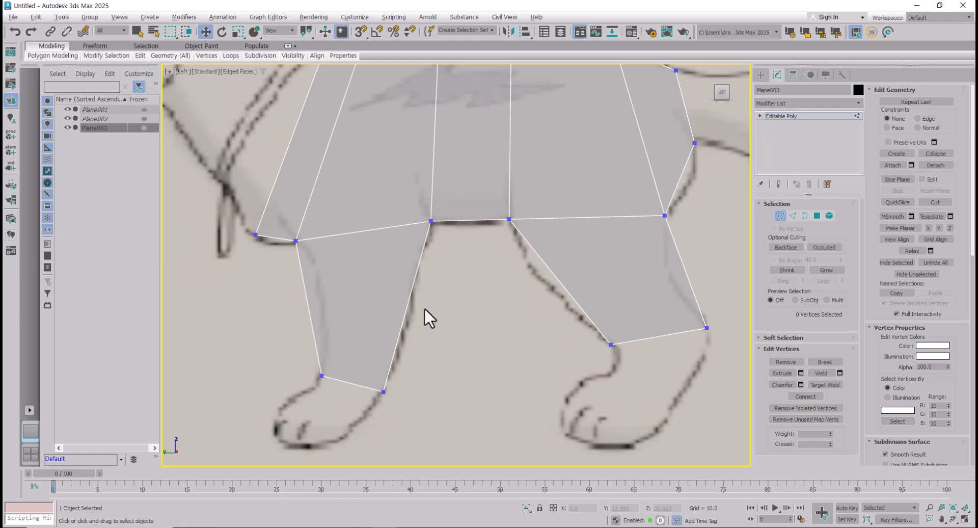
Step: Try region-selecting the front leg's two side edges from opposite directions, and clear the edge selection
left_click(791, 216)
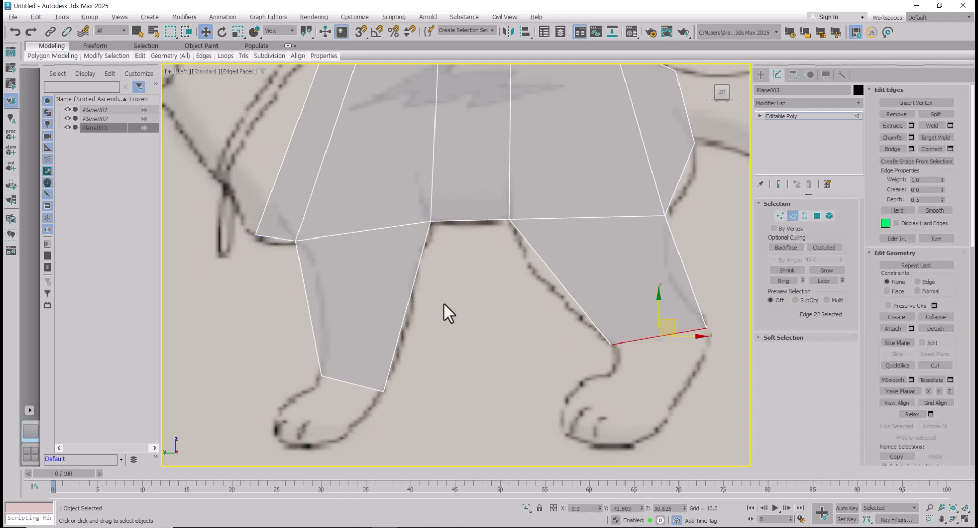
left_click_drag(269, 307, 270, 306)
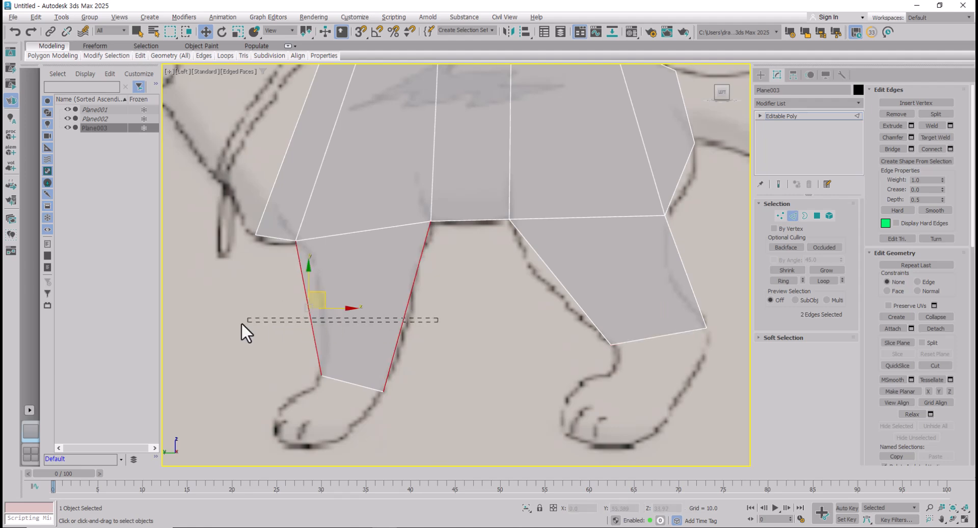
left_click(416, 310)
left_click_drag(441, 313, 469, 327)
left_click(240, 295)
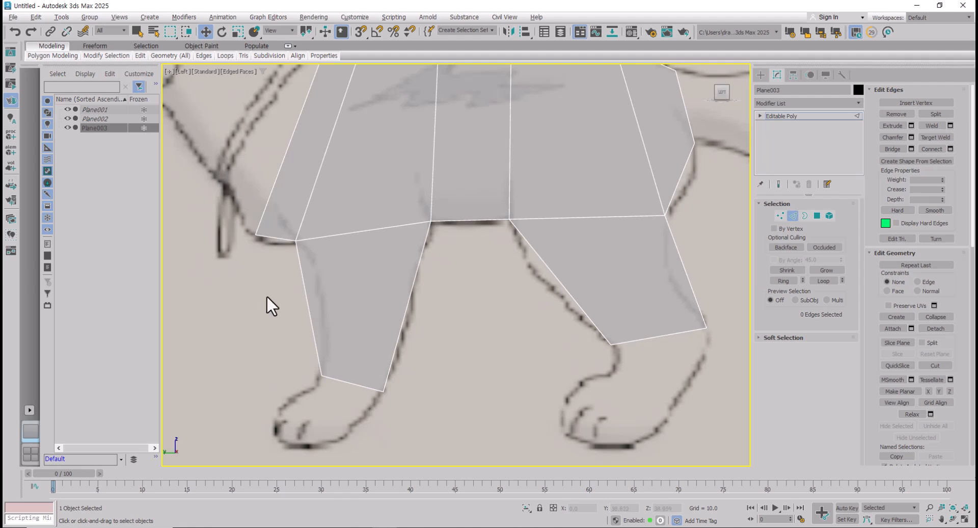
left_click_drag(204, 284, 463, 328)
left_click_drag(479, 295, 281, 302)
left_click_drag(208, 310, 213, 310)
left_click(487, 328)
Step: Enable Auto Window/Crossing by Direction with Right->Left => Crossing in the general preferences
left_click(355, 19)
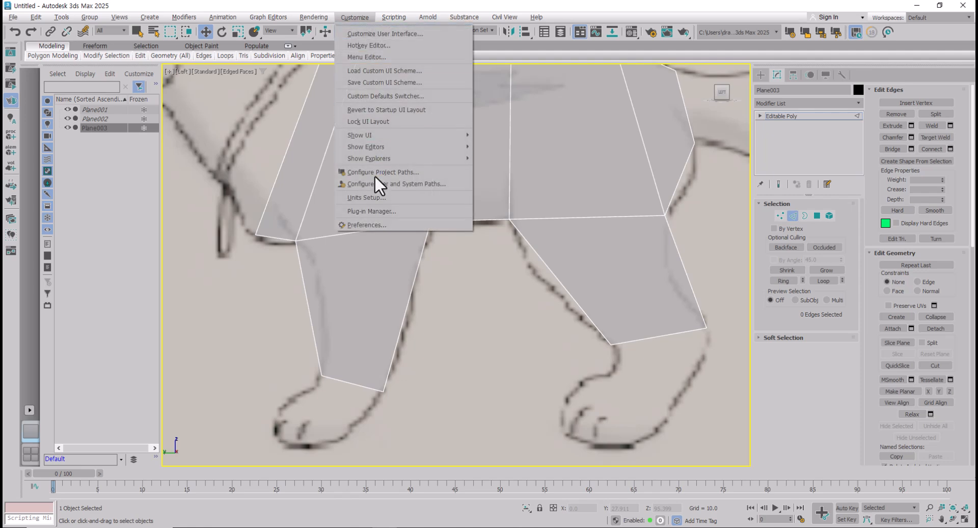
left_click(382, 227)
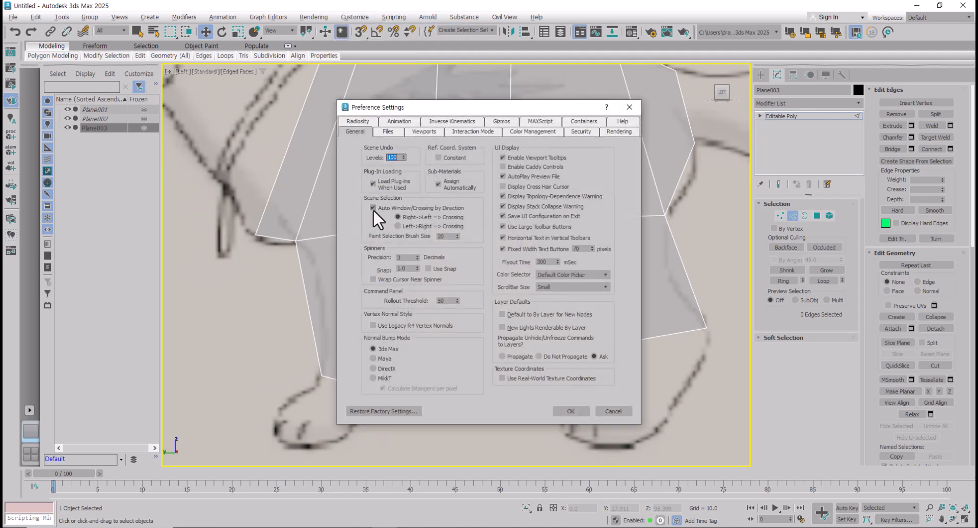
left_click(373, 208)
left_click(579, 412)
Step: Connect the front leg's two side edges with 3 segments, leaving pinch and slide at 0
left_click_drag(292, 302, 274, 301)
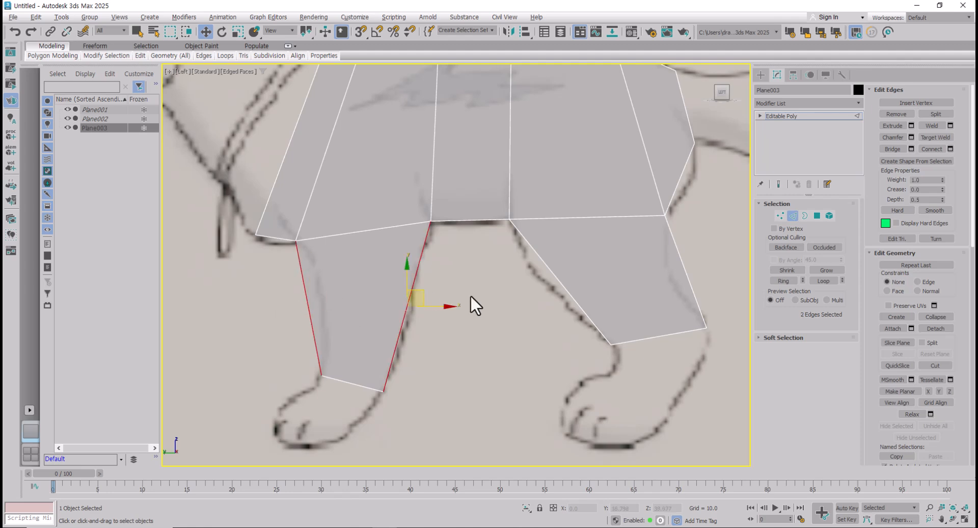
left_click(950, 148)
left_click_drag(528, 230, 558, 258)
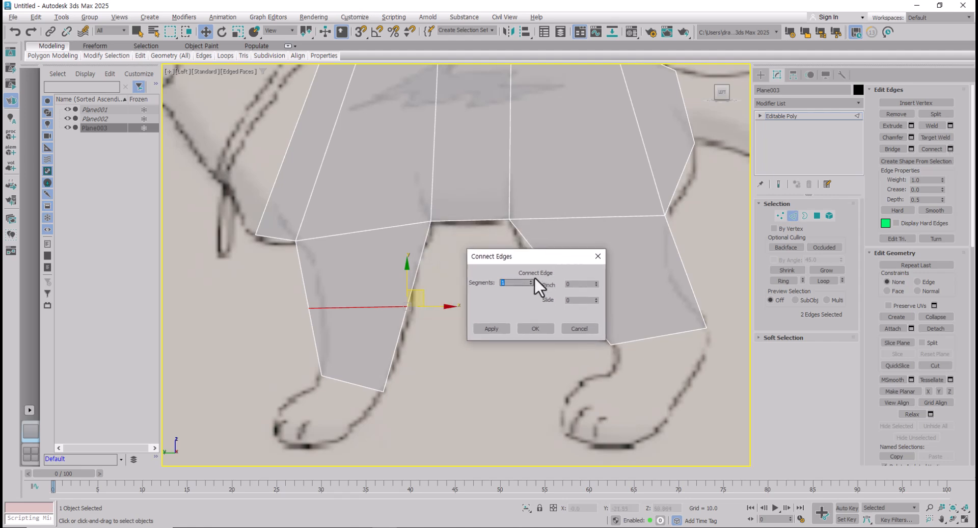
left_click(530, 278)
left_click(531, 277)
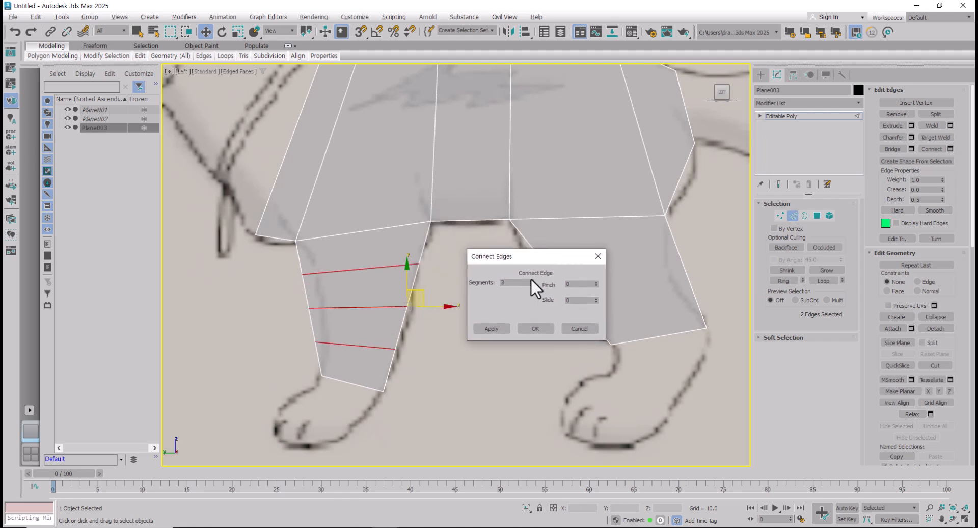
left_click(530, 277)
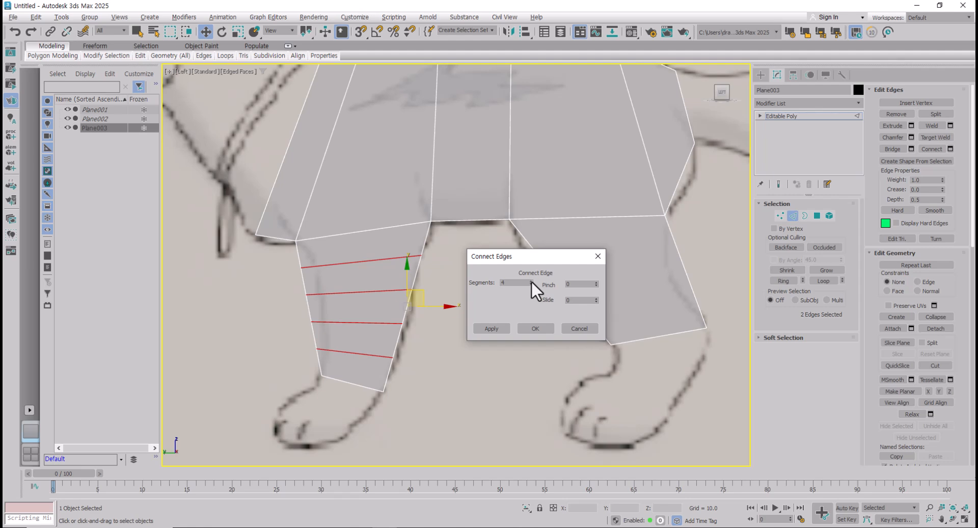
left_click(531, 280)
left_click(529, 285)
left_click(530, 284)
left_click(535, 328)
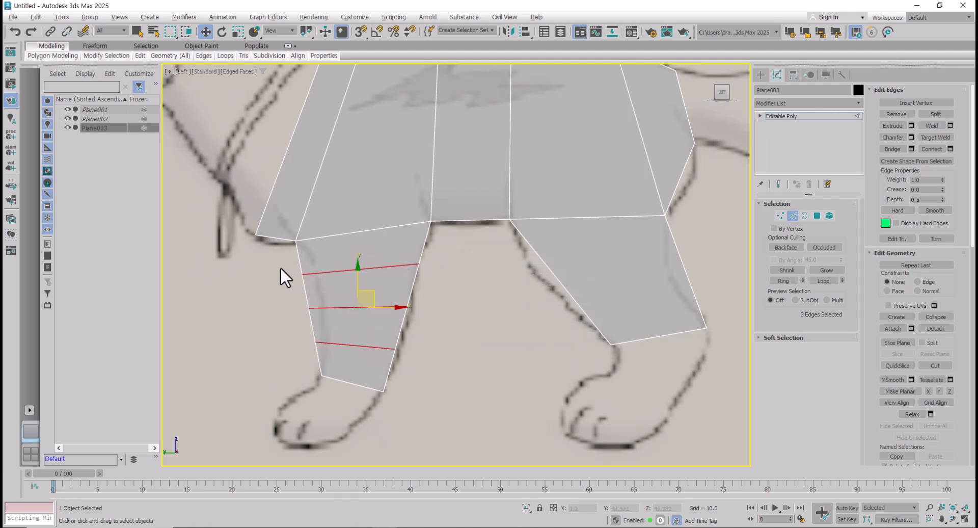
Step: Move the uppermost new vertex on the front leg's forward side inward onto the sketch outline
key("1")
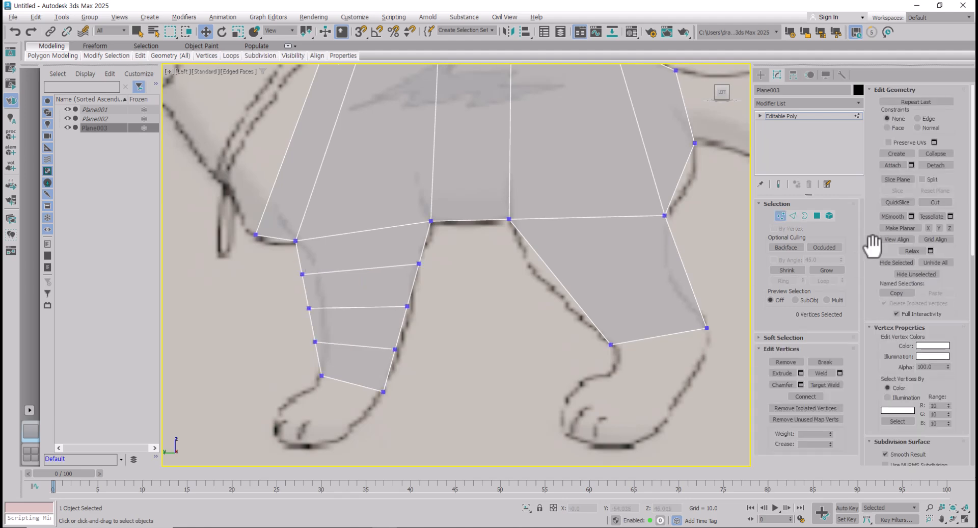
left_click_drag(323, 288, 319, 274)
Step: Cycle through the vertex, edge, border, polygon and element sub-object levels of the editable poly
key("1")
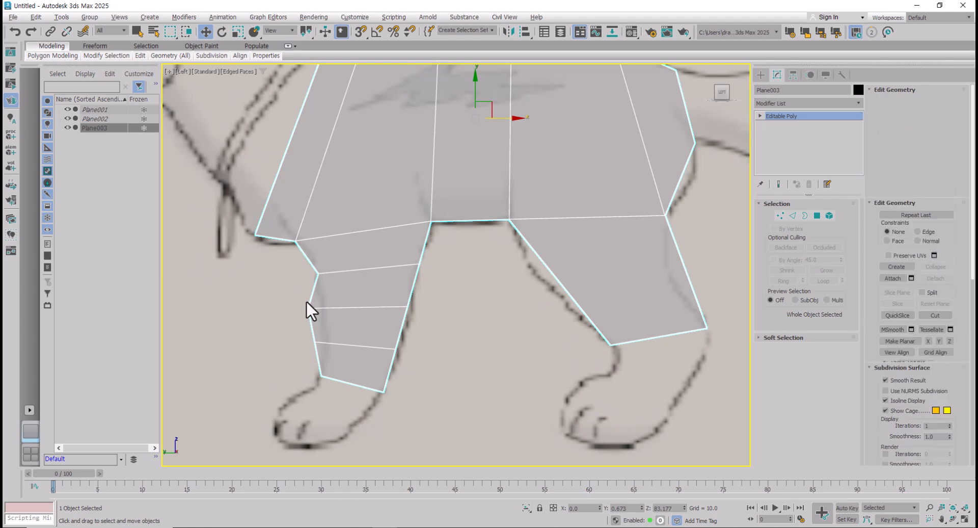
key("1")
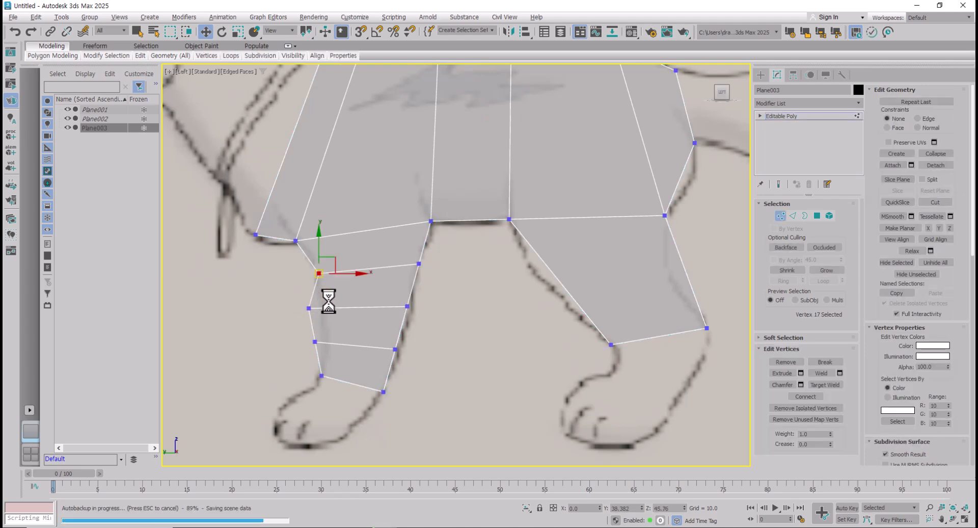
key("2")
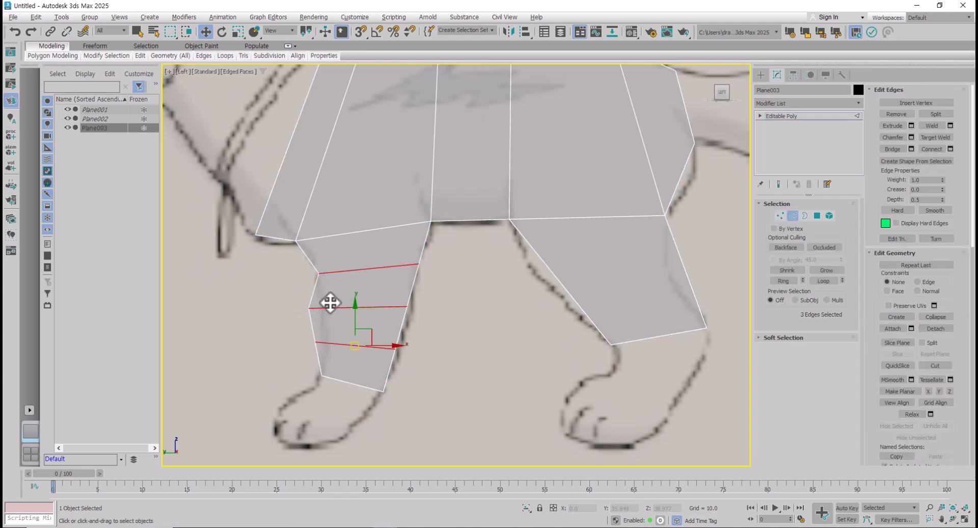
key("3")
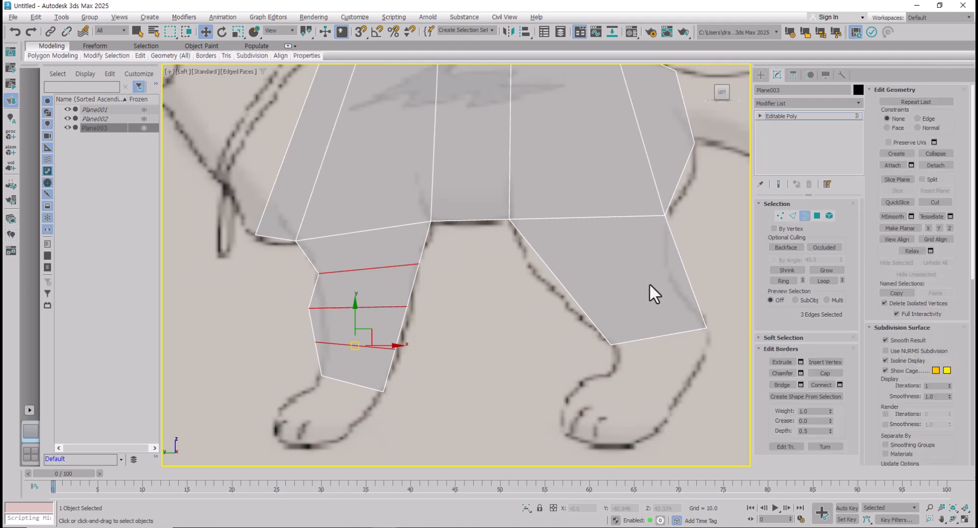
key("4")
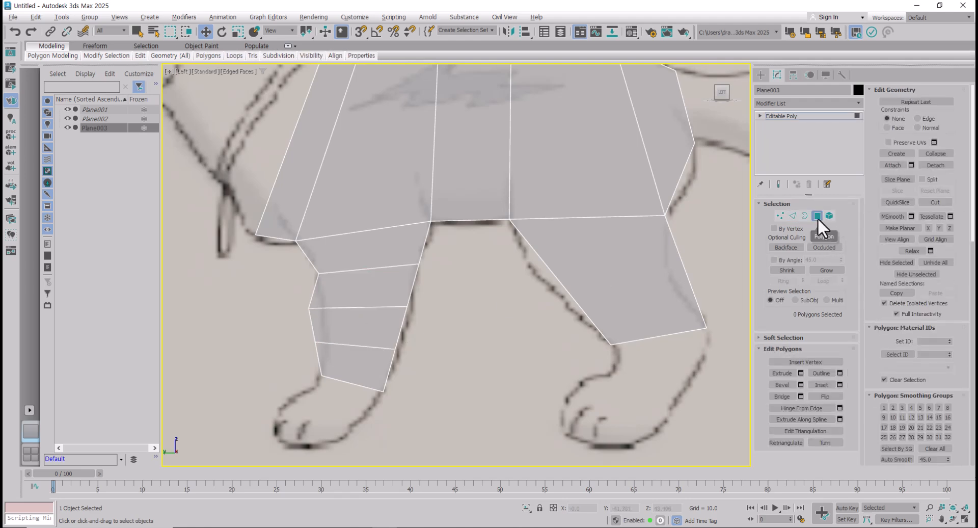
key("5")
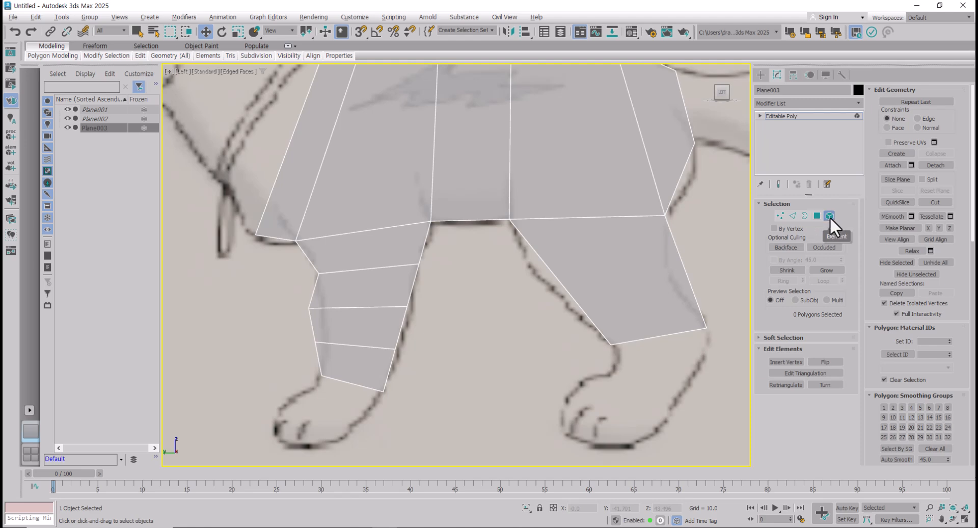
Step: Move the middle and lower connection vertices on the front leg's forward side inward onto the sketch outline
left_click(780, 215)
left_click(319, 273)
left_click(308, 308)
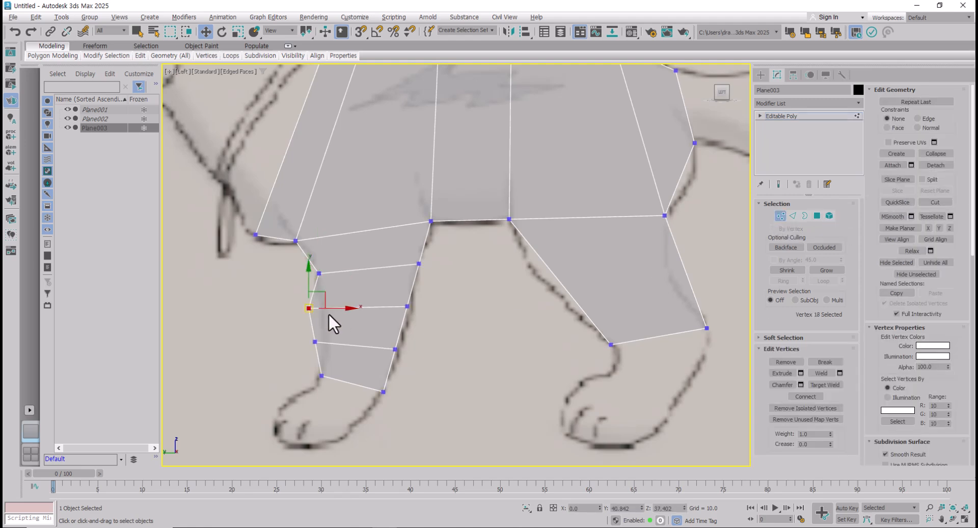
left_click_drag(309, 308, 326, 310)
left_click(314, 342)
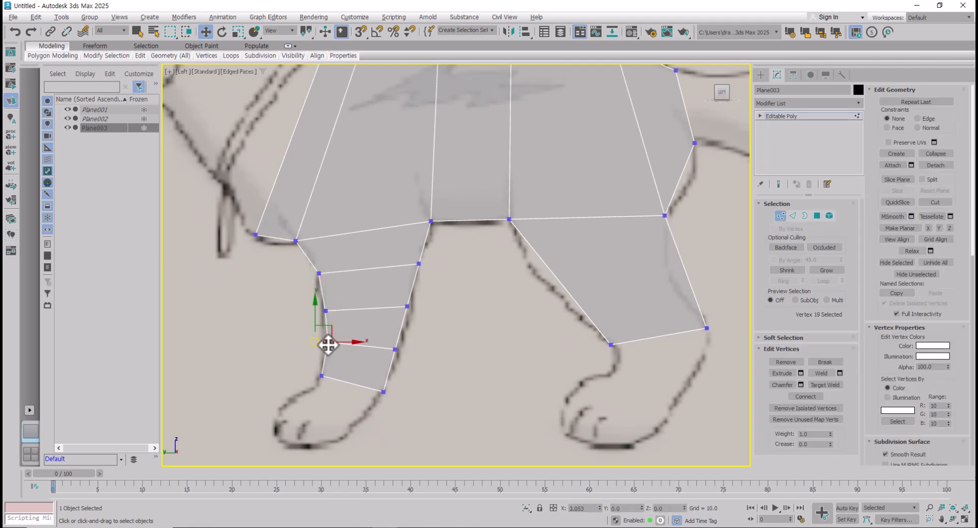
left_click_drag(329, 345, 328, 344)
Step: Nudge the three connection vertices on the front leg's rear side outward to follow the sketch outline
left_click_drag(397, 350, 402, 351)
left_click(423, 313)
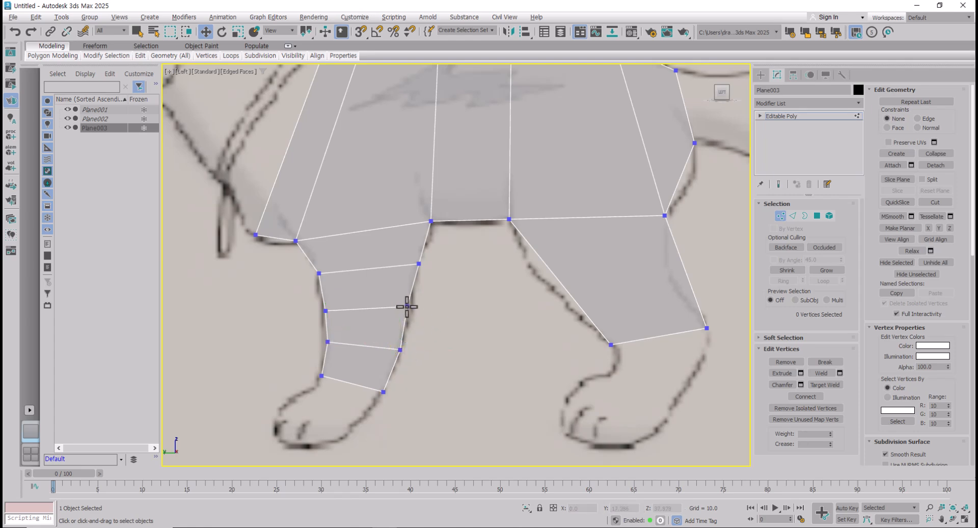
left_click_drag(406, 306, 411, 308)
left_click(447, 283)
left_click_drag(419, 263, 422, 264)
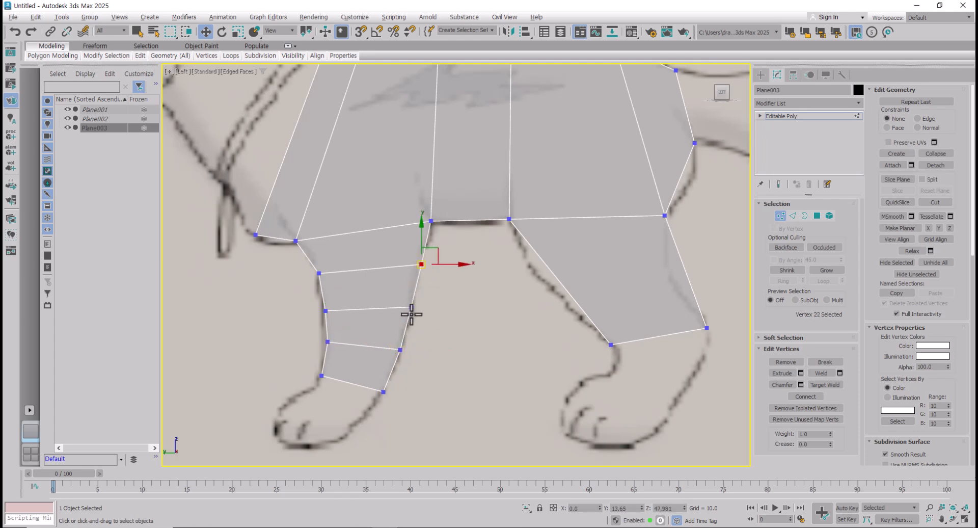
left_click(410, 307)
Step: Raise the front leg's lowest cross edge toward the middle one and adjust both edges' end vertices to run nearly level
left_click_drag(399, 349, 406, 338)
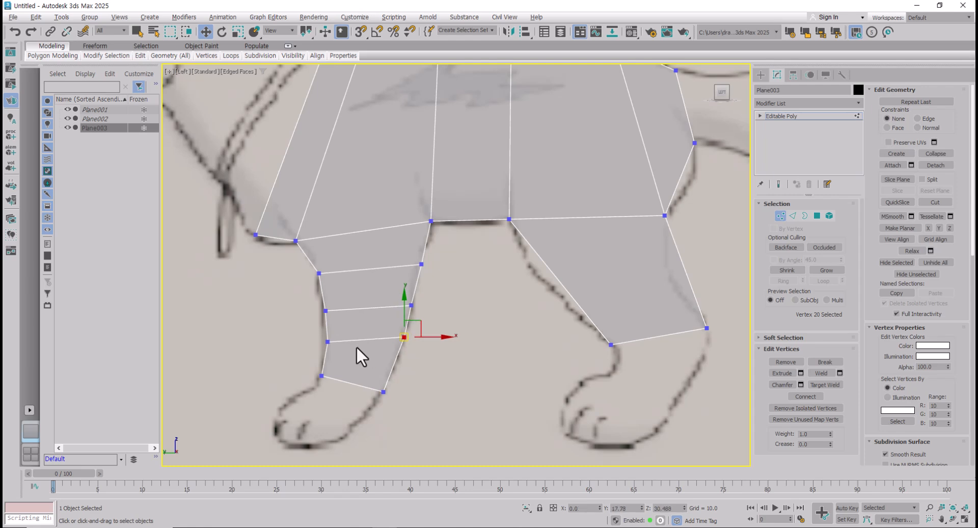
left_click_drag(327, 344, 323, 334)
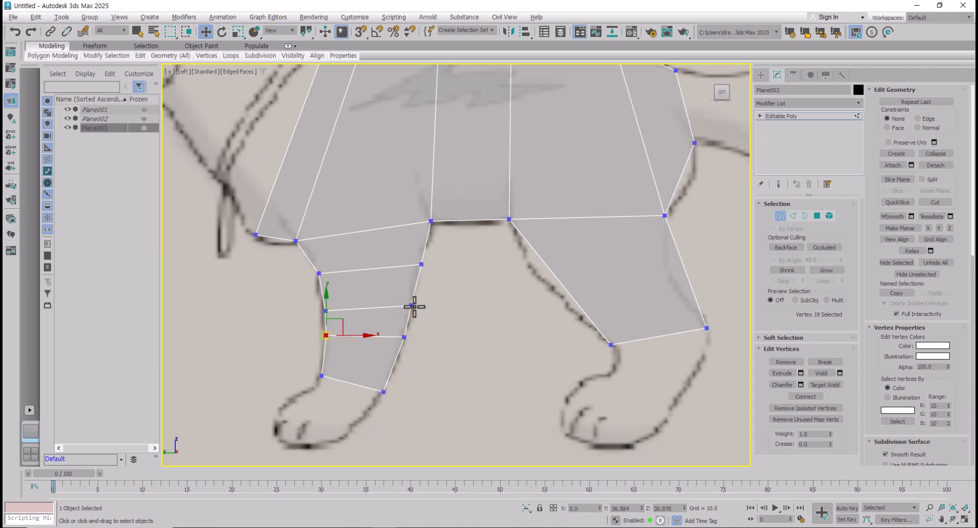
left_click_drag(411, 305, 407, 334)
left_click_drag(325, 331, 322, 326)
left_click(405, 334)
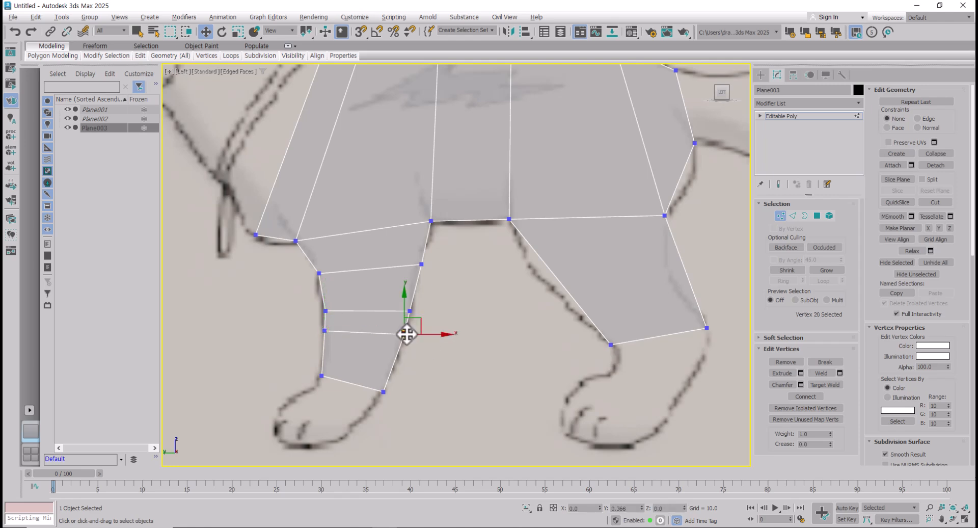
left_click(325, 311)
left_click_drag(324, 313, 324, 310)
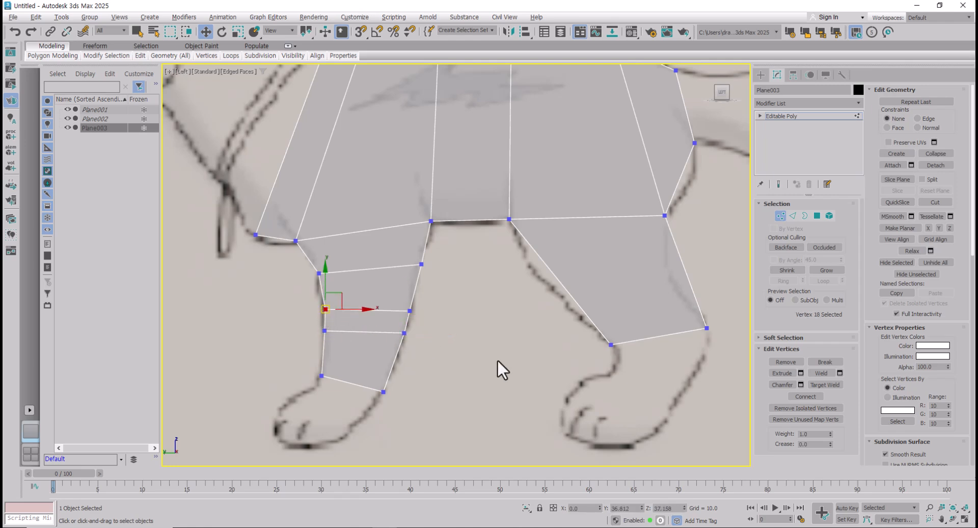
left_click(500, 367)
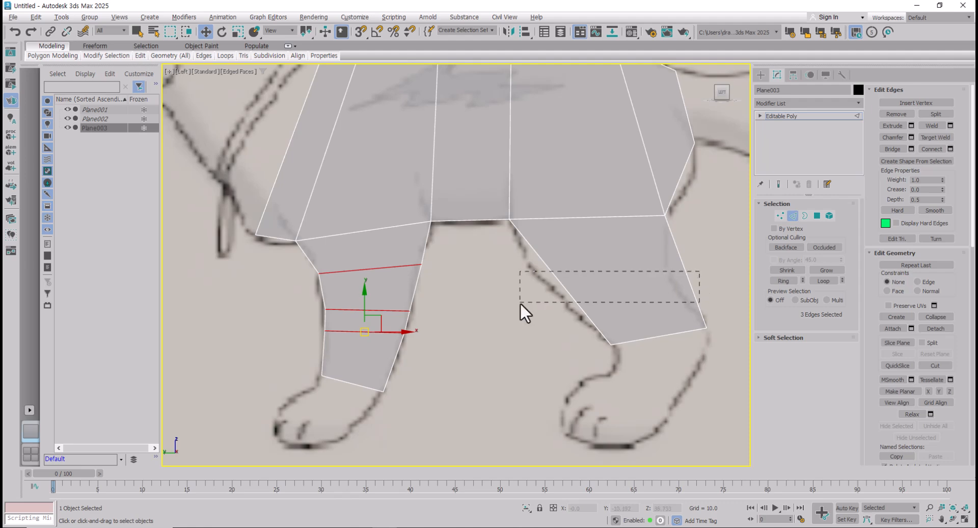
Step: Connect the hind leg's two side edges with 3 segments
left_click_drag(520, 302, 521, 301)
left_click(950, 148)
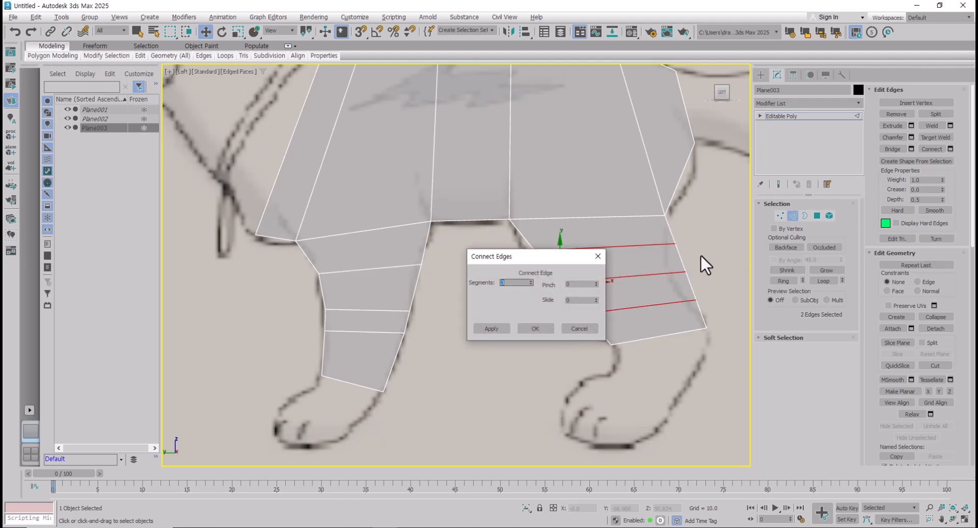
left_click(537, 328)
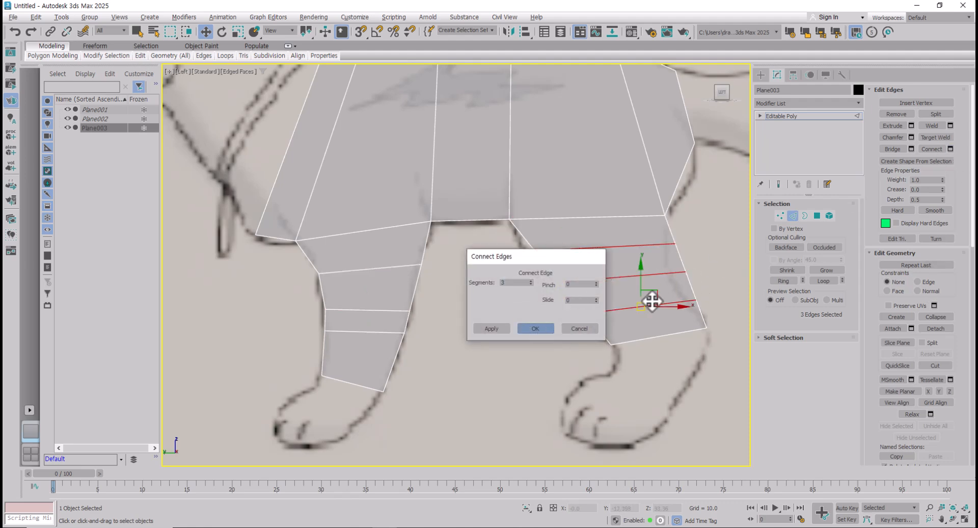
Step: Move the hind leg's connection vertices and front hock corner onto the curved sketch outline on both sides of the thigh
left_click(780, 216)
left_click_drag(529, 255, 515, 257)
left_click_drag(677, 242, 672, 276)
left_click_drag(560, 283, 577, 316)
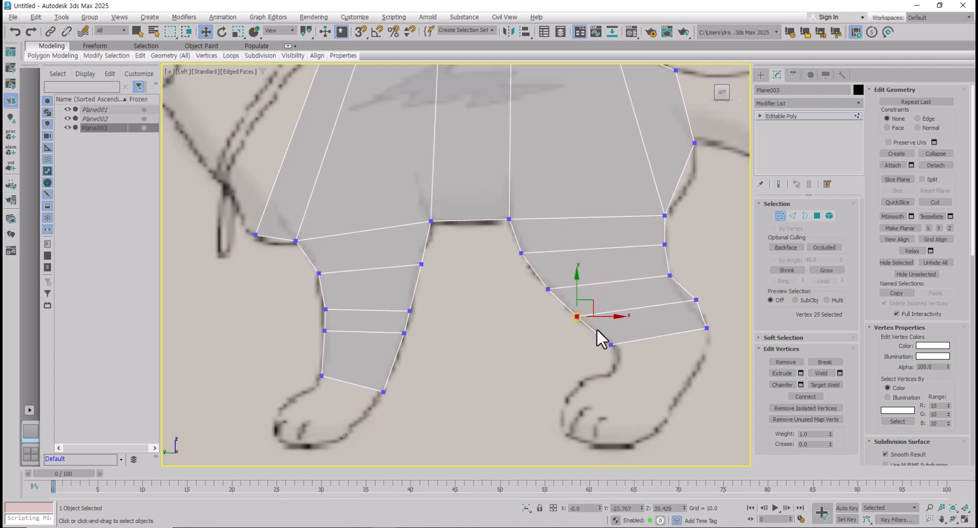
left_click(611, 345)
left_click_drag(699, 299, 688, 301)
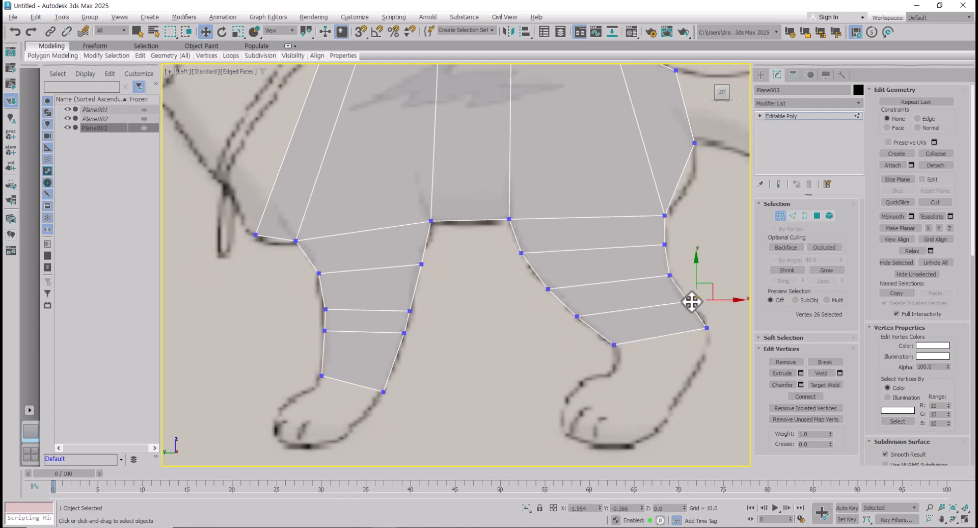
left_click(707, 328)
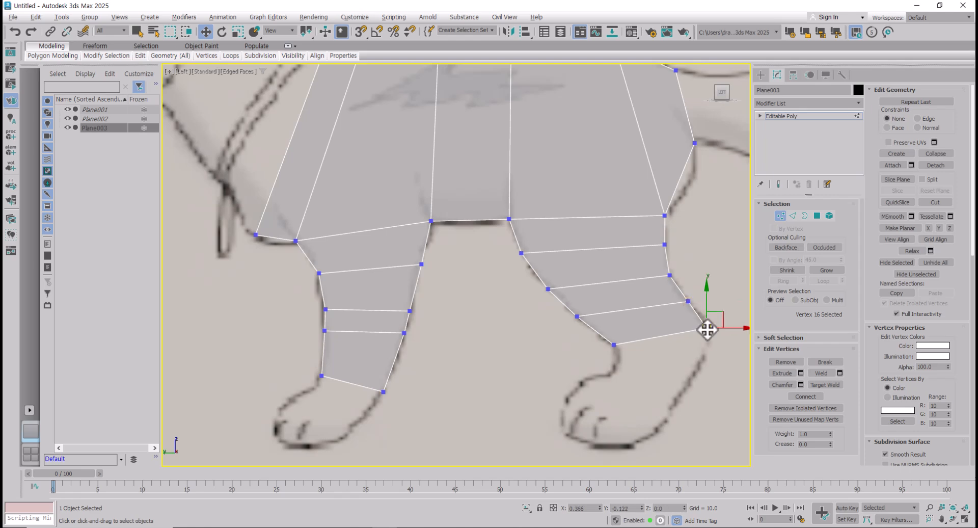
Step: Shift the end vertices of the hind leg's cross edges along the thigh outline, bringing the two lower cross edges closer together
left_click(689, 301)
left_click_drag(689, 301, 682, 293)
left_click(577, 316)
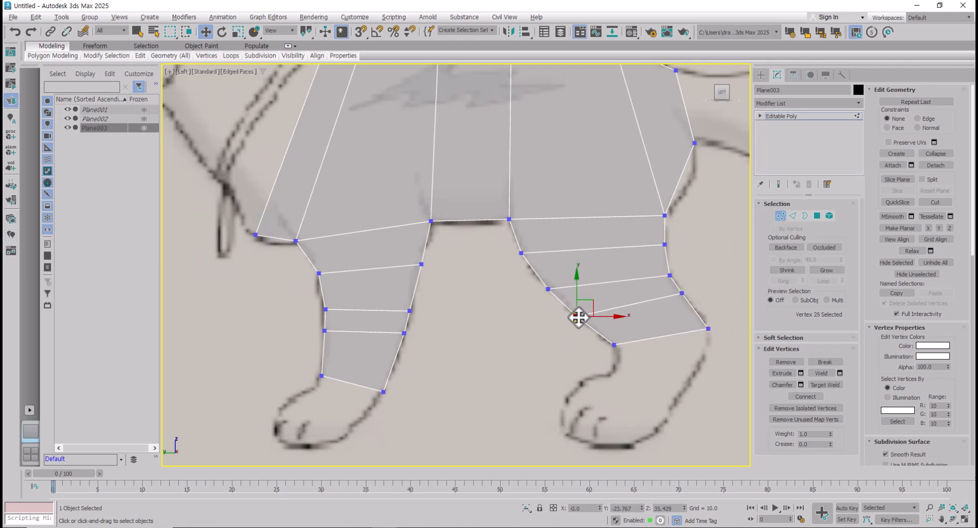
left_click_drag(577, 315, 554, 290)
left_click(670, 275)
left_click(681, 291)
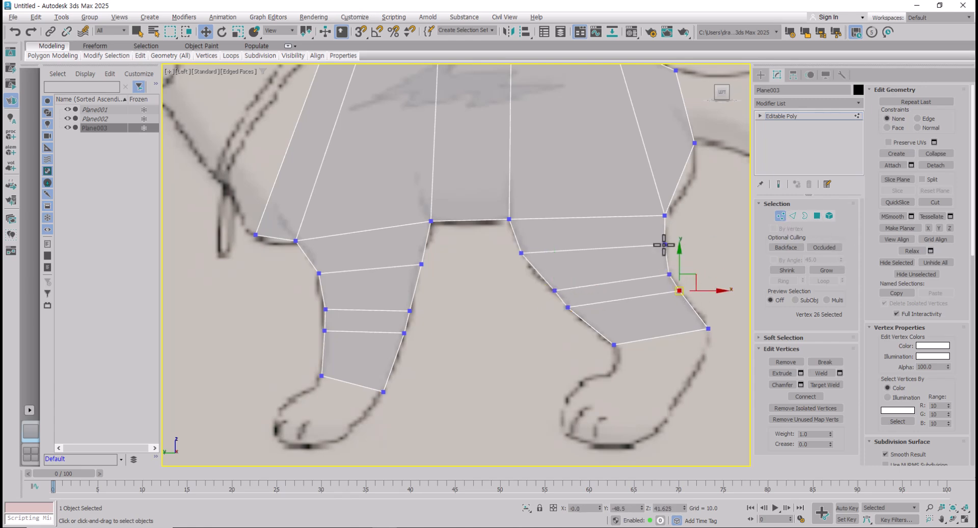
left_click_drag(521, 253, 528, 260)
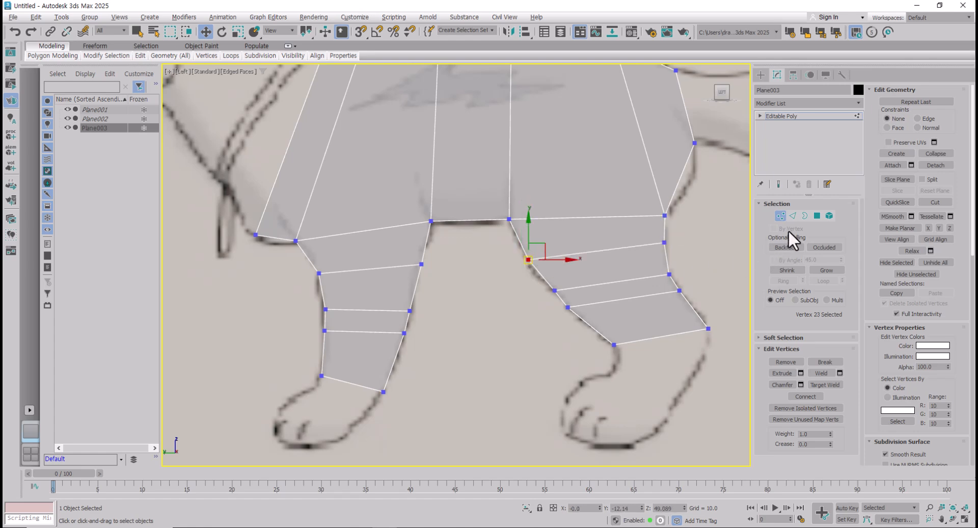
Step: Extend the hind leg's bottom edge downward to the paw to create a new polygon
left_click(792, 215)
left_click(676, 334)
middle_click_drag(676, 334, 603, 271)
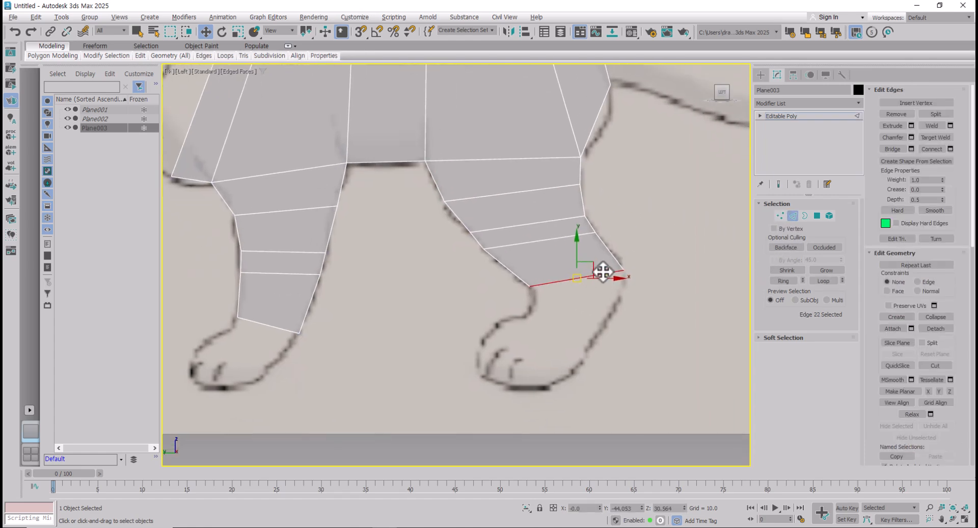
left_click_drag(594, 266, 590, 313, "shift")
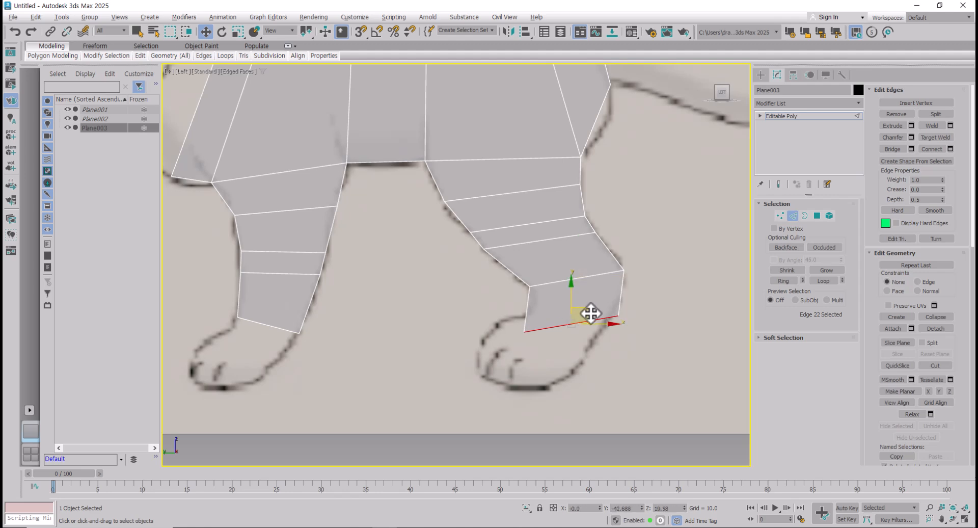
middle_click_drag(591, 313, 581, 313)
Step: Rotate and scale the new bottom edge so it slopes diagonally from the ankle front down to the heel
key("e")
left_click(587, 324)
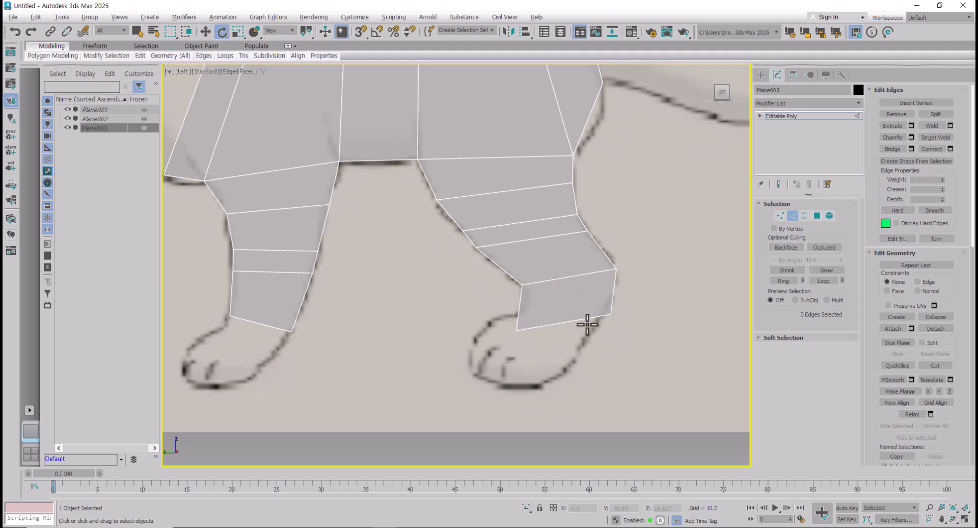
left_click(588, 318)
left_click_drag(594, 301, 604, 341)
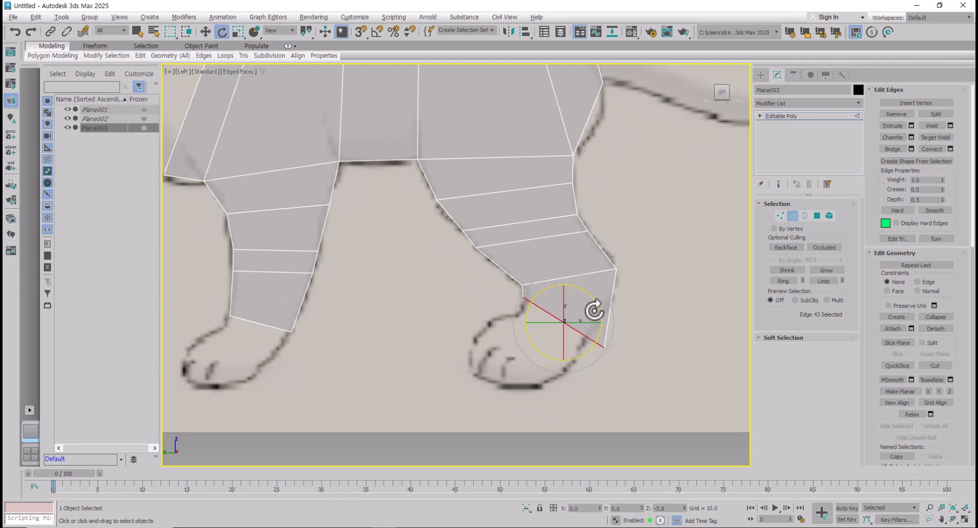
key("r")
mouse_move(565, 319)
left_mouse_down()
mouse_move(570, 343)
mouse_move(567, 327)
mouse_move(570, 336)
mouse_move(584, 307)
mouse_move(567, 323)
mouse_move(579, 312)
mouse_move(583, 321)
left_mouse_up()
key("e")
Step: Fit the four corner vertices of the hind leg's lowest polygon to the hock, ankle and heel outline
left_click(780, 216)
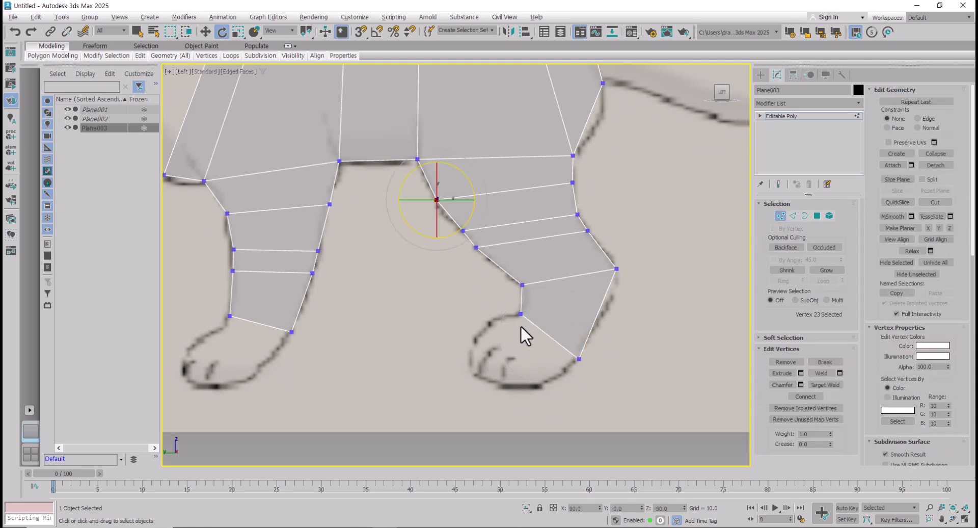
left_click(524, 313)
key("w")
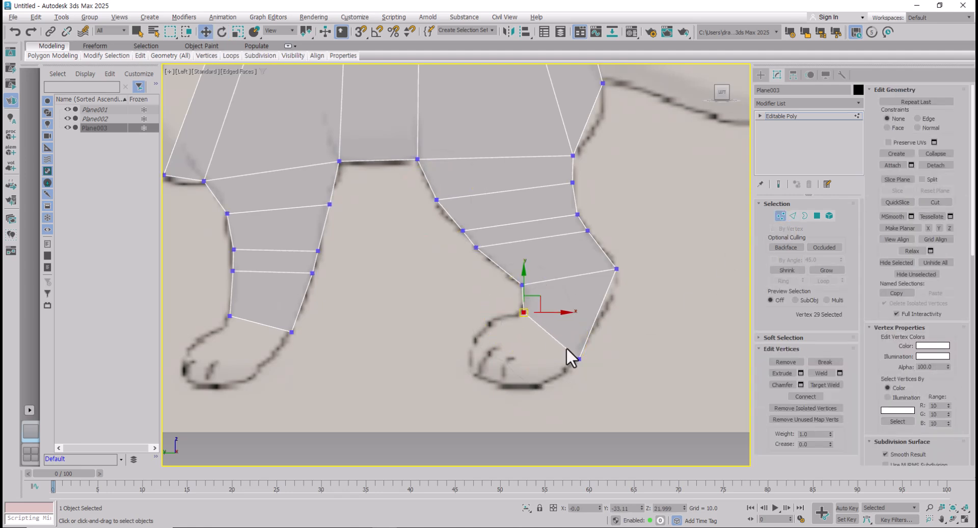
left_click(578, 359)
left_click_drag(578, 359, 573, 359)
left_click(616, 268)
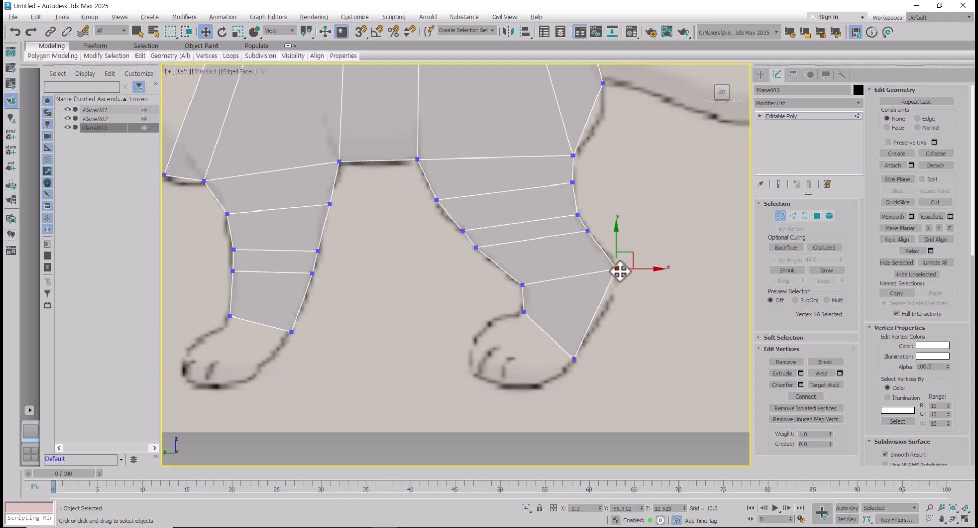
left_click_drag(617, 268, 616, 261)
left_click(522, 284)
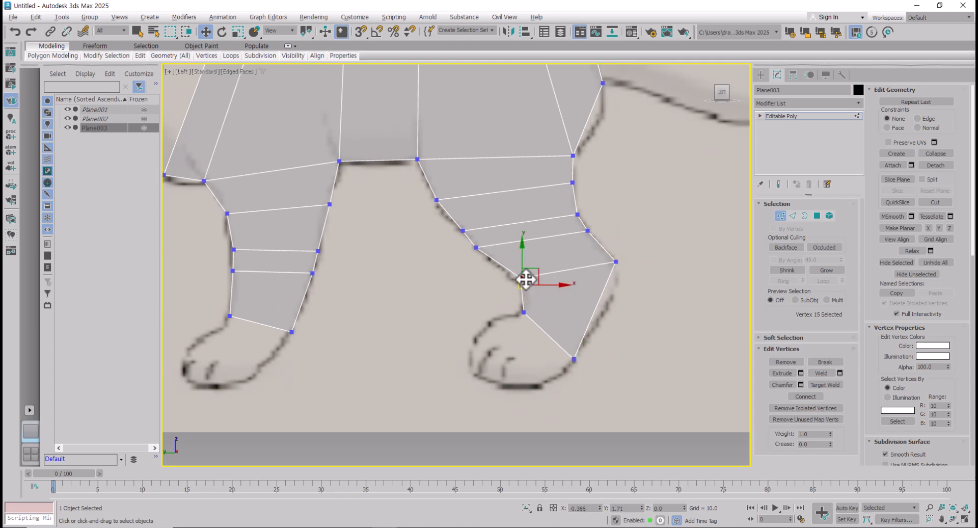
left_click_drag(522, 284, 476, 296)
left_click(795, 216)
left_click(680, 345)
scroll(585, 310, "up", 2)
left_click(654, 320)
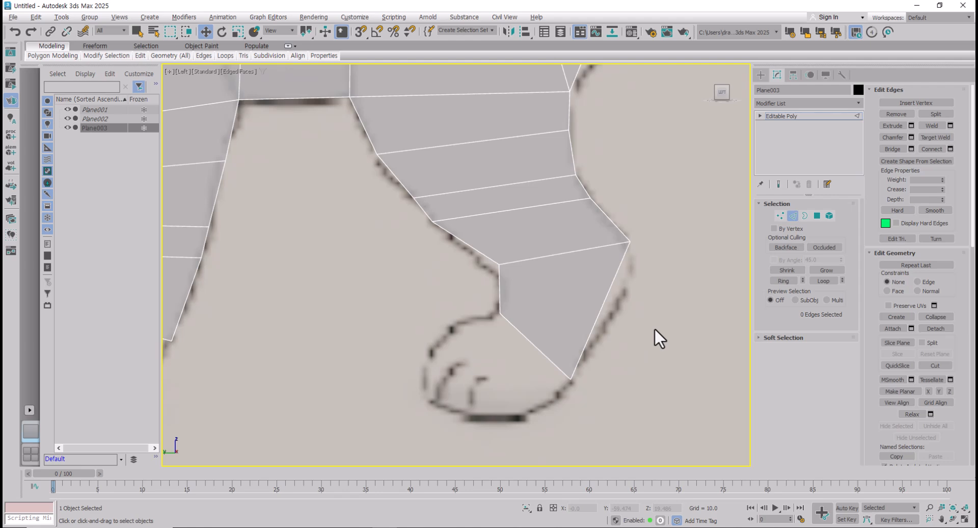
key("alt+c")
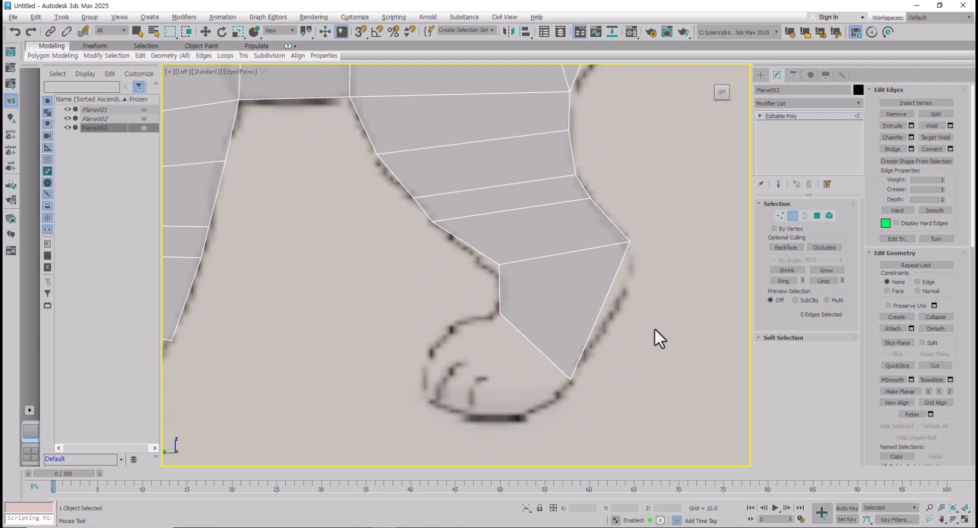
left_click(500, 290)
key("w")
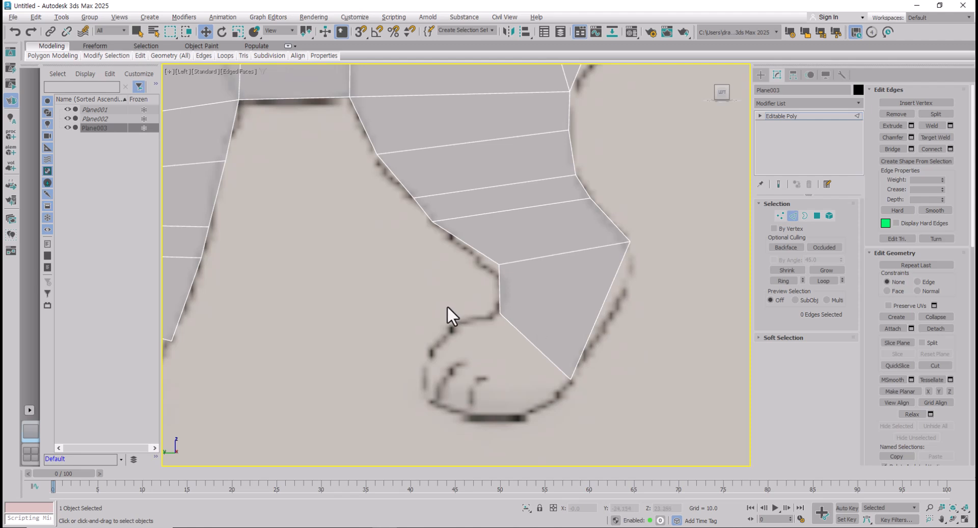
key("ctrl+2")
left_click_drag(349, 251, 360, 326)
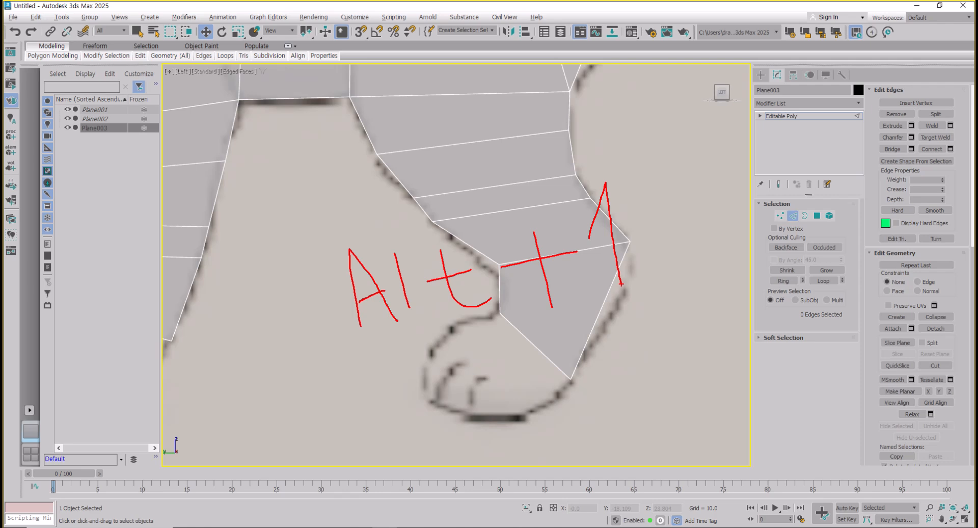
key("Escape")
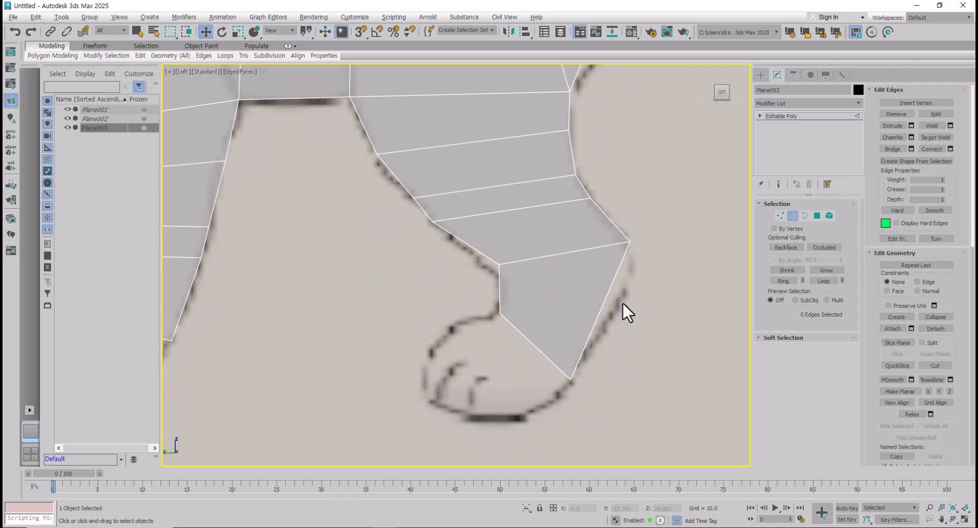
Step: Insert a SwiftLoop edge across the middle of the hind leg's lowest polygon, between hock and heel
key("alt+c")
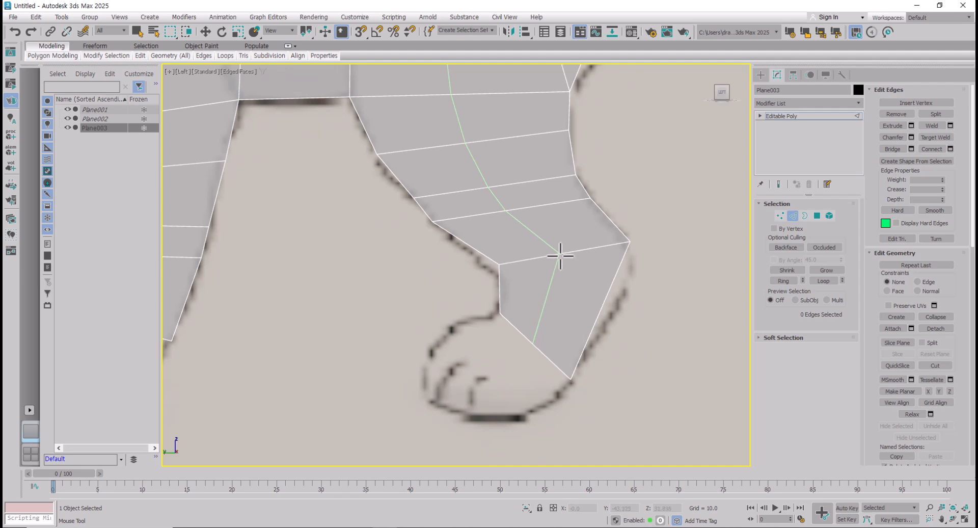
left_click(601, 308)
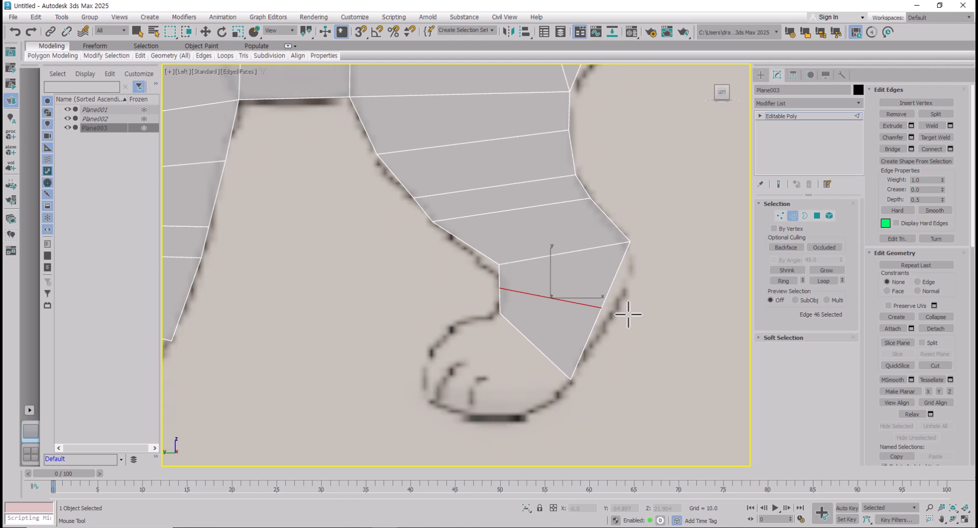
key("w")
Step: Move the new cross edge's end vertices and the neighbouring hock and heel vertices onto the curved lower leg outline
key("1")
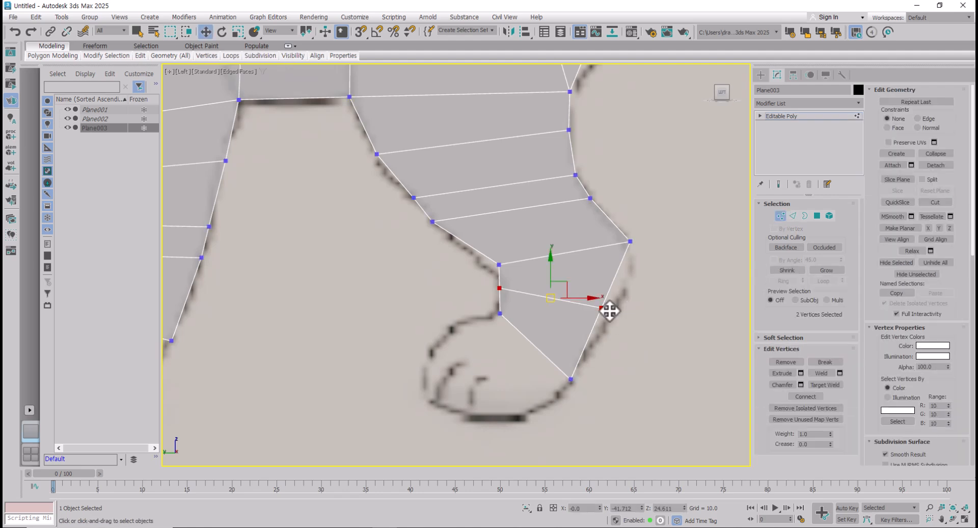
left_click(606, 308)
left_click_drag(608, 308, 618, 312)
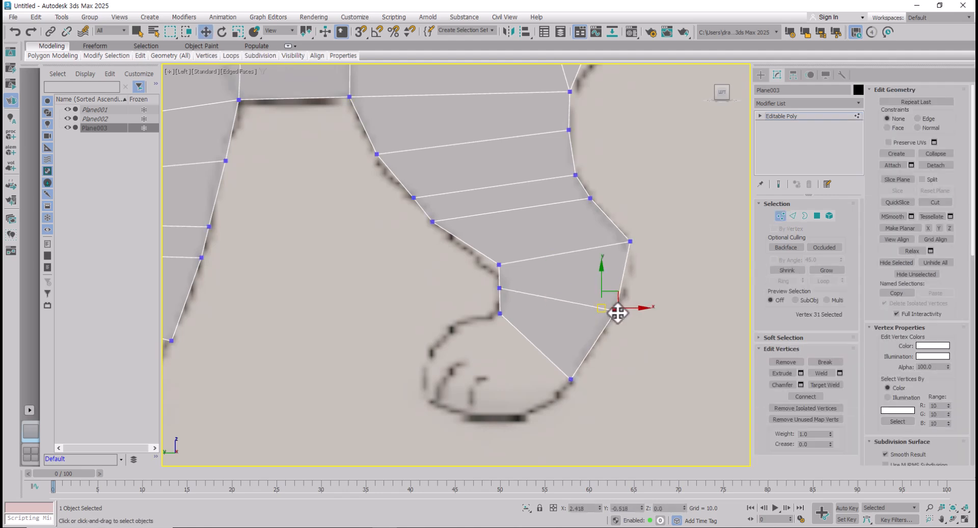
left_click_drag(499, 288, 491, 271)
left_click(461, 297)
left_click(630, 241)
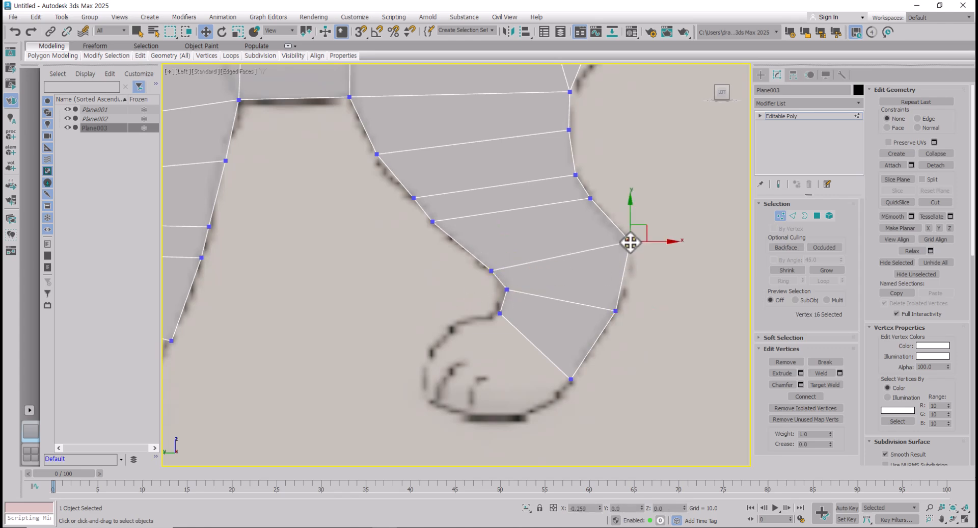
left_click(615, 311)
left_click_drag(616, 309, 618, 304)
left_click_drag(571, 379, 583, 370)
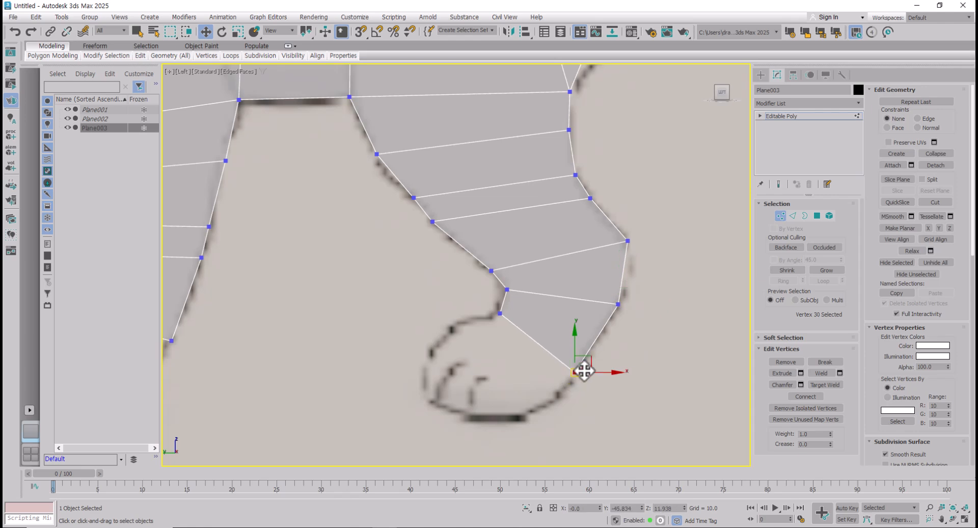
Step: Extend the hind leg's end edge forward to the toes and rotate it upright to form the paw polygon
left_click(792, 215)
left_click(536, 338)
middle_click_drag(537, 338, 582, 327)
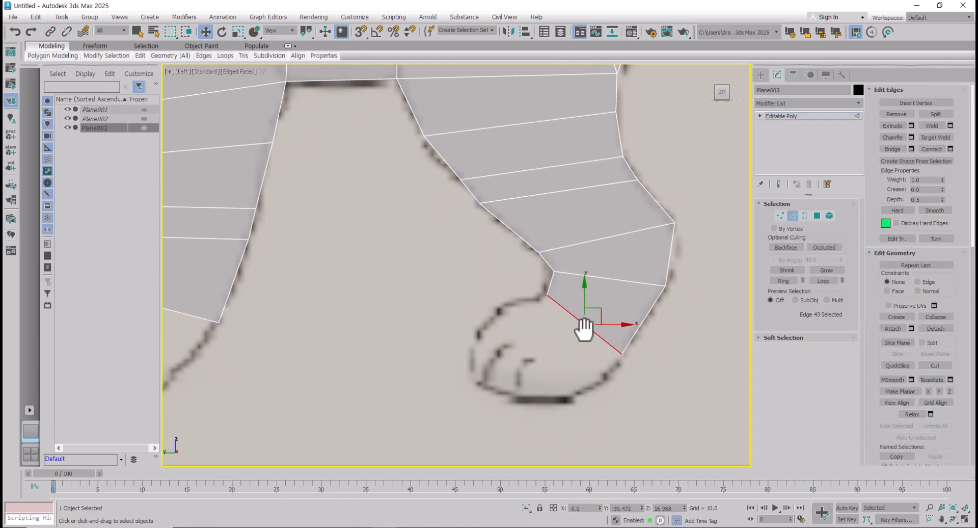
left_click_drag(605, 315, 524, 399)
key("e")
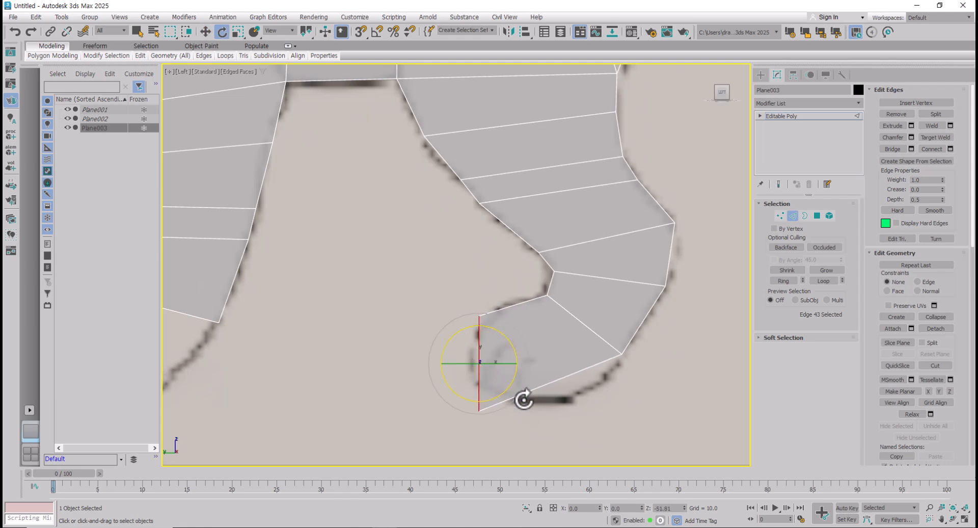
key("r")
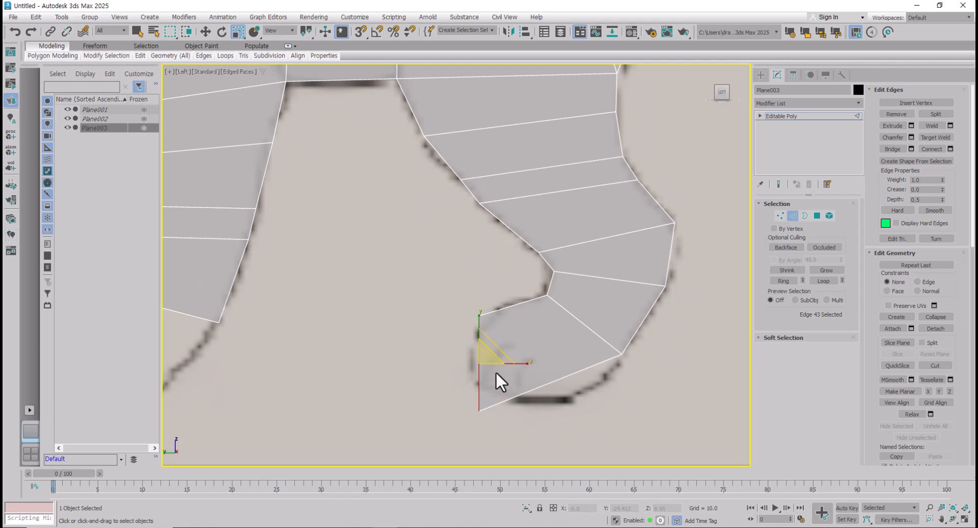
Step: Move the hind paw's two toe vertices and the heel vertex onto the sketched paw outline
key("1")
left_click(479, 315)
key("w")
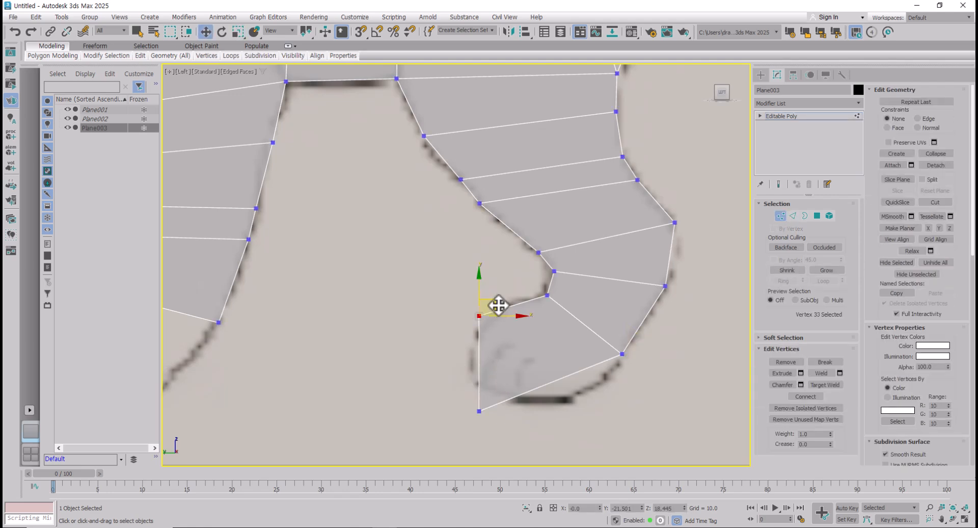
left_click_drag(498, 305, 494, 319)
left_click(479, 410)
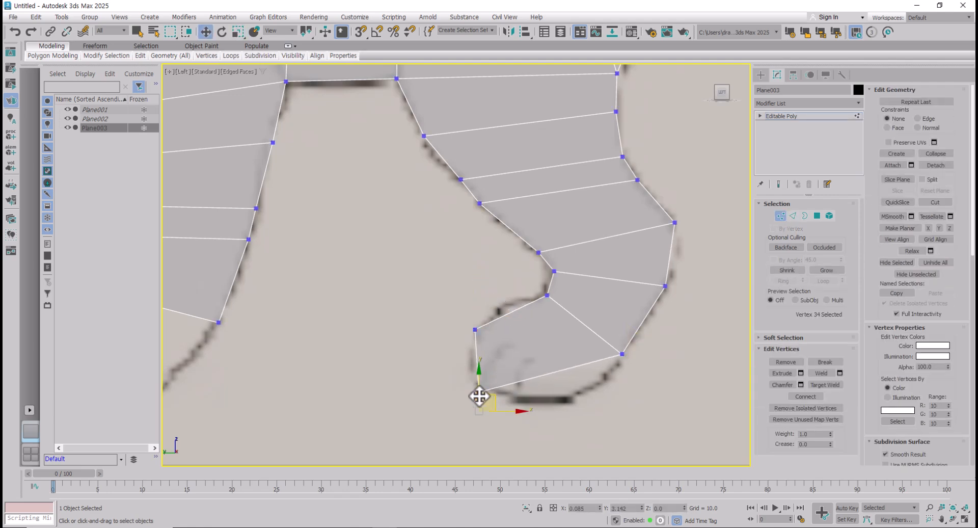
left_click(622, 354)
left_click_drag(622, 355, 619, 365)
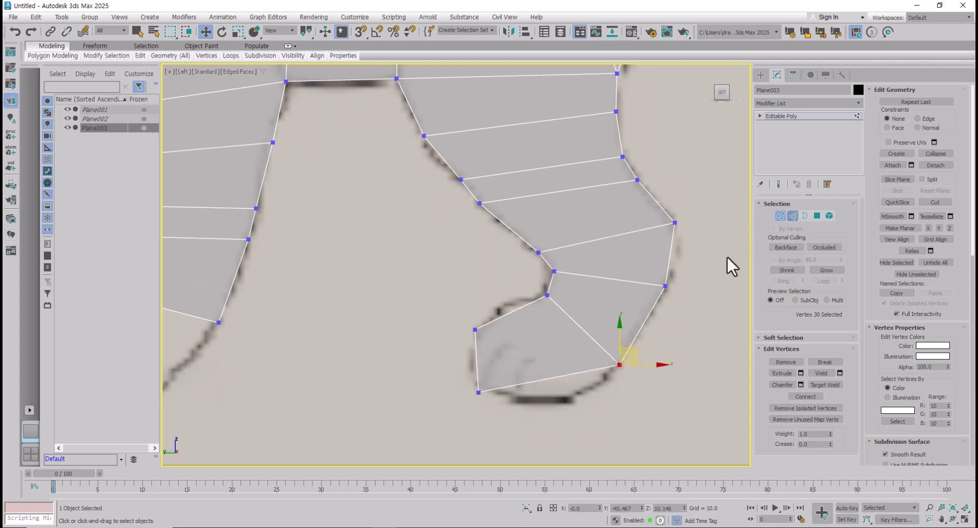
Step: Connect the hind paw's upper and lower edges with 2 segments
key("2")
left_click_drag(500, 310, 500, 310)
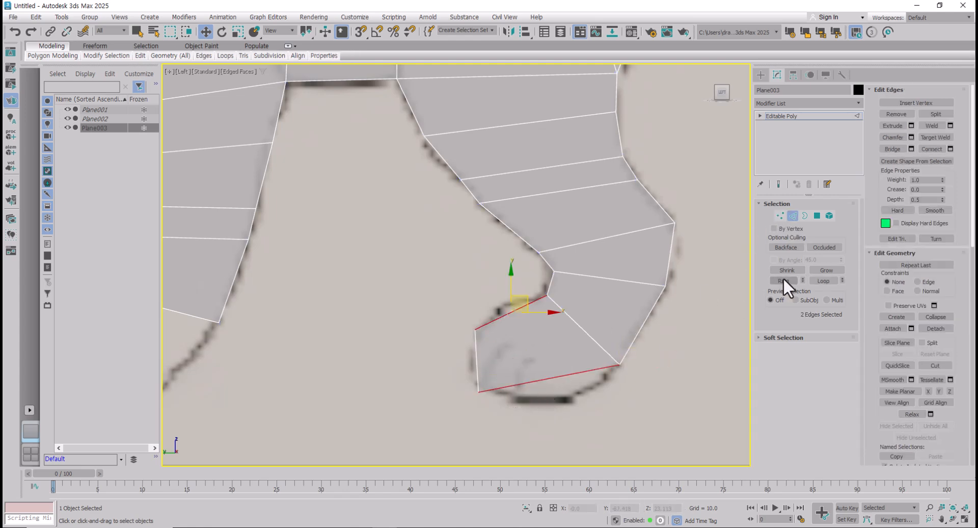
left_click(950, 149)
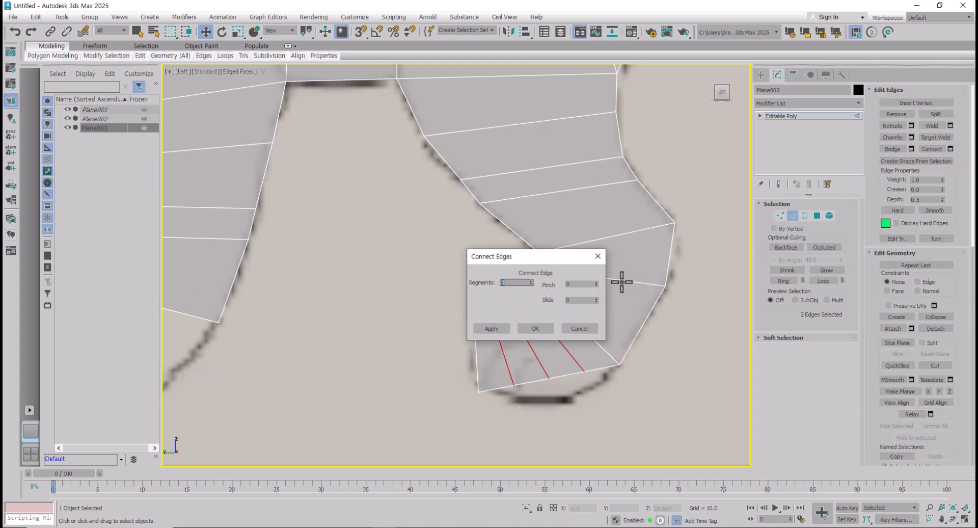
left_click(531, 284)
left_click(537, 328)
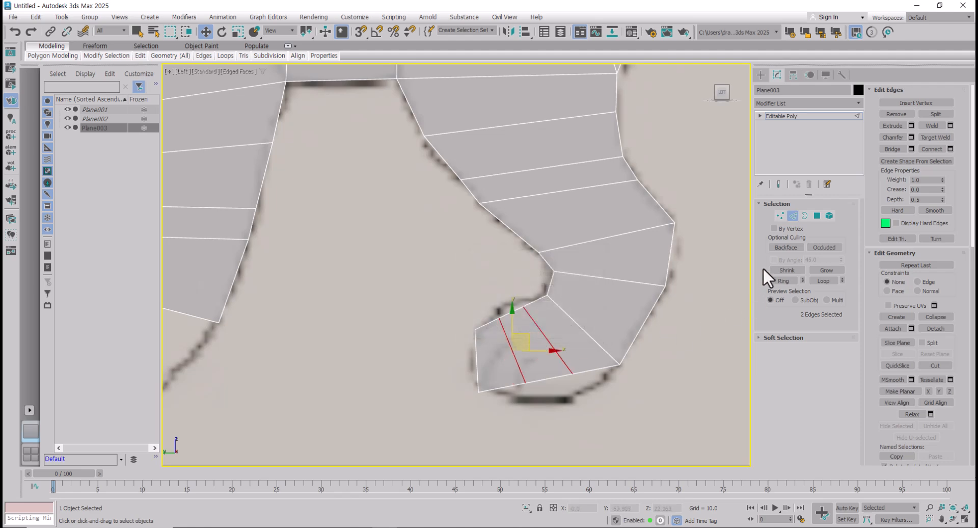
Step: Round the hind paw by moving its connection vertices and upper toe vertex onto the sole and instep outline
left_click(780, 216)
left_click(573, 396)
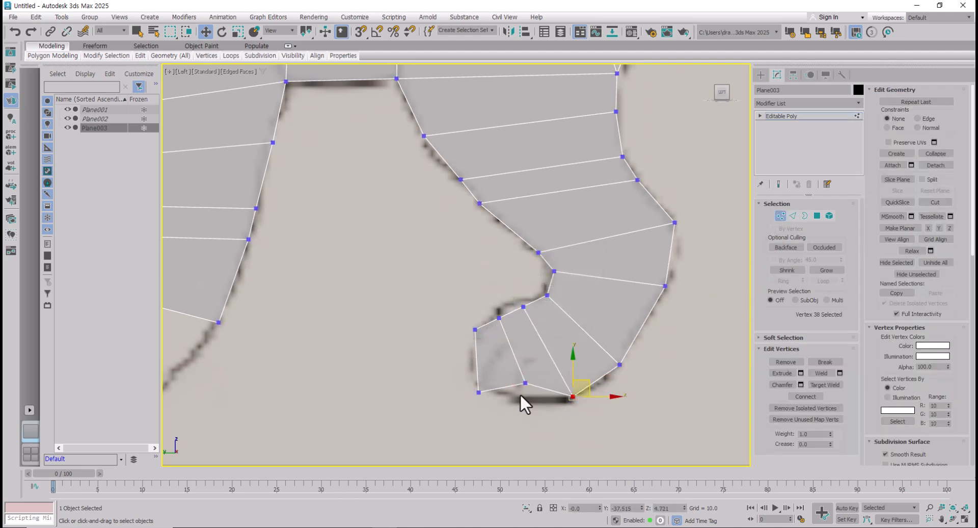
left_click_drag(526, 382, 526, 400)
left_click(475, 330)
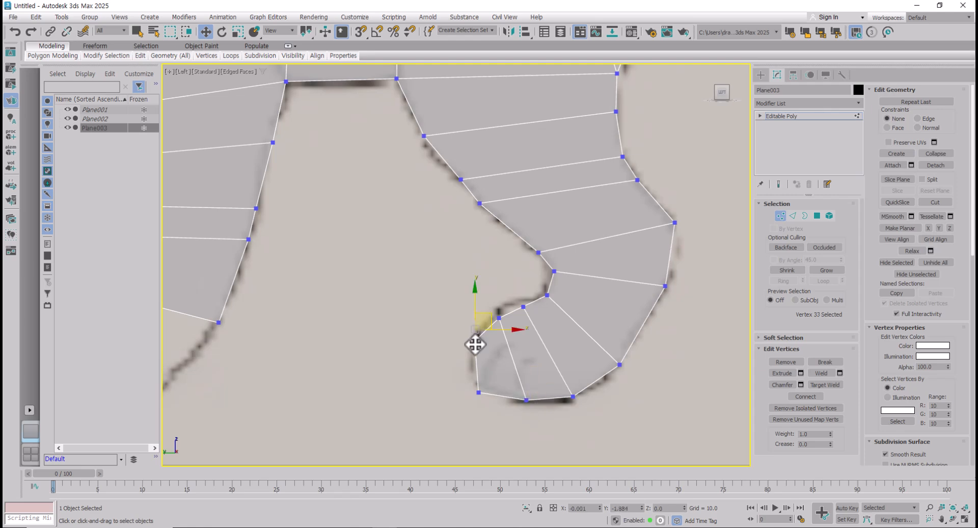
left_click(559, 331)
left_click_drag(523, 313, 501, 317)
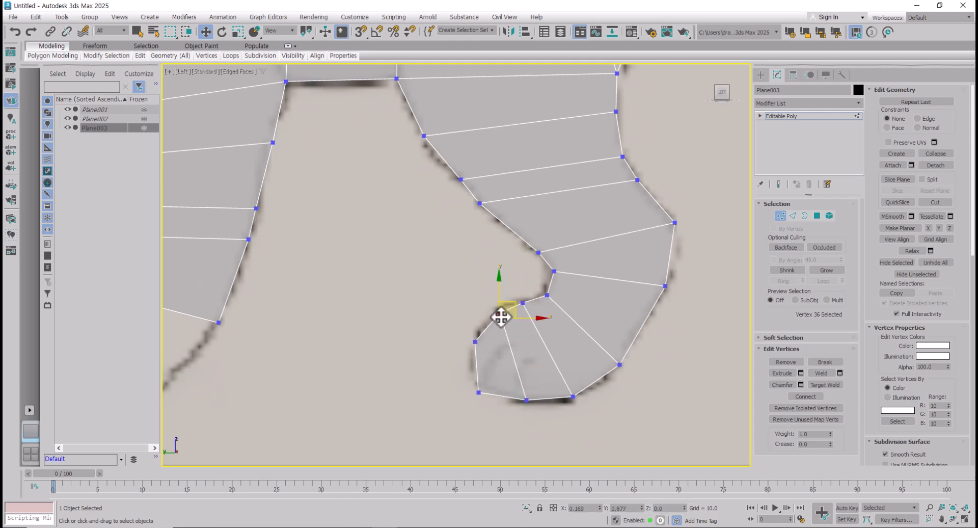
middle_click_drag(249, 341, 515, 333)
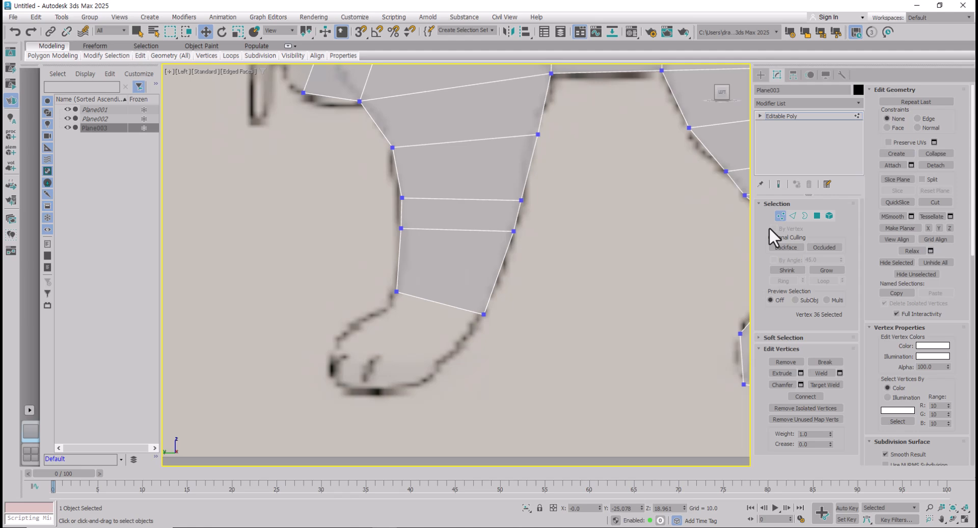
Step: Extend the front leg's lower end edge a short way down toward the paw to add an ankle polygon
left_click(792, 215)
left_click(441, 304)
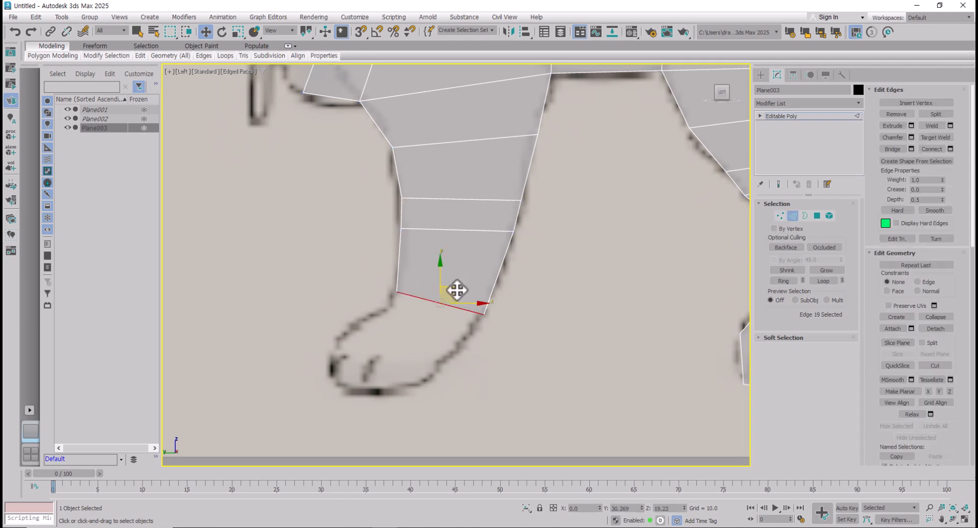
left_click_drag(457, 290, 394, 307, "shift")
Step: Move the front ankle polygon's lower back vertex and its two upper vertices onto the sketched leg outline
key("1")
left_click(380, 317)
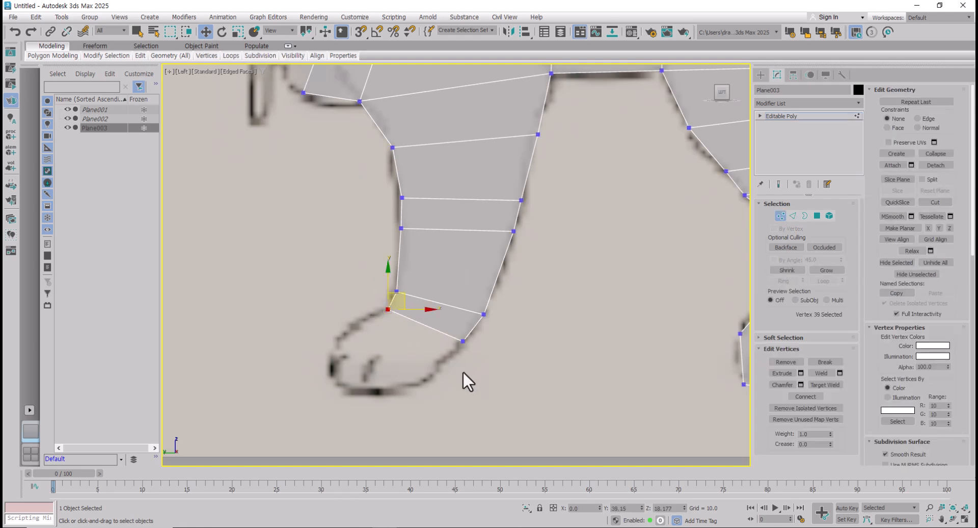
left_click(462, 341)
left_click_drag(463, 342, 443, 366)
left_click(397, 290)
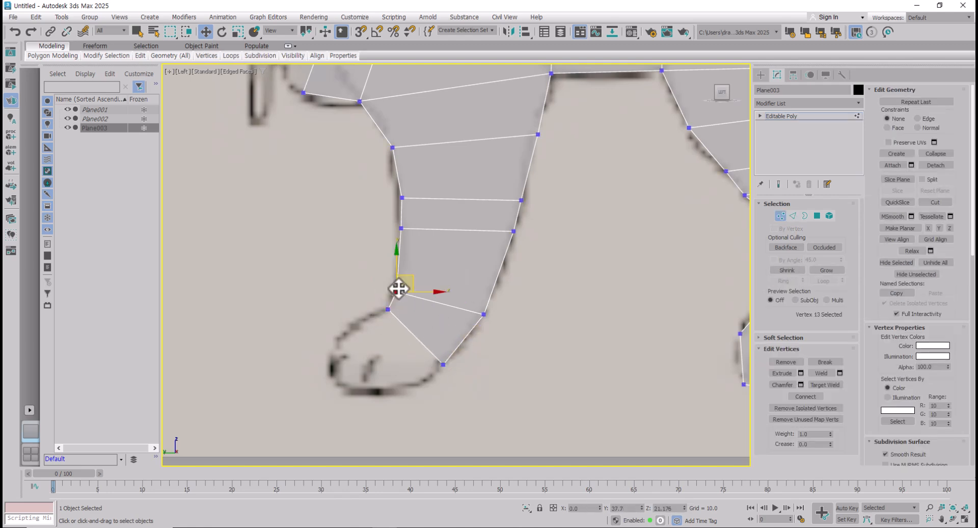
left_click_drag(398, 289, 400, 280)
left_click(484, 307)
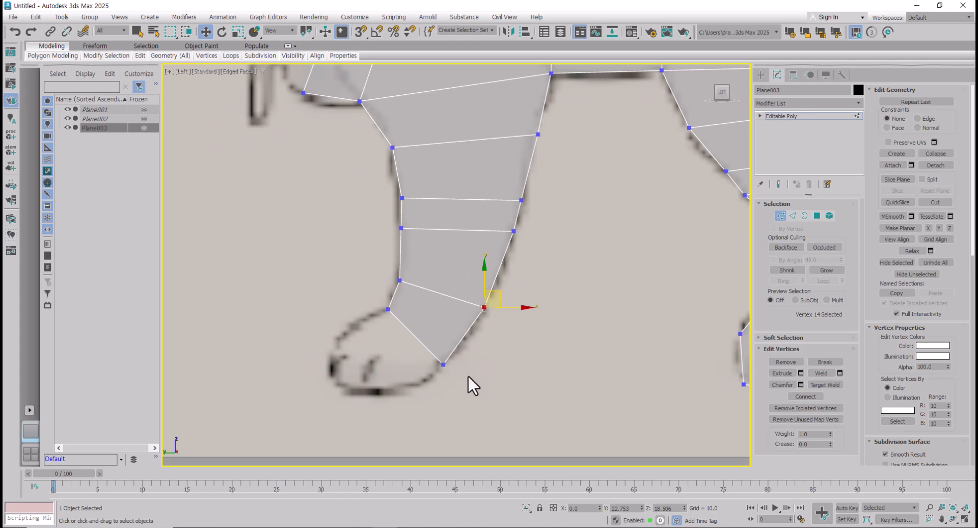
Step: Extend the front leg's end edge forward to the toes and rotate it upright to form the paw polygon
key("2")
left_click(421, 343)
left_click_drag(433, 328, 294, 365, "shift")
key("e")
key("r")
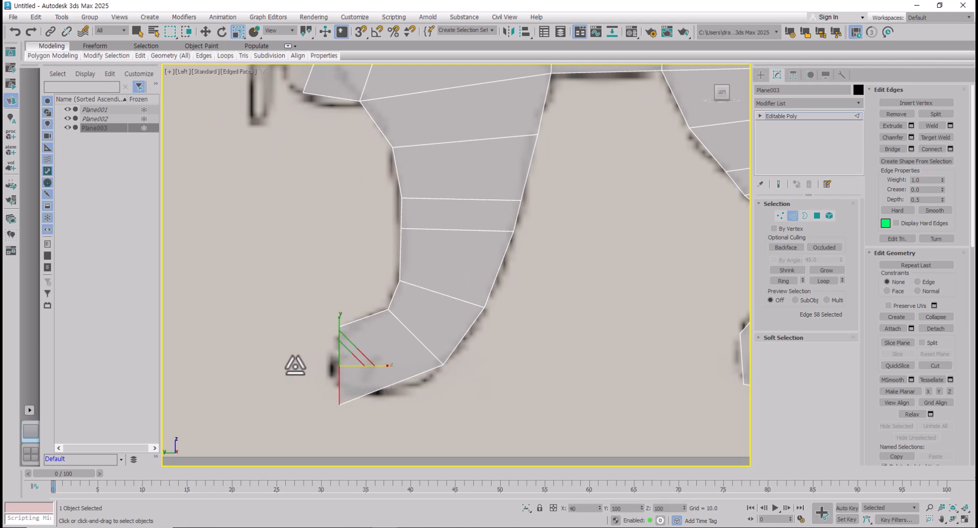
key("w")
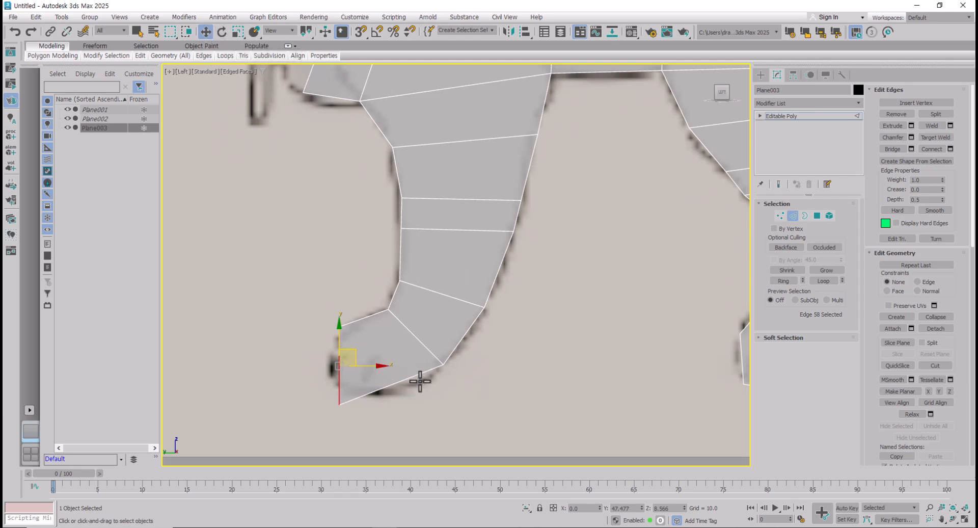
Step: Move the front paw's upper and lower toe vertices onto the sketched paw outline
key("1")
left_click(337, 336)
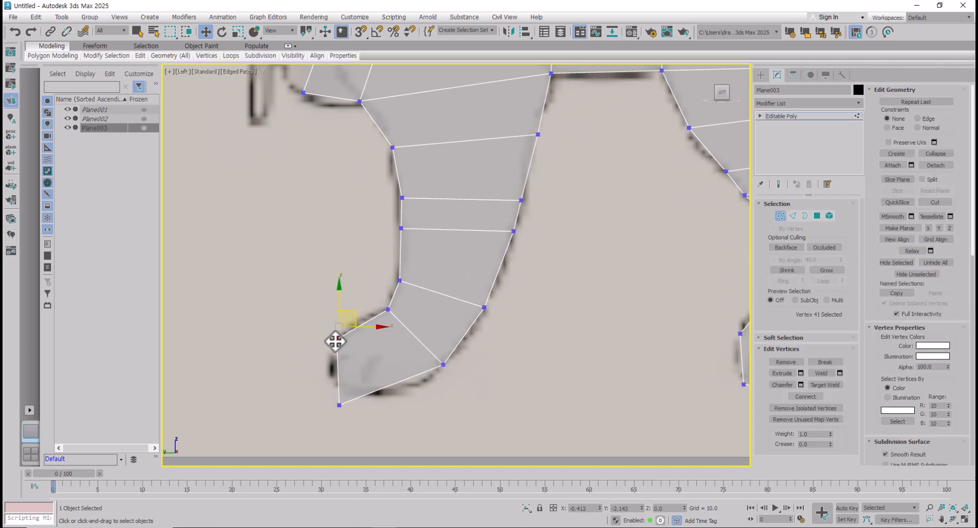
left_click_drag(341, 405, 342, 397)
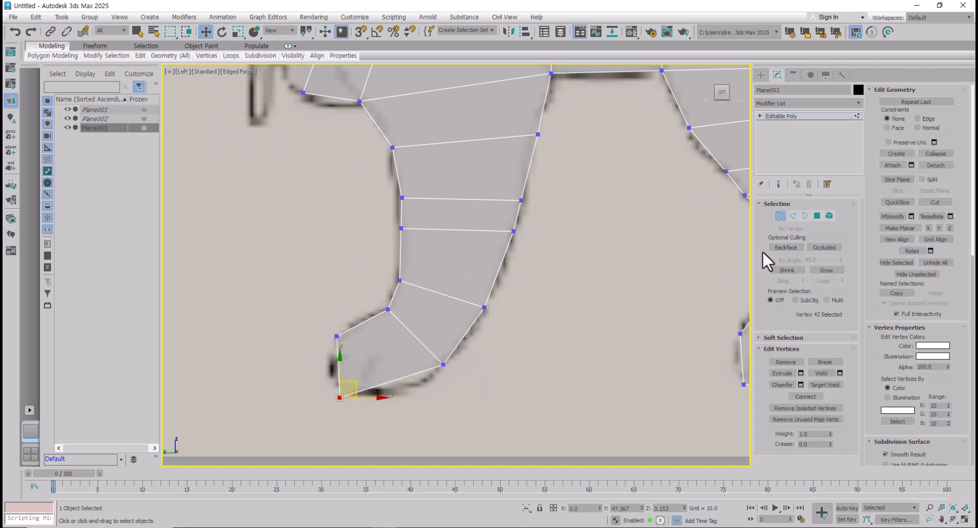
Step: Connect the front paw's upper and lower edges with 2 segments
left_click(792, 218)
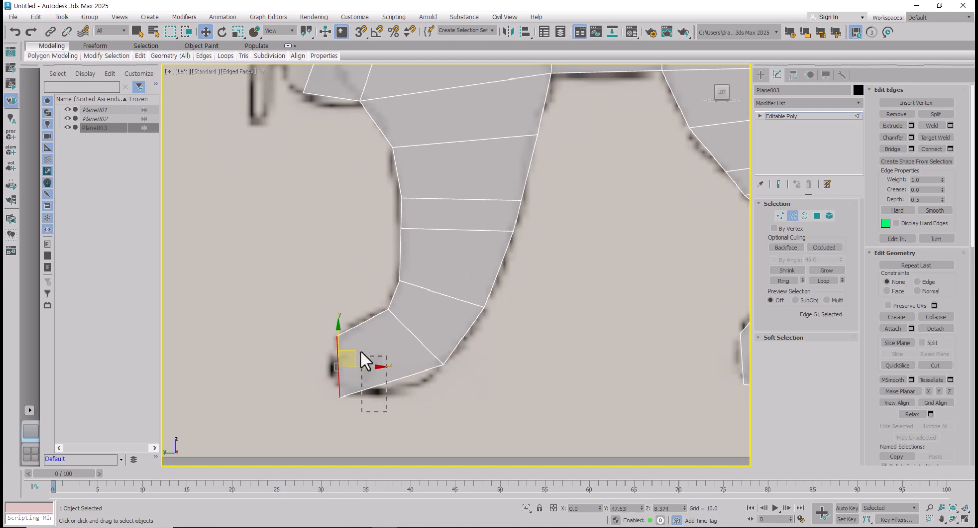
left_click_drag(360, 324, 360, 322)
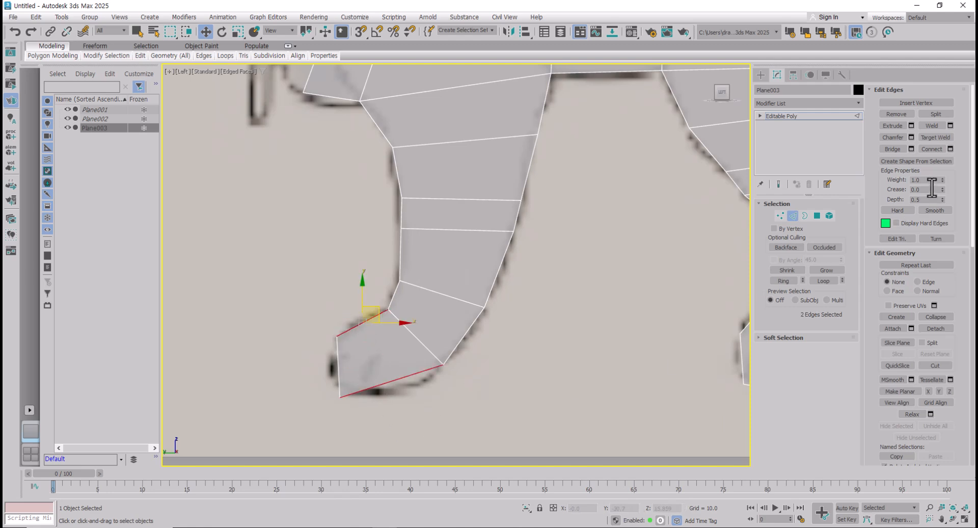
left_click(933, 146)
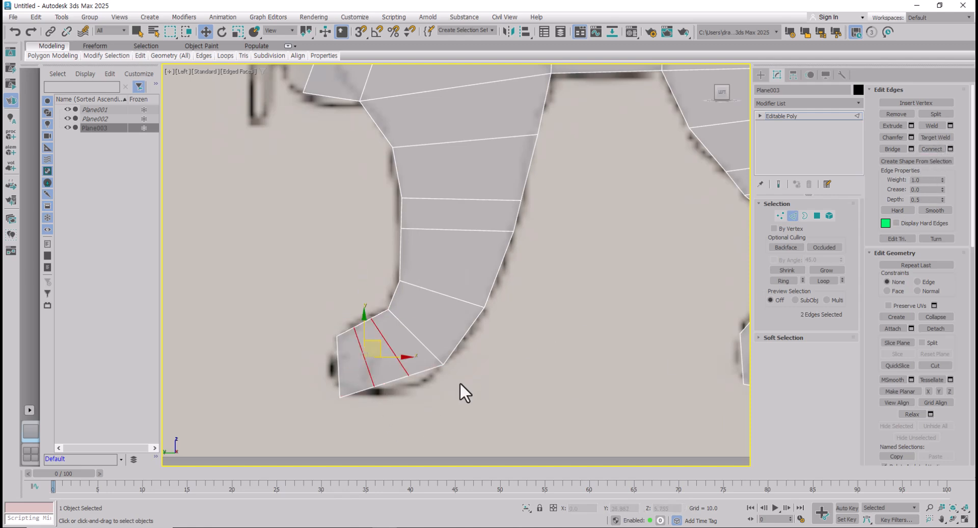
Step: Round the front paw by moving its sole, toe, heel and front ankle vertices onto the sketched outline
left_click(780, 216)
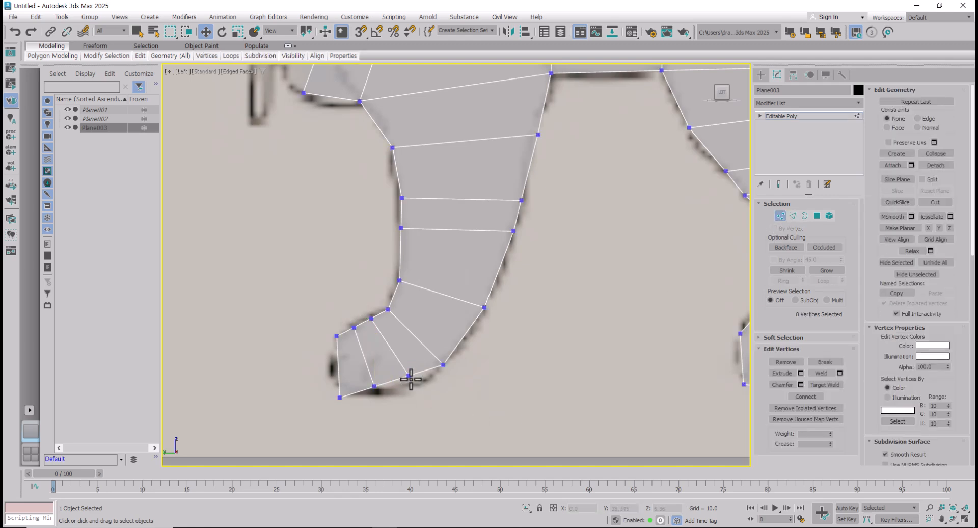
left_click_drag(410, 379, 377, 396)
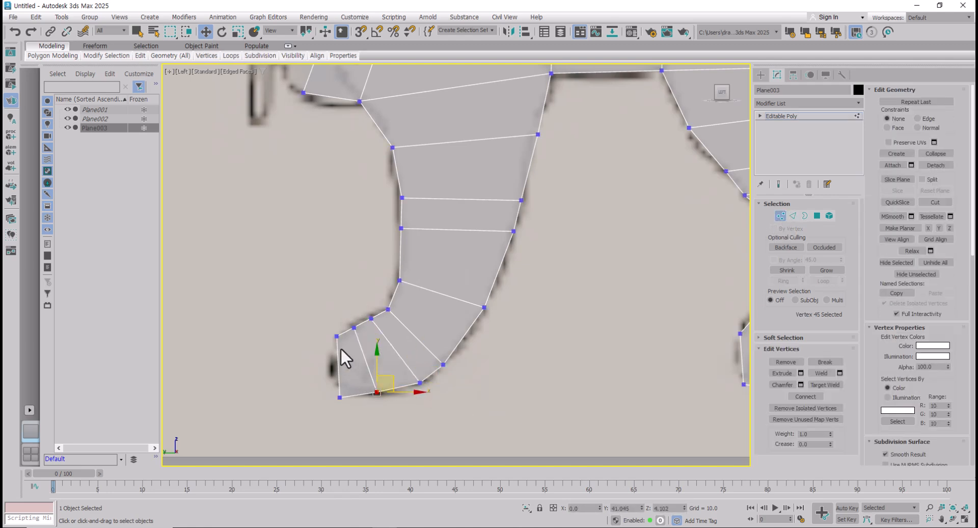
left_click_drag(337, 336, 334, 344)
left_click_drag(339, 397, 334, 388)
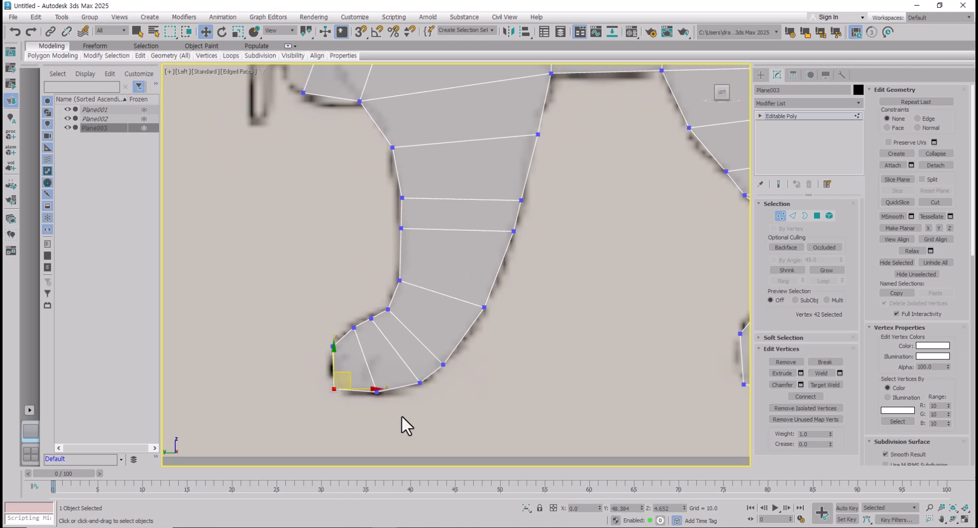
left_click(376, 393)
left_click(419, 385)
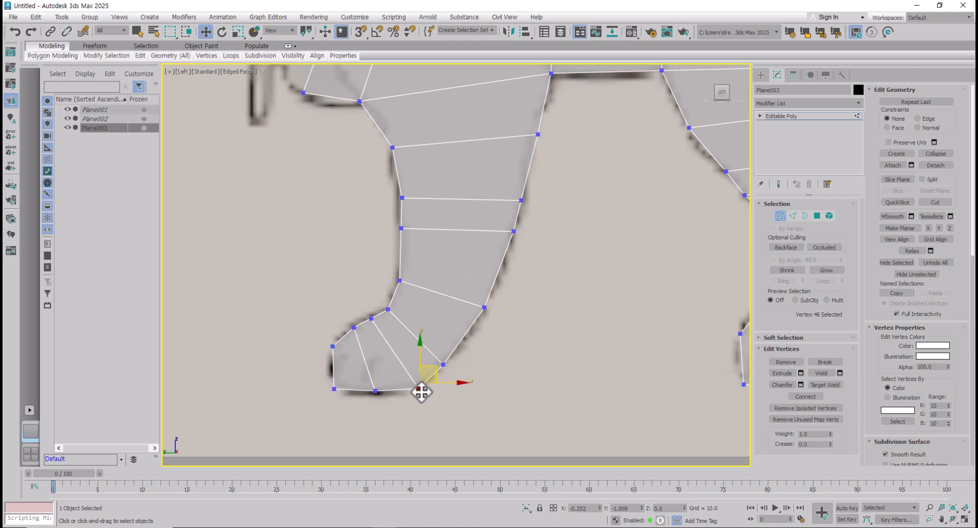
left_click_drag(421, 392, 420, 398)
left_click(444, 364)
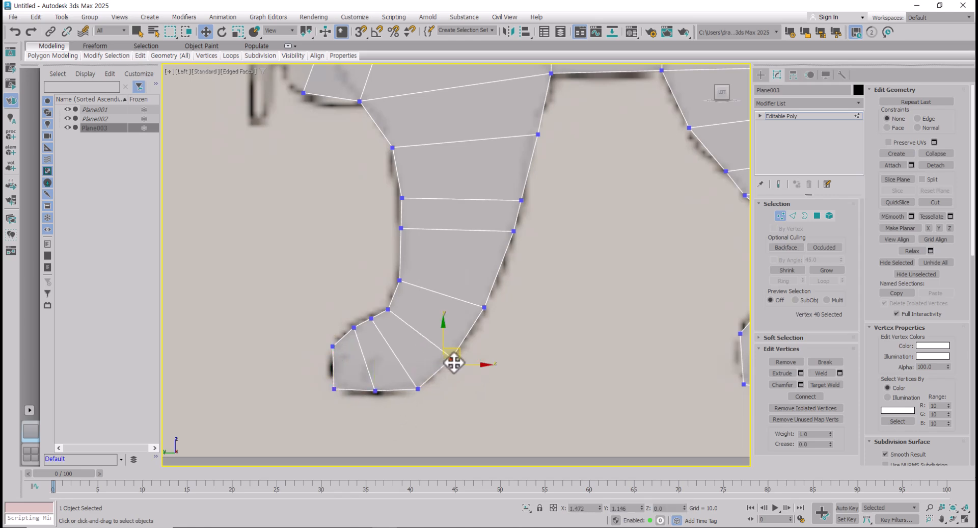
left_click_drag(388, 309, 391, 307)
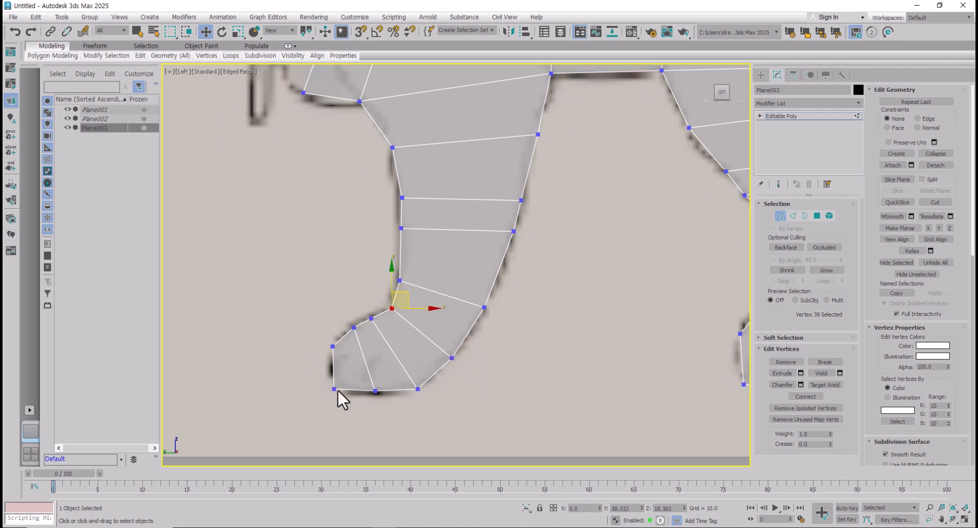
Step: Flatten the three sole vertices of the front paw and those of the hind paw by scaling each set vertically
left_click_drag(328, 381, 450, 407)
key("r")
left_click_drag(375, 347, 382, 291)
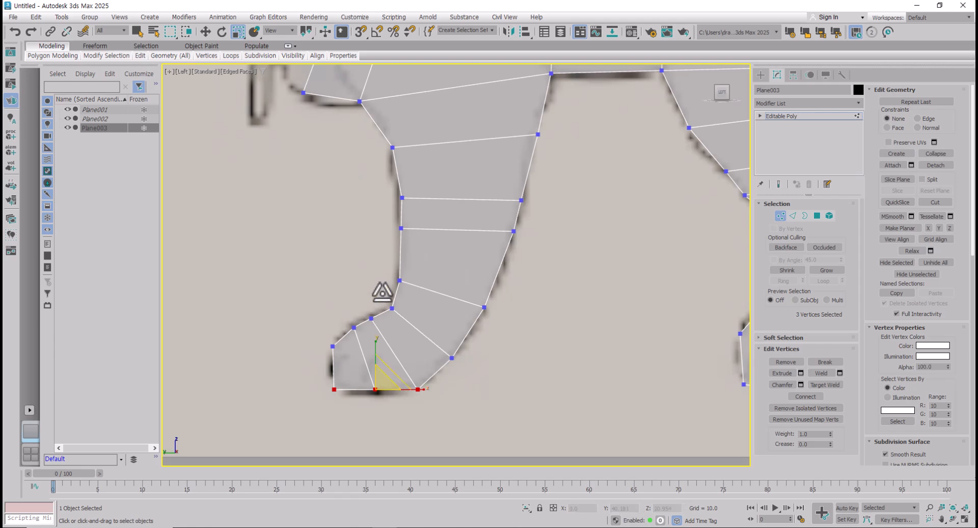
scroll(476, 376, "down", 2)
middle_click_drag(476, 377, 335, 342)
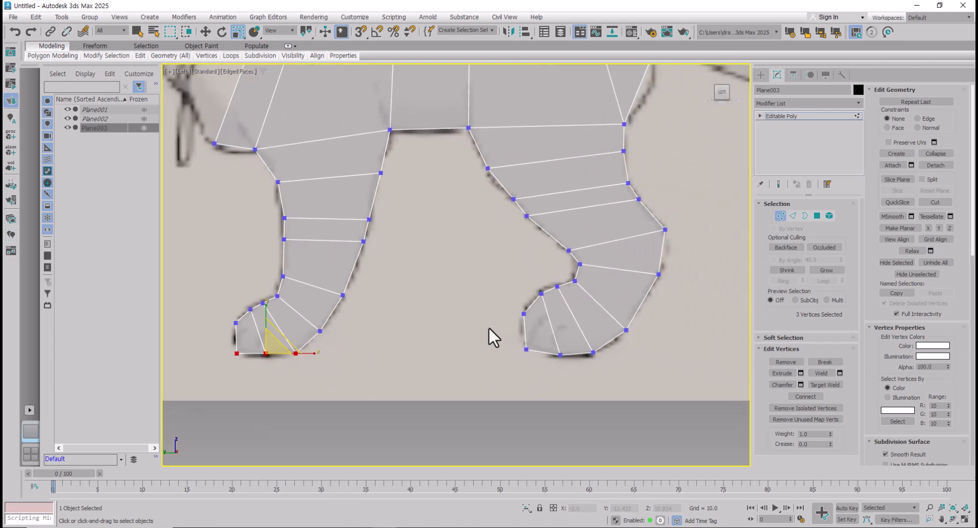
left_click_drag(600, 365, 600, 365)
left_click_drag(560, 311, 579, 32)
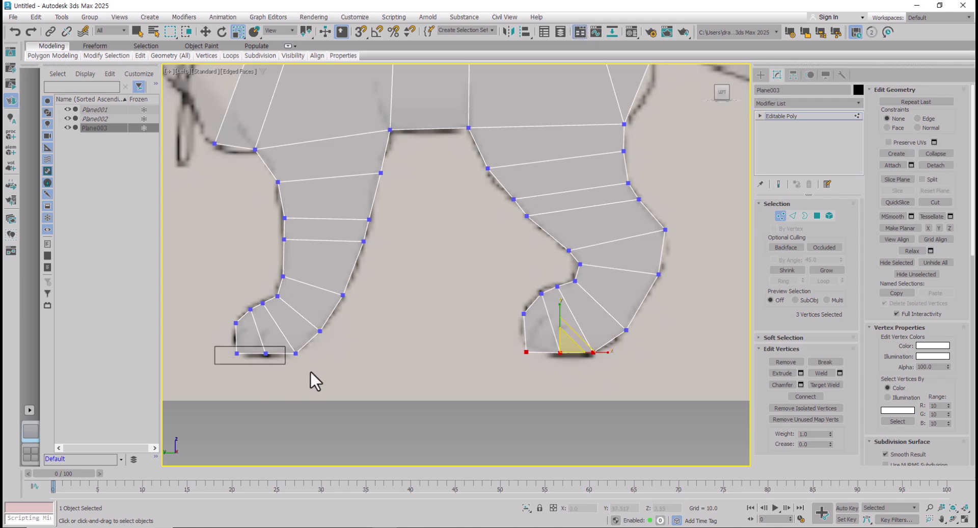
Step: Level the six sole vertices of both paws to one common height by scaling them together vertically
left_click_drag(310, 371, 609, 388)
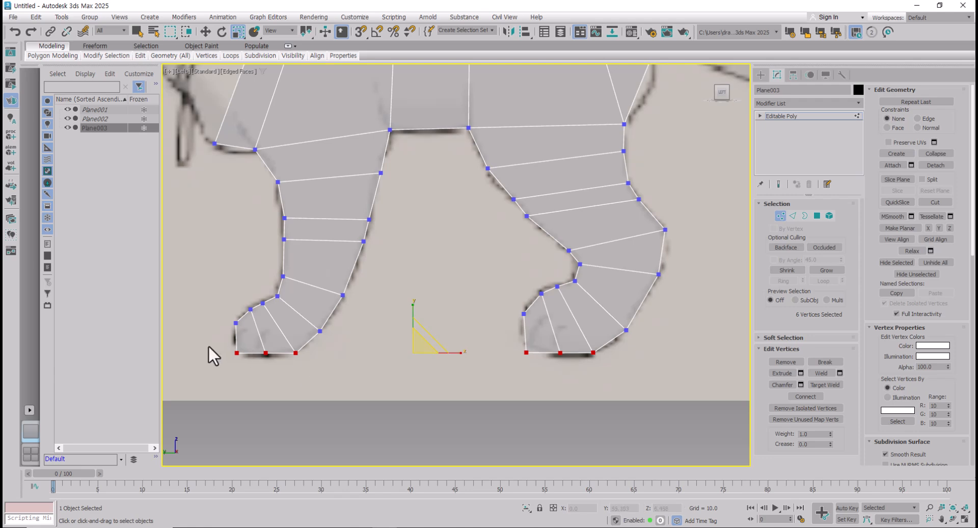
left_click_drag(209, 345, 573, 393)
left_click_drag(404, 314, 426, 406)
Step: Fine-tune the hind paw's upper and lower toe vertices and its heel vertex against the sketched outline
left_click_drag(514, 305, 520, 347)
key("w")
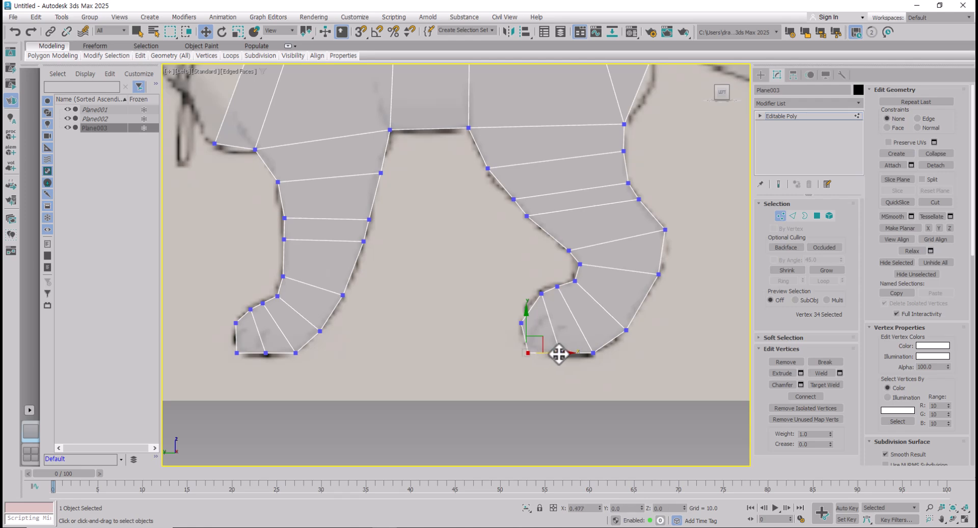
left_click(603, 365)
left_click(627, 330)
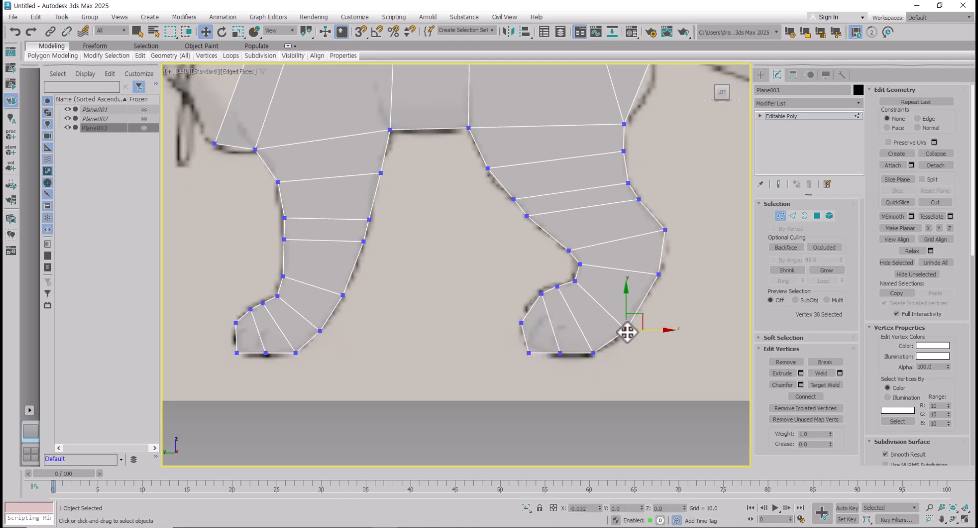
left_click(536, 323)
Step: Leave vertex editing and examine the torso and leg mesh from angled views
scroll(529, 330, "down", 2)
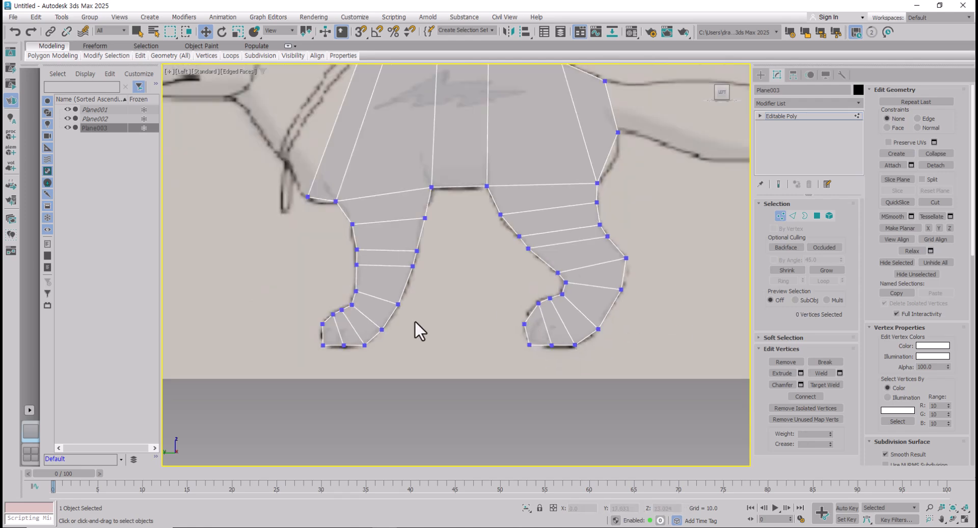
scroll(410, 312, "down", 2)
middle_click_drag(415, 313, 434, 343, "alt")
scroll(437, 354, "up", 3)
middle_click_drag(642, 253, 642, 274)
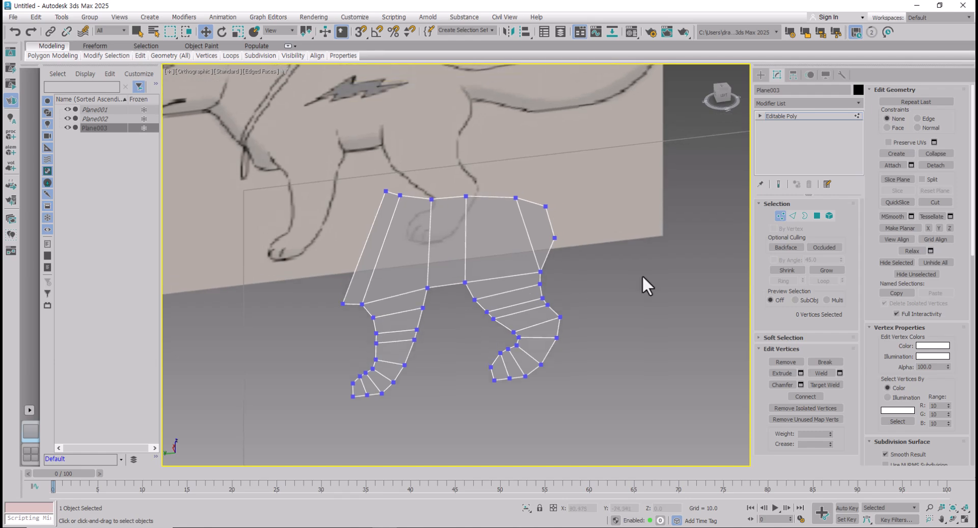
left_click(780, 215)
middle_click_drag(463, 323, 444, 305, "alt")
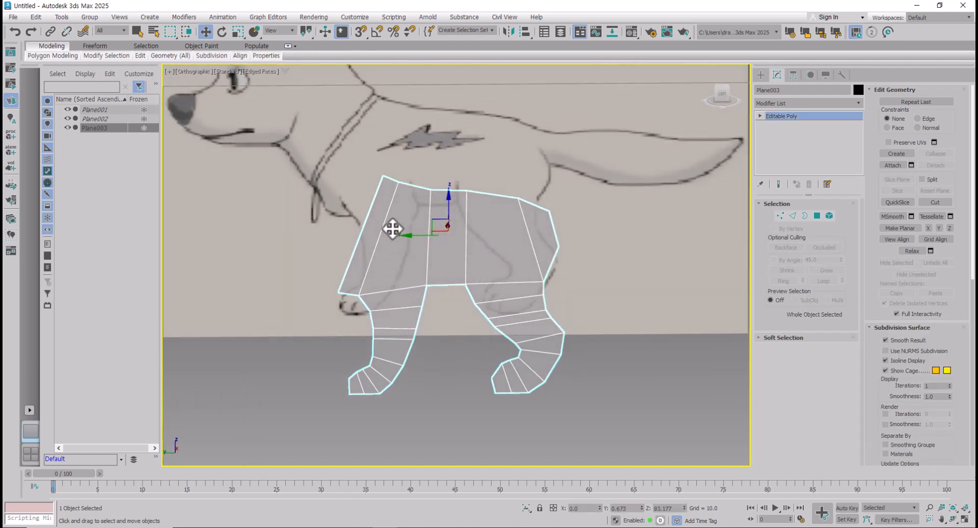
scroll(371, 358, "up", 2)
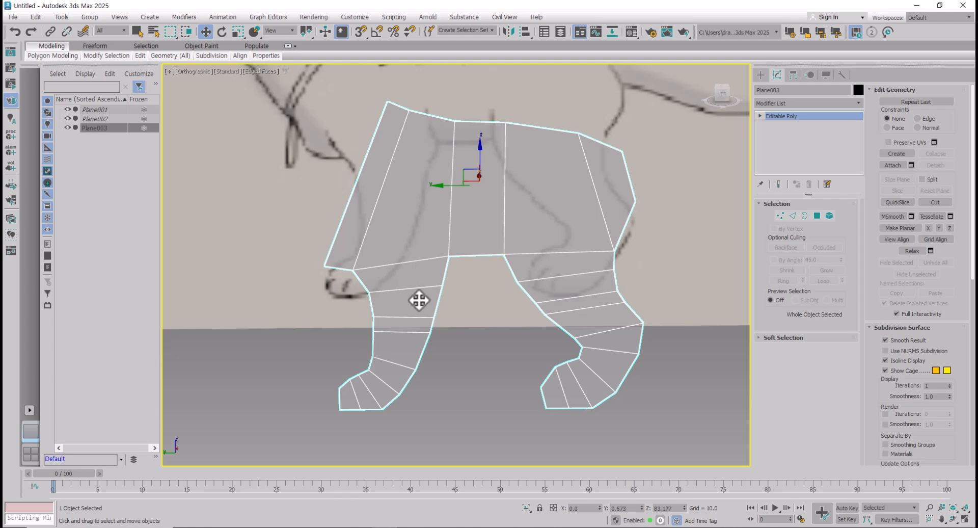
Step: In the left view, insert a lengthwise edge loop with SwiftLoop through the middle of the front leg and another through the hind leg
key("l")
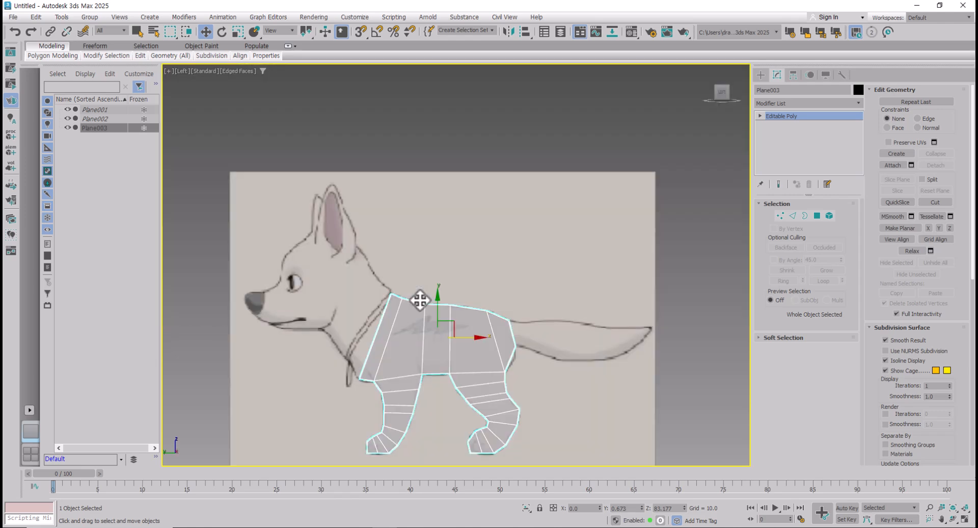
scroll(436, 301, "up", 6)
left_click(453, 378)
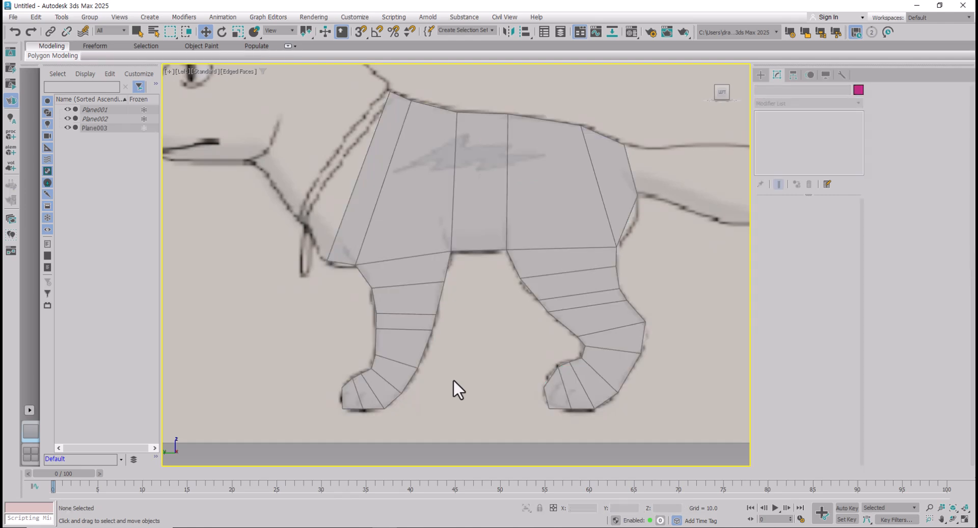
left_click(401, 259)
key("alt+1")
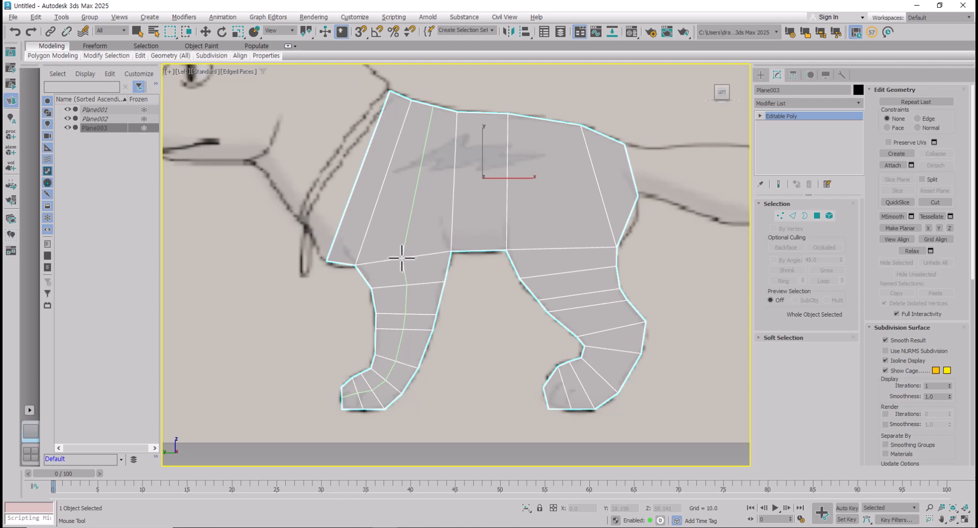
left_click(401, 258)
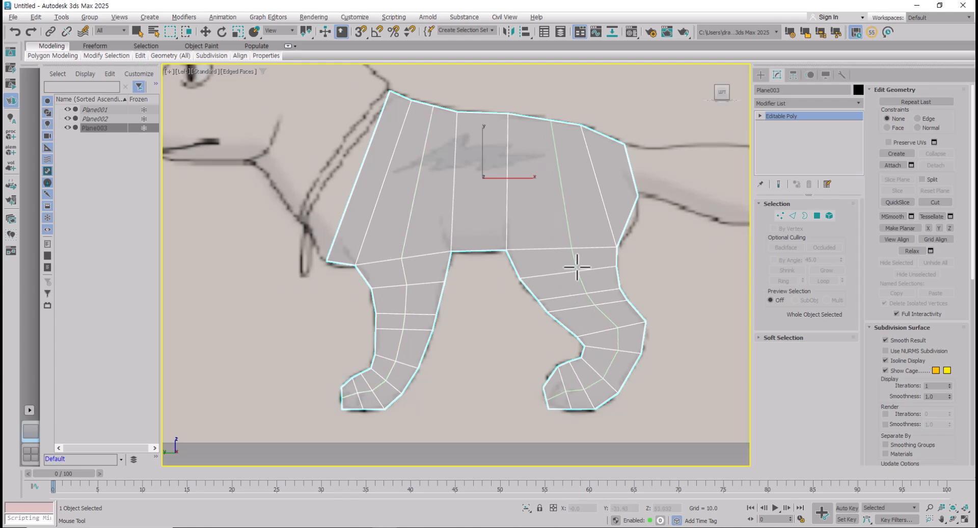
left_click(574, 266)
right_click(574, 270)
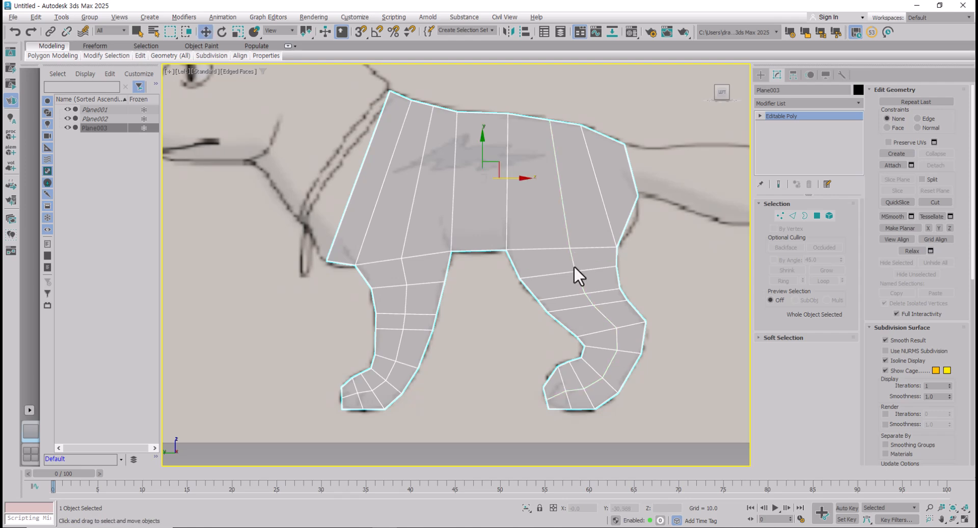
left_click(780, 216)
middle_click_drag(590, 335, 810, 255, "alt")
left_click(779, 216)
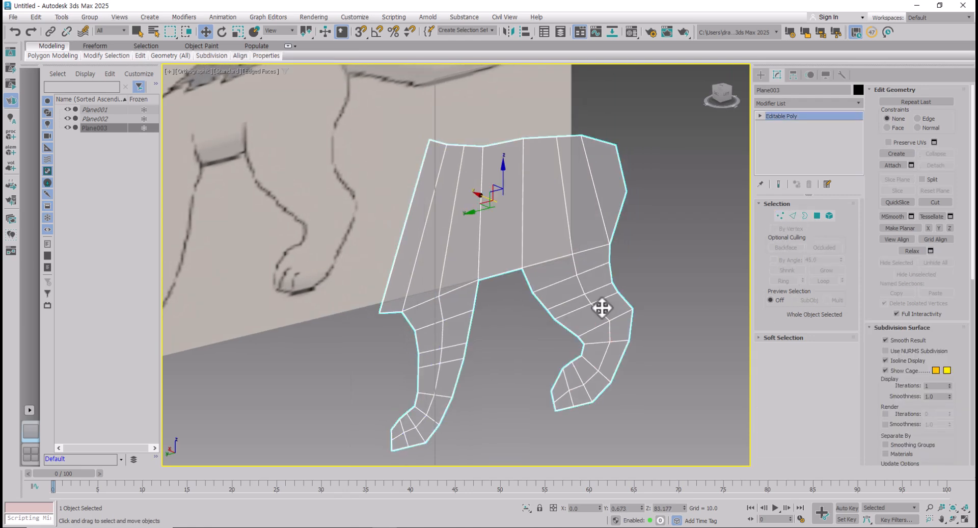
middle_click_drag(603, 305, 557, 308, "alt")
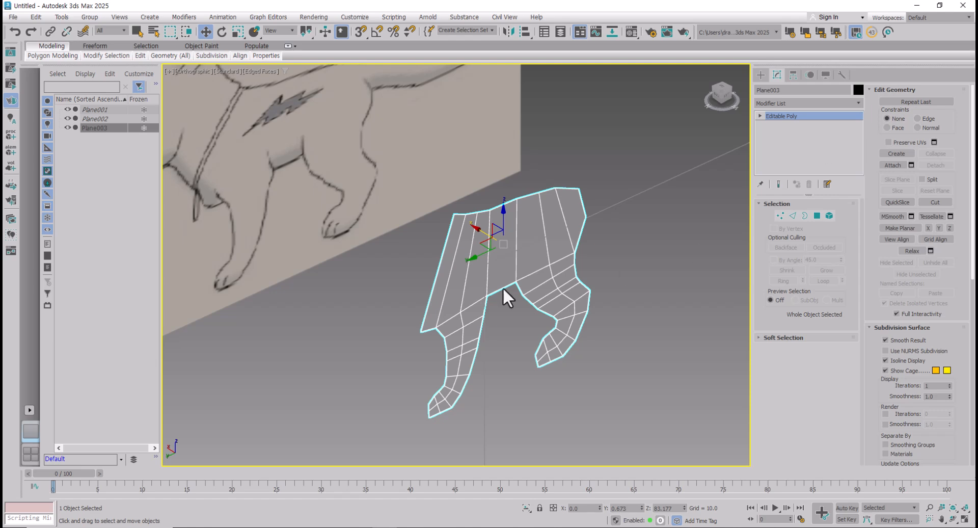
mouse_move(505, 287)
middle_mouse_down("alt")
mouse_move(550, 279)
mouse_move(504, 285)
middle_mouse_up("alt")
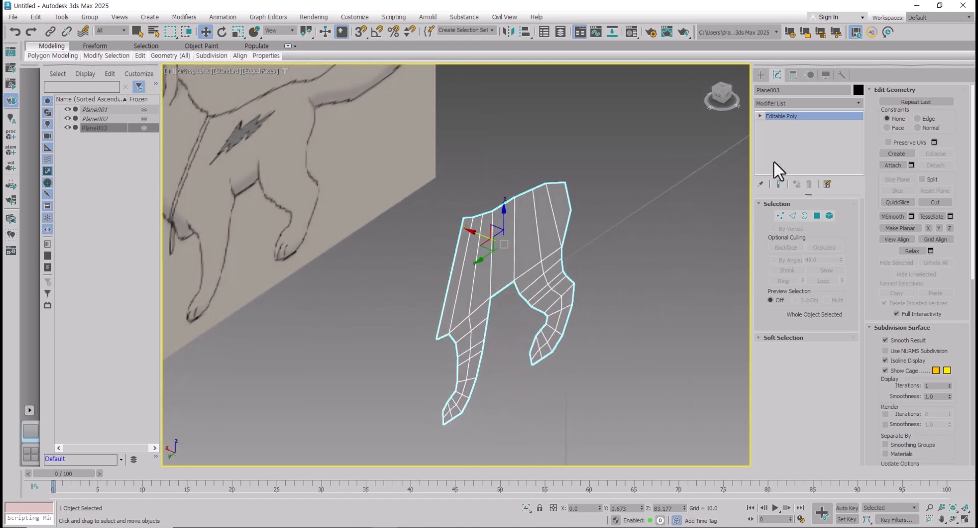
left_click(859, 104)
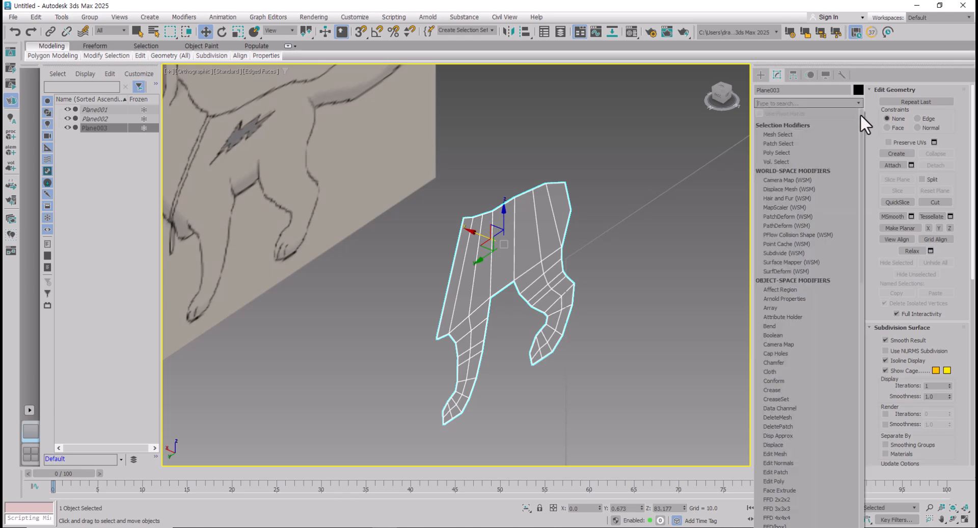
left_click_drag(859, 114, 863, 317)
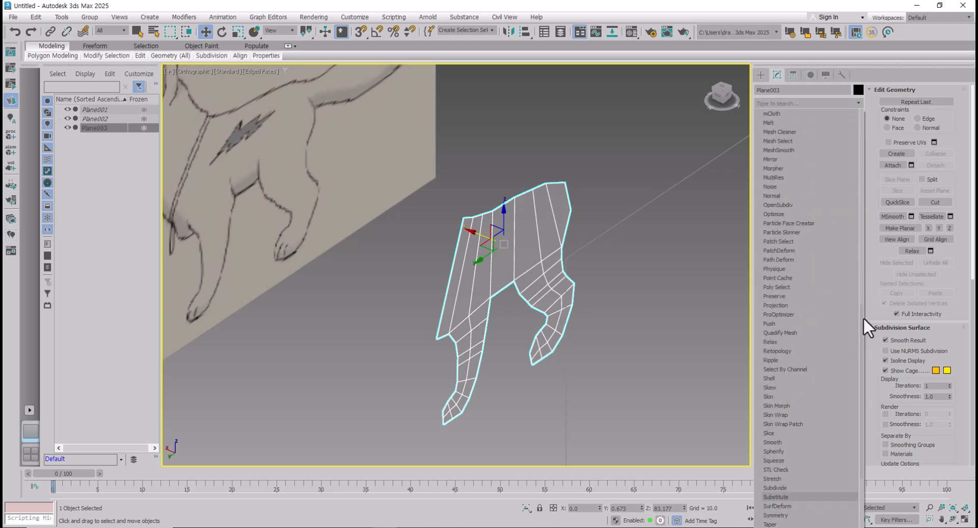
left_click(504, 283)
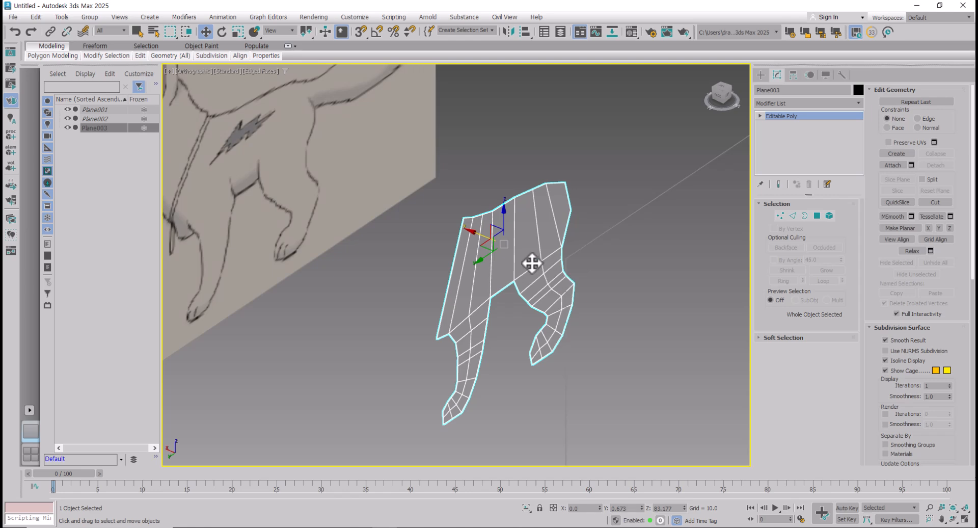
Step: Add a Shell modifier to the torso and leg mesh and give it an outer amount of about 13.56
middle_click_drag(537, 266, 530, 269)
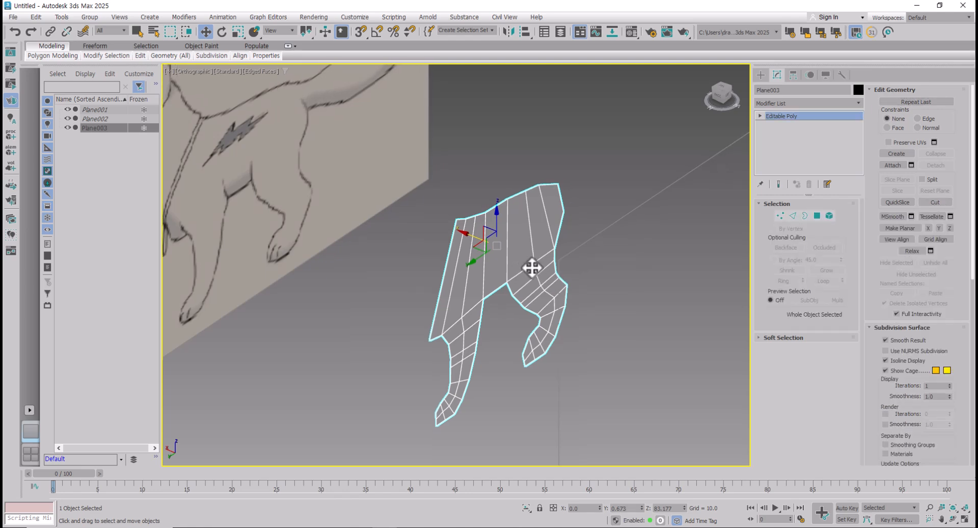
key("x")
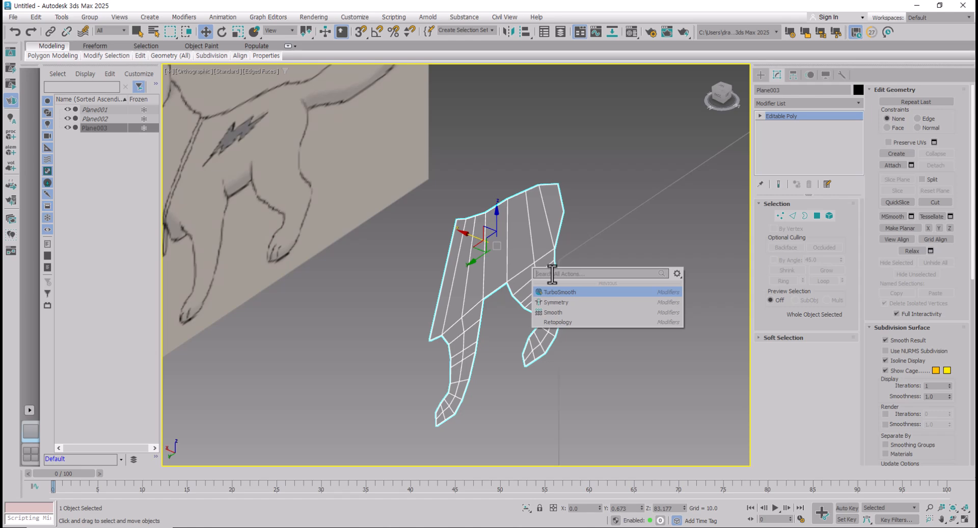
type("shell")
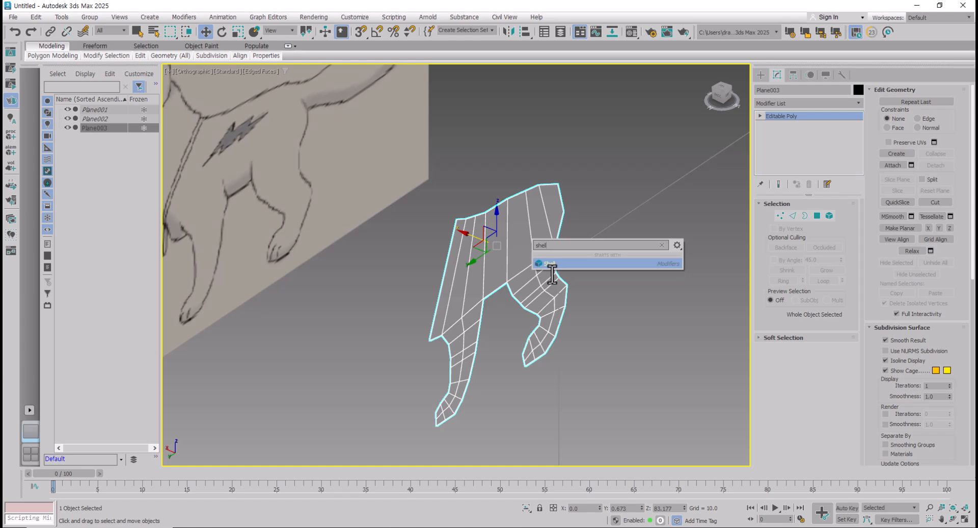
key("Return")
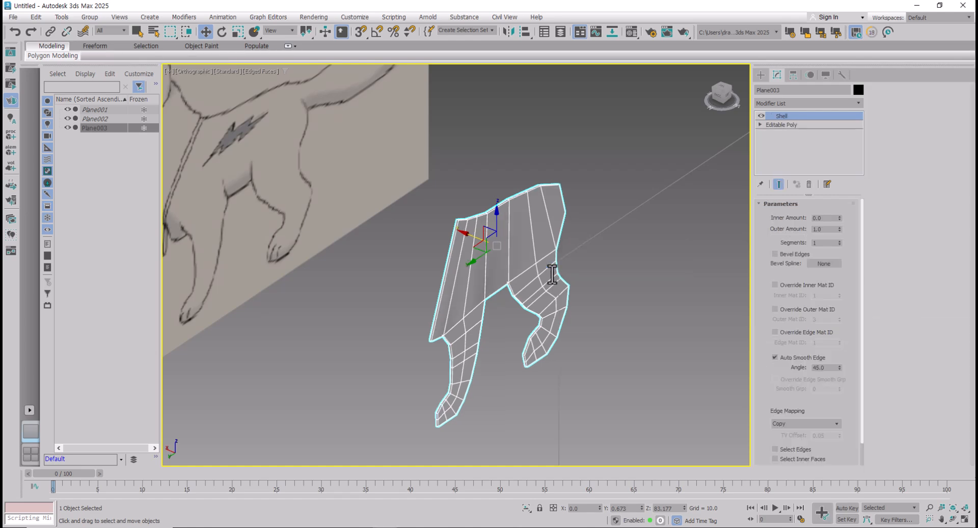
middle_click_drag(588, 255, 540, 270, "alt")
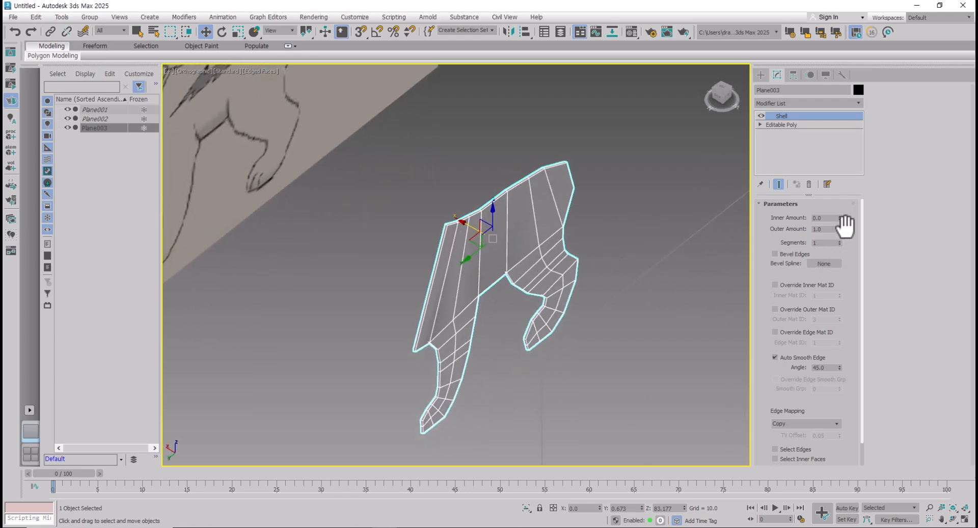
left_click_drag(839, 229, 861, 122)
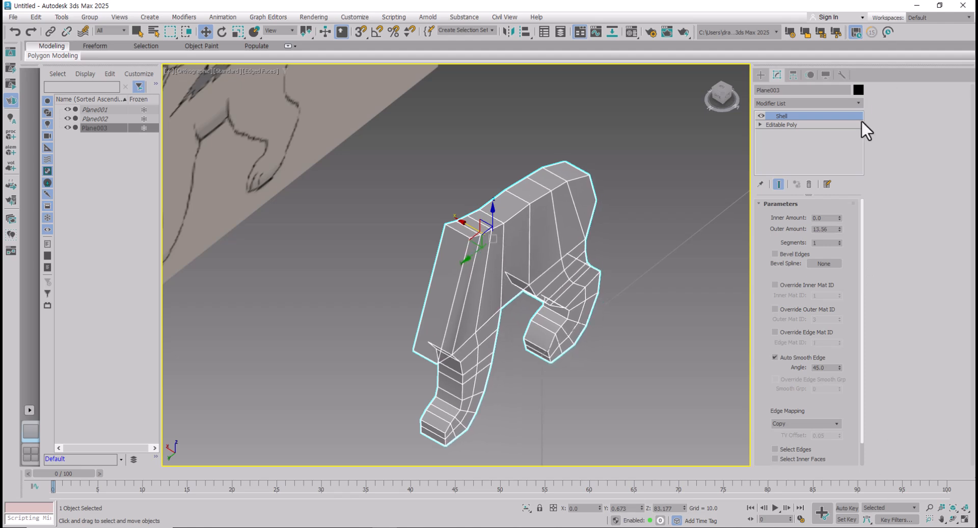
middle_click_drag(570, 417, 531, 342, "alt")
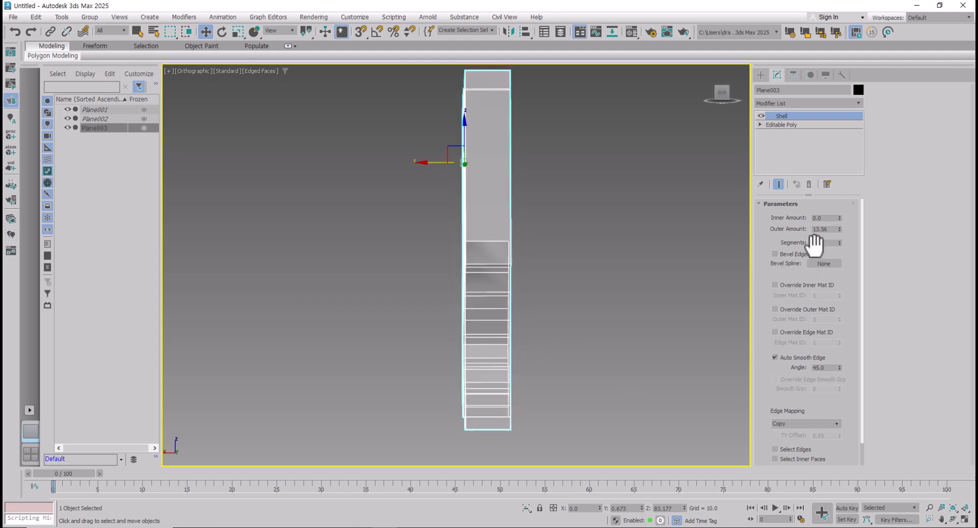
Step: Set the shell to 2 segments and its outer amount to about 13.21
left_click(839, 240)
mouse_move(583, 389)
middle_mouse_down("alt")
mouse_move(491, 438)
mouse_move(411, 412)
mouse_move(414, 371)
mouse_move(438, 354)
mouse_move(518, 362)
mouse_move(568, 384)
mouse_move(586, 372)
middle_mouse_up("alt")
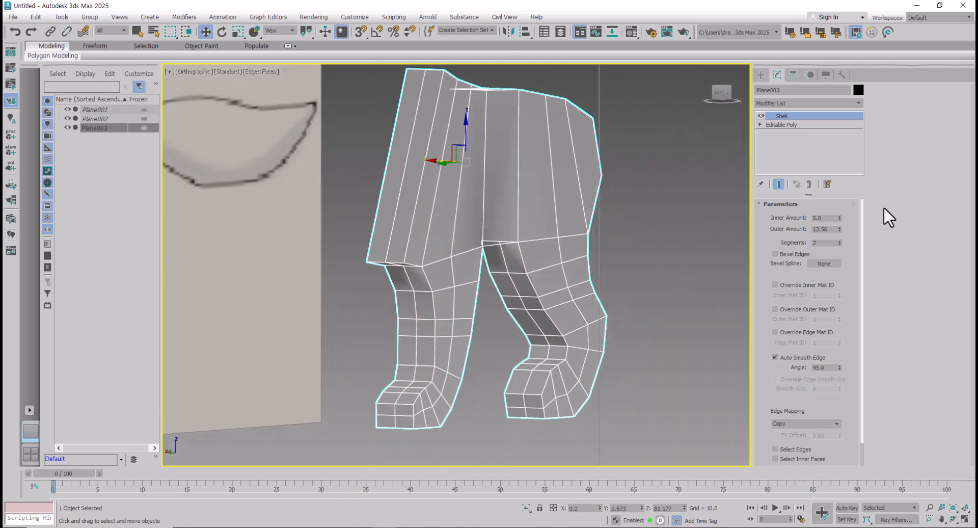
left_click_drag(839, 227, 843, 109)
mouse_move(591, 303)
middle_mouse_down("alt")
mouse_move(576, 317)
mouse_move(598, 288)
mouse_move(600, 299)
middle_mouse_up("alt")
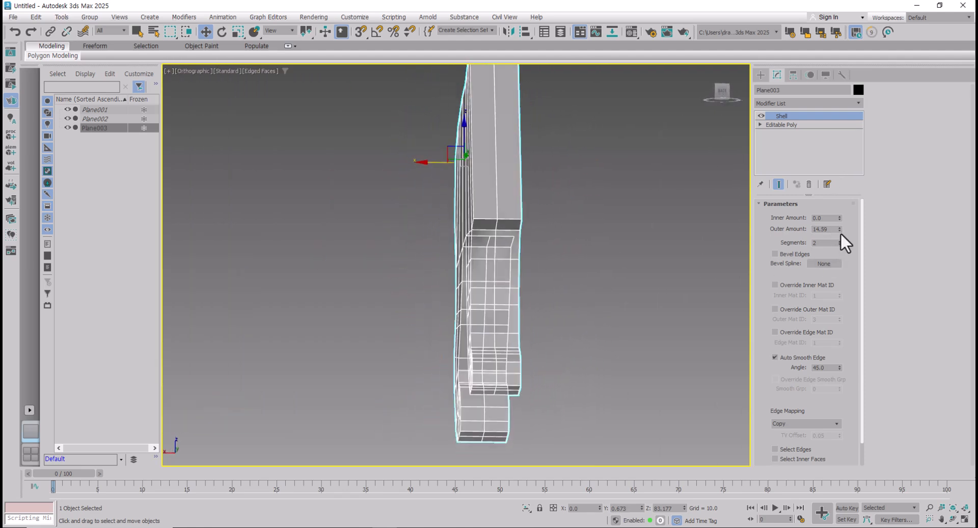
left_click_drag(840, 230, 837, 302)
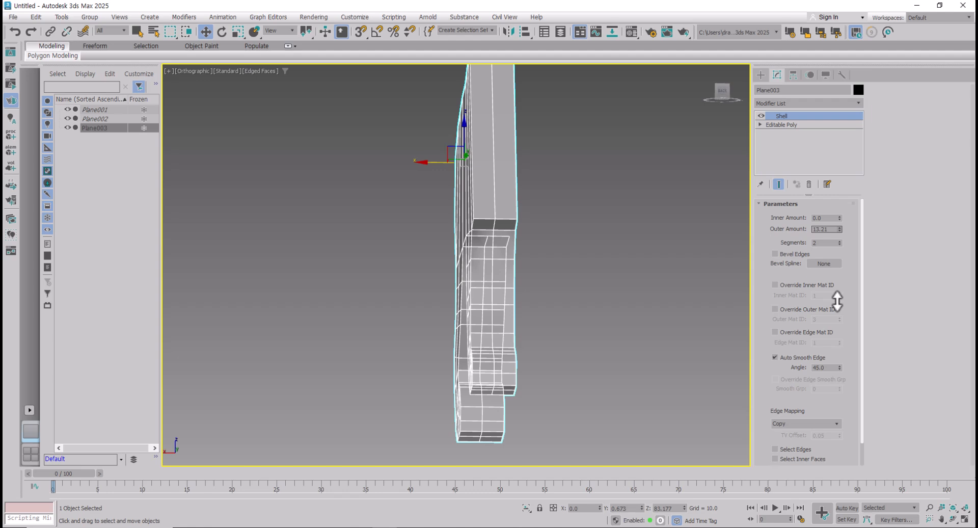
middle_click_drag(552, 381, 560, 357, "alt")
Step: Convert the shelled torso and legs to an editable poly
right_click(515, 244)
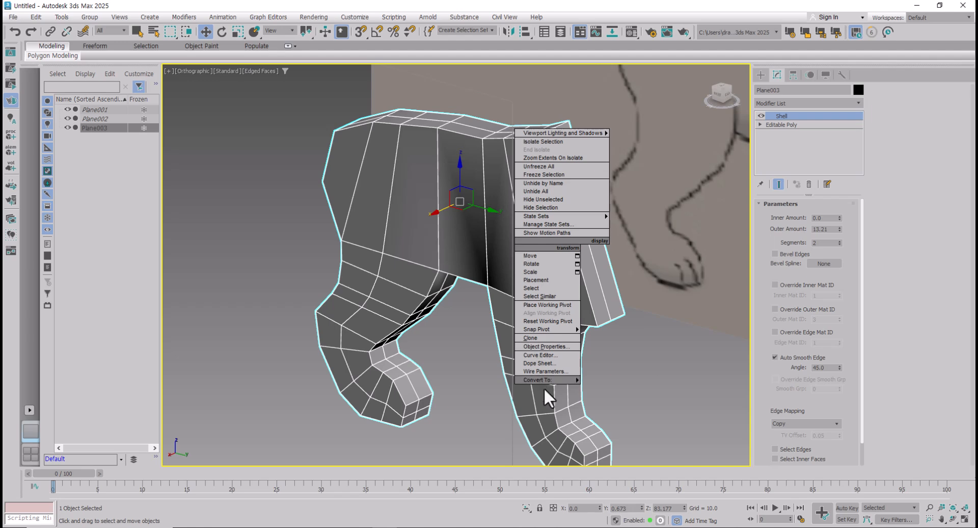
mouse_move(557, 381)
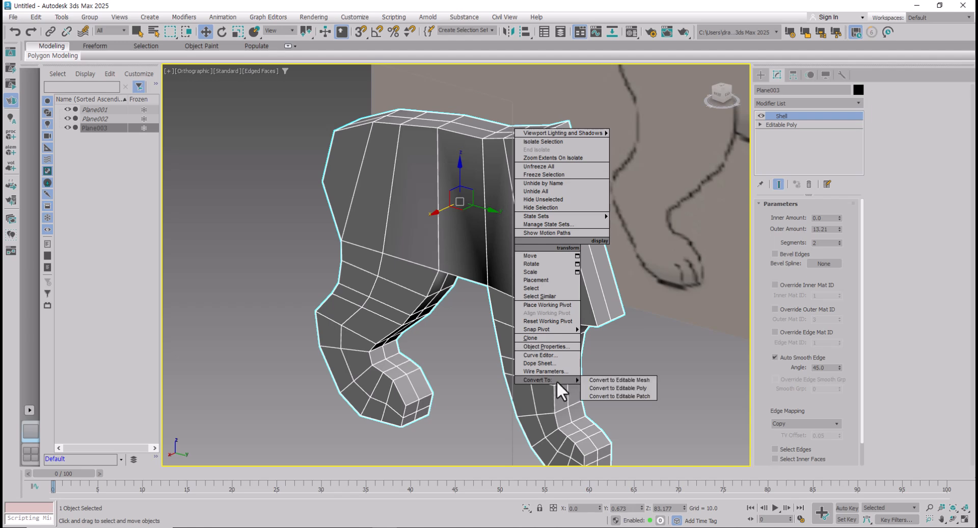
left_click(621, 388)
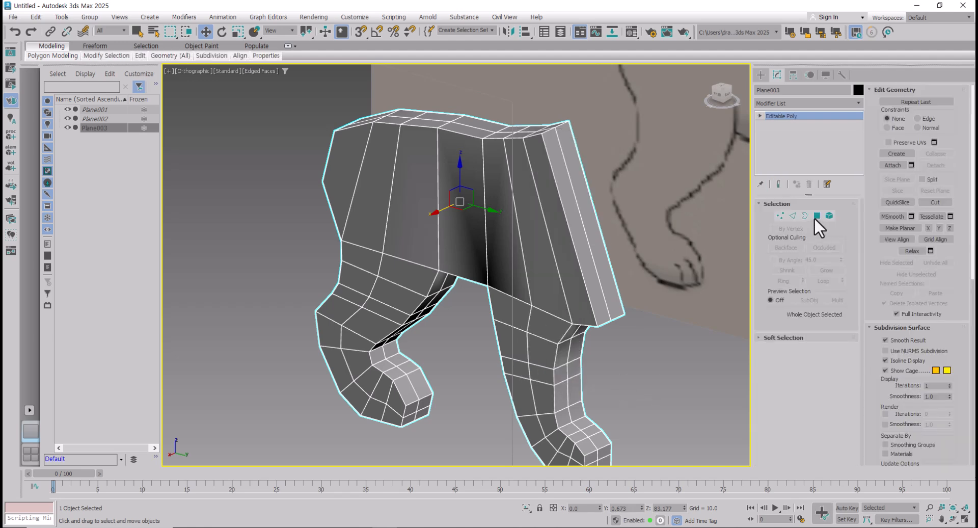
Step: Select the seven large polygons on the torso's inner side and move them about 15.5 units along X to widen the torso
left_click(817, 216)
left_click(561, 234)
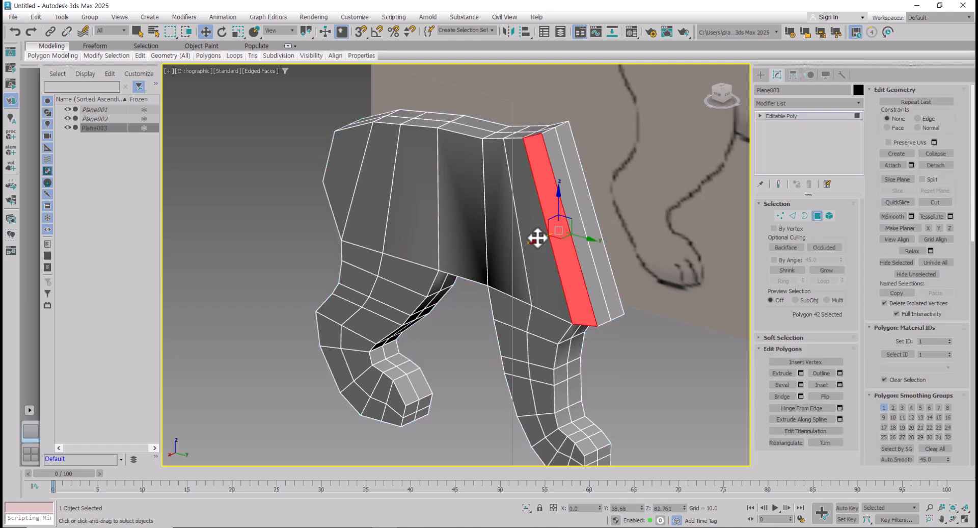
left_click(535, 236, "ctrl")
left_click(503, 233, "ctrl")
left_click(456, 222, "ctrl")
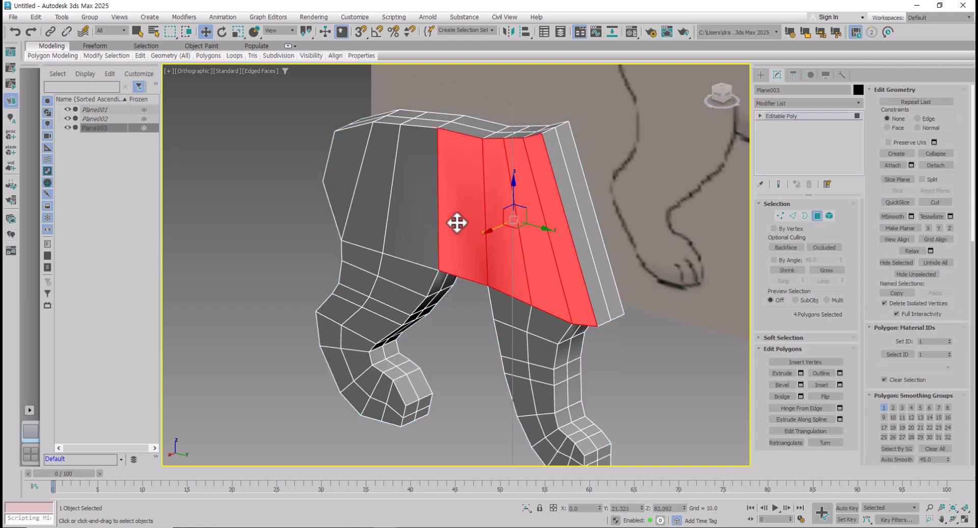
left_click(419, 210, "ctrl")
left_click(387, 205, "ctrl")
left_click(377, 199, "ctrl")
middle_click_drag(378, 198, 503, 277, "alt")
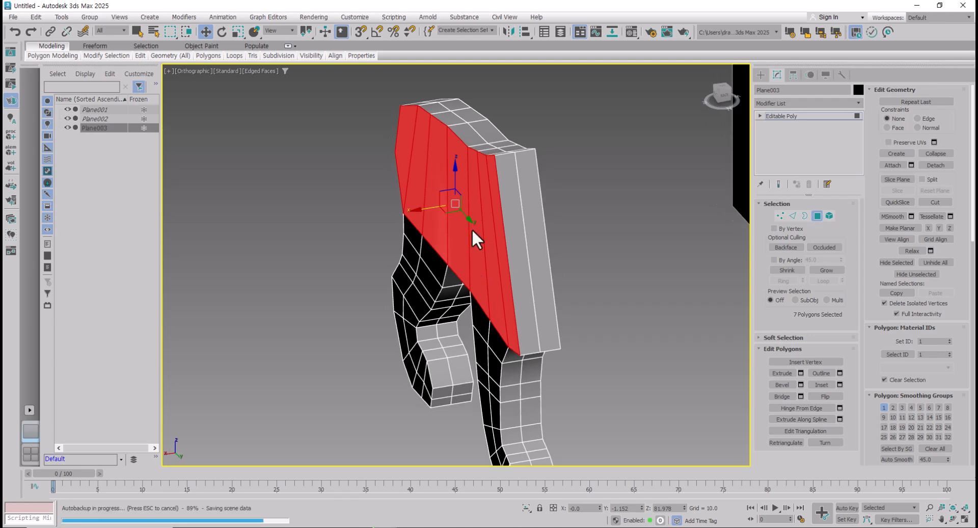
left_click_drag(414, 211, 369, 216)
Step: Show the mesh in side-by-side top and front views, with the front view shaded with edged faces
scroll(383, 232, "down", 5)
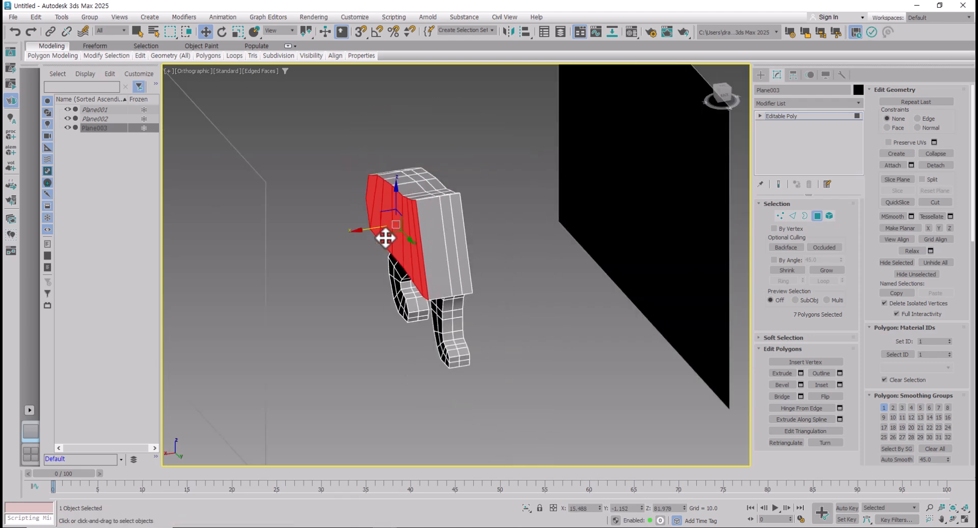
key("alt+w")
key("t")
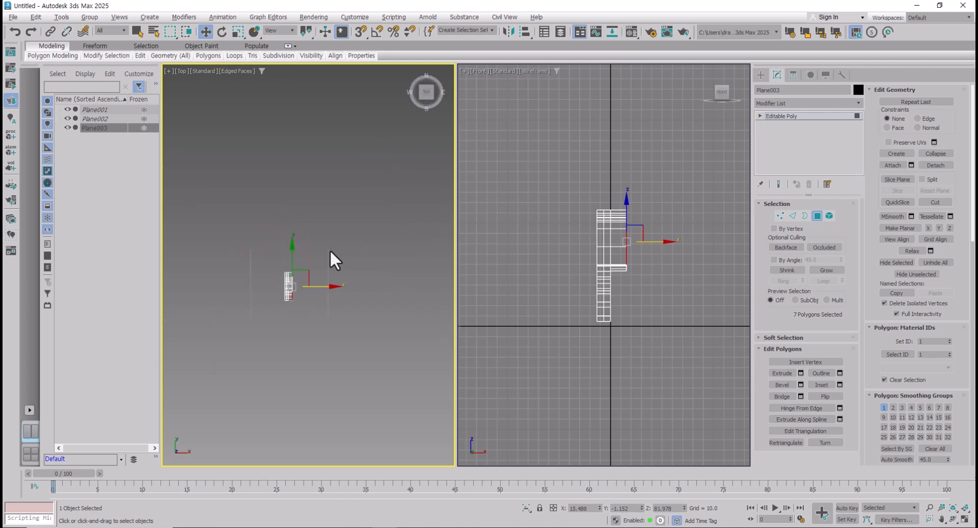
scroll(273, 280, "up", 5)
scroll(516, 303, "up", 2)
scroll(659, 255, "up", 2)
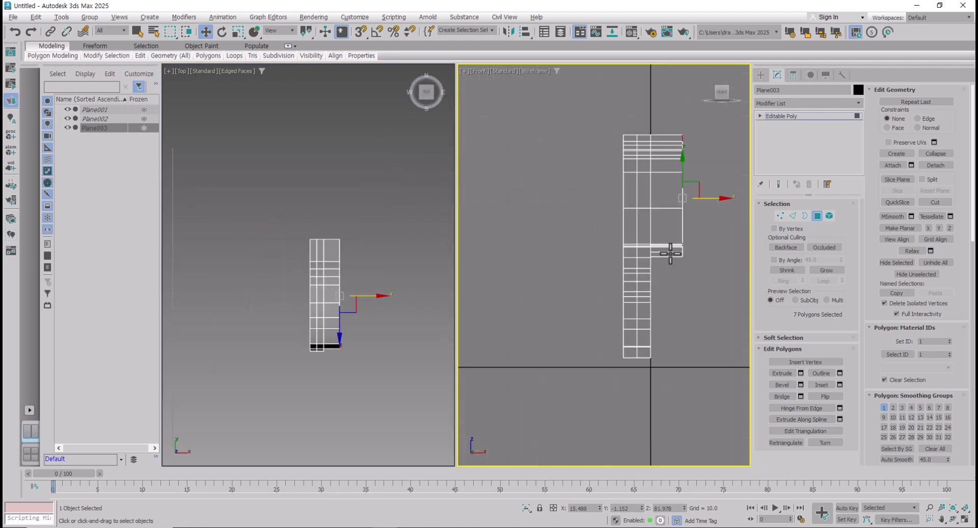
middle_click_drag(667, 255, 619, 257)
middle_click_drag(572, 230, 579, 236)
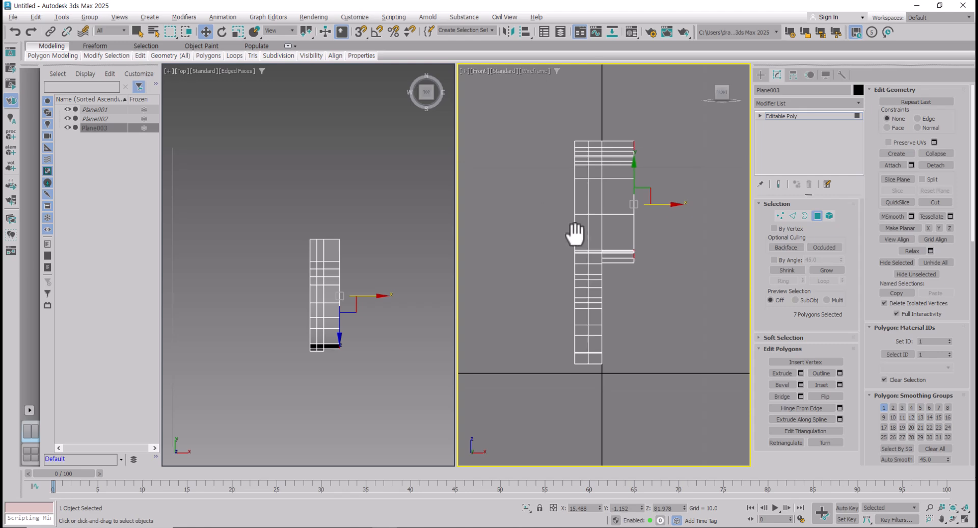
key("F3")
key("F4")
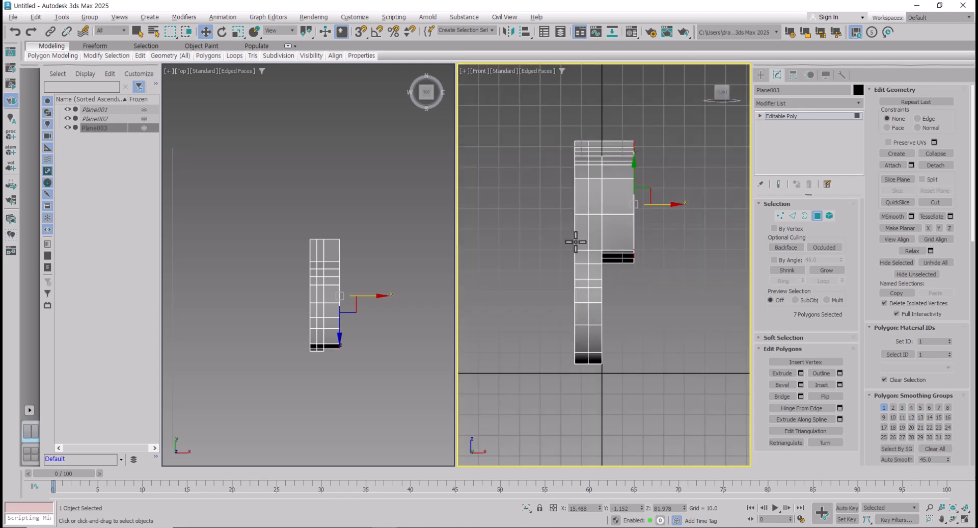
Step: Leave polygon editing and move the whole mesh about 19.67 units in the negative X direction in the front view
left_click(817, 216)
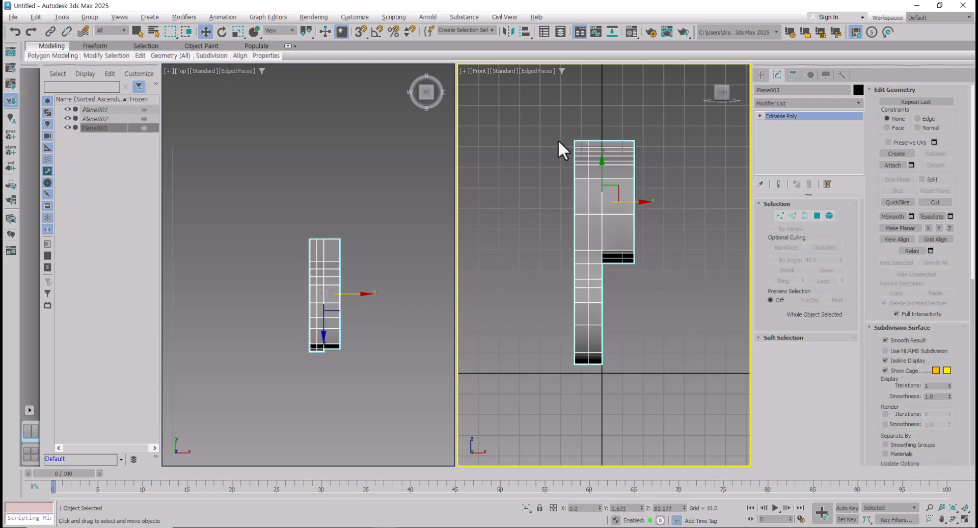
left_click_drag(541, 111, 675, 434)
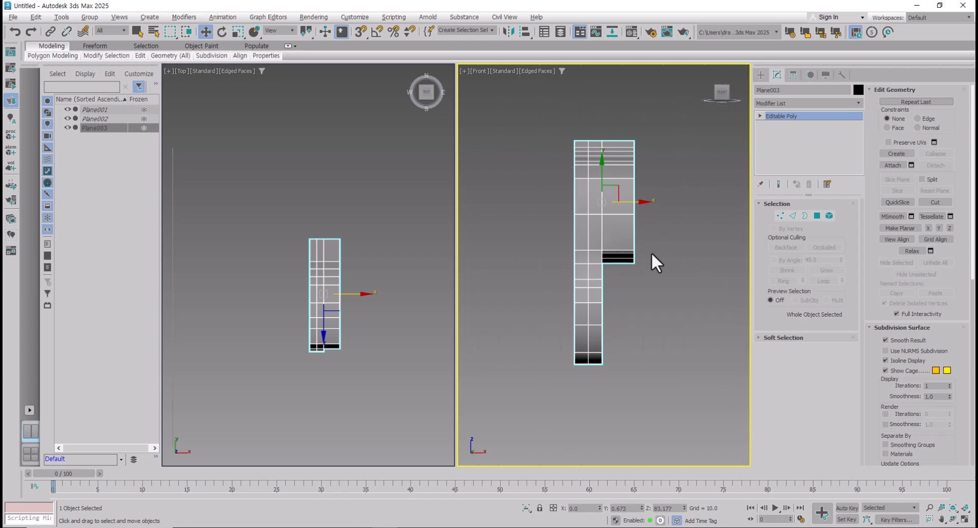
left_click_drag(534, 109, 670, 441)
left_click_drag(637, 203, 595, 208)
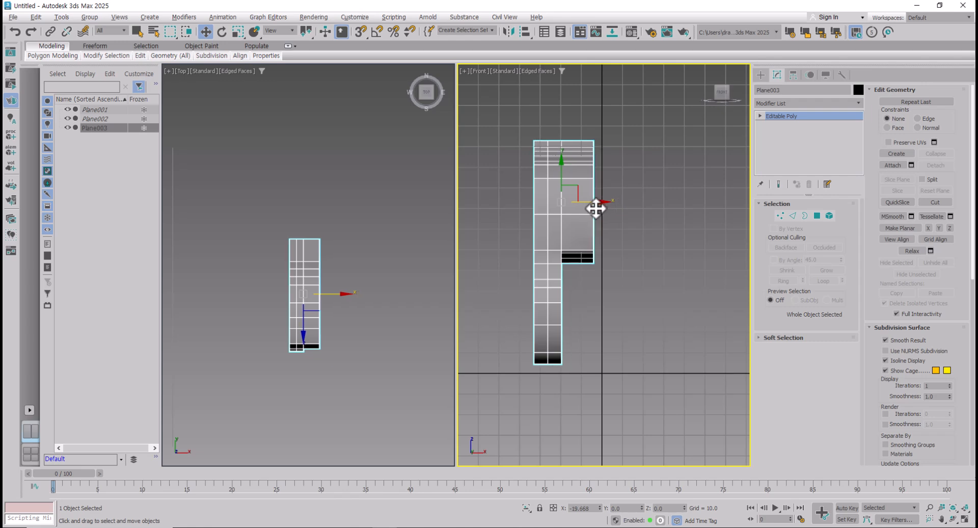
Step: Select the column of vertices on the torso's inner side in the front view and set their X position to 0
left_click(780, 216)
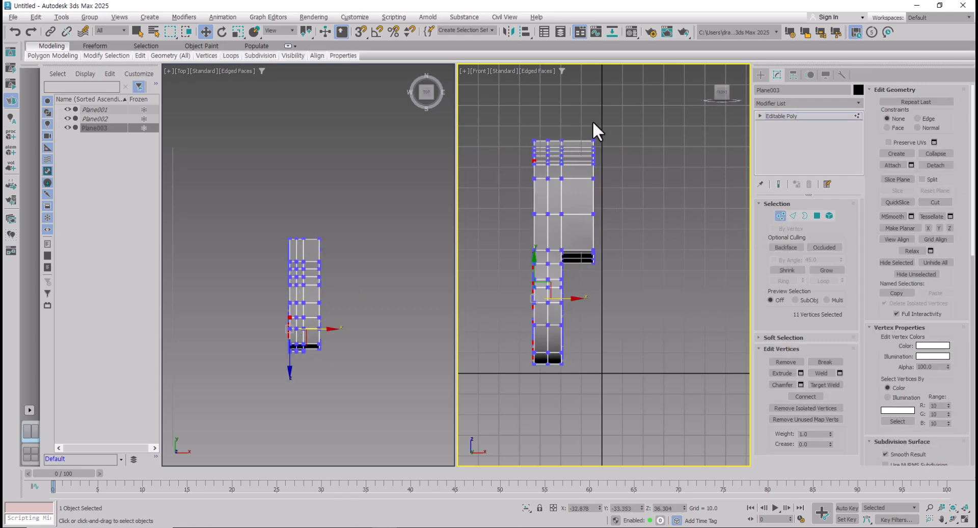
left_click_drag(594, 130, 622, 299)
left_click_drag(626, 203, 630, 206)
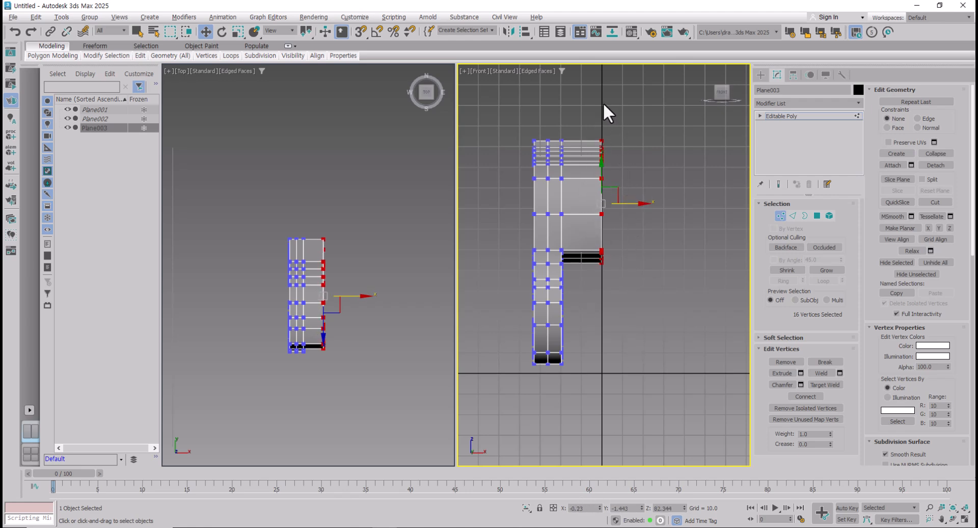
left_click(586, 509)
key("Return")
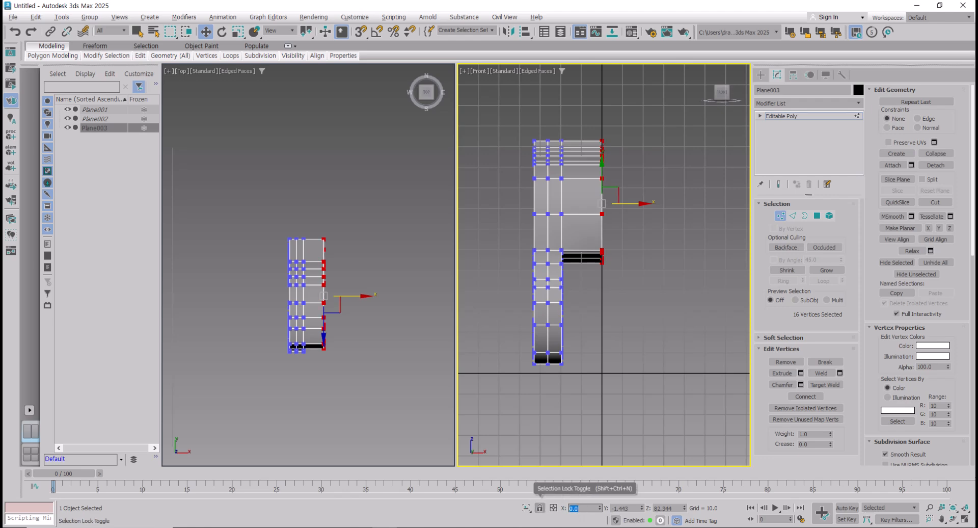
left_click(610, 373)
Step: Delete the seven polygons on the torso's inner side along the centre line
scroll(615, 163, "up", 3)
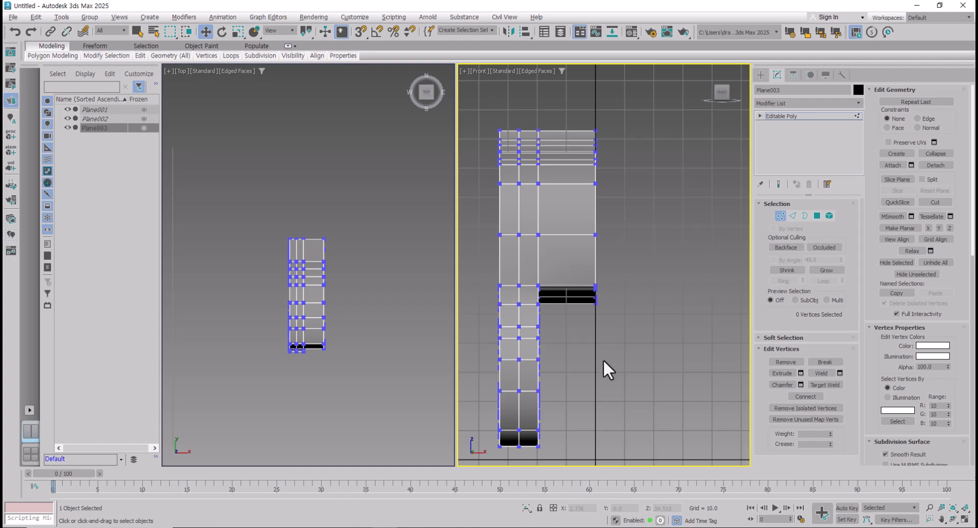
mouse_move(603, 360)
middle_mouse_down("alt")
mouse_move(644, 393)
mouse_move(549, 369)
mouse_move(564, 377)
mouse_move(594, 360)
middle_mouse_up("alt")
key("alt+w")
scroll(575, 290, "up", 2)
scroll(534, 280, "down", 4)
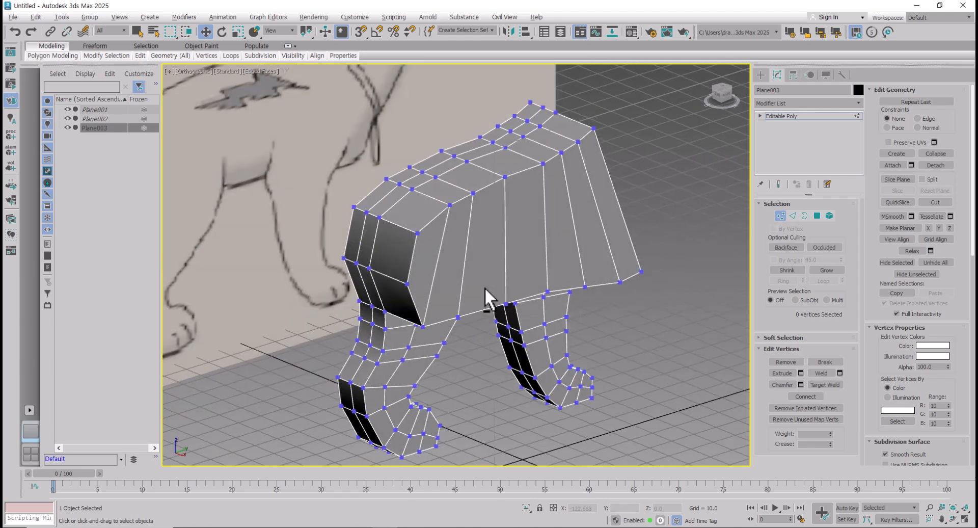
left_click(817, 216)
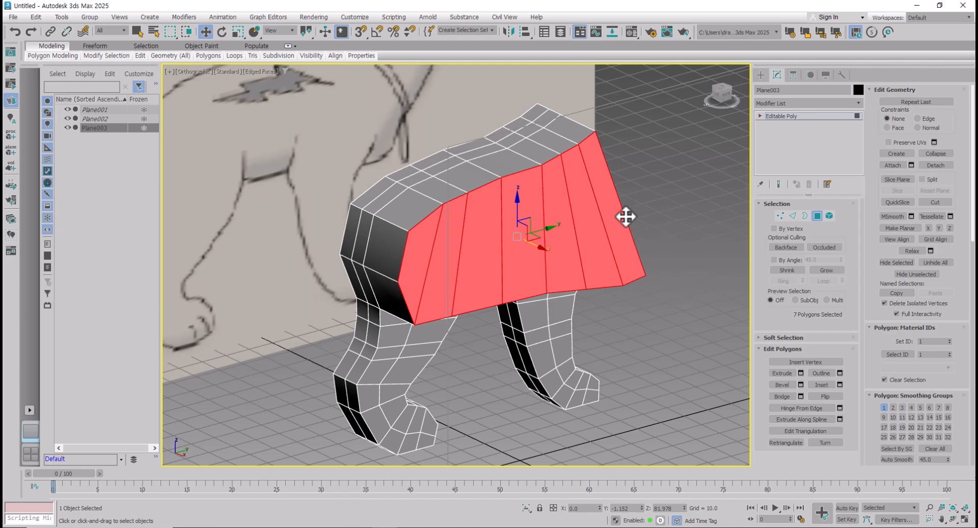
middle_click_drag(660, 256, 587, 265, "alt")
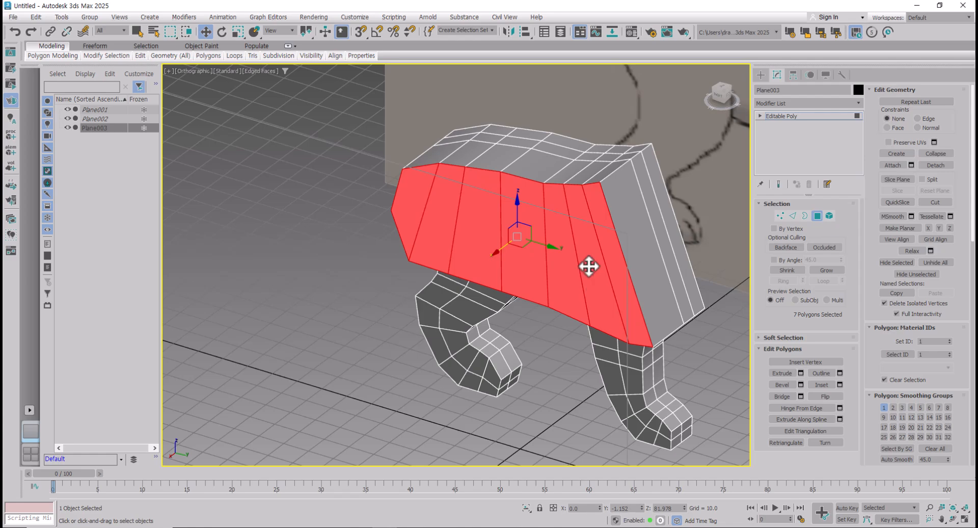
key("Delete")
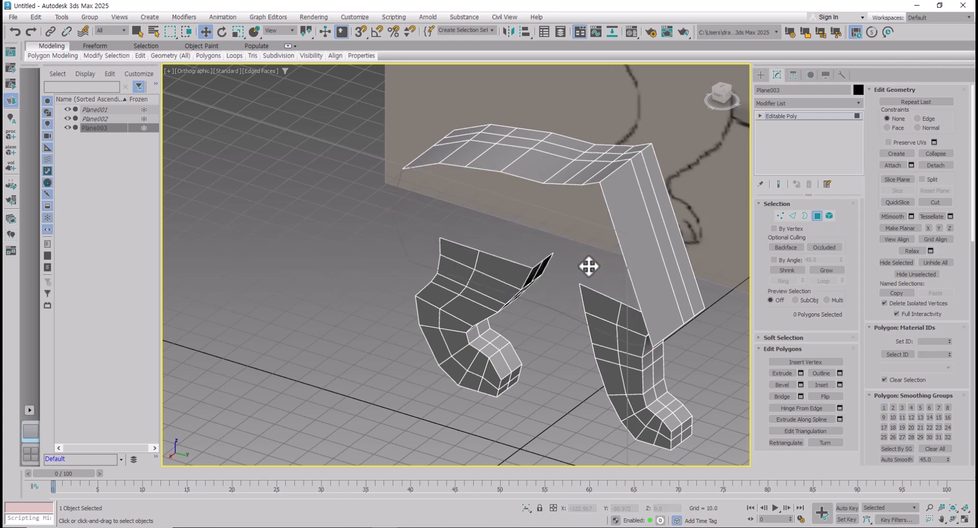
Step: Insert a horizontal edge loop around the torso's side and chest, about midway between back and belly, and switch to polygon editing
middle_click_drag(589, 265, 515, 260, "alt")
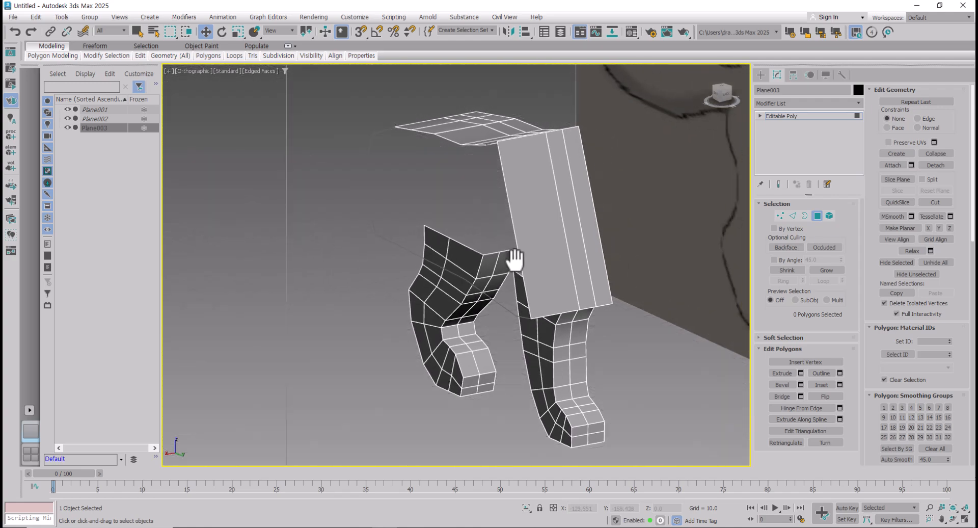
key("l")
middle_click_drag(422, 281, 407, 306, "alt")
left_click(780, 216)
scroll(451, 230, "up", 4)
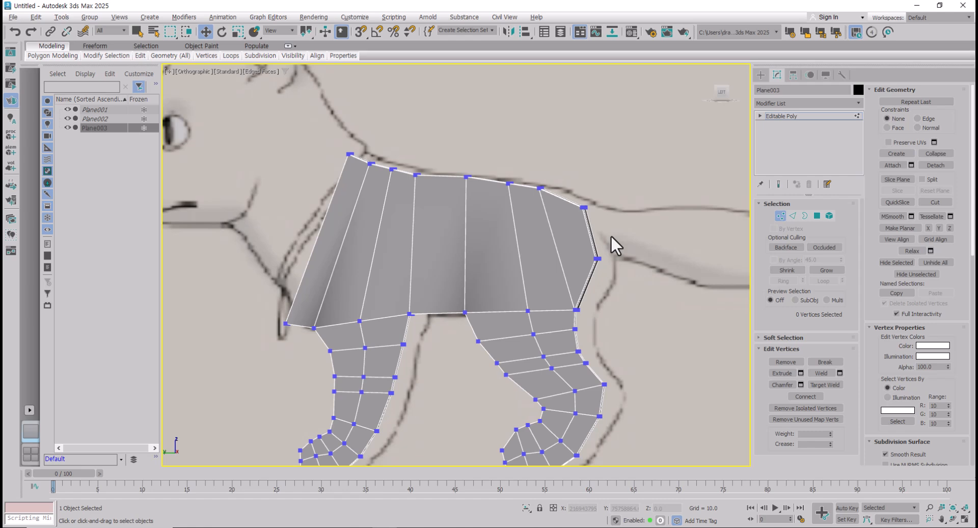
key("alt+1")
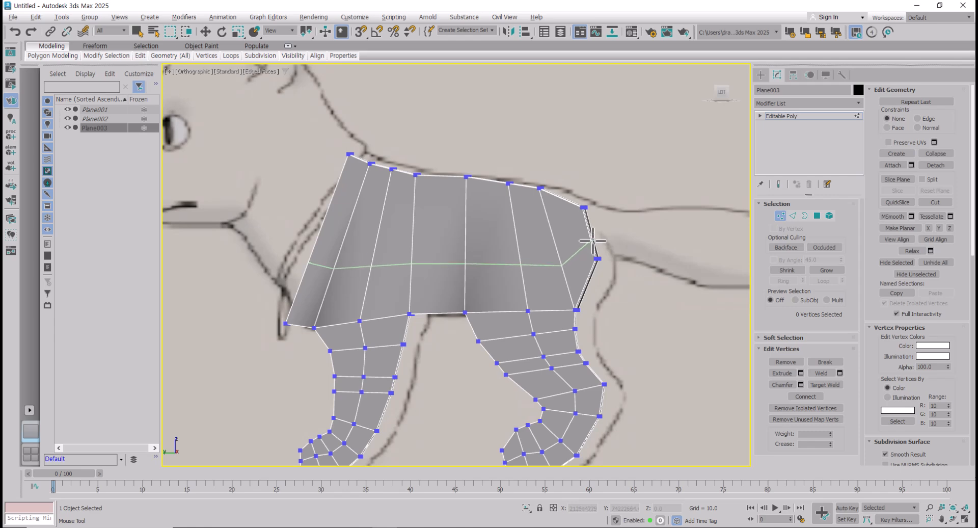
left_click(590, 234)
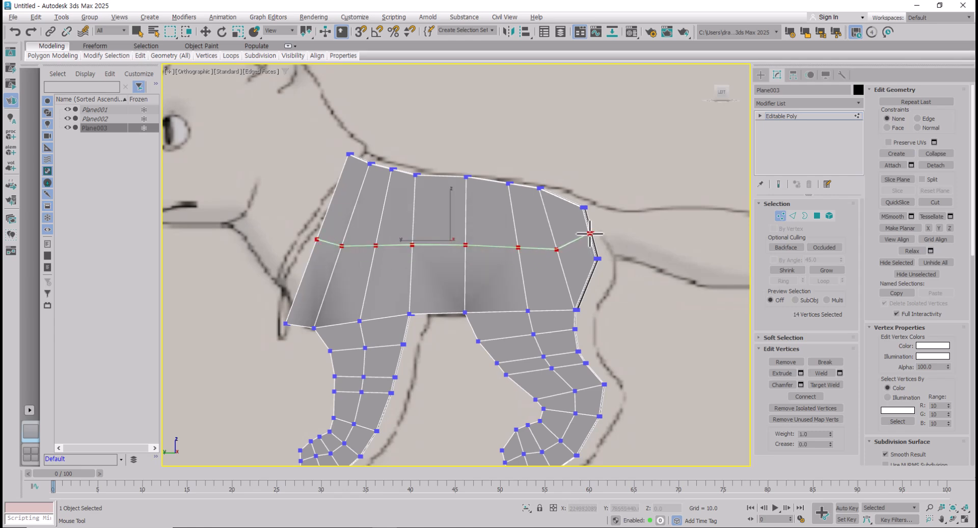
middle_click_drag(579, 290, 362, 208, "alt")
right_click(627, 275)
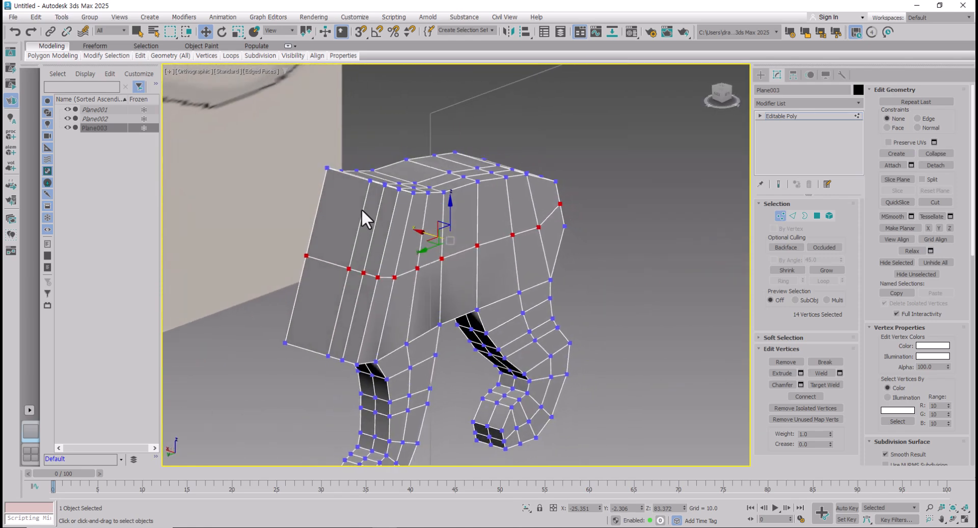
left_click(817, 216)
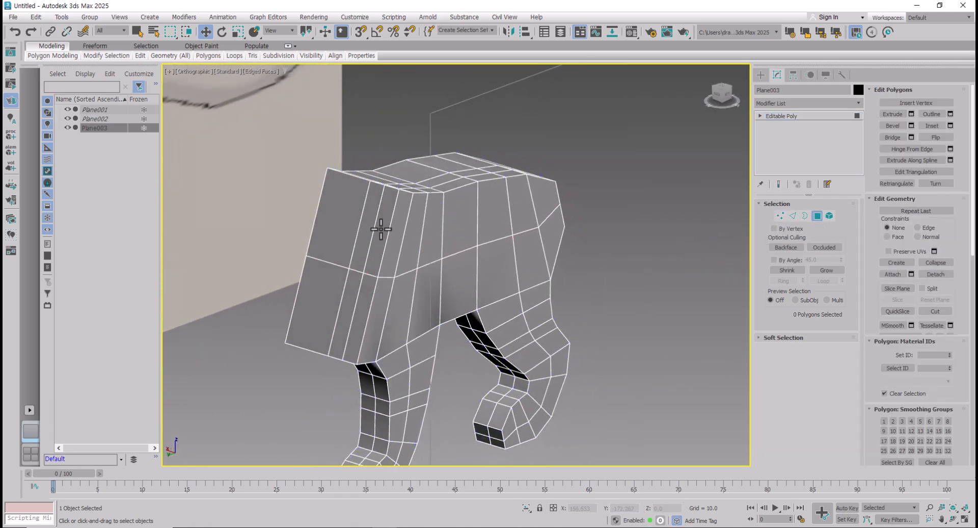
Step: Delete the six polygons closing the front end of the body, three in the upper row and three below
left_click(334, 212)
left_click(362, 224, "ctrl")
left_click(383, 228, "ctrl")
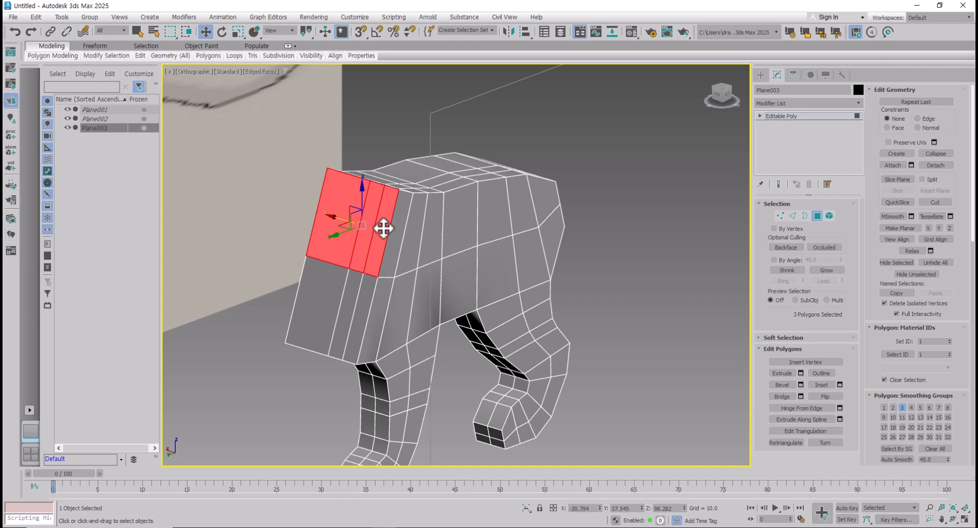
left_click(366, 286, "ctrl")
left_click(354, 303, "ctrl")
left_click(328, 291, "ctrl")
key("Delete")
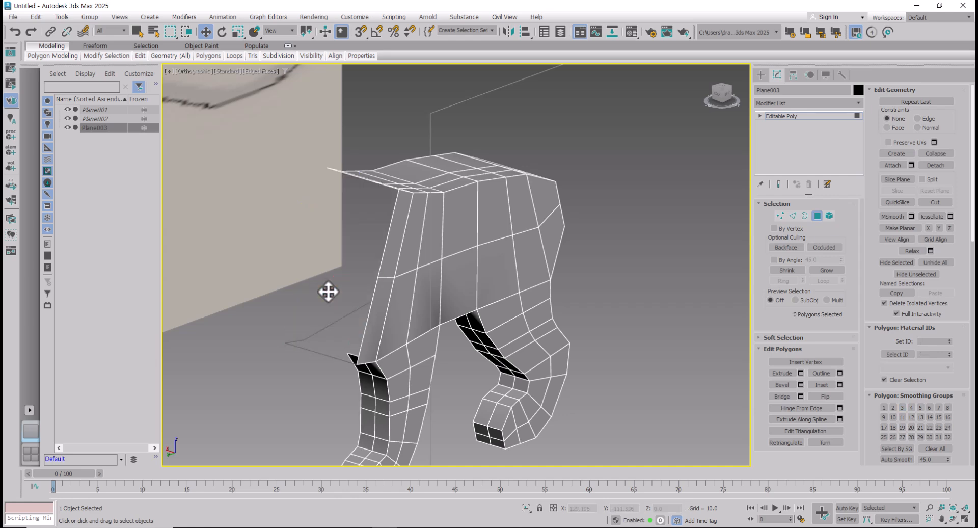
Step: Lower the eight vertices along the outer side of the back, from shoulder to rump, by about 4.4 units
middle_click_drag(327, 290, 544, 256, "alt")
left_click(779, 216)
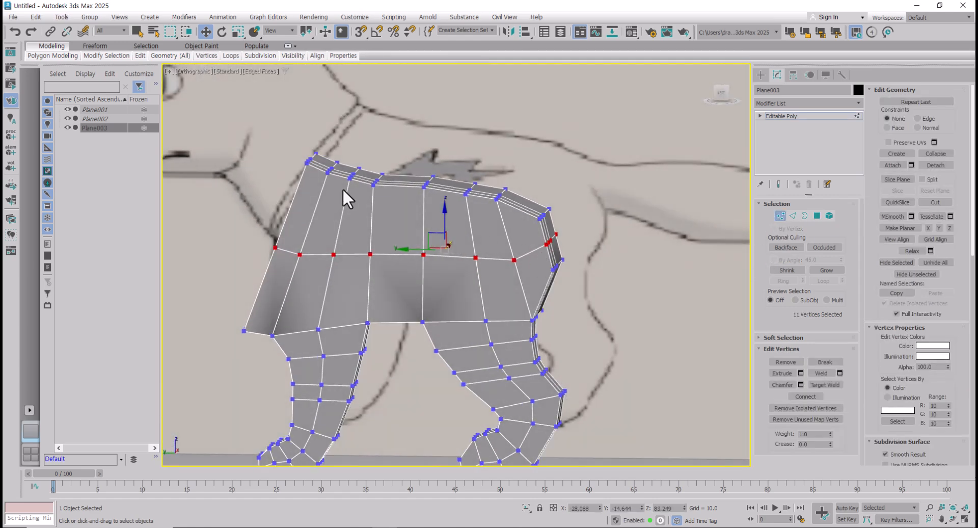
scroll(340, 189, "up", 2)
left_click(292, 152)
left_click(322, 166, "ctrl")
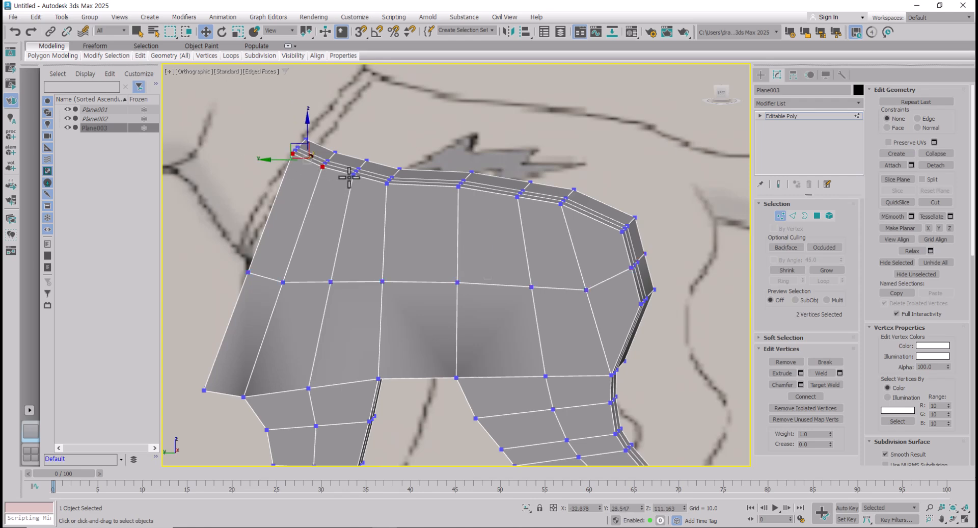
left_click(353, 174, "ctrl")
left_click(387, 183, "ctrl")
left_click(459, 187, "ctrl")
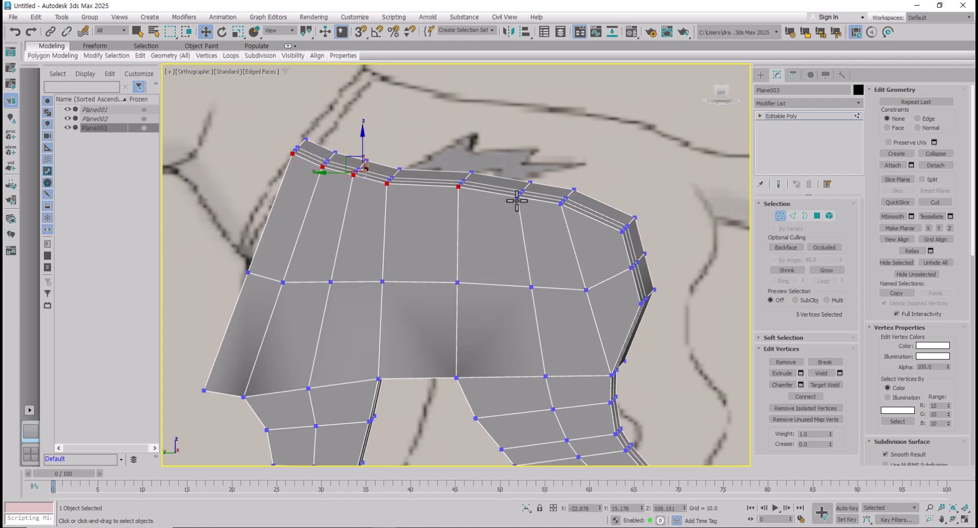
left_click(517, 196, "ctrl")
left_click(559, 204, "ctrl")
left_click(622, 232, "ctrl")
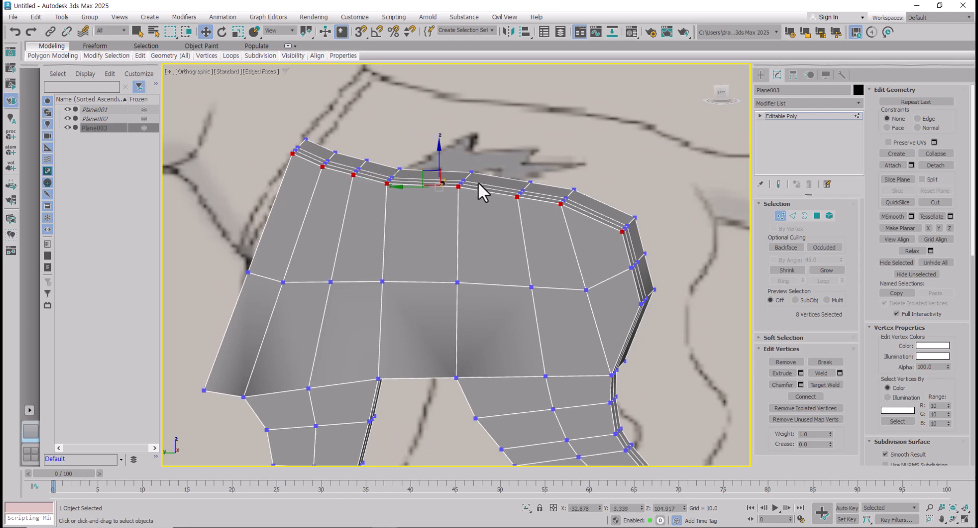
left_click_drag(441, 155, 444, 173)
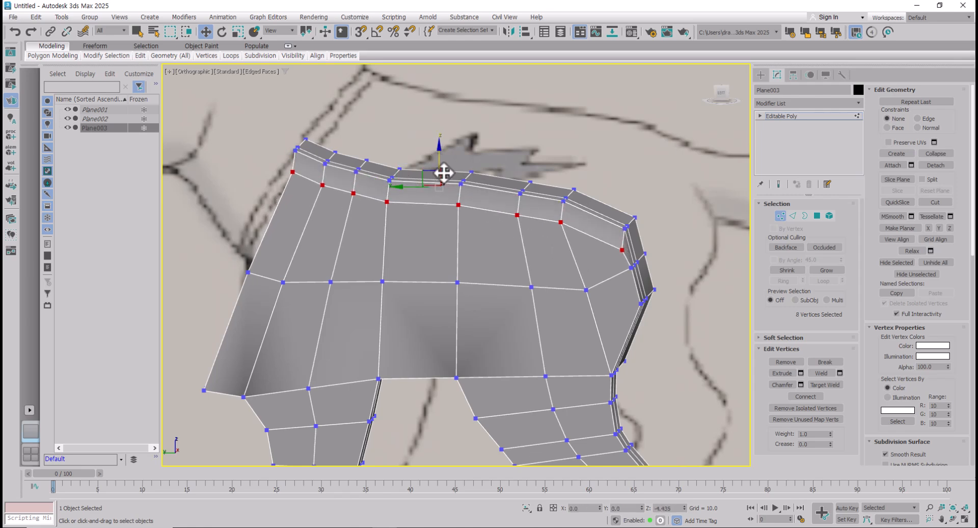
left_click(606, 283)
Step: Move the side vertices at the rump inward from the silhouette to round the rear of the body
middle_click_drag(609, 283, 657, 284, "alt")
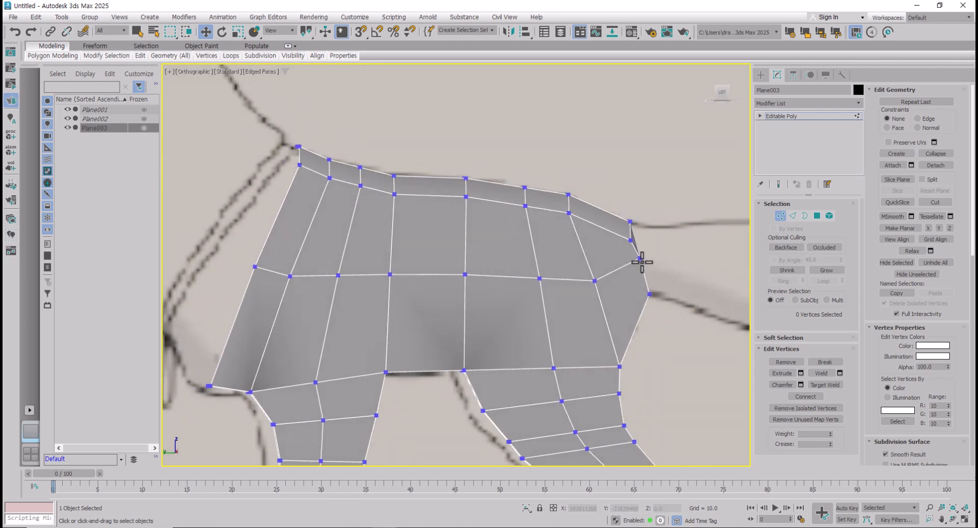
left_click(640, 259)
mouse_move(628, 245)
left_mouse_down()
mouse_move(616, 251)
mouse_move(621, 240)
left_mouse_up()
left_click(685, 281)
left_click(653, 303)
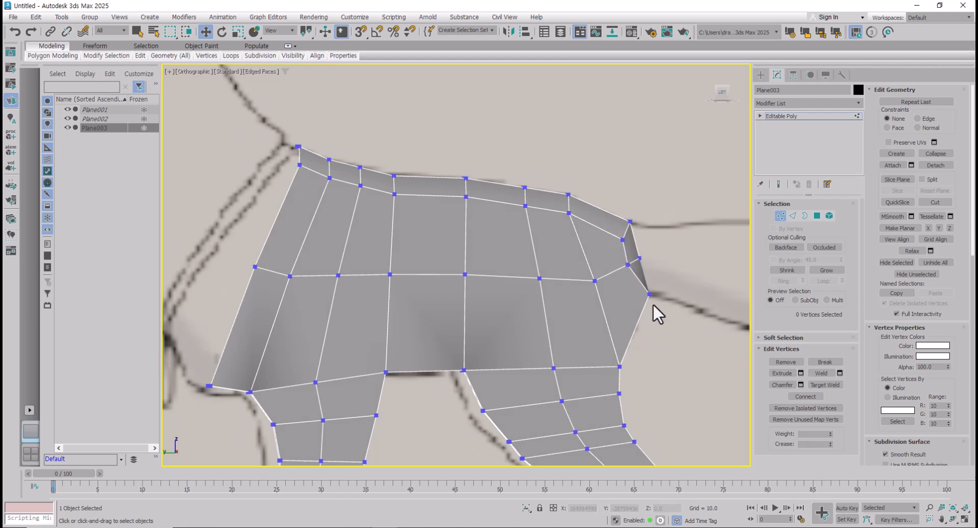
left_click_drag(649, 296, 632, 297)
Step: Move the twelve vertices along both side edges of the hind leg's back forward by about 3.4 units
left_click(620, 367)
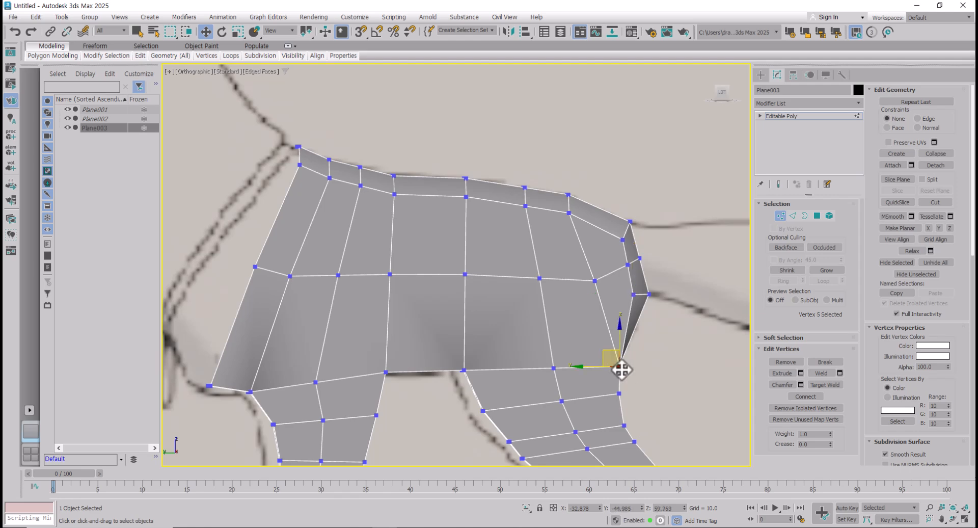
middle_click_drag(632, 383, 602, 312)
left_click(600, 316, "ctrl")
left_click(606, 348, "ctrl")
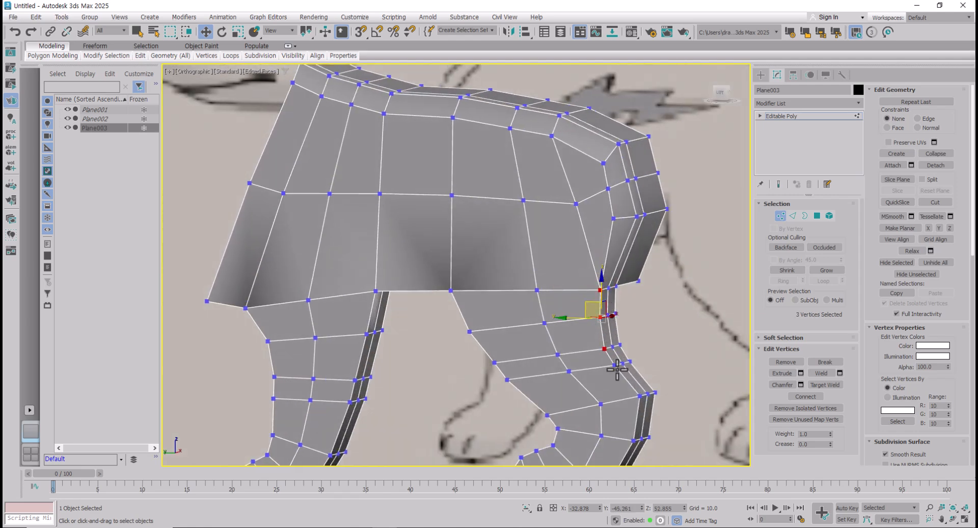
left_click(615, 367, "ctrl")
left_click(638, 394, "ctrl")
scroll(638, 395, "down", 3)
scroll(622, 327, "up", 3)
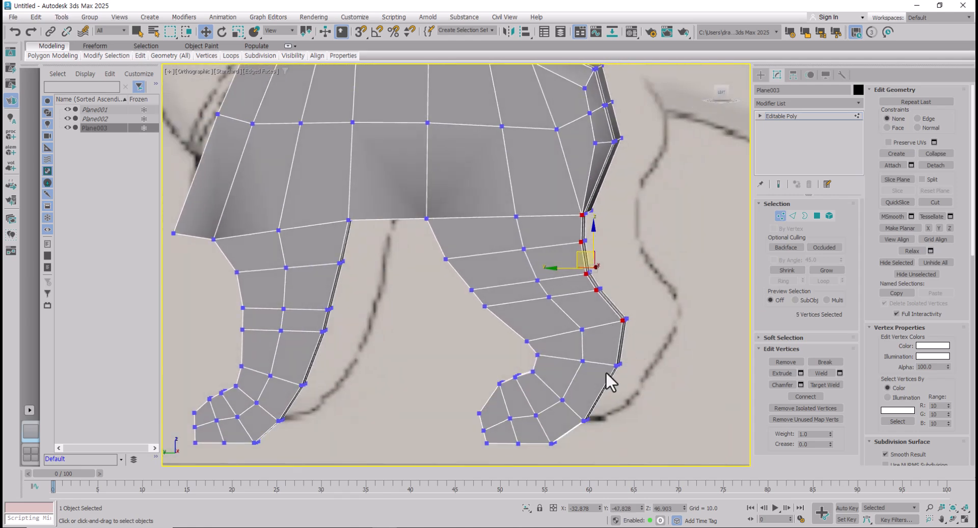
left_click(615, 367, "ctrl")
middle_click_drag(616, 367, 461, 257, "alt")
left_click(461, 180, "ctrl")
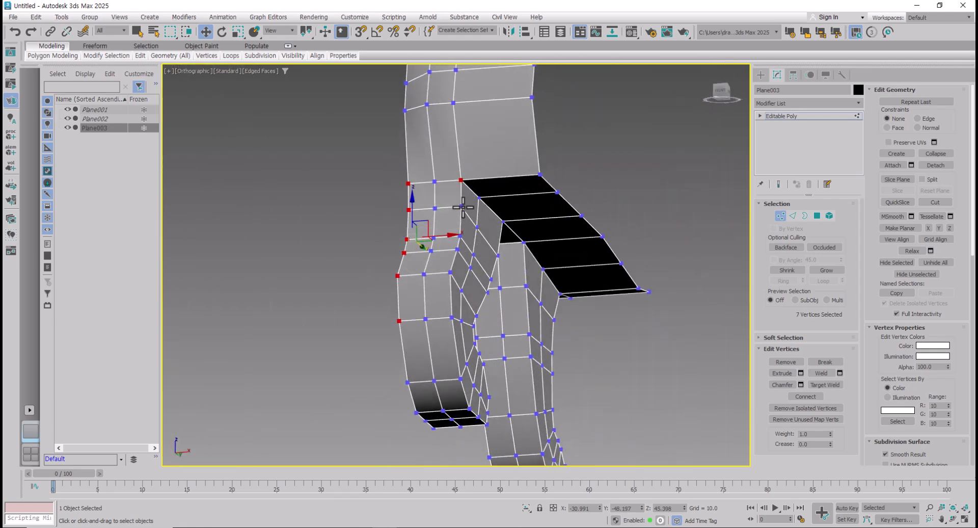
left_click(461, 207, "ctrl")
left_click(460, 235, "ctrl")
left_click(457, 249, "ctrl")
left_click(457, 249, "ctrl")
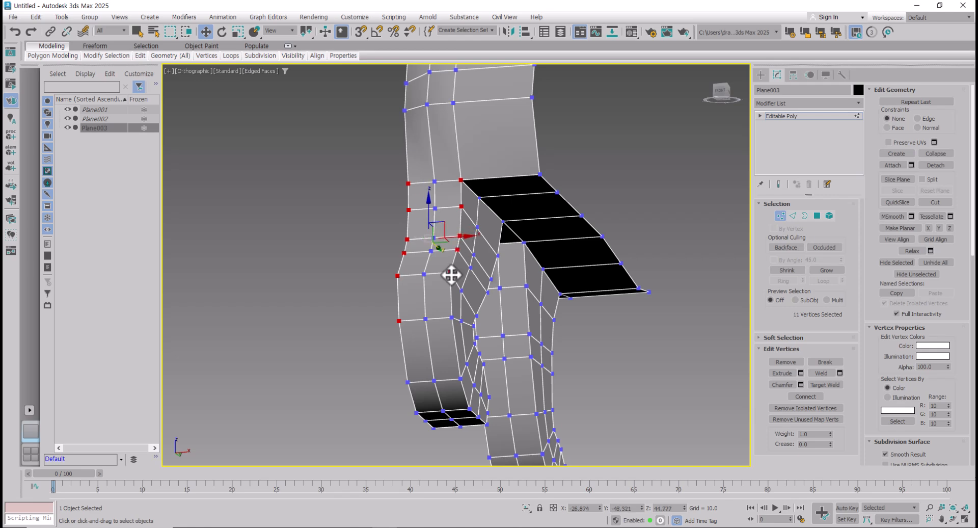
left_click(454, 314, "ctrl")
middle_click_drag(454, 316, 512, 330, "alt")
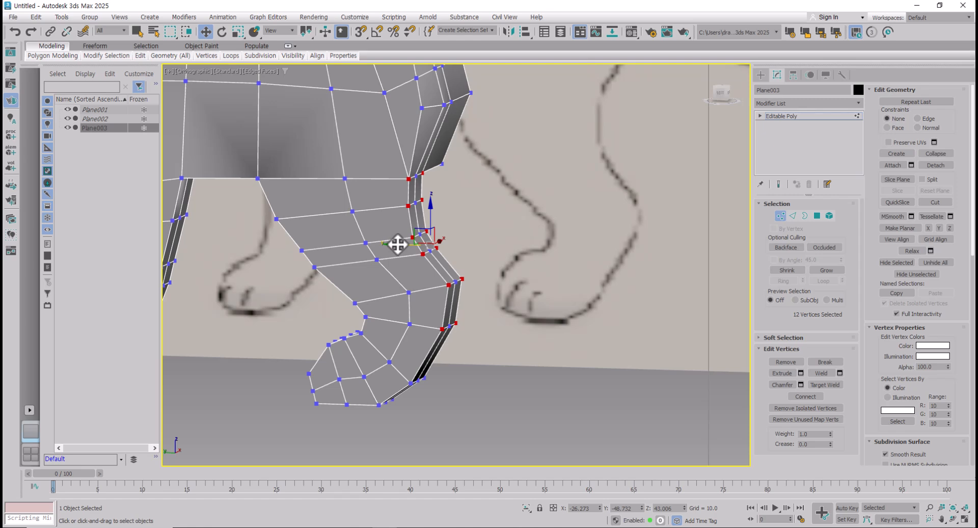
left_click_drag(398, 245, 384, 244)
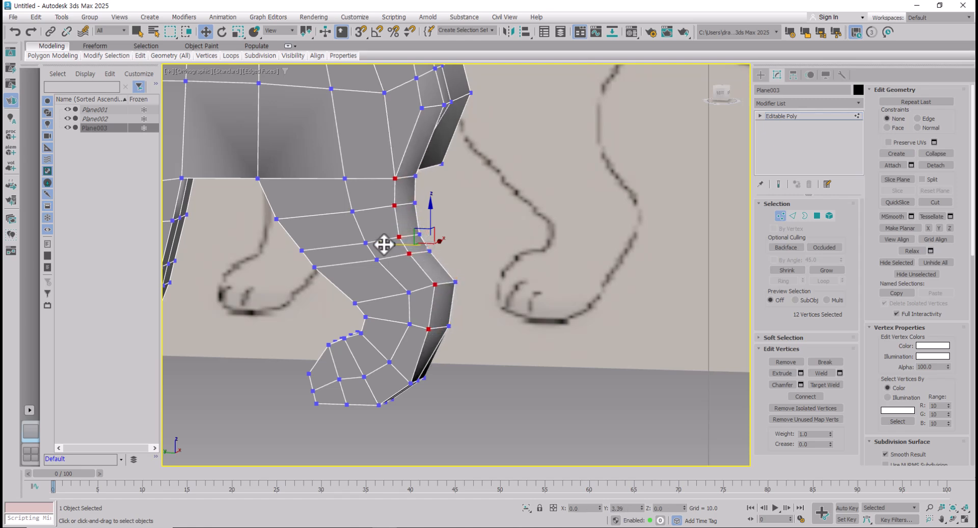
mouse_move(384, 244)
middle_mouse_down("alt")
mouse_move(408, 285)
mouse_move(395, 244)
middle_mouse_up("alt")
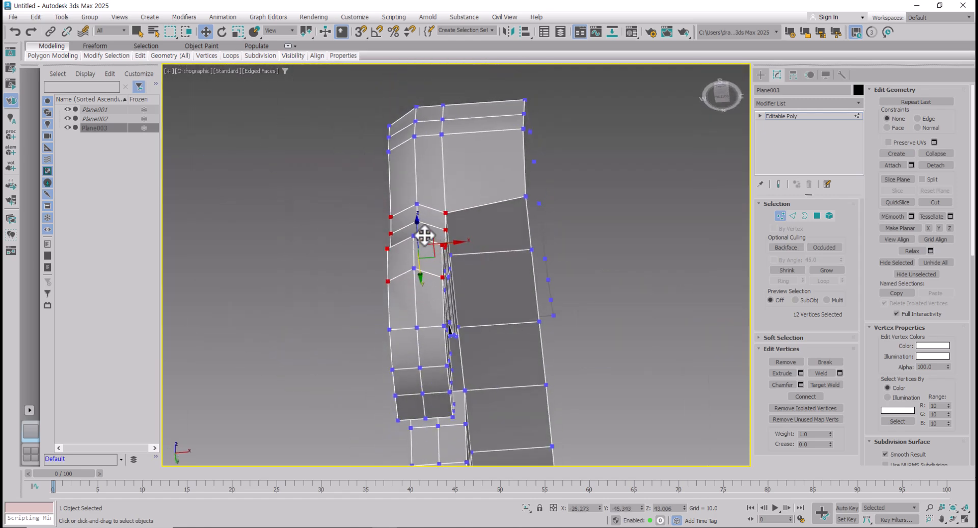
left_click_drag(423, 273, 421, 270)
Step: Move the twelve vertices along both side edges of the hind leg's front backward by about 3.7 units
middle_click_drag(423, 222, 512, 323, "alt")
middle_click_drag(321, 237, 338, 248)
left_click(274, 187)
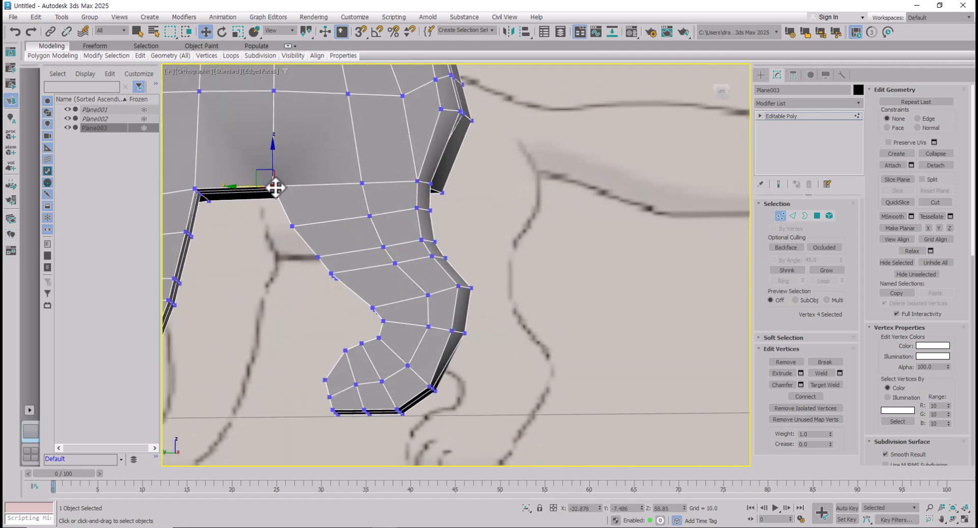
left_click(292, 225, "ctrl")
left_click(318, 256, "ctrl")
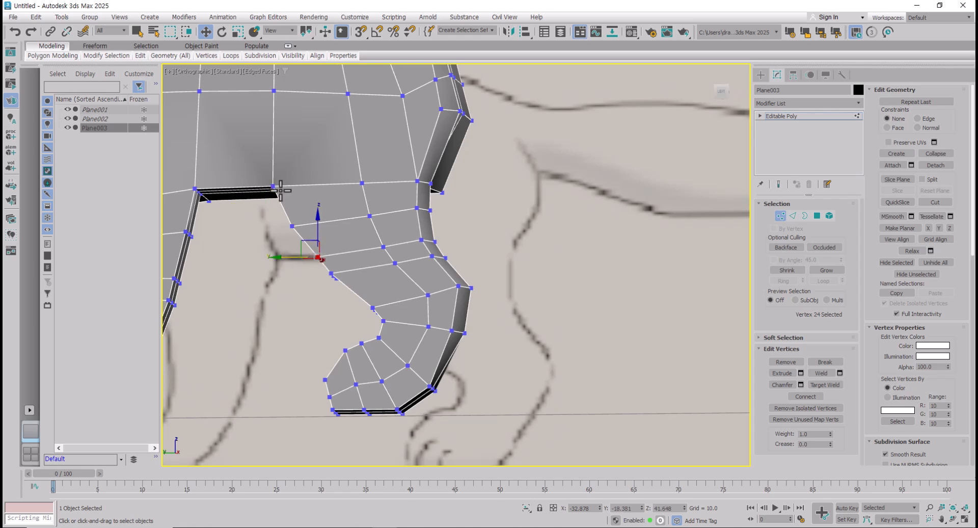
left_click(335, 273, "ctrl")
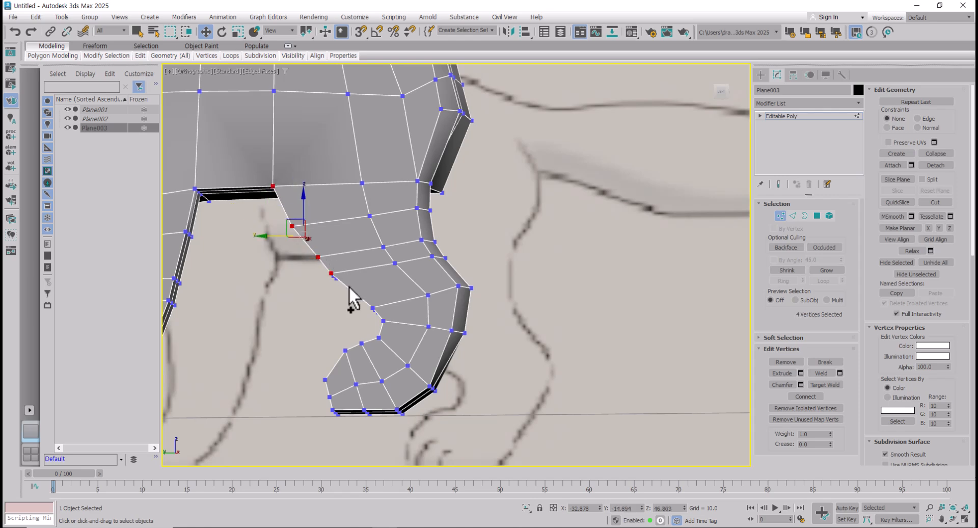
middle_click_drag(351, 292, 401, 285, "alt")
left_click(364, 316, "ctrl")
left_click(373, 329, "ctrl")
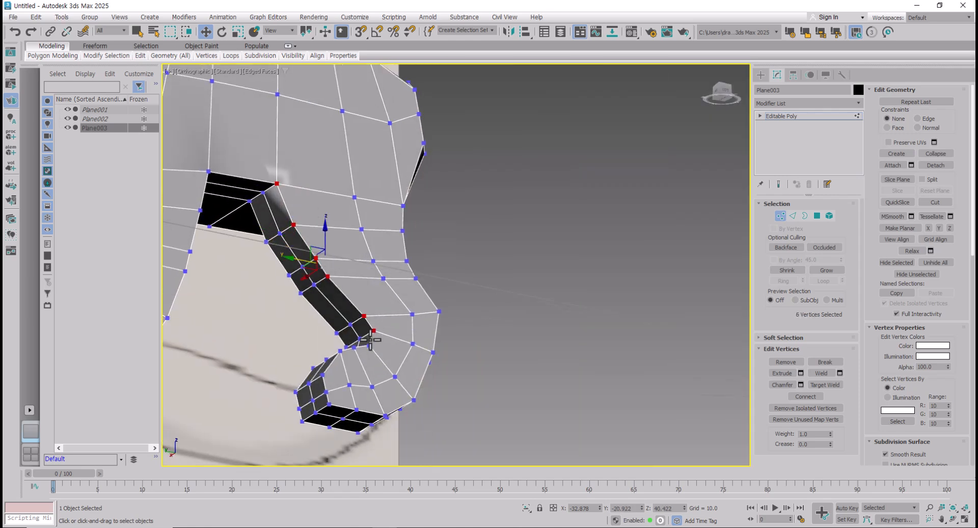
middle_click_drag(371, 340, 463, 323, "alt")
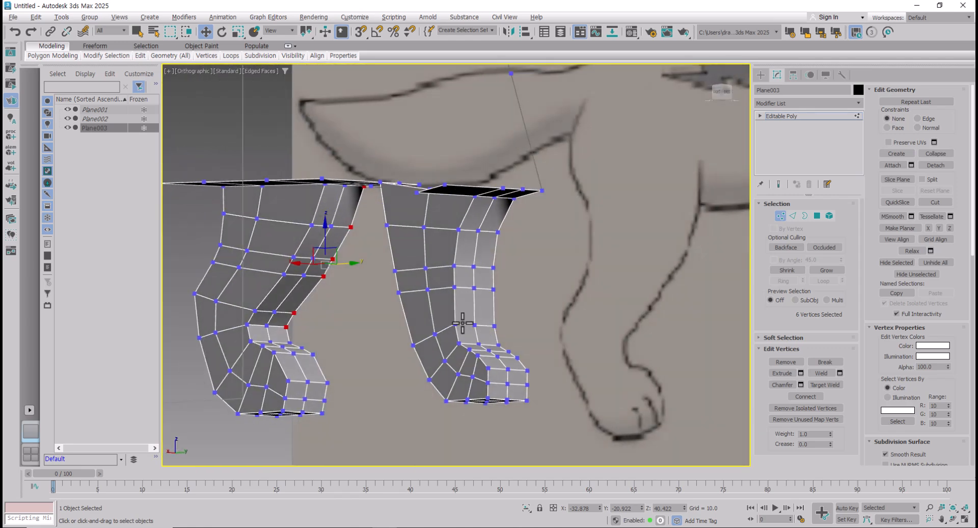
left_click(253, 312, "ctrl")
left_click(248, 326, "ctrl")
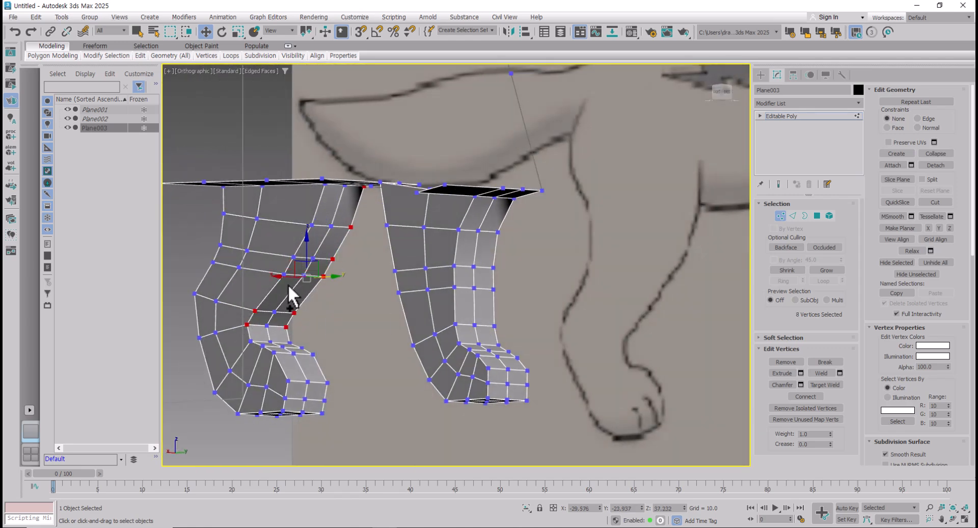
left_click(292, 257, "ctrl")
left_click(312, 226, "ctrl")
middle_click_drag(312, 225, 349, 245, "alt")
left_click(335, 173, "ctrl")
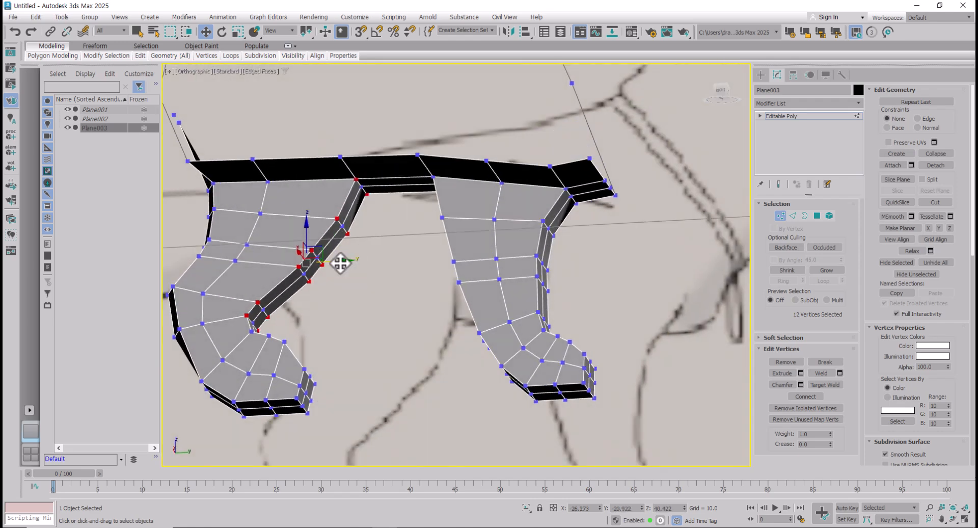
left_click_drag(343, 261, 330, 263)
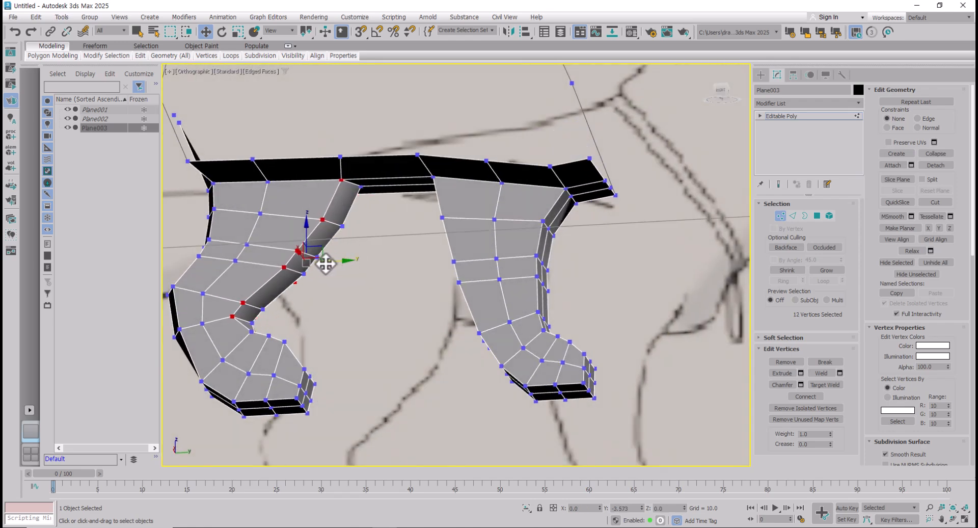
Step: Move the vertices along both side edges of the front leg's back slightly forward, excluding the stray vertex at the chest
middle_click_drag(323, 261, 532, 274, "alt")
scroll(362, 316, "up", 2)
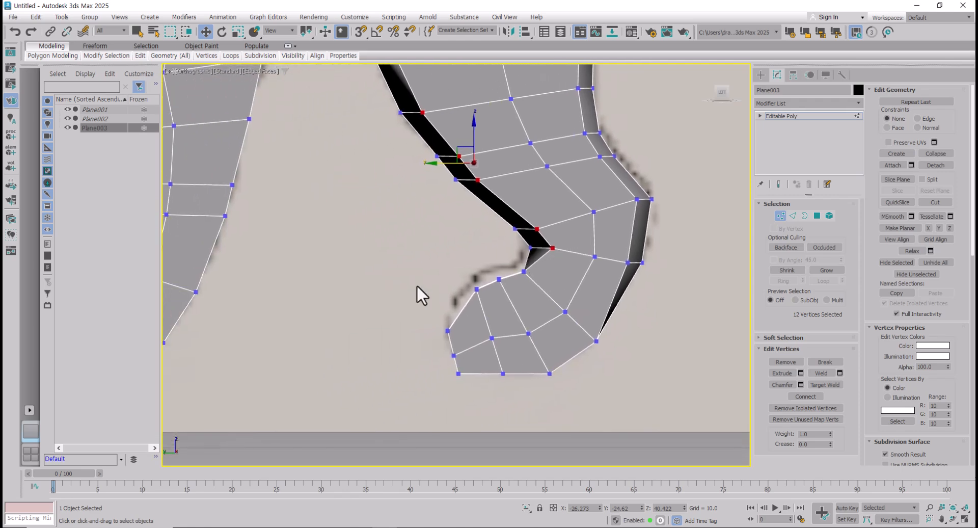
scroll(410, 283, "down", 2)
middle_click_drag(389, 276, 509, 352)
left_click(419, 244)
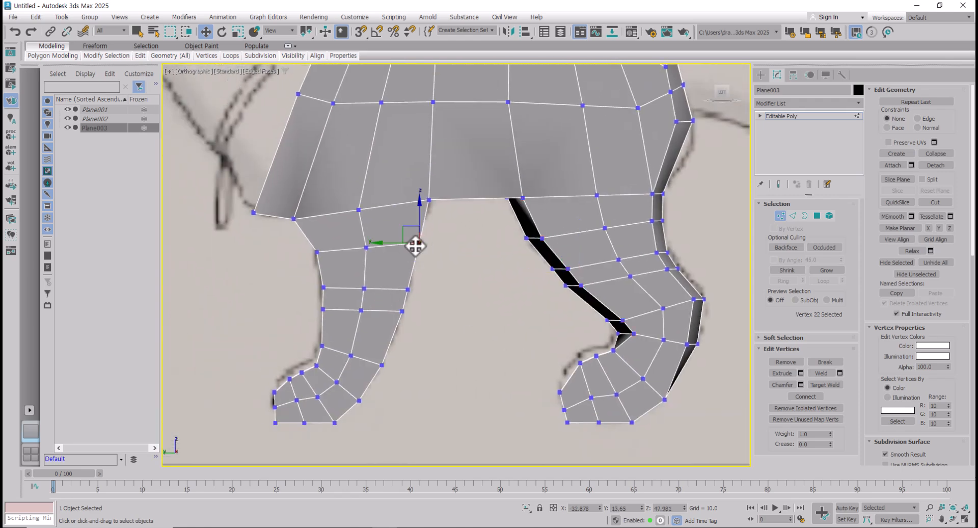
left_click(408, 290, "ctrl")
left_click(403, 310, "ctrl")
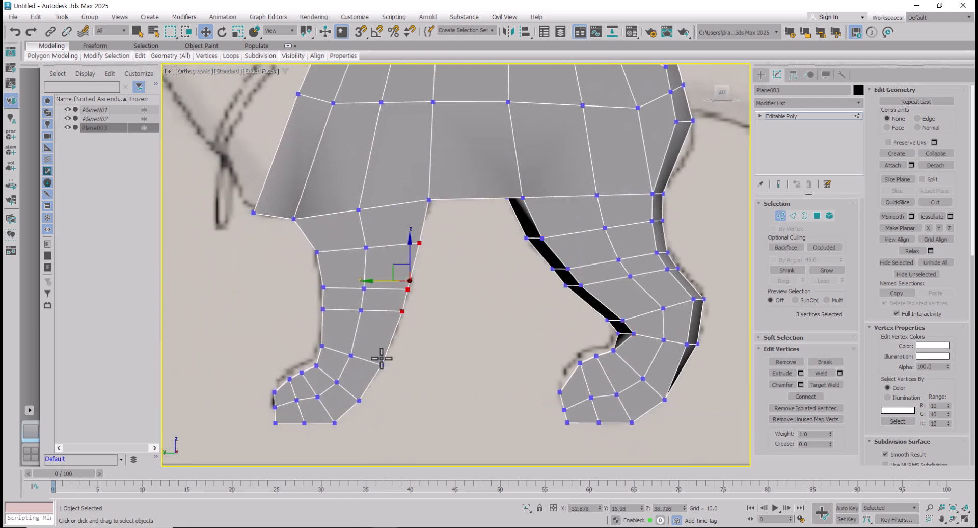
left_click(382, 364, "ctrl")
middle_click_drag(393, 373, 347, 355, "alt")
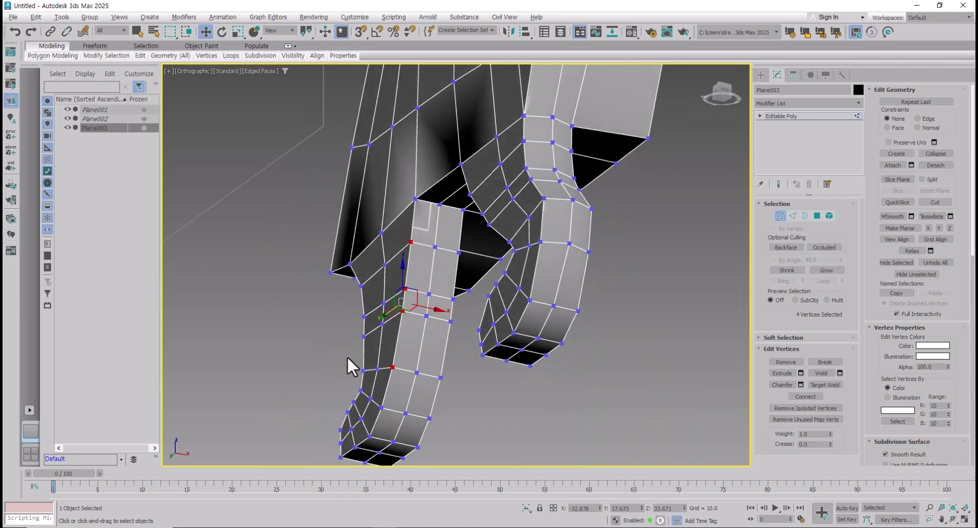
left_click(458, 252, "ctrl")
left_click(450, 321, "ctrl")
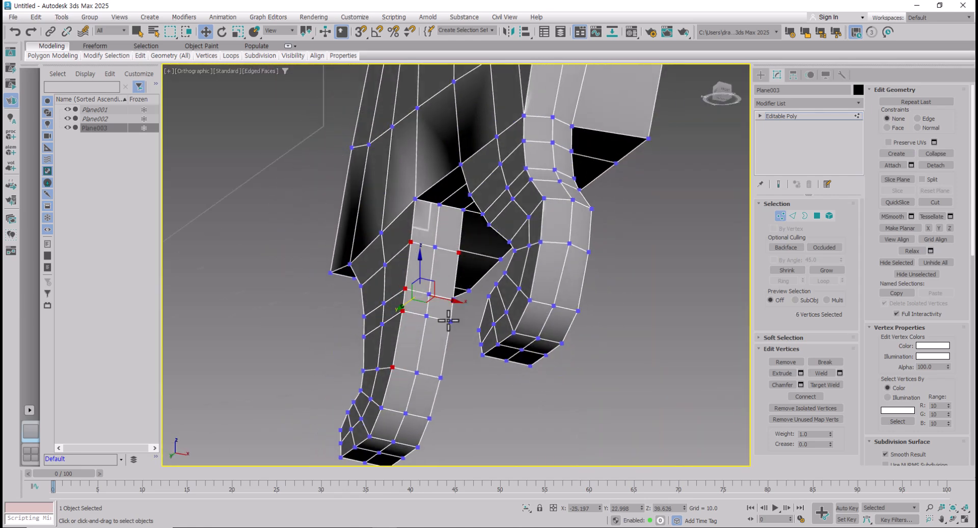
left_click(426, 316, "ctrl")
left_click(439, 378, "ctrl")
key("shift+z")
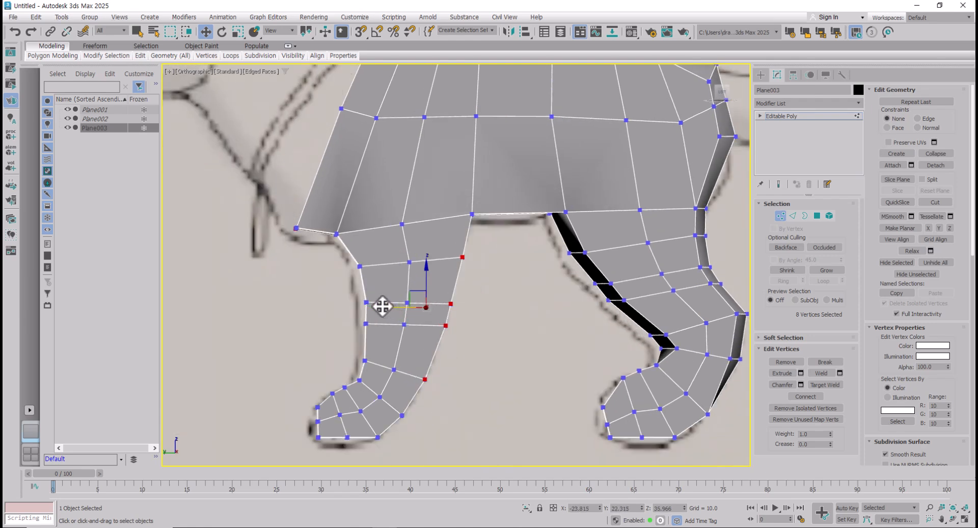
left_click(296, 228, "alt")
left_click_drag(432, 317, 404, 319)
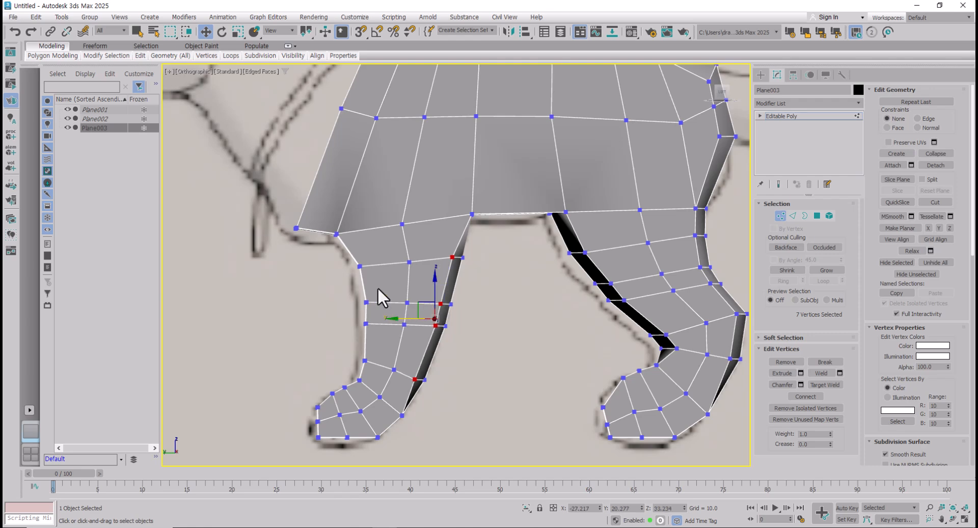
Step: Move the outer and inner vertices where the front leg's back edge meets the belly slightly forward
left_click(473, 215)
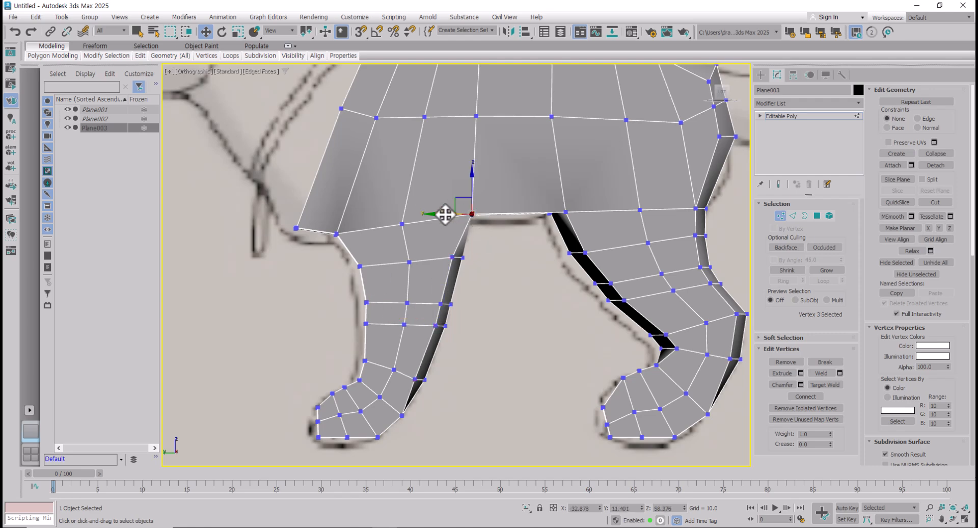
middle_click_drag(443, 211, 482, 231, "alt")
left_click(517, 230, "ctrl")
middle_click_drag(497, 270, 519, 266, "alt")
left_click_drag(460, 222, 432, 222)
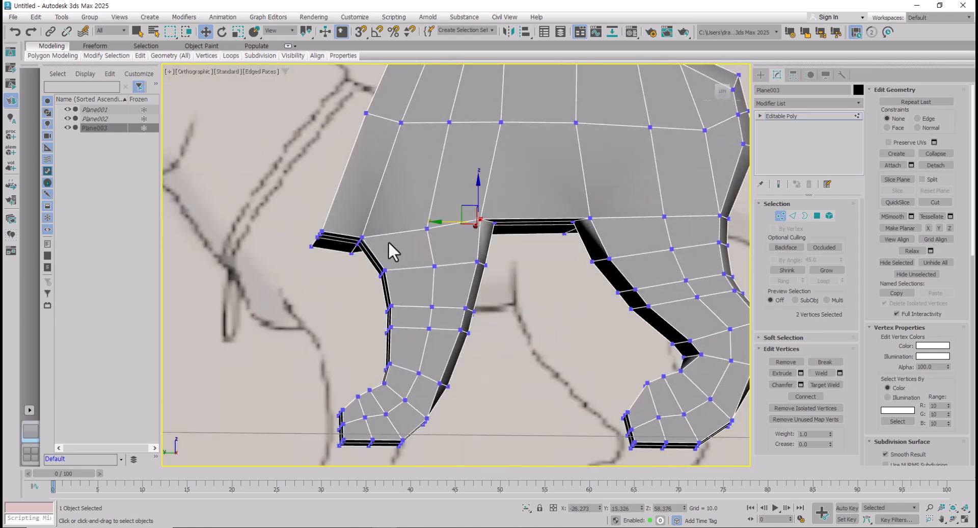
Step: Move the twelve vertices along both side edges of the front leg's front backward by about 1.6 units
left_click(361, 236)
left_click(385, 270, "ctrl")
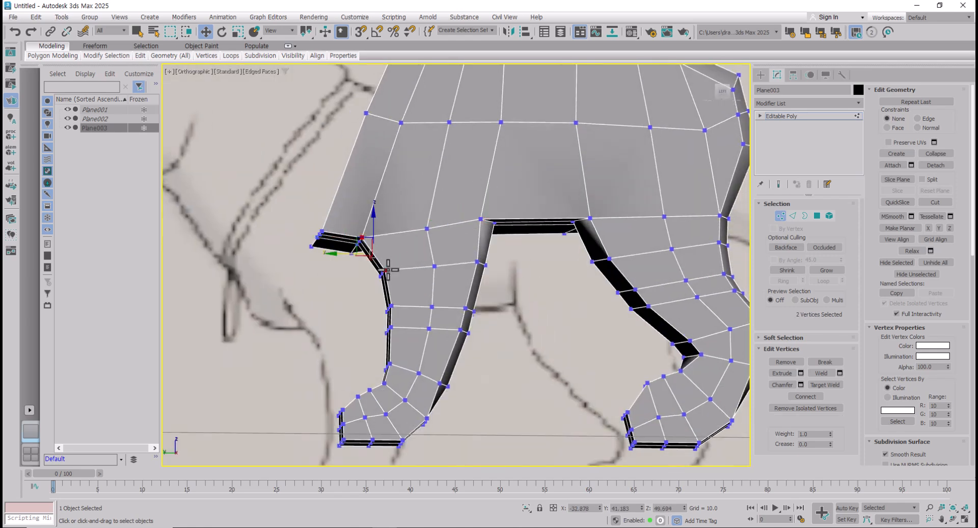
left_click(391, 306, "ctrl")
left_click(391, 327, "ctrl")
left_click(390, 363, "ctrl")
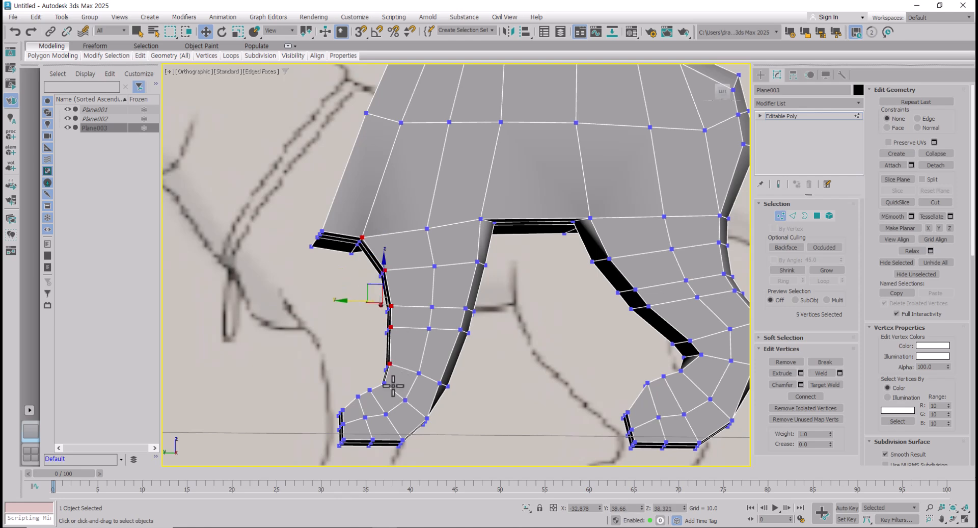
left_click(386, 384, "ctrl")
middle_click_drag(387, 385, 491, 387, "alt")
left_click(327, 386, "ctrl")
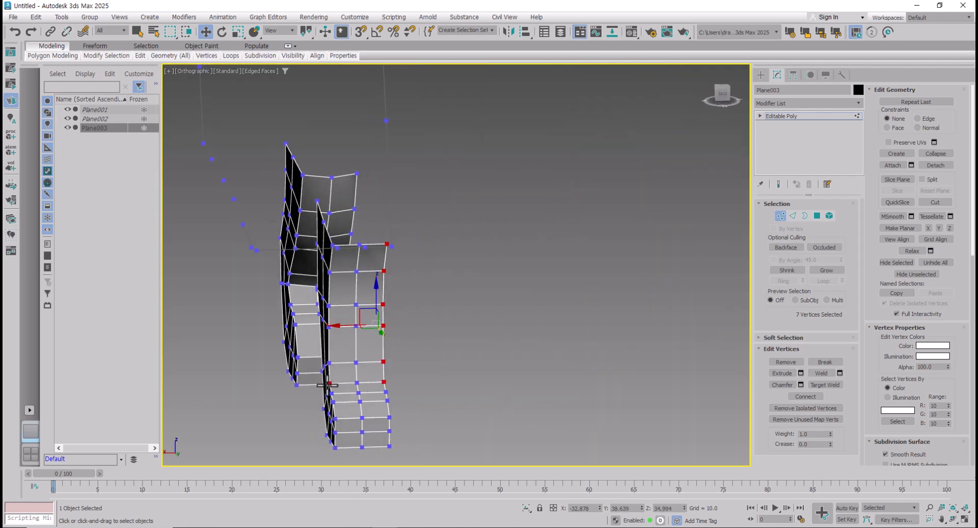
middle_click_drag(350, 378, 391, 378, "alt")
left_click(339, 368, "ctrl")
left_click(337, 333, "ctrl")
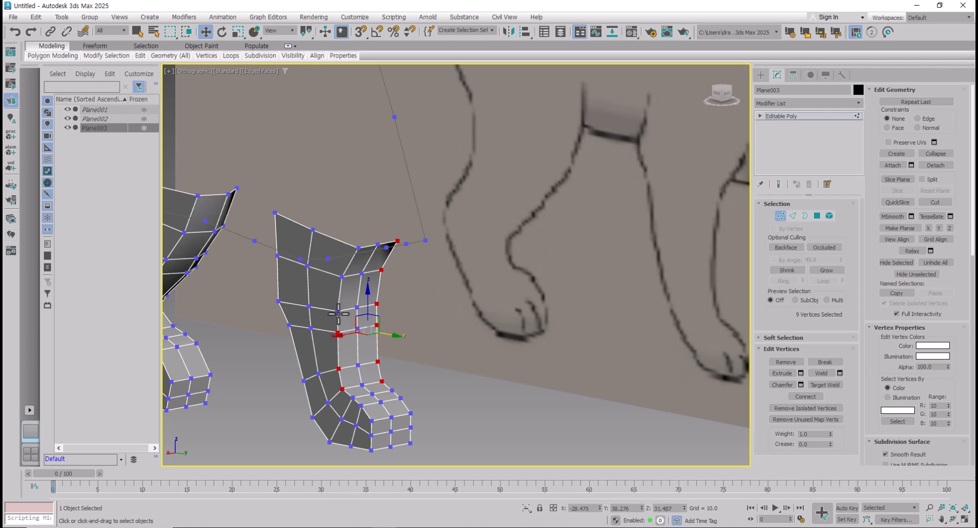
left_click(337, 311, "ctrl")
left_click(342, 276, "ctrl")
left_click(358, 248, "ctrl")
middle_click_drag(361, 247, 395, 295, "alt")
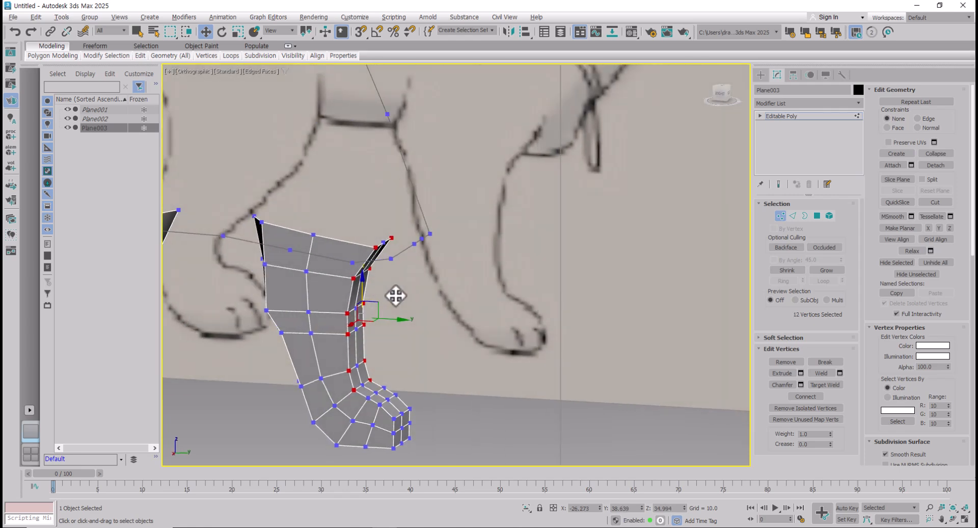
left_click_drag(401, 323, 386, 323)
Step: Move the single inner vertex partway up the front leg's back edge slightly forward
middle_click_drag(386, 323, 381, 333, "alt")
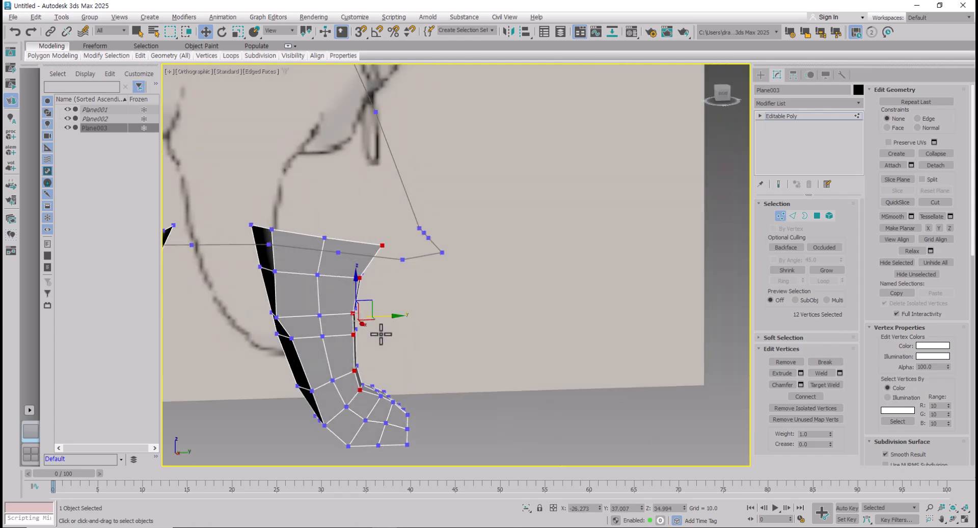
left_click(275, 319)
mouse_move(304, 326)
middle_mouse_down("alt")
mouse_move(371, 293)
mouse_move(360, 262)
mouse_move(304, 286)
mouse_move(300, 315)
middle_mouse_up("alt")
left_click_drag(307, 315, 314, 316)
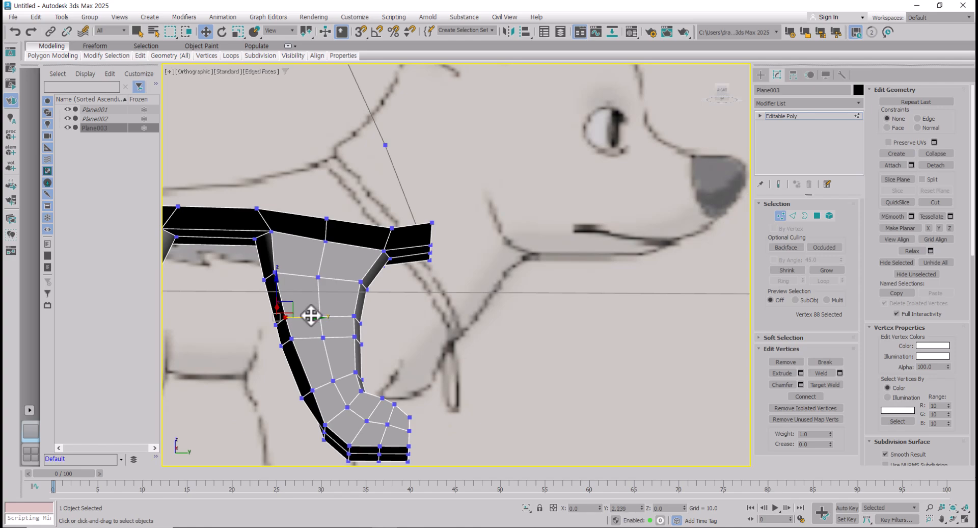
Step: Move the outer and inner heel vertices at the back of the front paw forward by about 1.6 units
middle_click_drag(309, 315, 355, 336, "alt")
scroll(350, 326, "up", 3)
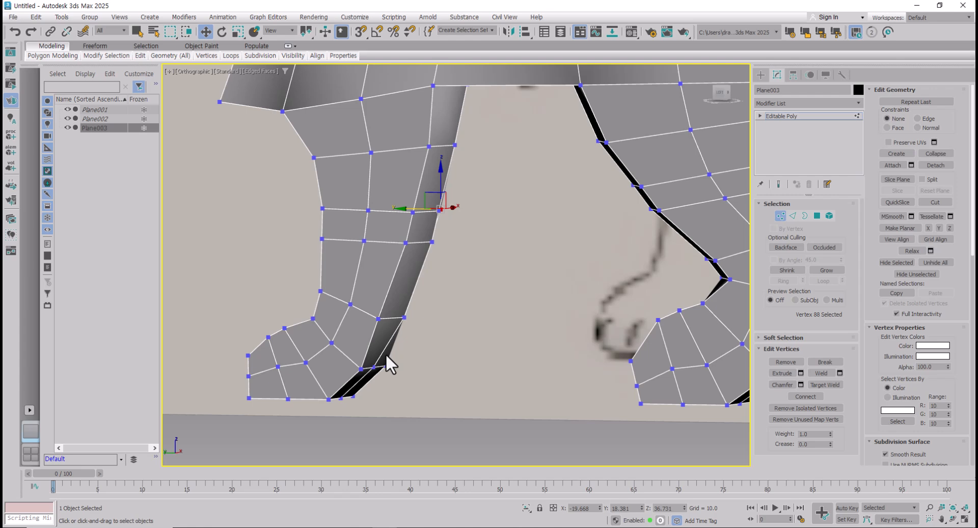
key("l")
scroll(406, 224, "up", 3)
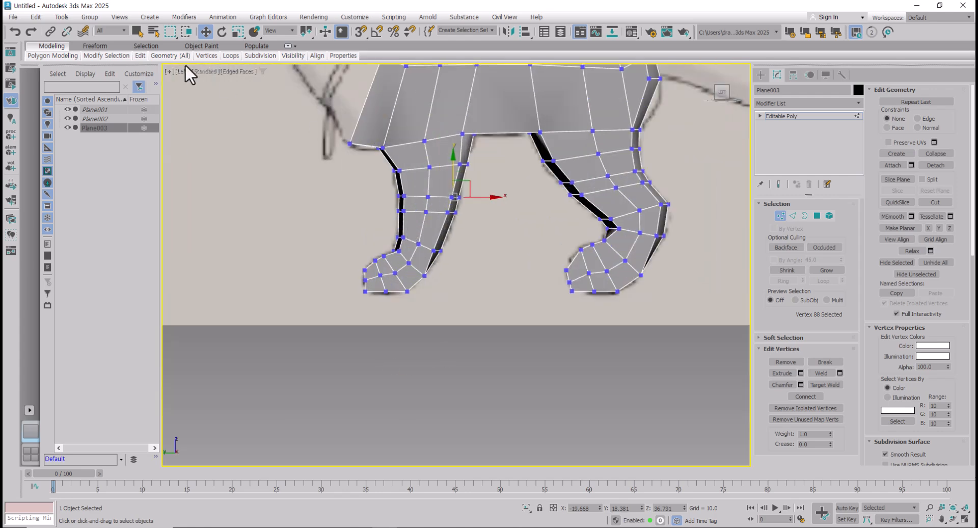
scroll(440, 232, "up", 4)
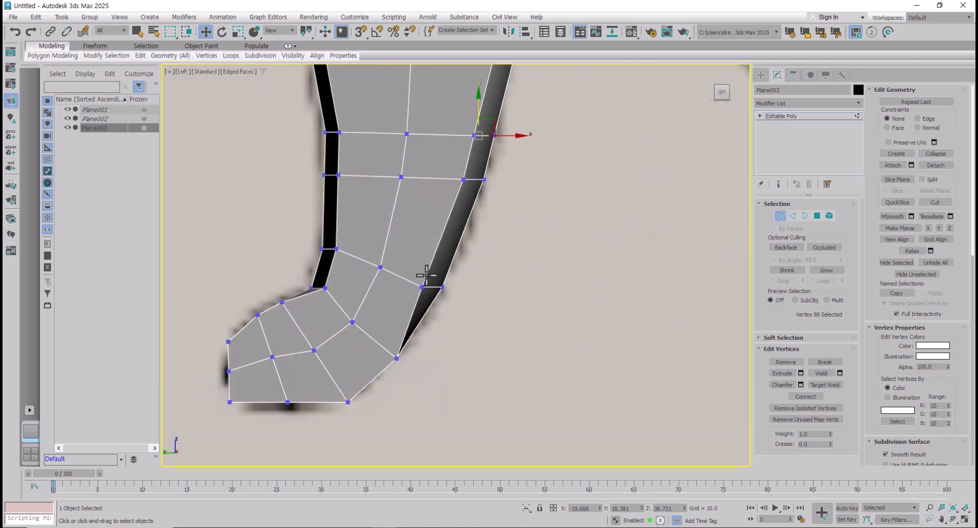
left_click(399, 357)
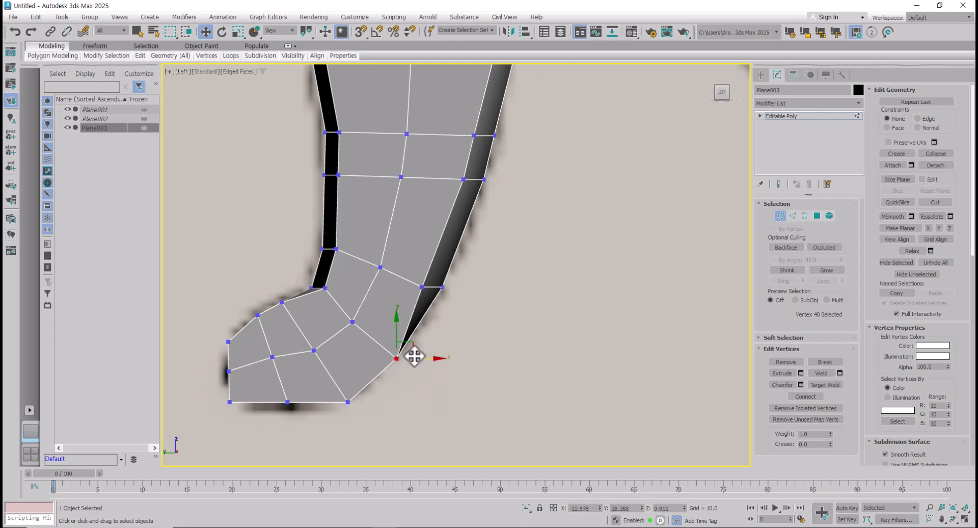
middle_click_drag(450, 359, 412, 360, "alt")
left_click(463, 349, "ctrl")
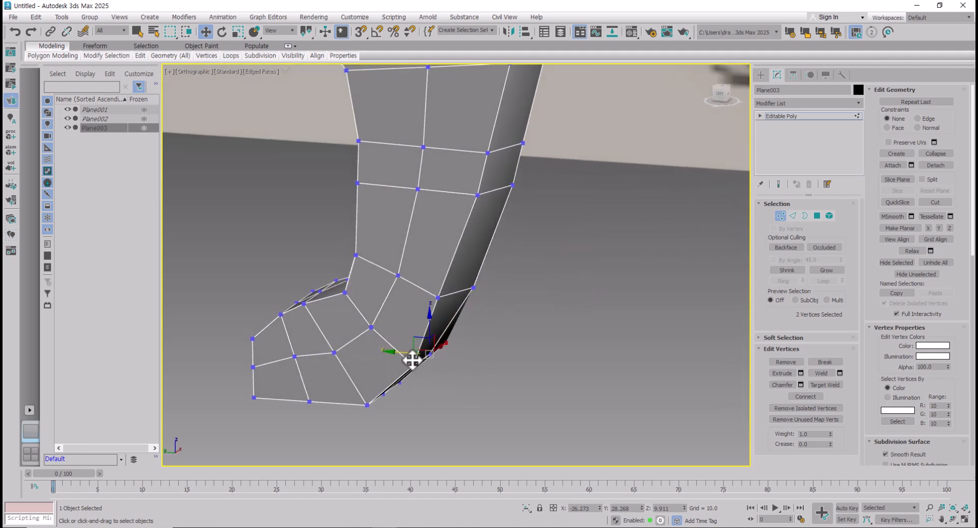
left_click_drag(404, 349, 389, 352)
Step: Move the six vertices along both side edges of the front paw's top slightly down and backward
middle_click_drag(388, 352, 383, 326, "alt")
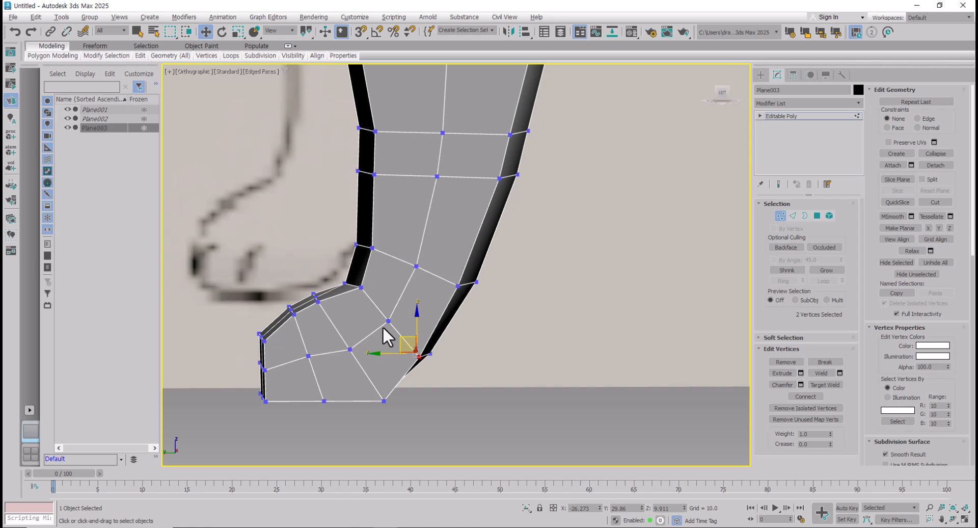
left_click(357, 287)
middle_click_drag(329, 313, 393, 312, "alt")
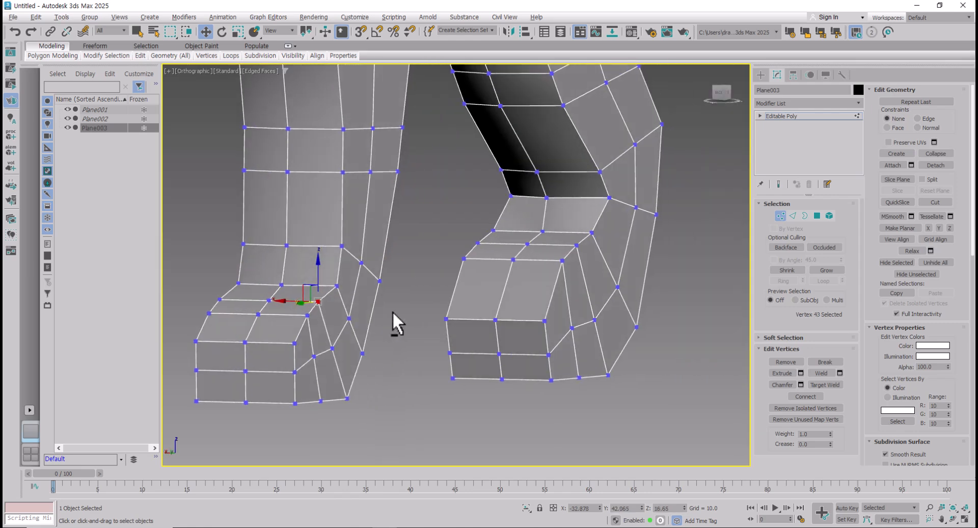
left_click(221, 299, "ctrl")
middle_click_drag(225, 299, 302, 315, "alt")
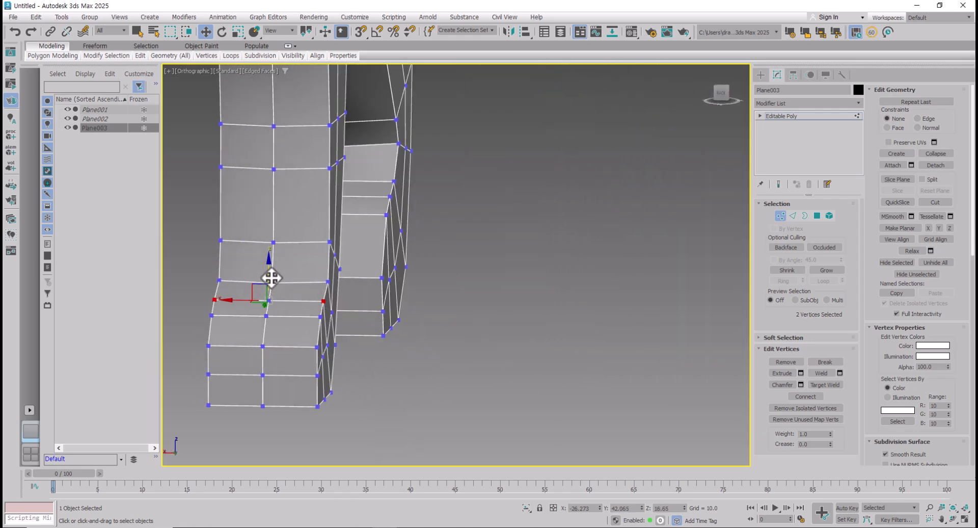
left_click_drag(271, 278, 268, 283)
key("ctrl+z")
left_click(211, 315, "ctrl")
left_click(320, 317, "ctrl")
left_click(317, 347, "ctrl")
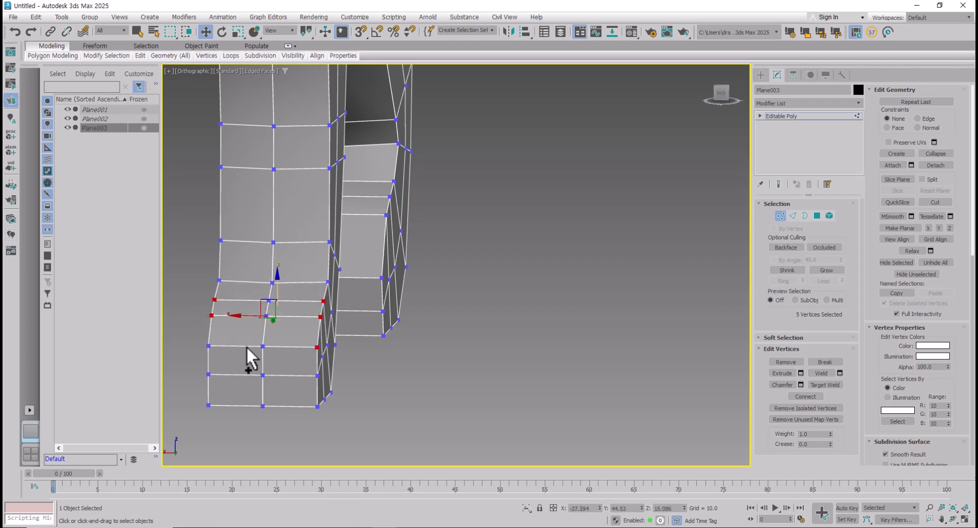
left_click(208, 346, "ctrl")
left_click_drag(267, 297, 268, 306)
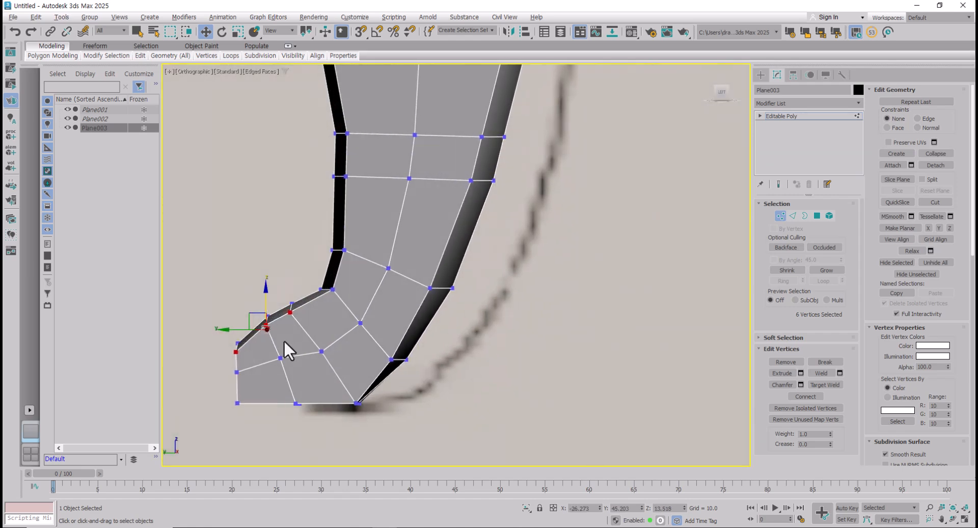
left_click_drag(257, 312, 267, 313)
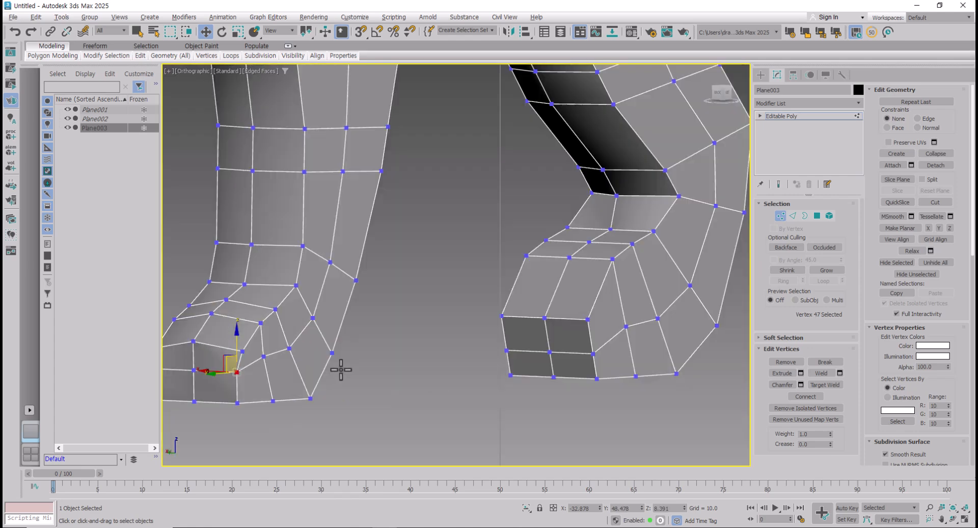
Step: Move the outer and inner vertices at the middle and bottom of the front paw's toe face slightly backward
middle_click_drag(341, 369, 443, 365, "alt")
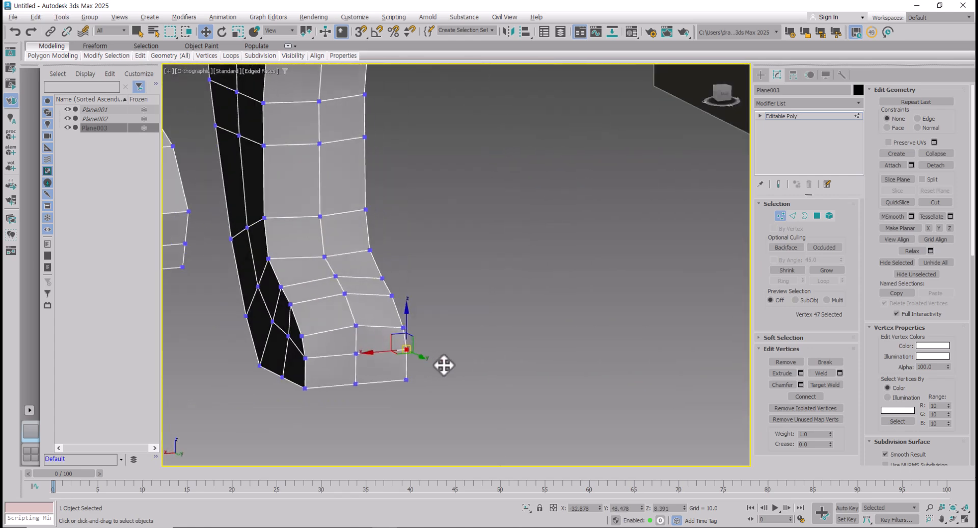
left_click(311, 360, "ctrl")
middle_click_drag(313, 360, 389, 358, "alt")
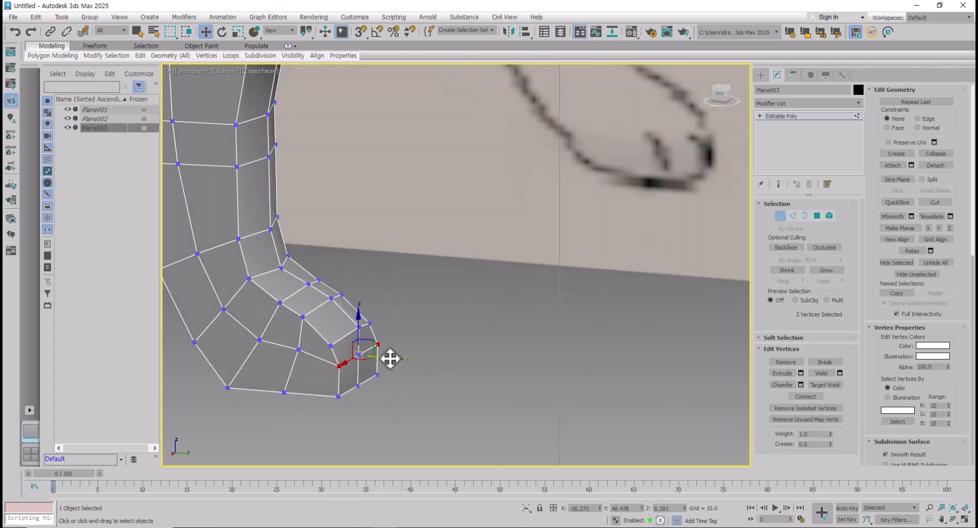
left_click_drag(389, 358, 371, 389)
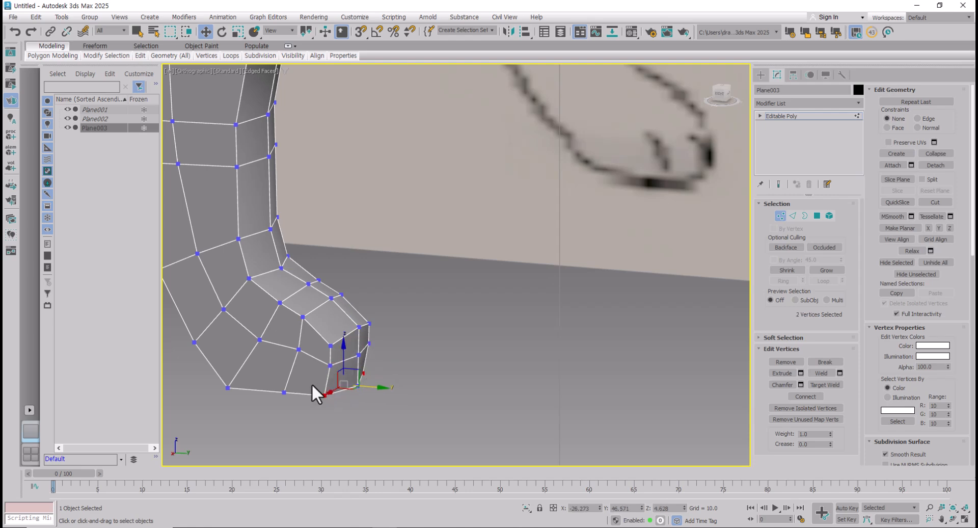
Step: Move the six vertices along both side edges of the hind paw's top slightly straight down
middle_click_drag(313, 393, 229, 338, "alt")
scroll(501, 358, "down", 1)
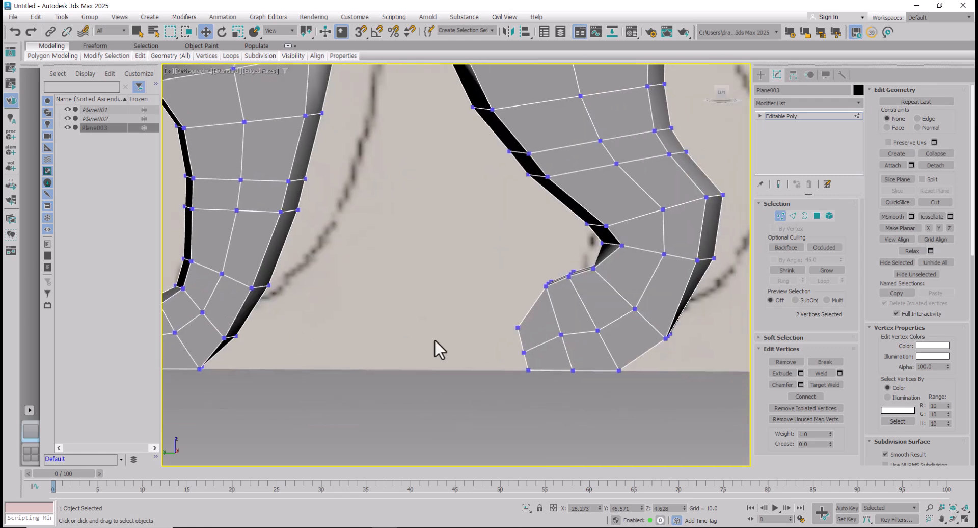
middle_click_drag(434, 338, 234, 357)
scroll(451, 317, "up", 2)
middle_click_drag(451, 317, 466, 328, "alt")
left_click(447, 265)
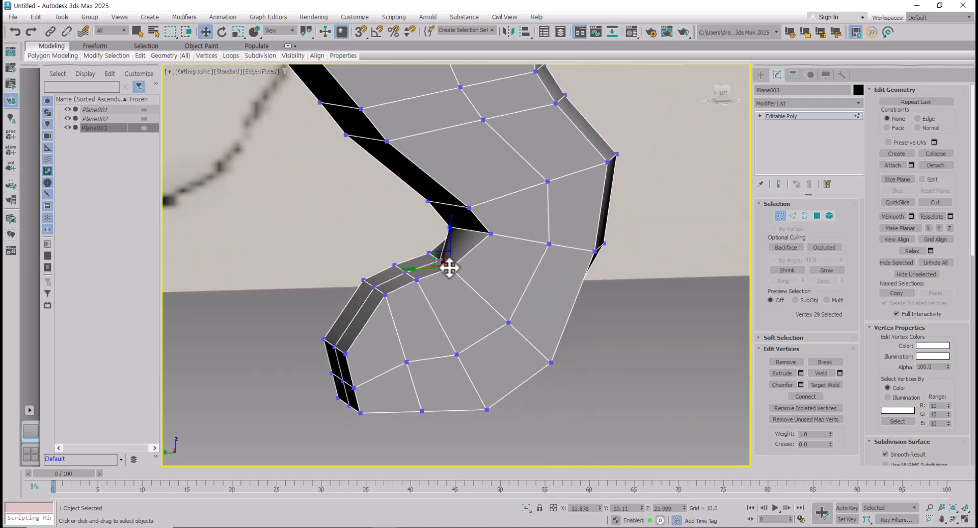
left_click(429, 252, "ctrl")
middle_click_drag(415, 292, 467, 309, "alt")
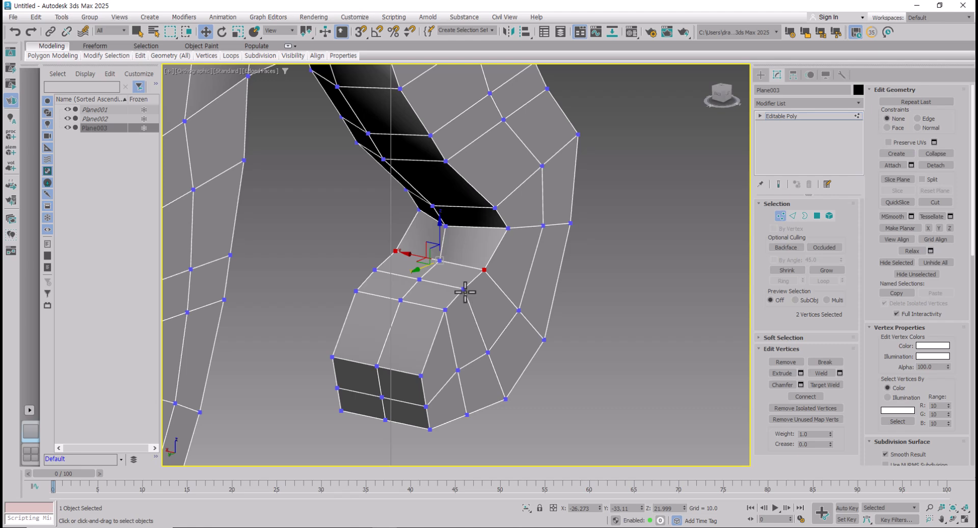
left_click(463, 288, "ctrl")
left_click(445, 309, "ctrl")
left_click(356, 291, "ctrl")
left_click(375, 270, "ctrl")
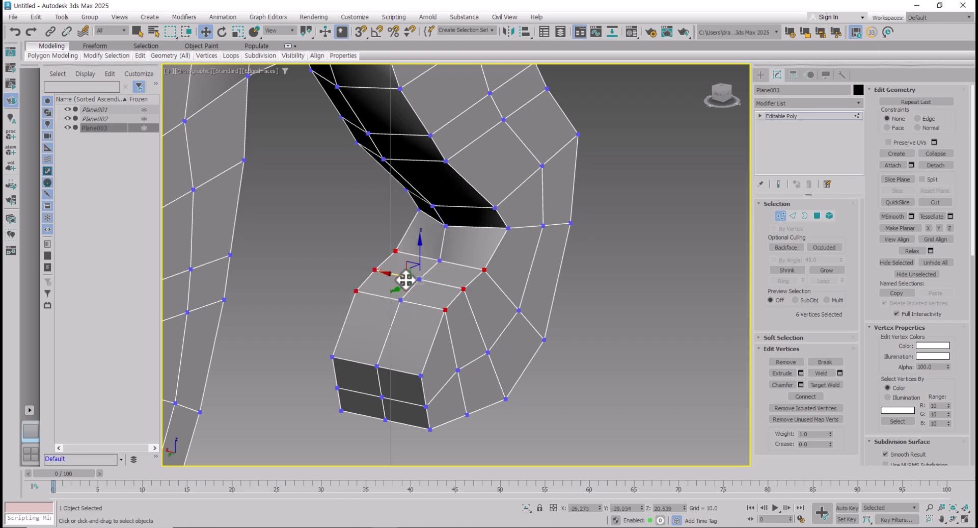
middle_click_drag(405, 279, 415, 251, "alt")
left_click_drag(416, 253, 424, 269)
Step: Move the six vertices along both side edges of the hind paw's toe face slightly backward
middle_click_drag(423, 278, 377, 359, "alt")
left_click(364, 358)
left_click(372, 393, "ctrl")
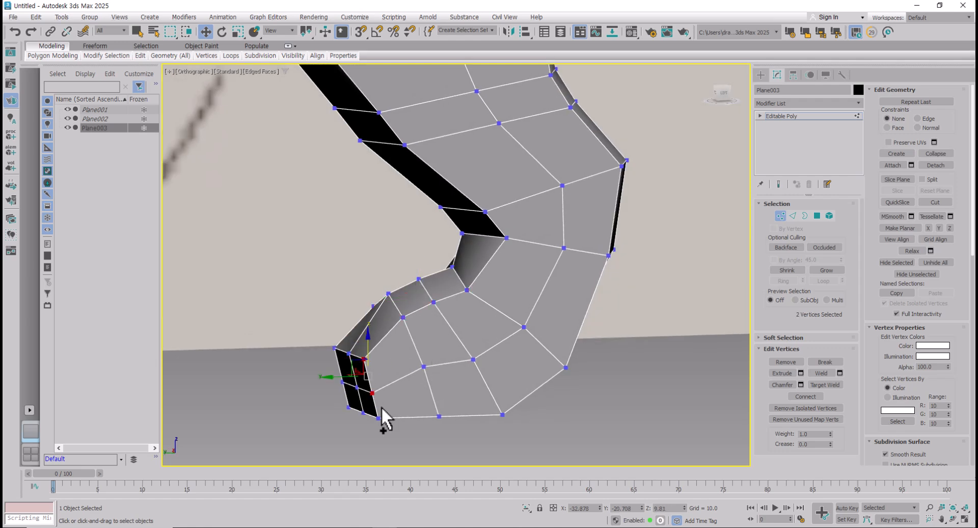
left_click(379, 416, "ctrl")
left_click(349, 407, "ctrl")
left_click(343, 382, "ctrl")
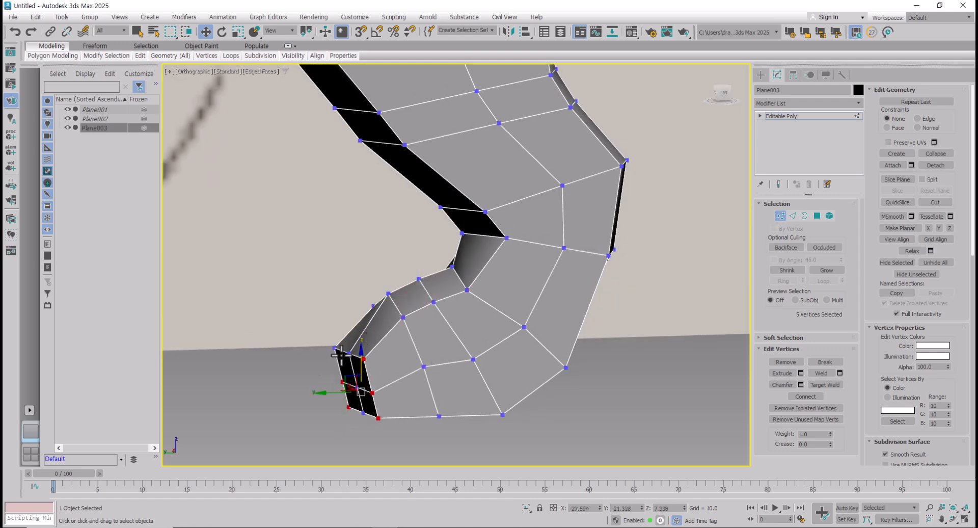
left_click(335, 348, "ctrl")
middle_click_drag(364, 366, 347, 390, "alt")
left_click_drag(327, 389, 340, 383)
Step: Move the outer and inner heel vertices at the back of the hind paw slightly forward
middle_click_drag(399, 398, 387, 387, "alt")
key("l")
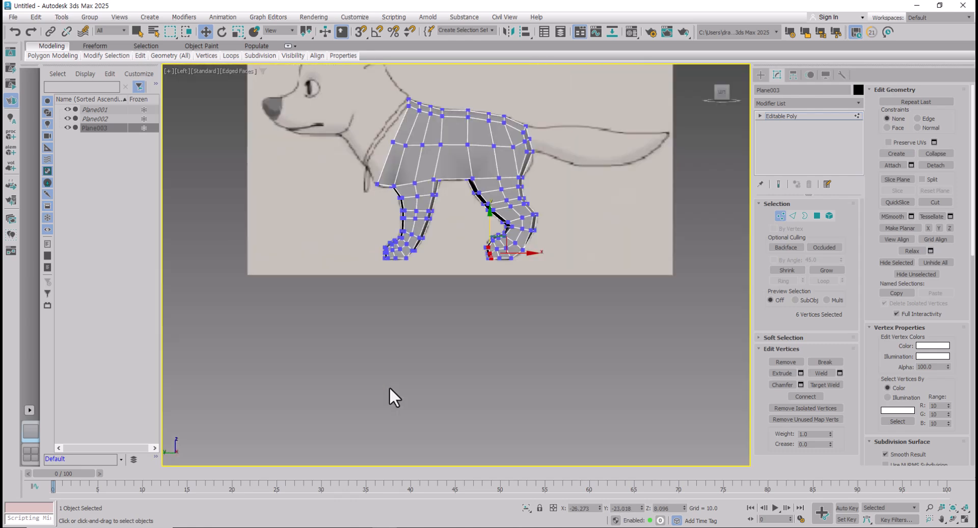
scroll(533, 225, "up", 6)
scroll(472, 336, "up", 2)
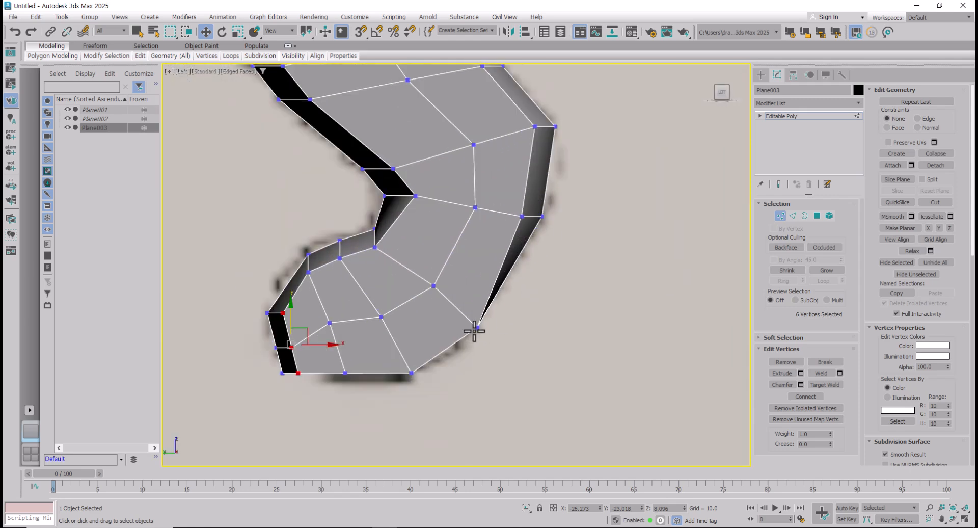
left_click(474, 324)
middle_click_drag(504, 350, 456, 346, "alt")
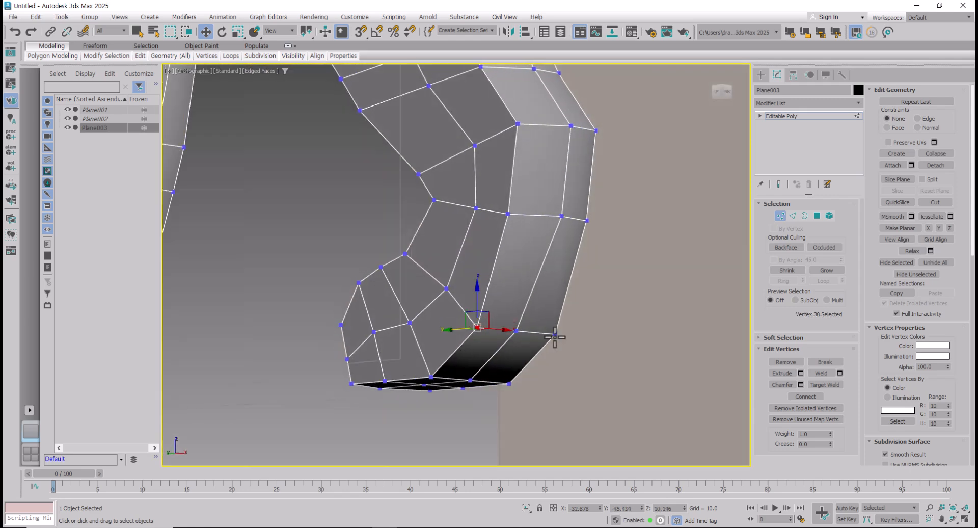
left_click(554, 338, "ctrl")
middle_click_drag(530, 341, 563, 349, "alt")
left_click_drag(490, 331, 476, 330)
Step: Select the 58 vertices of the front and hind paws and scale them slightly wider along the X axis
middle_click_drag(474, 331, 600, 412, "alt")
left_click_drag(360, 231, 360, 231)
middle_click_drag(360, 231, 573, 418, "alt")
left_click_drag(422, 336, 421, 331, "ctrl")
middle_click_drag(421, 331, 405, 311, "alt")
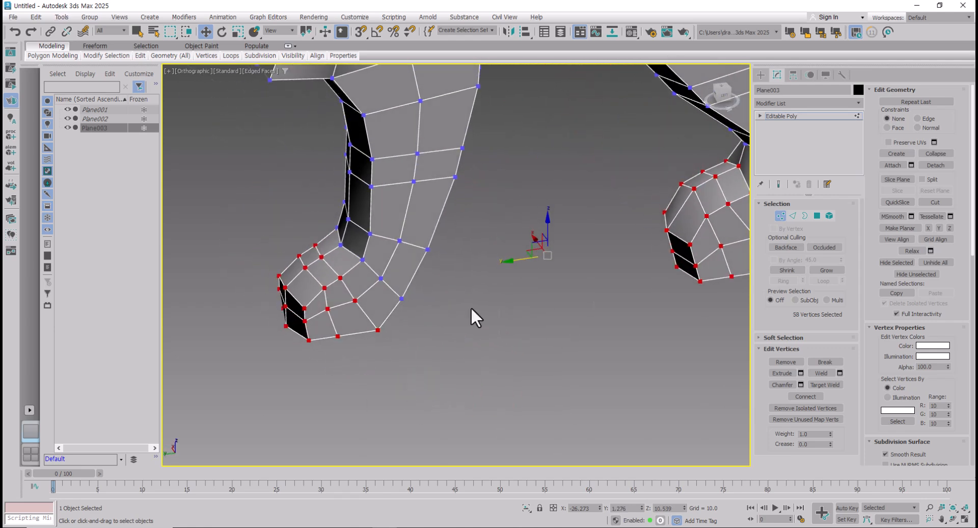
scroll(472, 304, "down", 3)
middle_click_drag(472, 304, 441, 316)
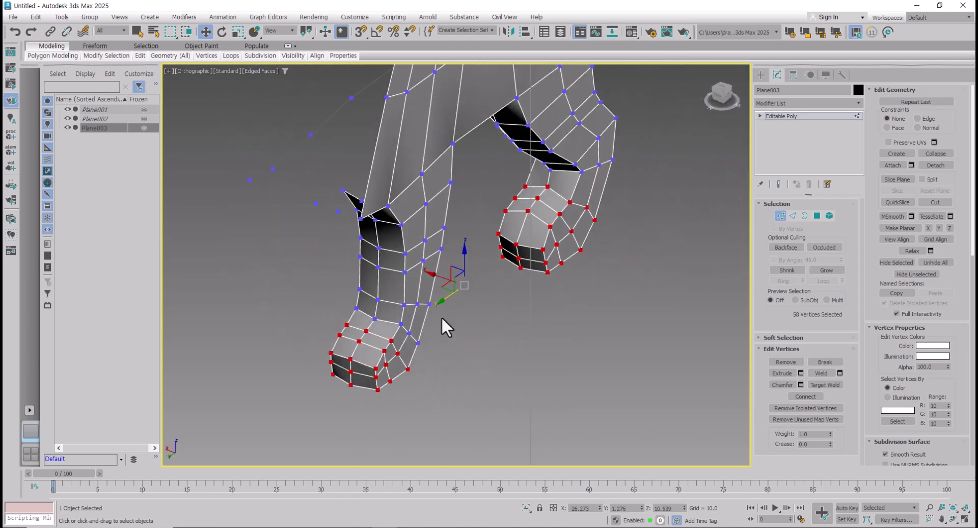
key("r")
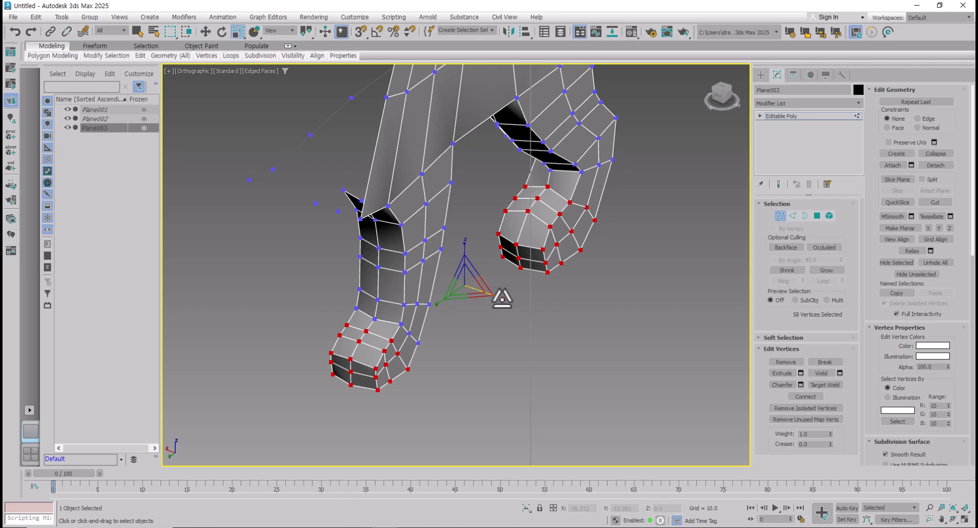
left_click_drag(501, 297, 506, 298)
left_click(591, 327)
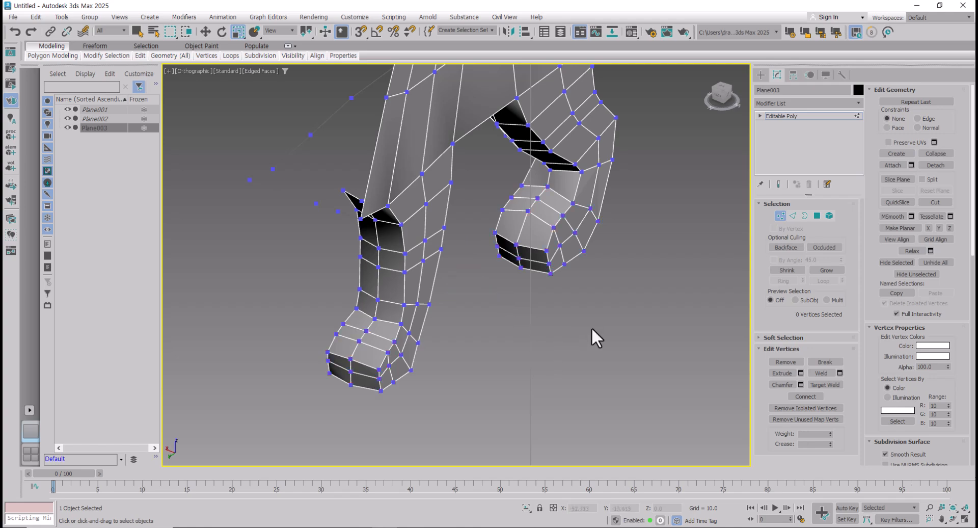
Step: Select the nine vertices running down the middle of the hind leg's outer side from the hip to the paw
middle_click_drag(592, 327, 365, 354, "alt")
left_click(403, 173)
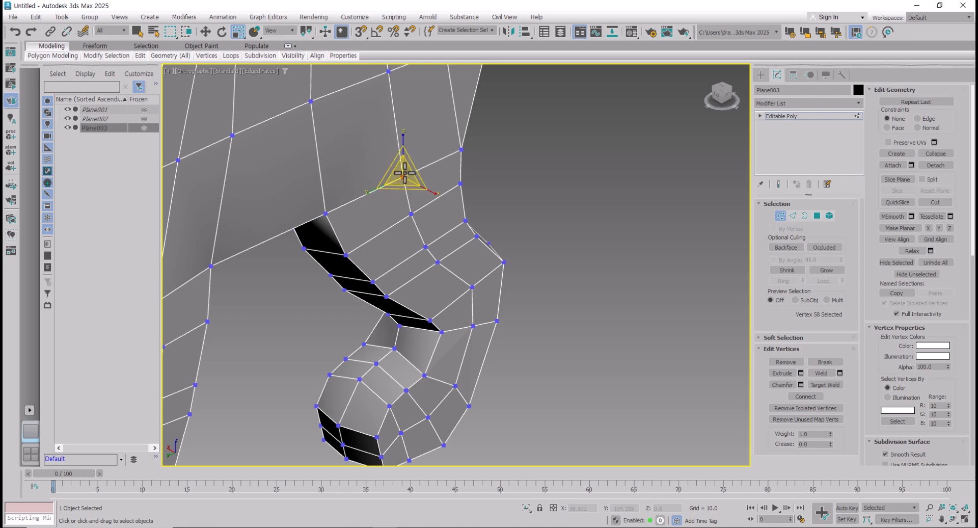
left_click(412, 212, "ctrl")
left_click(426, 247, "ctrl")
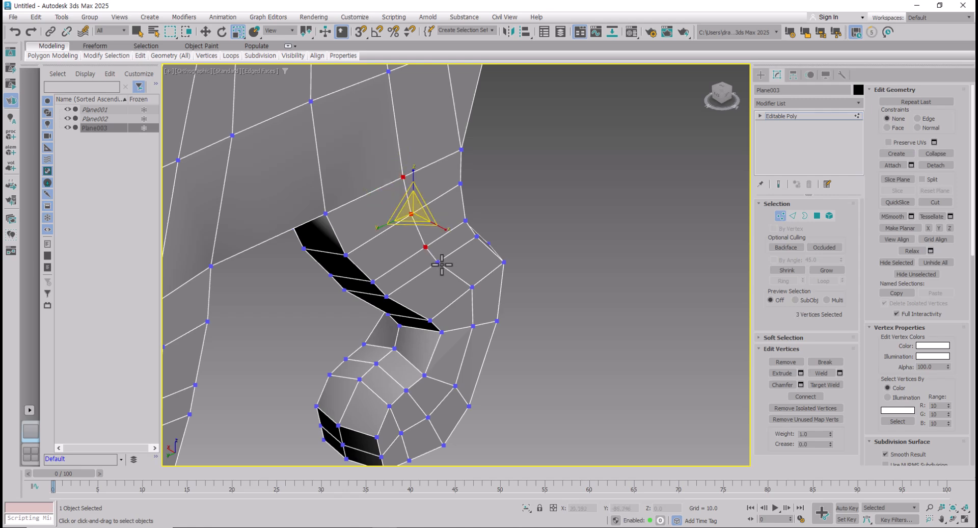
left_click(440, 263, "ctrl")
left_click(472, 286, "ctrl")
left_click(472, 325, "ctrl")
left_click(457, 389, "ctrl")
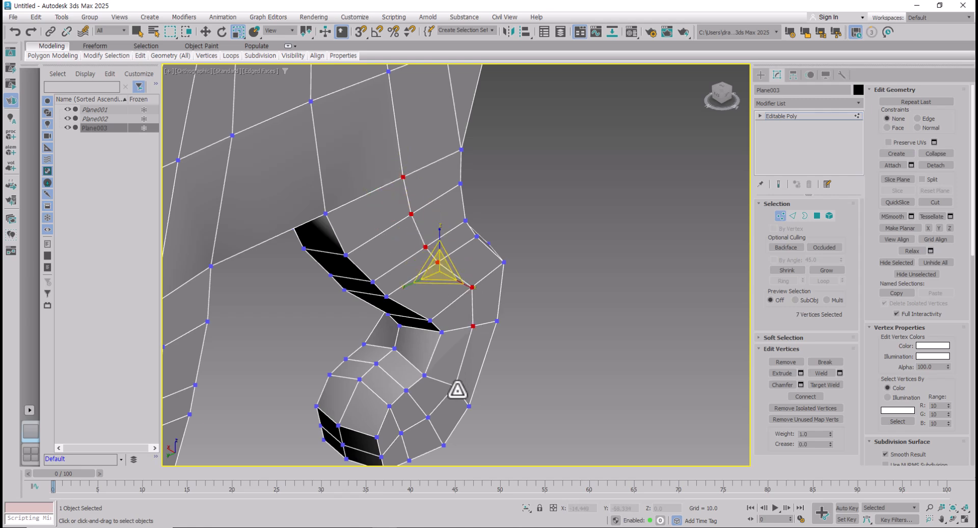
left_click(426, 418, "ctrl")
left_click(402, 433, "ctrl")
Step: Add the matching column of vertices down the middle of the hind leg's inner side to the selection
middle_click_drag(441, 403, 523, 367, "alt")
left_click(384, 184, "ctrl")
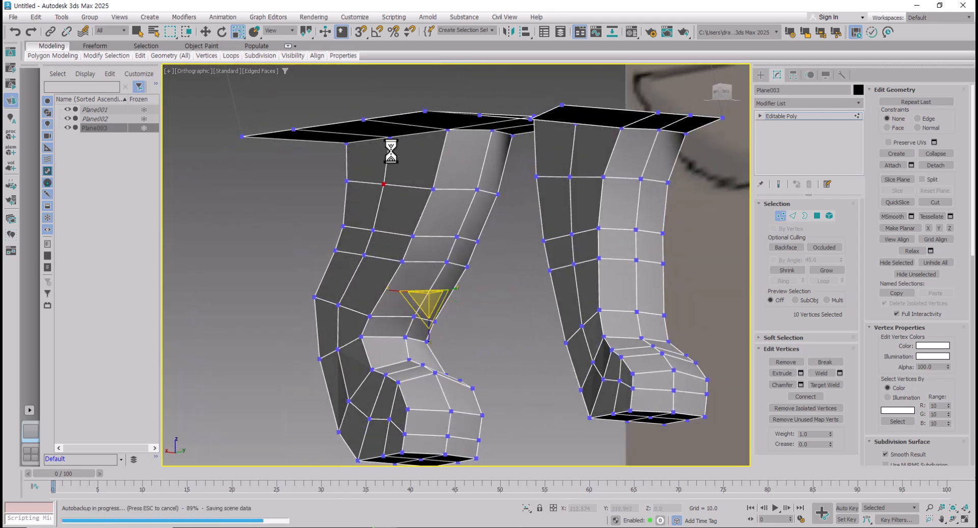
left_click(390, 137, "ctrl")
key("w")
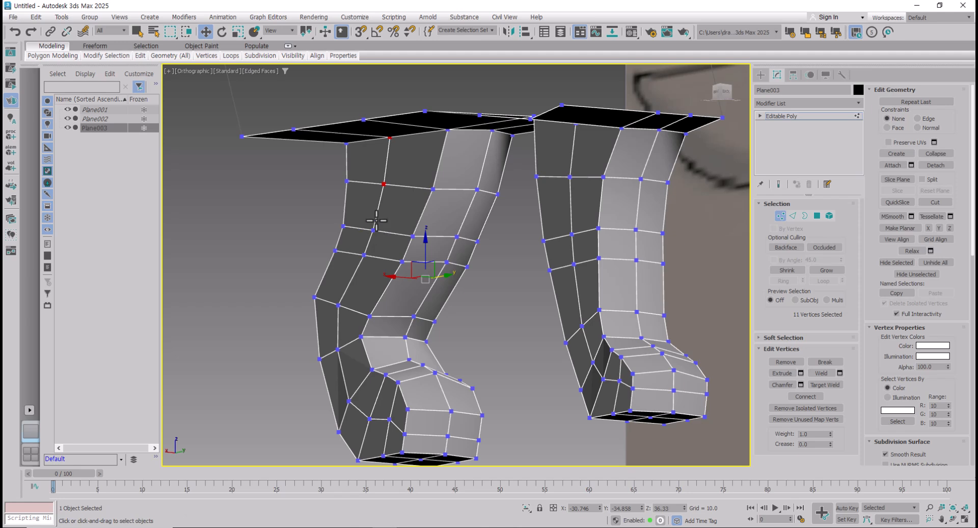
middle_click_drag(378, 224, 377, 218, "alt")
left_click(370, 225, "ctrl")
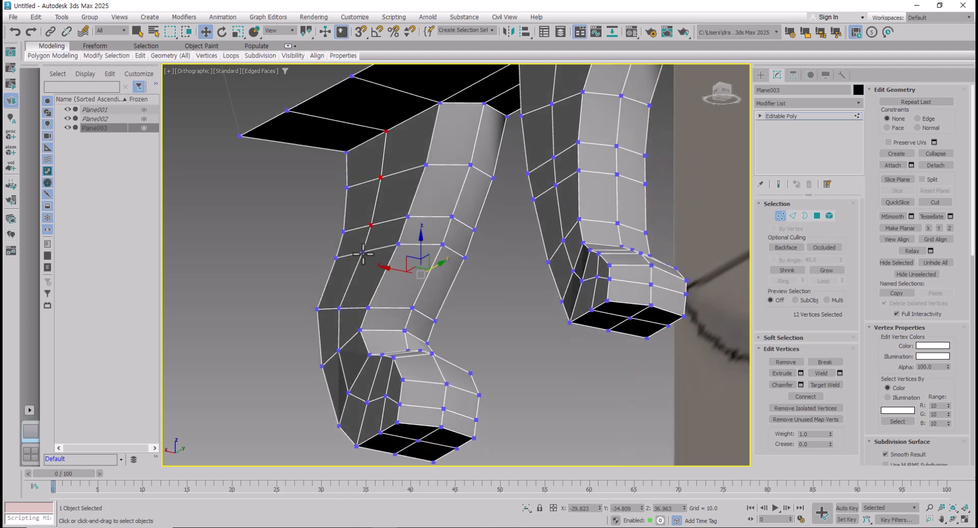
left_click(362, 251, "ctrl")
left_click(339, 307, "ctrl")
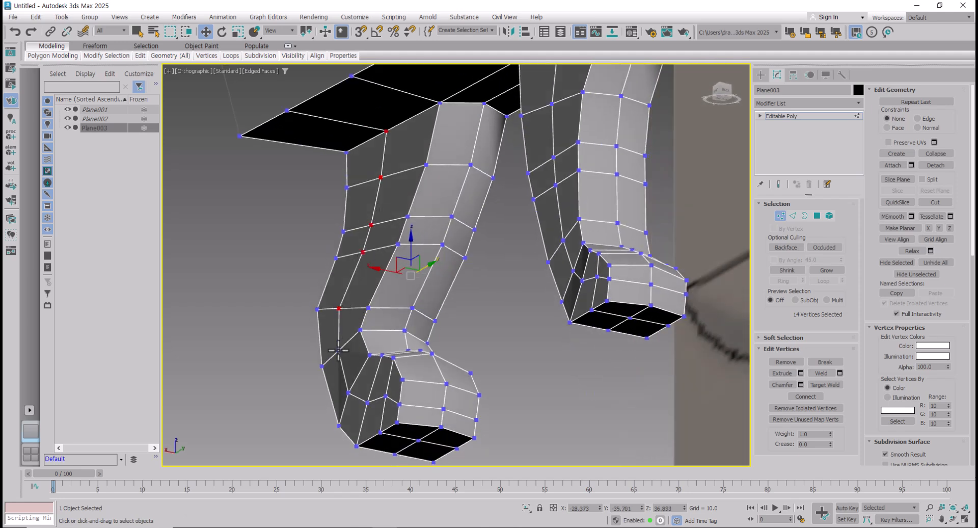
left_click(338, 350, "ctrl")
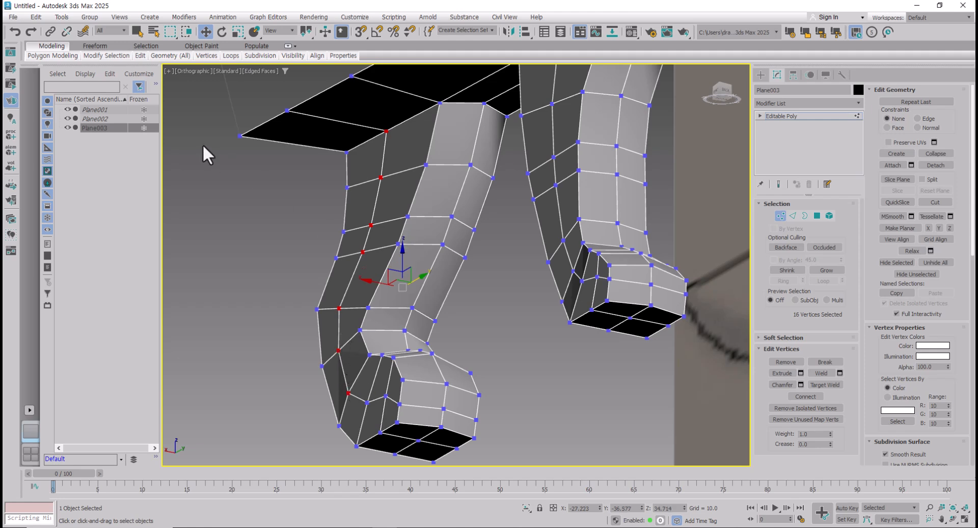
key("q")
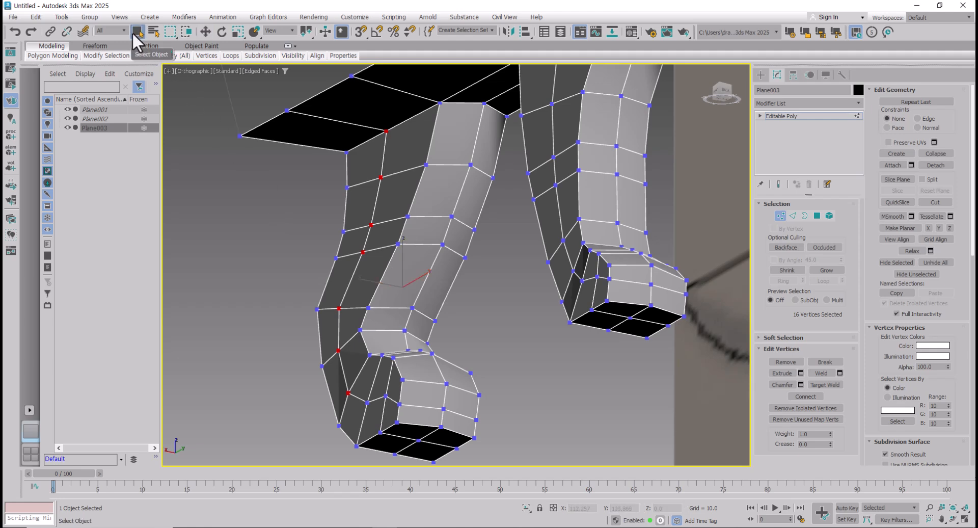
Step: Add the hind paw's remaining mid-height side vertices and scale the 20 selected vertices slightly wider along the X axis
left_click(401, 405, "ctrl")
middle_click_drag(429, 399, 371, 410, "alt")
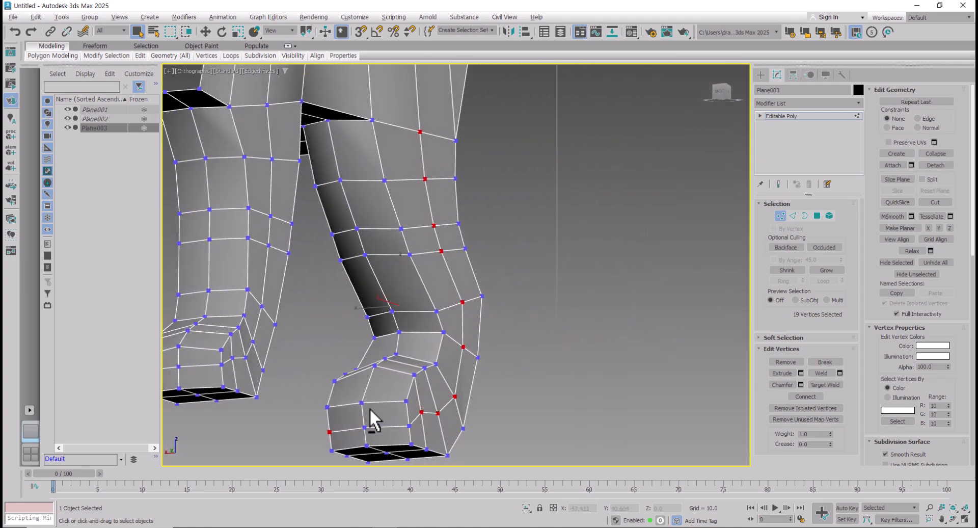
left_click(412, 425, "ctrl")
middle_click_drag(423, 392, 407, 363)
middle_click_drag(403, 235, 414, 343, "alt")
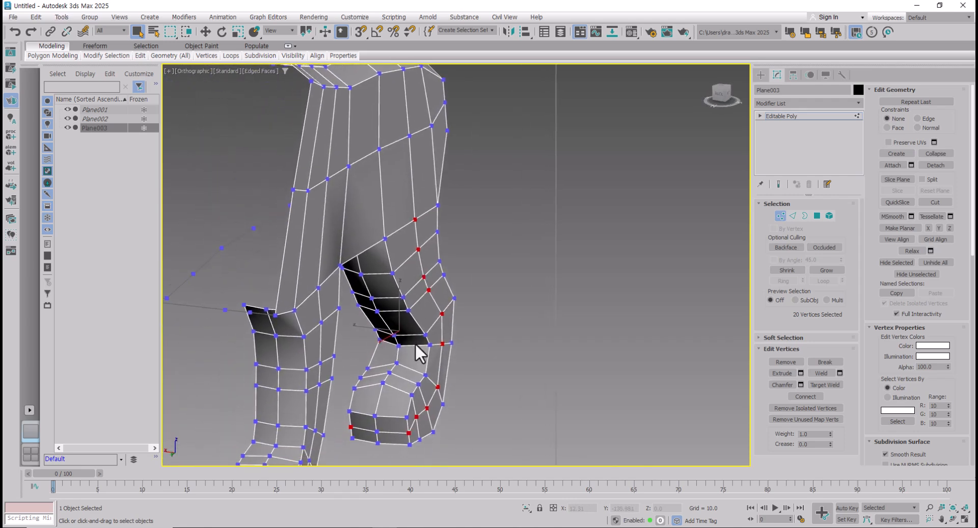
key("r")
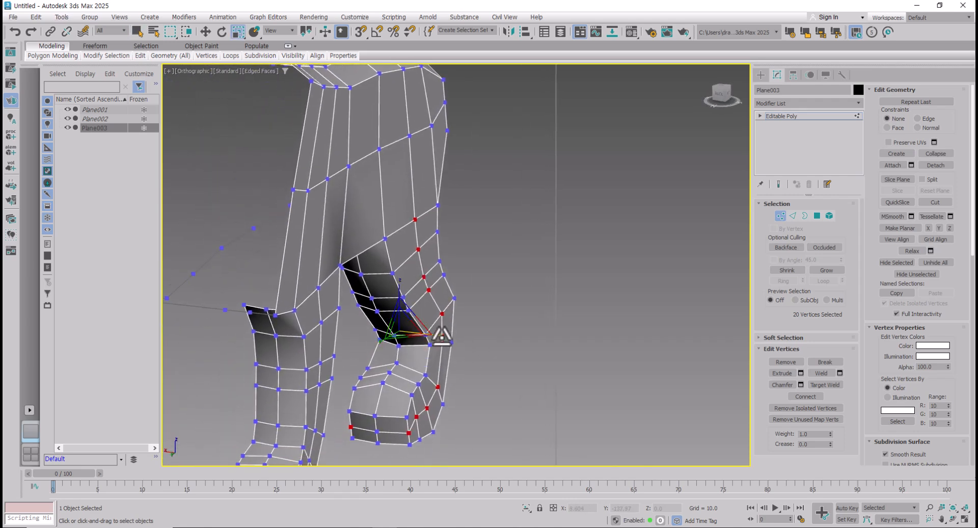
left_click_drag(443, 336, 446, 339)
middle_click_drag(446, 338, 475, 301, "alt")
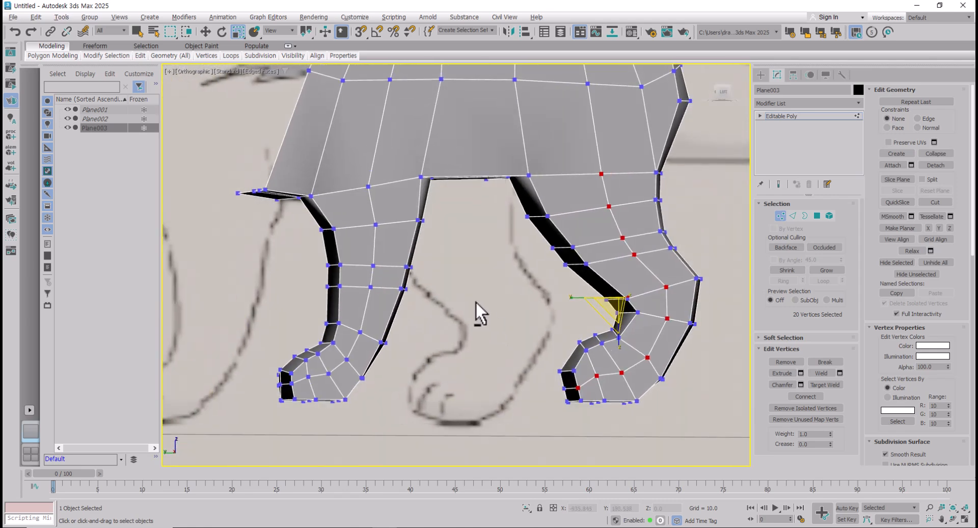
Step: Add the front leg and paw's middle side vertices to the selection and scale all 38 vertices slightly along the X axis
middle_click_drag(374, 213, 372, 209, "alt")
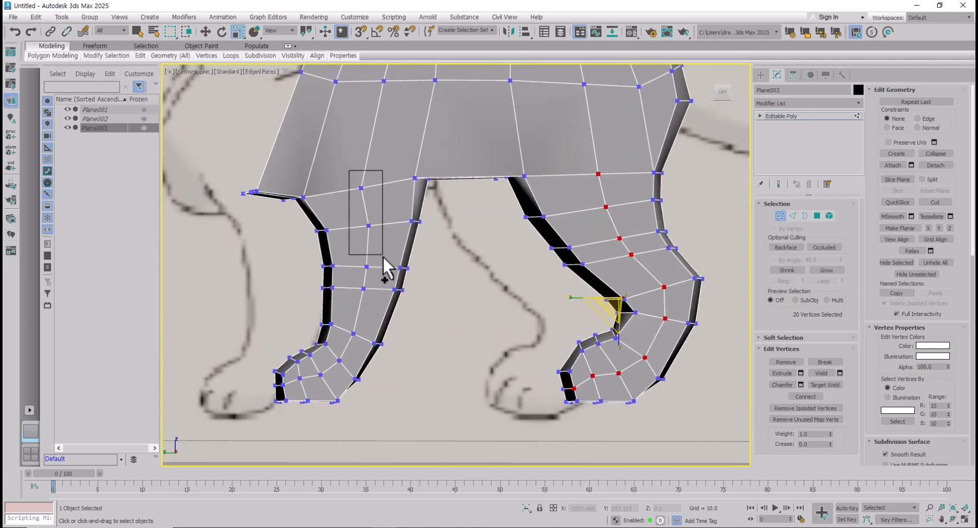
left_click_drag(380, 263, 380, 261, "ctrl")
middle_click_drag(381, 288, 377, 290, "alt")
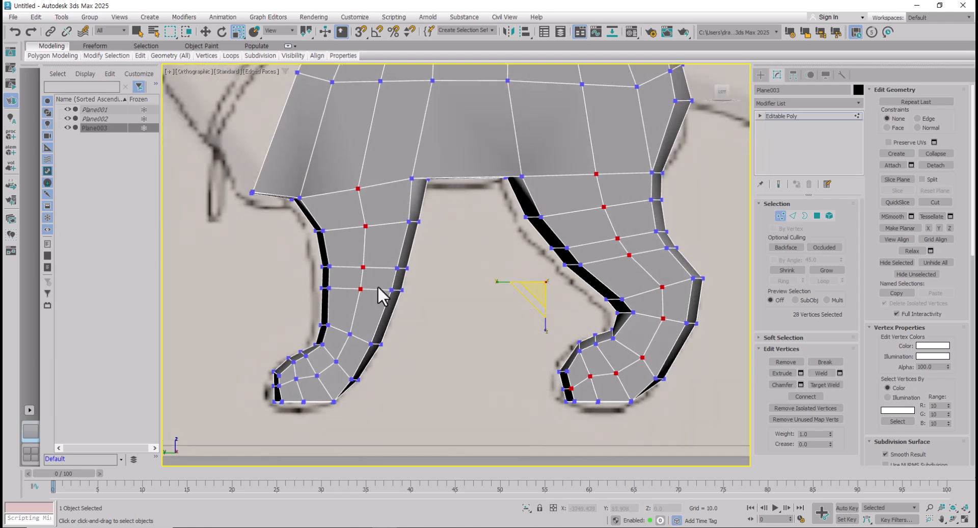
key("l")
scroll(397, 255, "up", 6)
scroll(439, 273, "up", 2)
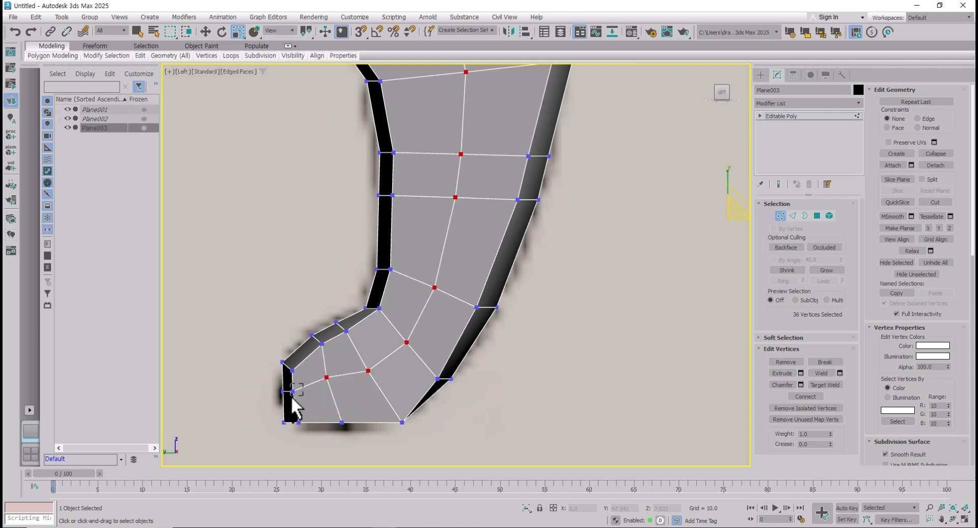
middle_click_drag(353, 369, 418, 345, "alt")
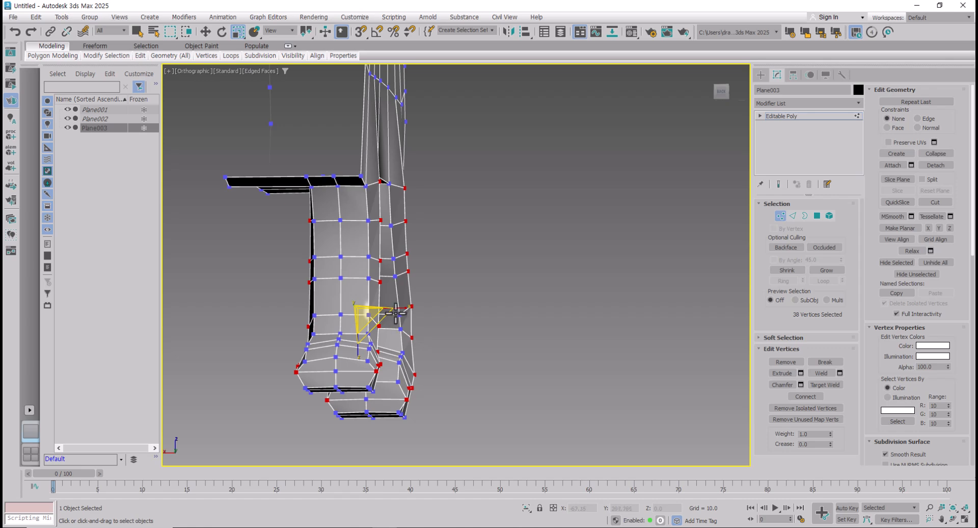
left_click_drag(400, 309, 399, 309)
Step: Examine the hind leg's side profile and paw shape from several angles
middle_click_drag(470, 341, 380, 350, "alt")
scroll(495, 316, "up", 2)
middle_click_drag(503, 316, 492, 321, "alt")
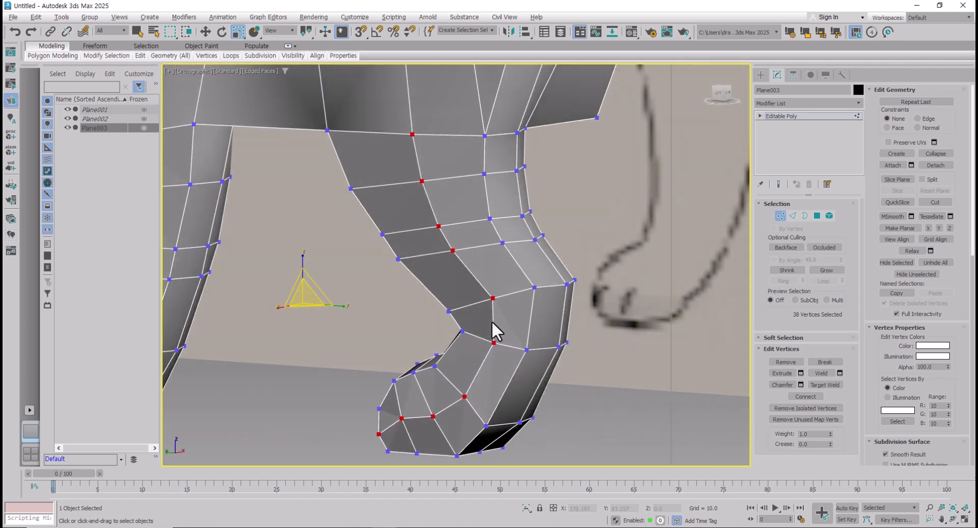
middle_click_drag(466, 364, 502, 332, "alt")
scroll(421, 201, "up", 2)
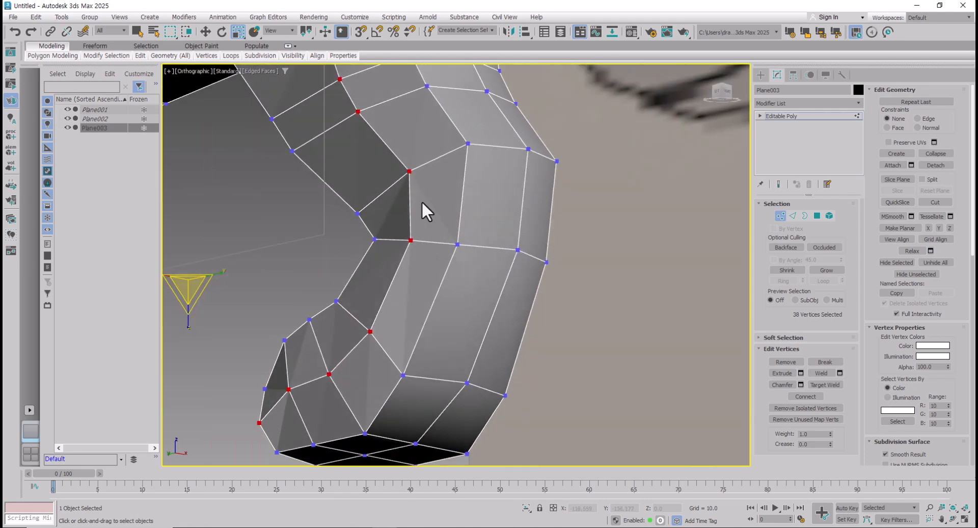
scroll(453, 283, "down", 3)
middle_click_drag(454, 283, 518, 323, "alt")
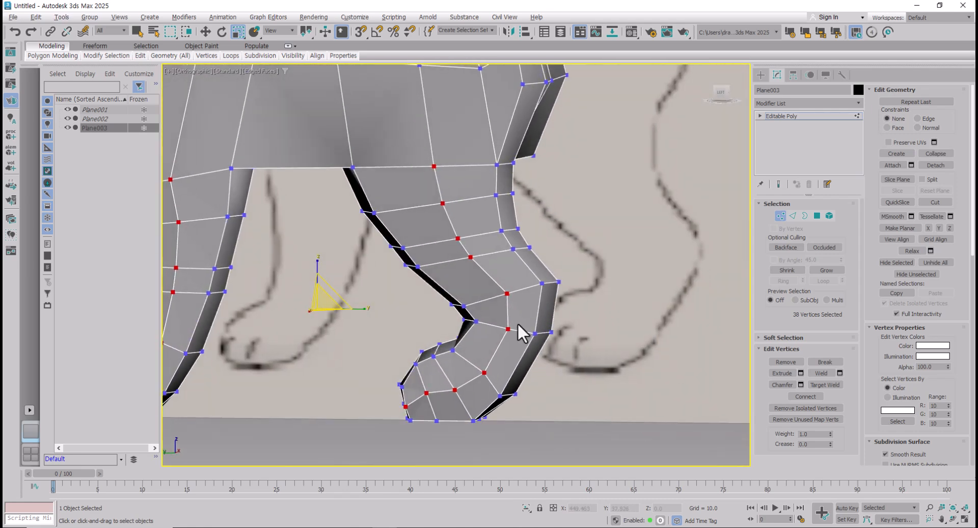
Step: Select the whole 198-polygon body and leg element, reset its smoothing groups, and deselect it
left_click(830, 215)
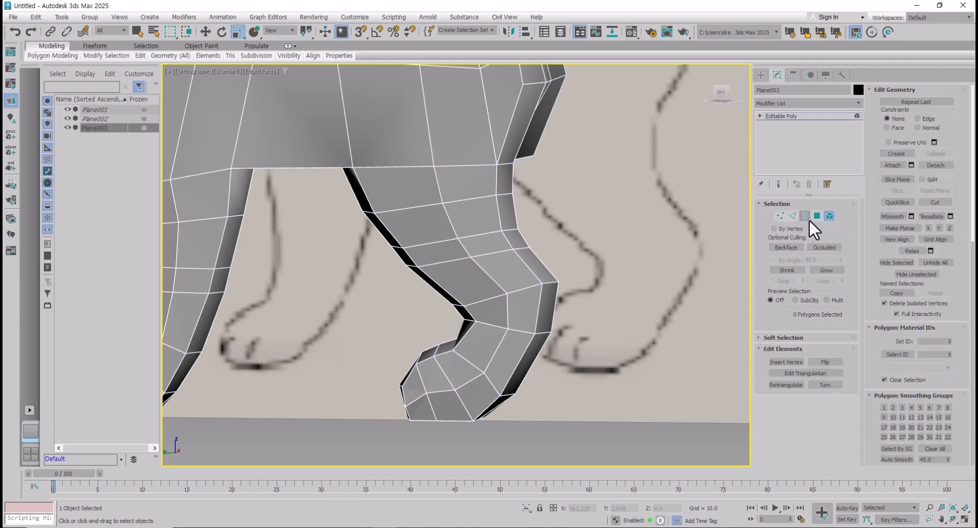
left_click(429, 206)
scroll(475, 273, "down", 4)
middle_click_drag(476, 273, 493, 286)
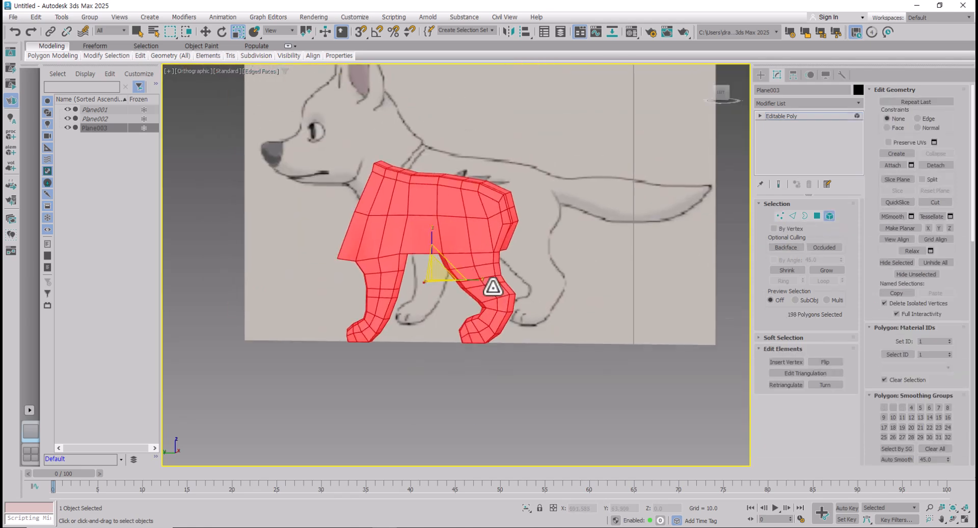
scroll(493, 286, "up", 2)
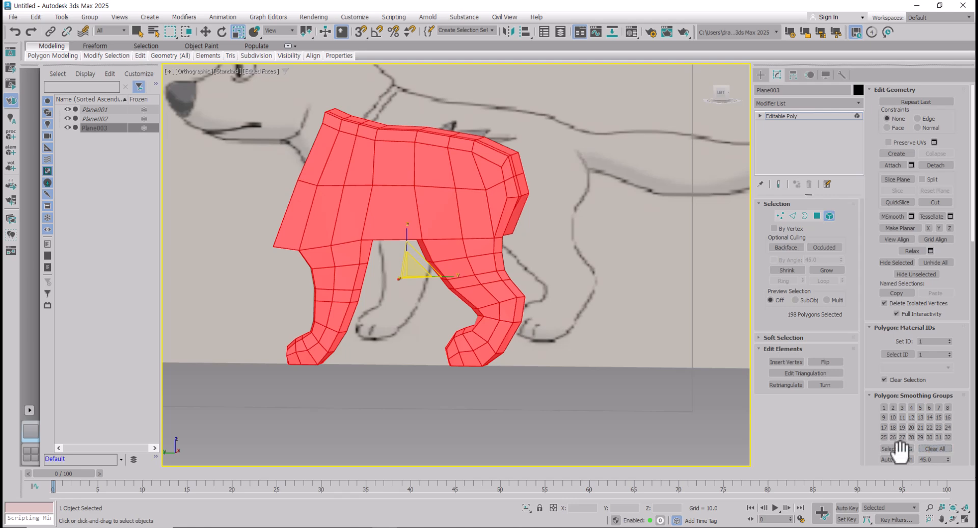
middle_click_drag(560, 352, 594, 339, "alt")
left_click(595, 339)
scroll(383, 254, "up", 2)
left_click(374, 271)
middle_click_drag(374, 271, 382, 255, "alt")
left_click(563, 288)
Step: Move two side vertices above the hind leg outward along the X axis by about 4 and 3 units
left_click(779, 215)
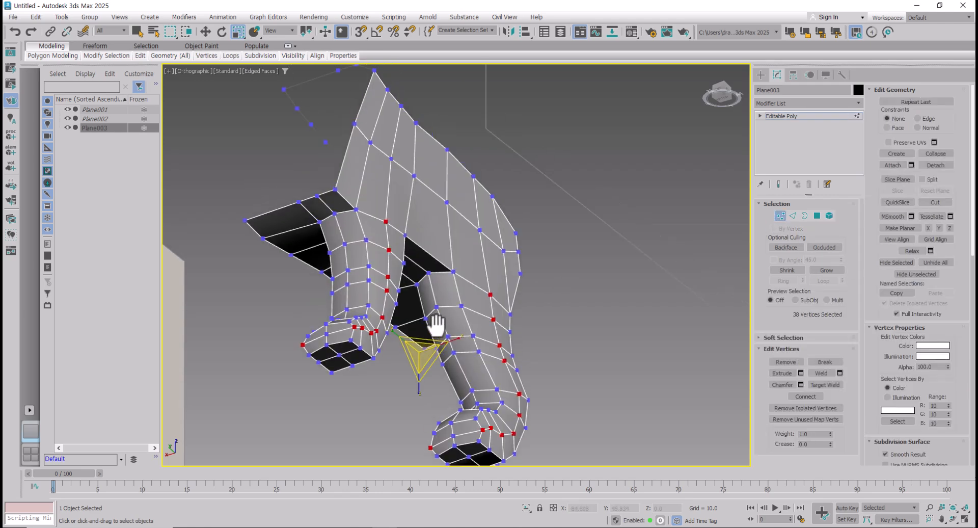
middle_click_drag(433, 323, 423, 377, "alt")
left_click(496, 192)
left_click(495, 192)
middle_click_drag(495, 193, 458, 302, "alt")
key("w")
middle_click_drag(498, 258, 479, 275, "alt")
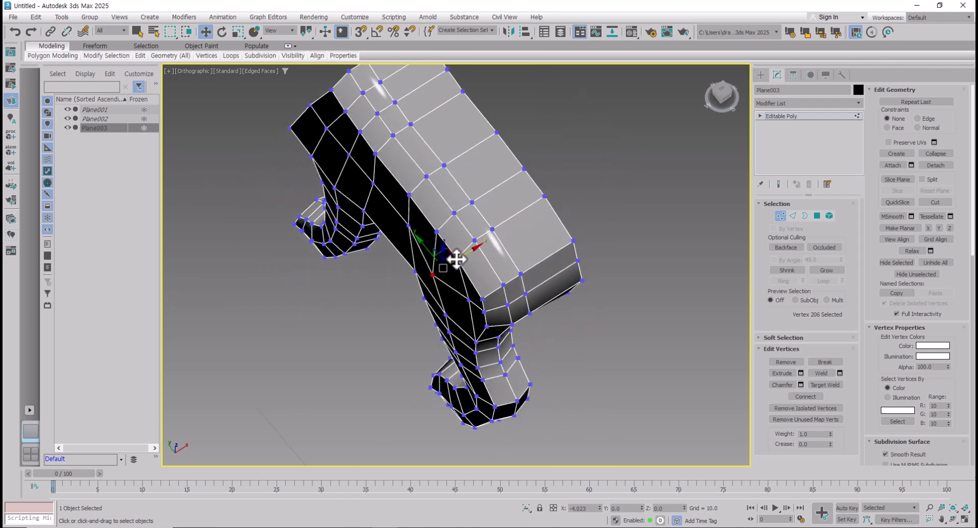
left_click(443, 299)
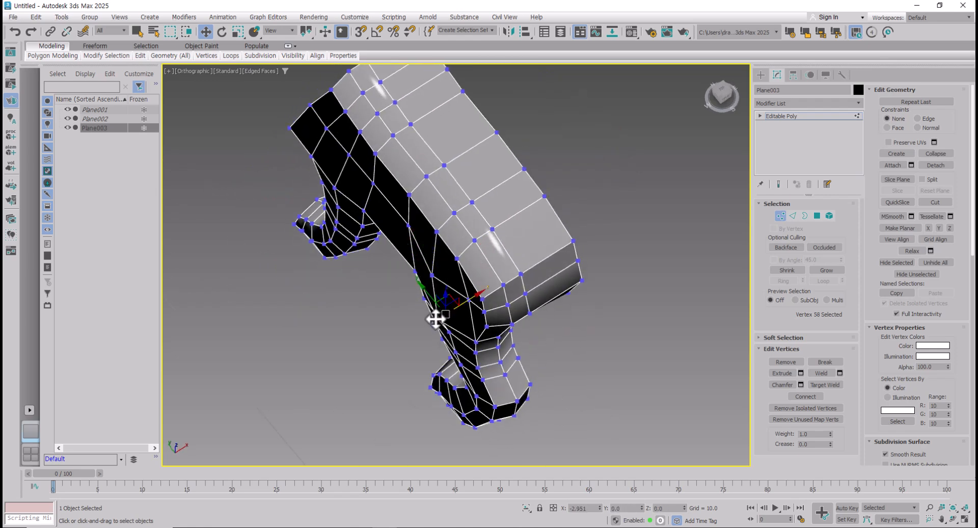
Step: Move the side vertices of the shoulder above the front leg slightly outward along the X axis
middle_click_drag(435, 319, 403, 283, "alt")
left_click(348, 250)
middle_click_drag(349, 250, 372, 245, "alt")
left_click_drag(362, 247, 361, 248)
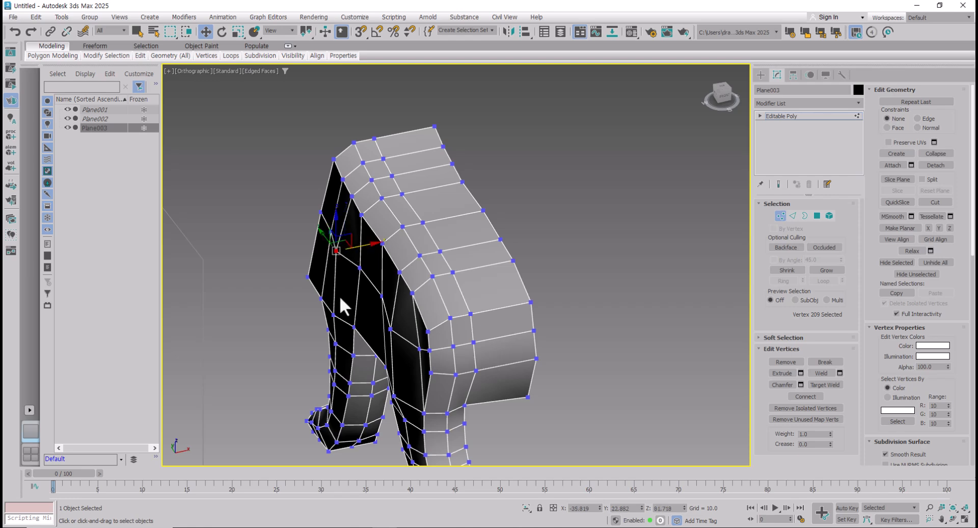
middle_click_drag(332, 319, 327, 278, "alt")
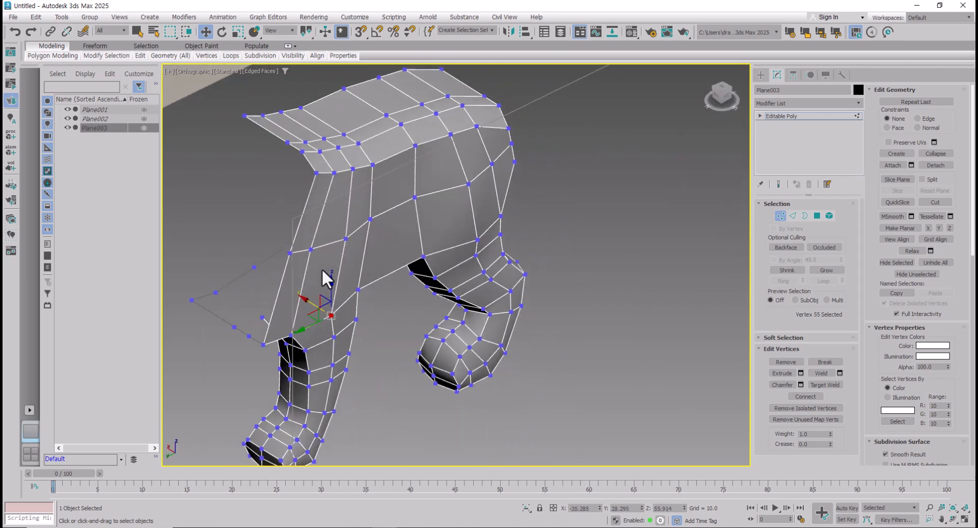
left_click(308, 249)
left_click_drag(312, 251, 321, 254)
left_click(291, 335)
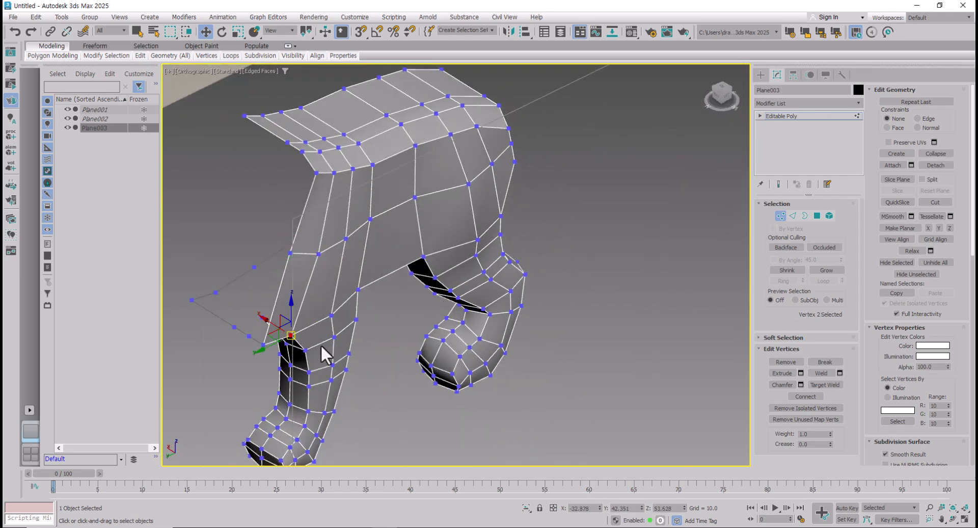
Step: Move the middle and rear vertices at the front leg's inner top edge toward the body's midline along X
middle_click_drag(323, 348, 474, 242, "alt")
scroll(378, 290, "up", 3)
left_click(378, 263)
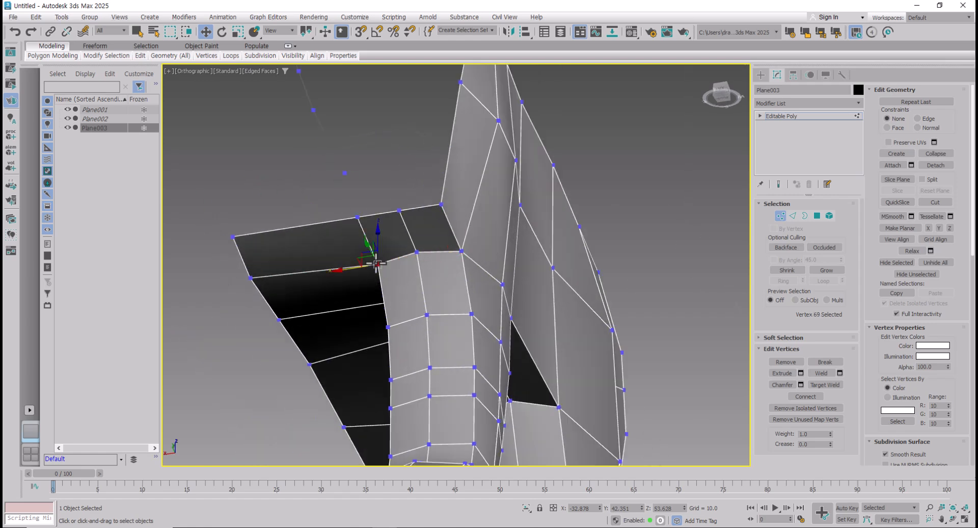
middle_click_drag(382, 271, 421, 265, "alt")
left_click_drag(334, 306, 298, 305)
left_click_drag(314, 350, 303, 348)
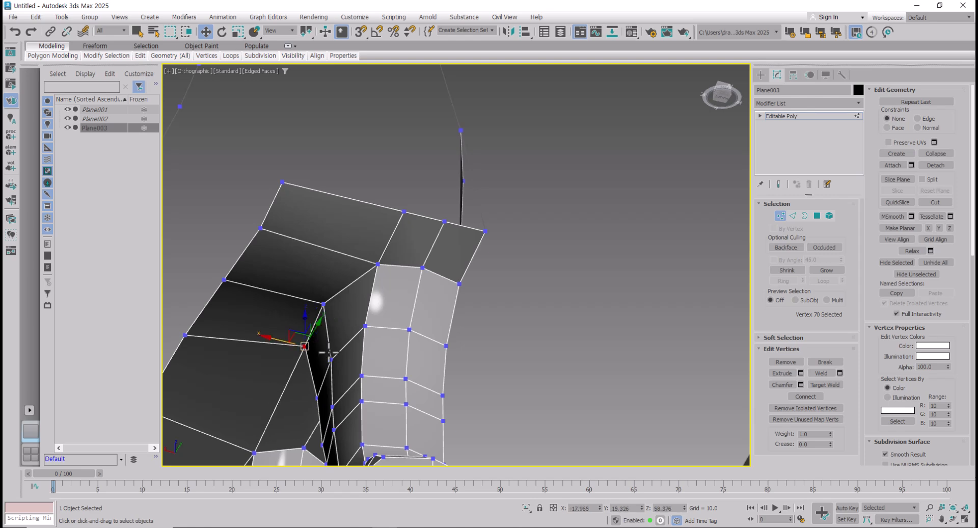
Step: Move the two front vertices at the hind leg's inner top edge slightly toward the midline along X
middle_click_drag(321, 352, 429, 191)
left_click_drag(308, 360, 295, 358)
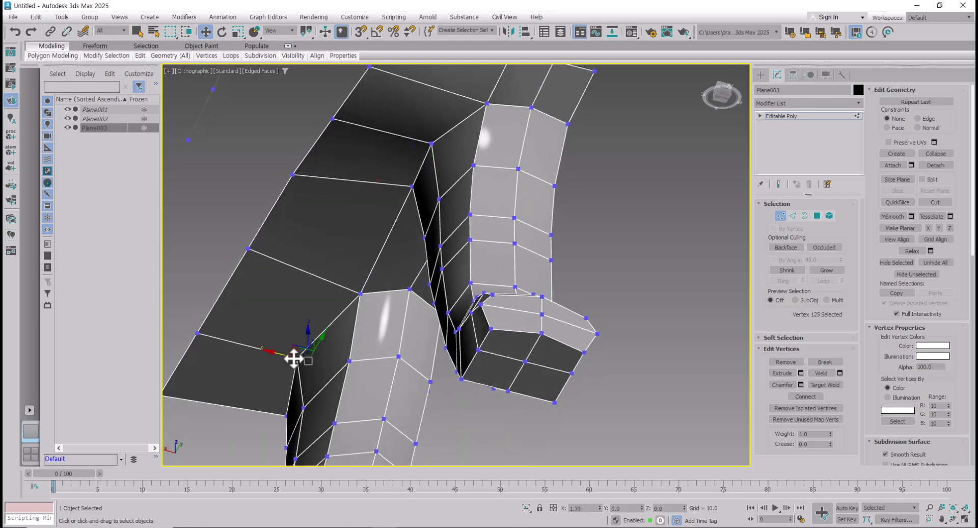
left_click_drag(361, 294, 353, 296)
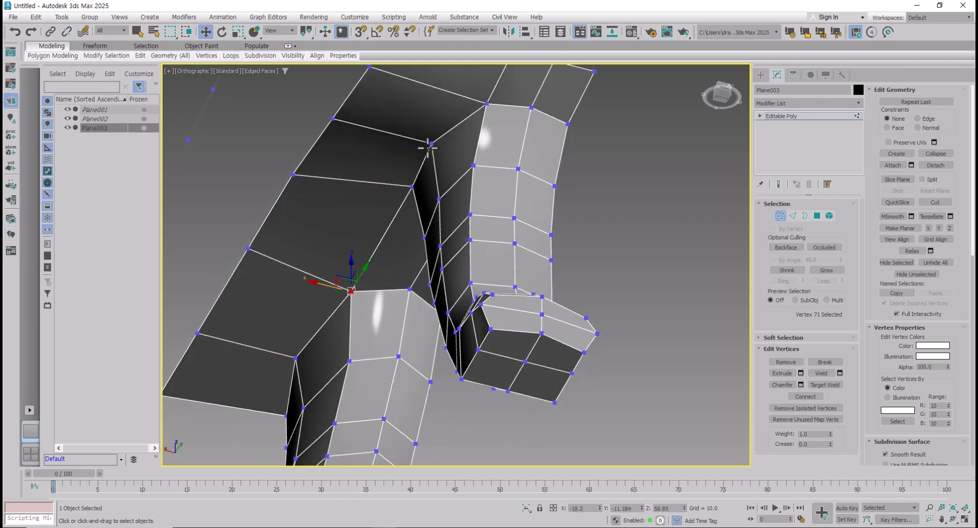
Step: Move the front leg's forward inner top vertices and the adjoining chest-edge vertex toward the midline along X
left_click_drag(430, 145, 428, 139)
left_click_drag(486, 104, 474, 101)
middle_click_drag(488, 122, 449, 293)
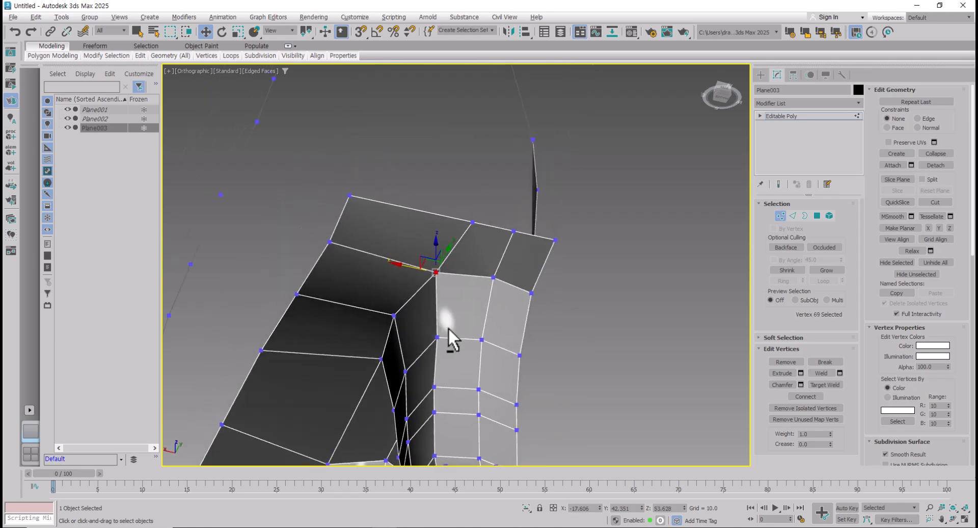
middle_click_drag(448, 327, 451, 238, "alt")
left_click_drag(447, 219, 421, 220)
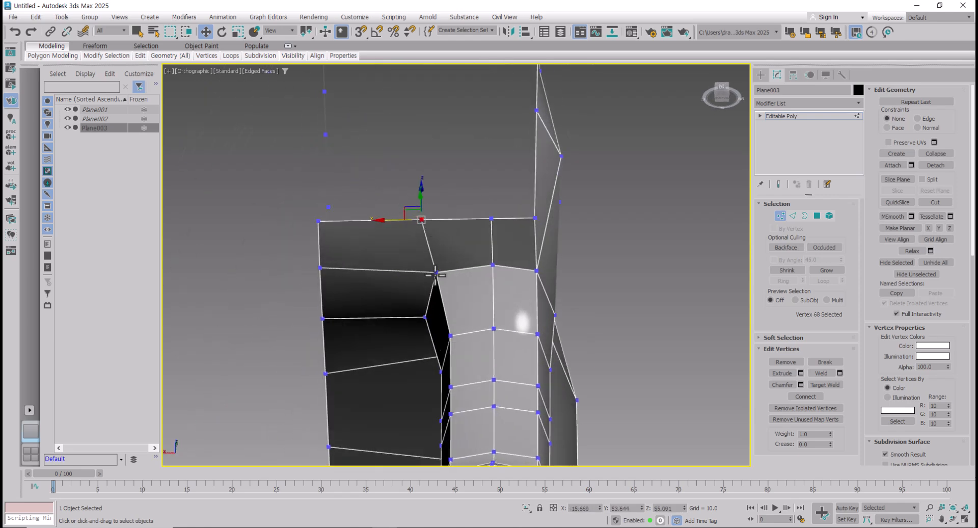
Step: Move the vertex below the chest edge at the front leg's inner top slightly toward the body's midline
left_click_drag(435, 272, 428, 278)
scroll(431, 315, "down", 2)
mouse_move(431, 315)
middle_mouse_down()
mouse_move(451, 270)
mouse_move(476, 317)
mouse_move(444, 346)
mouse_move(275, 353)
mouse_move(387, 357)
middle_mouse_up()
scroll(451, 271, "down", 3)
Step: Try to move the hind leg's vertices as a group toward the body's midline along X
left_click_drag(543, 252, 543, 250)
middle_click_drag(542, 250, 643, 320, "alt")
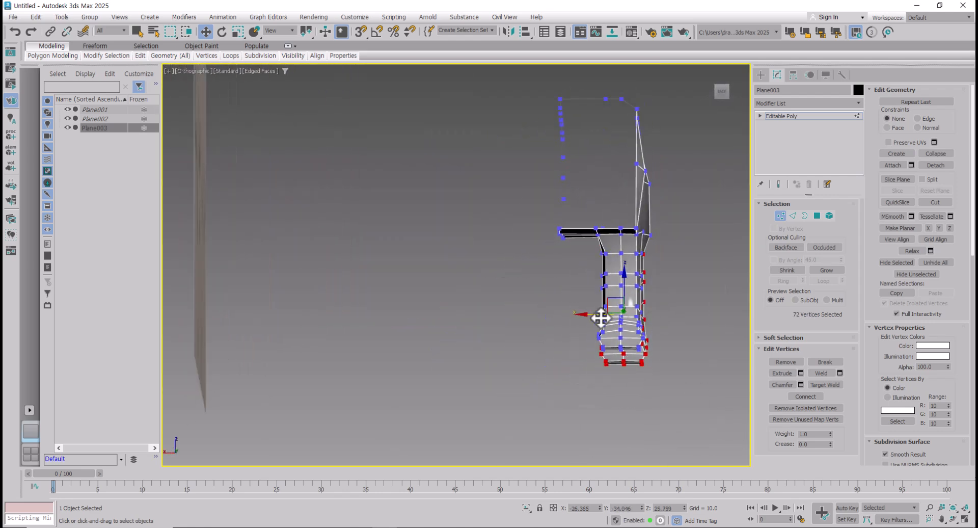
left_click_drag(595, 316, 594, 321)
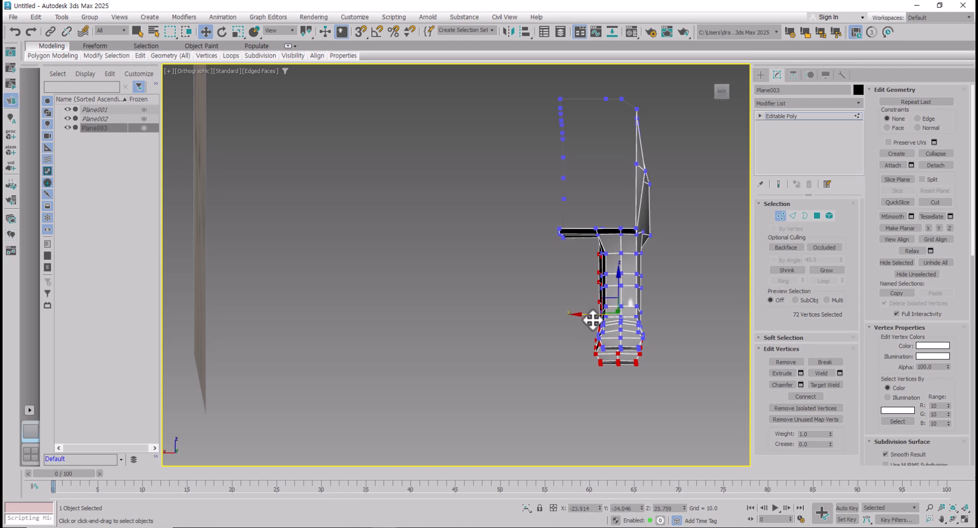
middle_click_drag(594, 321, 444, 346, "alt")
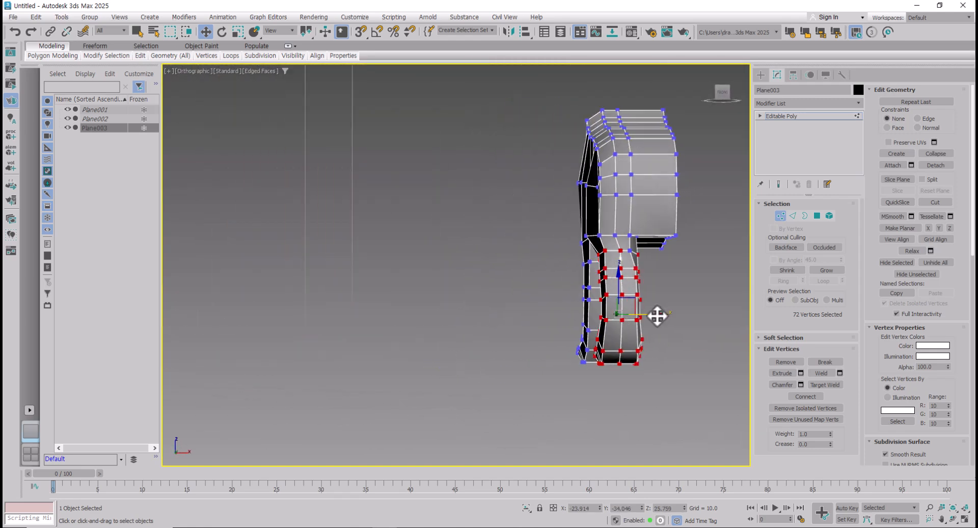
left_click_drag(657, 316, 657, 317)
key("ctrl+z")
key("ctrl+z")
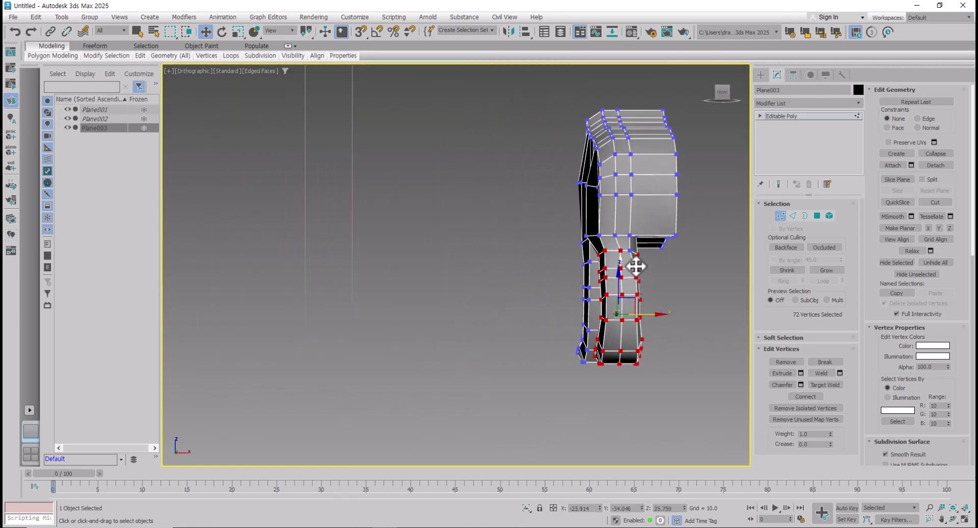
Step: Move the whole group of hind leg vertices, 73 in all, slightly toward the midline along X
scroll(633, 274, "up", 2)
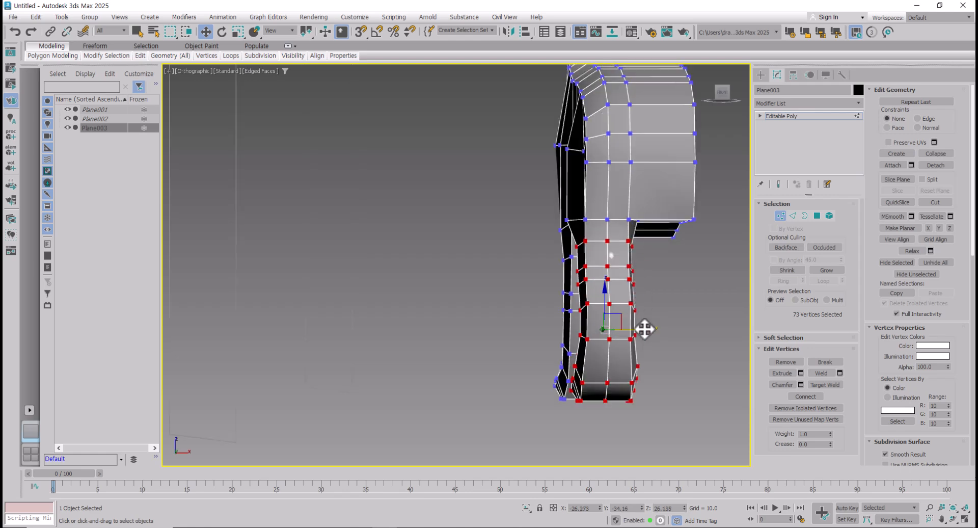
left_click_drag(644, 330, 649, 330)
scroll(610, 286, "up", 2)
middle_click_drag(609, 285, 531, 322)
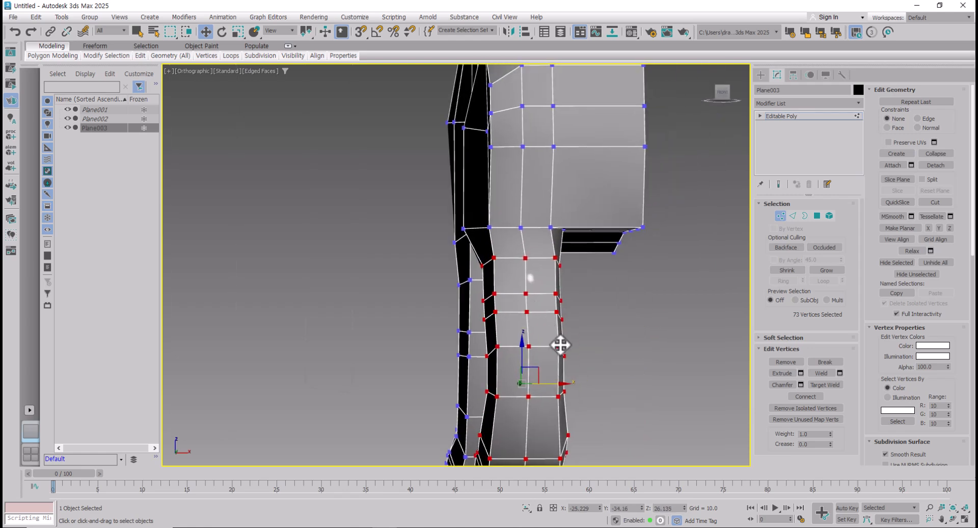
left_click_drag(567, 383, 569, 383)
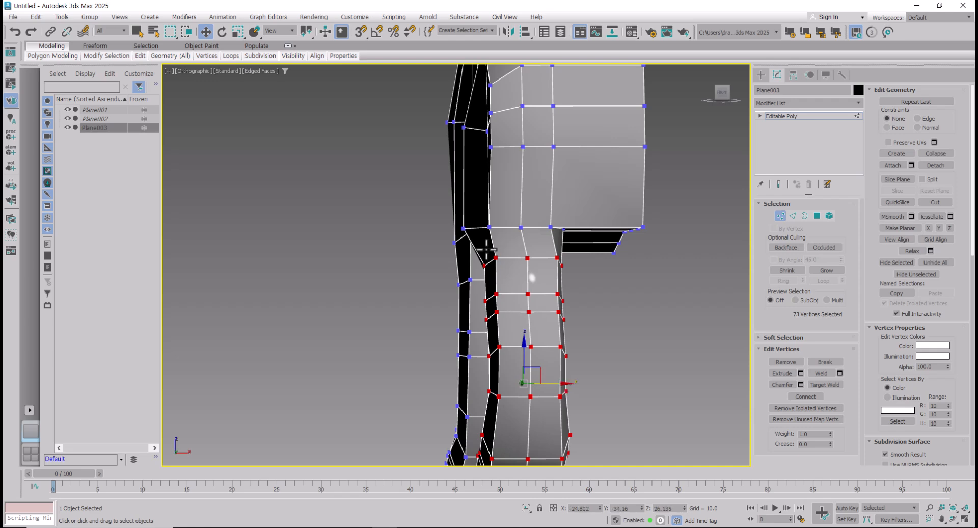
Step: Shift the vertices along the hind leg's rear top edge slightly toward the midline to line up with the leg
left_click(461, 230)
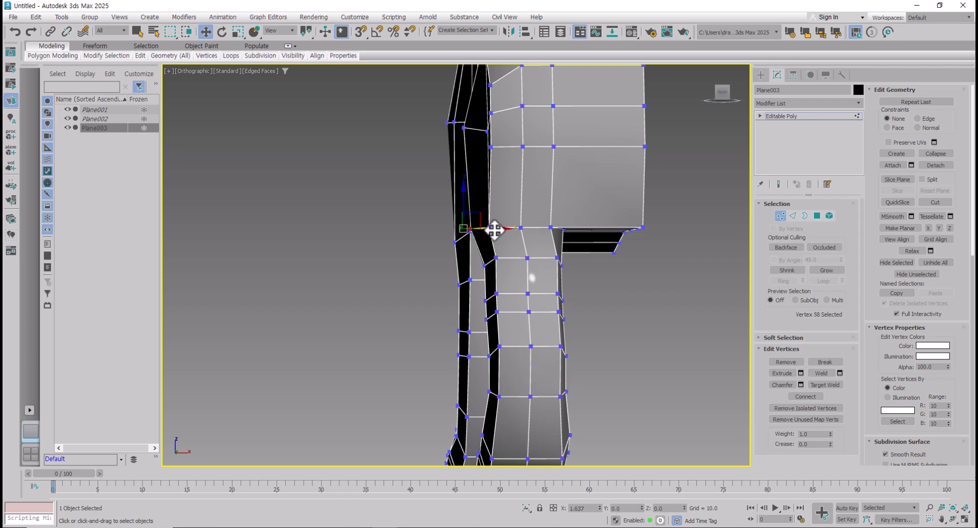
mouse_move(494, 230)
left_mouse_down()
mouse_move(526, 228)
mouse_move(495, 229)
left_mouse_up()
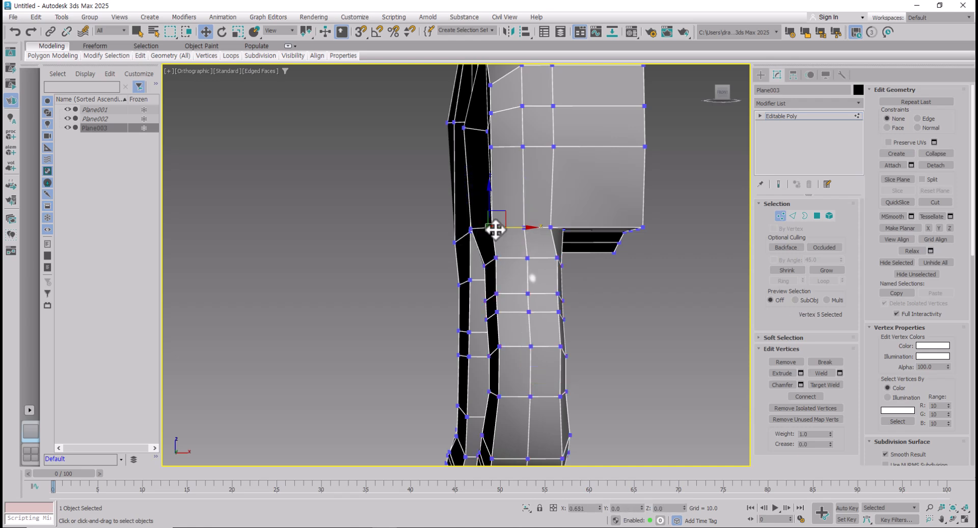
left_click(553, 228)
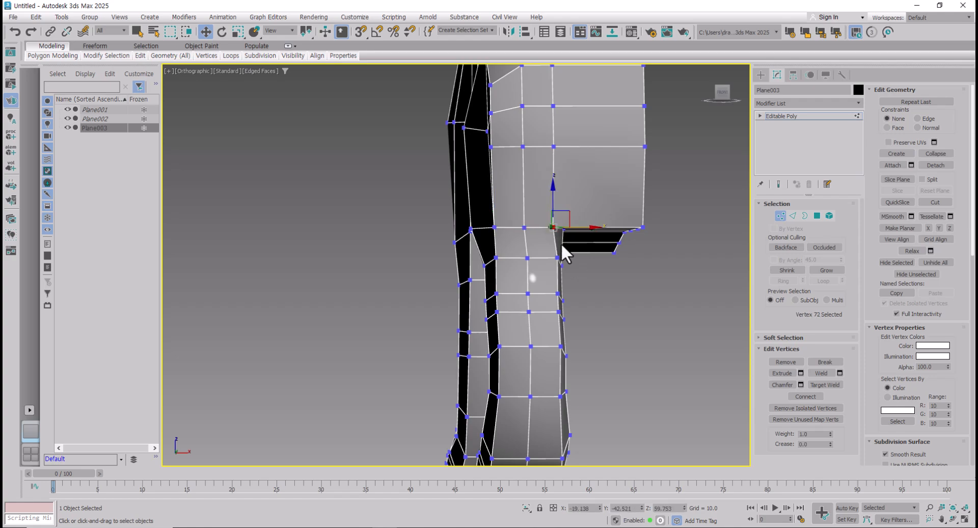
Step: Move the two inner vertices at the top front of the hind leg slightly toward the midline along X
mouse_move(632, 315)
middle_mouse_down("alt")
mouse_move(605, 300)
mouse_move(597, 306)
middle_mouse_up("alt")
middle_click_drag(597, 306, 490, 253)
middle_click_drag(489, 253, 451, 249, "alt")
mouse_move(597, 249)
middle_mouse_down()
mouse_move(512, 291)
mouse_move(442, 302)
middle_mouse_up()
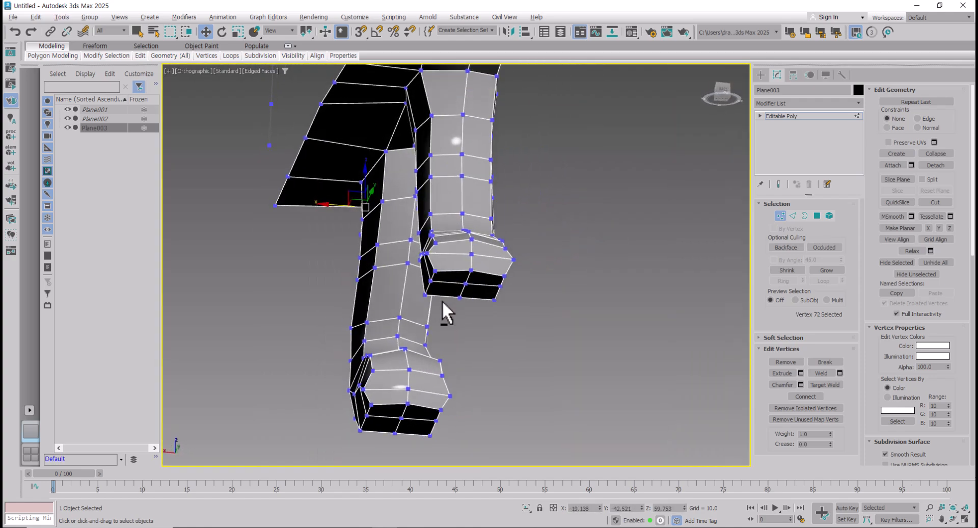
left_click(380, 152)
left_click(379, 199)
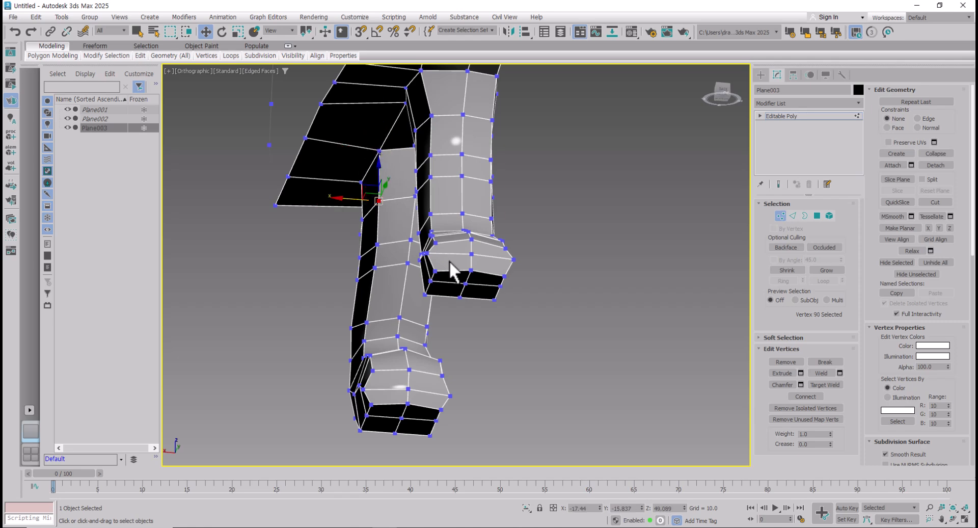
middle_click_drag(448, 261, 384, 355, "alt")
middle_click_drag(387, 274, 479, 313)
scroll(422, 275, "up", 3)
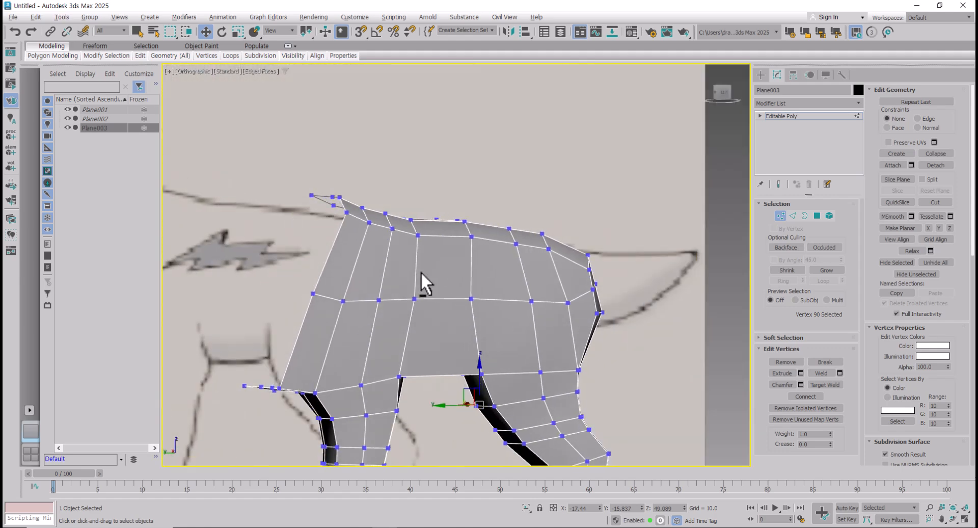
Step: Lower the 16 vertices along the outer upper edge of the back along Z
middle_click_drag(421, 272, 480, 284, "alt")
middle_click_drag(481, 283, 483, 280, "alt")
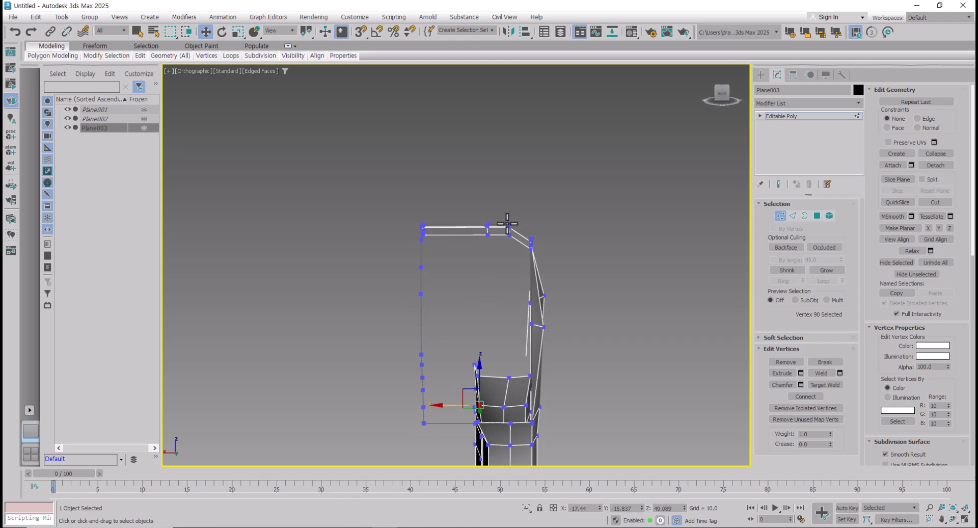
left_click_drag(553, 204, 498, 262)
middle_click_drag(498, 265, 387, 260, "alt")
middle_click_drag(573, 262, 543, 259, "alt")
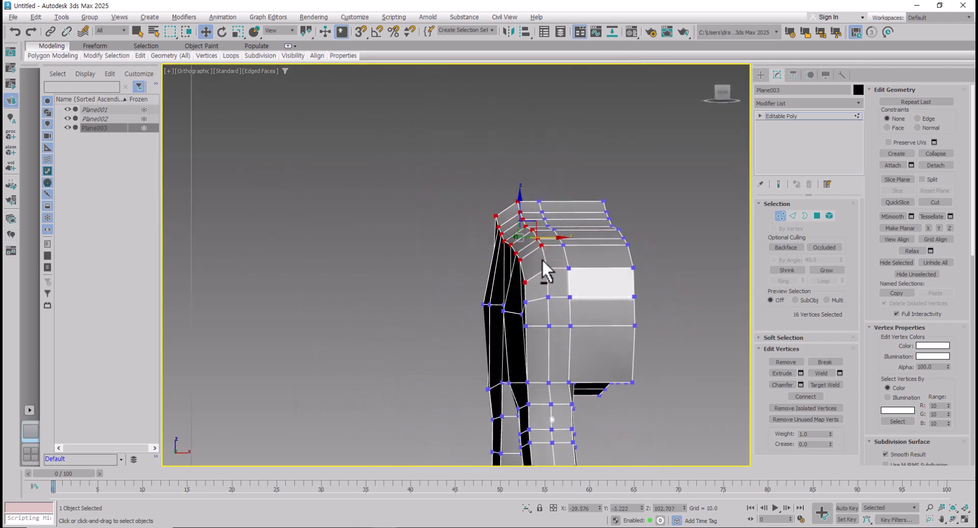
left_click_drag(520, 213, 520, 225)
Step: Shift the rump's side vertices and the adjoining rear rump vertices downward to round the rump's profile
middle_click_drag(555, 289, 662, 315, "alt")
left_click(664, 300)
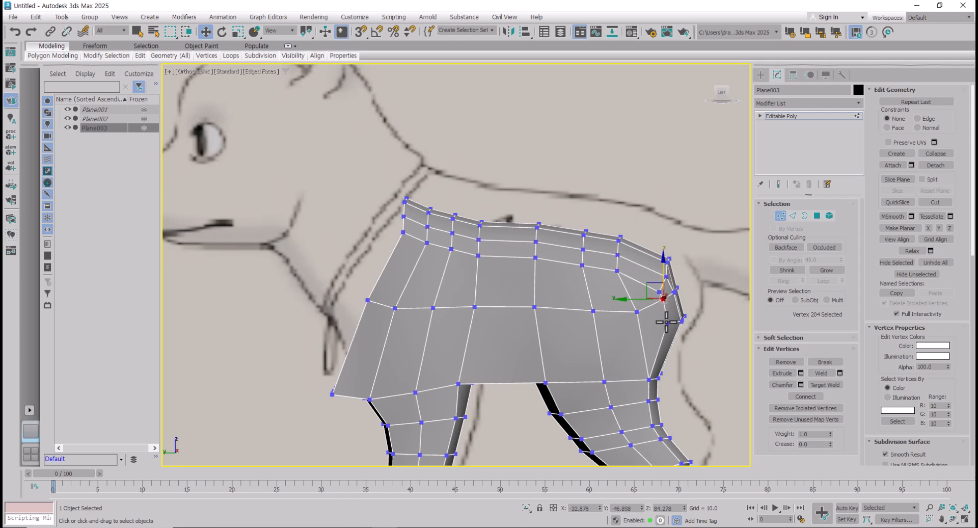
left_click(667, 322, "ctrl")
left_click_drag(668, 289, 670, 300)
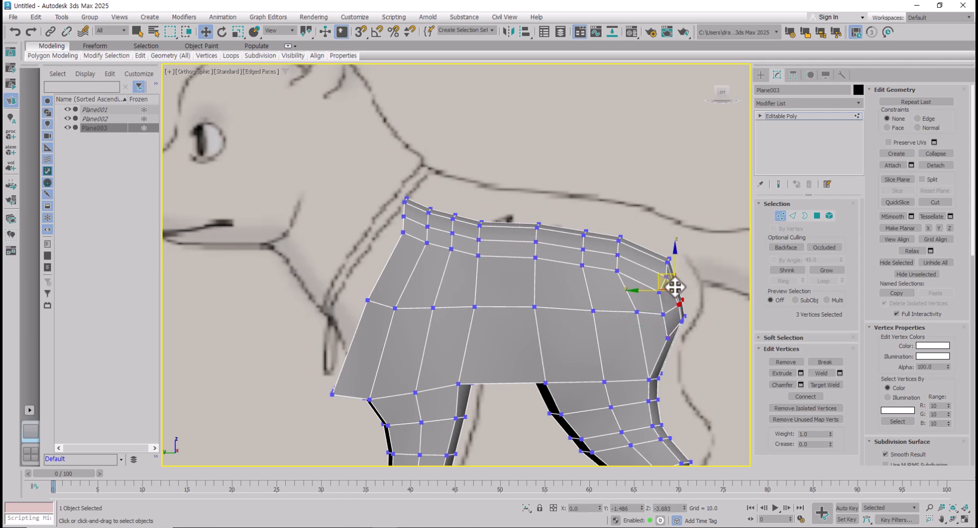
left_click_drag(671, 293, 672, 312)
mouse_move(554, 334)
middle_mouse_down()
mouse_move(473, 308)
mouse_move(603, 321)
mouse_move(375, 325)
mouse_move(628, 306)
mouse_move(586, 308)
mouse_move(582, 296)
middle_mouse_up()
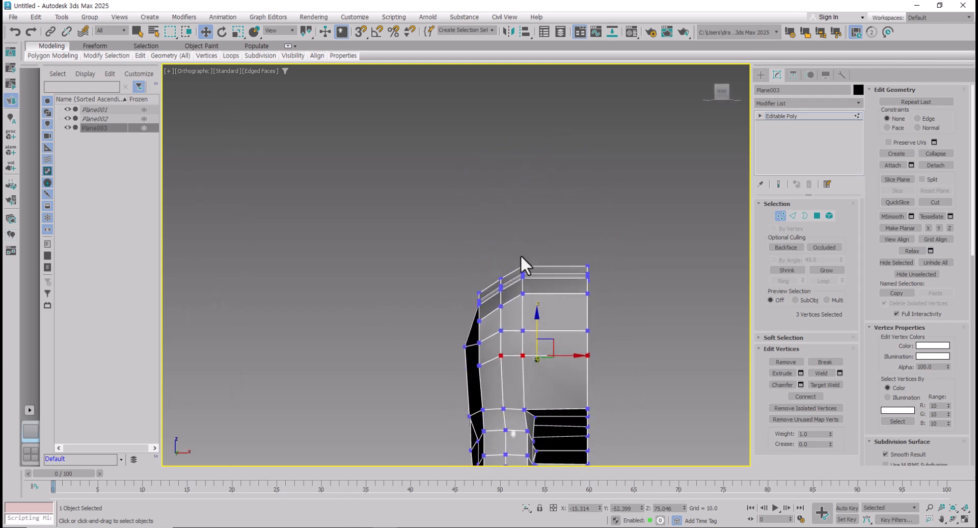
Step: Lower the two lengthwise rows of ten vertices beside the back's midline slightly along Z
left_click_drag(533, 332, 535, 356)
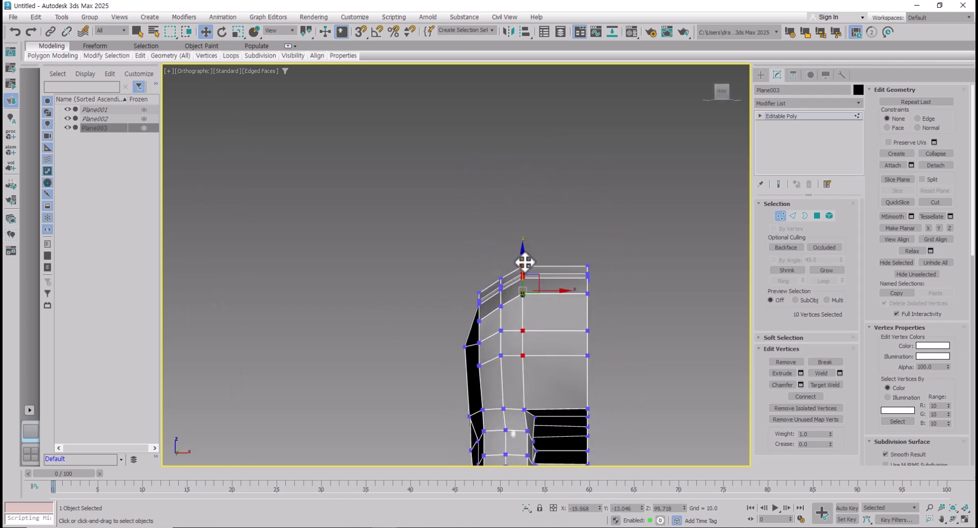
left_click_drag(524, 261, 502, 283)
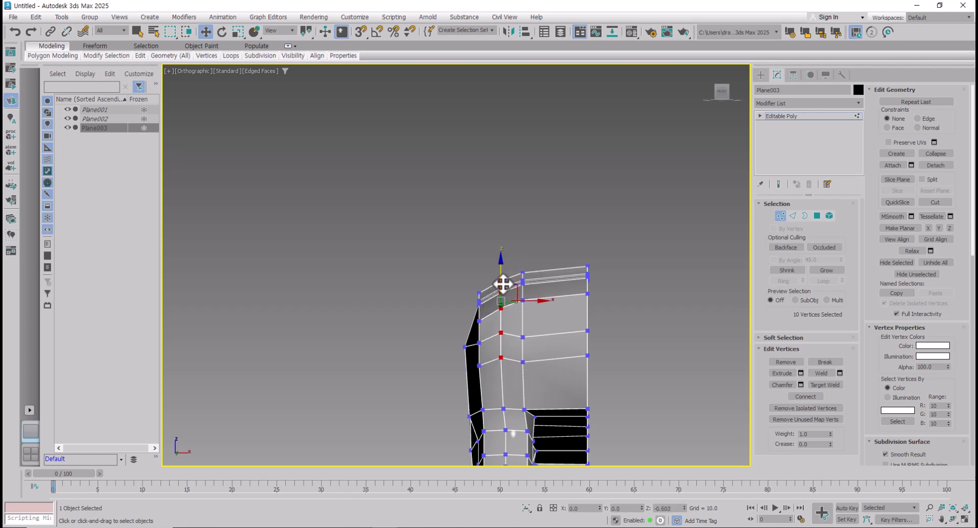
middle_click_drag(503, 287, 504, 332, "alt")
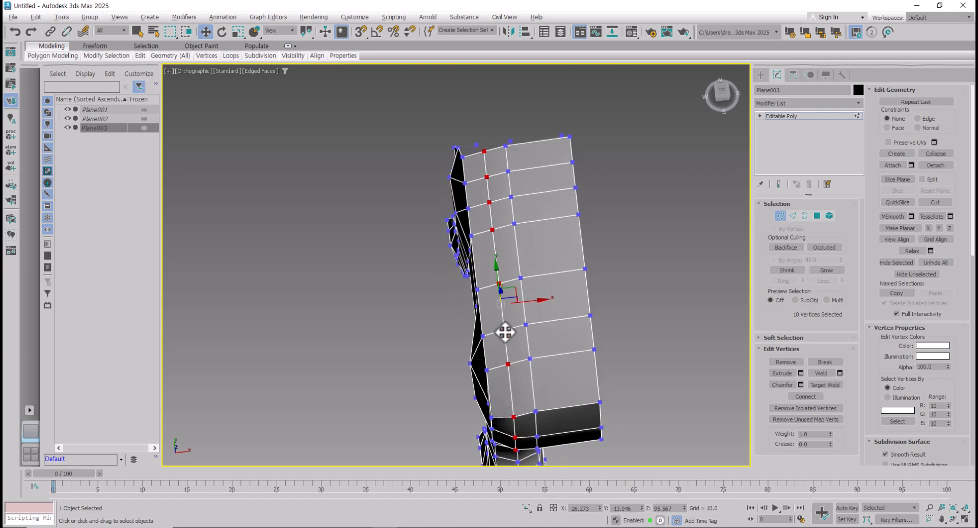
middle_click_drag(503, 290, 479, 358, "alt")
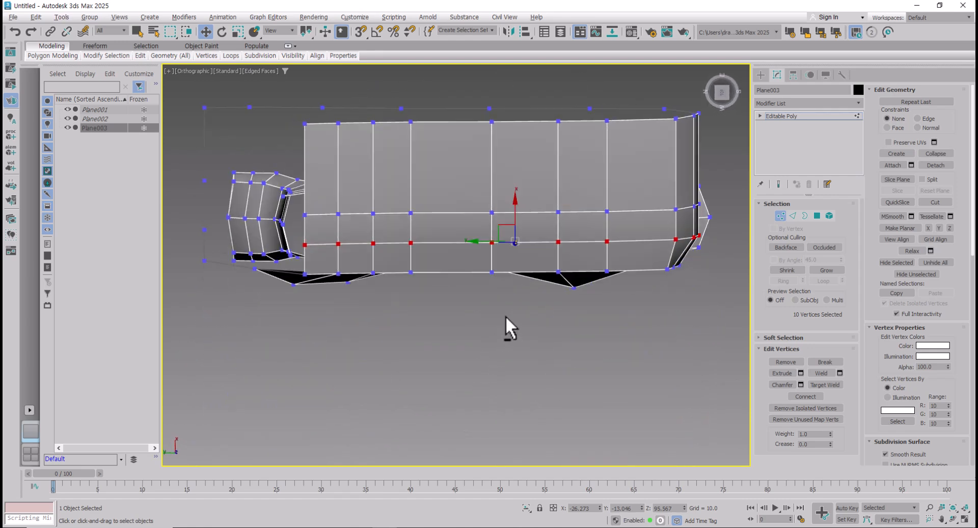
middle_click_drag(505, 315, 457, 331, "alt")
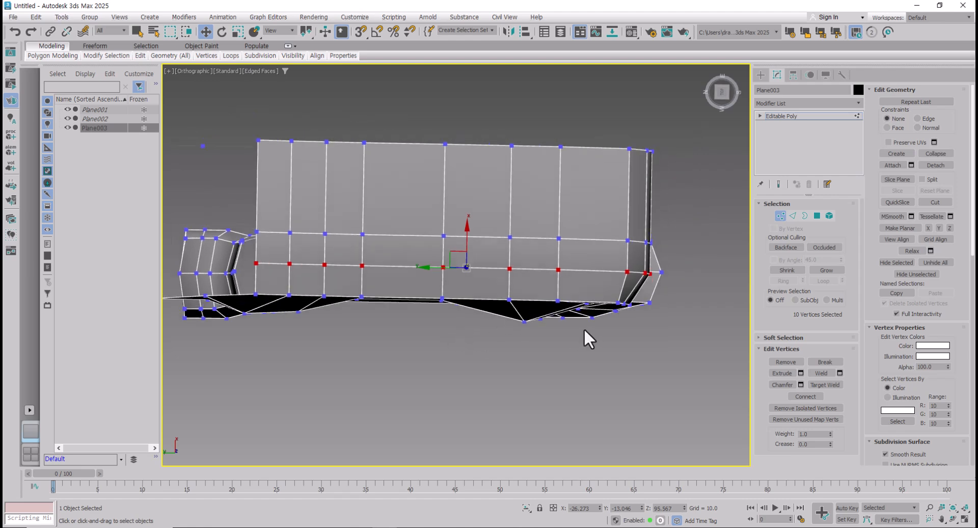
Step: Move the three outer corner vertices of the rump toward the midline along X
middle_click_drag(596, 321, 489, 295, "alt")
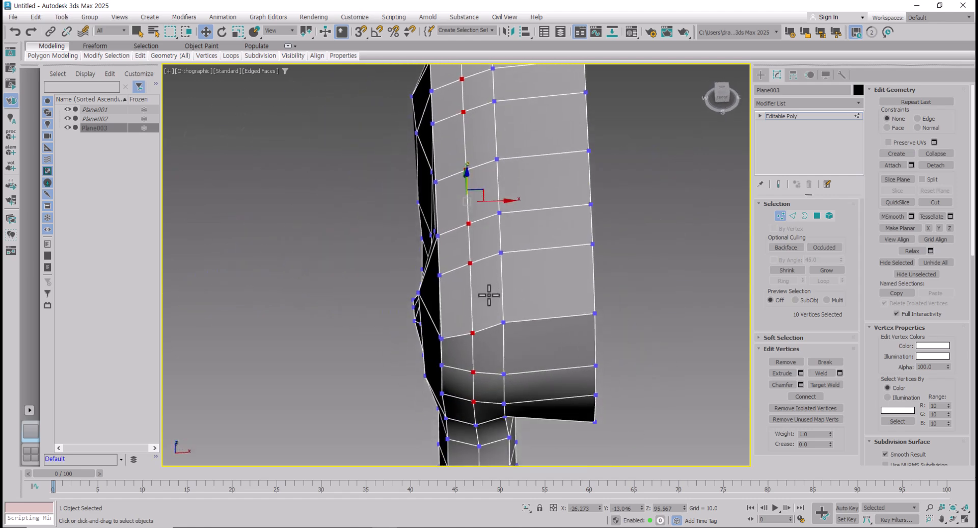
left_click(441, 338)
middle_click_drag(441, 338, 467, 350, "alt")
left_click(452, 329, "ctrl")
left_click(455, 359, "ctrl")
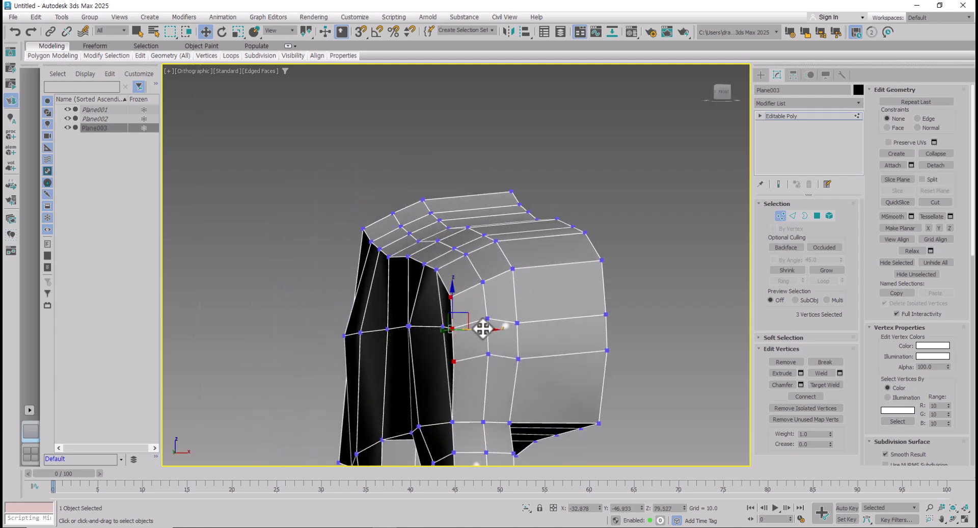
left_click_drag(483, 328, 502, 331)
middle_click_drag(503, 332, 488, 300, "alt")
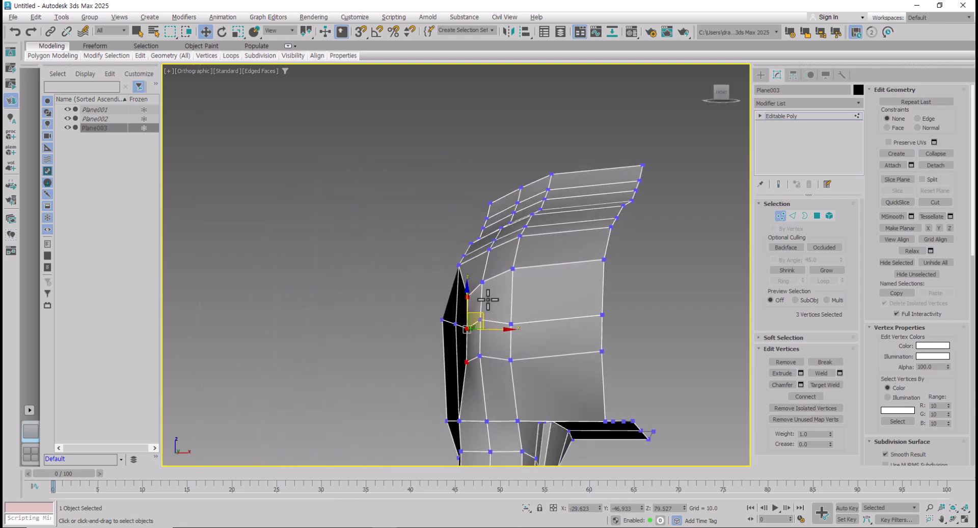
Step: Move the three vertices in the rump column next to the outer corner slightly toward the midline along X
left_click(481, 320, "ctrl")
left_click(480, 356, "ctrl")
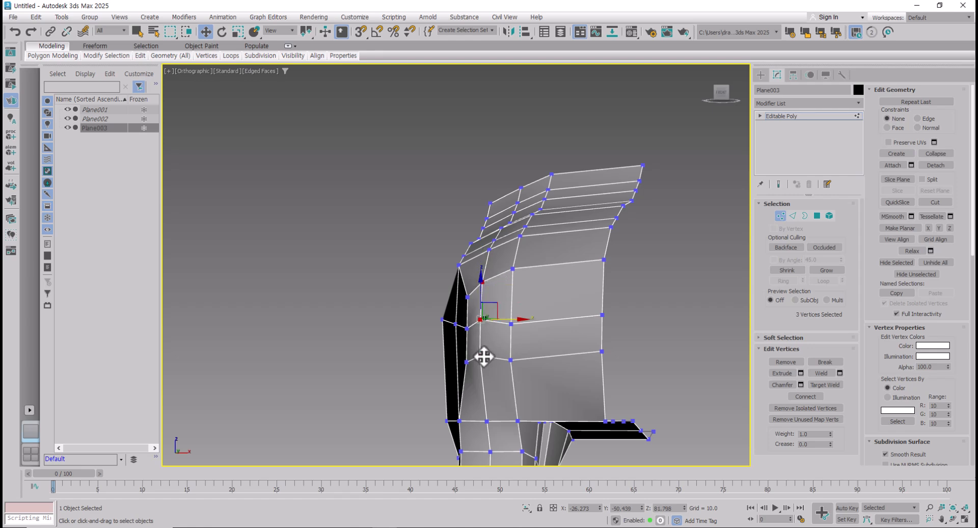
left_click_drag(513, 322, 520, 321)
Step: Move individual outer vertices along the back's edge and the flank slightly toward the midline along X
middle_click_drag(521, 321, 457, 264, "alt")
left_click(440, 229)
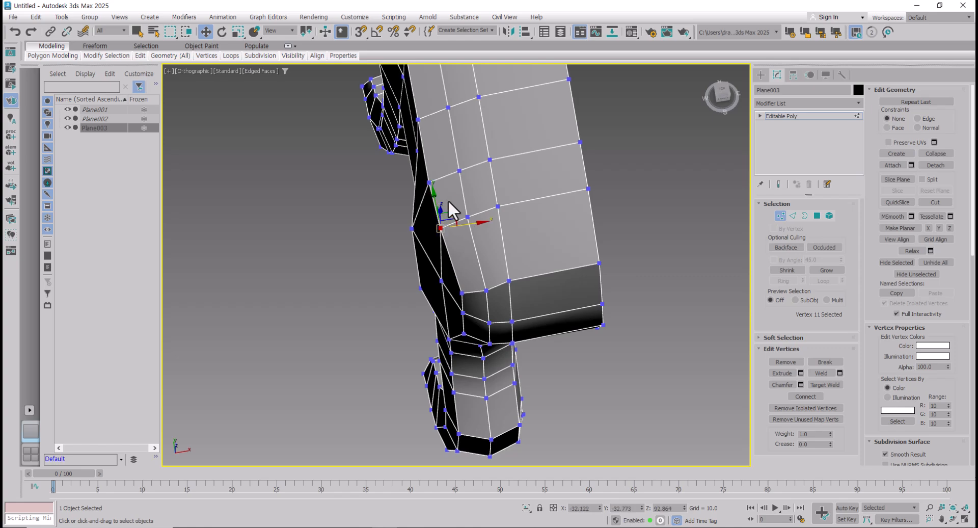
left_click_drag(428, 182, 436, 182)
middle_click_drag(459, 243, 382, 266, "alt")
left_click(380, 264)
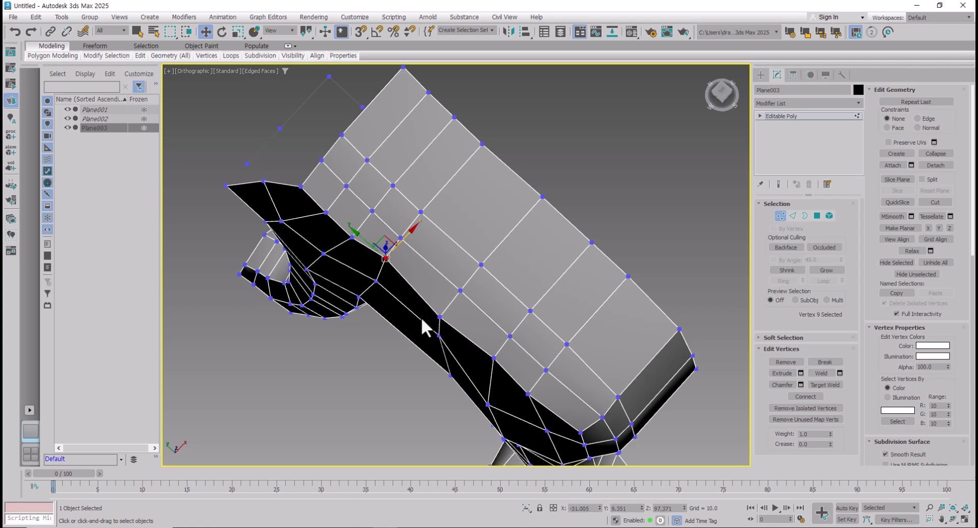
left_click(443, 315)
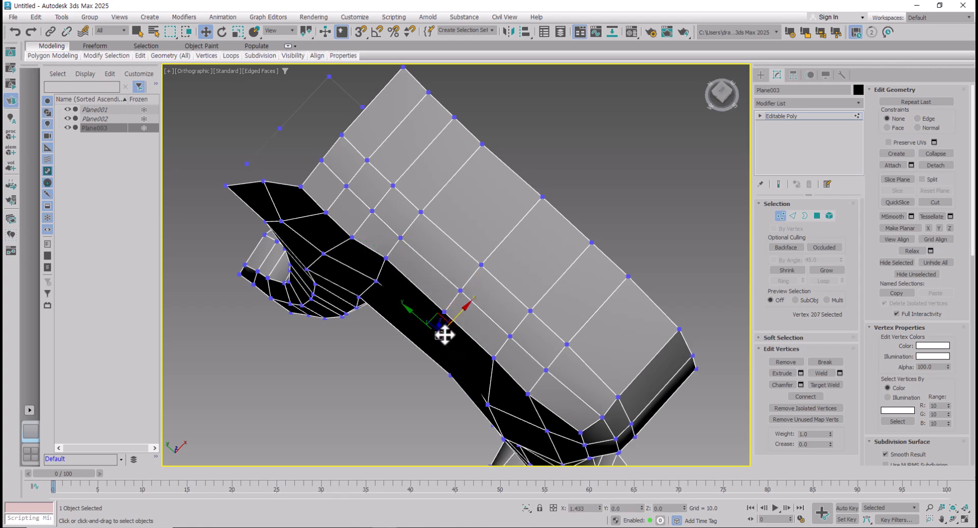
mouse_move(445, 334)
middle_mouse_down("alt")
mouse_move(436, 336)
mouse_move(467, 203)
mouse_move(454, 332)
middle_mouse_up("alt")
left_click(442, 291)
mouse_move(442, 291)
middle_mouse_down("alt")
mouse_move(432, 372)
mouse_move(439, 305)
middle_mouse_up("alt")
middle_click_drag(373, 299, 396, 205, "alt")
left_click(263, 324)
Step: Move the four-vertex column nearest the rump's midline, down to the hind leg's inner top, inward along X
left_click(346, 316)
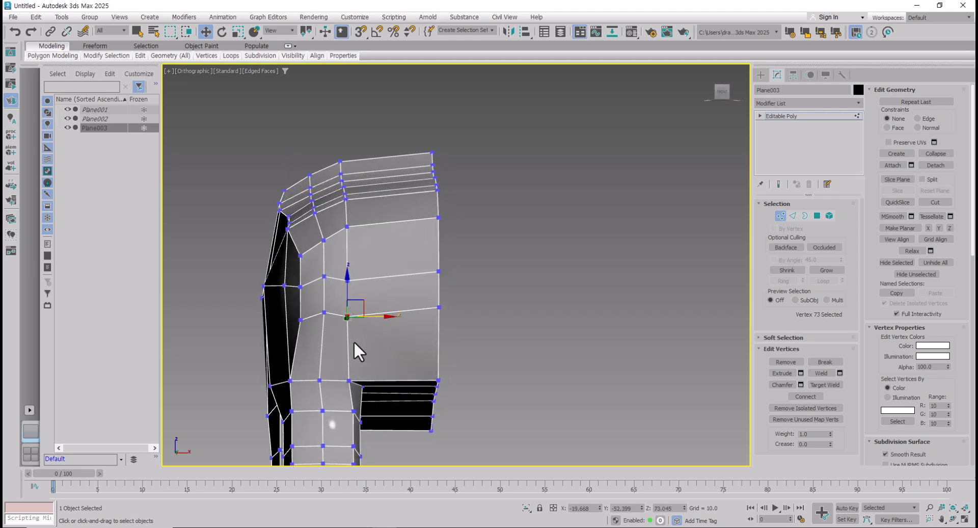
left_click(348, 380, "ctrl")
left_click(346, 281, "ctrl")
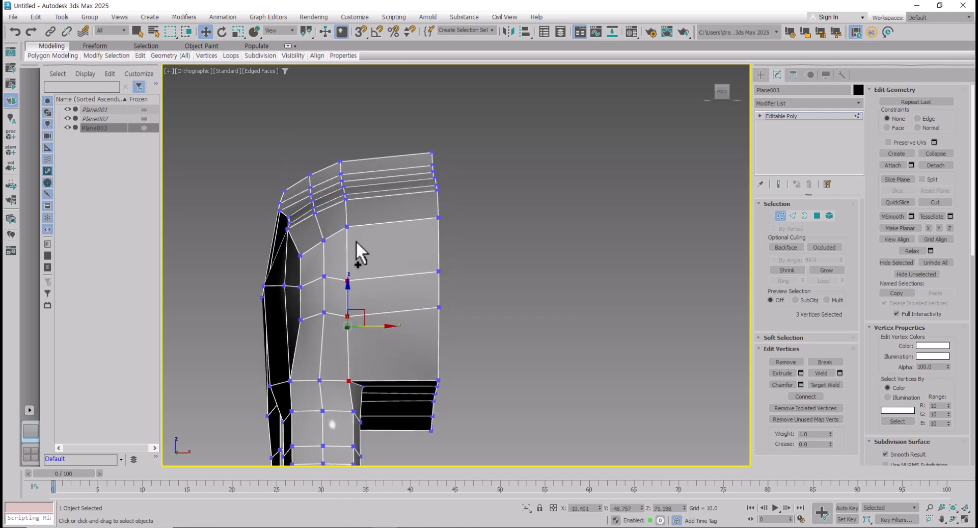
left_click(347, 226, "ctrl")
left_click_drag(364, 224, 414, 222, "ctrl")
Step: Move the adjoining middle column of rump vertices toward the midline along X to even out the spacing
left_click_drag(345, 238, 343, 245)
left_click_drag(339, 257, 329, 324, "ctrl")
middle_click_drag(329, 324, 435, 259, "alt")
left_click_drag(410, 203, 393, 193)
middle_click_drag(393, 192, 436, 261, "alt")
Step: Move the middle vertex at the hind leg's rear top and the inner vertex below it toward the midline
left_click(391, 323)
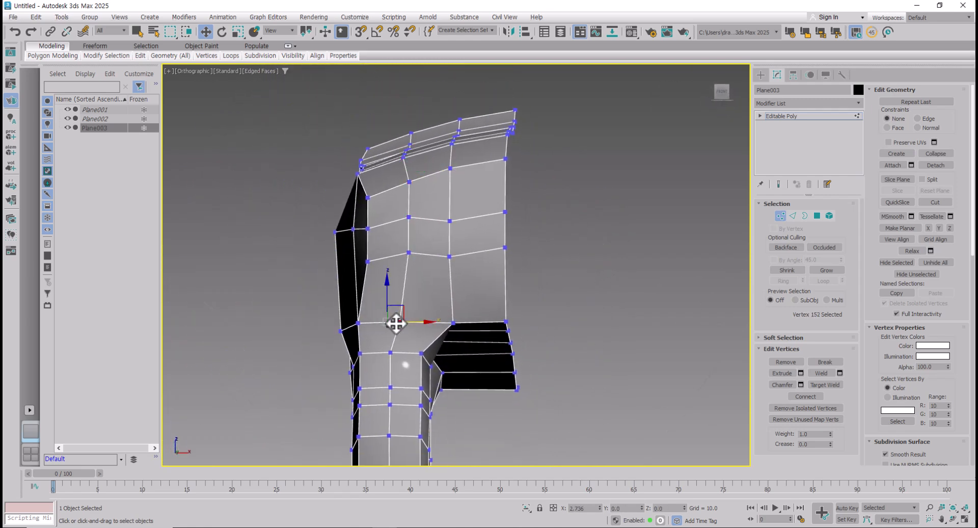
left_click_drag(396, 322, 408, 322)
left_click(428, 352)
Step: Move the eight vertices along the back's outer edge and upper flank toward the midline along X, and switch to edge editing
mouse_move(480, 347)
middle_mouse_down("alt")
mouse_move(465, 212)
mouse_move(496, 388)
mouse_move(574, 378)
mouse_move(525, 326)
mouse_move(579, 360)
mouse_move(675, 339)
middle_mouse_up("alt")
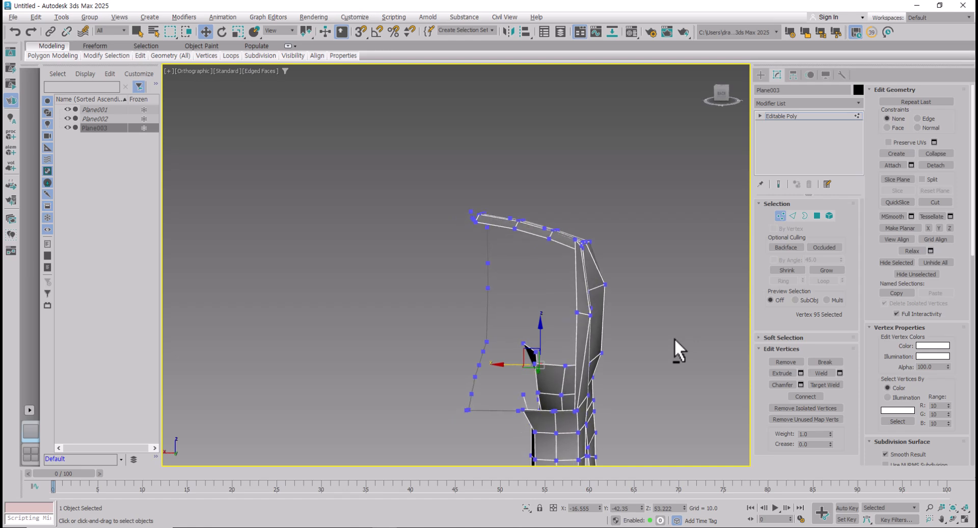
left_click_drag(567, 259, 570, 260)
middle_click_drag(586, 266, 607, 231, "alt")
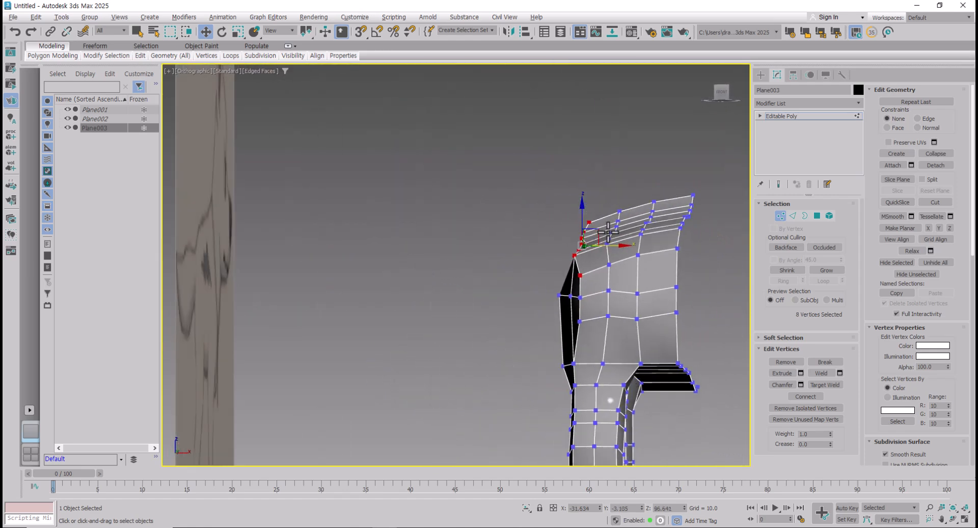
left_click_drag(598, 231, 608, 237)
middle_click_drag(637, 319, 637, 309, "alt")
mouse_move(598, 351)
middle_mouse_down("alt")
mouse_move(696, 366)
mouse_move(619, 326)
middle_mouse_up("alt")
mouse_move(619, 325)
middle_mouse_down()
mouse_move(556, 332)
mouse_move(532, 318)
middle_mouse_up()
left_click(793, 215)
double_click(481, 274)
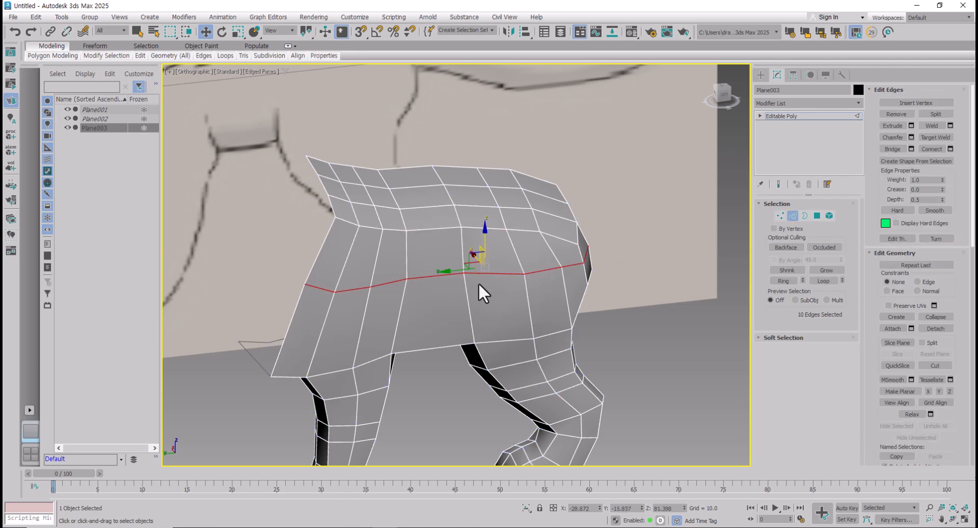
left_click(434, 276)
middle_click_drag(448, 309, 452, 279, "alt")
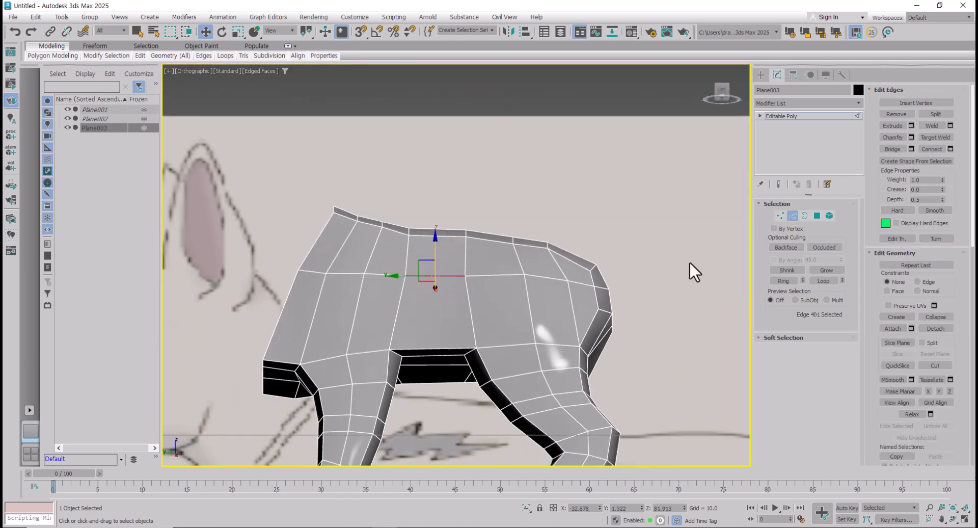
left_click(785, 283)
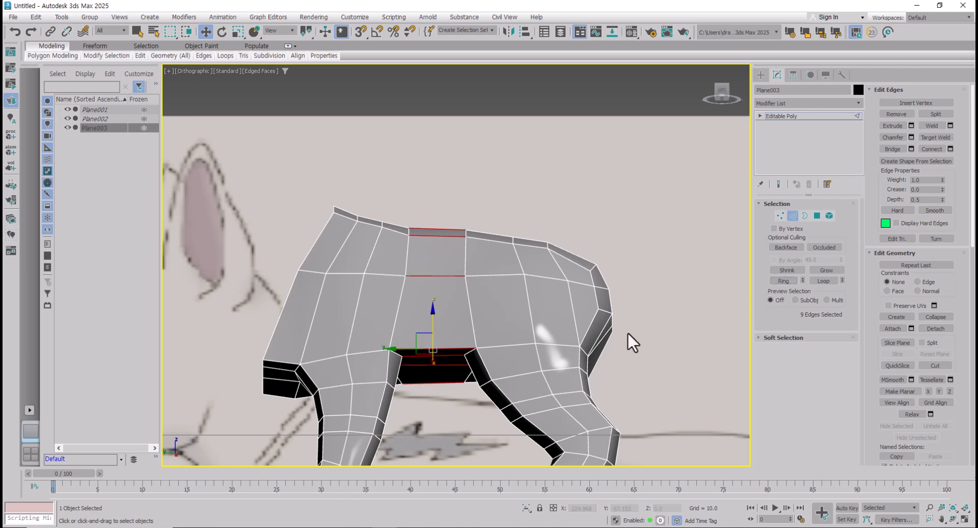
left_click(628, 333)
middle_click_drag(475, 301, 449, 268, "alt")
left_click(426, 298)
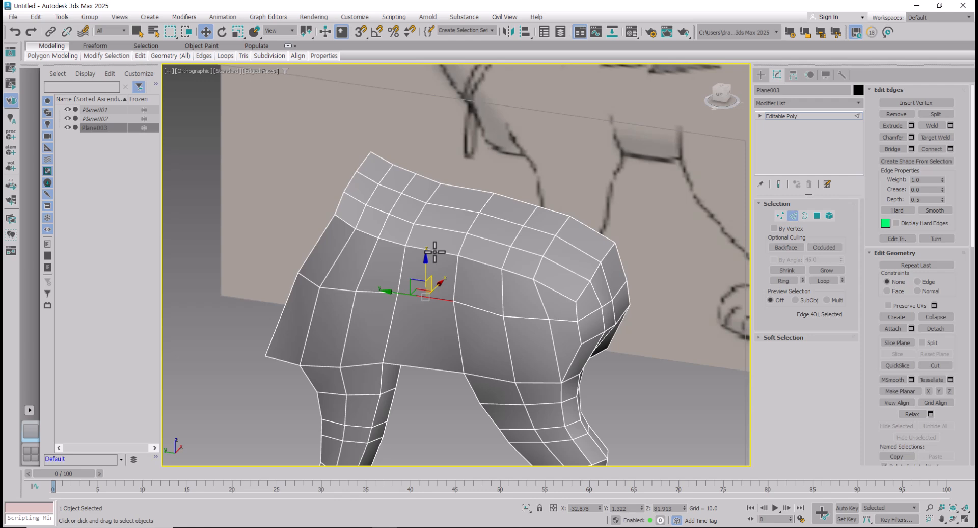
left_click(435, 252, "shift")
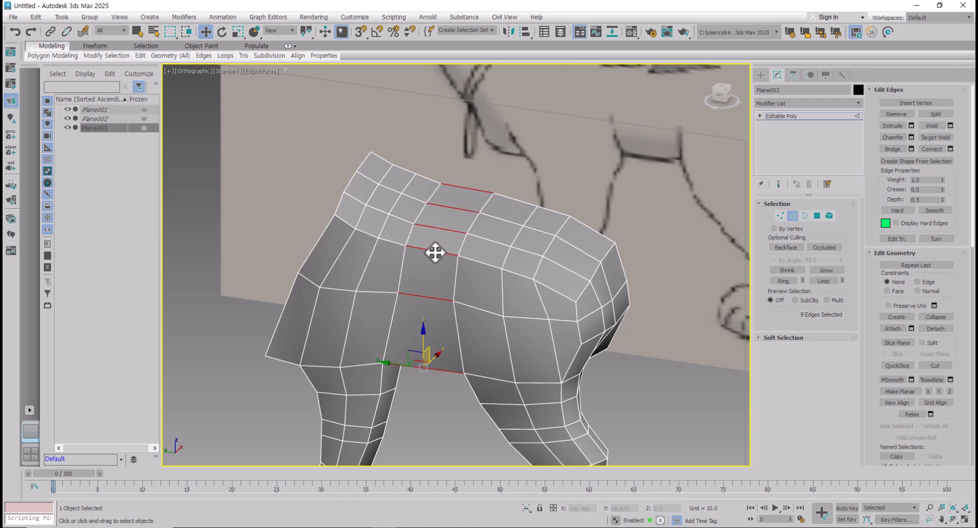
mouse_move(460, 314)
middle_mouse_down("alt")
mouse_move(467, 264)
mouse_move(467, 299)
middle_mouse_up("alt")
left_click(484, 220)
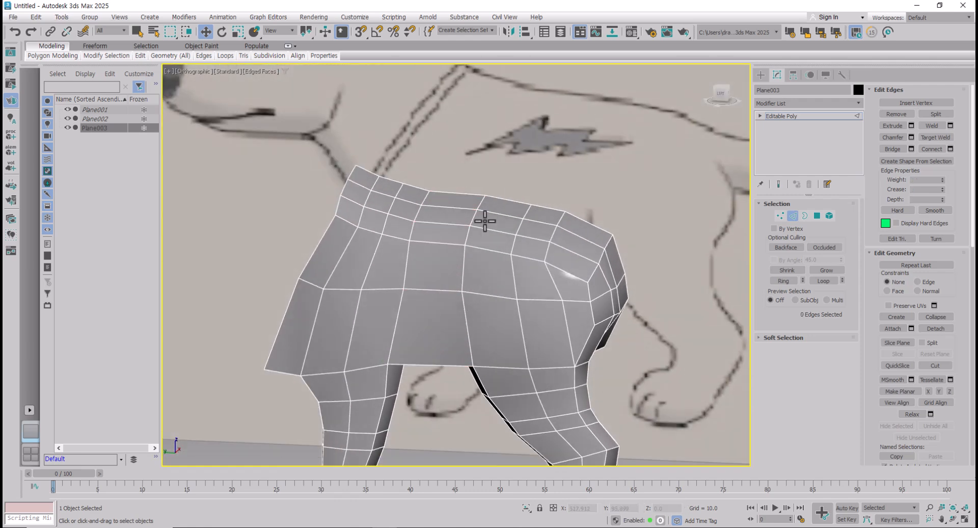
Step: Connect the ring of edges around the torso between the front and hind legs with 3 segments and pinch 75
left_click(447, 241)
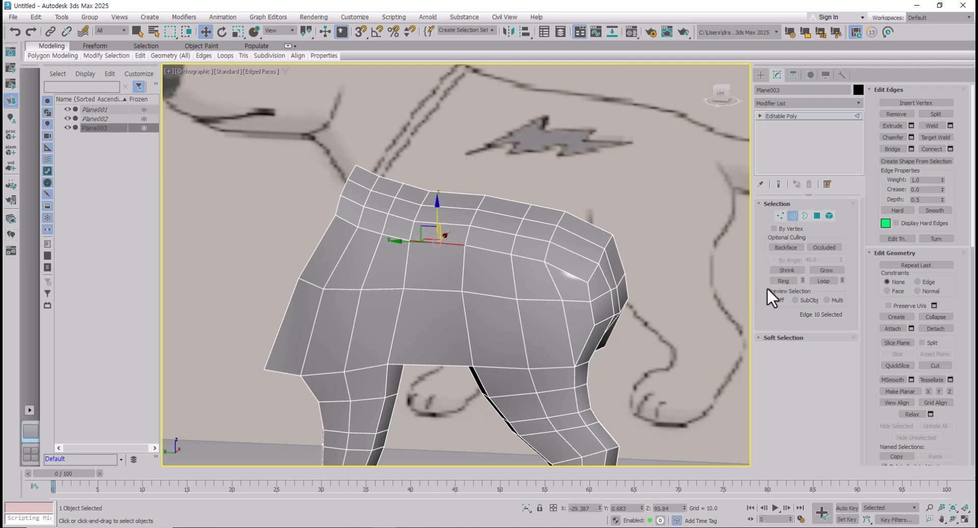
left_click(783, 280)
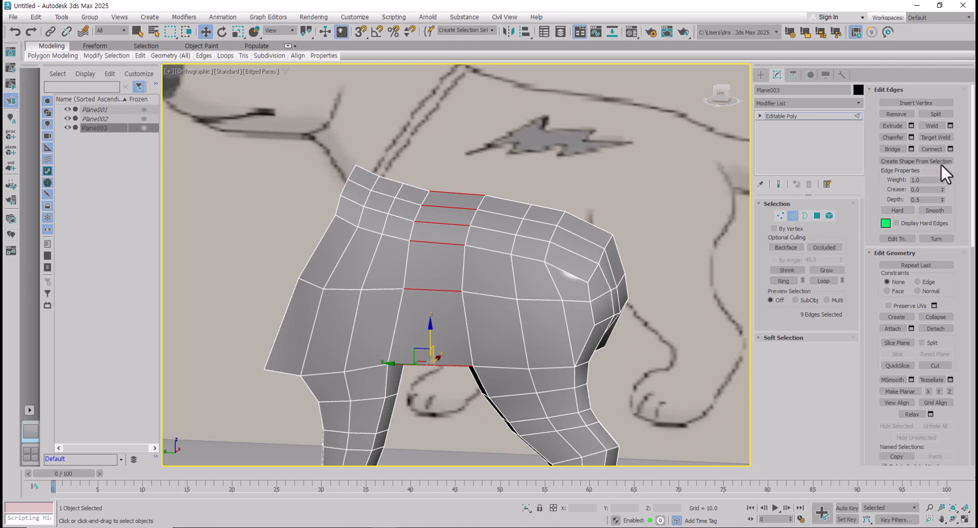
left_click(950, 150)
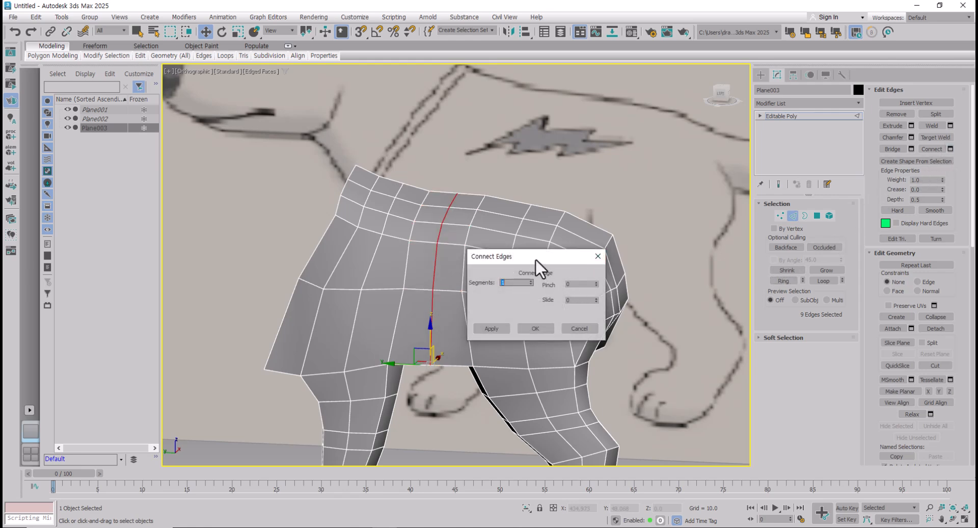
left_click_drag(535, 258, 571, 248)
left_click(567, 270)
left_click(566, 270)
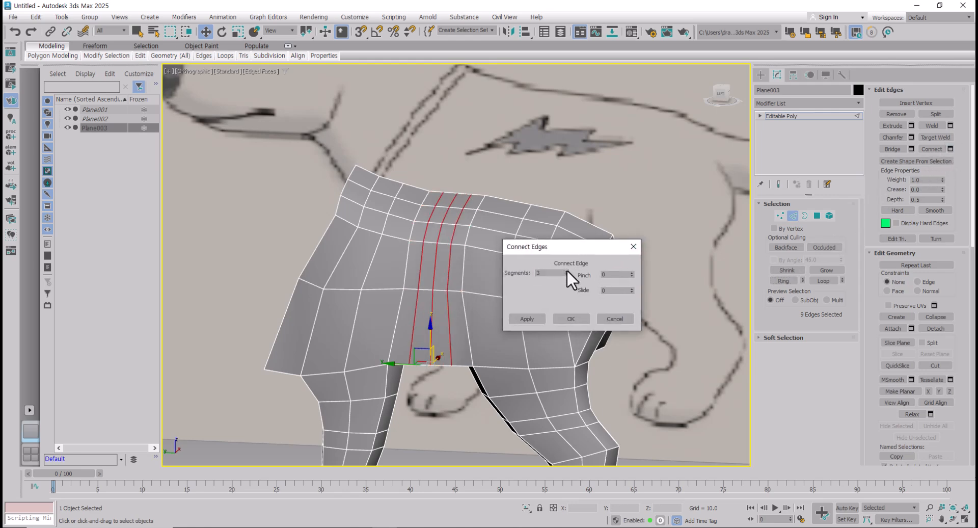
left_click_drag(632, 275, 632, 236)
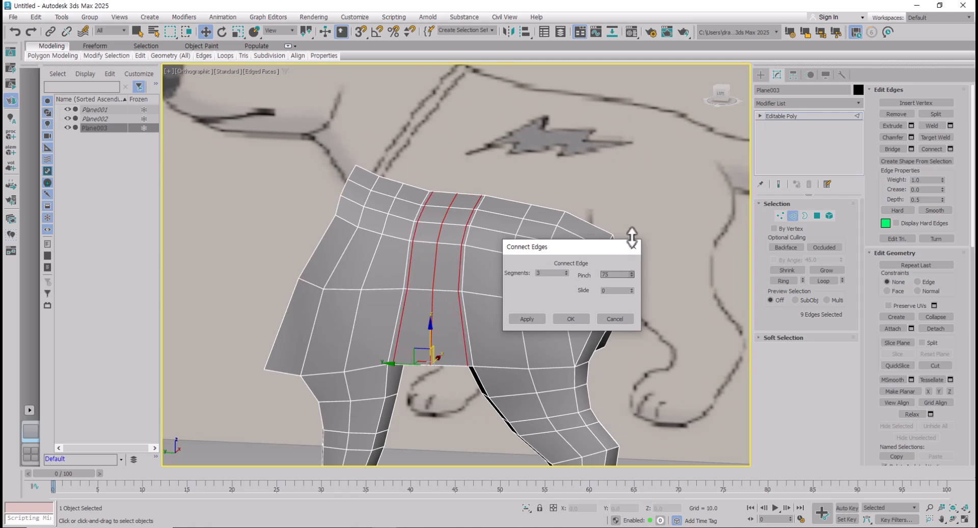
left_click(582, 316)
Step: Select the six flank vertices on the two new loops beside the legs and move them inward along X
middle_click_drag(582, 317, 600, 278, "alt")
left_click(781, 215)
scroll(506, 288, "up", 3)
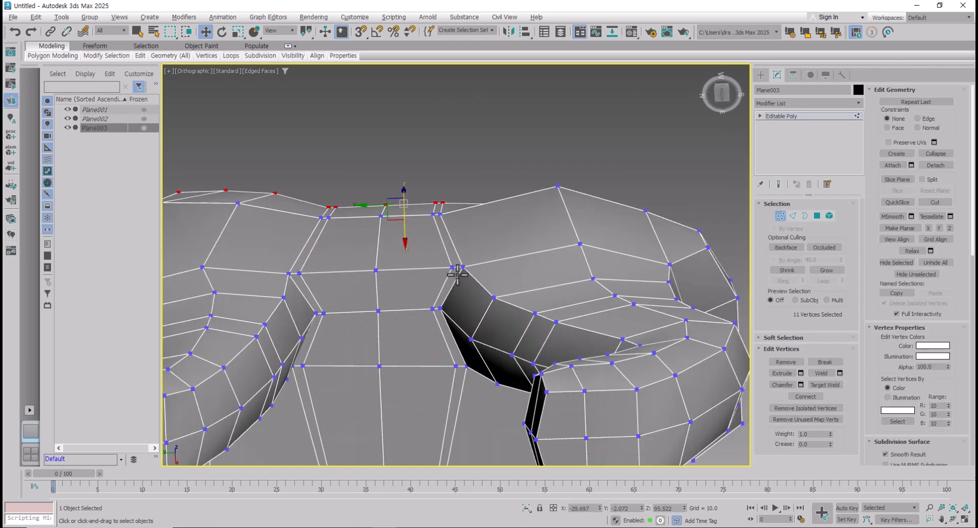
left_click(450, 268)
left_click(432, 217, "ctrl")
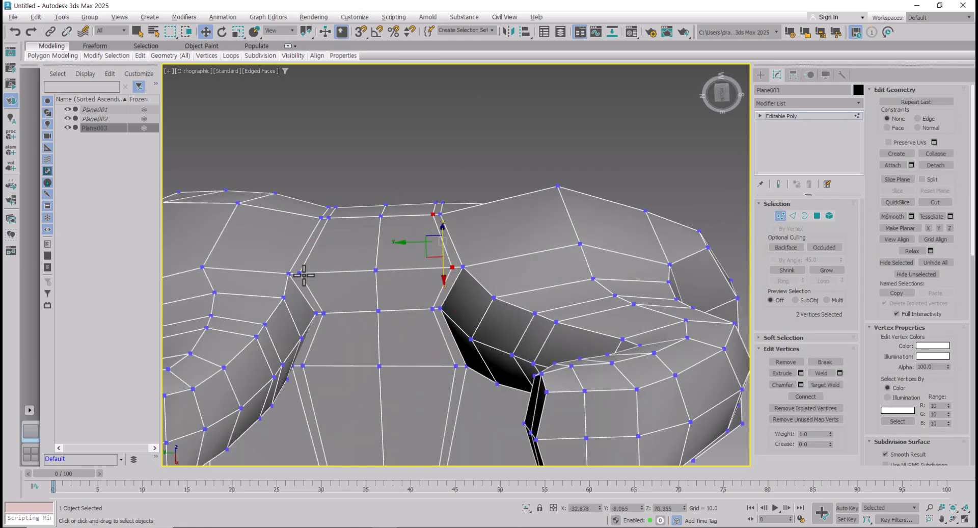
left_click(300, 273, "ctrl")
left_click(329, 217, "ctrl")
left_click(335, 208, "ctrl")
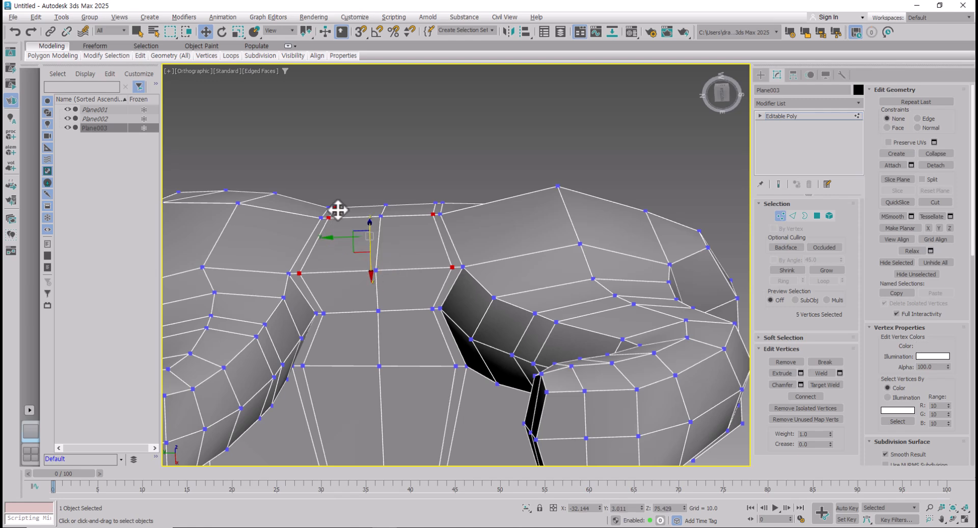
left_click(435, 203, "ctrl")
left_click_drag(383, 266, 382, 282)
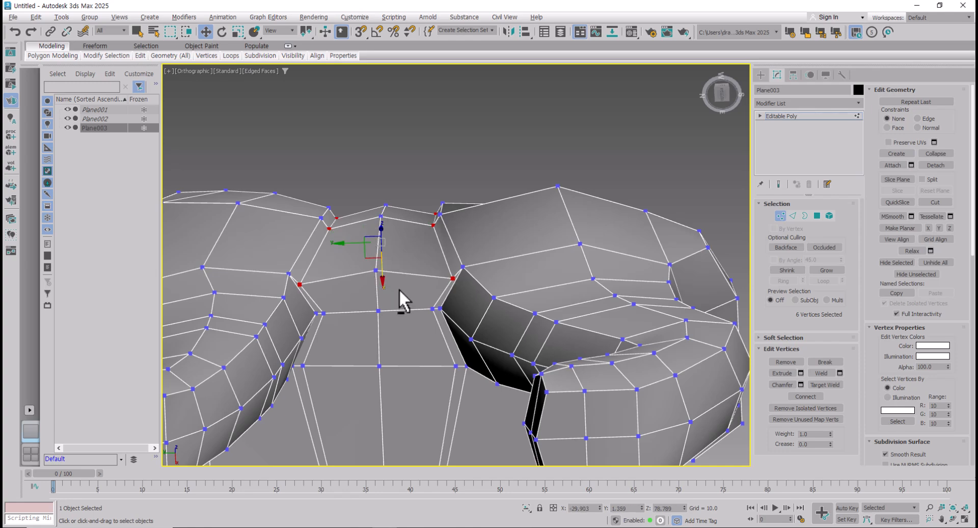
Step: Push the six selected flank vertices further inward along X to deepen the recess between the legs
middle_click_drag(399, 289, 420, 463, "alt")
scroll(418, 312, "down", 2)
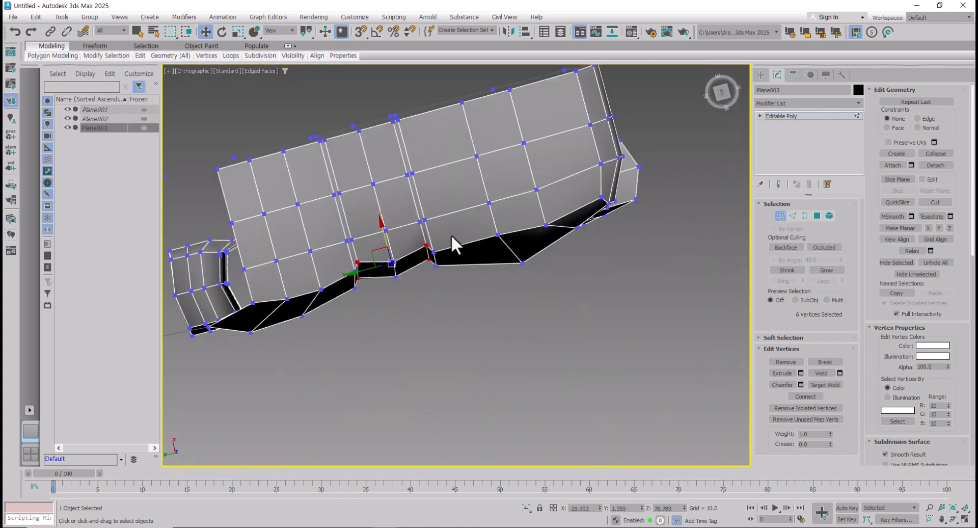
scroll(451, 234, "up", 2)
middle_click_drag(436, 265, 470, 327)
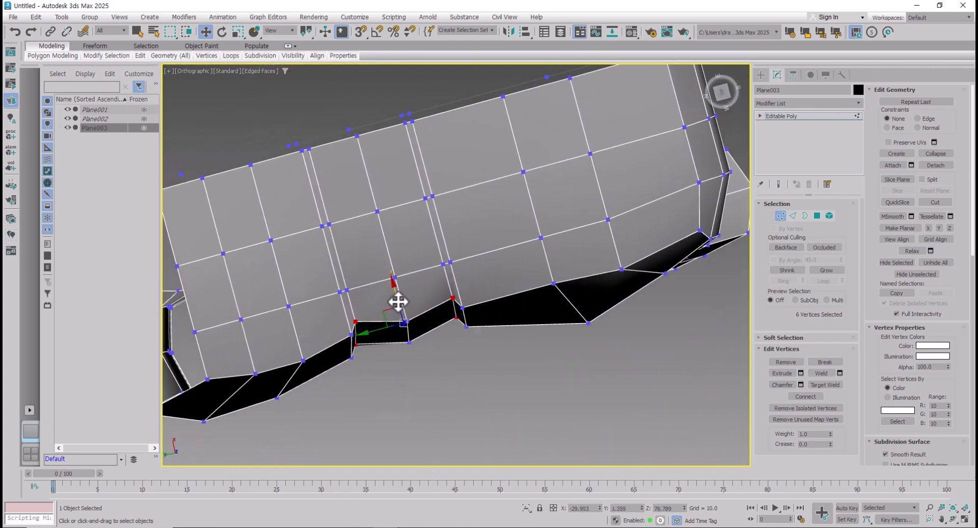
left_click_drag(398, 302, 396, 288)
Step: Move the two lower recessed flank vertices beside the front and hind legs along Y toward the torso's central loop
middle_click_drag(396, 287, 427, 234, "alt")
left_click(392, 310)
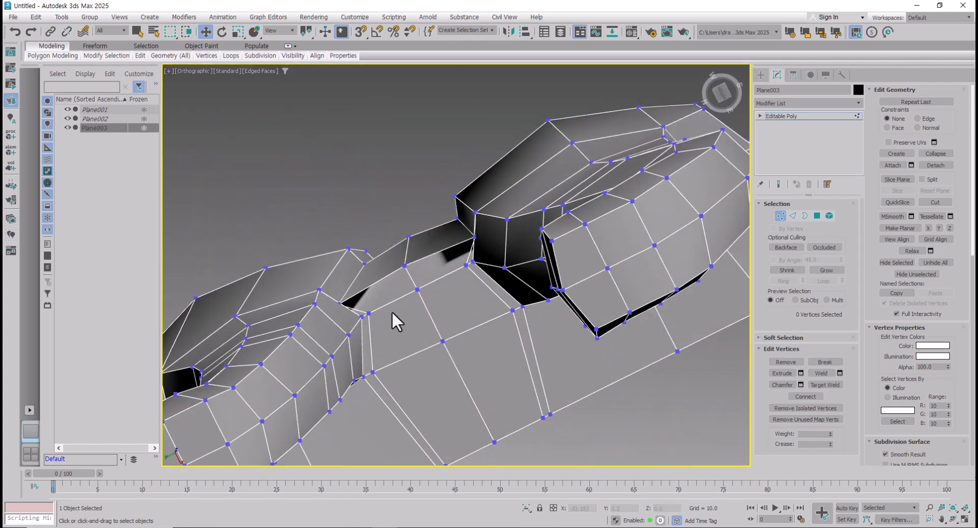
middle_click_drag(392, 310, 384, 331, "alt")
left_click(344, 304)
middle_click_drag(344, 303, 362, 319, "alt")
left_click_drag(320, 305, 332, 303)
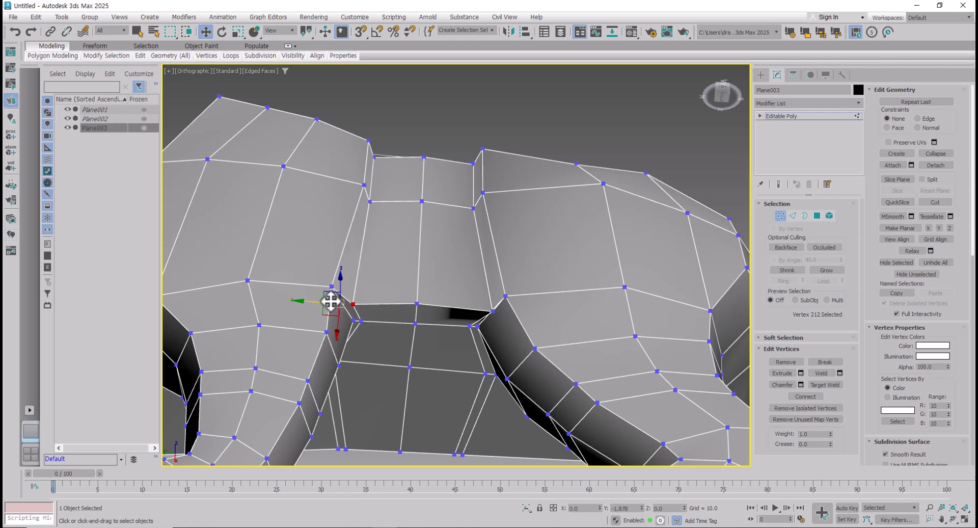
left_click_drag(492, 310, 481, 309)
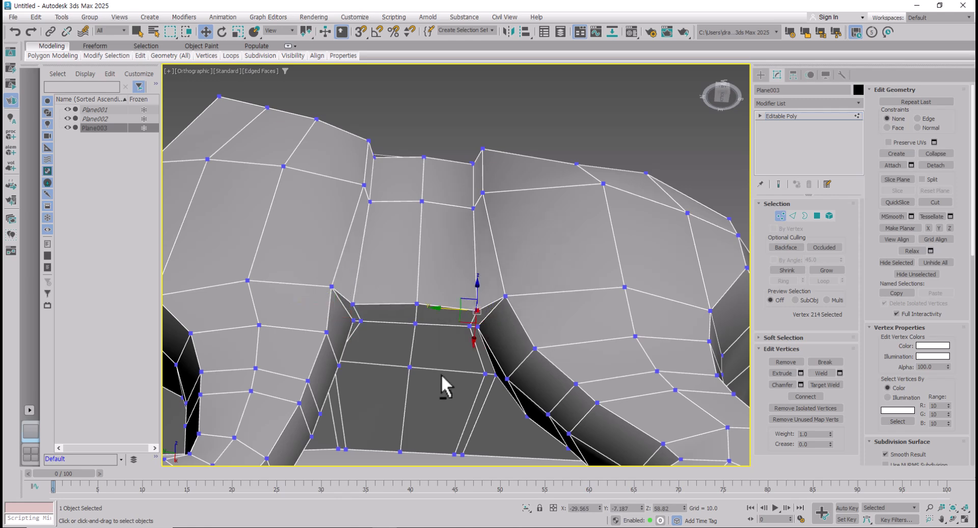
Step: Spread the two close vertex pairs on the belly row apart along Y, the front pair forward and the rear pair rearward
middle_click_drag(441, 374, 408, 304, "alt")
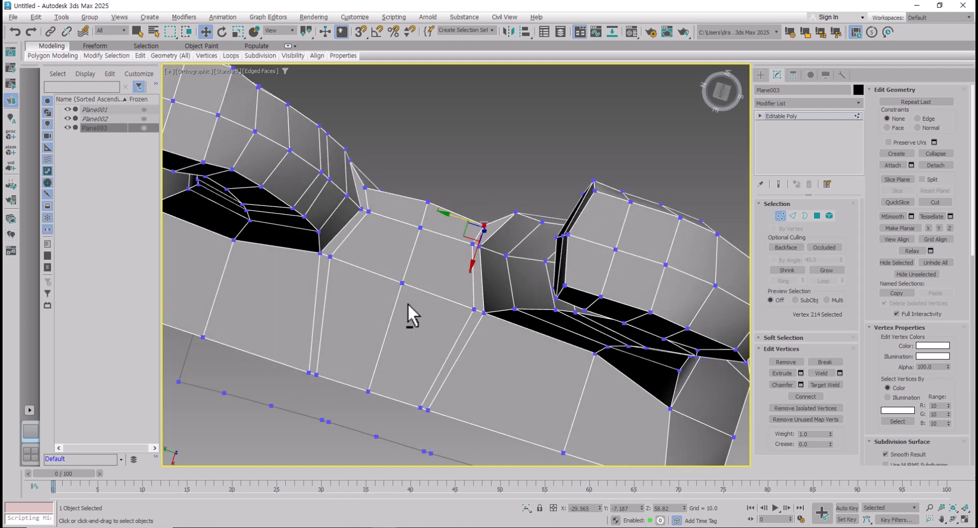
left_click_drag(289, 372, 262, 344)
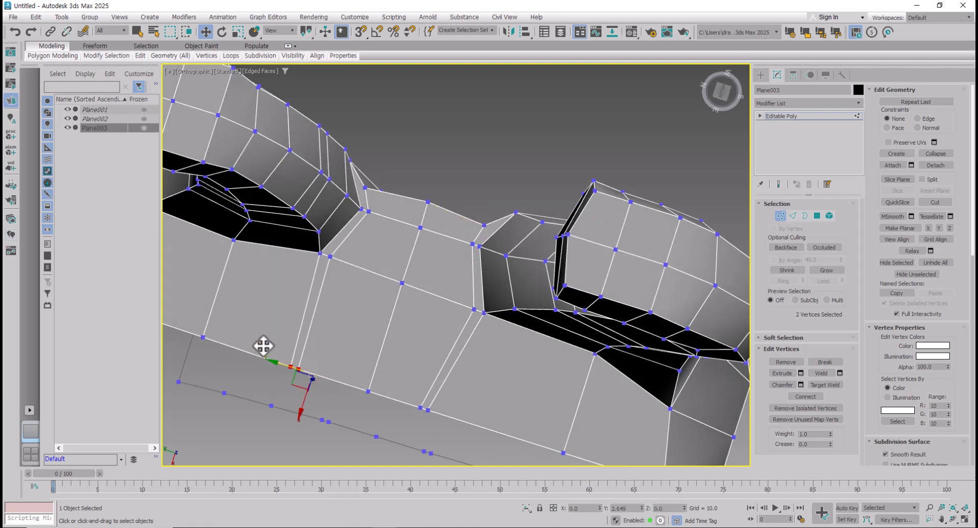
left_click(420, 408)
left_click(428, 410, "ctrl")
left_click_drag(400, 403, 422, 409)
Step: Move the inner belly vertices of the front and rear loops along Y toward the central loop, separating them from their neighbours
left_click_drag(329, 255, 346, 261)
left_click(294, 368)
left_click_drag(304, 371, 314, 375)
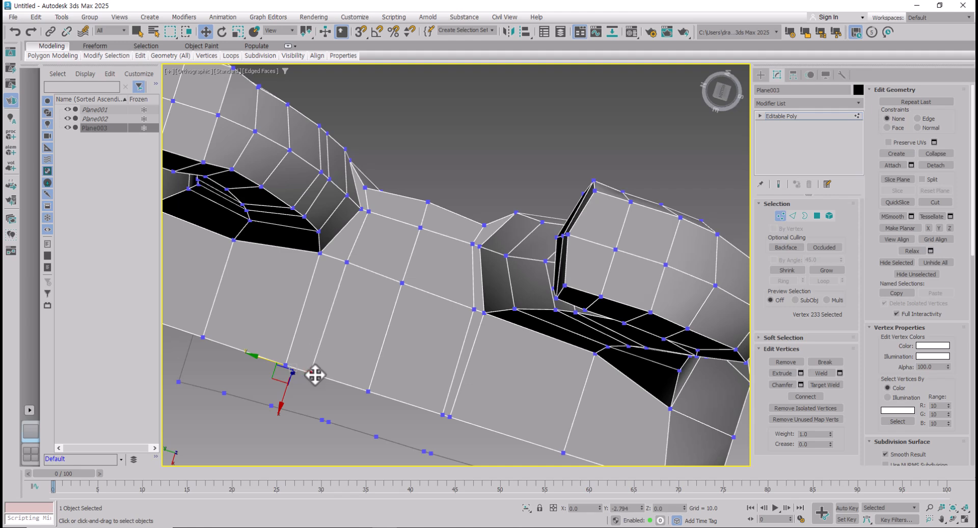
left_click_drag(474, 308, 458, 305)
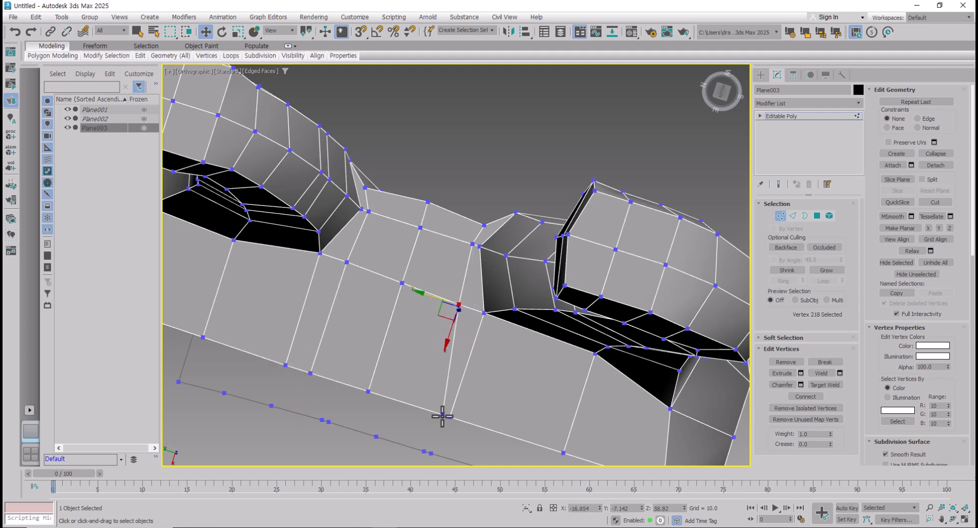
left_click_drag(442, 416, 427, 409)
Step: Fine-tune individual inner vertices of the two belly loops along Y to even out their spacing around the central loop
left_click_drag(459, 303, 457, 304)
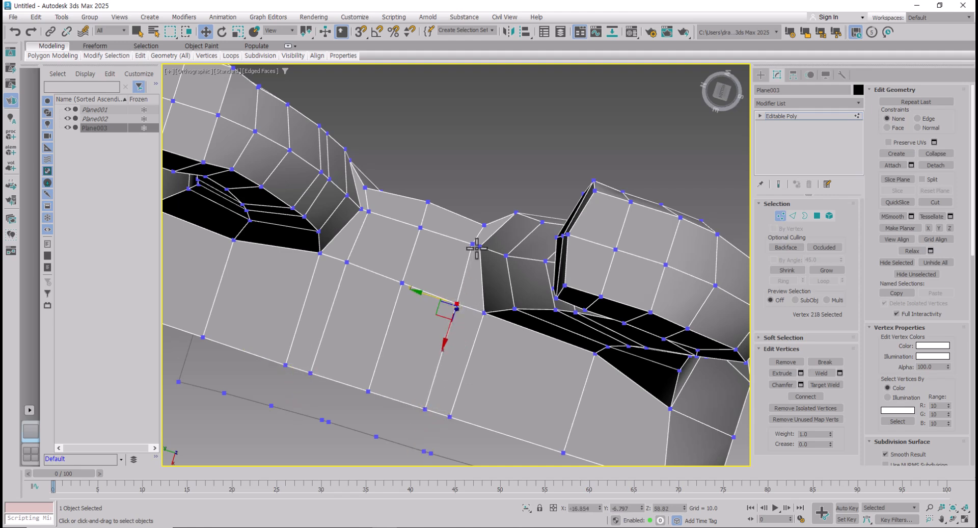
left_click_drag(474, 244, 467, 244)
left_click_drag(455, 302, 445, 303)
mouse_move(427, 405)
left_mouse_down()
mouse_move(415, 410)
mouse_move(422, 405)
left_mouse_up()
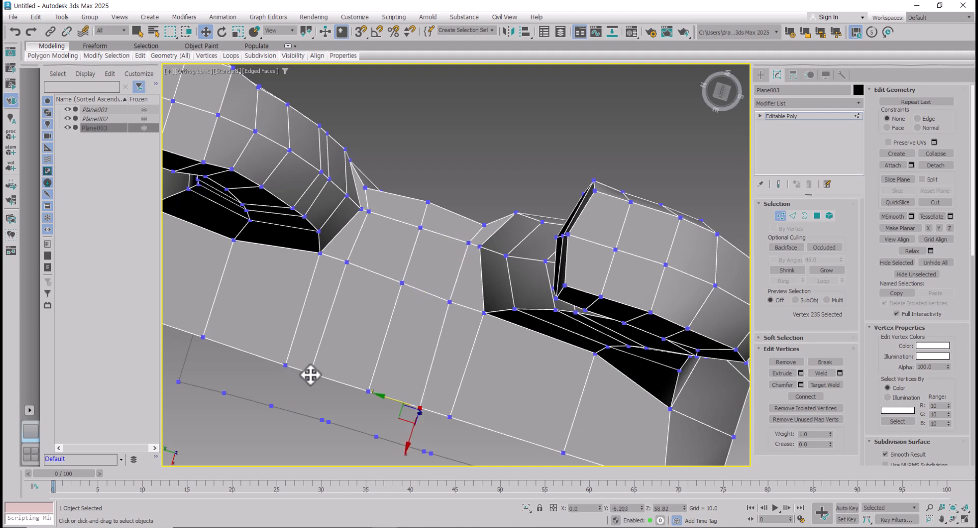
left_click(311, 375)
left_click(347, 263)
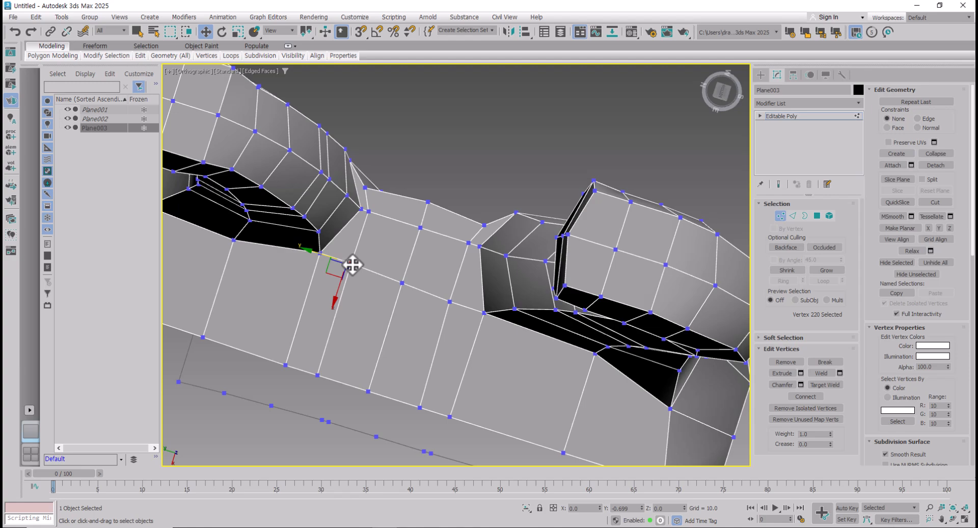
left_click(374, 212)
Step: In the top view, move the two outer flank vertices of the rear double loop rearward along Y
middle_click_drag(377, 243, 358, 376, "alt")
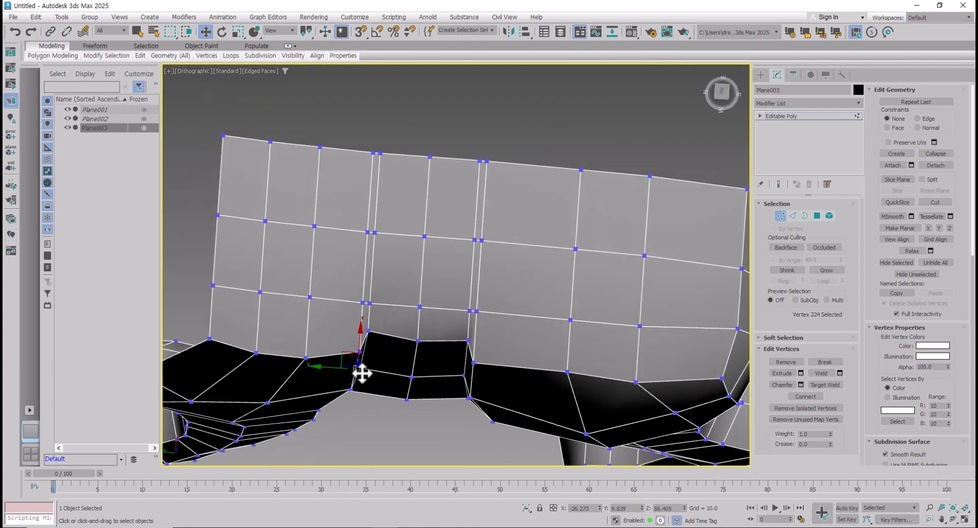
key("t")
middle_click_drag(499, 306, 454, 207)
scroll(407, 229, "up", 6)
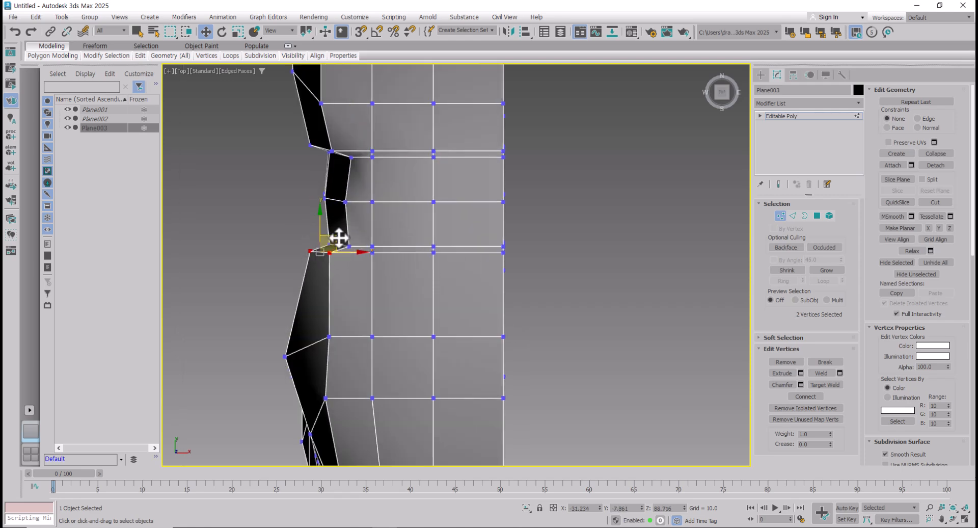
left_click_drag(339, 237, 340, 255)
Step: Move the outer back-edge vertex of the front double loop slightly forward along Y
left_click(312, 236)
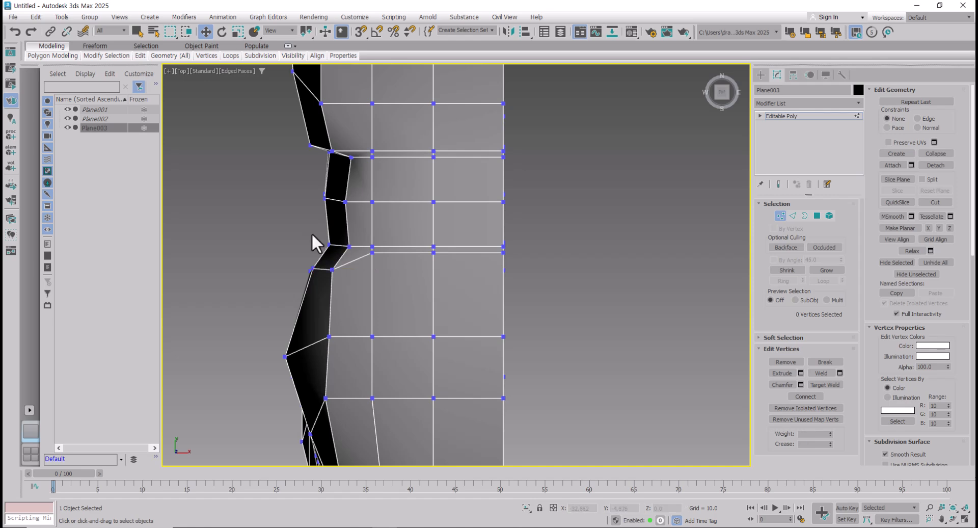
left_click_drag(359, 252, 360, 253)
middle_click_drag(358, 234, 390, 326)
left_click(361, 242)
scroll(371, 256, "up", 2)
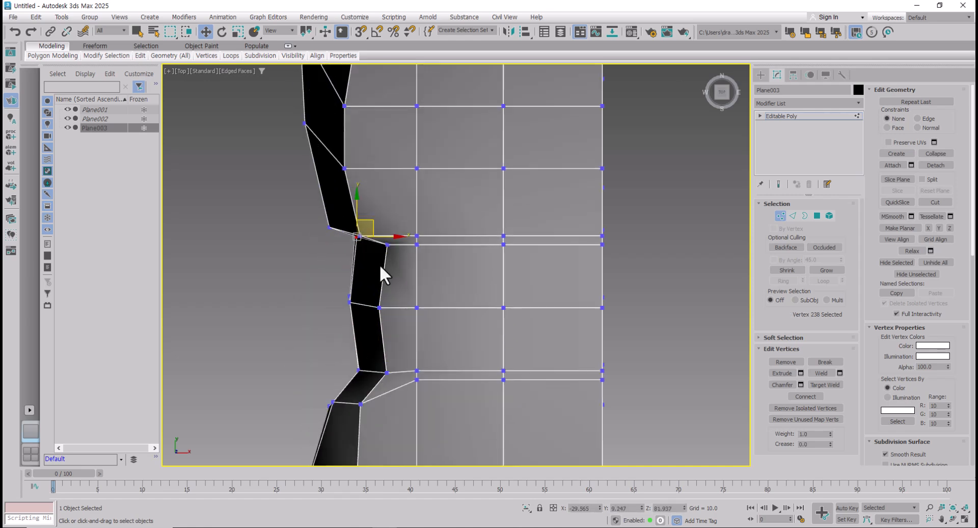
left_click(368, 234)
scroll(373, 257, "up", 2)
middle_click_drag(373, 257, 420, 216, "alt")
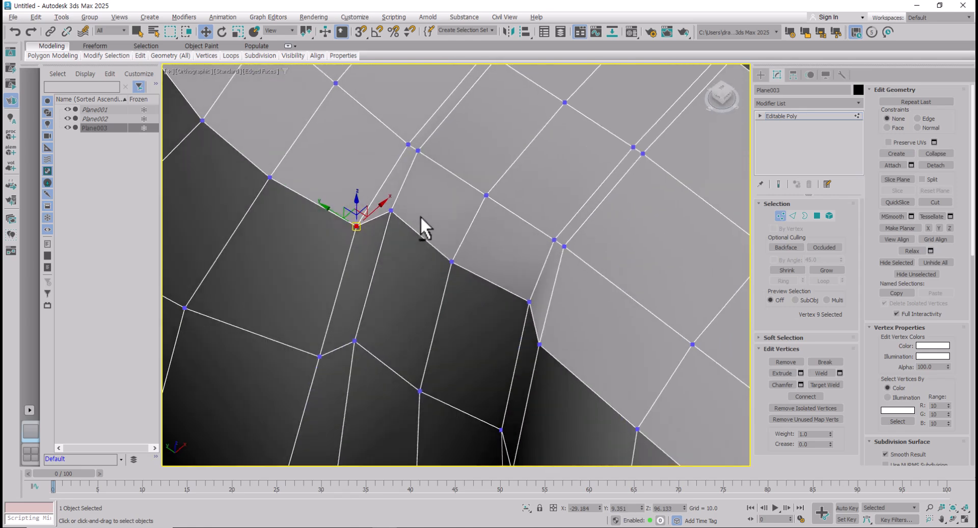
left_click_drag(334, 214, 321, 207)
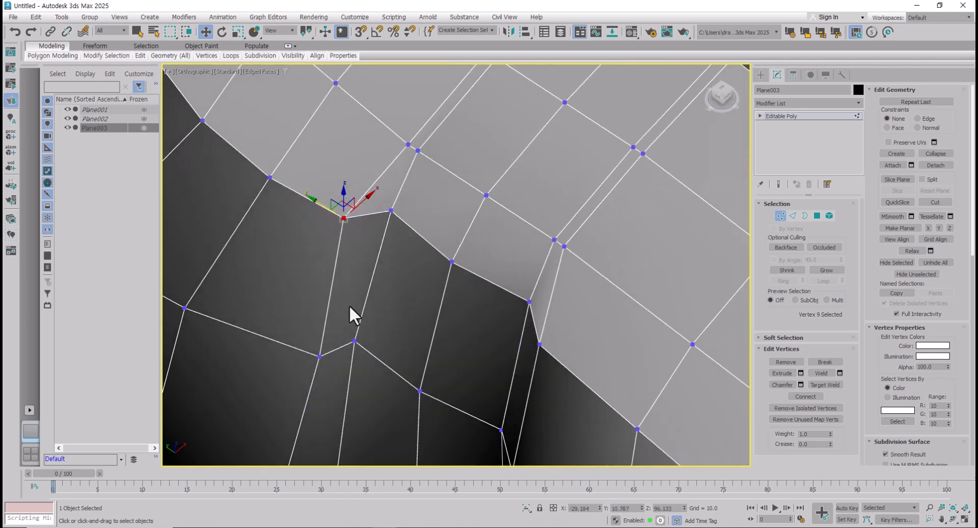
Step: Move the inner vertex of the loop on the lower flank slightly along Y
middle_click_drag(350, 307, 382, 303, "alt")
middle_click_drag(344, 360, 410, 264)
left_click(411, 263)
left_click_drag(399, 262, 389, 262)
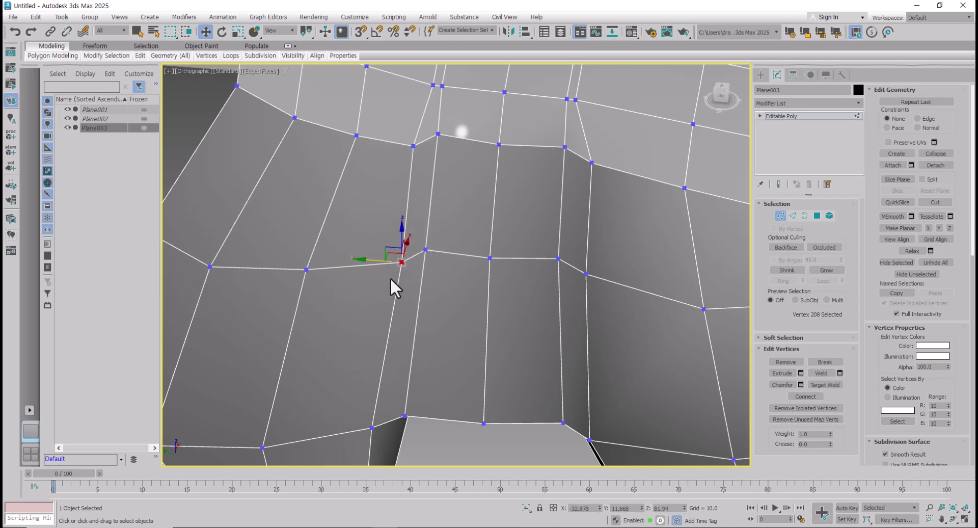
scroll(390, 277, "down", 3)
middle_click_drag(390, 277, 310, 332, "alt")
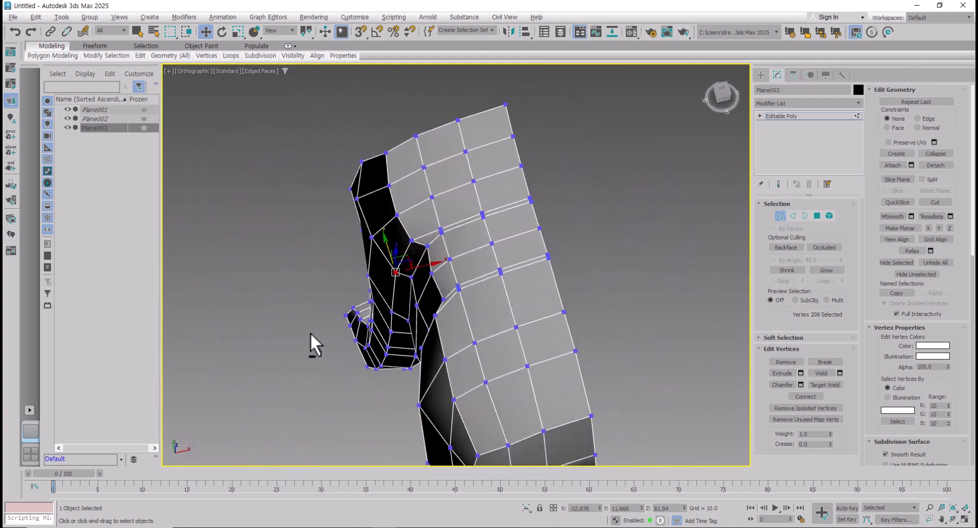
Step: Select the three vertices at the chest's open front edge and move them about 1.8 units inward along X
left_click(385, 154)
left_click(361, 162, "ctrl")
left_click(350, 188, "ctrl")
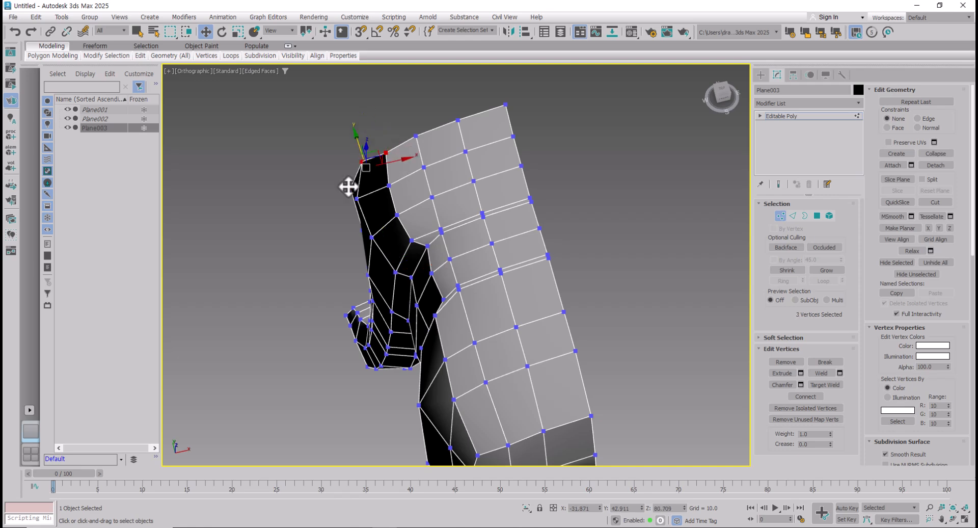
middle_click_drag(406, 211, 345, 168, "alt")
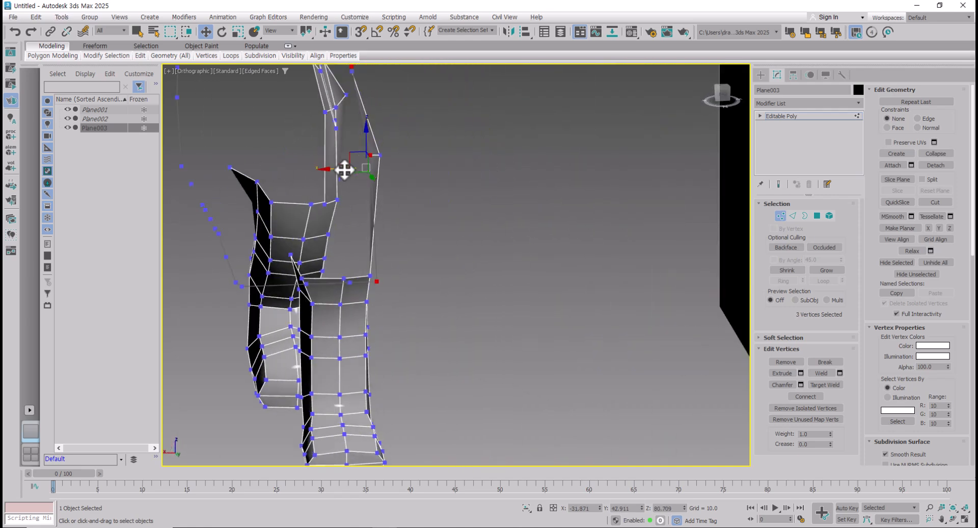
left_click_drag(335, 170, 332, 170)
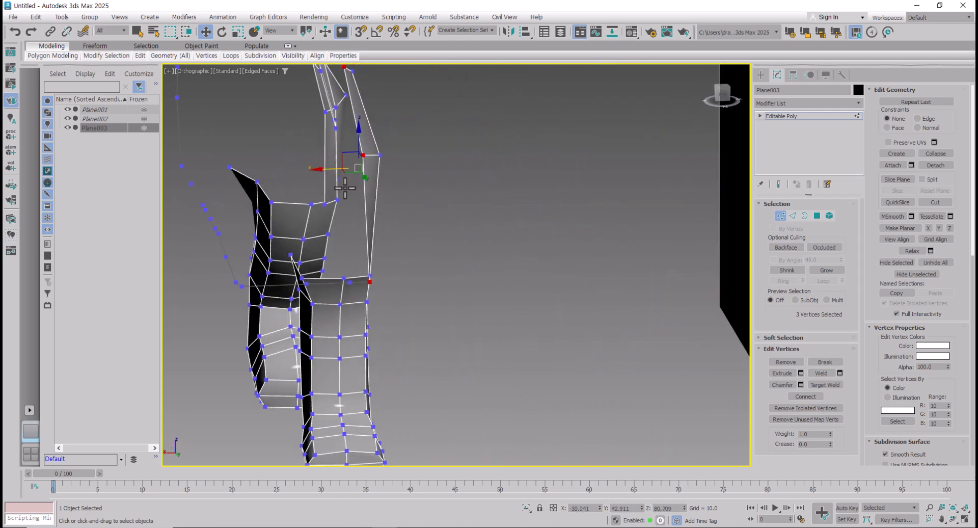
Step: Move a vertex at the upper front of the front leg outward along X
left_click(368, 282)
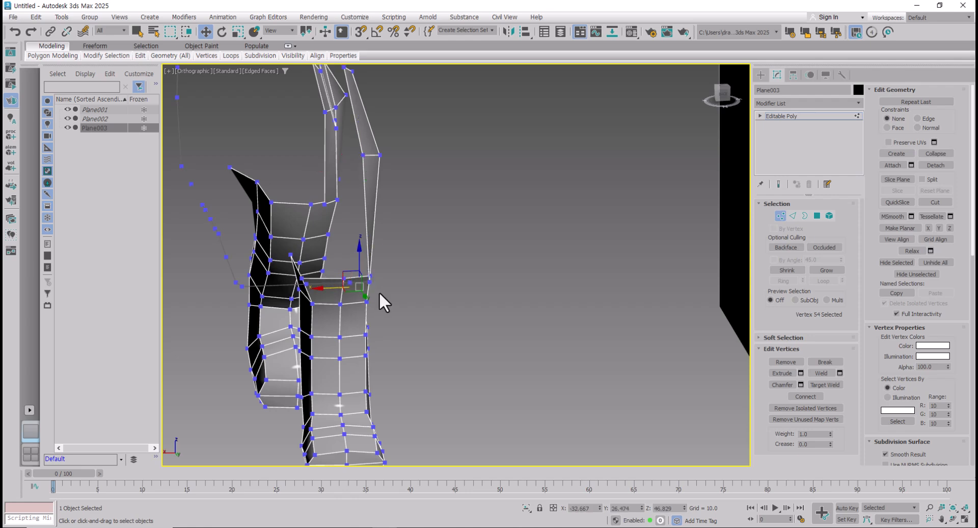
middle_click_drag(379, 291, 383, 206, "alt")
left_click(383, 206)
left_click(341, 198)
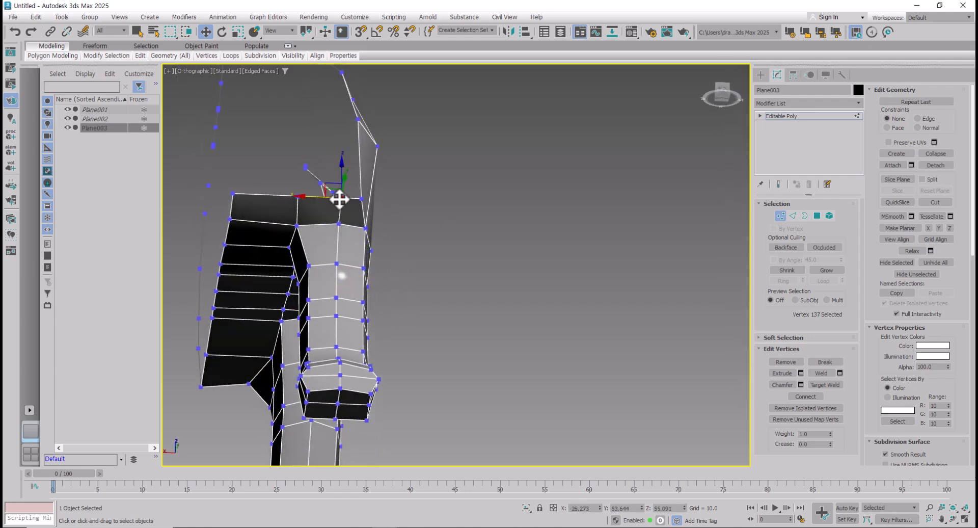
mouse_move(338, 199)
left_mouse_down()
mouse_move(329, 198)
mouse_move(333, 228)
mouse_move(355, 199)
left_mouse_up()
left_click(339, 224)
left_click(415, 242)
Step: Select the four vertices across the outer top of the front leg and raise them slightly along Z
middle_click_drag(461, 262, 338, 340, "alt")
scroll(333, 316, "up", 4)
left_click(352, 312, "ctrl")
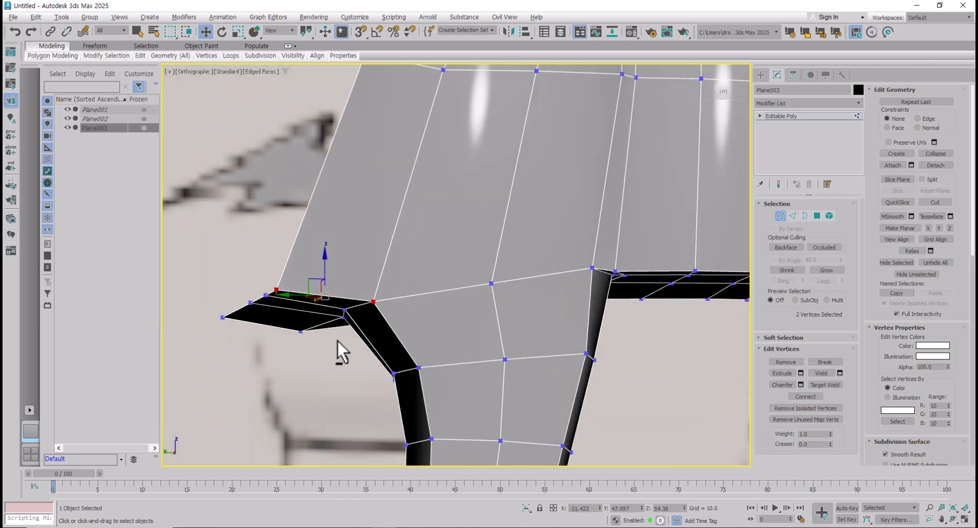
left_click(490, 284, "ctrl")
middle_click_drag(408, 279, 531, 279, "alt")
left_click(532, 275, "ctrl")
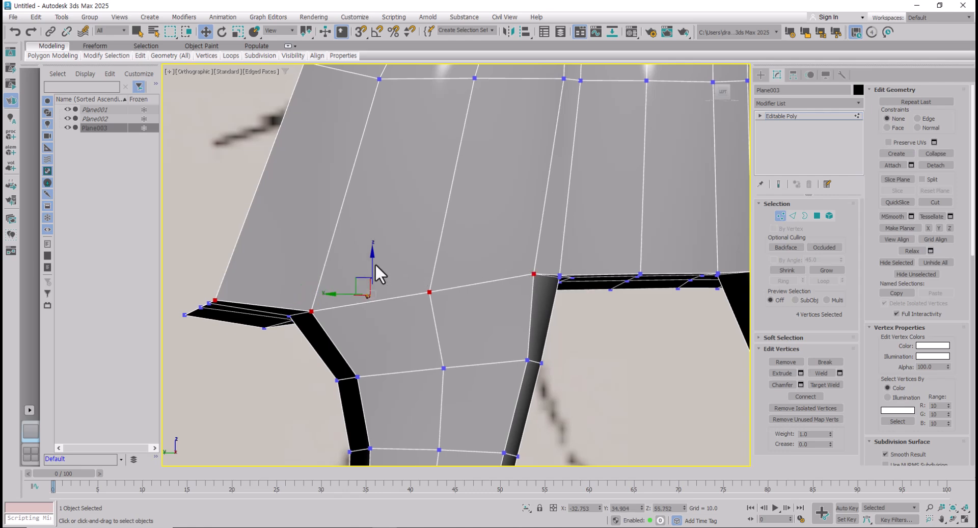
left_click_drag(375, 262, 382, 247)
Step: Select the lower flank vertices from behind the front leg to the back of the hind thigh and raise them along Z
middle_click_drag(580, 309, 583, 277, "alt")
middle_click_drag(629, 305, 524, 310)
middle_click_drag(458, 296, 430, 289)
left_click(426, 285)
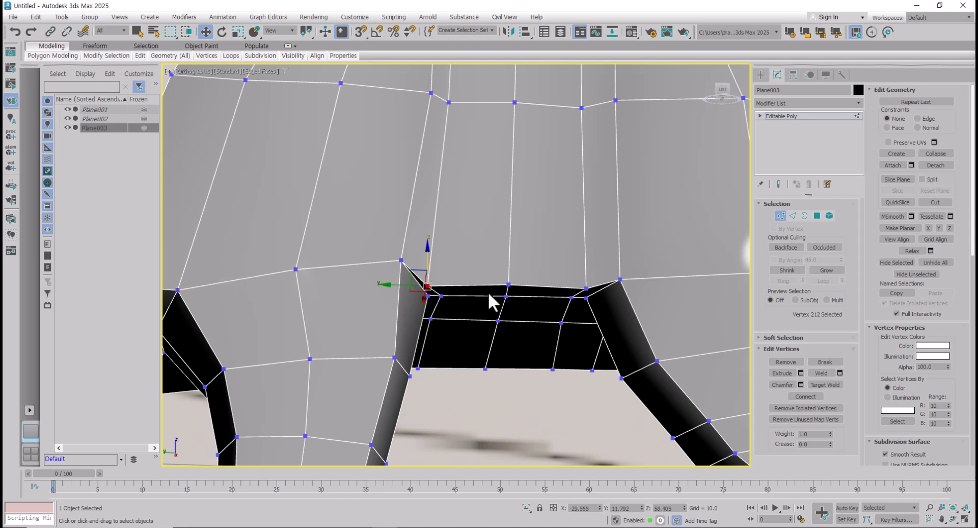
left_click(508, 284, "ctrl")
left_click(586, 288, "ctrl")
left_click(619, 280, "ctrl")
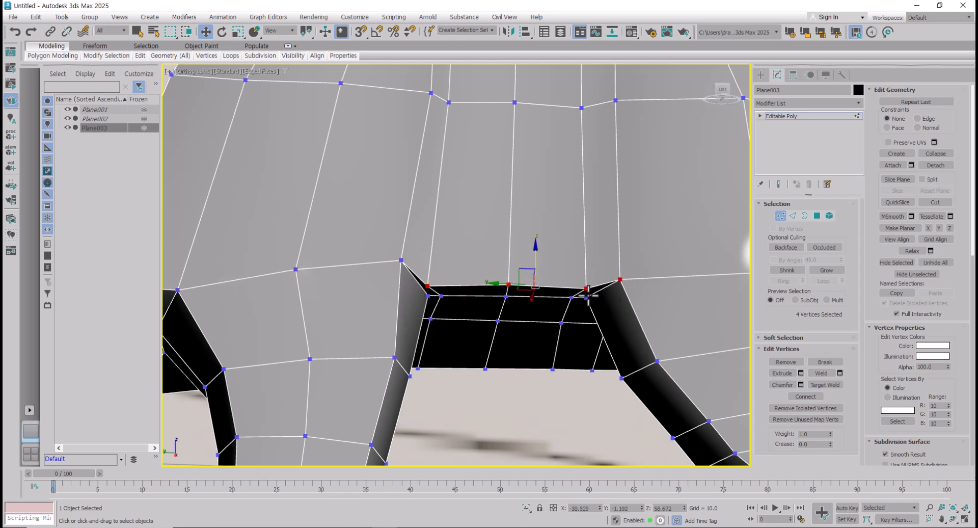
scroll(569, 297, "down", 2)
middle_click_drag(570, 297, 423, 305)
left_click(565, 289, "ctrl")
left_click(640, 297, "ctrl")
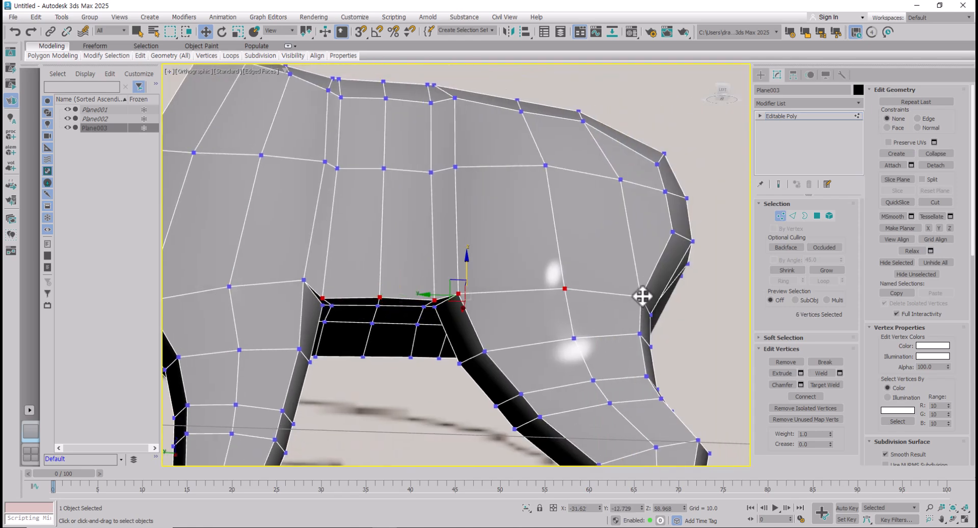
middle_click_drag(641, 297, 600, 327, "alt")
left_click(660, 288, "ctrl")
left_click(676, 294, "ctrl")
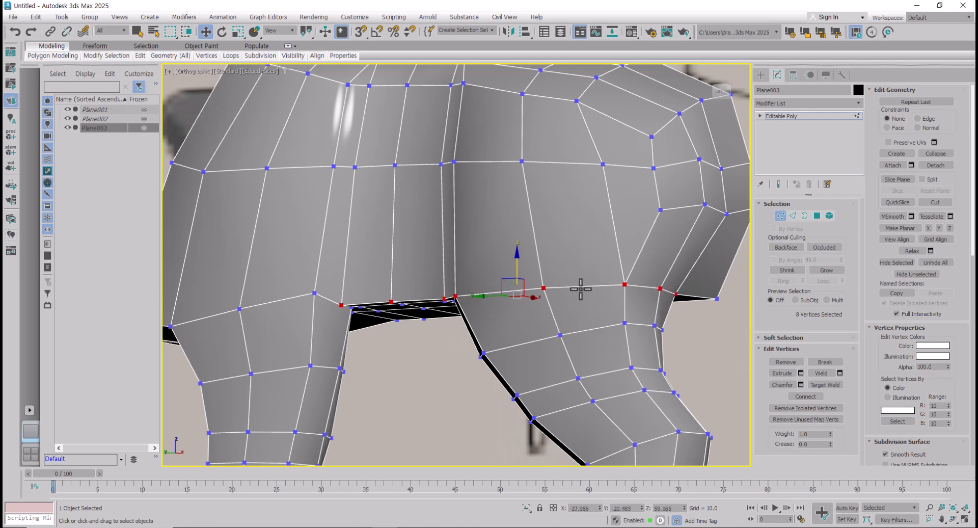
left_click_drag(515, 272, 515, 245)
Step: Raise the three vertices at the outer top of the front leg along Z to follow the lifted flank row
left_click(316, 293)
middle_click_drag(316, 293, 344, 301, "alt")
left_click(307, 301, "ctrl")
left_click(225, 310, "ctrl")
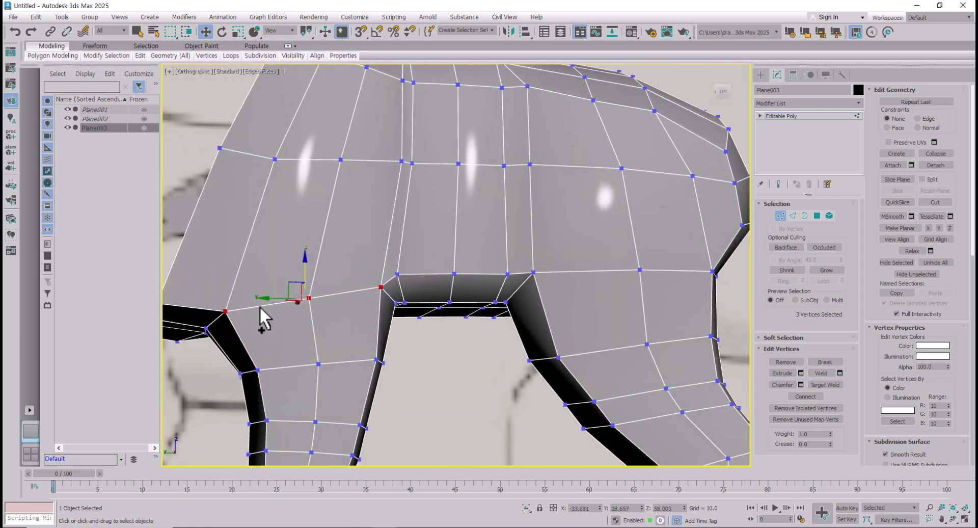
left_click_drag(305, 273, 308, 259)
Step: Leave vertex editing and add a Symmetry modifier to the half dog body
middle_click_drag(483, 309, 289, 323)
middle_click_drag(581, 268, 525, 374, "alt")
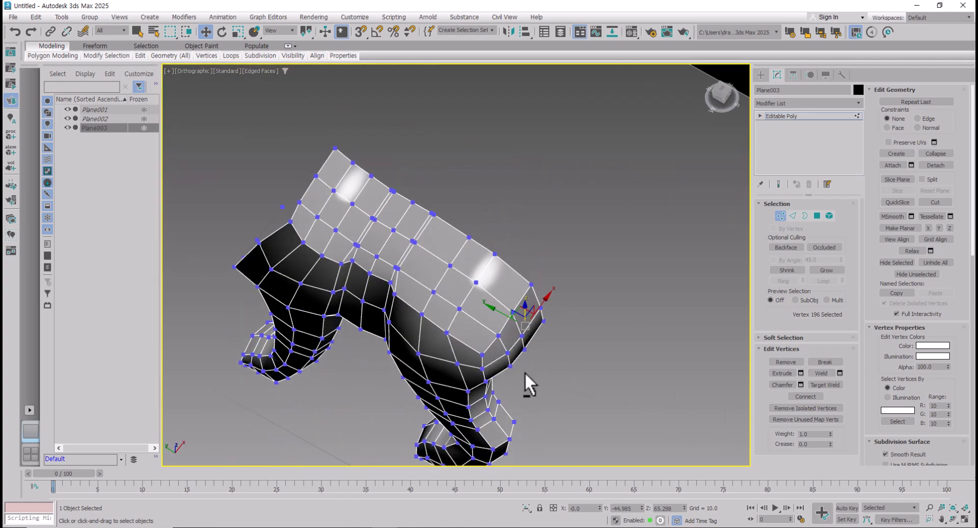
middle_click_drag(525, 372, 712, 285, "alt")
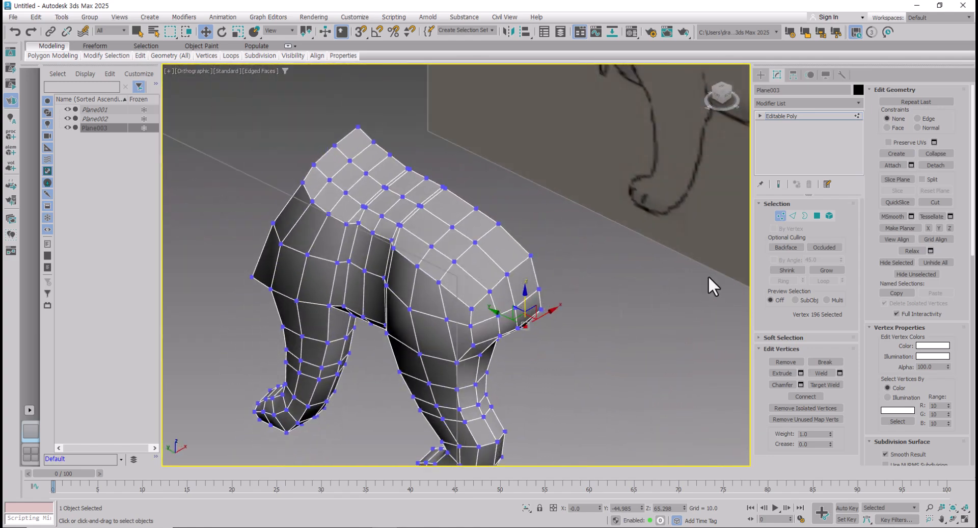
left_click(779, 215)
mouse_move(465, 290)
middle_mouse_down("alt")
mouse_move(506, 277)
mouse_move(503, 307)
middle_mouse_up("alt")
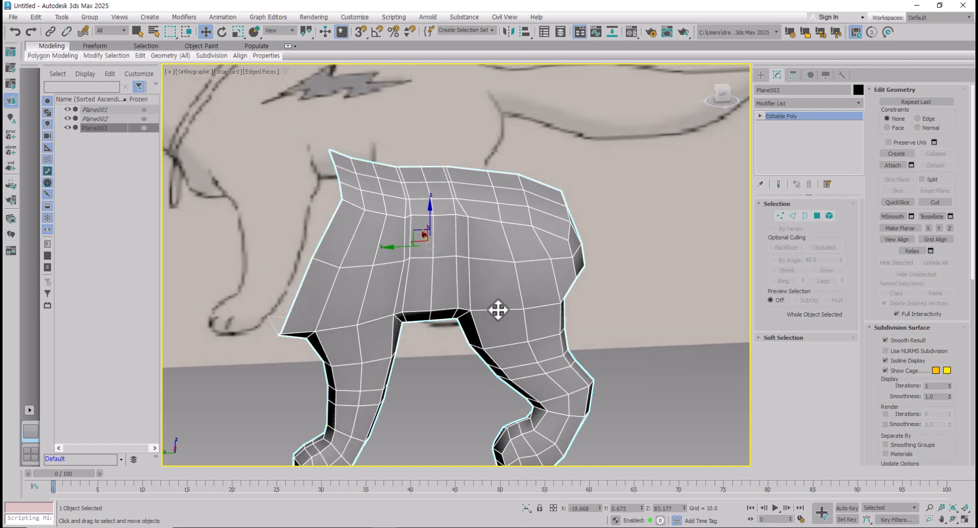
key("x")
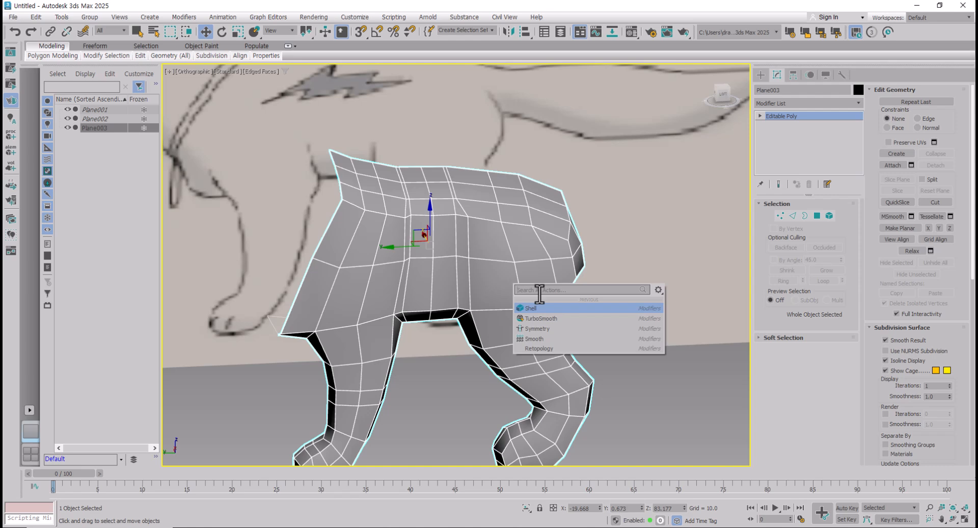
type("sym")
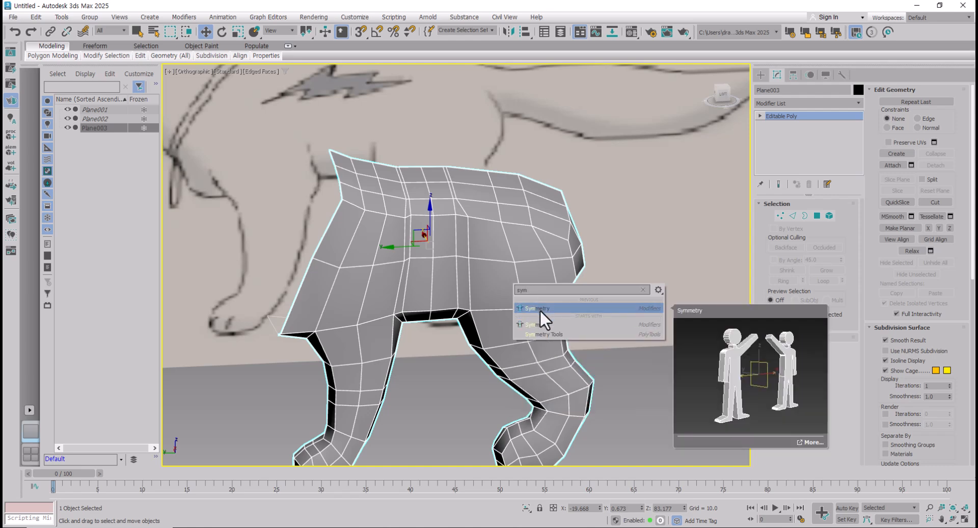
left_click(540, 309)
Step: Try the X, Y and Z mirror axes of the Symmetry modifier on the half body, and remove the modifier
middle_click_drag(543, 323, 611, 301, "alt")
left_click(783, 261)
middle_click_drag(748, 271, 605, 295, "alt")
left_click(784, 248)
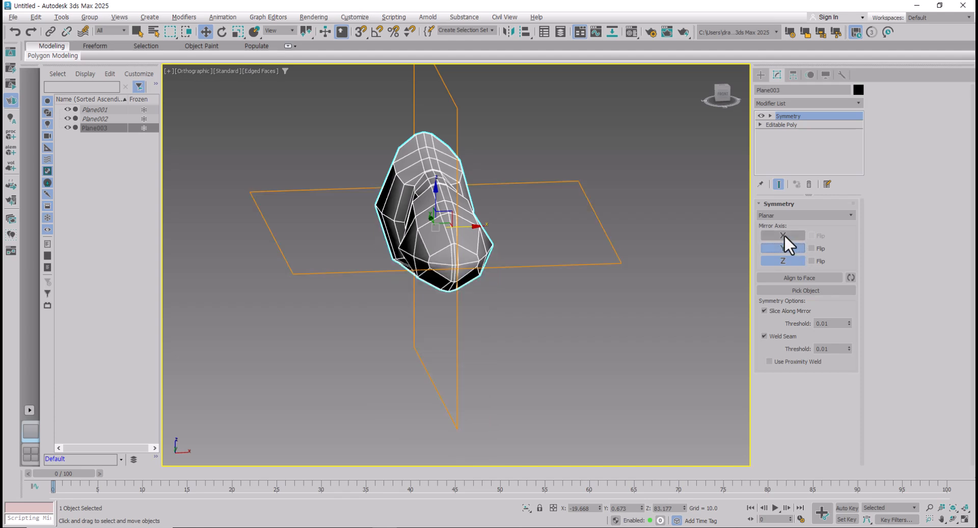
left_click(783, 235)
left_click(784, 249)
left_click(781, 262)
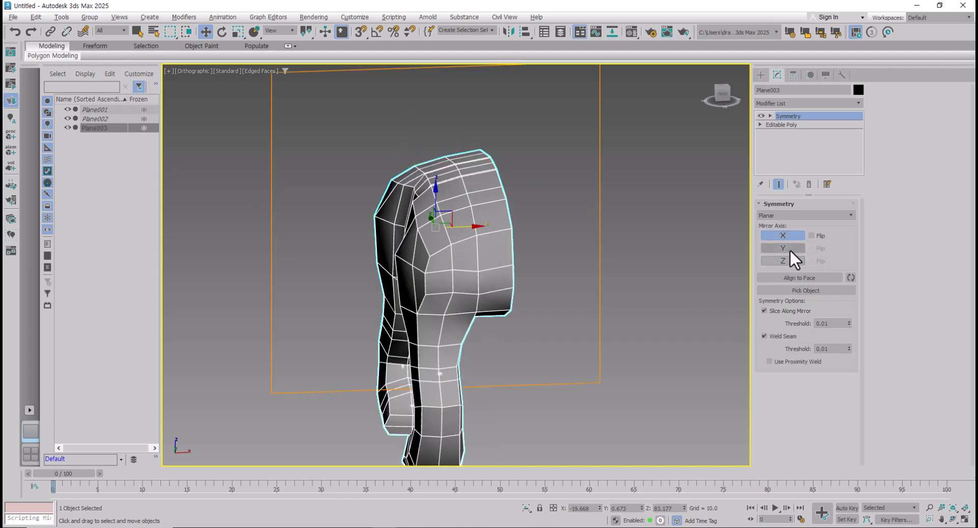
left_click(783, 260)
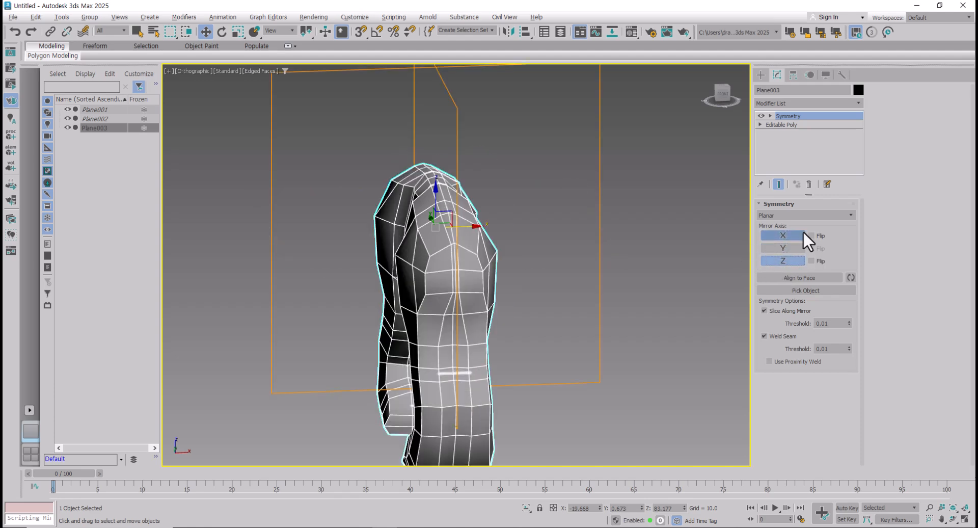
middle_click_drag(636, 300, 535, 305, "alt")
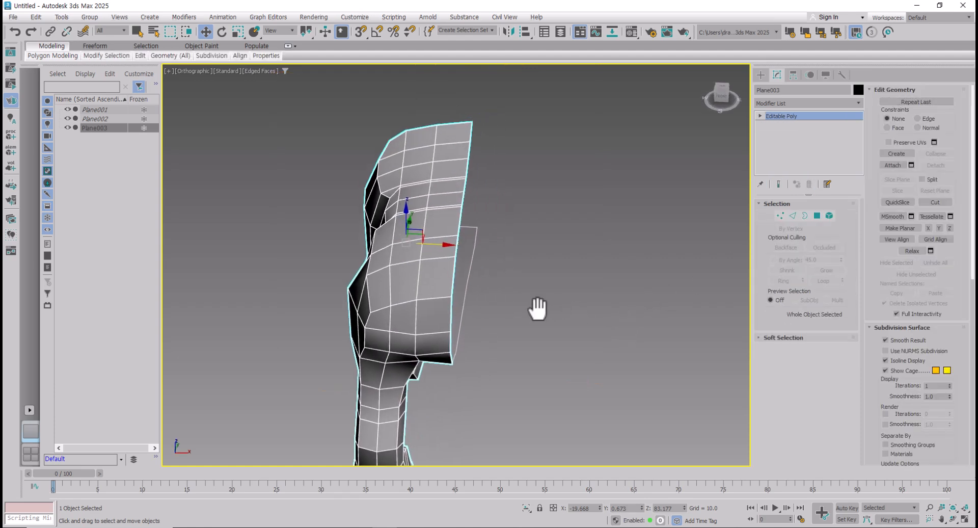
Step: In the top view, move only the object's pivot along X onto the body's straight centre edge
key("t")
middle_click_drag(477, 310, 439, 259)
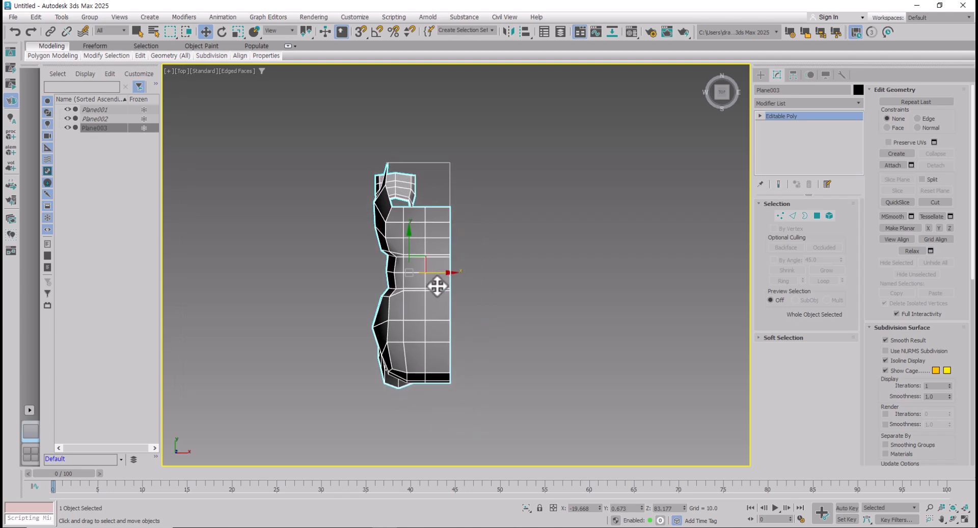
scroll(435, 285, "up", 2)
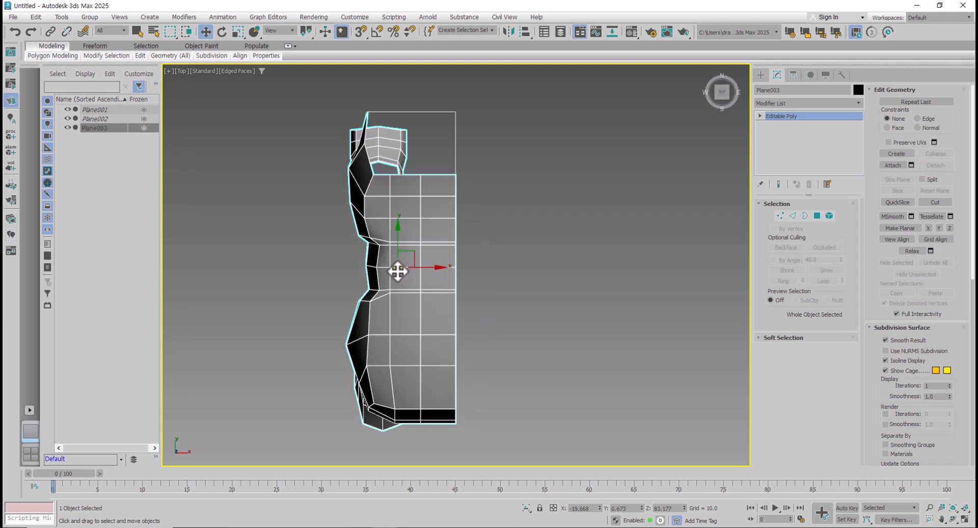
left_click(792, 76)
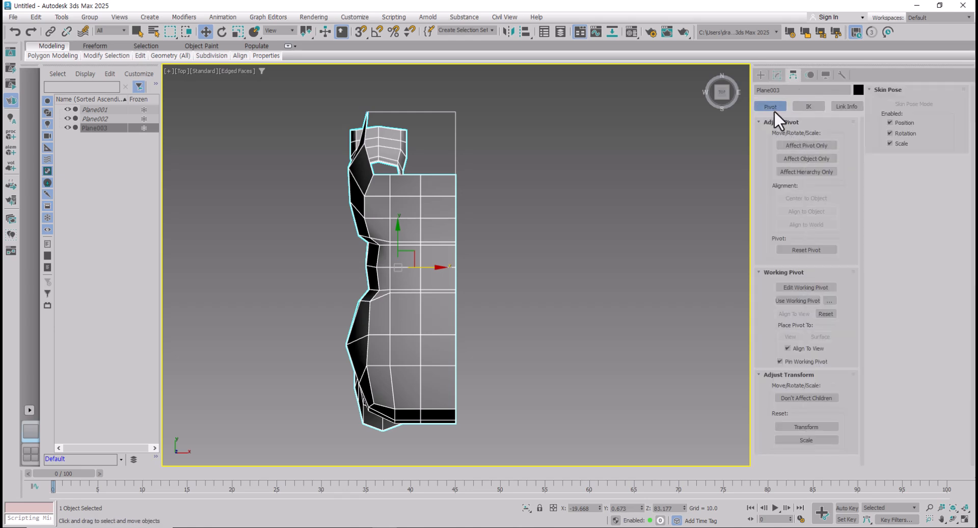
left_click(793, 145)
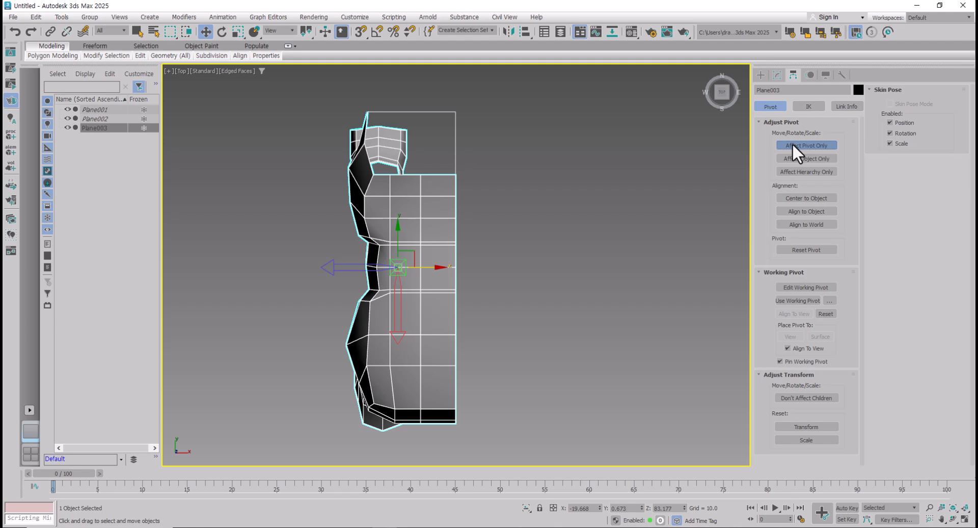
left_click_drag(401, 269, 455, 268)
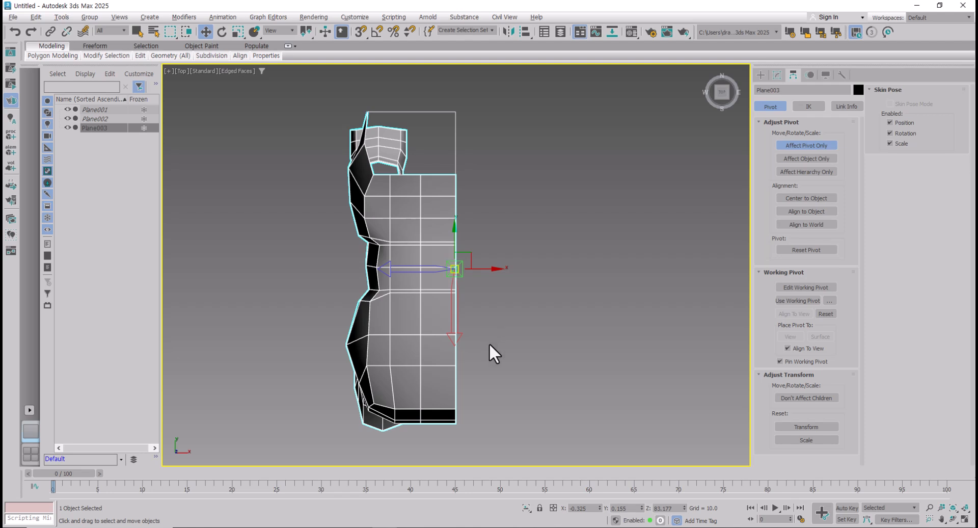
middle_click_drag(489, 343, 488, 344, "alt")
key("ctrl+z")
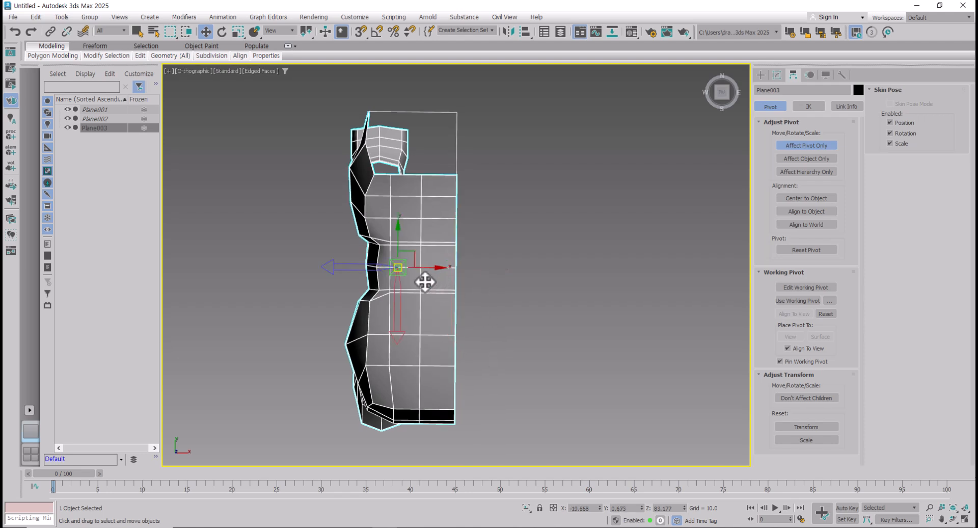
left_click_drag(399, 268, 454, 270)
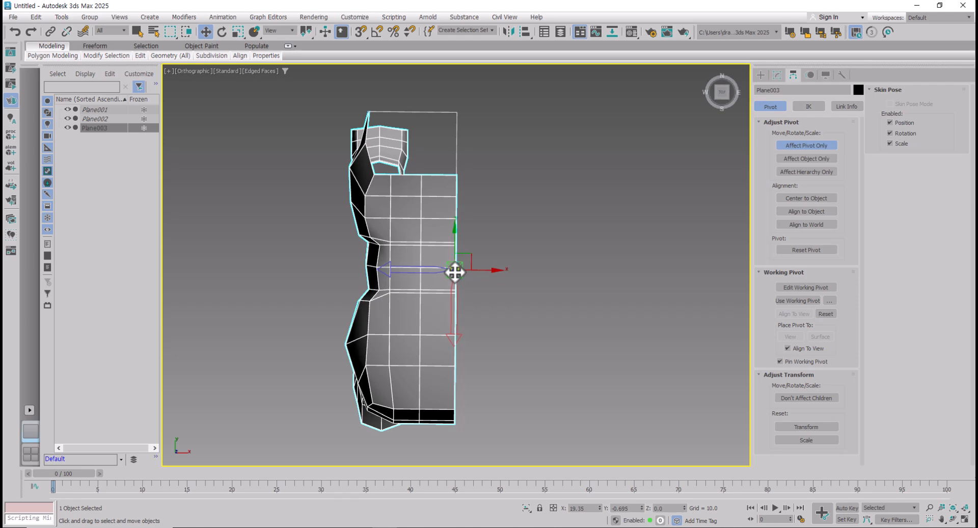
left_click(793, 145)
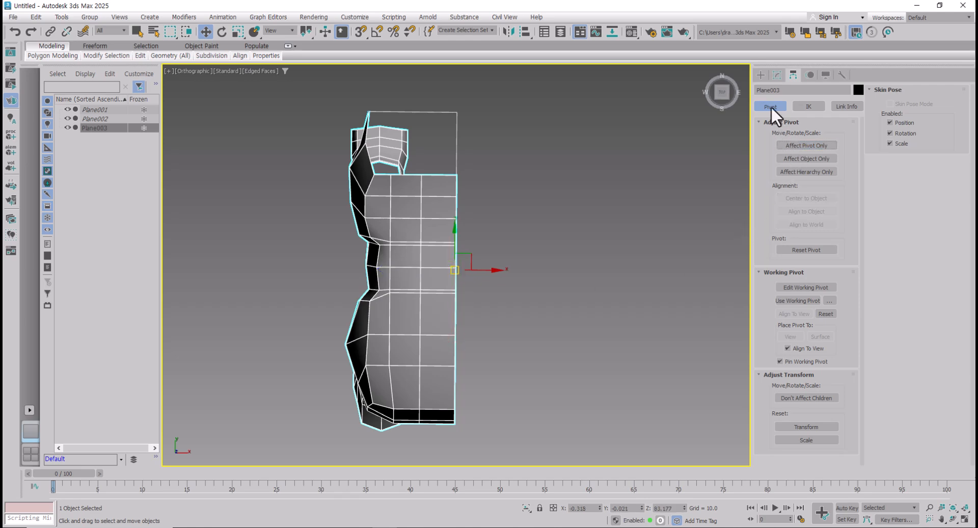
Step: Select the vertices of the two columns nearest the centre edge and move them about 2.5 units along negative X
left_click(776, 75)
left_click(779, 215)
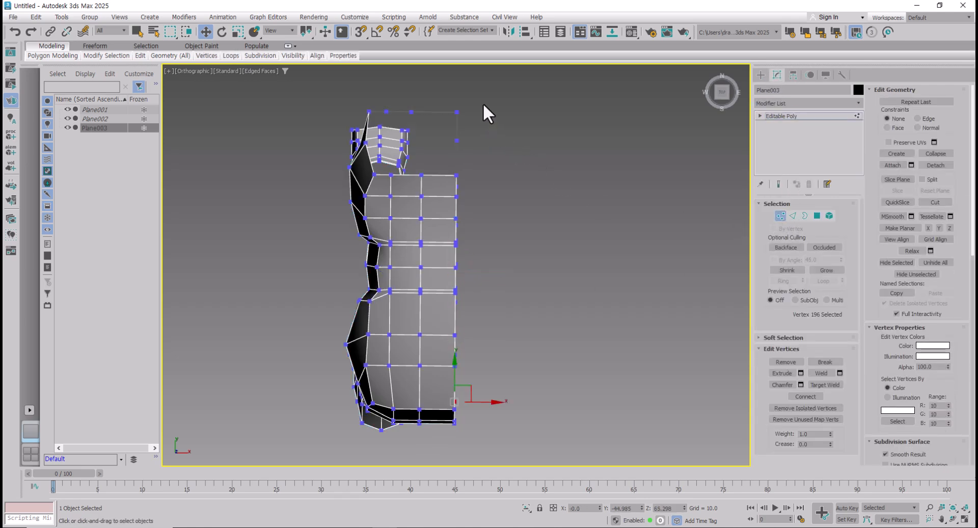
left_click_drag(420, 473, 420, 472)
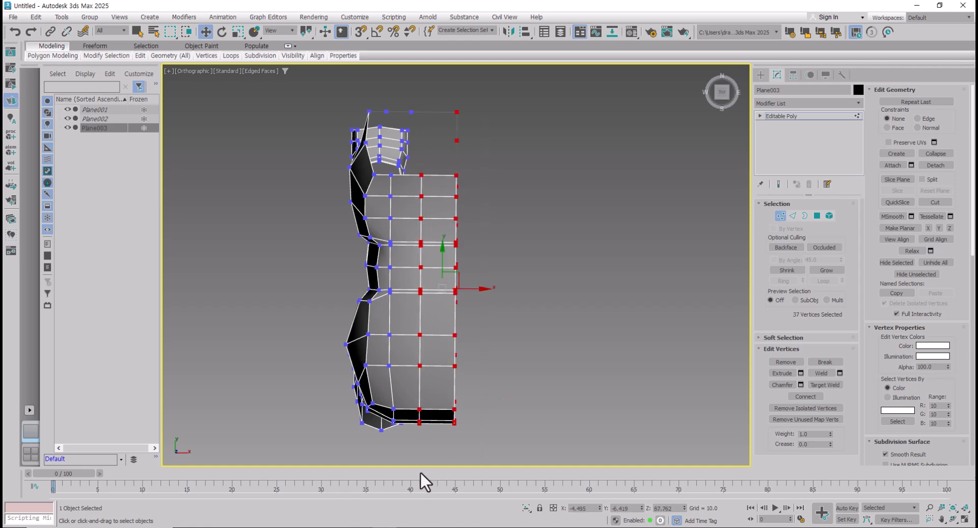
middle_click_drag(490, 395, 495, 300, "alt")
left_click_drag(484, 285, 477, 287)
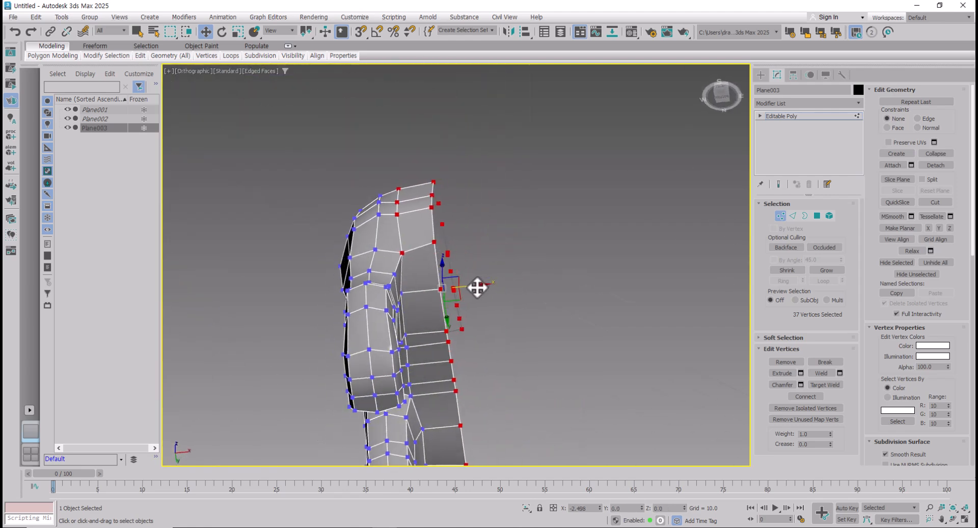
middle_click_drag(478, 286, 481, 383, "alt")
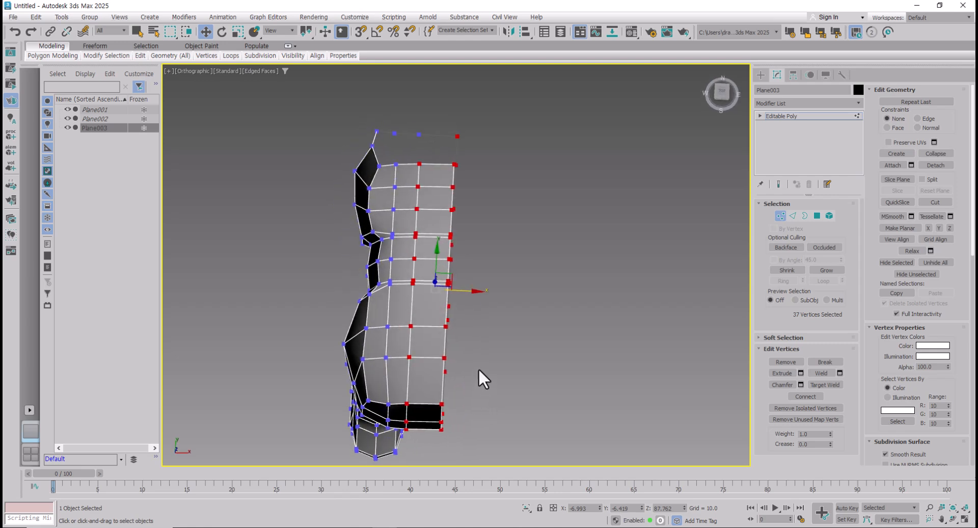
Step: In the top view, select only the centre-edge vertices, move them about 1.2 units along negative X, and leave vertex editing
key("t")
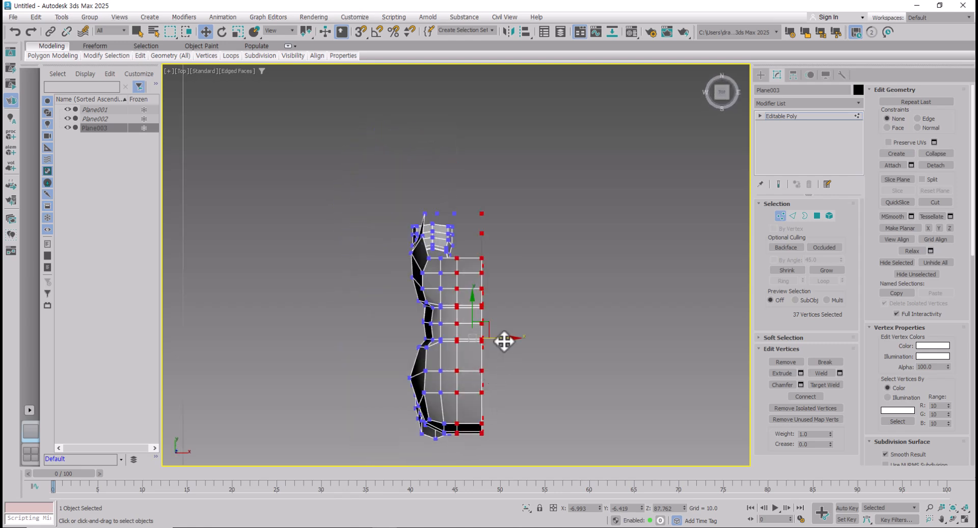
left_click_drag(531, 184, 469, 452)
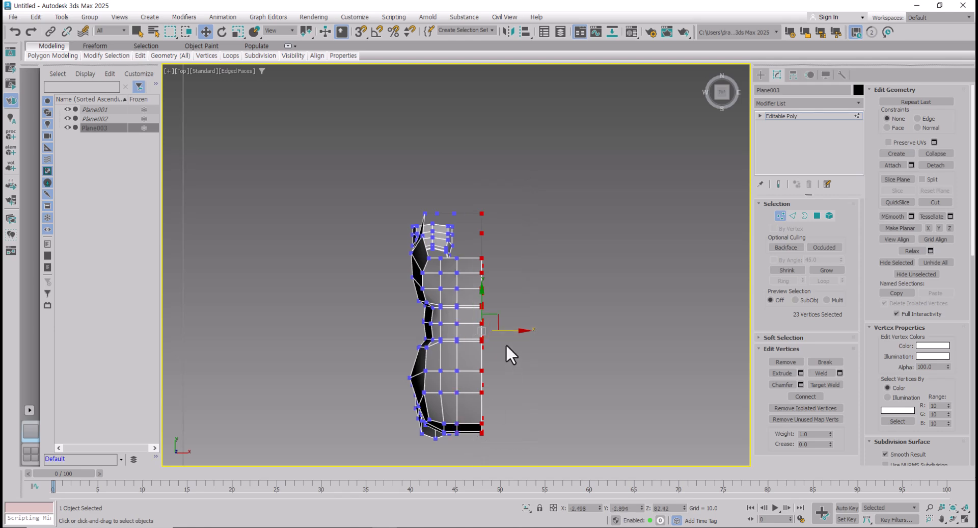
left_click_drag(506, 332, 499, 332)
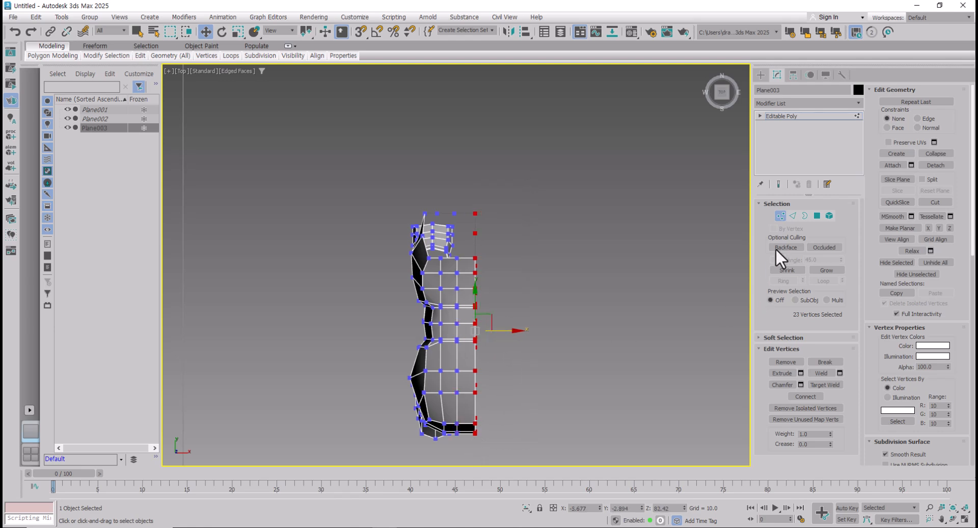
left_click(781, 216)
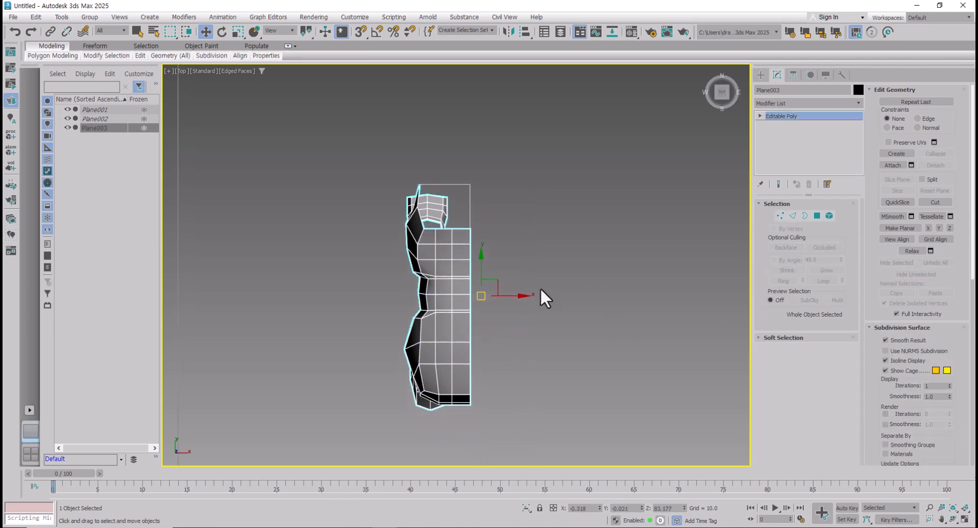
Step: Show the grid and move the half body along X to about 5.3, aligning its centre edge with the grid's origin line
key("g")
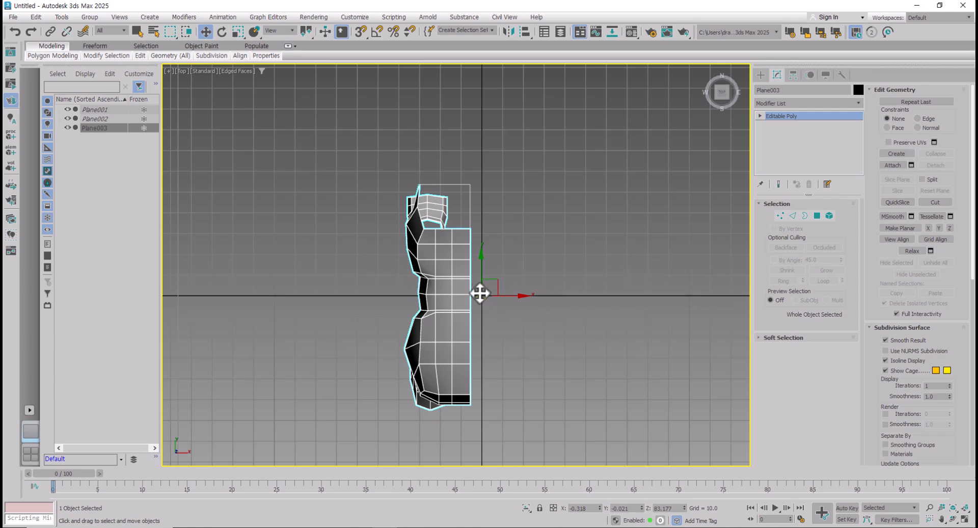
left_click(382, 251)
left_click(443, 278)
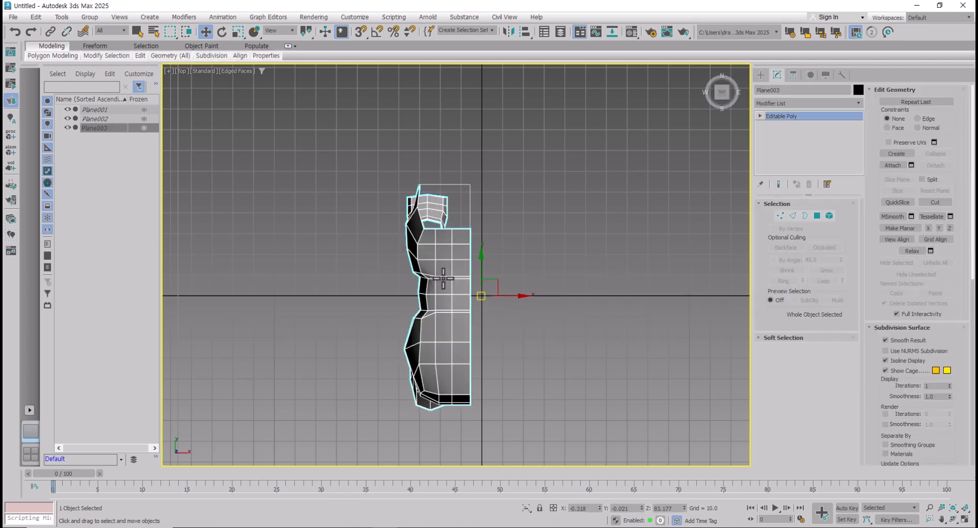
left_click_drag(509, 297, 521, 297)
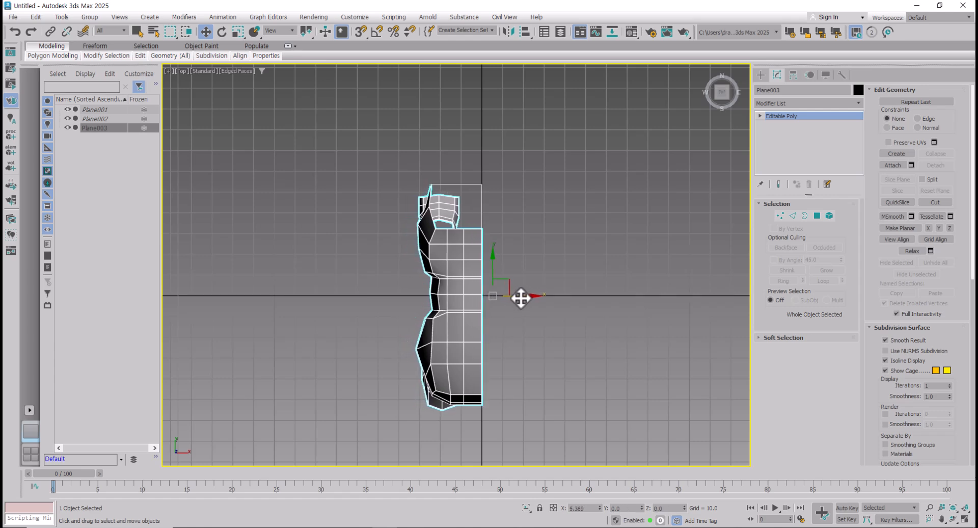
Step: Select the centre-edge vertices, set their X position to 0, and leave vertex editing with the half body still selected
left_click(780, 215)
left_click_drag(544, 142, 473, 402)
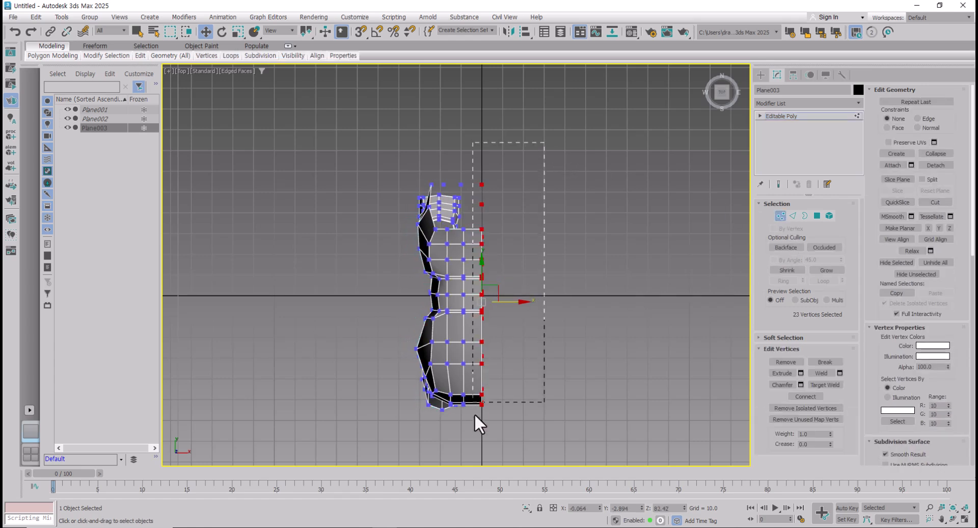
double_click(585, 508)
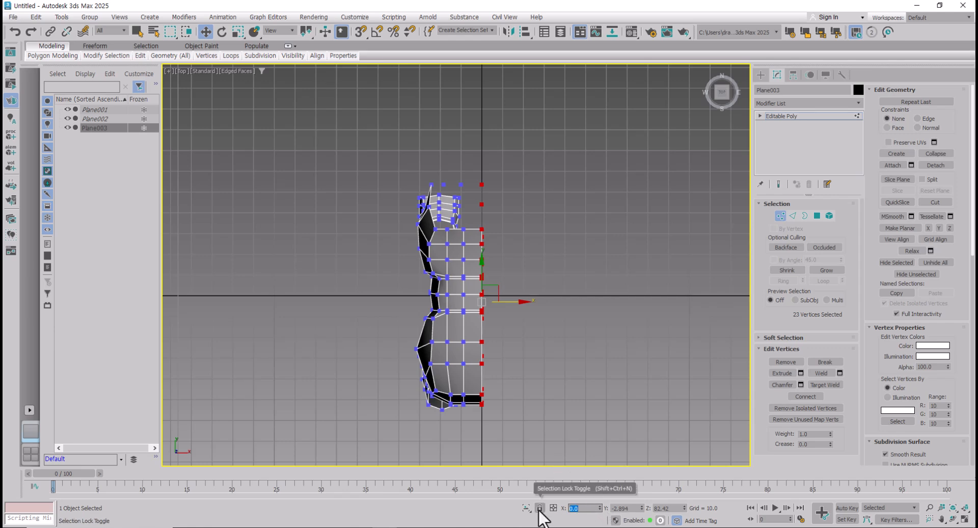
left_click(779, 216)
left_click(630, 272)
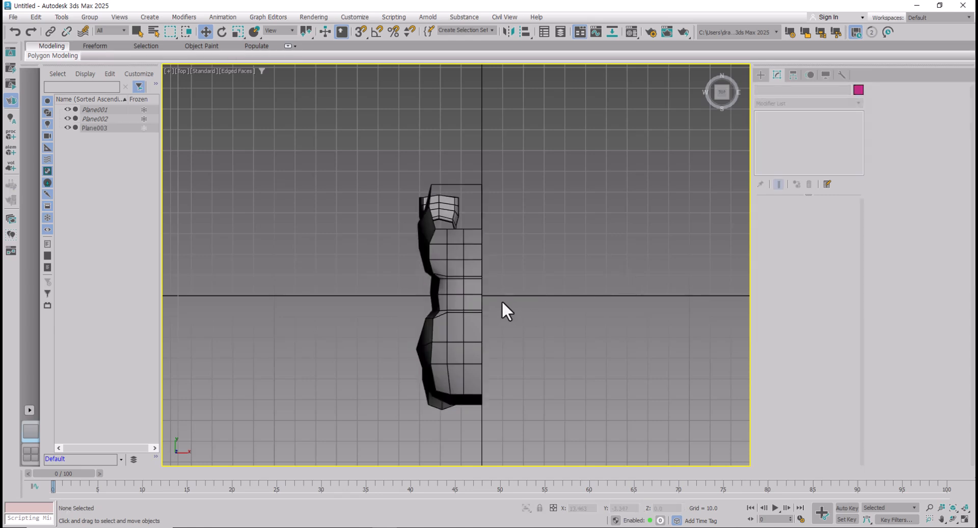
key("ctrl+z")
Step: Switch to affecting only the half body's pivot and set the pivot's X position to 0
scroll(503, 304, "up", 4)
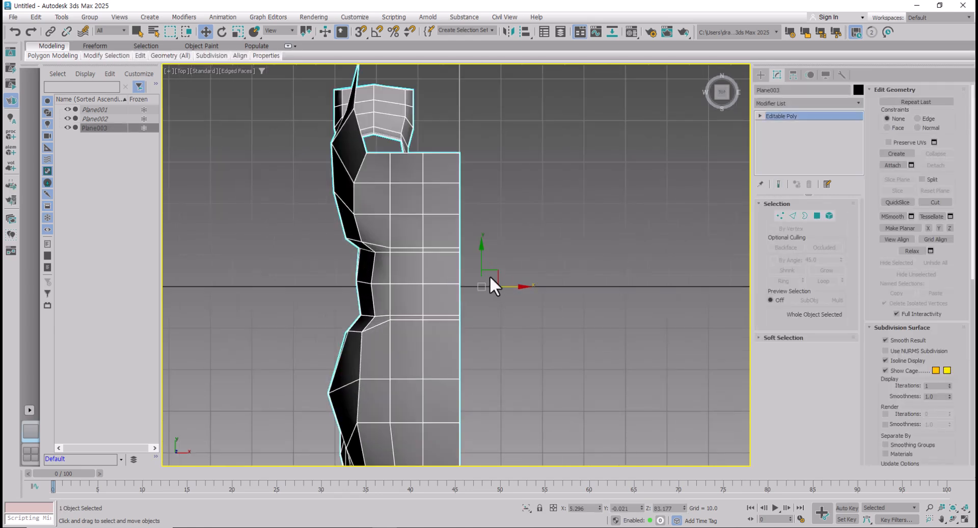
left_click(793, 77)
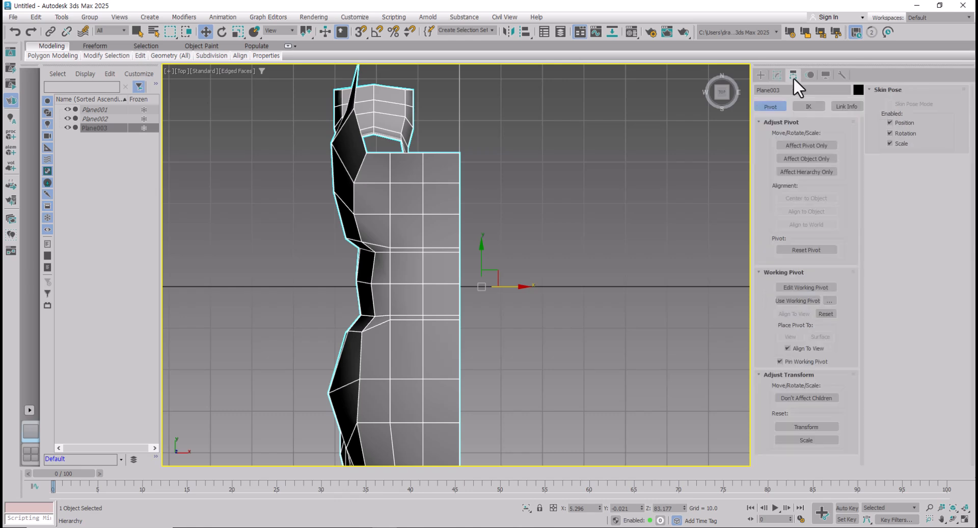
left_click(788, 146)
left_click_drag(483, 286, 516, 267)
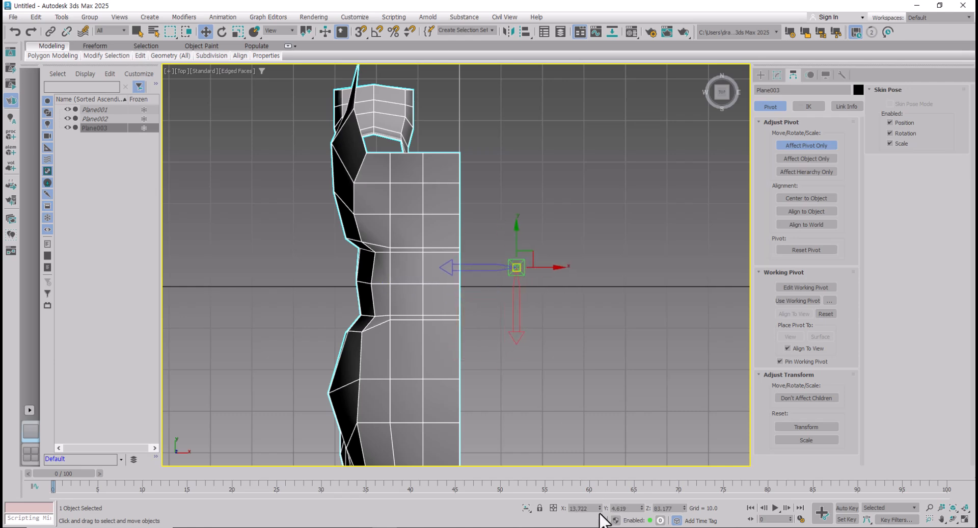
double_click(591, 509)
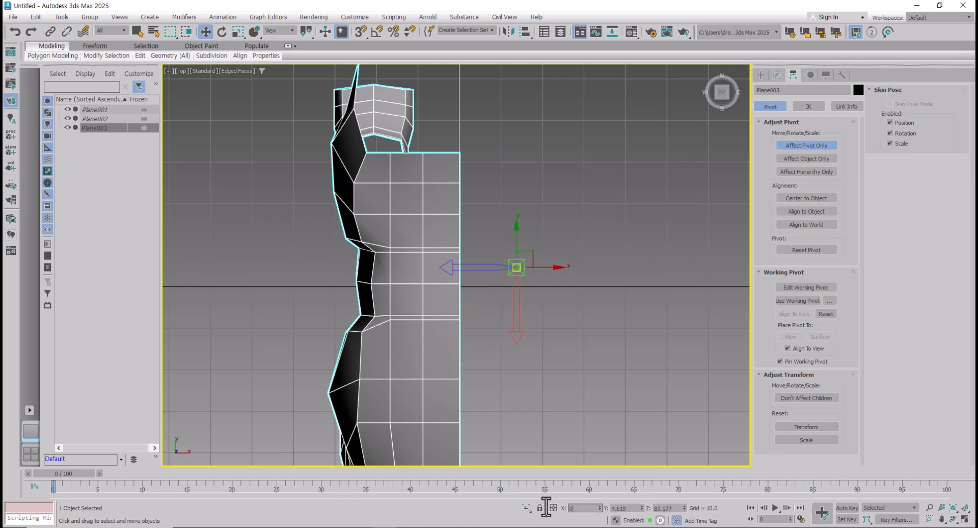
type("0")
key("Return")
Step: Move the pivot off the body, enable Vertex snapping, and snap the pivot onto a vertex of the centre edge
left_click_drag(460, 266, 498, 269)
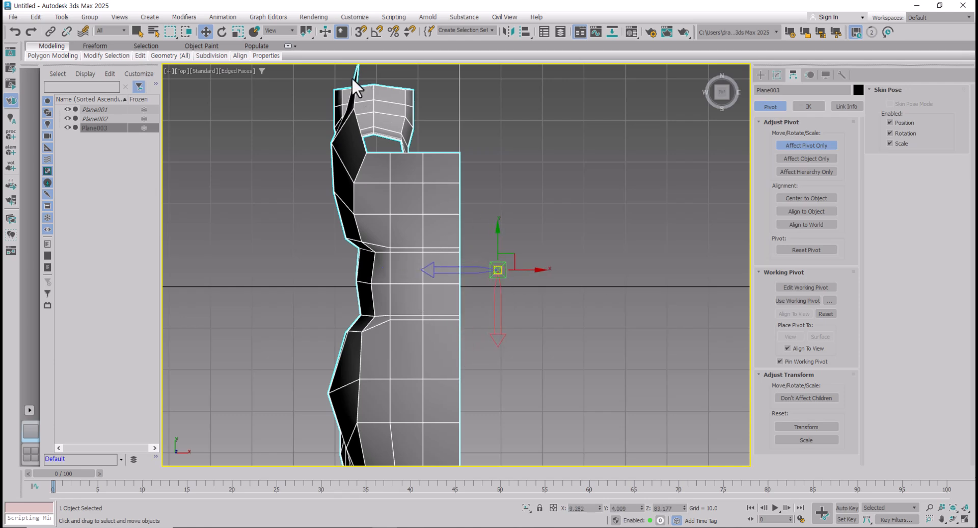
right_click(360, 32)
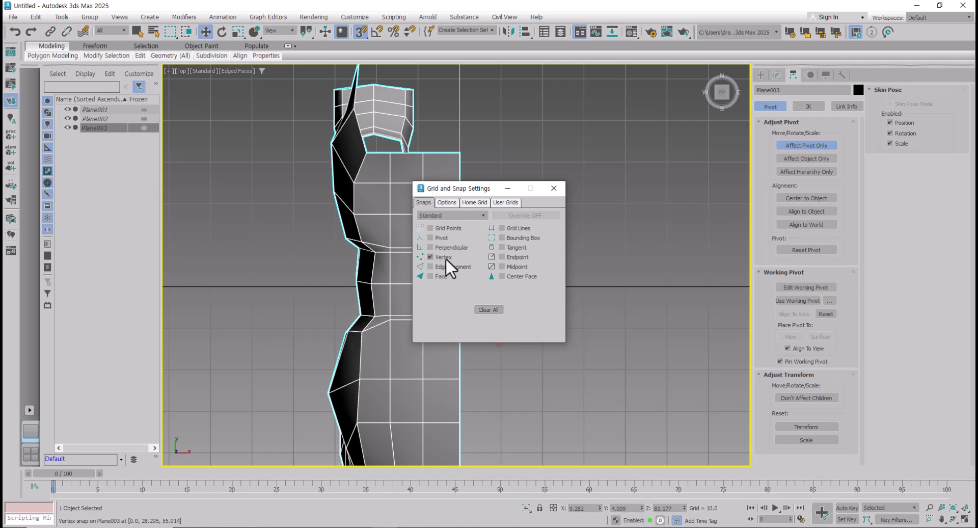
left_click_drag(487, 190, 645, 184)
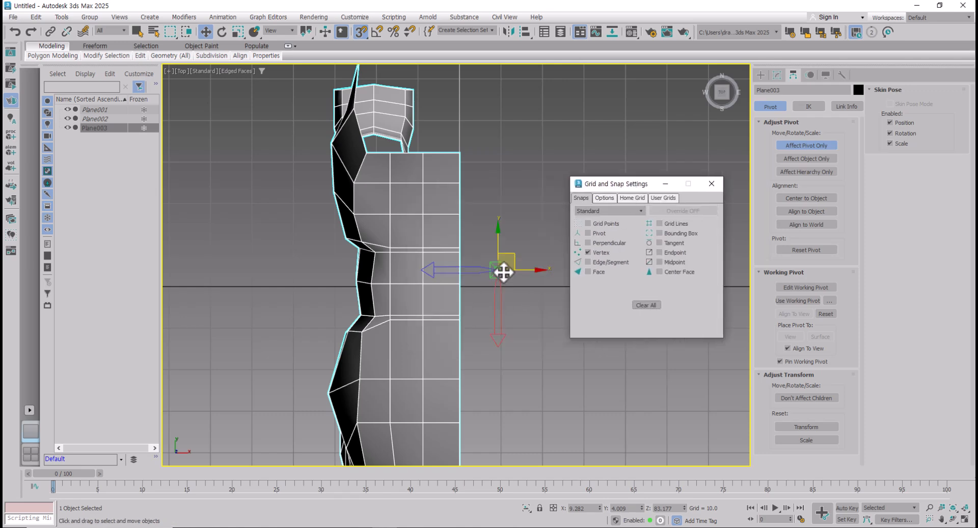
left_click_drag(503, 272, 467, 256)
left_click(711, 184)
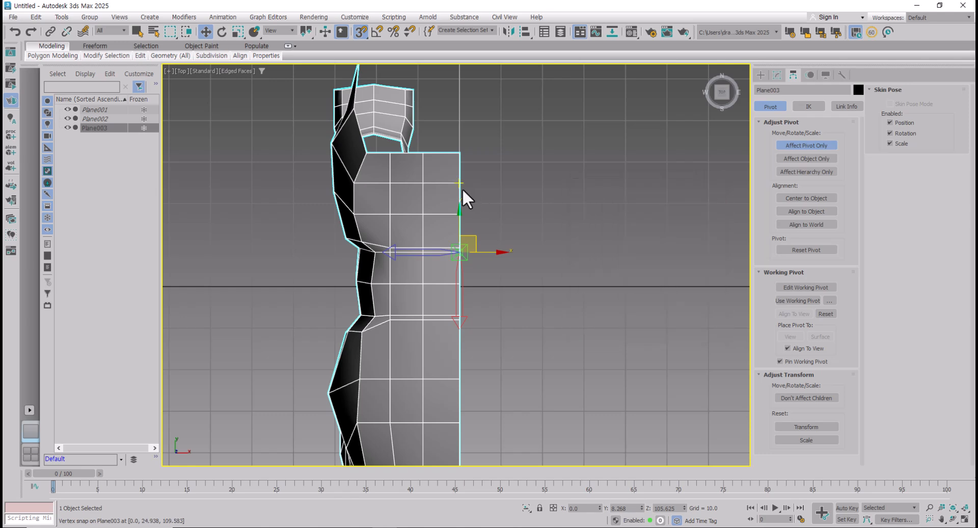
Step: Turn off snapping, move the pivot away from the edge, set its X position back to 0, and finish pivot editing
key("s")
left_click_drag(458, 255, 493, 263)
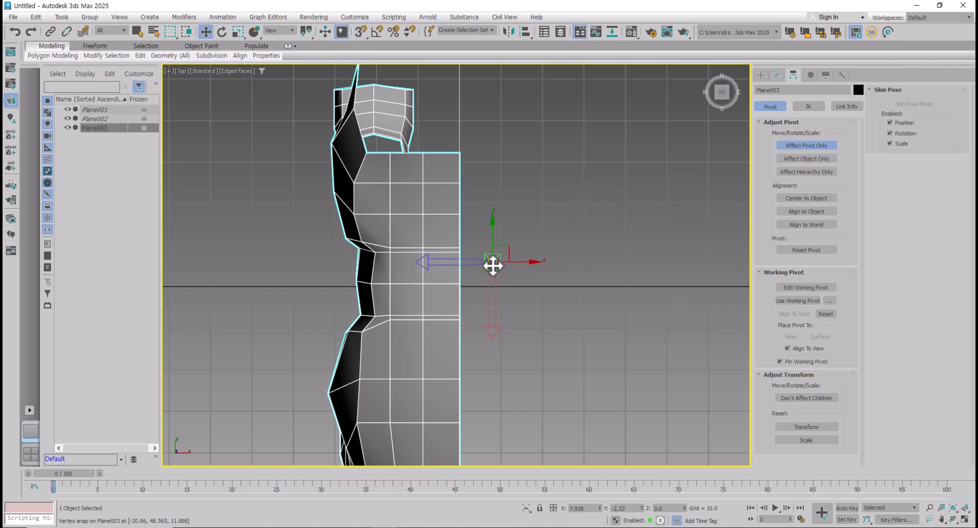
left_click(584, 508)
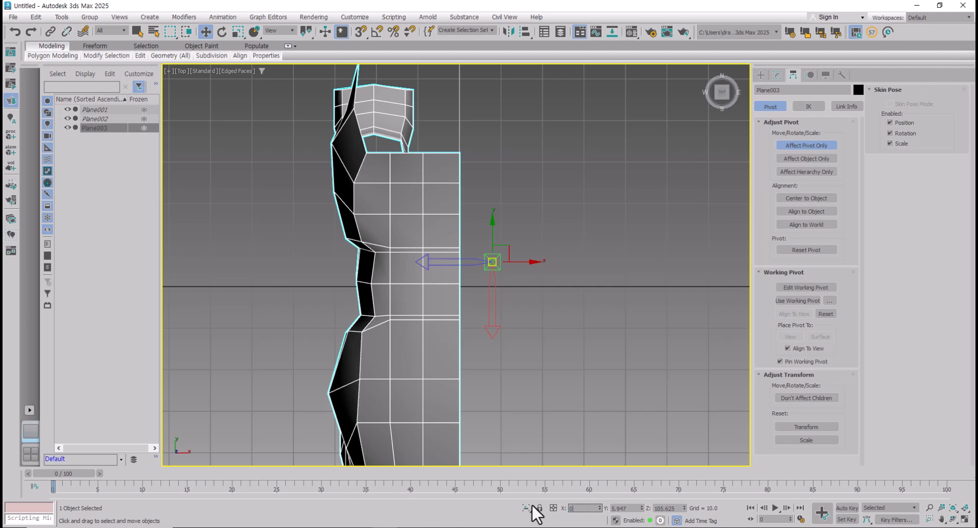
type("0")
key("Return")
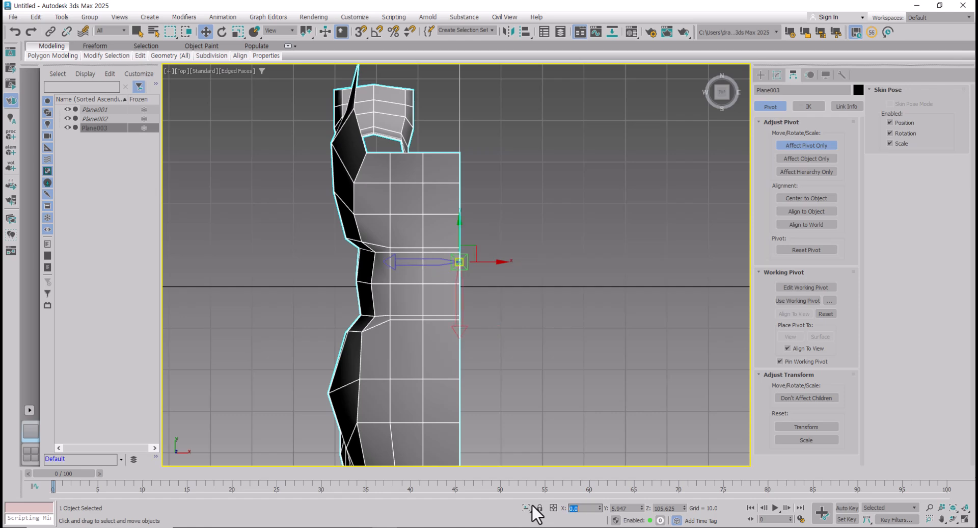
left_click(813, 147)
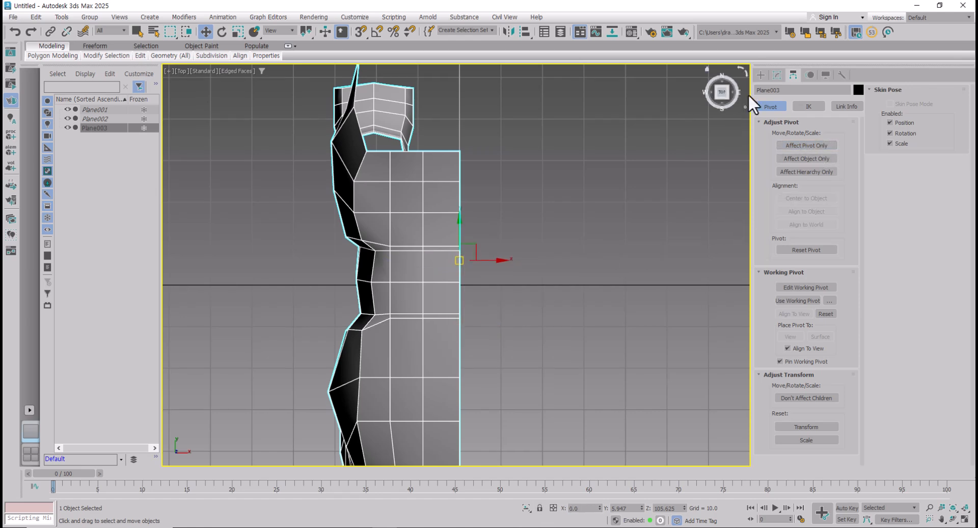
Step: Add a Symmetry modifier to the half body and use only Z as its mirror axis
left_click(777, 74)
left_click(797, 103)
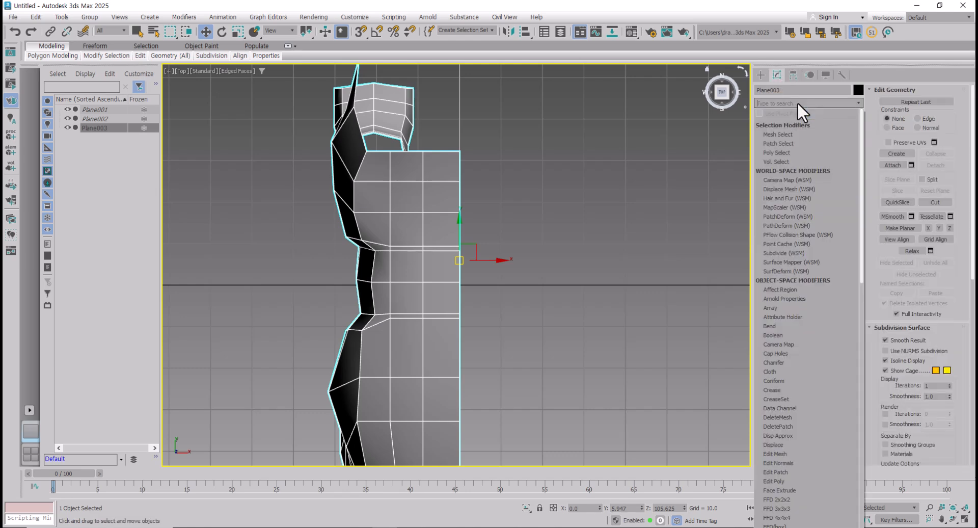
type("sy")
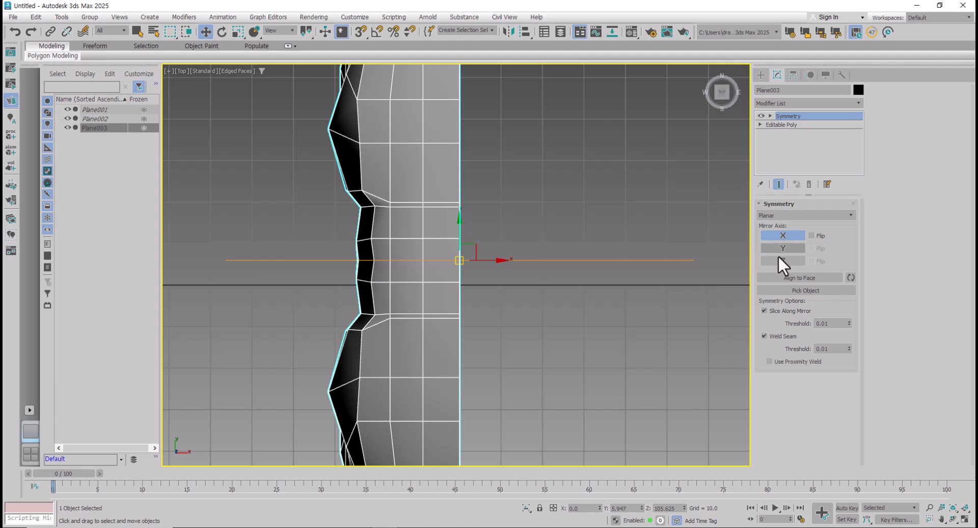
left_click(782, 260)
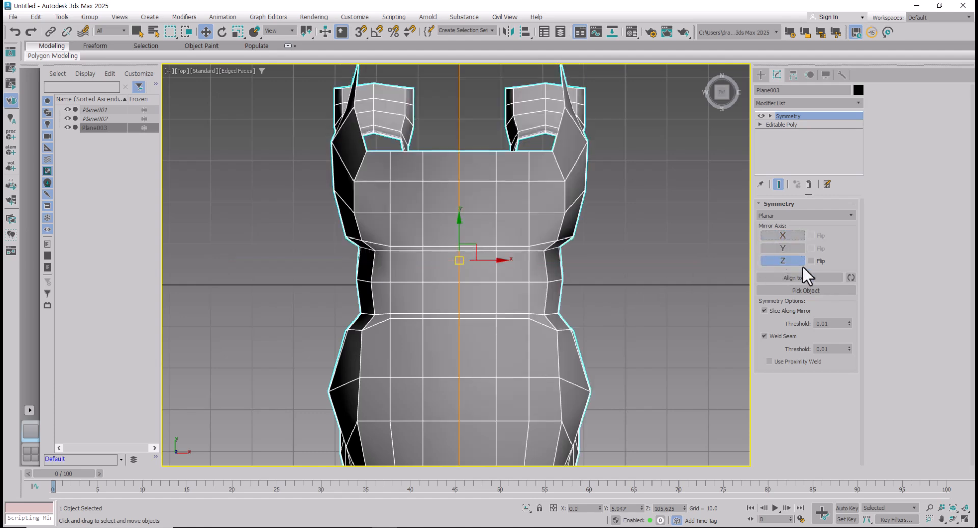
left_click(789, 250)
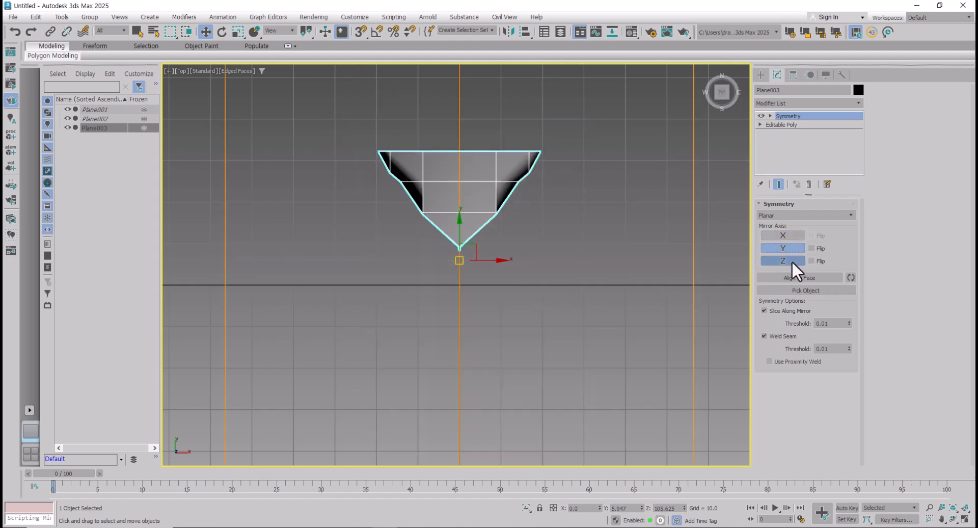
left_click(791, 261)
left_click(795, 249)
left_click(793, 261)
Step: Return to the two-viewport layout and examine the mirrored dog body from above and in the orthographic view
scroll(611, 309, "down", 3)
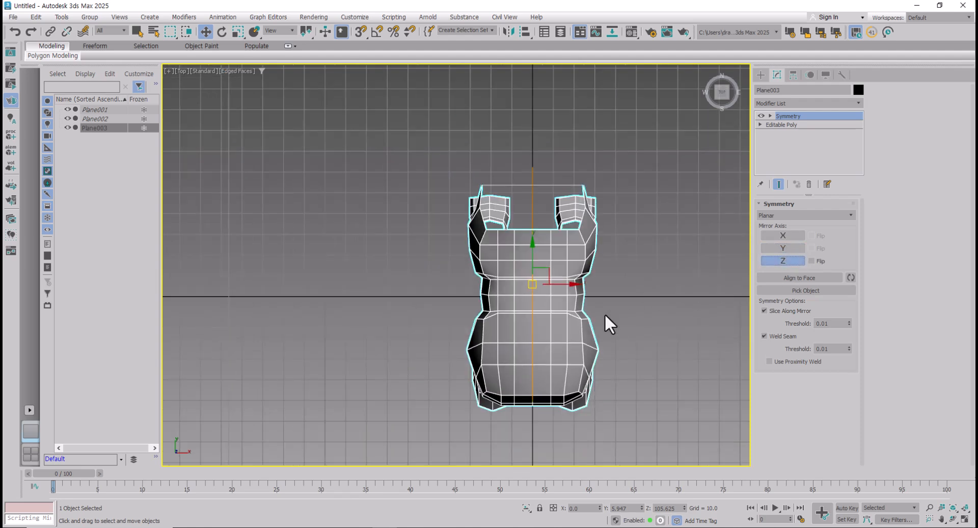
key("alt+w")
middle_click_drag(612, 326, 535, 330, "alt")
scroll(647, 277, "down", 4)
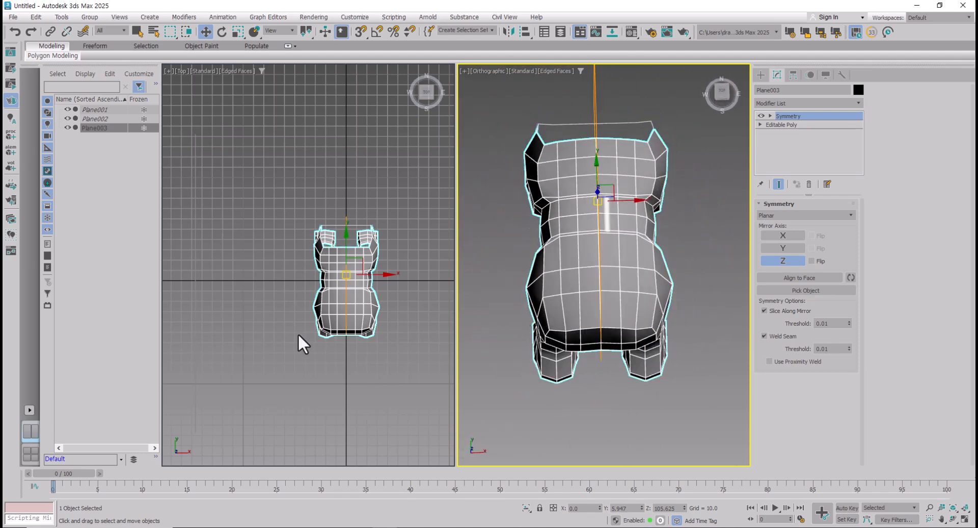
scroll(298, 333, "up", 3)
middle_click_drag(359, 326, 275, 359)
scroll(316, 336, "up", 2)
middle_click_drag(316, 335, 347, 352)
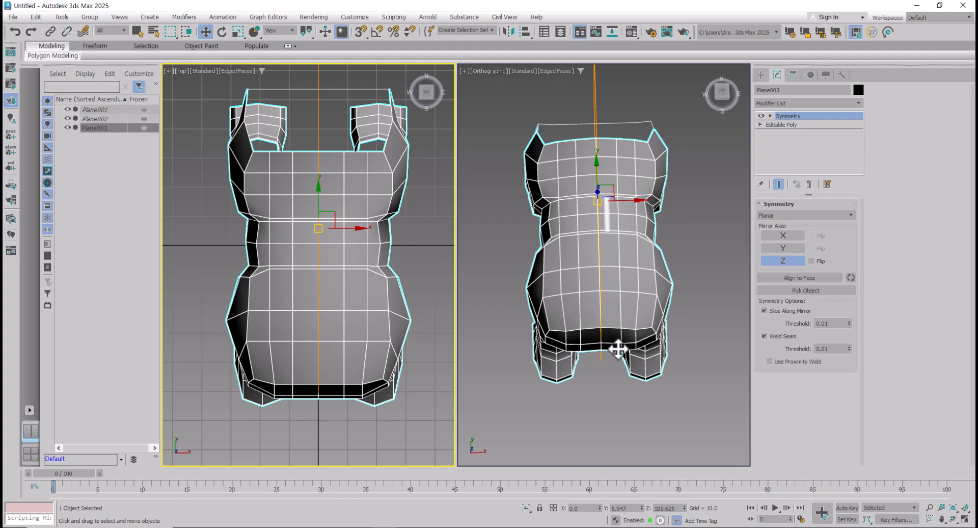
Step: Convert the mirrored dog body to an Editable Poly
middle_click_drag(618, 345, 652, 288, "alt")
right_click(641, 259)
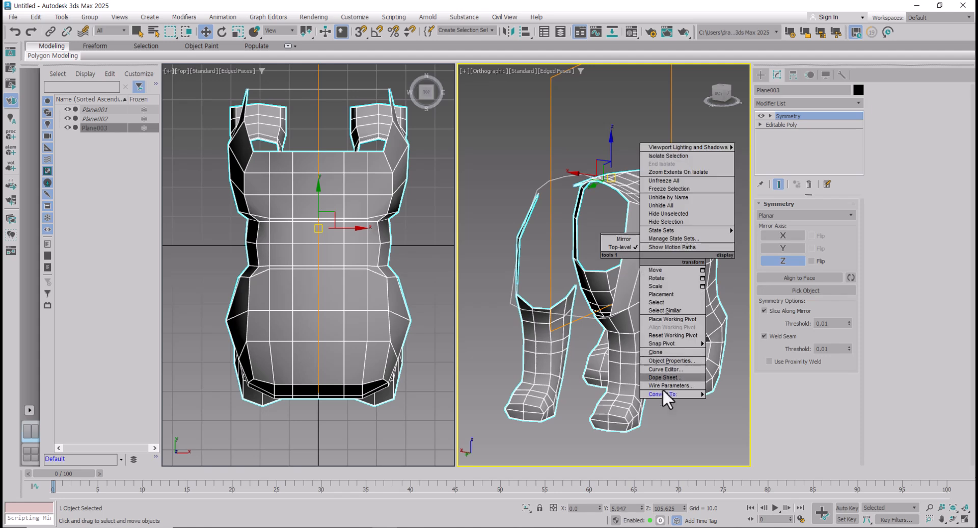
mouse_move(702, 395)
left_click(751, 402)
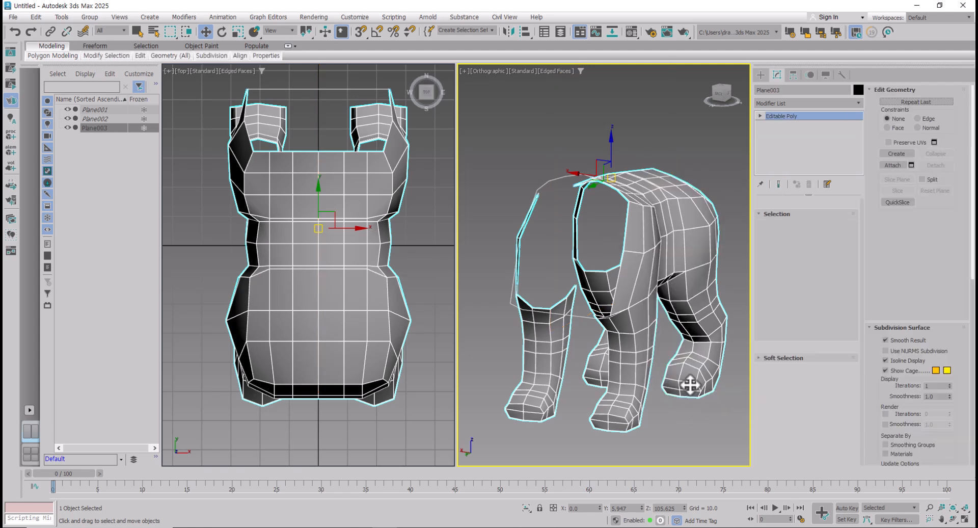
Step: Add an FFD(box) modifier to the complete dog body
middle_click_drag(629, 375, 547, 418, "alt")
middle_click_drag(352, 339, 354, 335)
scroll(354, 343, "down", 3)
scroll(354, 334, "up", 4)
key("t")
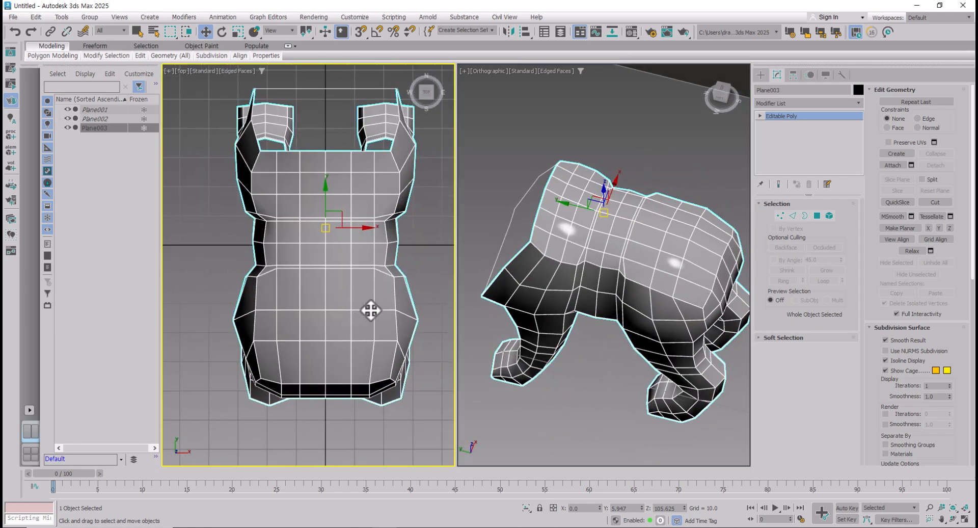
scroll(377, 324, "down", 1)
left_click(862, 103)
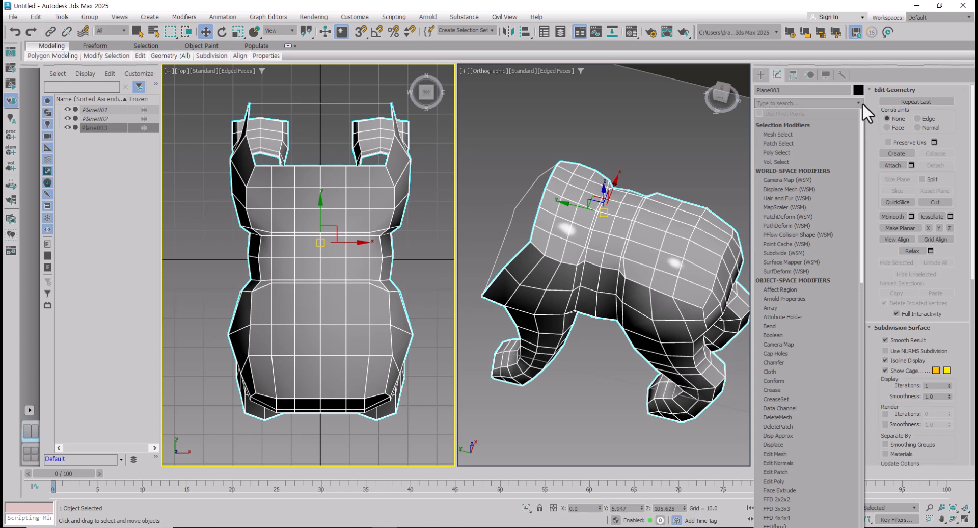
left_click_drag(860, 177, 867, 270)
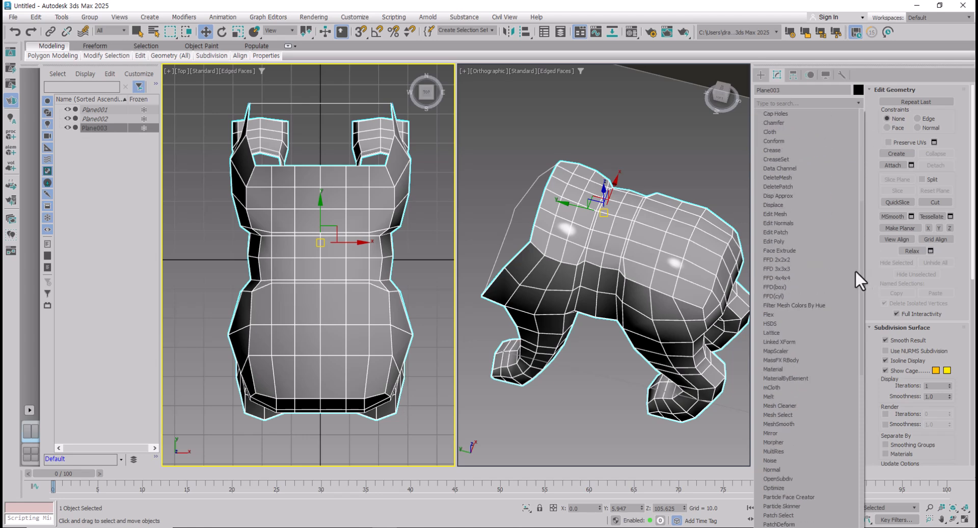
left_click(785, 286)
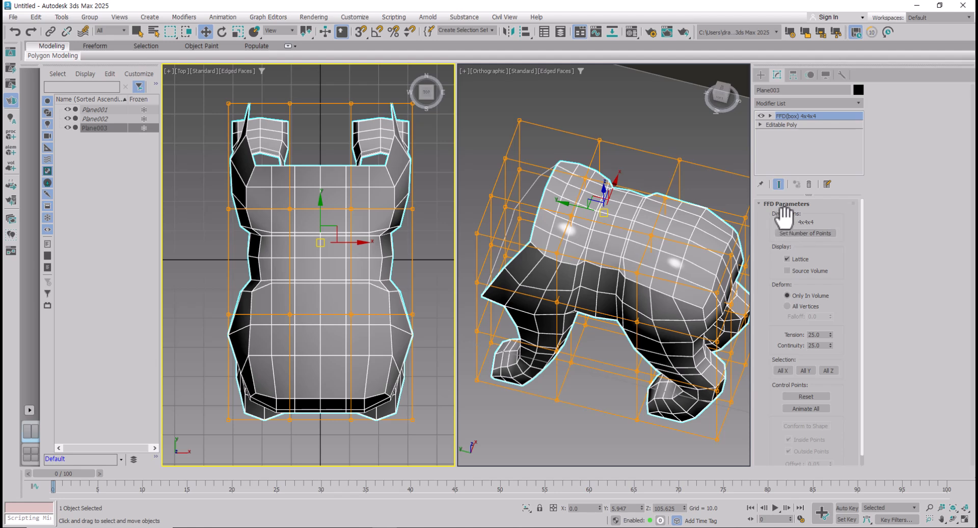
Step: Set the FFD lattice to 5x5x5 points and start editing its control points
left_click(813, 233)
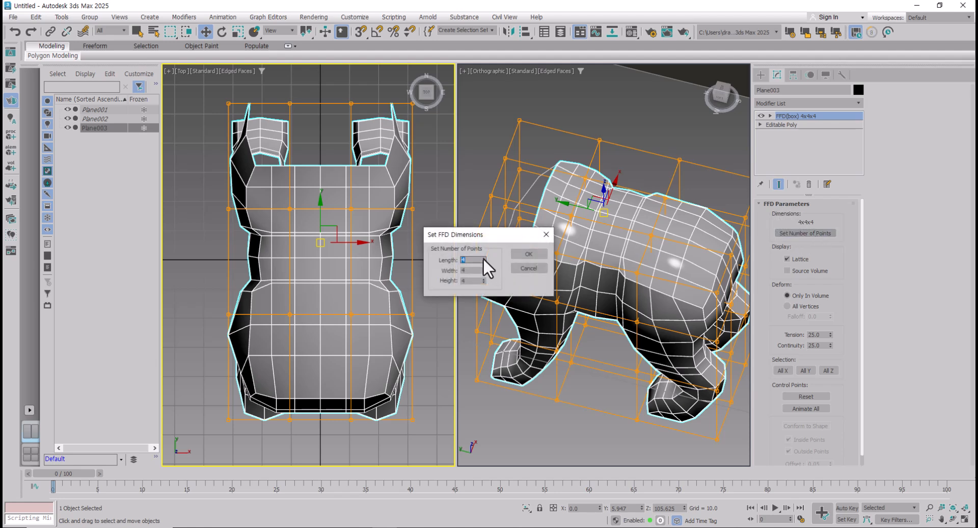
left_click(530, 253)
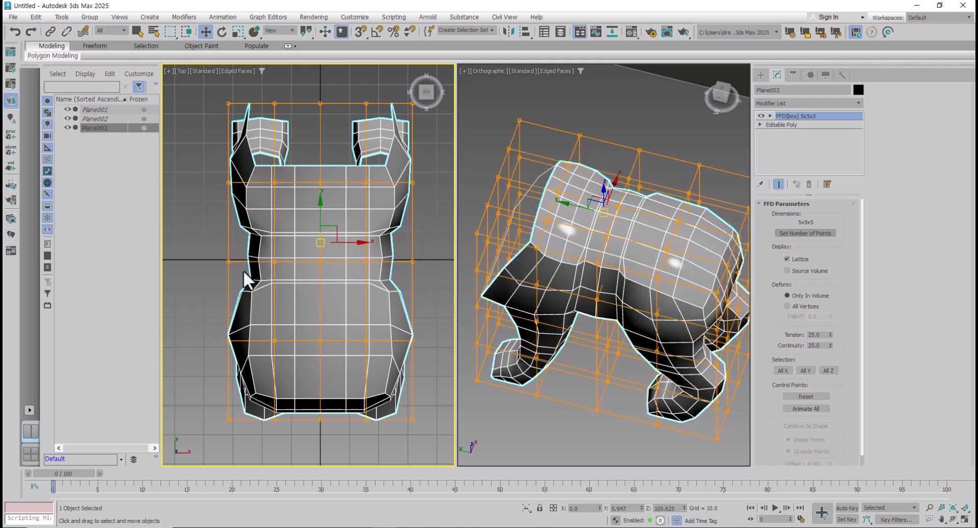
left_click(769, 115)
left_click(796, 125)
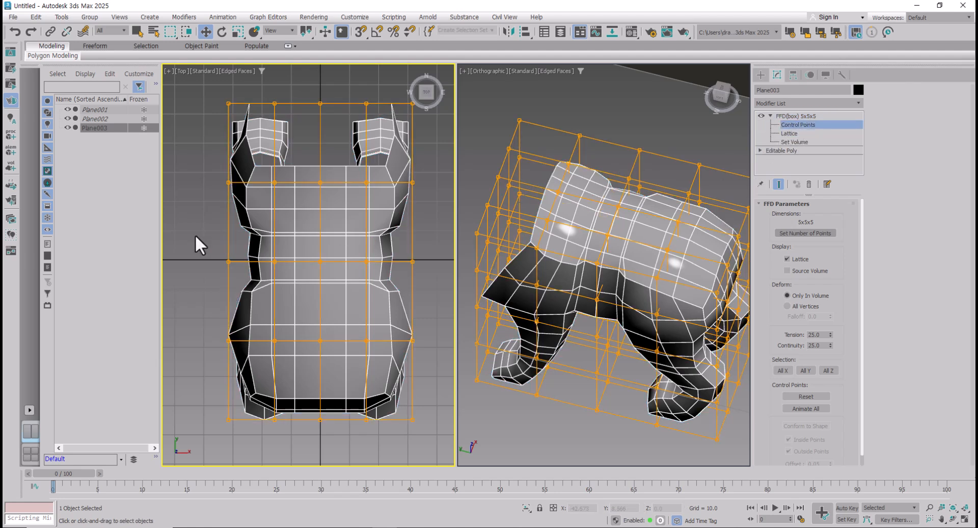
Step: In the top view, scale the lattice's waist row and then its two rear rows narrower along X
left_click_drag(196, 235, 441, 274)
key("r")
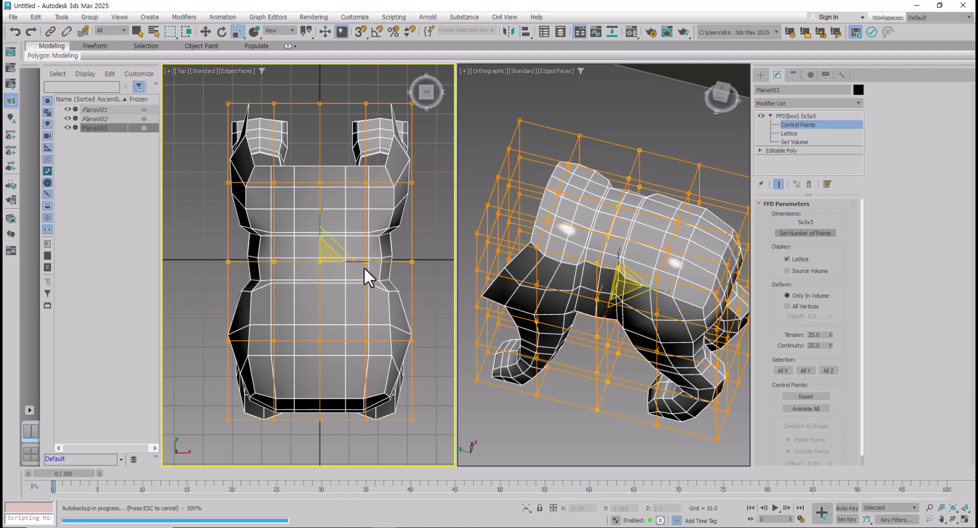
left_click_drag(362, 260, 356, 261)
left_click_drag(204, 298, 407, 435)
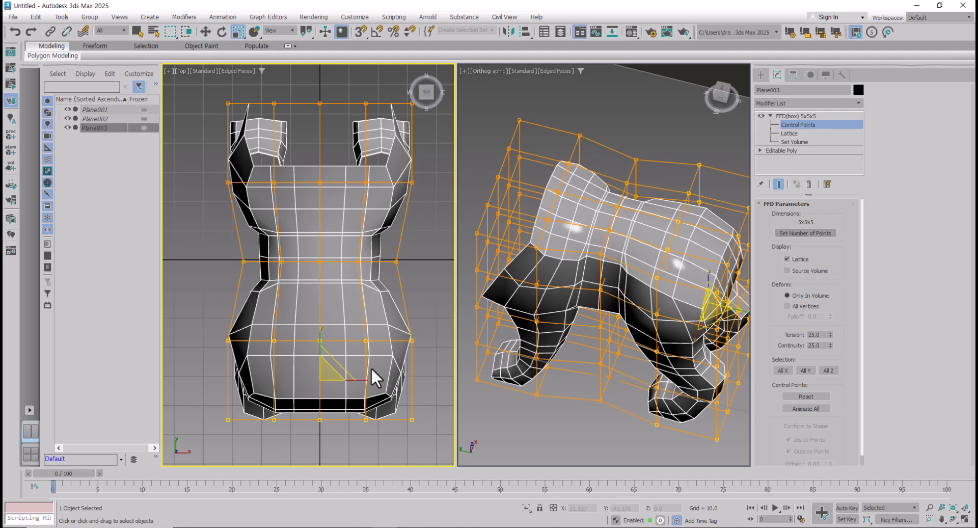
left_click_drag(365, 374, 360, 380)
Step: Scale the lattice's two front rows slightly narrower along X, and taper the rearmost row to 84% along X
left_click_drag(201, 91, 425, 208)
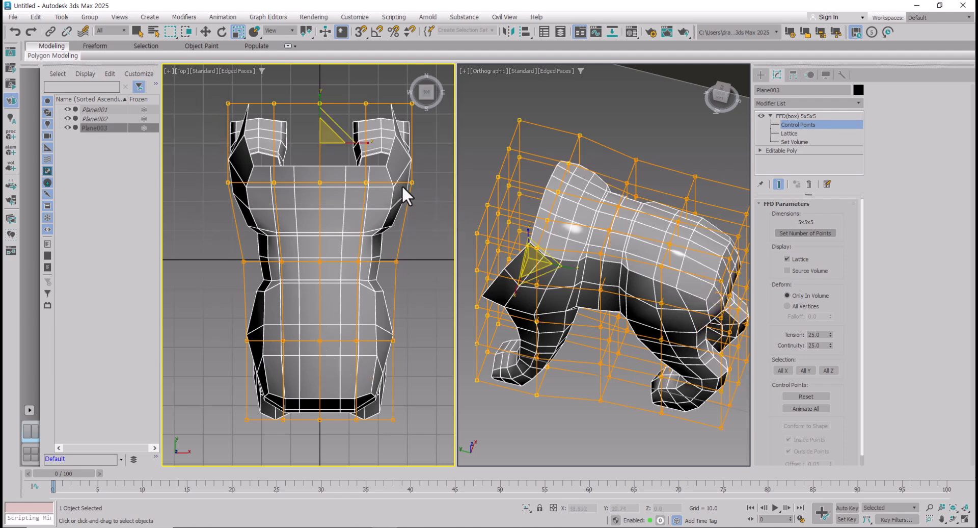
middle_click_drag(365, 165, 367, 178)
left_click_drag(368, 155, 362, 156)
left_click_drag(228, 329, 411, 365)
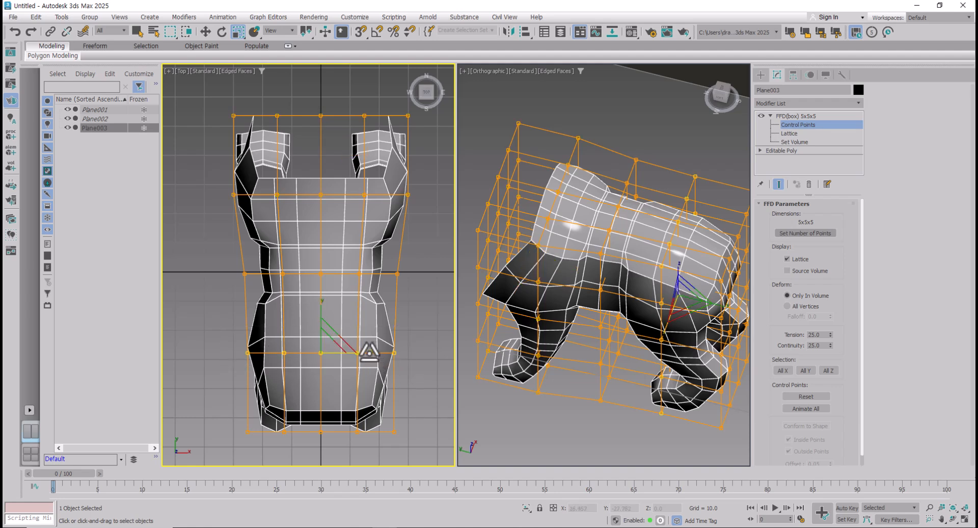
left_click_drag(211, 408, 363, 432)
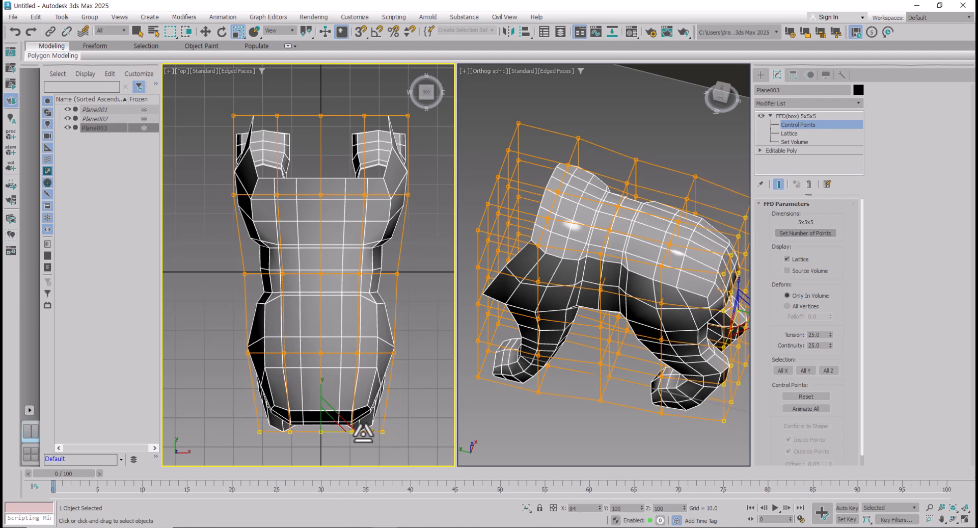
Step: Finish editing the control points and convert the FFD-shaped body to an Editable Poly
left_click(792, 116)
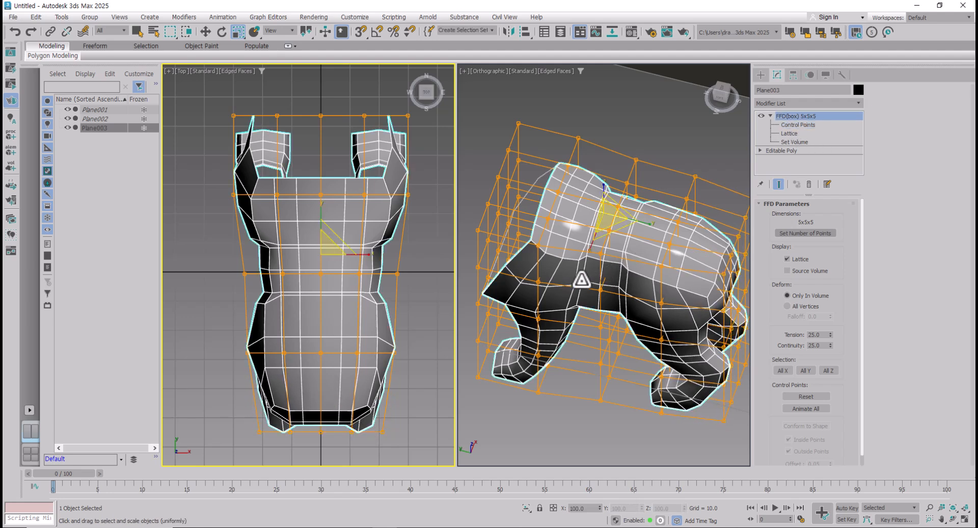
scroll(319, 285, "down", 5)
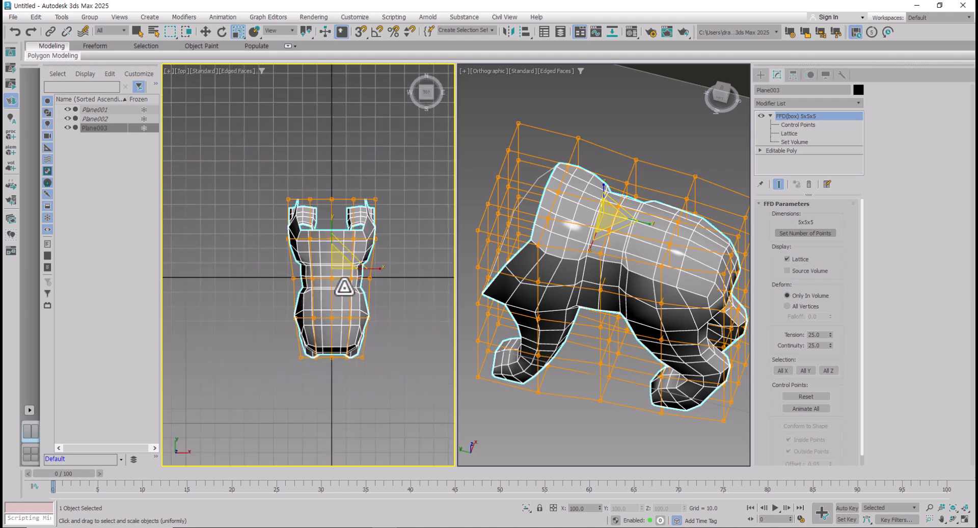
scroll(329, 311, "up", 6)
right_click(329, 311)
mouse_move(384, 444)
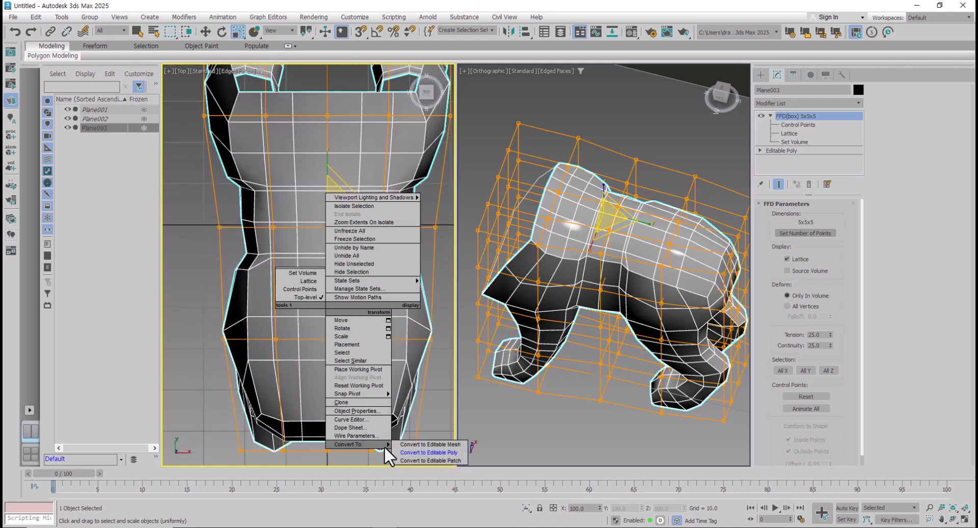
left_click(429, 452)
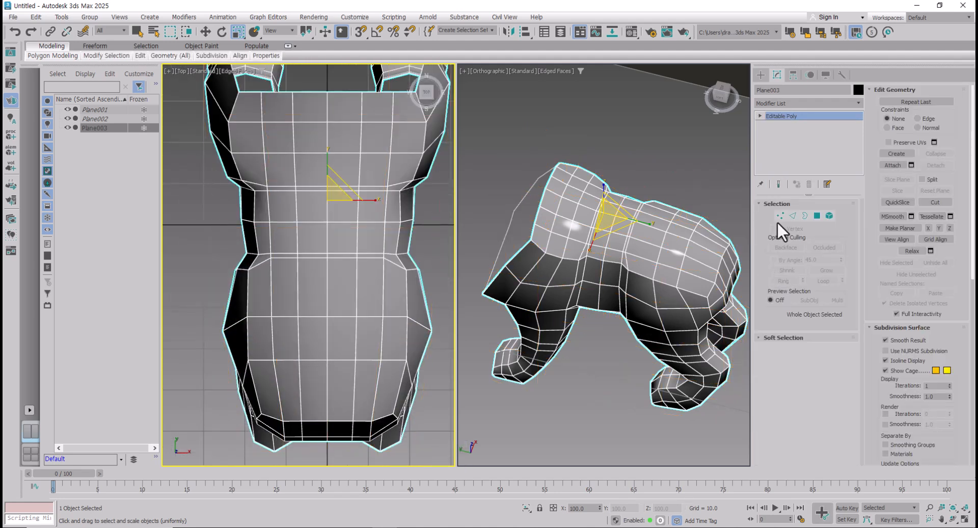
Step: Select the opposite outer vertices of the hips and scale them apart to 107% along X
left_click(779, 216)
left_click(247, 316)
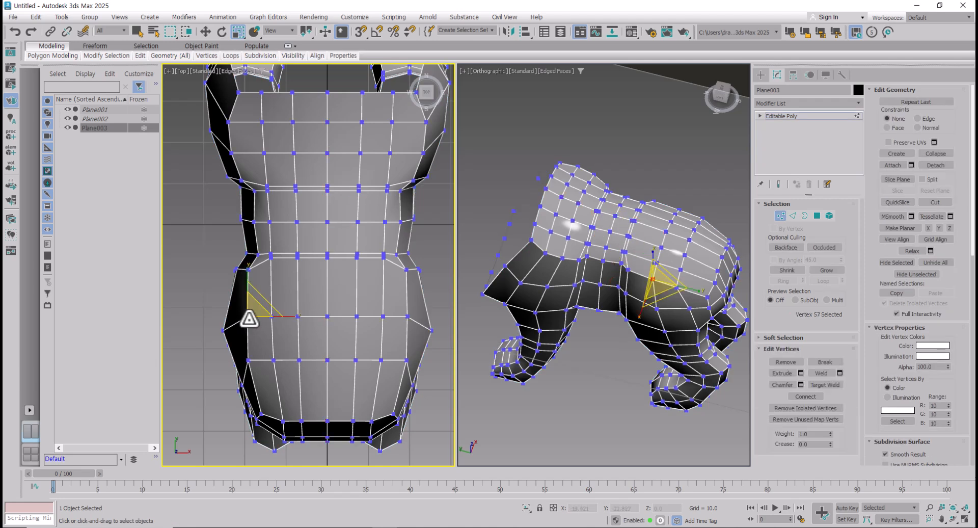
left_click(408, 316, "ctrl")
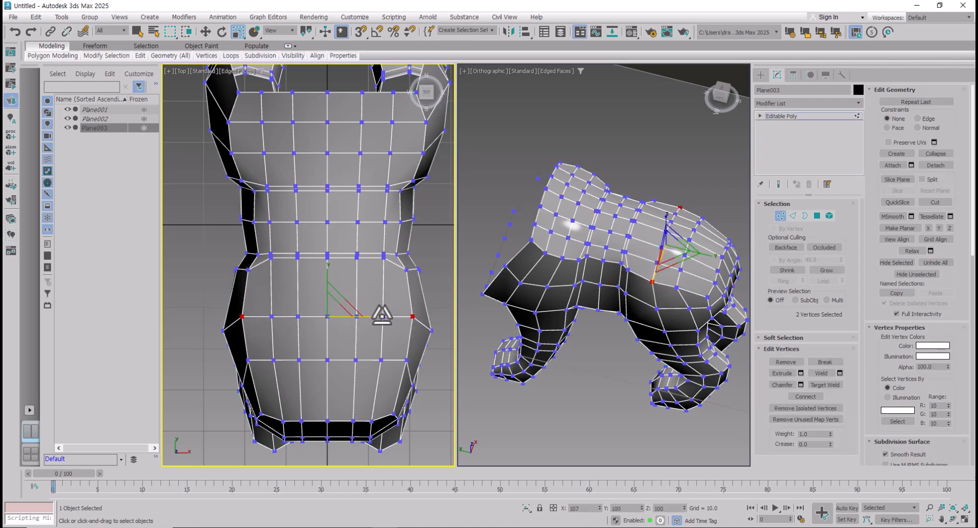
left_click(430, 340)
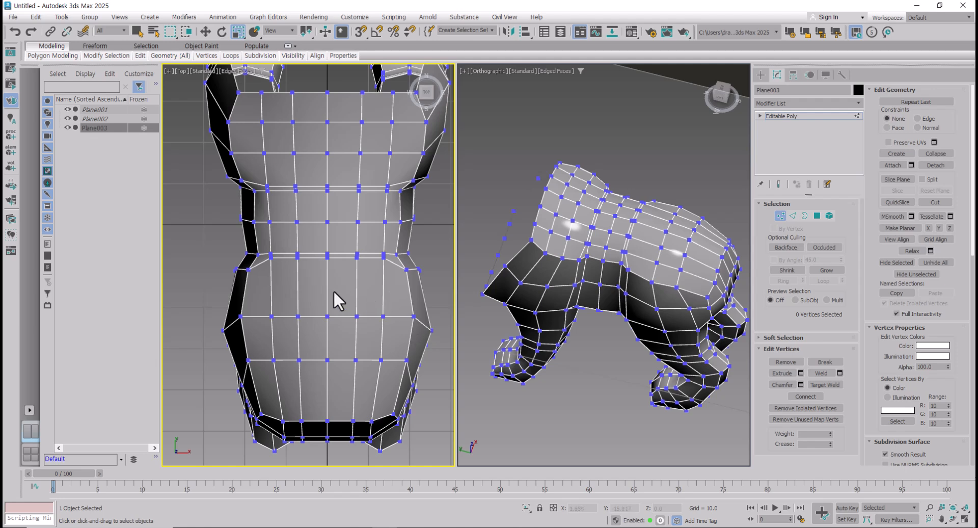
Step: Delete all vertices on the positive X side of the dog body's centre line
scroll(276, 268, "up", 3)
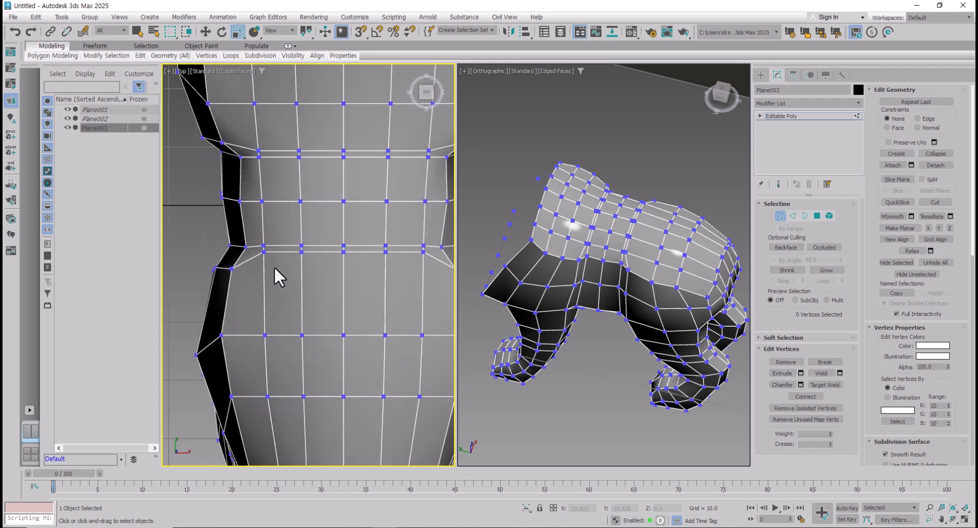
scroll(275, 267, "down", 5)
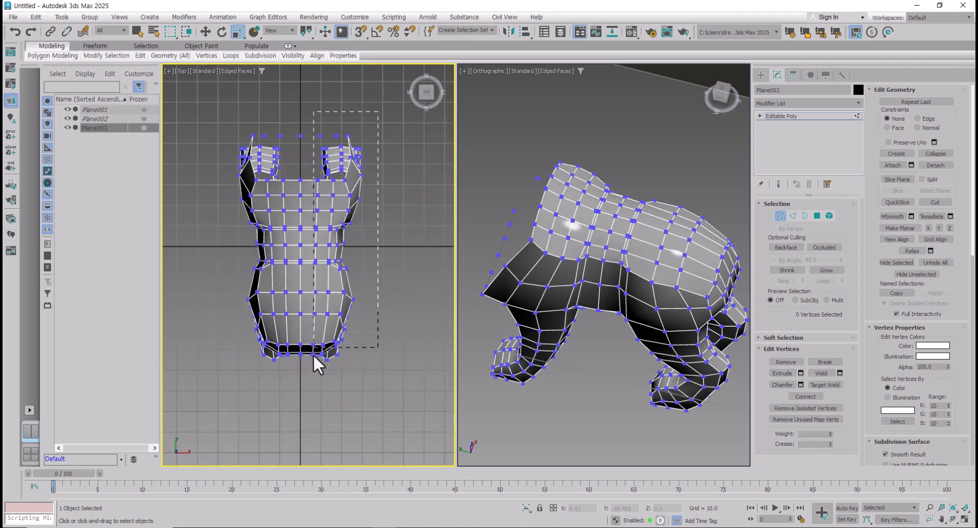
left_click_drag(310, 373, 309, 373)
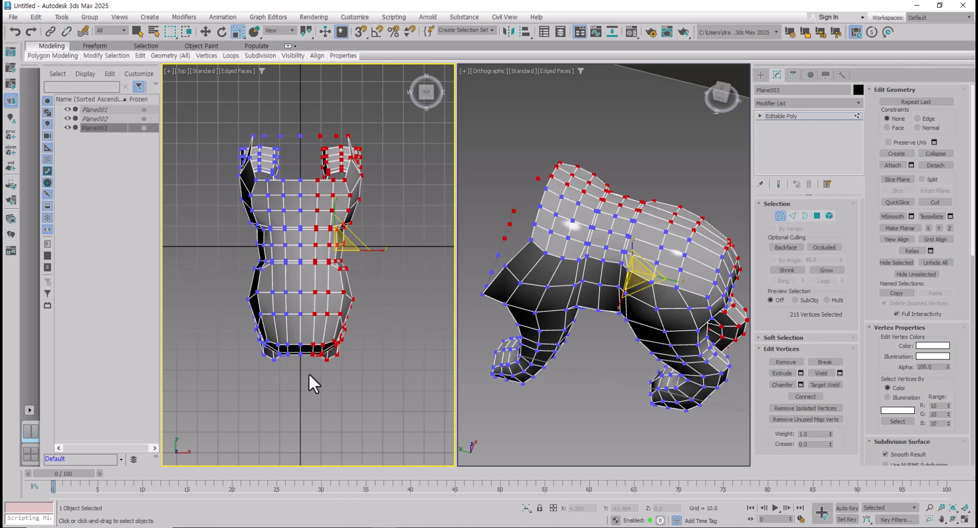
key("Delete")
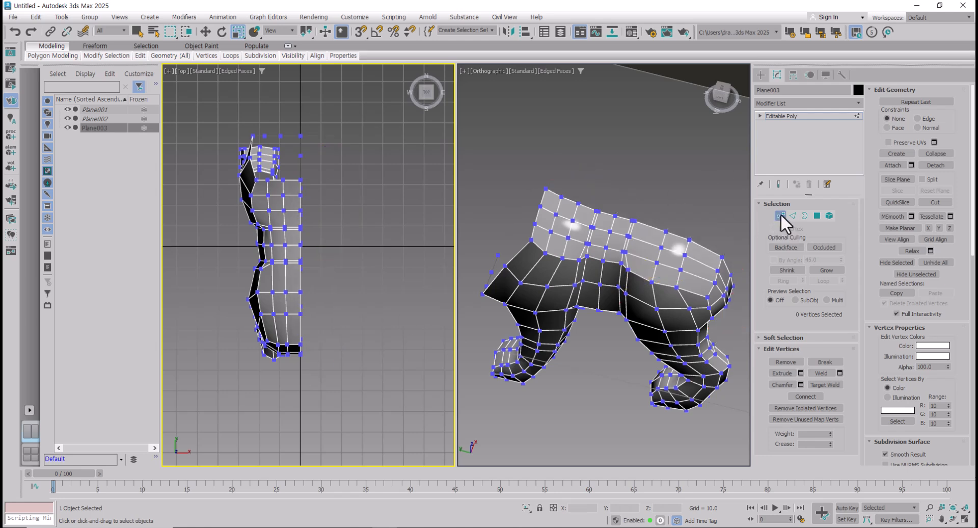
Step: Add a Symmetry modifier to the remaining half body and use only Z as its mirror axis
left_click(795, 116)
right_click(800, 116)
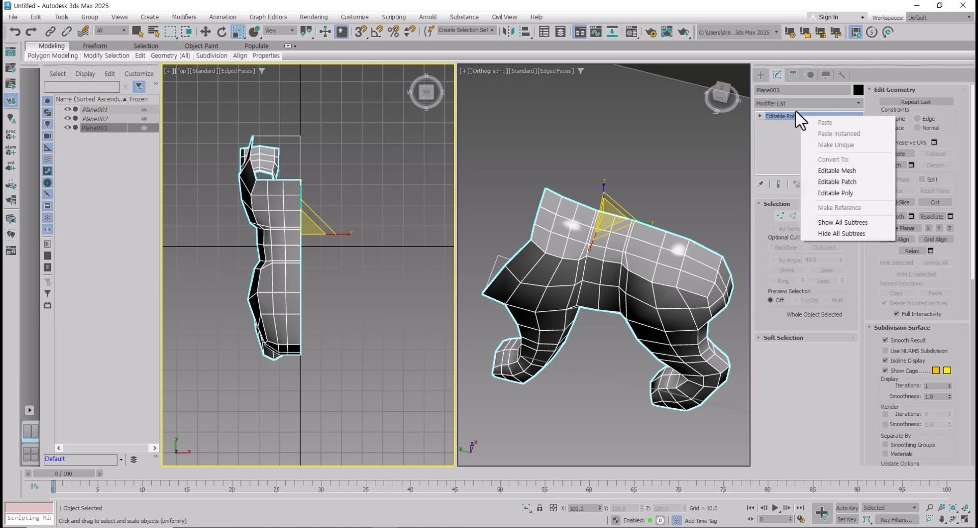
left_click(794, 104)
type("sym")
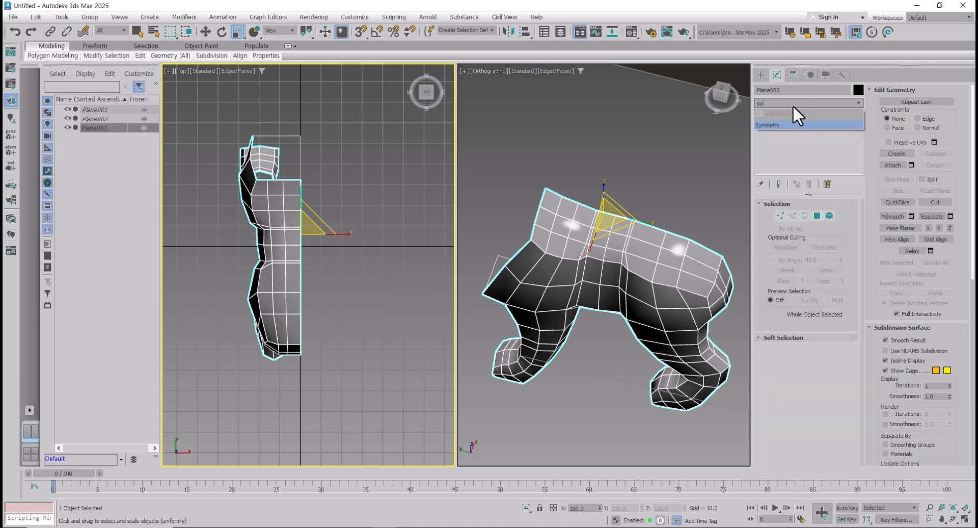
left_click(781, 128)
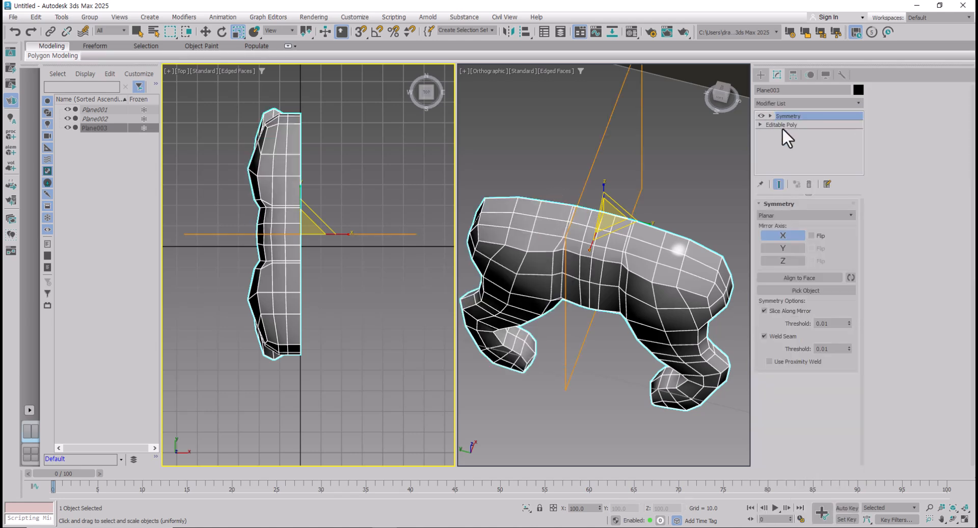
left_click(784, 260)
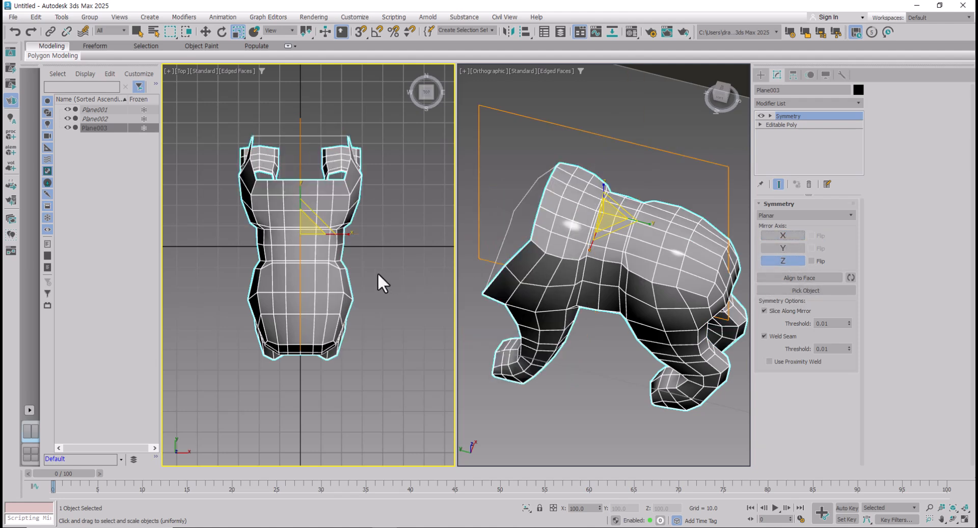
Step: Return to the Editable Poly level below Symmetry and turn on the end-result display to show the mirrored half
middle_click_drag(335, 260, 347, 269)
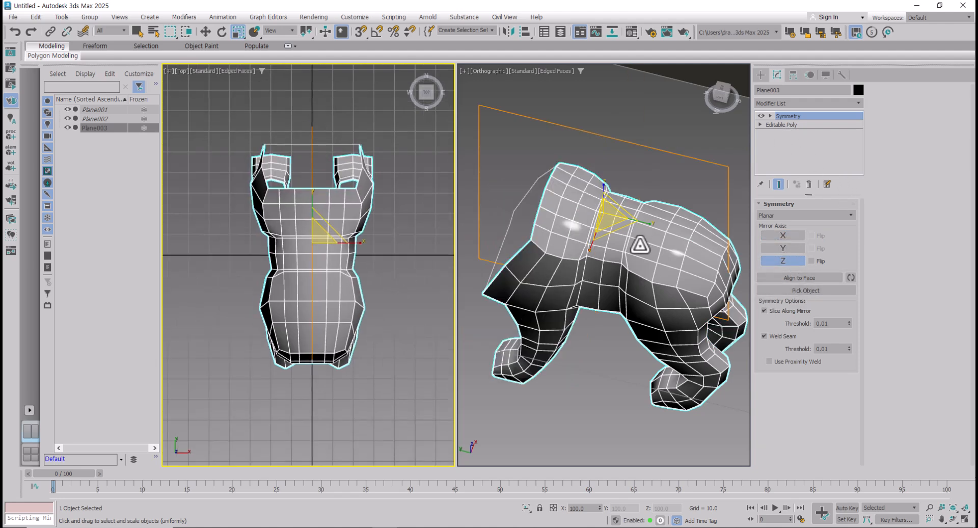
middle_click_drag(639, 247, 585, 209, "alt")
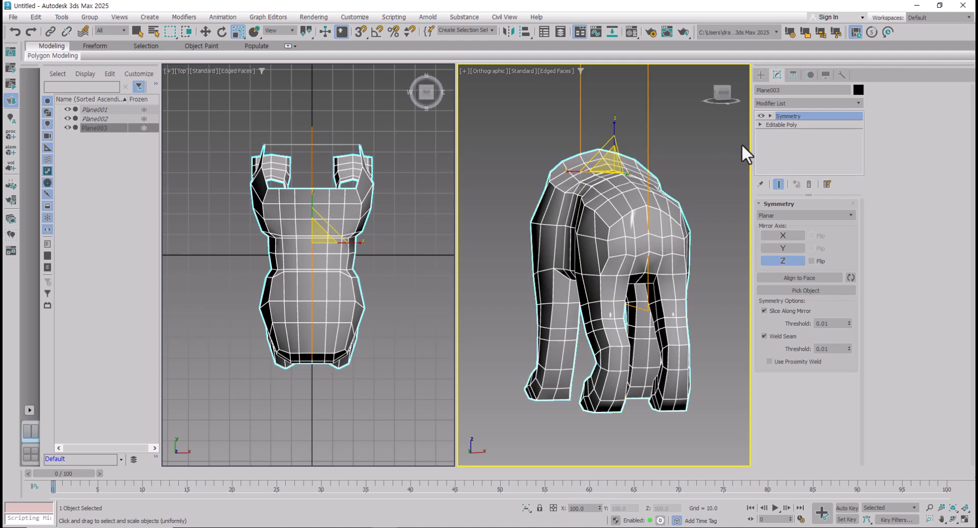
left_click(793, 123)
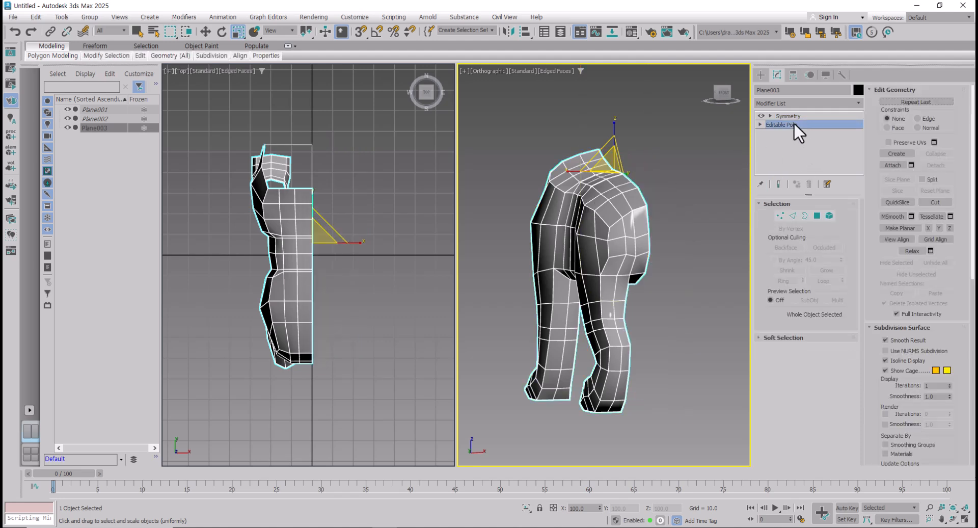
left_click(777, 184)
left_click(778, 184)
left_click(778, 184)
left_click(778, 185)
left_click(778, 184)
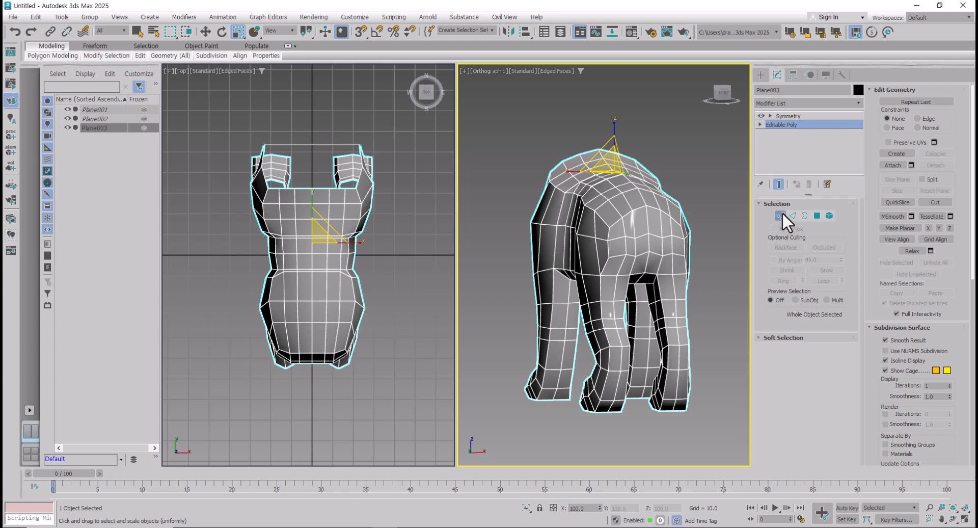
Step: Move the rump's centre-line vertices and the neighbouring vertex column slightly backward along Y to round the rear
left_click(781, 215)
scroll(320, 274, "up", 5)
middle_click_drag(320, 274, 367, 202)
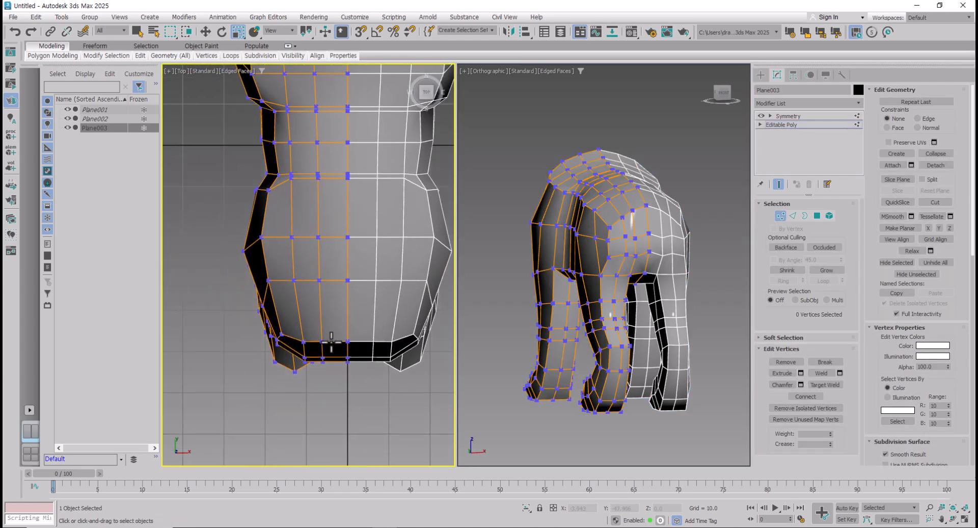
scroll(331, 349, "up", 2)
middle_click_drag(323, 342, 345, 326)
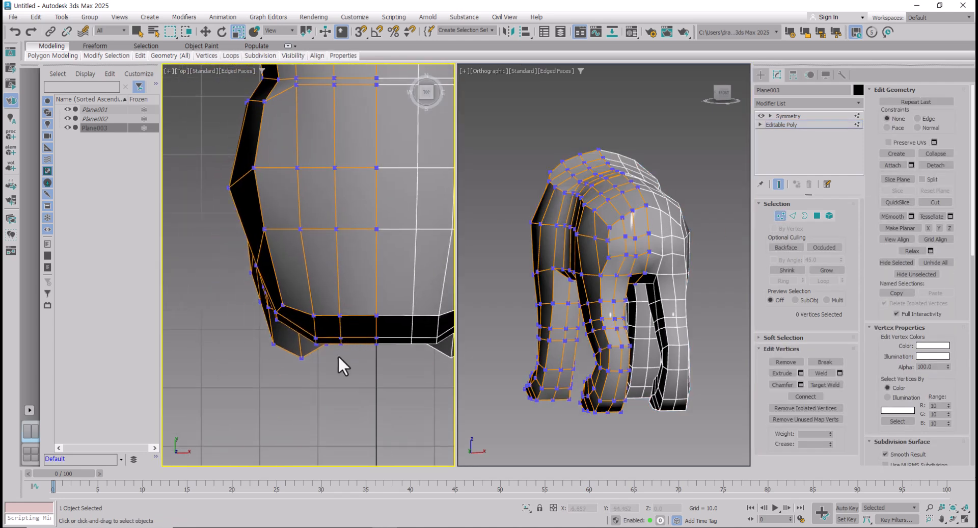
left_click_drag(392, 308, 370, 351)
key("w")
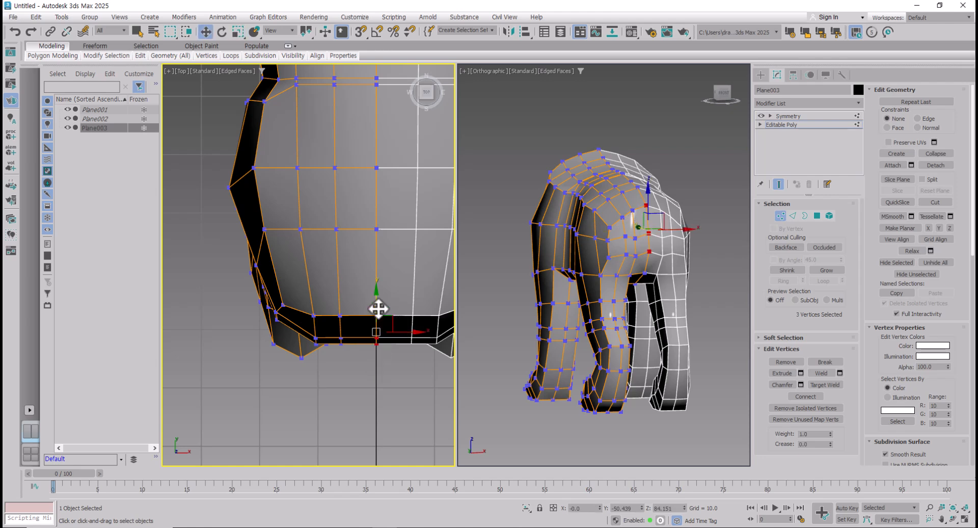
left_click_drag(378, 308, 378, 313)
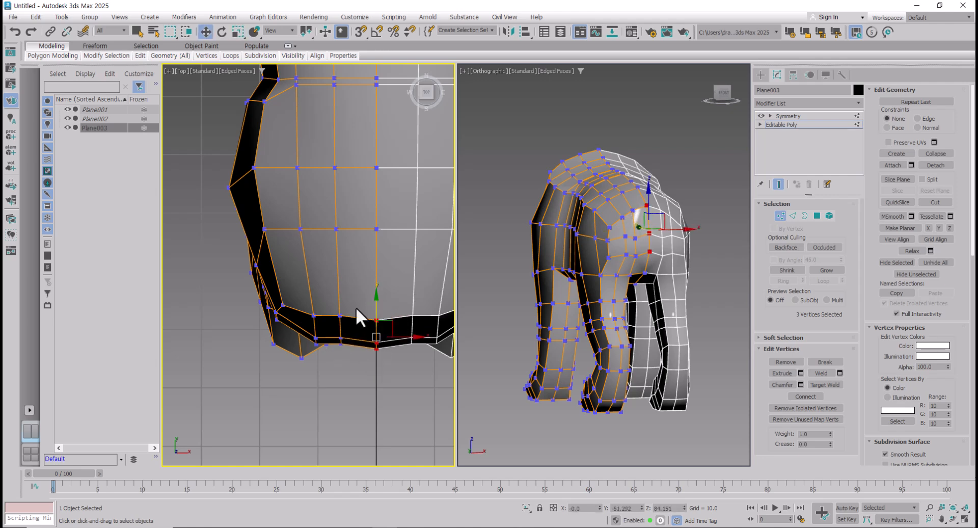
left_click_drag(341, 343, 341, 310)
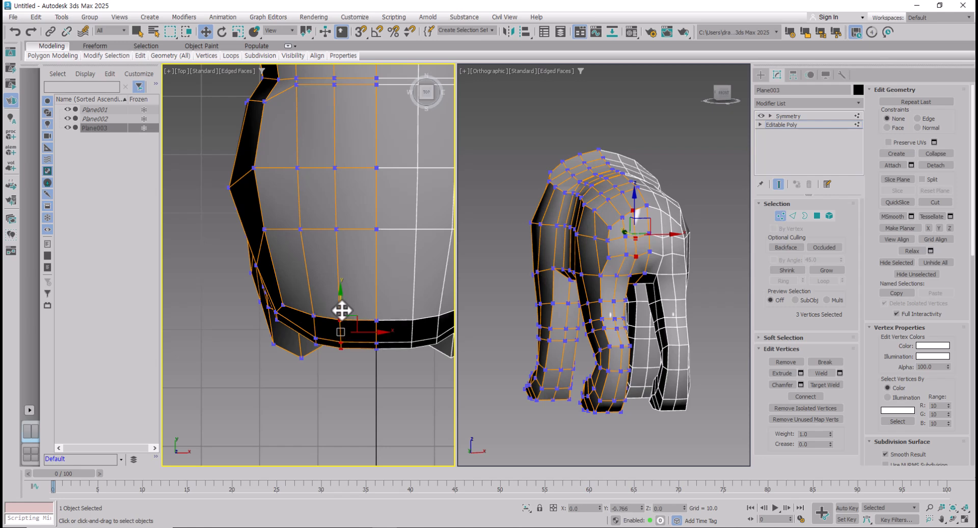
Step: Select the three vertices on the outer corner of the rump and move them slightly forward along Y
middle_click_drag(586, 301, 650, 268, "alt")
scroll(603, 253, "up", 4)
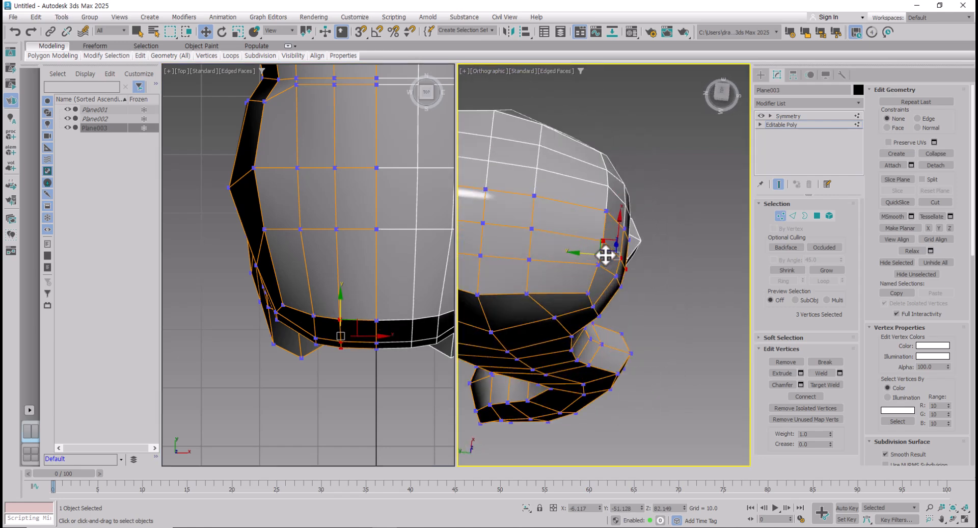
left_click(582, 302)
left_click(588, 320, "ctrl")
scroll(621, 325, "up", 3)
middle_click_drag(621, 325, 620, 284, "alt")
left_click(584, 385, "ctrl")
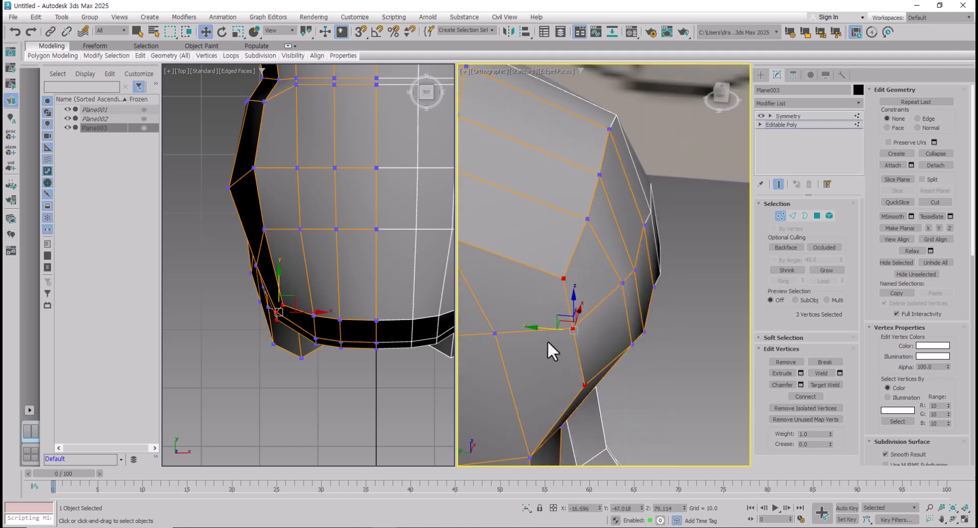
left_click_drag(539, 329, 530, 330)
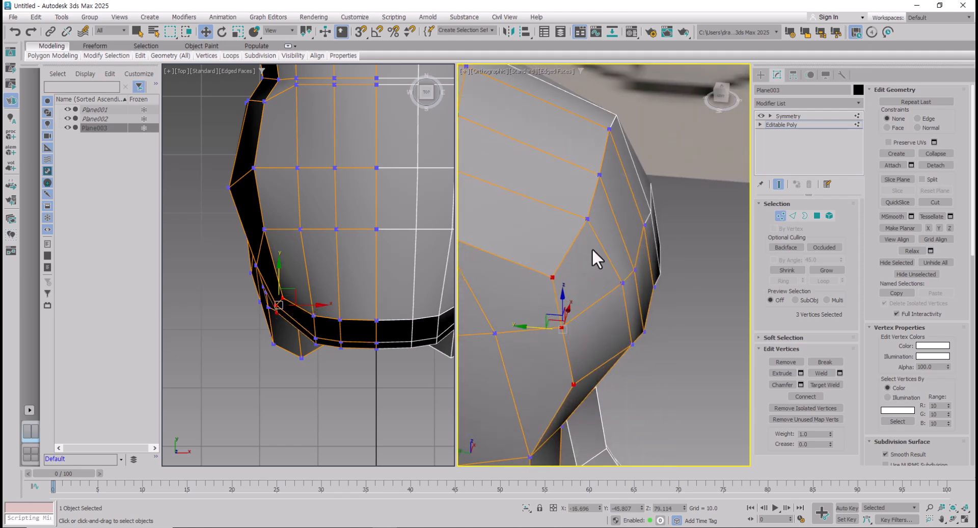
Step: Select the three vertices in the rump column just inside the outer corner and move them slightly forward along Y
left_click(587, 220)
left_click(623, 282, "ctrl")
left_click(632, 344, "ctrl")
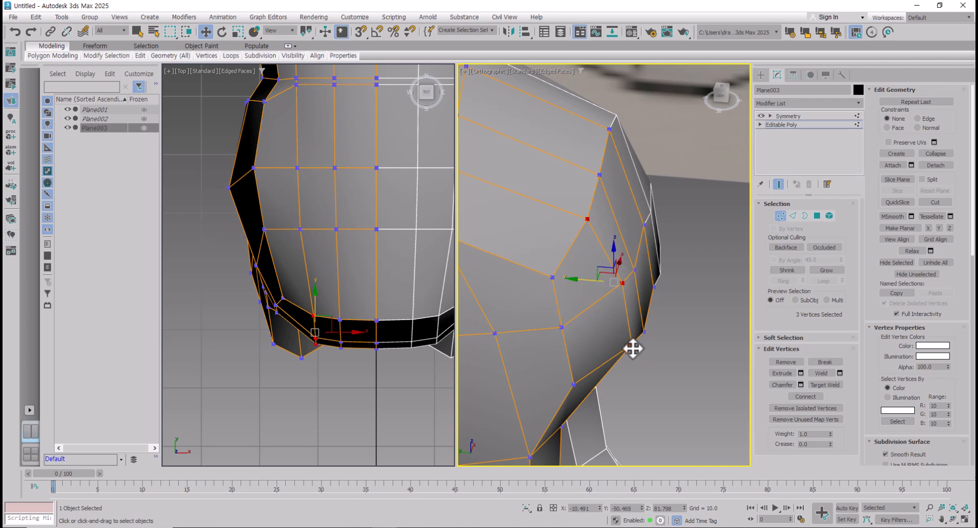
middle_click_drag(631, 345, 610, 306, "alt")
left_click_drag(587, 284, 579, 288)
Step: Select the rump's vertex column beside the centre line and move it slightly forward along Y to round the rear outline
right_click(344, 399)
left_click_drag(349, 360, 331, 309)
scroll(650, 350, "down", 2)
middle_click_drag(647, 351, 609, 309, "alt")
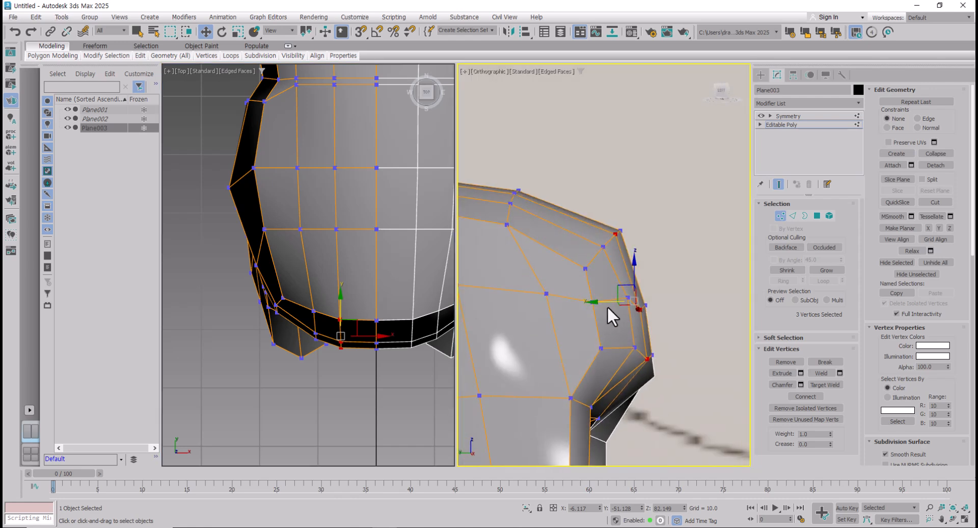
left_click_drag(603, 304, 600, 304)
Step: Move the outer side vertices of the waist's middle row and the row behind it slightly inward along X
middle_click_drag(383, 339, 346, 350)
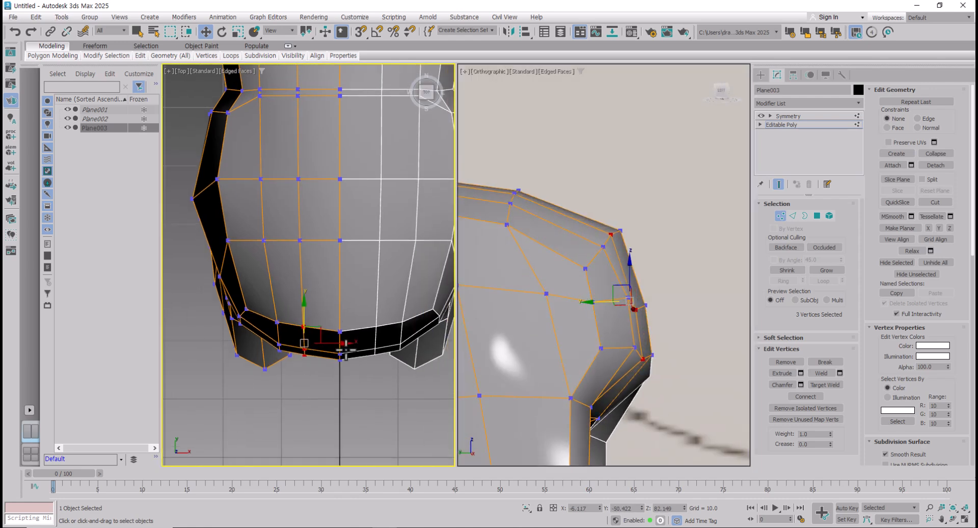
scroll(339, 326, "down", 4)
scroll(282, 216, "up", 3)
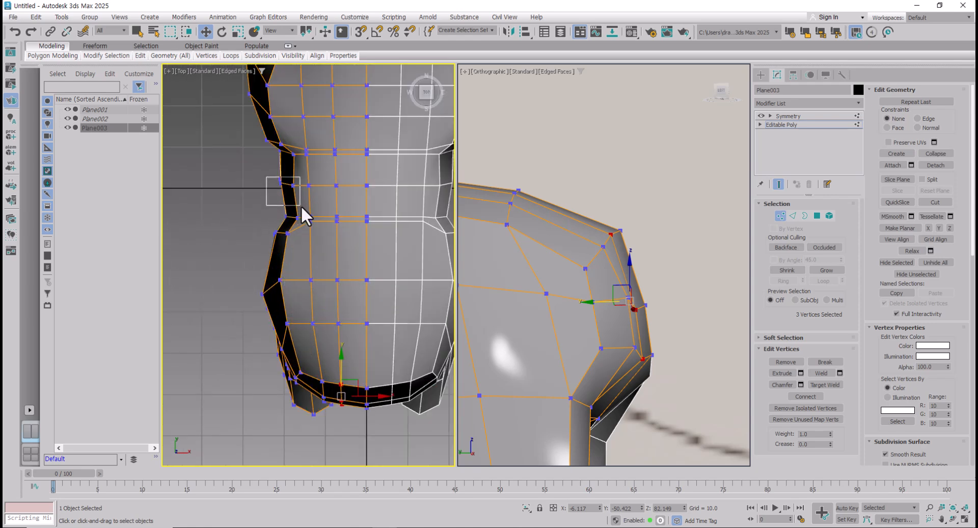
left_click_drag(301, 206, 316, 185)
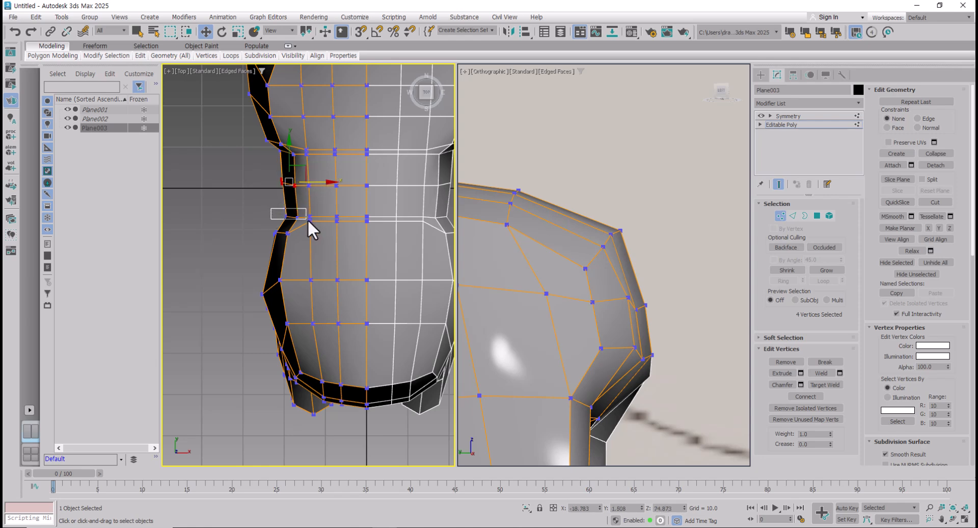
left_click_drag(308, 219, 313, 219)
scroll(313, 229, "up", 2)
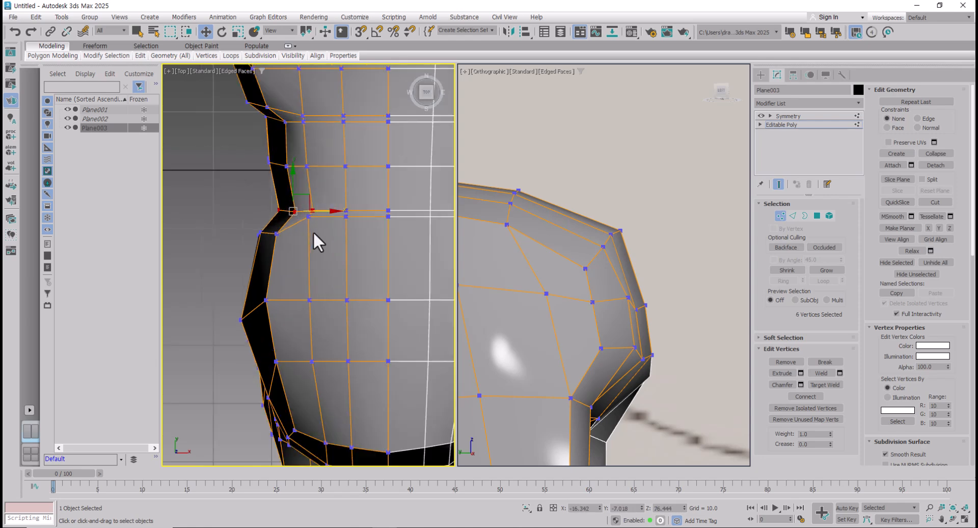
Step: Move the column of three side vertices at the hind thigh's front edge inward about 0.93 units along X
scroll(313, 231, "up", 3)
left_click(312, 202)
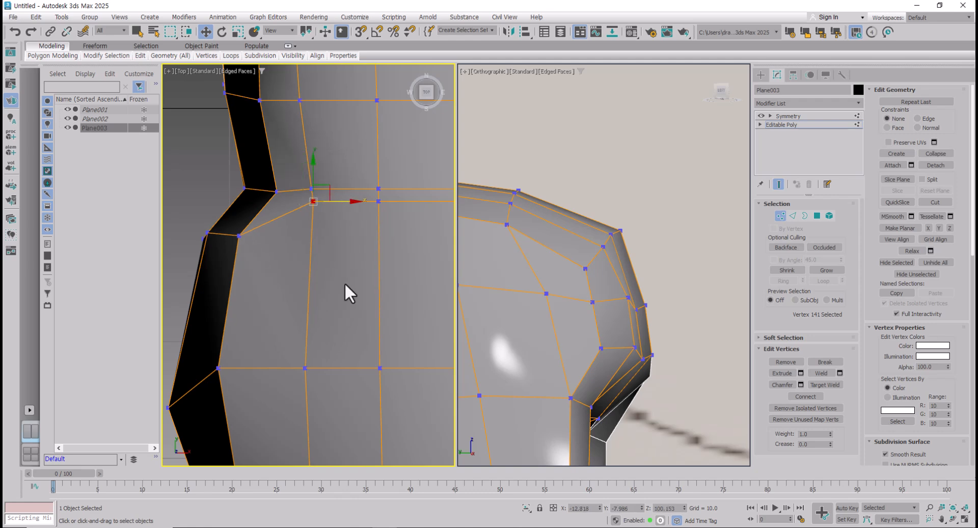
scroll(316, 298, "down", 3)
scroll(289, 301, "down", 3)
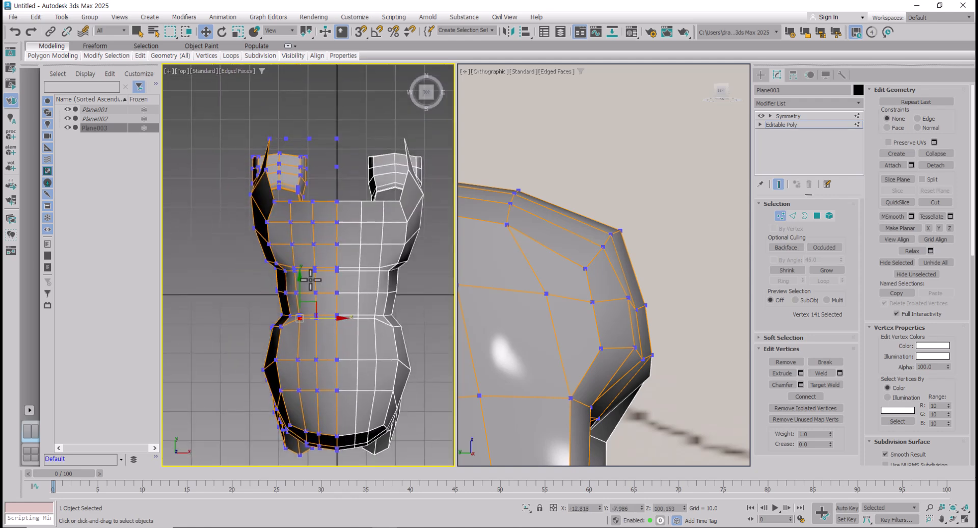
scroll(298, 229, "up", 1)
middle_click_drag(273, 251, 292, 224)
scroll(304, 310, "up", 2)
middle_click_drag(304, 311, 311, 194)
scroll(311, 193, "up", 2)
left_click_drag(241, 255, 312, 237)
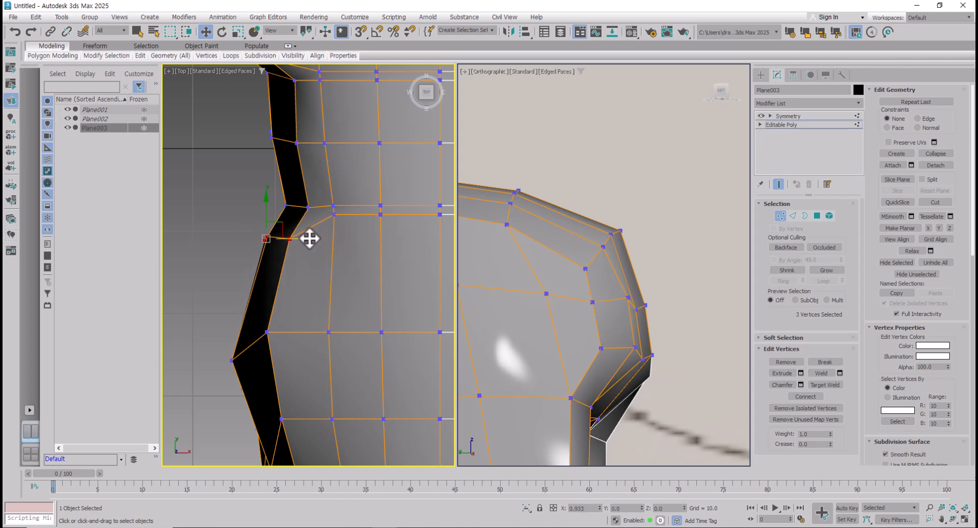
Step: Maximize the orthographic view and examine the body's flank and hind thigh mesh from several angles
scroll(308, 300, "down", 2)
middle_click_drag(311, 290, 334, 209)
middle_click_drag(612, 330, 653, 259)
scroll(637, 257, "down", 5)
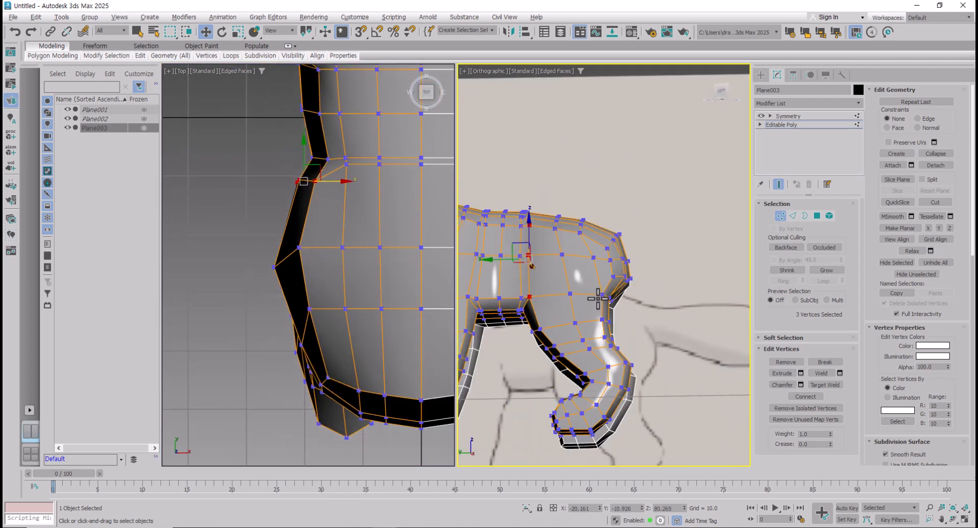
scroll(612, 265, "up", 1)
middle_click_drag(590, 300, 635, 292)
key("alt+w")
scroll(511, 272, "down", 5)
middle_click_drag(512, 271, 367, 303, "alt")
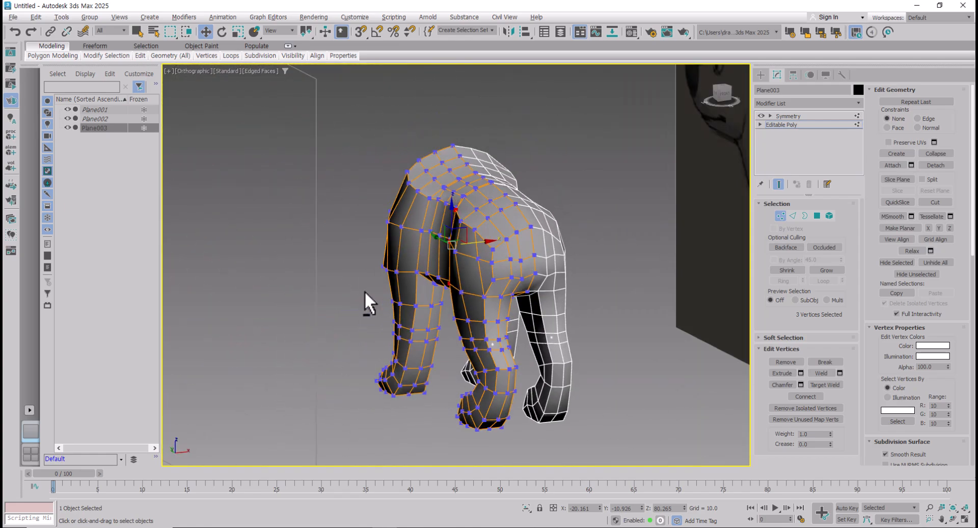
scroll(367, 303, "up", 6)
middle_click_drag(457, 225, 543, 258, "alt")
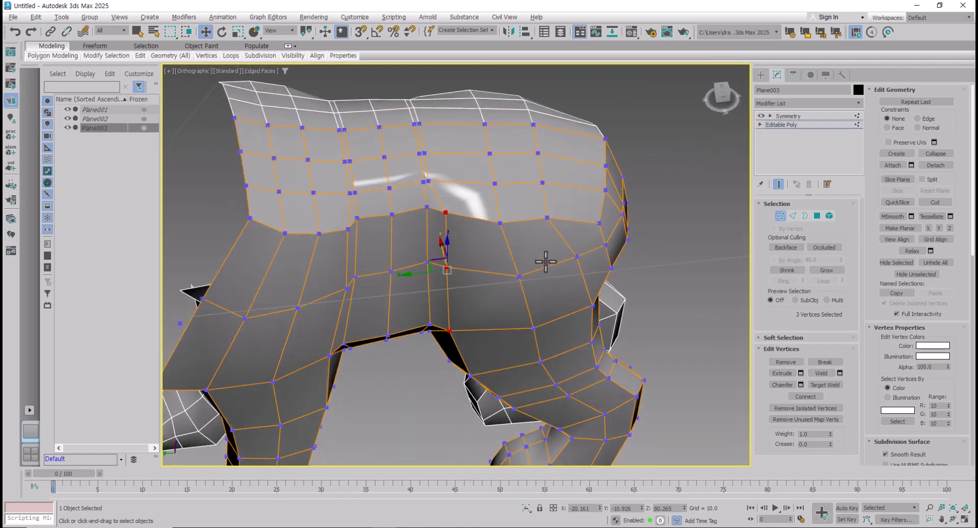
Step: Slide the upper-back vertices of the two tightly spaced edge loops toward the middle of the torso to even their spacing
scroll(425, 174, "up", 6)
middle_click_drag(473, 212, 433, 196, "alt")
left_click(390, 151)
middle_click_drag(390, 151, 389, 177, "alt")
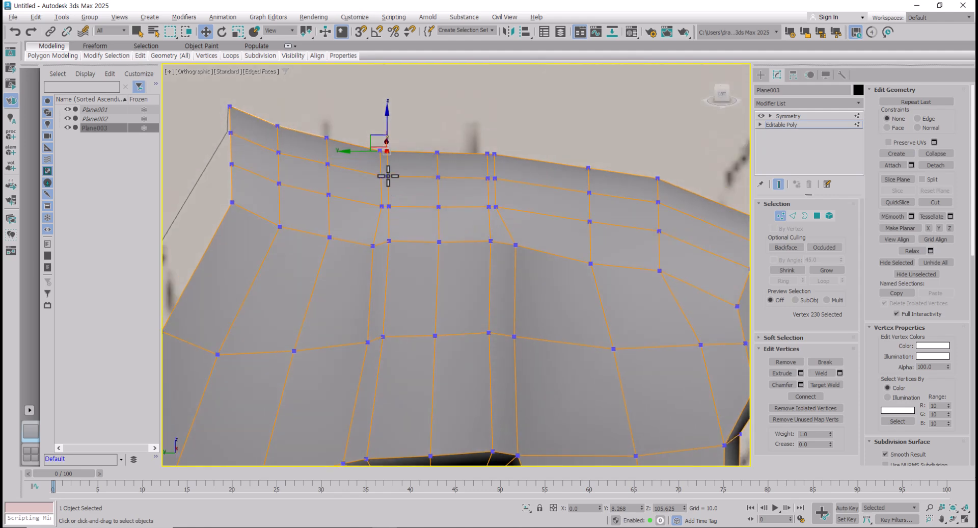
scroll(387, 153, "up", 2)
left_click_drag(367, 152, 421, 190)
left_click_drag(397, 227, 415, 229)
left_click_drag(525, 231, 511, 230)
left_click(526, 160)
left_click_drag(532, 186, 491, 175)
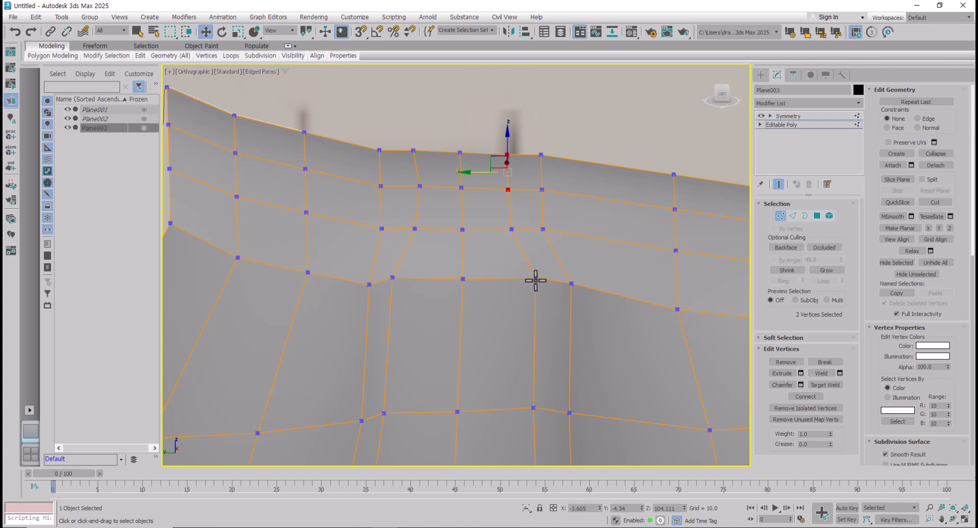
Step: Adjust two neighbouring vertices above the hind thigh's front edge along Y, shifting the upper one about 0.53 units
scroll(535, 280, "down", 4)
middle_click_drag(535, 280, 508, 356, "alt")
scroll(508, 300, "up", 2)
left_click(509, 296)
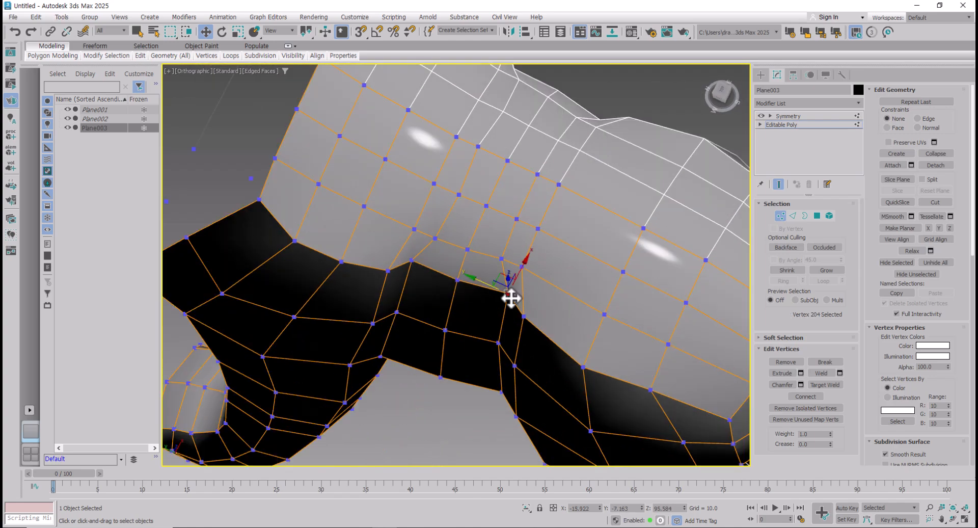
scroll(510, 298, "down", 3)
middle_click_drag(511, 298, 505, 314, "alt")
scroll(505, 310, "up", 3)
left_click(511, 259)
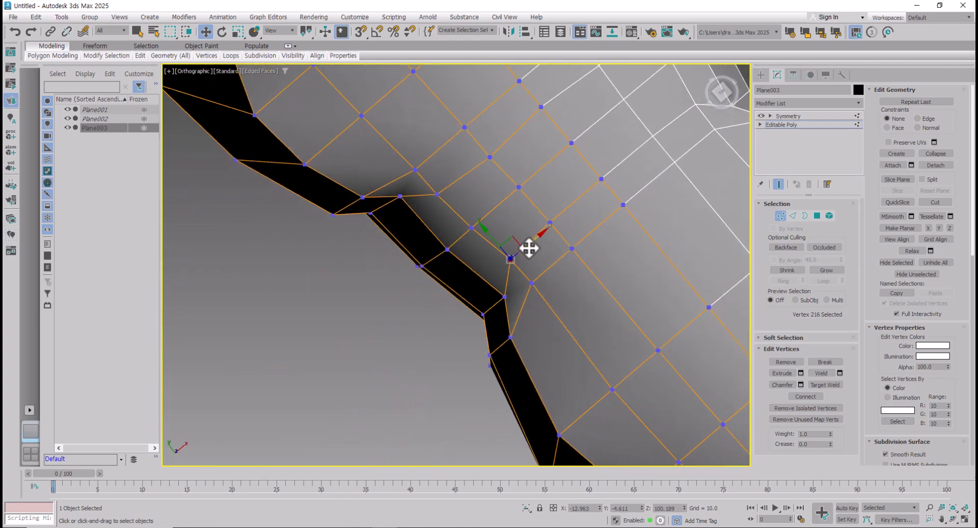
left_click(531, 282)
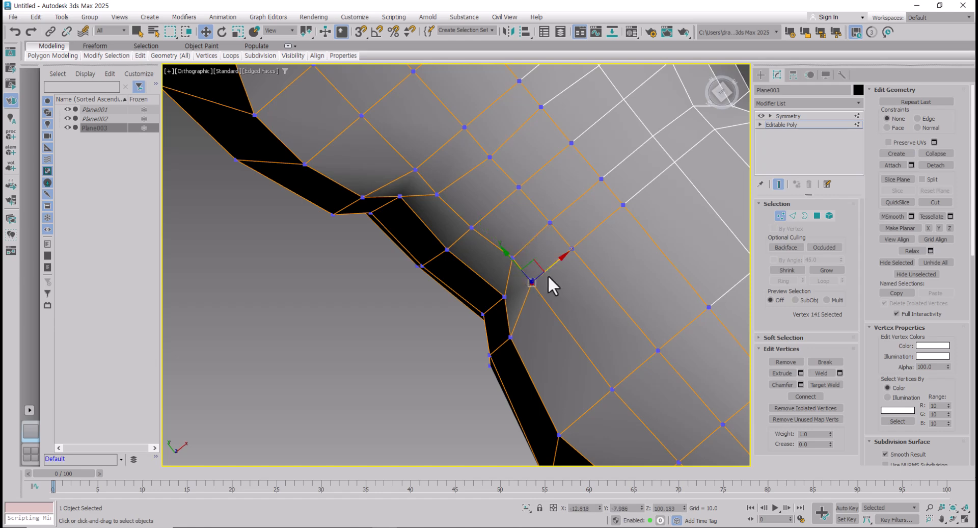
left_click_drag(526, 271, 534, 279)
left_click(512, 257)
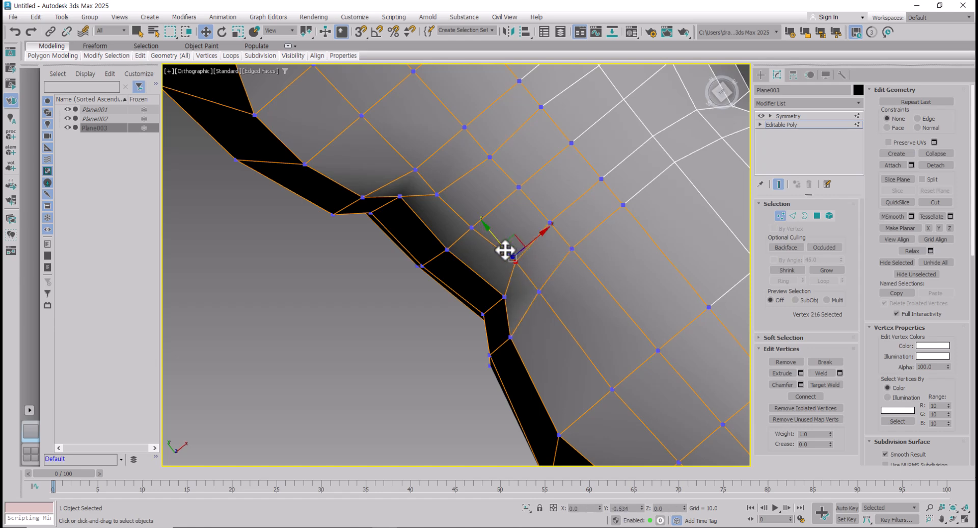
Step: Select the three-vertex flank column just ahead of the hind thigh and move it about 1.4 units rearward along Y
left_click(510, 337)
middle_click_drag(509, 337, 527, 271, "alt")
left_click(514, 218, "ctrl")
left_click(519, 365, "ctrl")
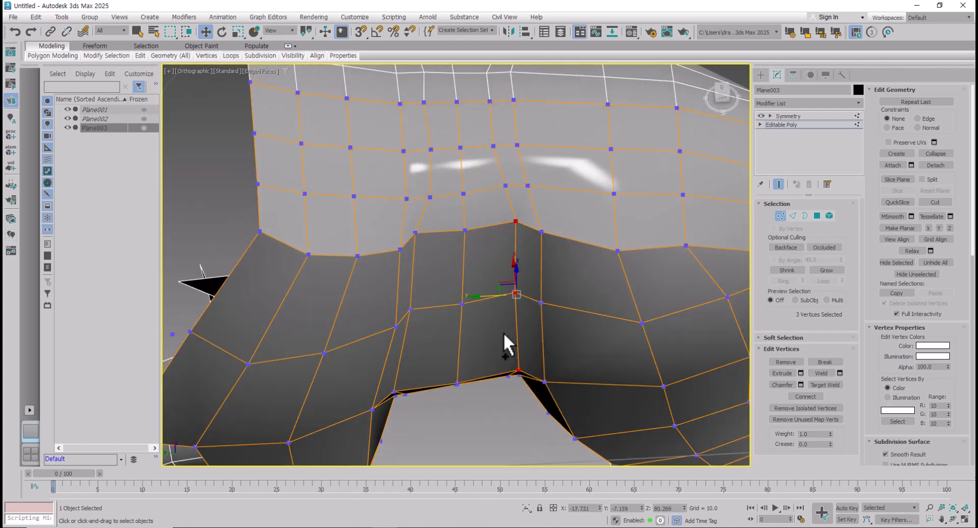
left_click_drag(486, 295, 503, 295)
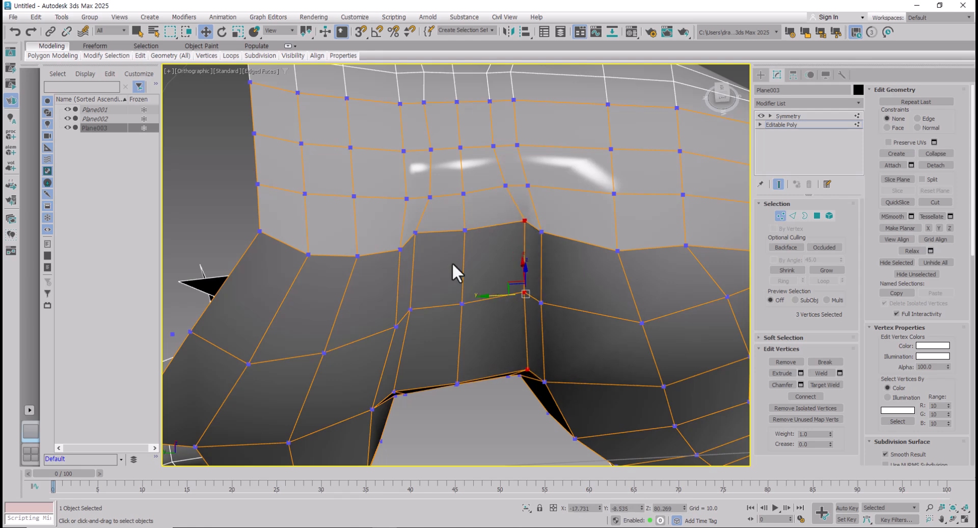
Step: Select the three-vertex flank column just behind the front leg and shift it slightly forward along Y
left_click(417, 232)
left_click(409, 308, "ctrl")
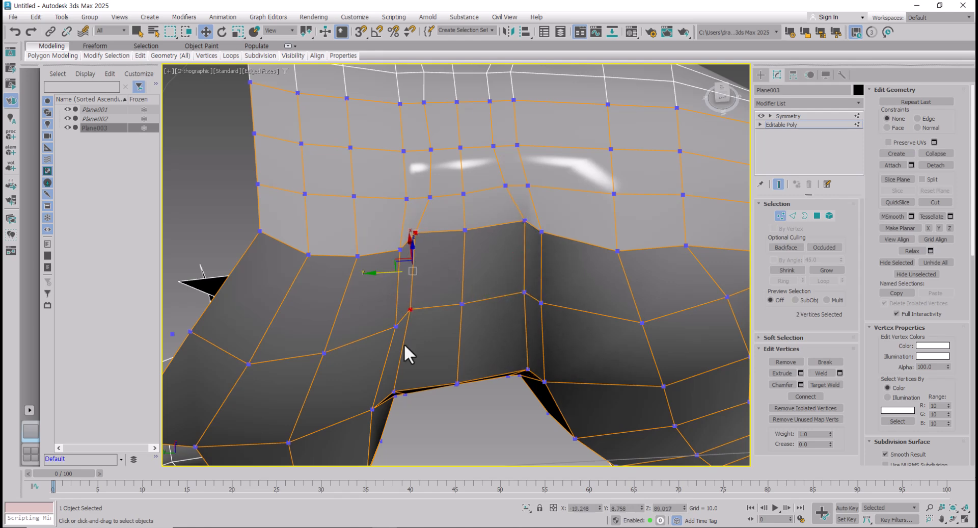
left_click(394, 391, "ctrl")
left_click_drag(375, 312, 369, 313)
Step: Select the three vertices along the hind thigh's front edge and move them outward about 0.55 units along X
middle_click_drag(458, 352, 471, 387, "alt")
left_click(541, 264)
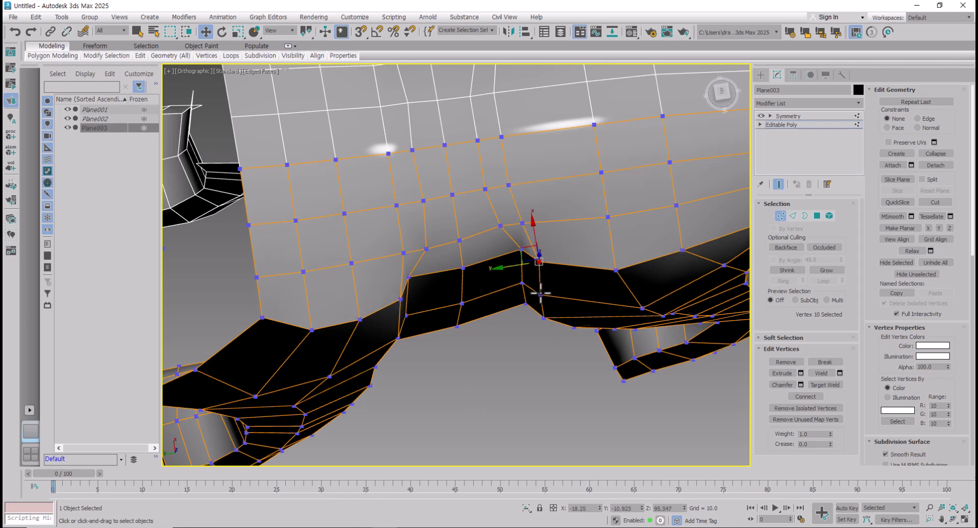
left_click(541, 294, "ctrl")
left_click(543, 319, "ctrl")
middle_click_drag(544, 317, 539, 284, "alt")
left_click_drag(539, 266, 540, 271)
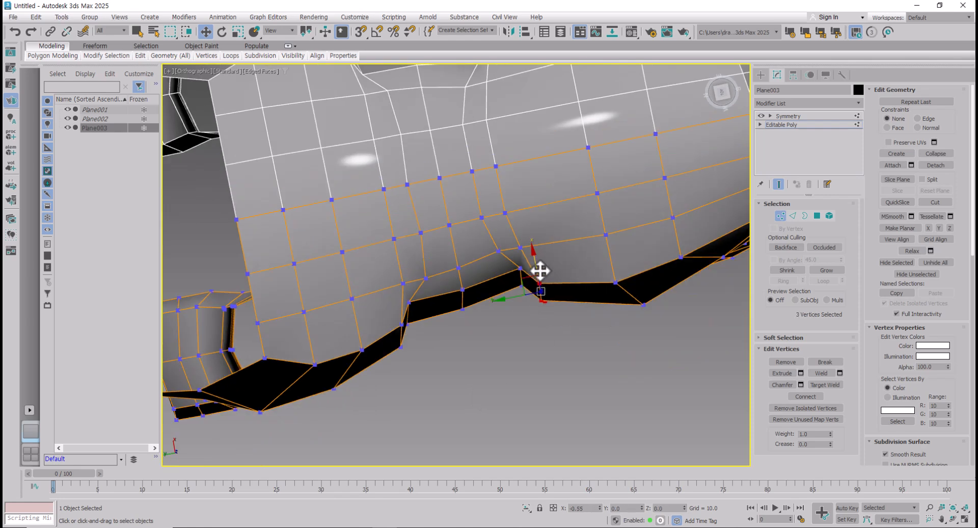
Step: Exit vertex editing and add a TurboSmooth modifier above Symmetry on the body mesh
middle_click_drag(443, 305, 418, 239, "alt")
left_click(781, 217)
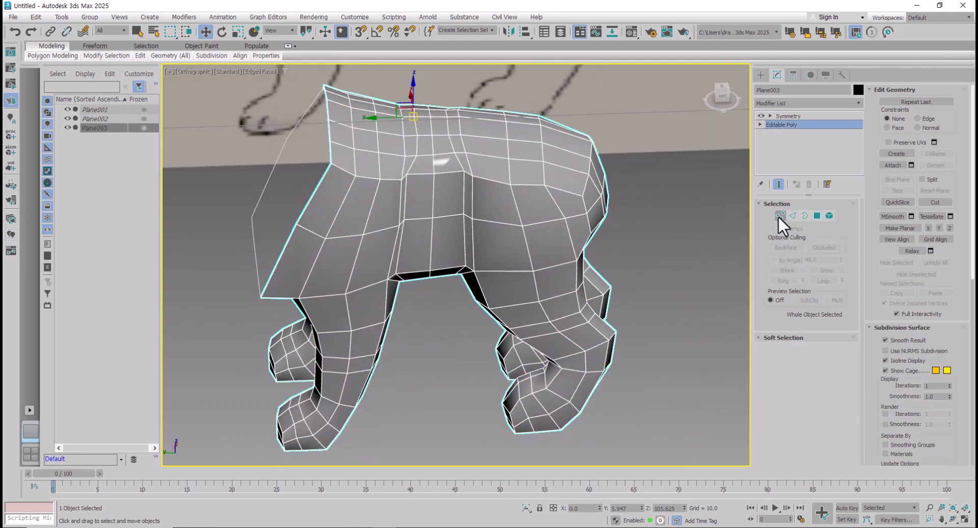
middle_click_drag(683, 240, 666, 225, "alt")
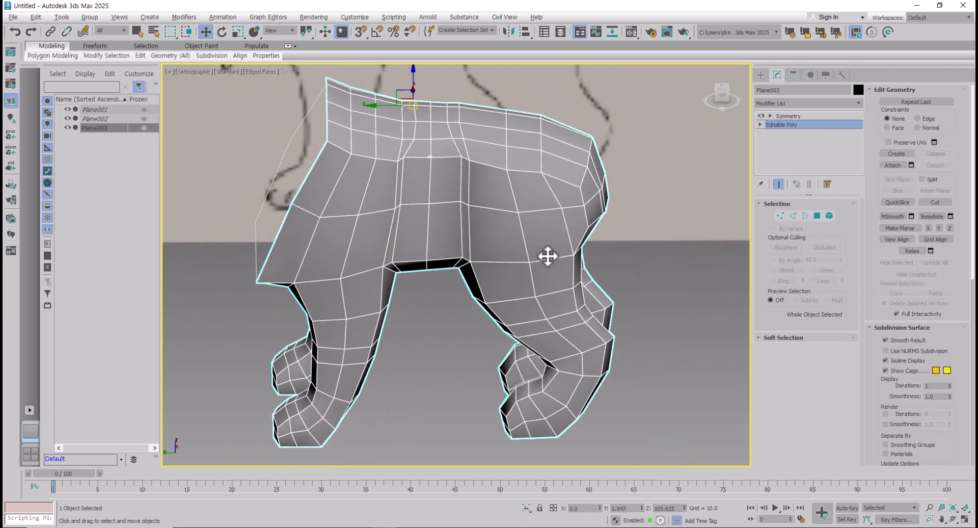
middle_click_drag(552, 251, 593, 292)
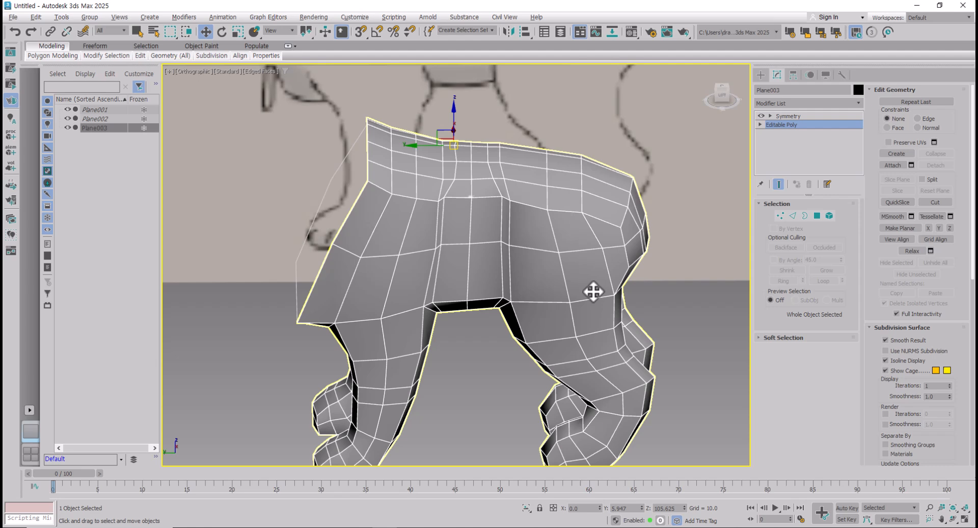
left_click(830, 116)
left_click(857, 103)
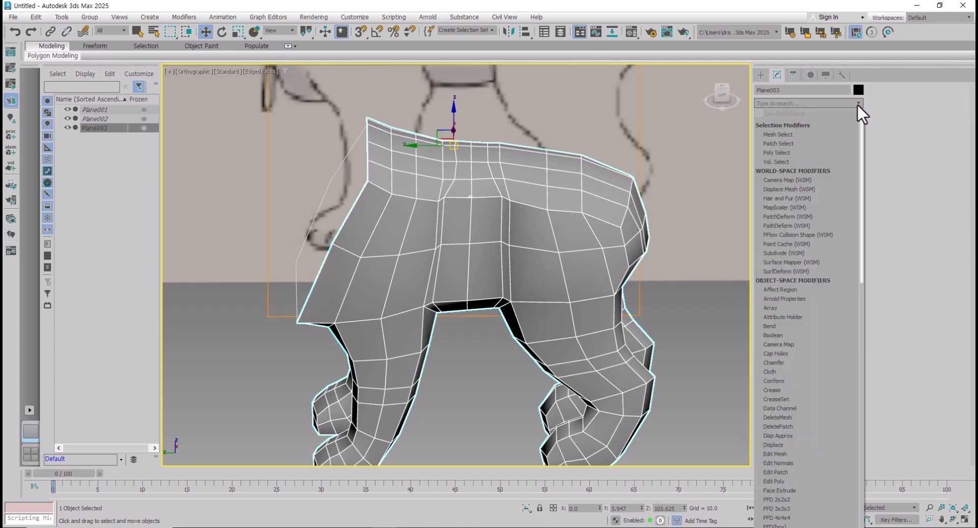
type("t")
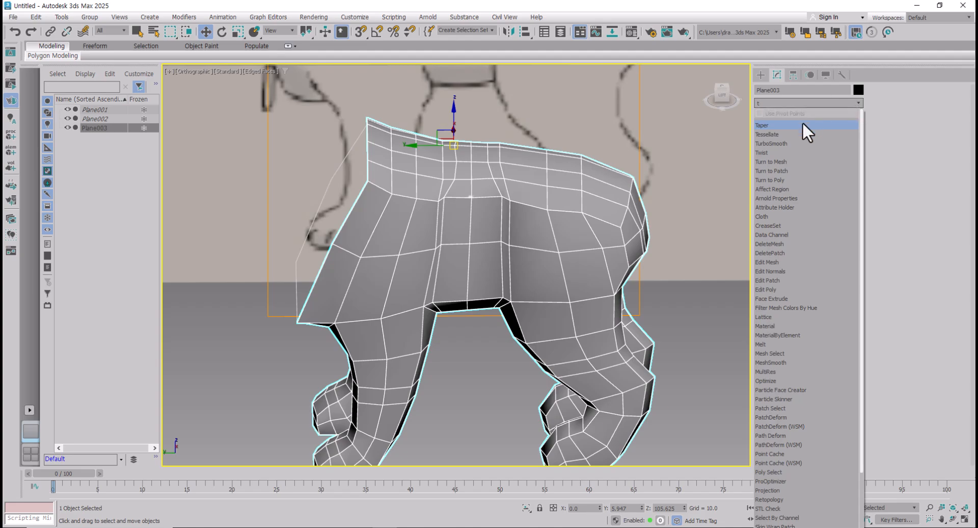
left_click(785, 142)
middle_click_drag(738, 209, 532, 287, "alt")
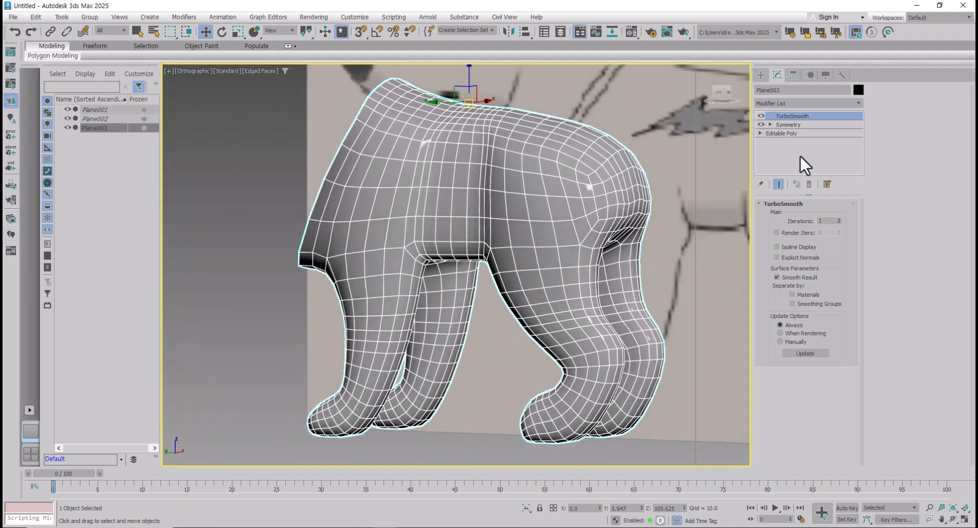
Step: Turn off the TurboSmooth preview and return to vertex editing on the base Editable Poly
left_click(761, 116)
left_click(787, 133)
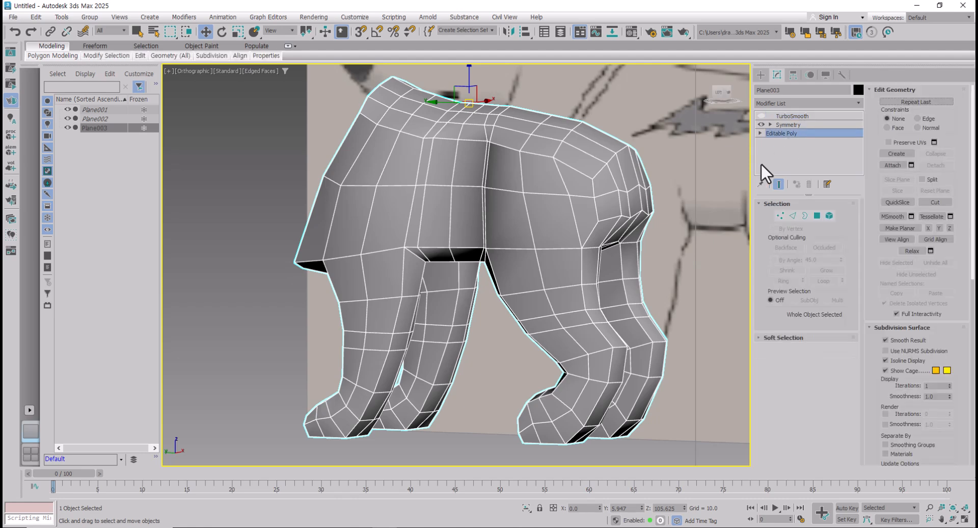
key("1")
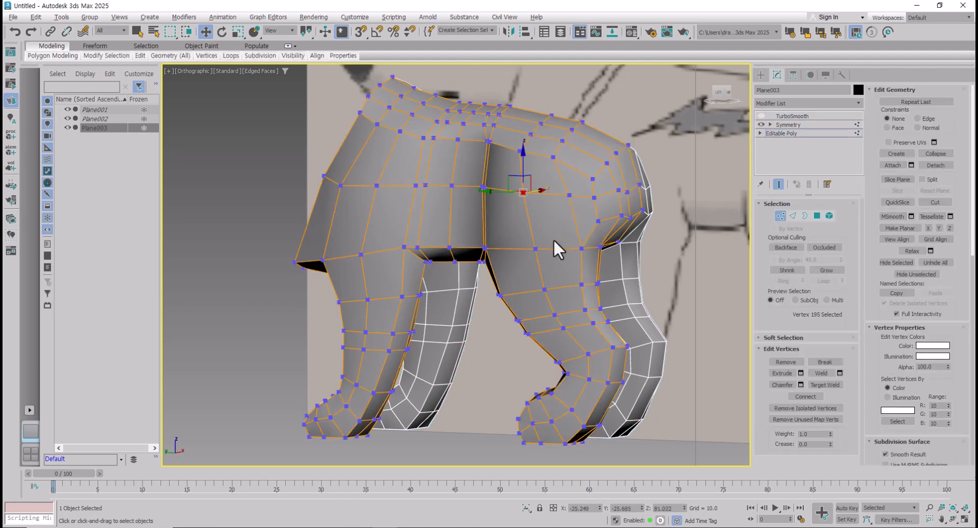
Step: Select five vertices down the outer side of the hind thigh and move them outward about 1.1 units along X
middle_click_drag(553, 240, 570, 176, "alt")
left_click(535, 218, "ctrl")
left_click(542, 242, "ctrl")
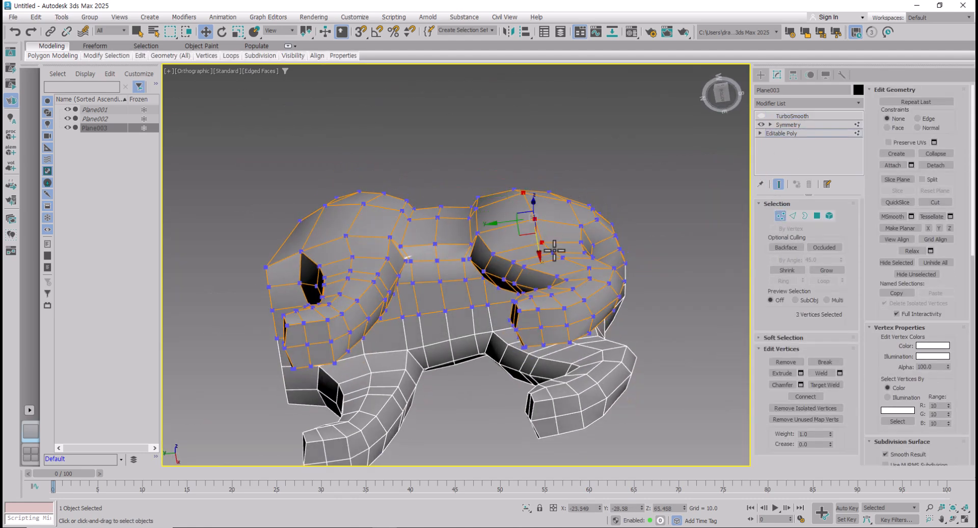
left_click(553, 252, "ctrl")
left_click(563, 261, "ctrl")
middle_click_drag(563, 260, 545, 236, "alt")
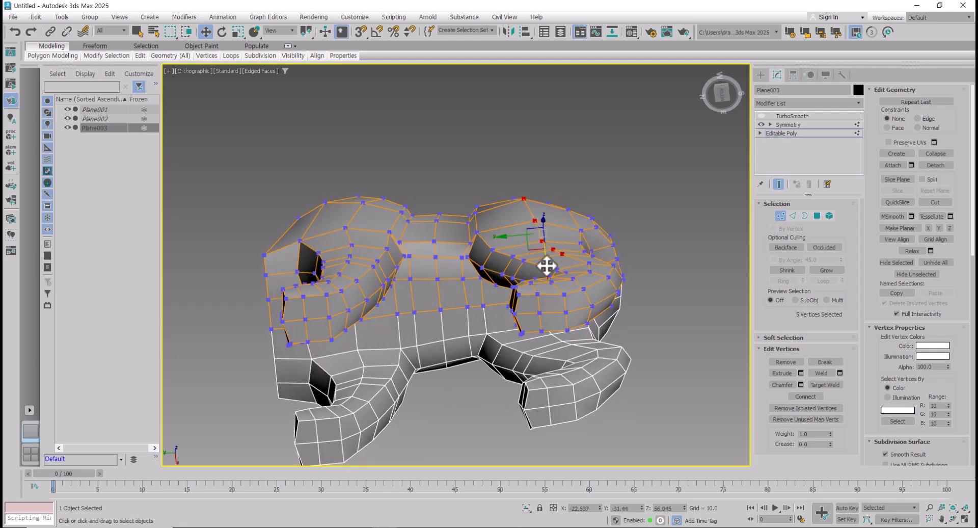
left_click_drag(546, 265, 547, 259)
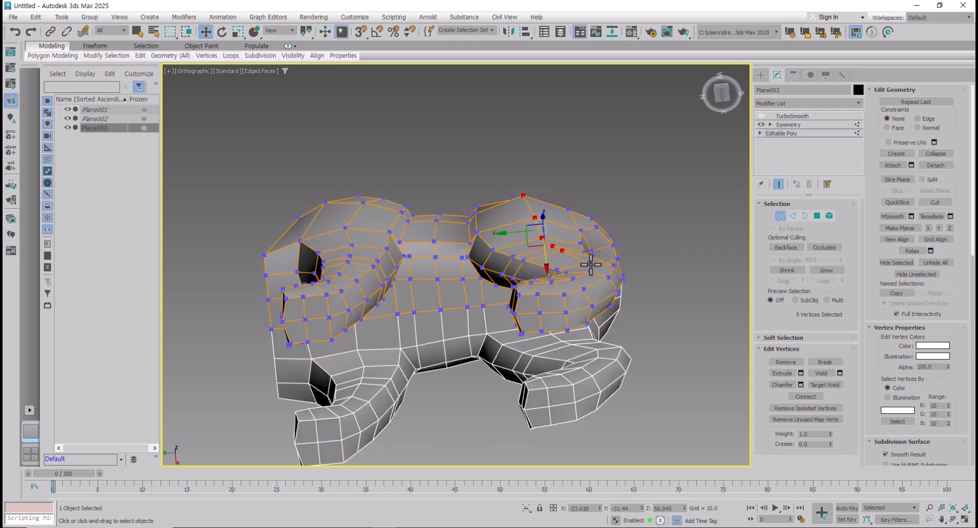
Step: Select three of the lower outer hind-thigh vertices and move them outward about 1.5 units along X
left_click(582, 261)
left_click(551, 245)
left_click(541, 238, "ctrl")
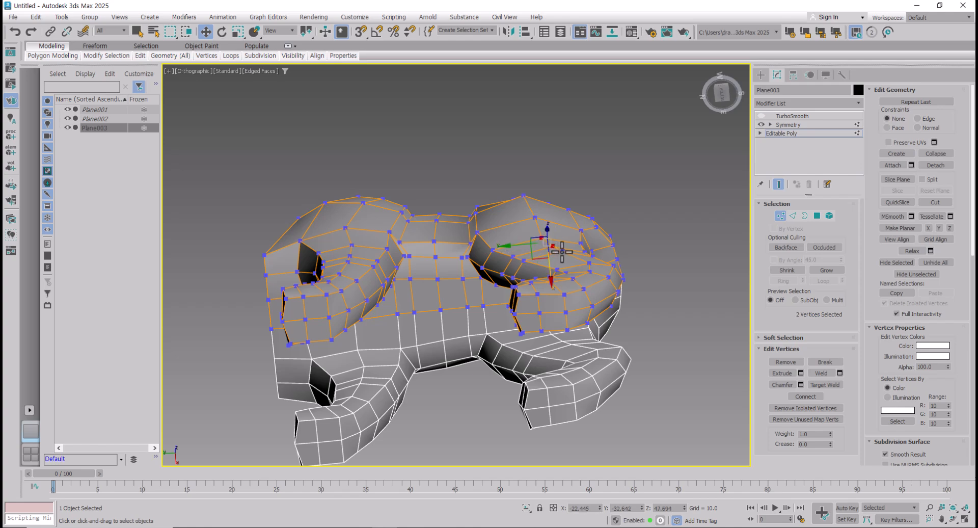
left_click(562, 250, "ctrl")
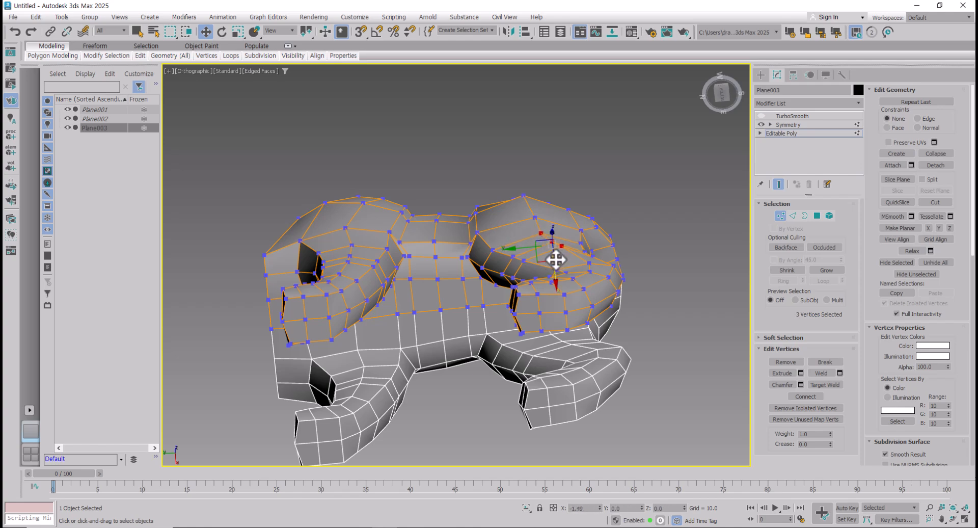
Step: Move a single vertex on the outer side of the lower hind leg outward about 1.4 units along X
middle_click_drag(556, 259, 591, 279, "alt")
scroll(545, 257, "up", 4)
middle_click_drag(591, 279, 622, 249)
left_click(603, 235)
left_click_drag(631, 237, 625, 240)
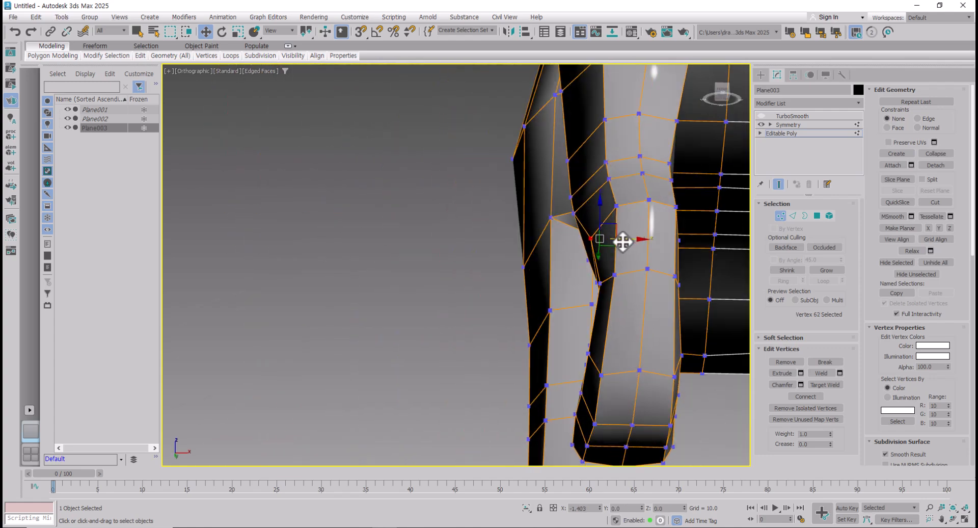
Step: Adjust the remaining outer contour vertices of the lower hind leg, moving the lowest one about 0.55 units outward along X
middle_click_drag(623, 242, 558, 200, "alt")
left_click(580, 197)
left_click_drag(556, 201, 555, 203)
left_click(585, 253)
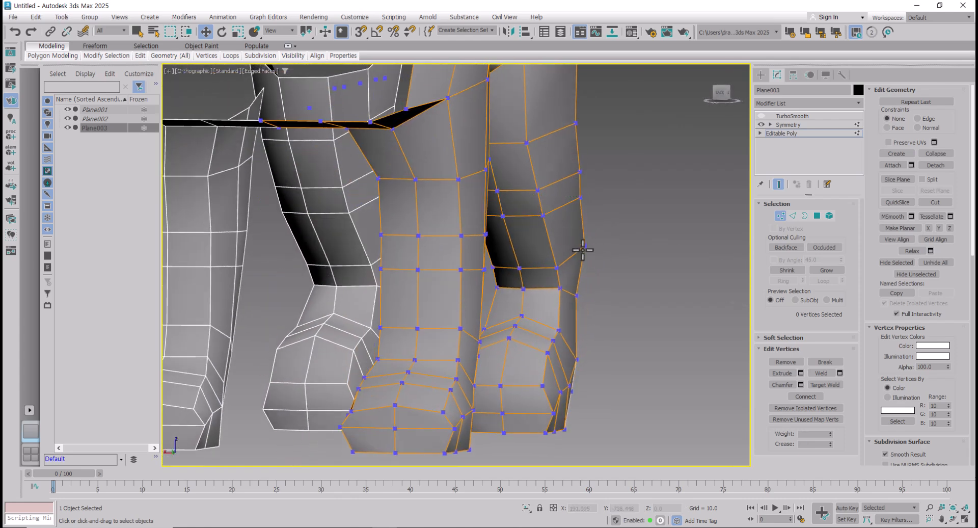
left_click(582, 248)
left_click(577, 295)
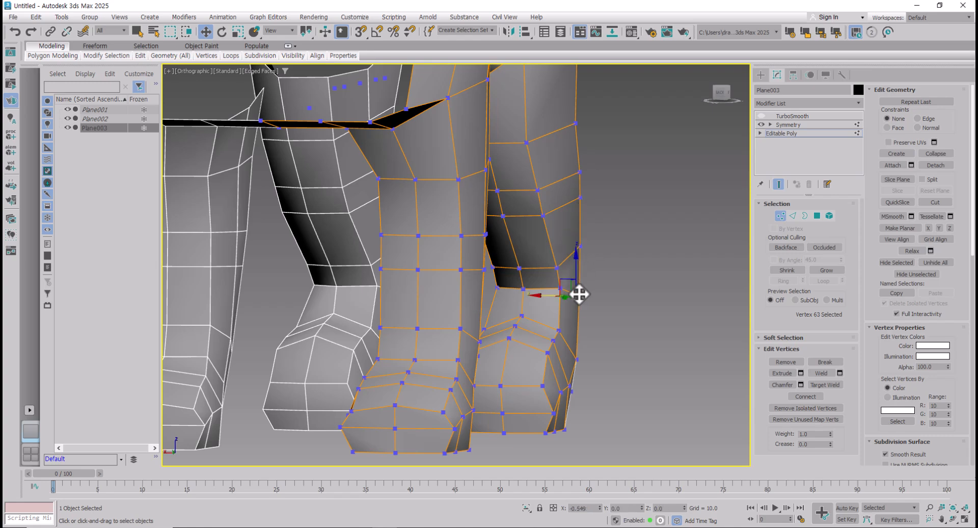
Step: Select three vertices down the inner side of the hind leg and move them about 1.3 units toward the midline along X
middle_click_drag(576, 297, 539, 207, "alt")
left_click(537, 207)
left_click(538, 173, "ctrl")
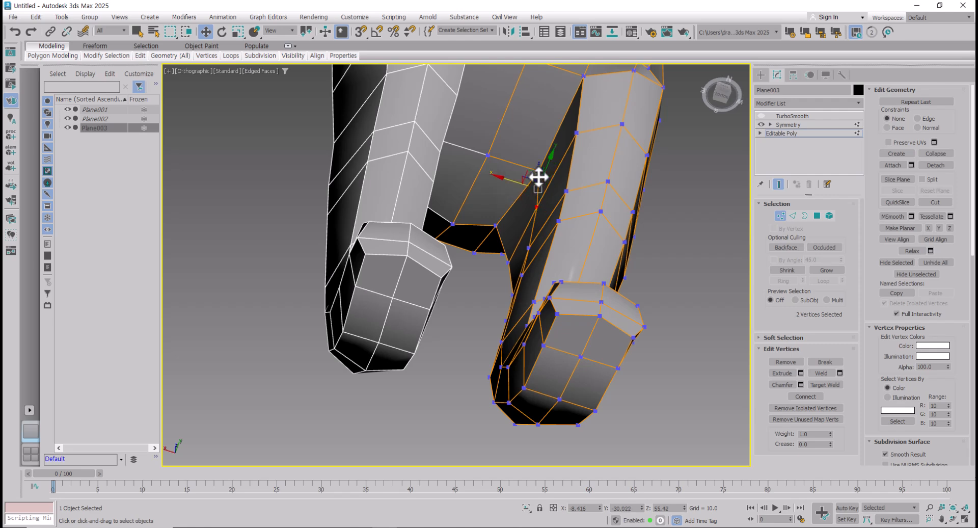
middle_click_drag(527, 248, 524, 204, "alt")
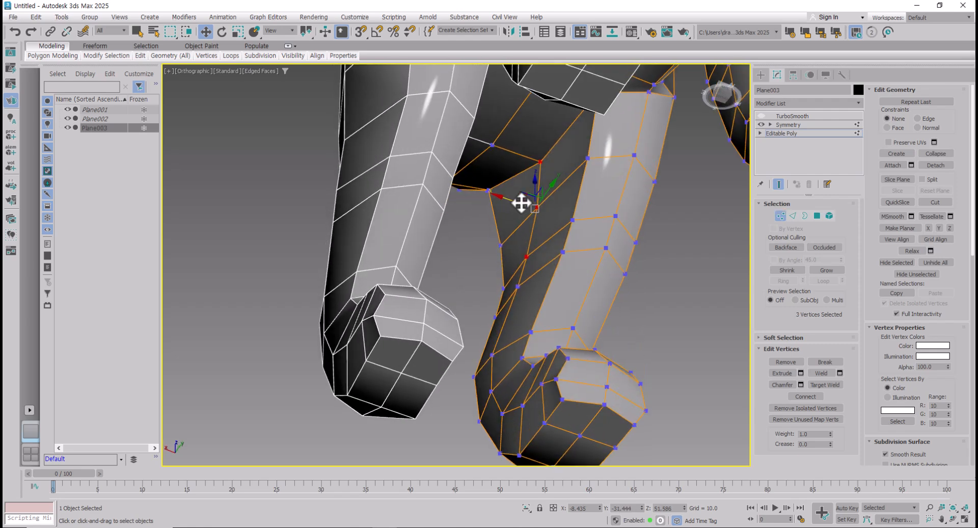
left_click(509, 201, "ctrl")
left_click_drag(507, 199, 500, 200)
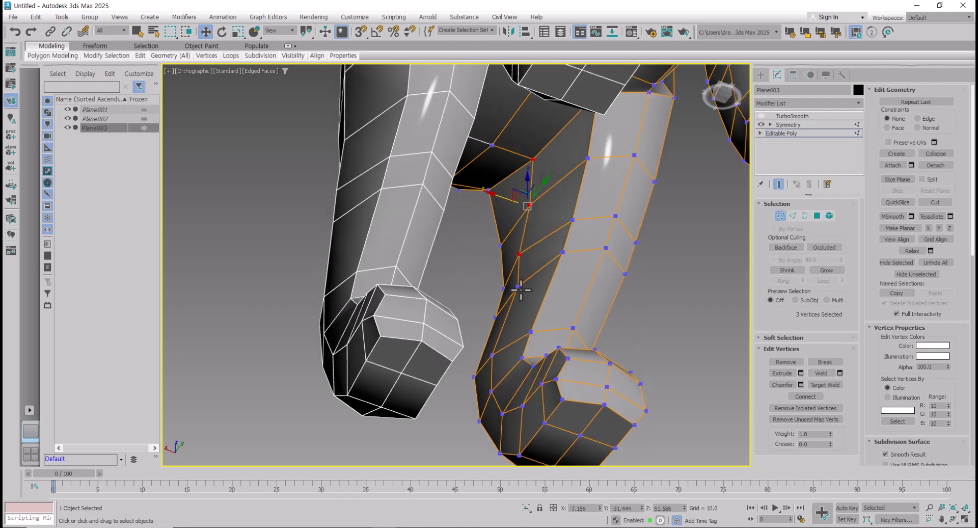
Step: Adjust the inner-side vertices of the hind thigh, moving two of the upper ones together toward the midline along X
left_click(520, 289)
middle_click_drag(527, 289, 687, 344, "alt")
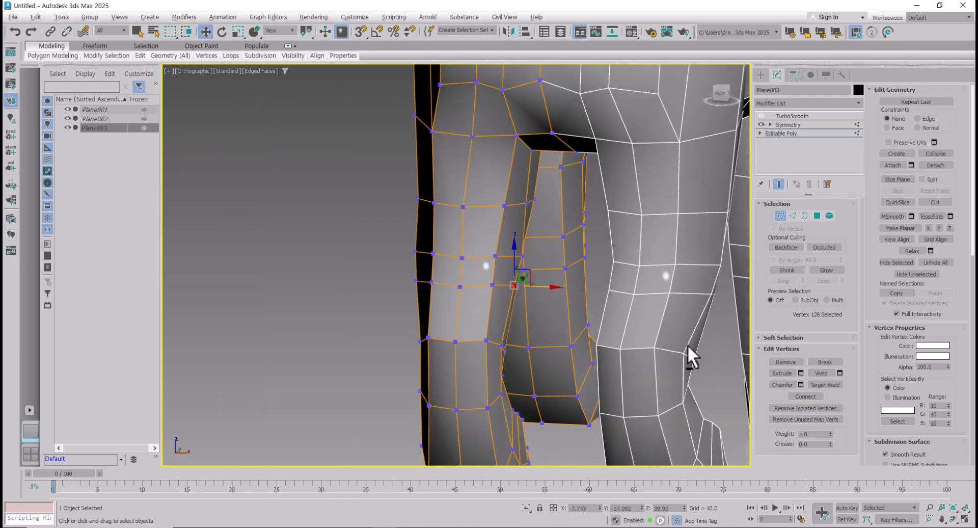
left_click(527, 203)
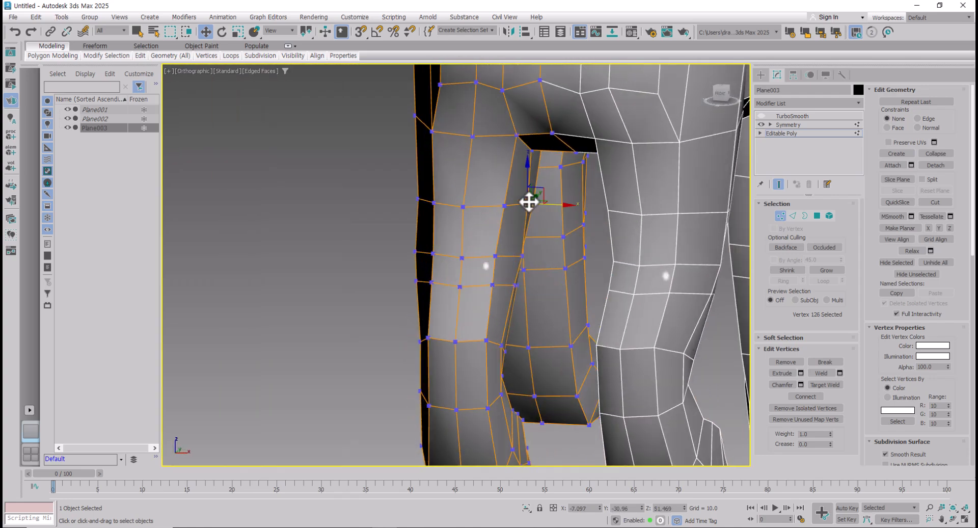
left_click(532, 148)
middle_click_drag(565, 258, 524, 222, "alt")
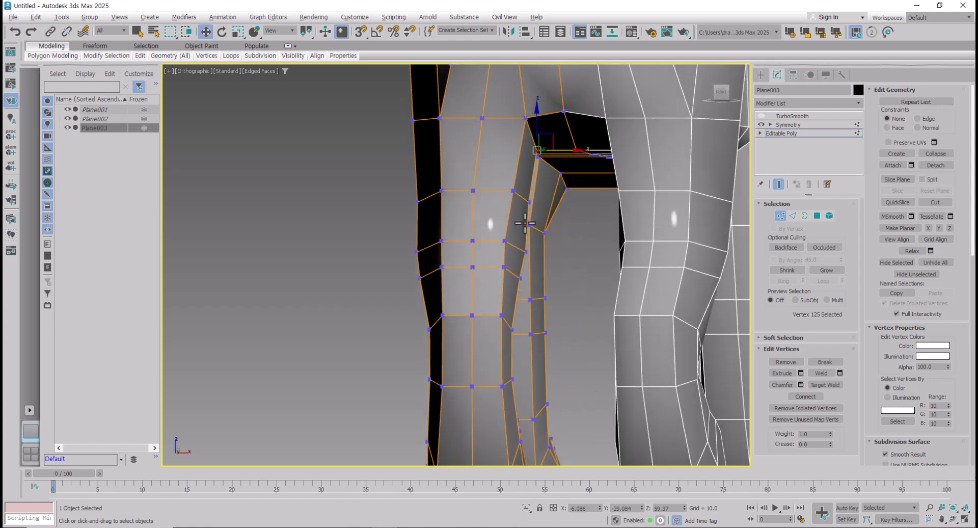
middle_click_drag(539, 167, 533, 155, "alt")
left_click(530, 197, "ctrl")
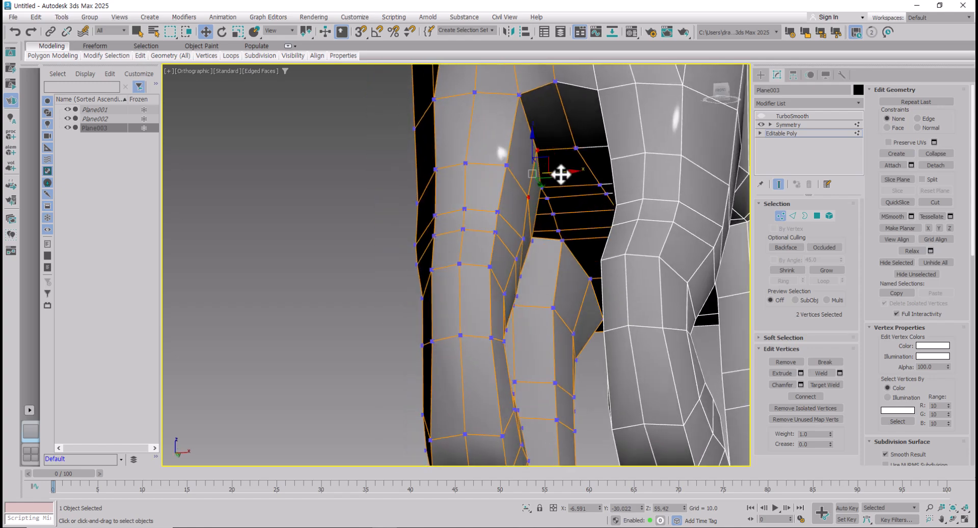
left_click_drag(561, 174, 565, 174)
Step: Select two inner vertices around the hock of the hind leg and move them about 1 unit toward the midline along X
middle_click_drag(566, 174, 457, 323, "alt")
left_click(451, 331)
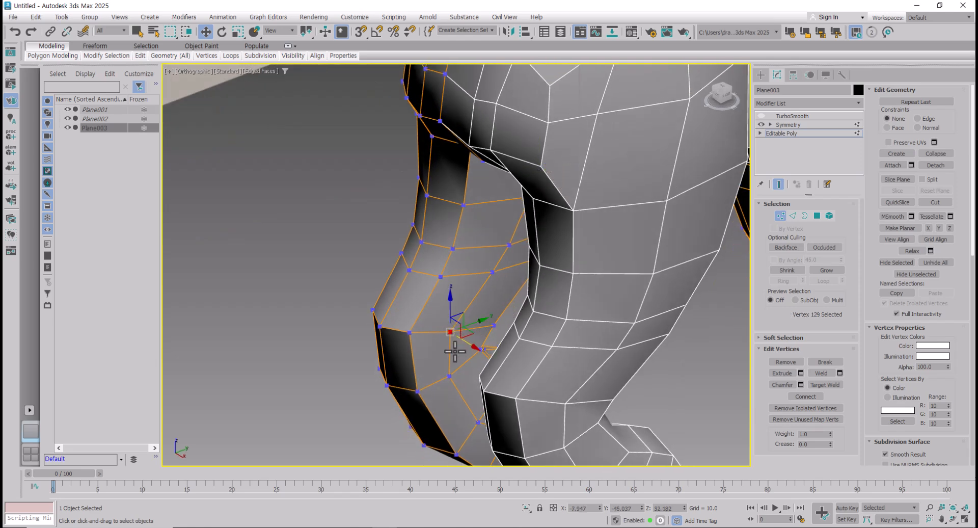
left_click(452, 379, "ctrl")
middle_click_drag(451, 379, 475, 367, "alt")
left_click_drag(481, 360, 488, 362)
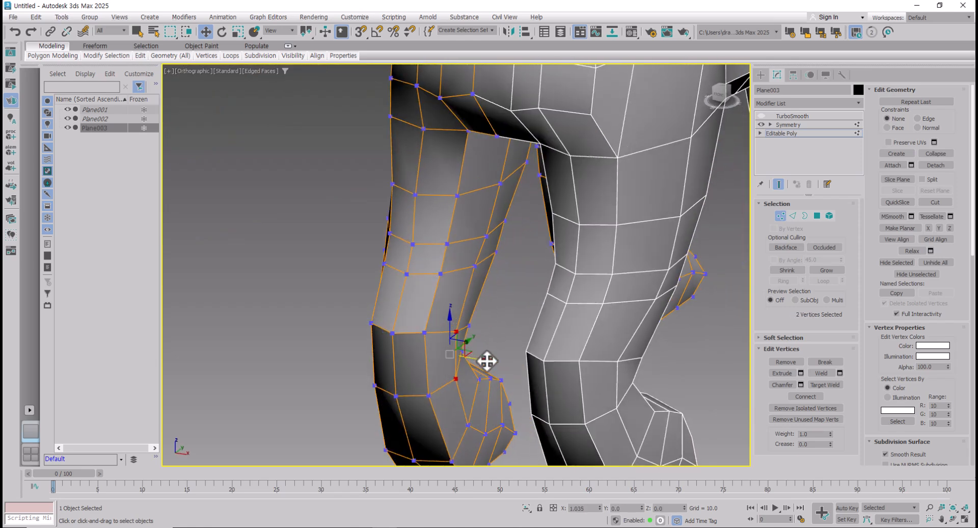
Step: Adjust one inner vertex of the lower hind leg and nudge two outer contour vertices outward along X
left_click(476, 267)
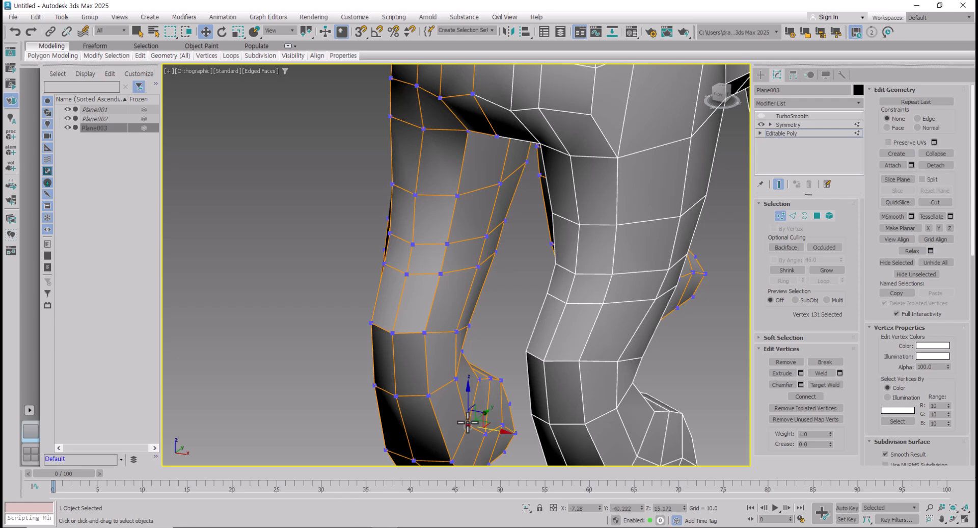
middle_click_drag(469, 404, 464, 332, "alt")
left_click(395, 266)
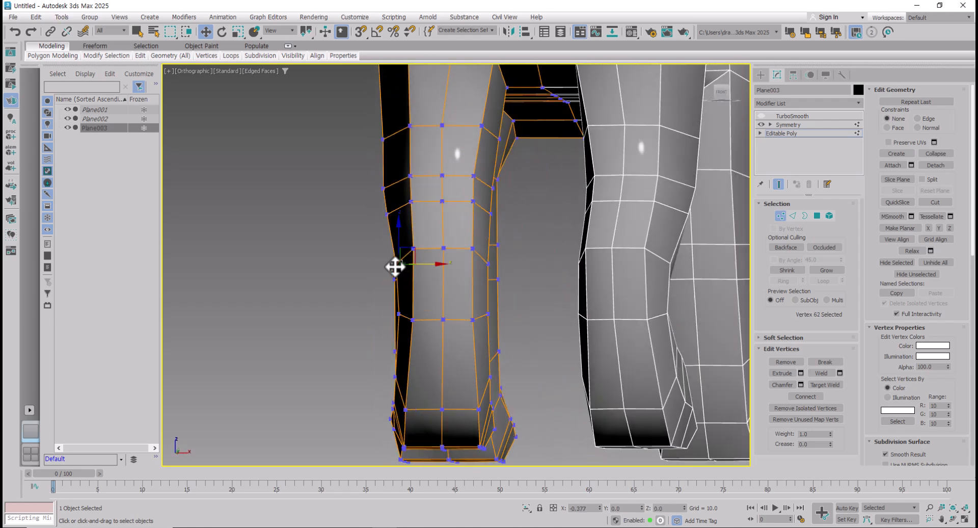
left_click(398, 314)
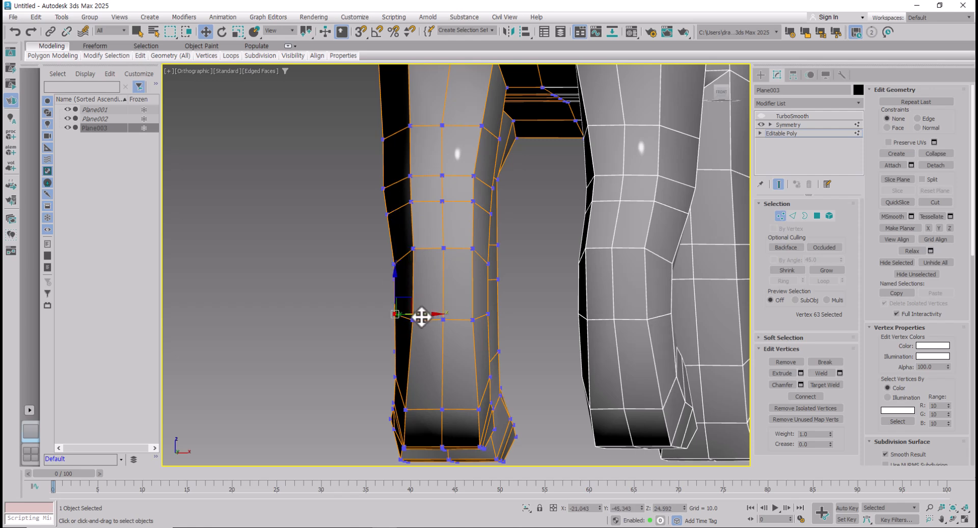
middle_click_drag(421, 318, 421, 371, "alt")
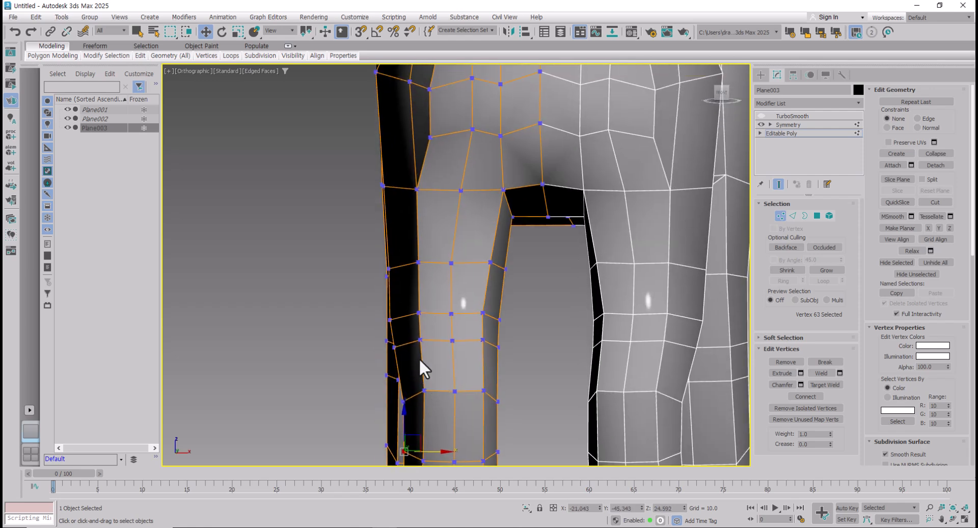
Step: Nudge the outer contour vertices of the upper hind thigh outward and the rear corner vertex at the thigh top inward along X
left_click(388, 270)
left_click(386, 188)
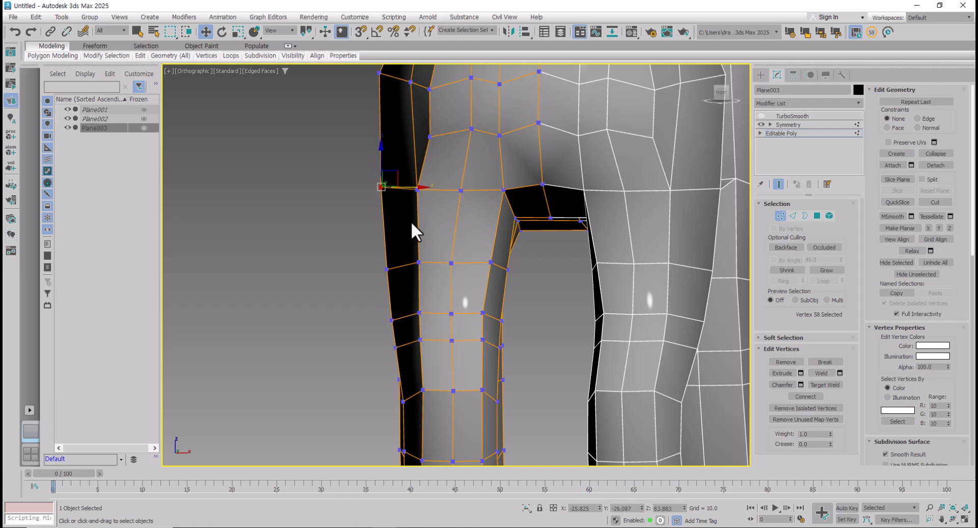
scroll(432, 257, "down", 4)
scroll(431, 256, "up", 6)
left_click(427, 232)
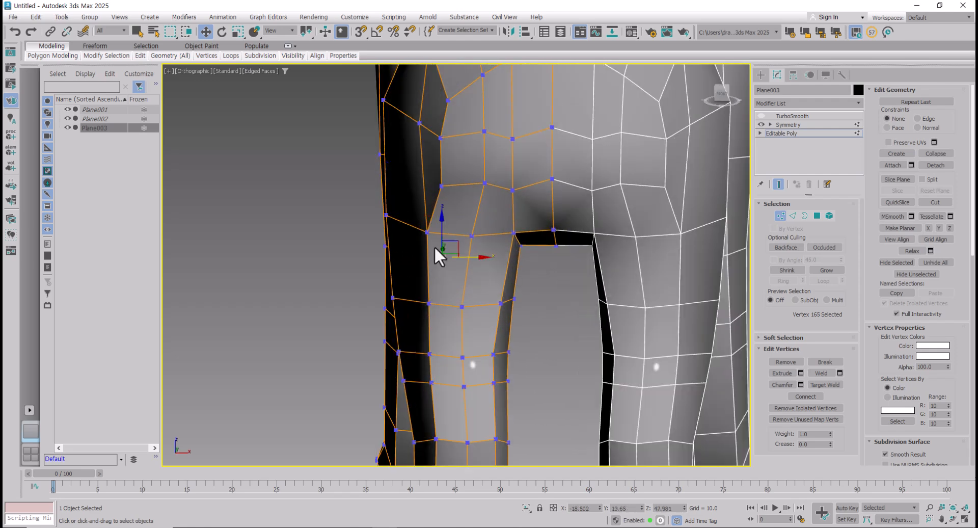
left_click_drag(450, 233, 456, 232)
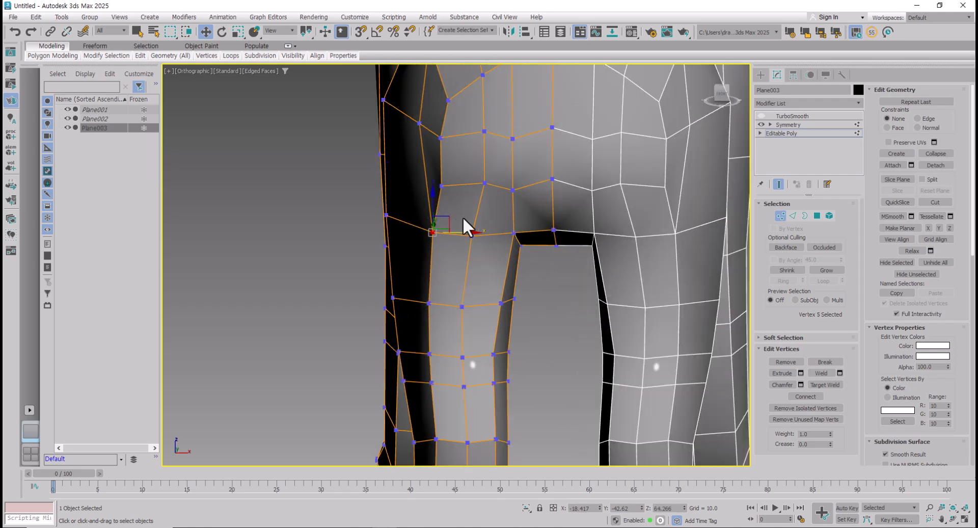
Step: Raise the rump vertex beside the midline and lower the midline vertex in the row above about 1.2 units along Z
left_click(440, 139)
scroll(448, 172, "down", 3)
middle_click_drag(448, 172, 515, 246, "alt")
scroll(518, 216, "up", 4)
left_click(479, 257)
left_click_drag(481, 222, 483, 212)
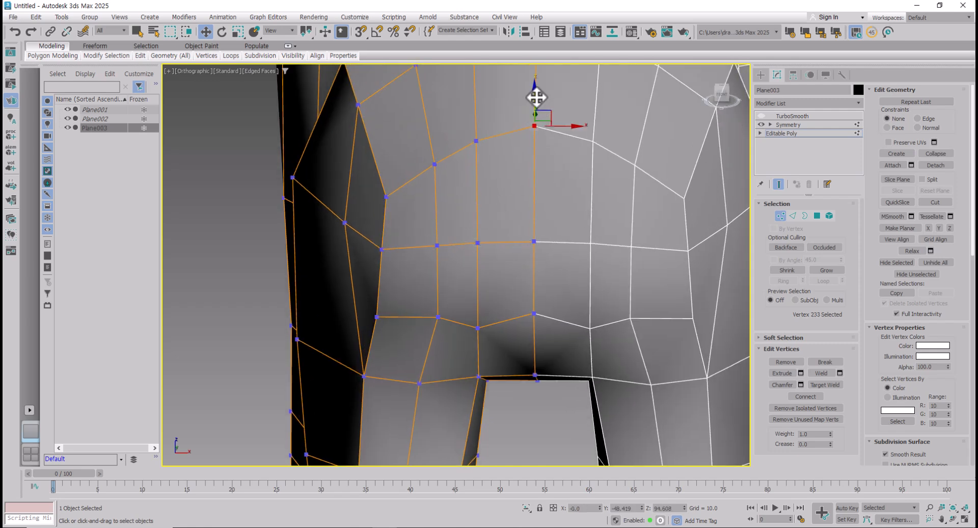
left_click_drag(536, 97, 535, 109)
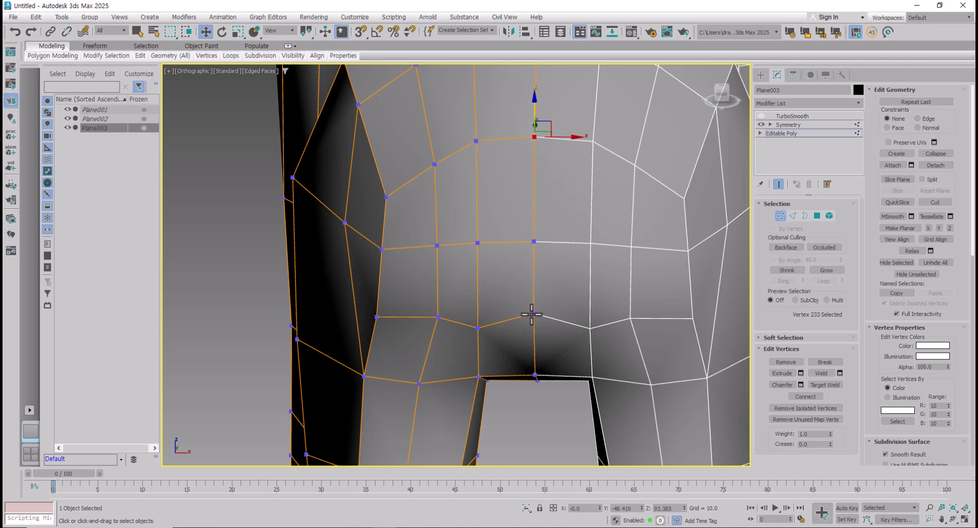
Step: Lower the midline vertex and a second vertex of the rump row just above the crotch to level that row
left_click(531, 314)
middle_click_drag(531, 315, 536, 316, "alt")
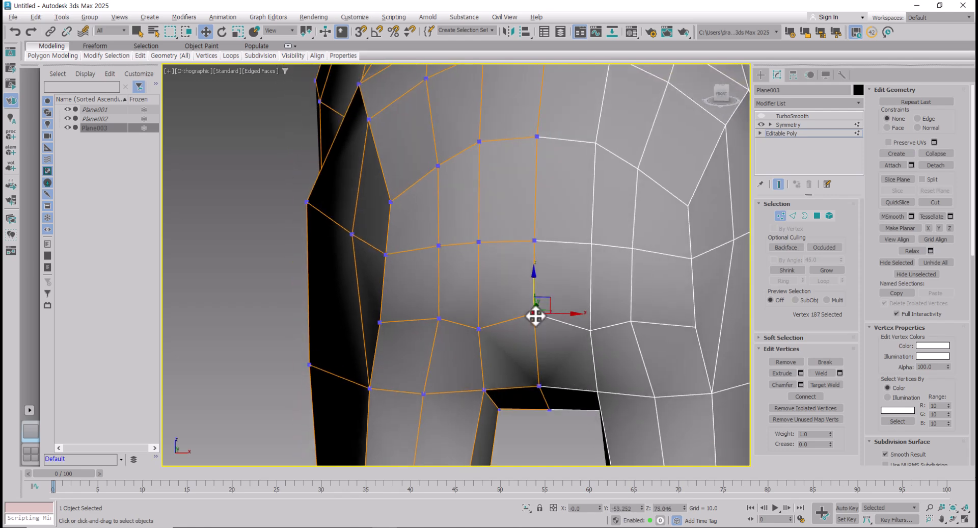
left_click(438, 319)
middle_click_drag(439, 318, 442, 296, "alt")
left_click_drag(442, 297, 459, 329)
Step: Move the outer column of rump vertices and the neighbouring vertex in the upper row slightly outward to even out the grid
left_click(378, 324)
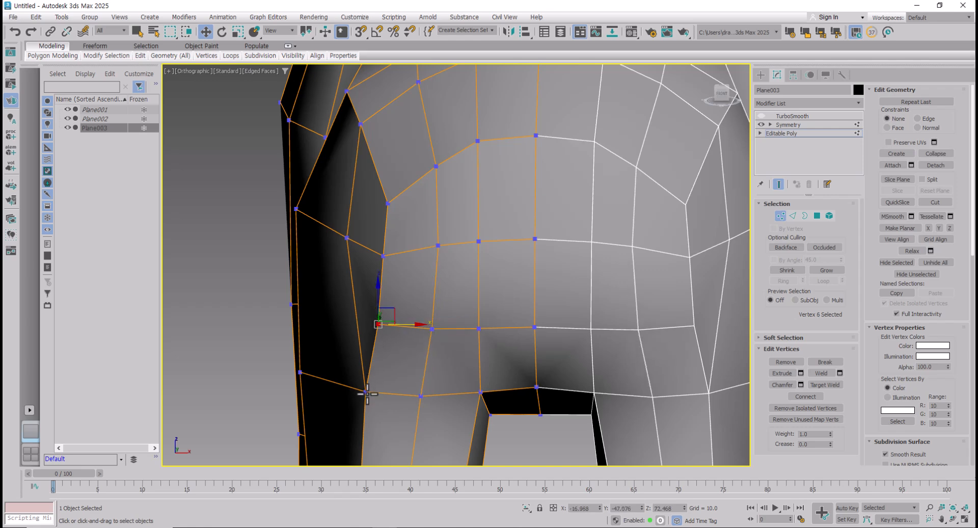
left_click_drag(367, 394, 361, 392)
left_click(382, 257)
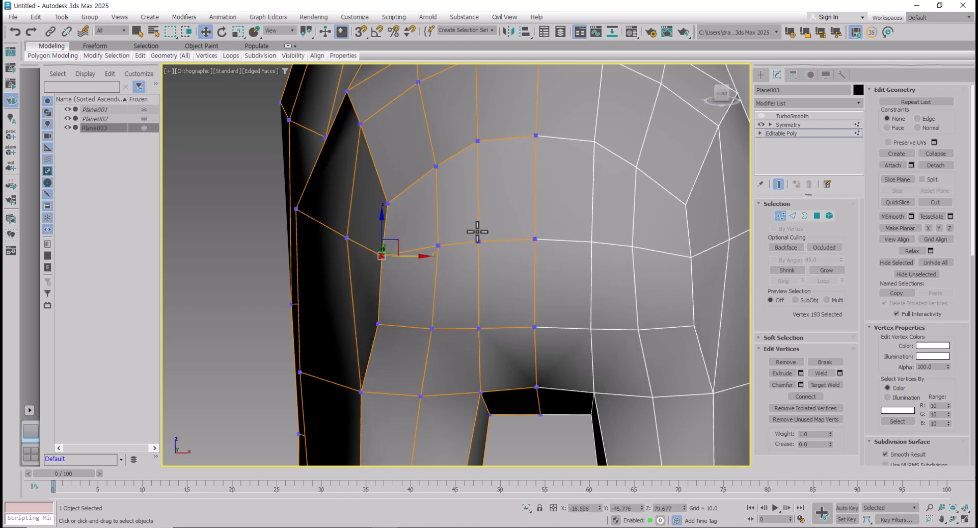
left_click_drag(436, 167, 431, 166)
left_click_drag(388, 204, 385, 203)
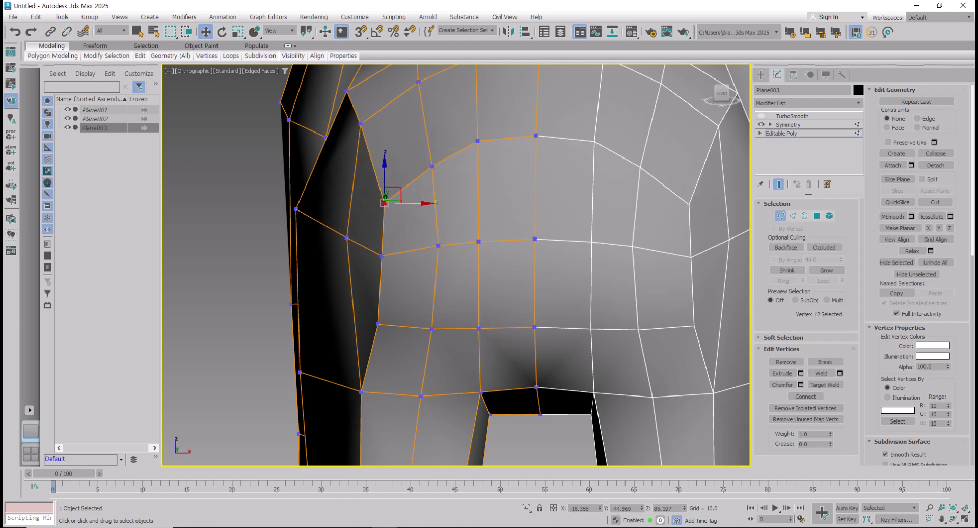
Step: Select the three rump vertices in the column beside the midline and move them about 0.7 units toward the midline along X
scroll(442, 229, "down", 3)
scroll(395, 209, "down", 3)
middle_click_drag(395, 209, 461, 239, "alt")
scroll(439, 223, "up", 4)
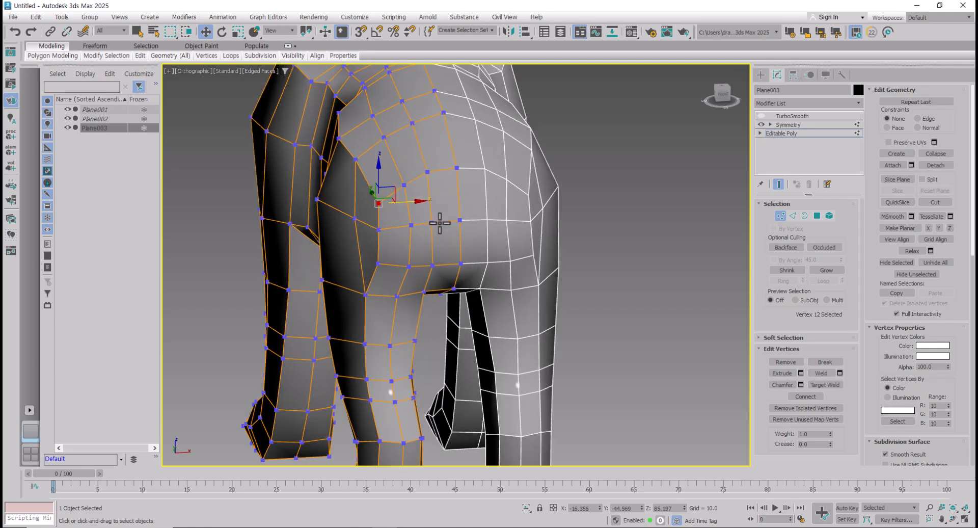
left_click(434, 223)
left_click(436, 280, "ctrl")
left_click(426, 152, "ctrl")
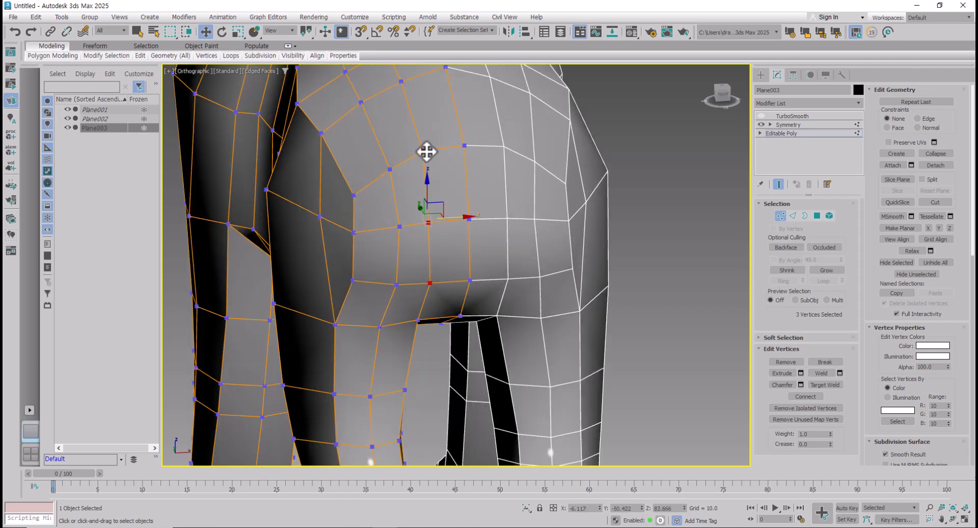
left_click_drag(462, 218, 466, 218)
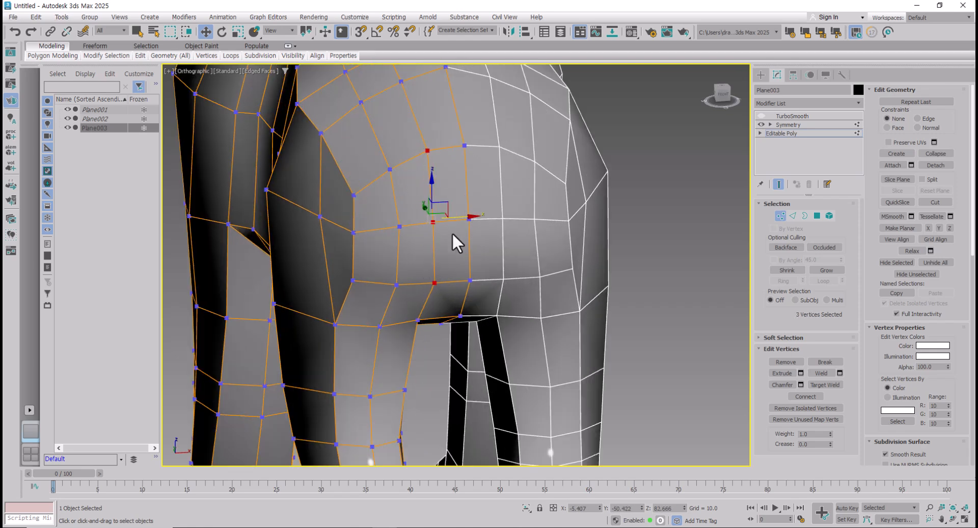
Step: Raise the vertex beside the midline in the row above the crotch about 1.1 units along Z
middle_click_drag(451, 232, 441, 231, "alt")
scroll(441, 225, "down", 3)
scroll(451, 252, "up", 3)
left_click(450, 255)
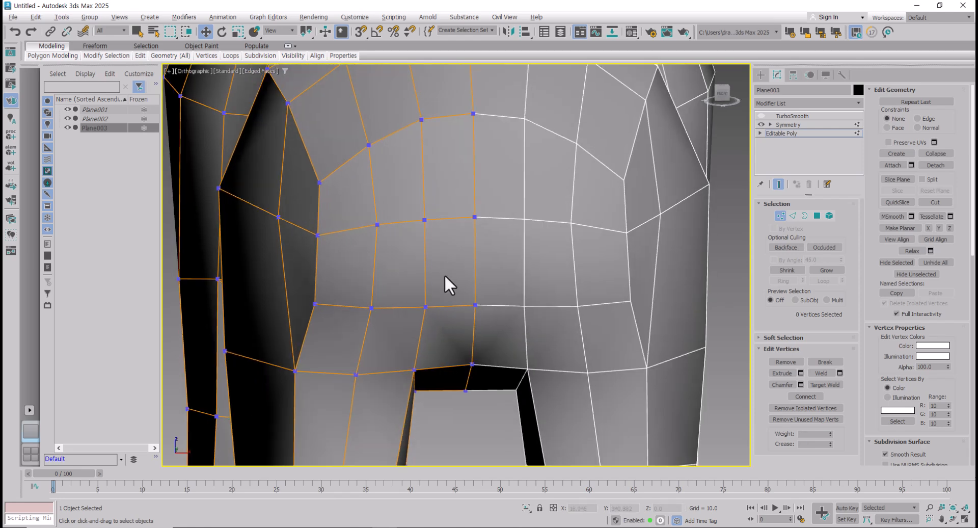
scroll(444, 274, "up", 2)
left_click(404, 289)
left_click_drag(406, 256, 406, 247)
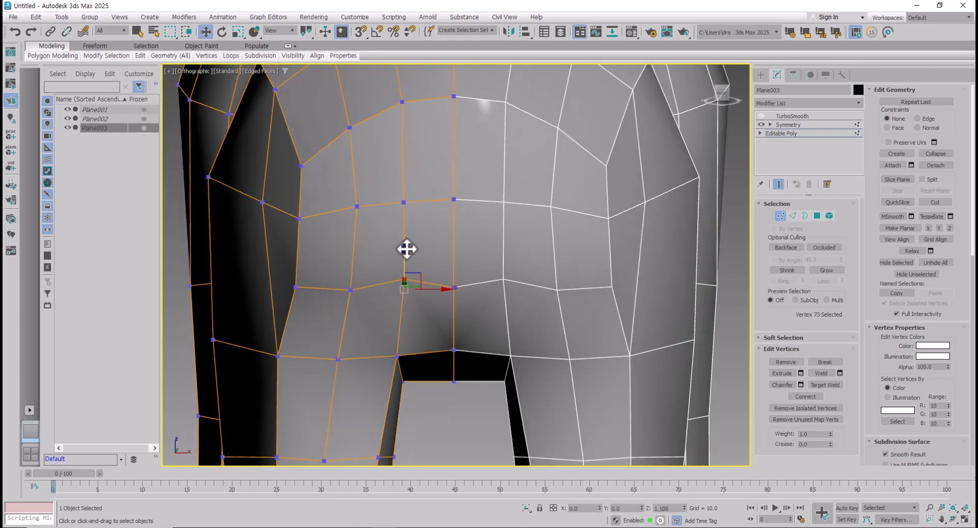
Step: Move the middle vertex of the column beside the rump midline about 0.4 units outward along X and lower the vertex above it slightly
left_click(404, 203)
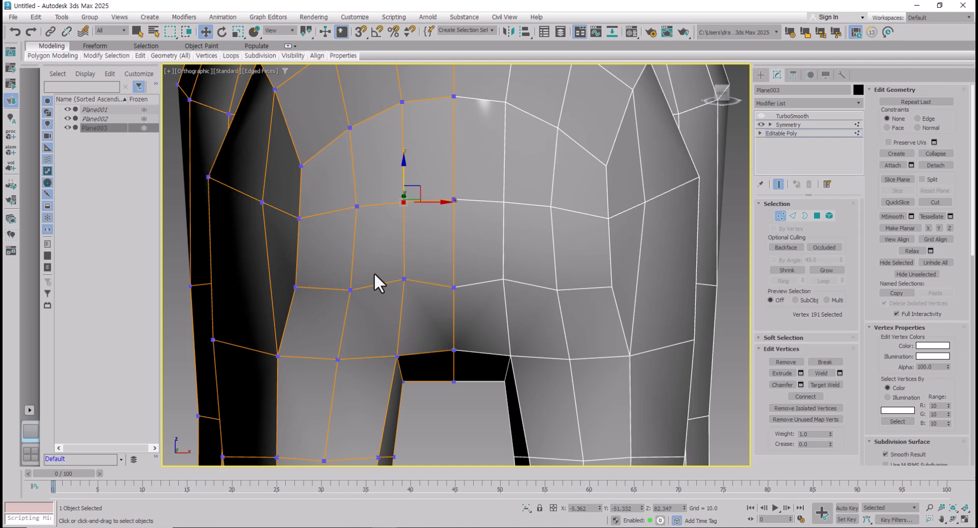
left_click_drag(429, 203, 423, 203)
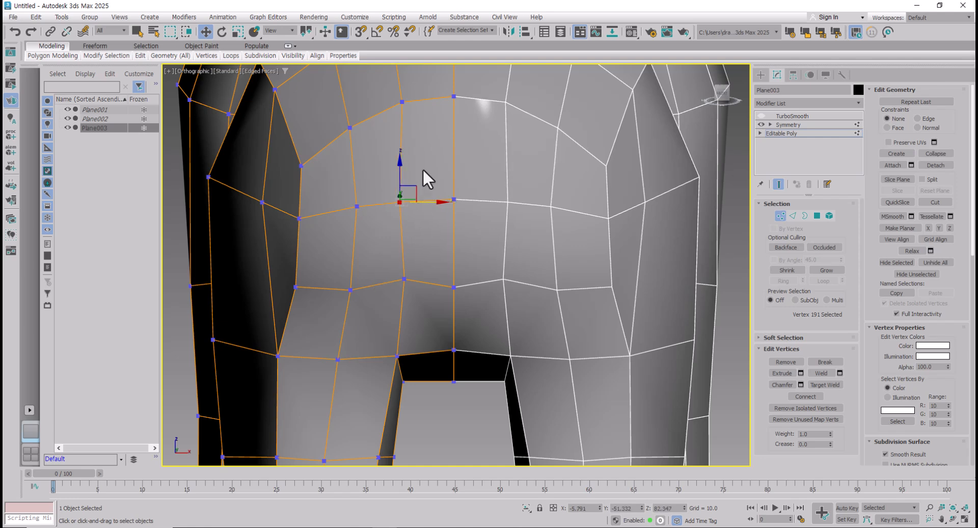
left_click(401, 104)
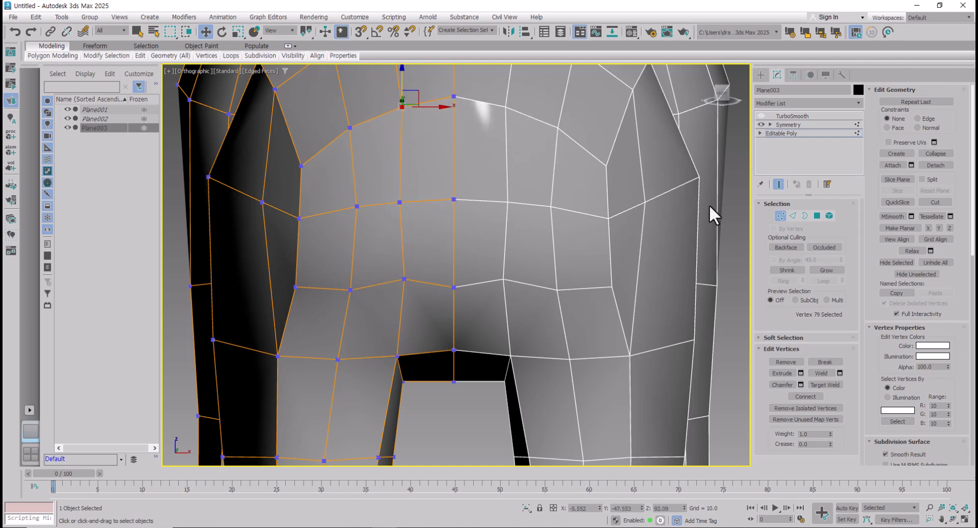
Step: Select the two rump polygons beside the midline and examine the shape they form with their mirrored halves
left_click(817, 215)
left_click(430, 174)
left_click(434, 213, "ctrl")
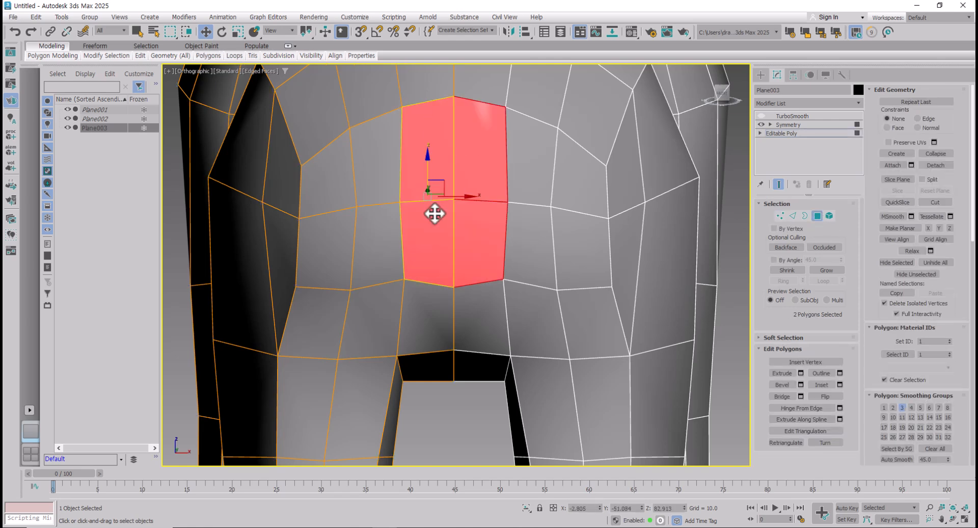
scroll(434, 217, "down", 3)
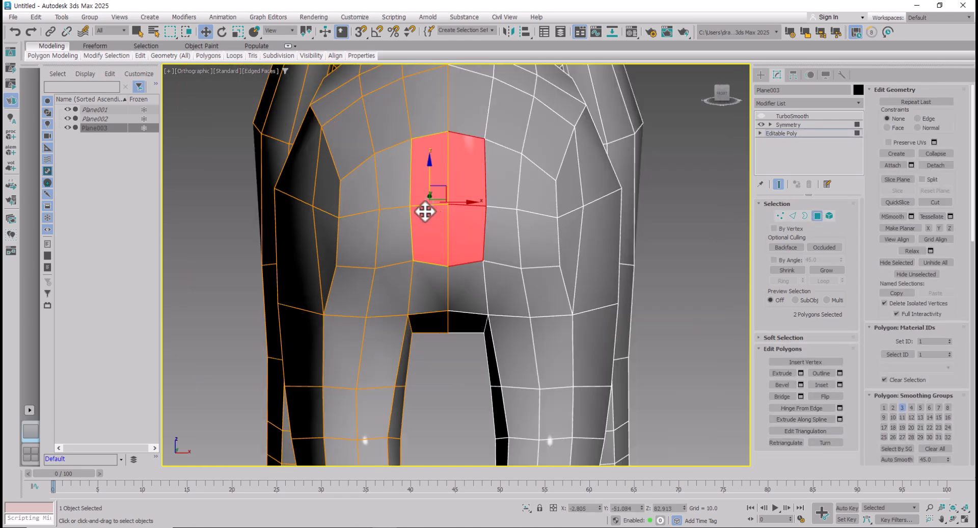
Step: Move the three vertices in the column beside the rump midline slightly outward along X, one at a time
left_click(779, 216)
left_click(381, 208)
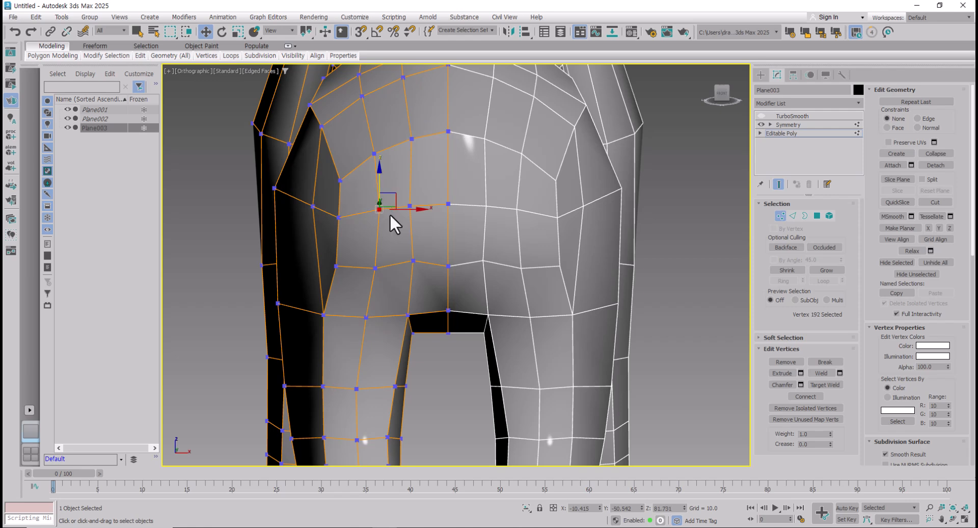
left_click(409, 206)
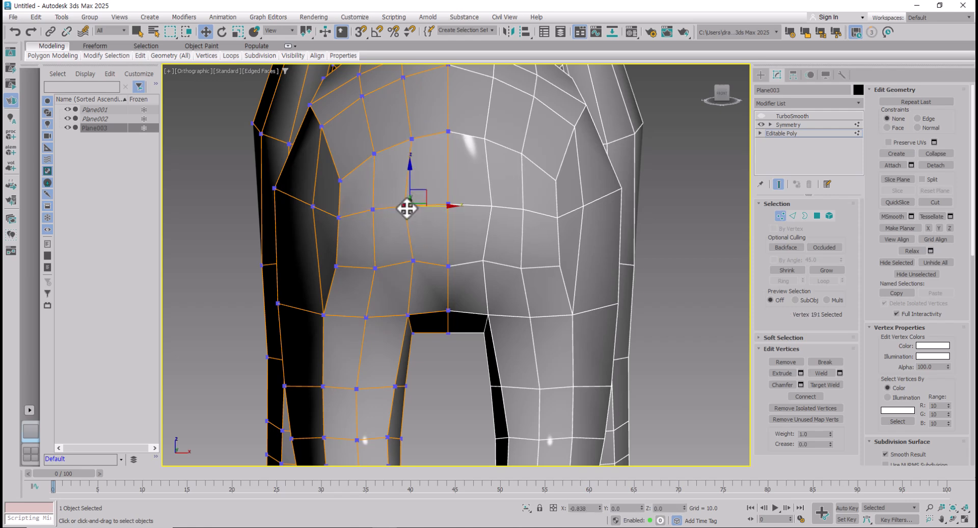
left_click_drag(403, 209, 401, 209)
left_click(411, 262)
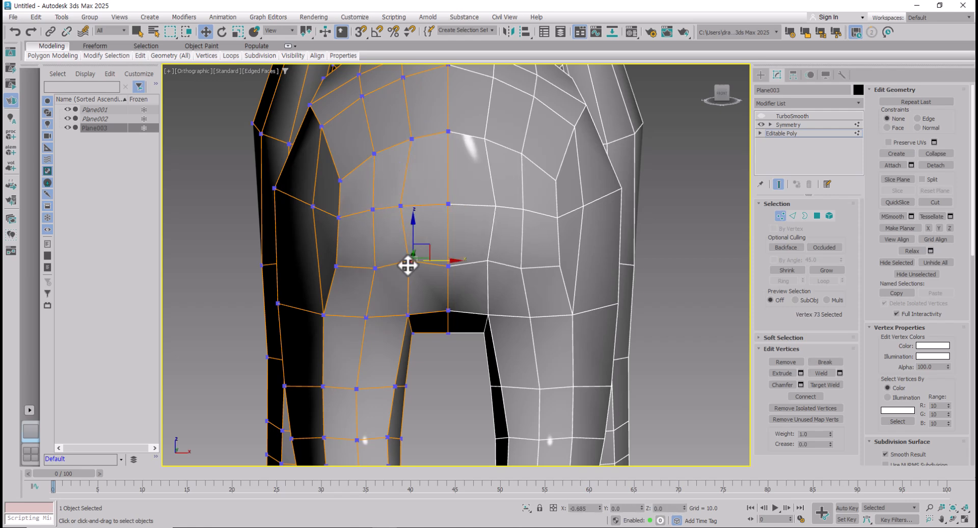
left_click(410, 140)
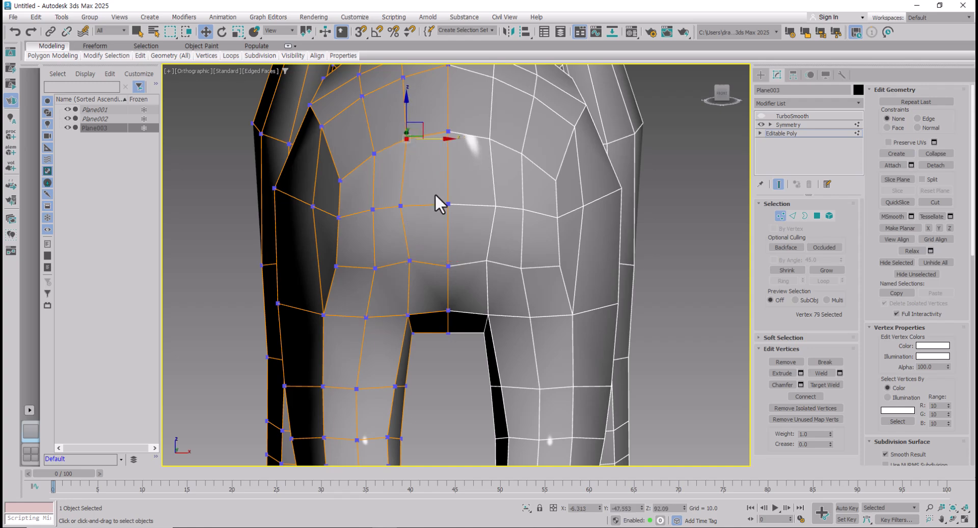
Step: Select the three vertices along the flank's lower edge between the front and hind legs and raise them about 1 unit along Z
middle_click_drag(402, 175, 533, 203, "alt")
scroll(464, 155, "up", 4)
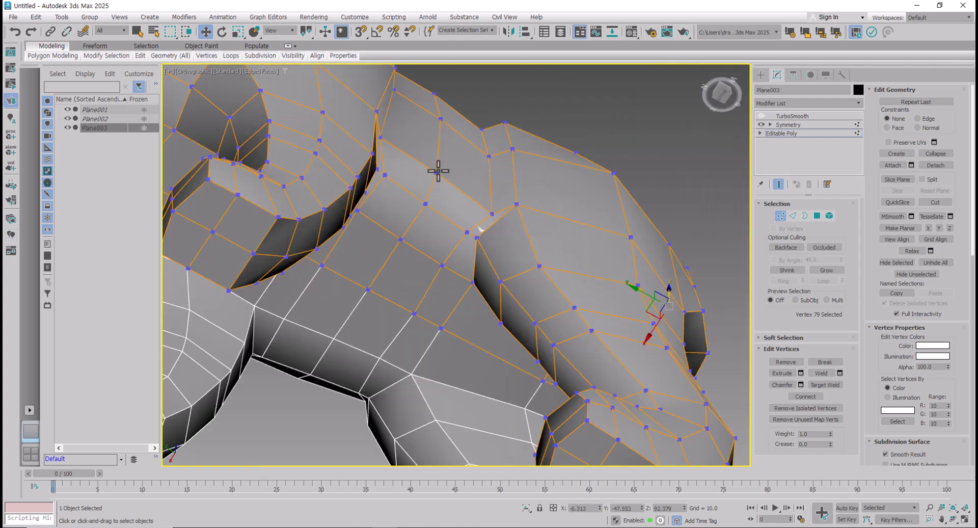
left_click(437, 171)
middle_click_drag(437, 172, 359, 162, "alt")
left_click(340, 156, "ctrl")
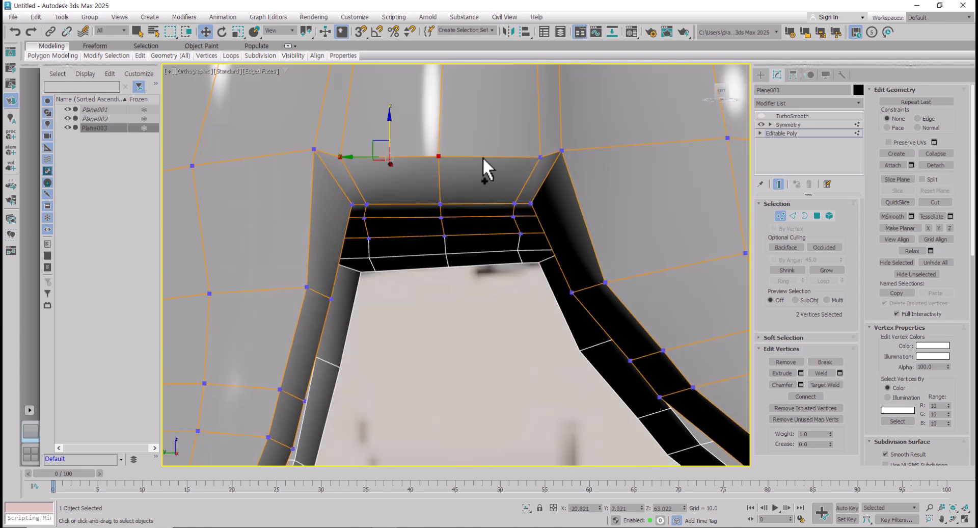
left_click(541, 158, "ctrl")
left_click_drag(438, 132, 439, 124)
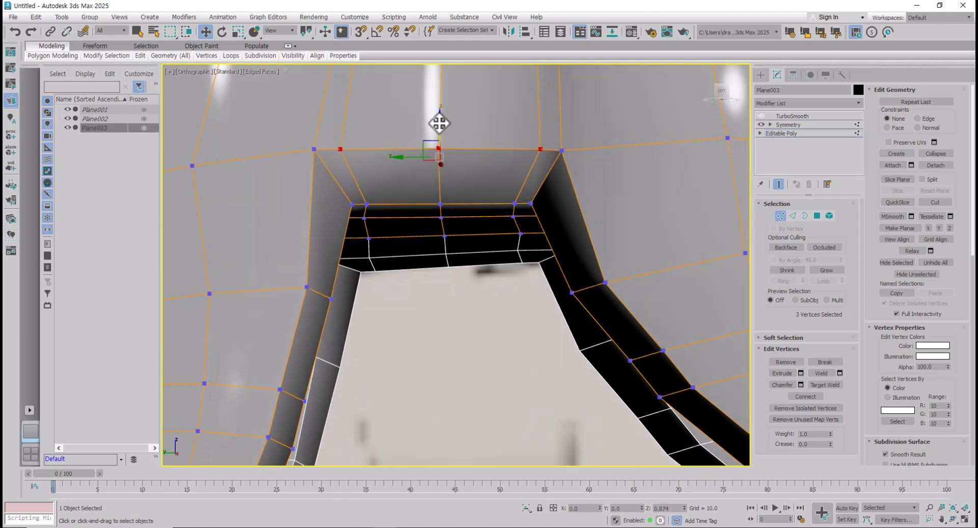
Step: Select the five vertices of the next row inward on the belly and raise them about 2 units in total along Z
left_click(366, 204)
left_click(439, 204, "ctrl")
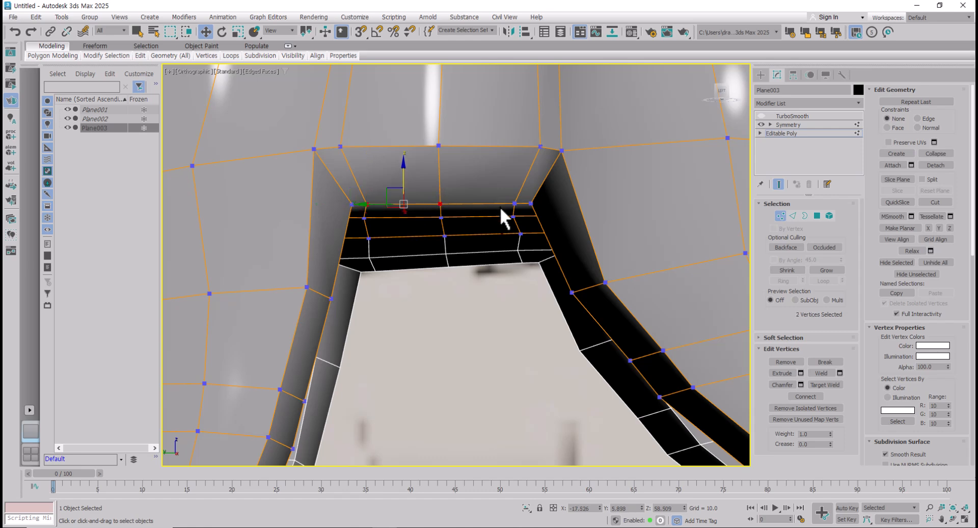
left_click(514, 203, "ctrl")
left_click(531, 204, "ctrl")
left_click(350, 204, "ctrl")
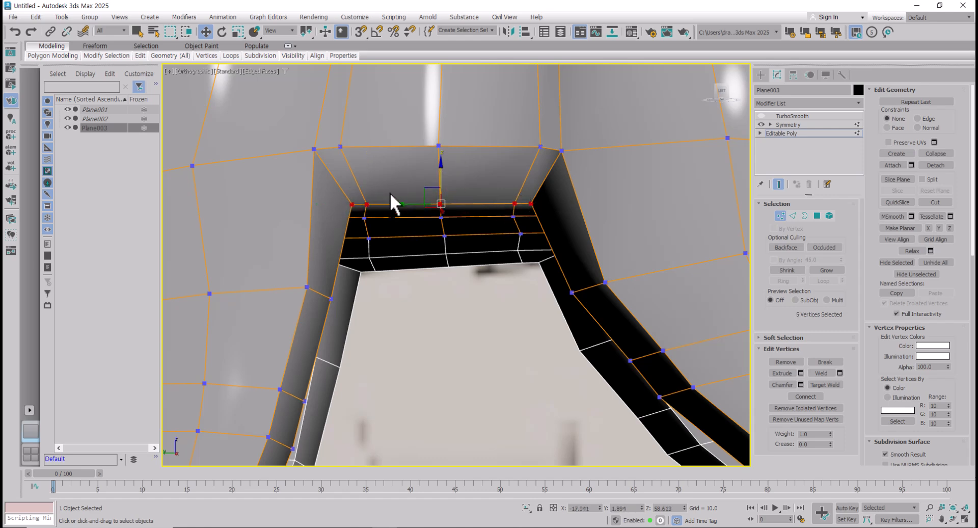
left_click_drag(438, 177, 436, 167)
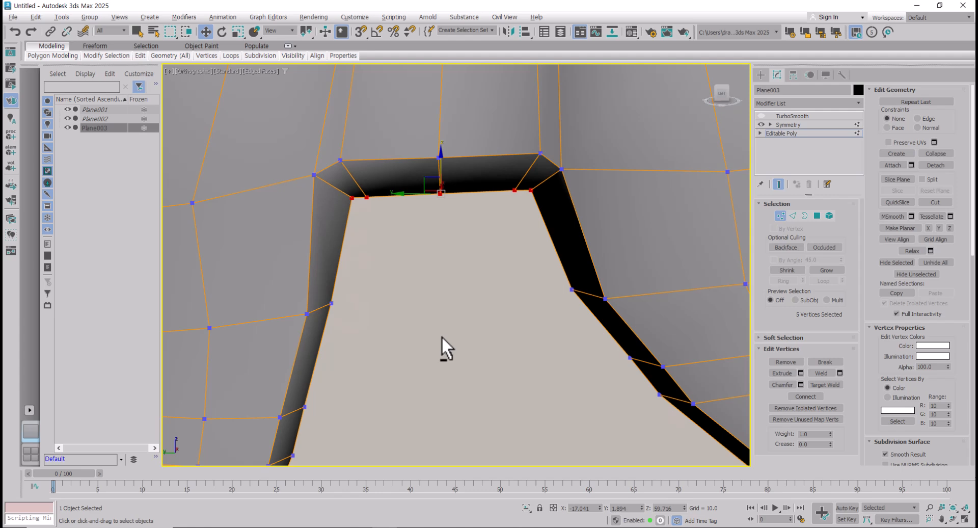
middle_click_drag(441, 337, 446, 342, "alt")
left_click_drag(443, 164, 441, 157)
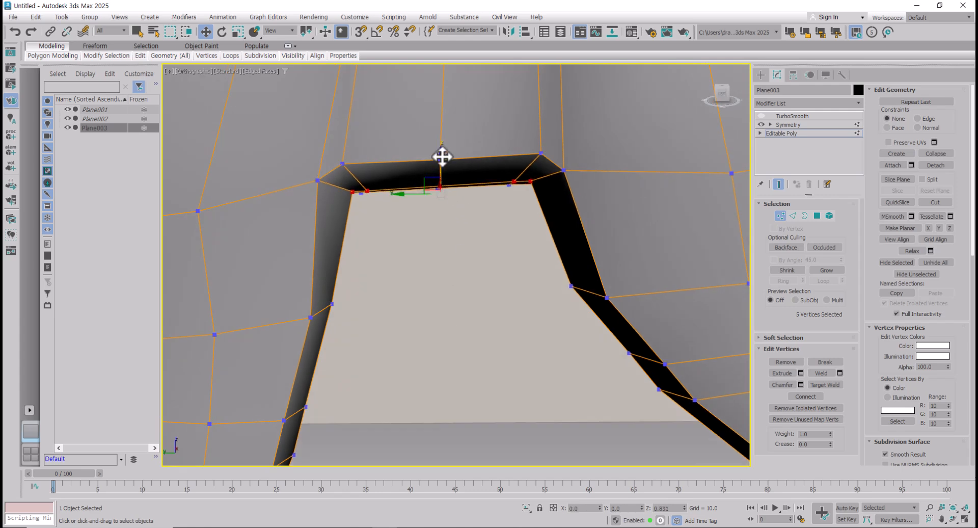
Step: Select the three belly vertices in the row beside the midline together with five midline vertices between the legs and lower them along Z
middle_click_drag(459, 242, 454, 201, "alt")
left_click(363, 239)
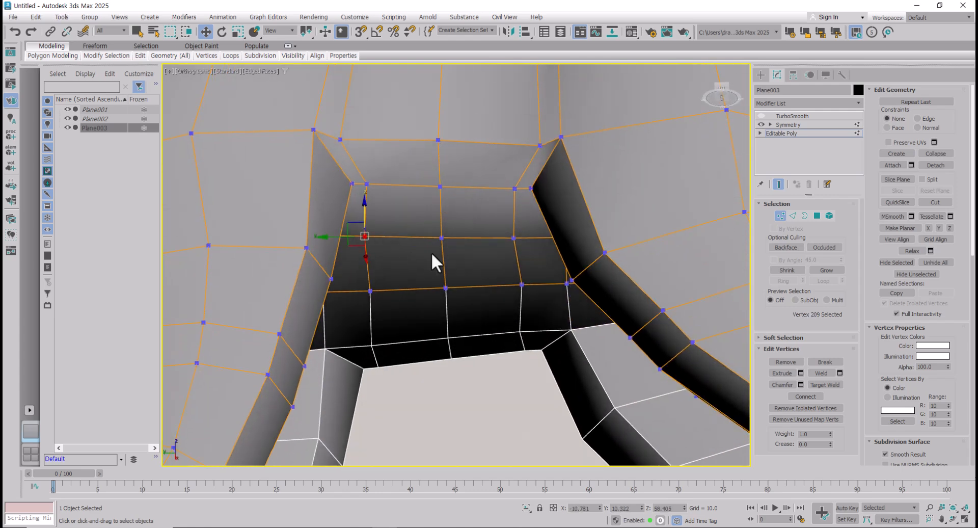
left_click(441, 238, "ctrl")
left_click(511, 239, "ctrl")
middle_click_drag(499, 299, 470, 221, "alt")
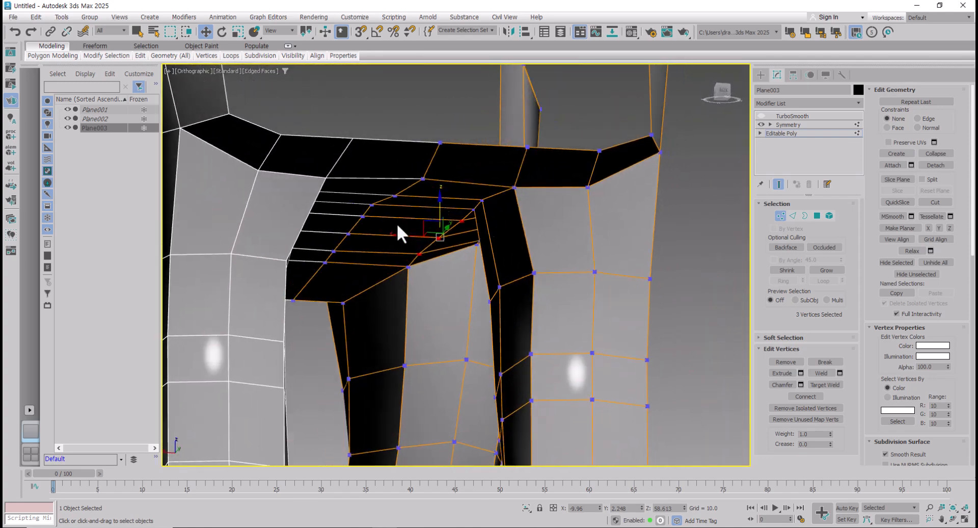
middle_click_drag(398, 226, 342, 265, "alt")
left_click(336, 290, "ctrl")
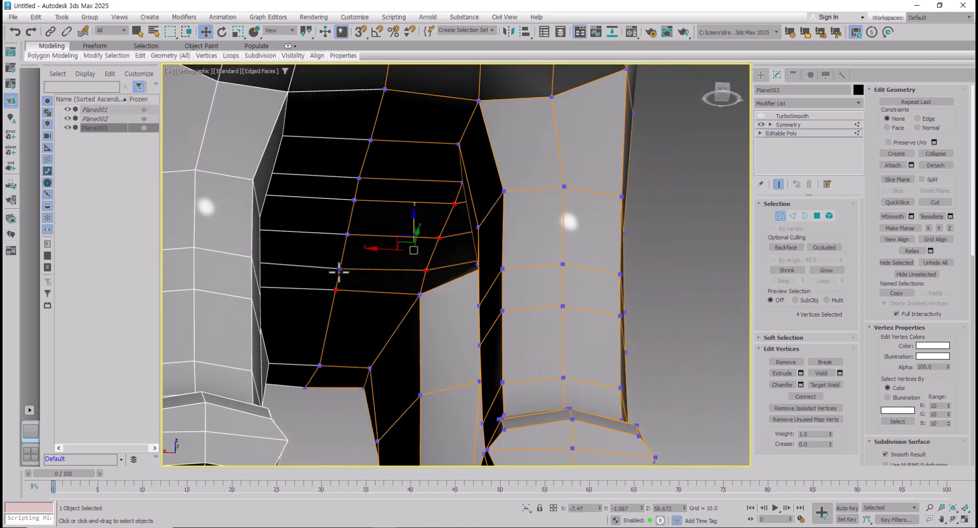
left_click(339, 268, "ctrl")
left_click(347, 234, "ctrl")
left_click(355, 200, "ctrl")
left_click(363, 180, "ctrl")
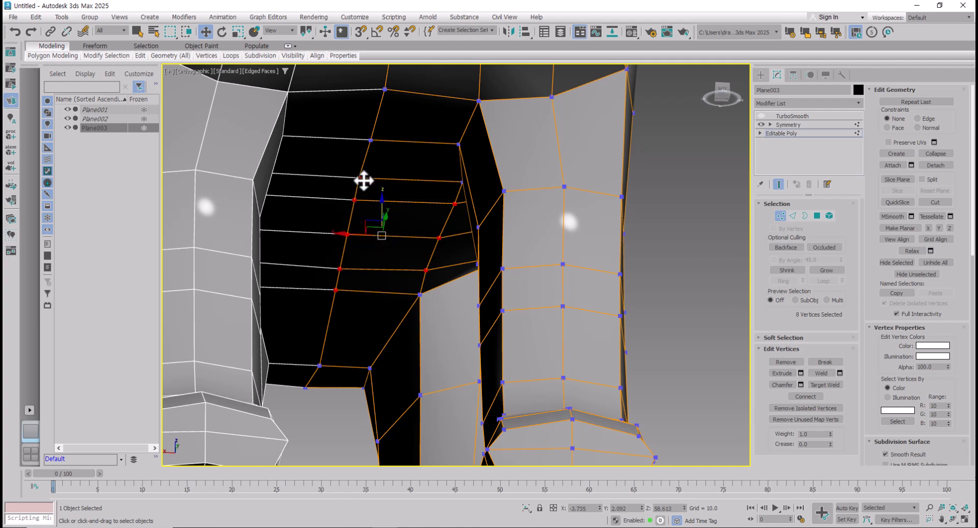
middle_click_drag(410, 215, 378, 209, "alt")
left_click_drag(382, 205, 384, 223)
Step: Select only the three belly vertices in the row beside the midline and raise them slightly along Z
middle_click_drag(384, 223, 434, 278, "alt")
left_click(460, 237)
left_click(389, 235, "ctrl")
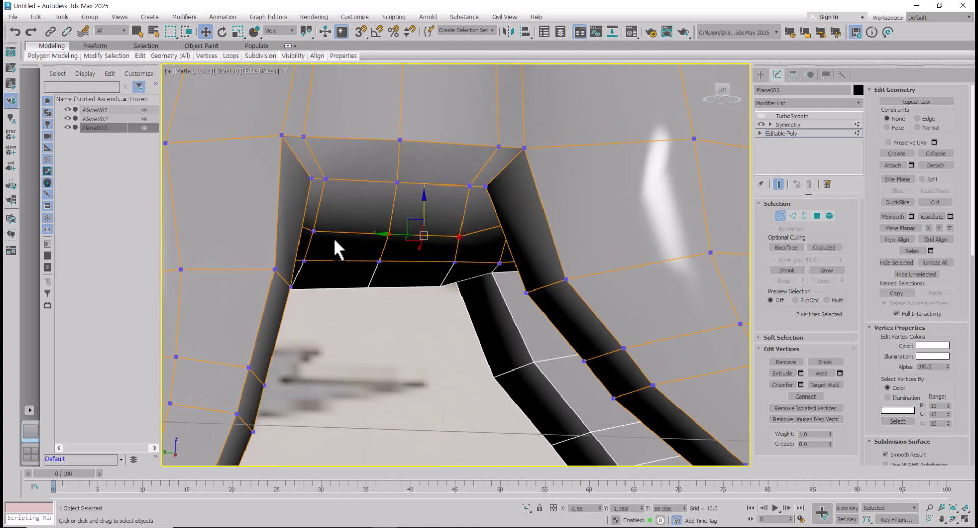
left_click(315, 232, "ctrl")
left_click_drag(380, 216, 386, 202)
Step: Select ten vertices along the belly midline, from between the front legs to the crotch, and lower them slightly along Z
middle_click_drag(458, 313, 549, 328, "alt")
middle_click_drag(390, 289, 456, 349, "alt")
scroll(356, 311, "down", 3)
left_click(329, 332)
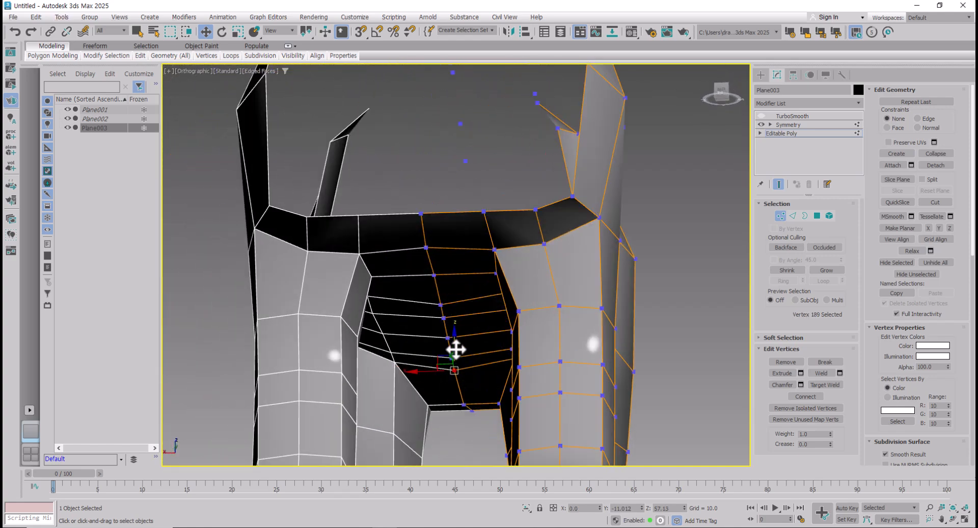
left_click(451, 357, "ctrl")
left_click(447, 337, "ctrl")
left_click(443, 318, "ctrl")
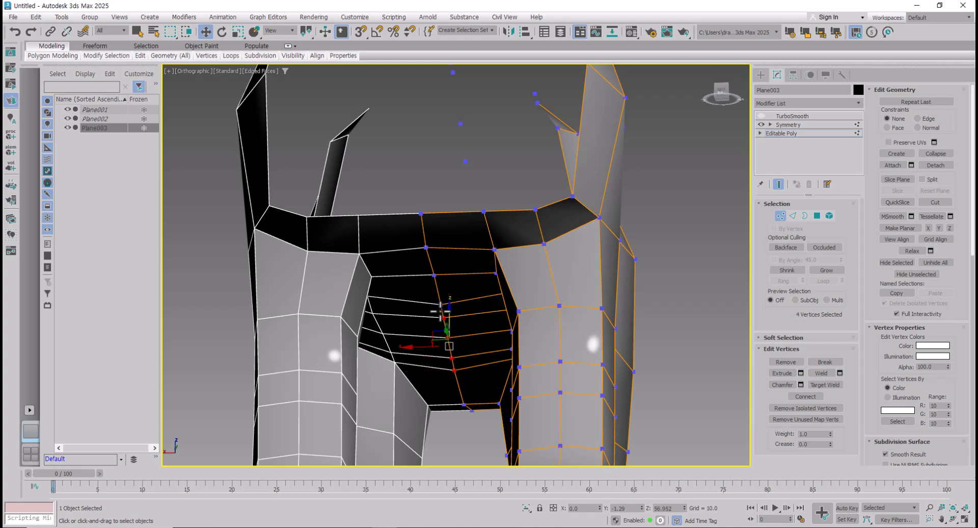
left_click(440, 305, "ctrl")
left_click(434, 276, "ctrl")
left_click(425, 247, "ctrl")
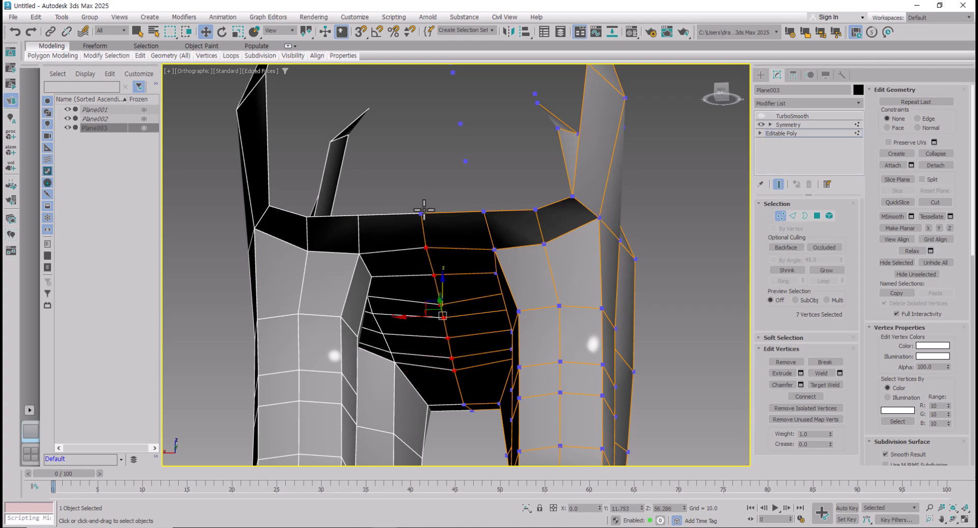
left_click(422, 214, "ctrl")
middle_click_drag(489, 342, 431, 321, "alt")
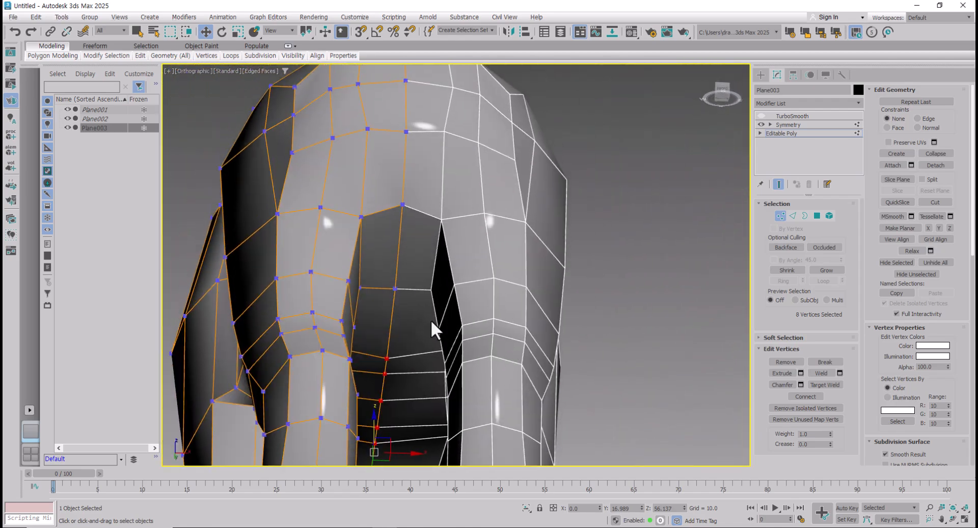
left_click(396, 289, "ctrl")
left_click(402, 205, "ctrl")
middle_click_drag(416, 277, 419, 317, "alt")
left_click_drag(415, 317, 417, 326)
middle_click_drag(417, 326, 425, 360, "alt")
left_click_drag(415, 340, 414, 343)
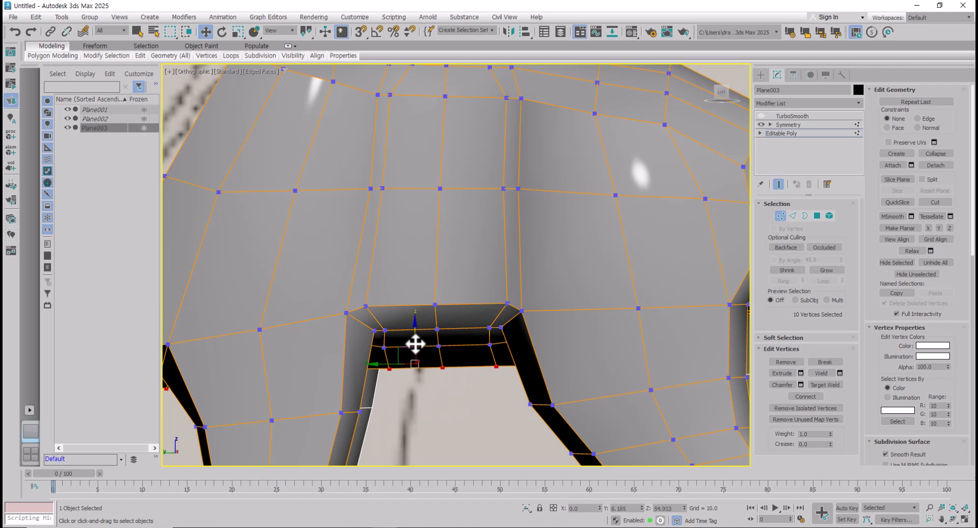
Step: Lower the vertex beside the midline on the underside of the open front edge about 1.5 units along Z, and lower its outer neighbour too
scroll(415, 346, "down", 4)
middle_click_drag(414, 349, 450, 344, "alt")
scroll(401, 341, "up", 3)
middle_click_drag(356, 344, 420, 312, "alt")
scroll(401, 338, "up", 2)
left_click(404, 309)
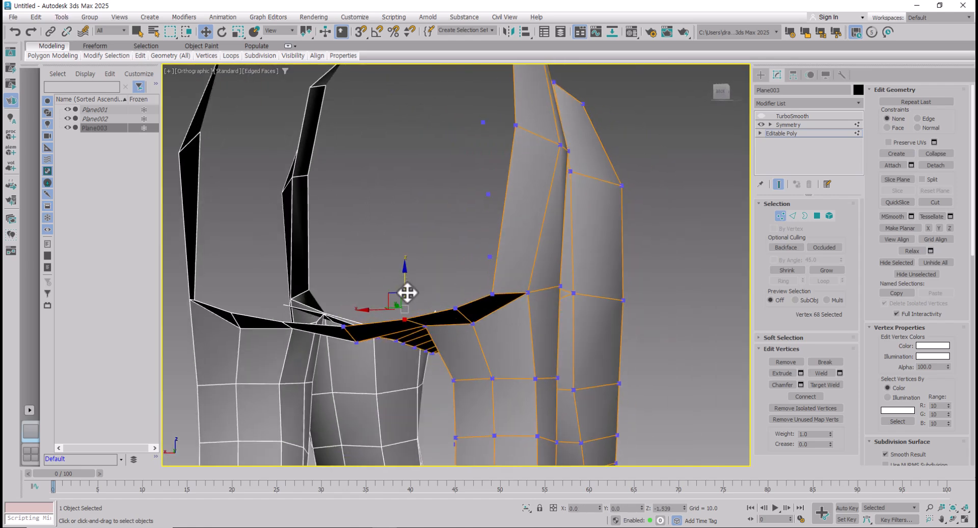
left_click(423, 323)
left_click_drag(427, 295, 428, 312)
Step: Move the two vertices beside the midline on the upper open front edge backward along Y, and the midline vertex about 2 units backward
mouse_move(486, 362)
middle_mouse_down("alt")
mouse_move(458, 362)
mouse_move(500, 368)
mouse_move(430, 350)
mouse_move(394, 358)
middle_mouse_up("alt")
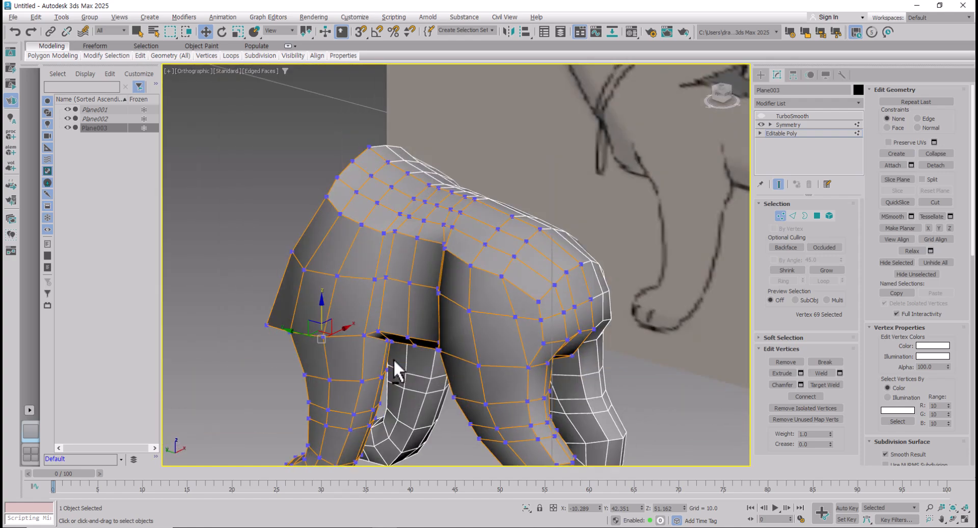
middle_click_drag(395, 306, 374, 350, "alt")
scroll(374, 351, "up", 5)
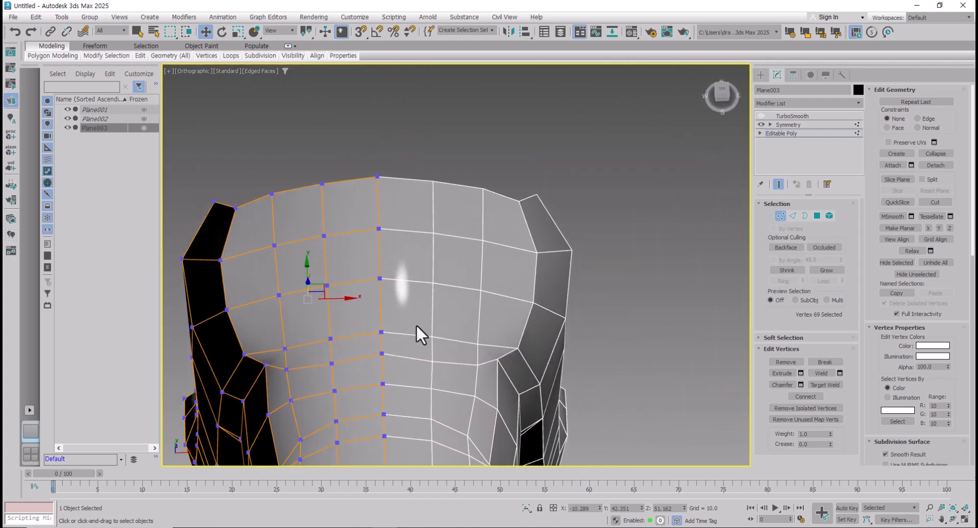
left_click(271, 193)
left_click(323, 184, "ctrl")
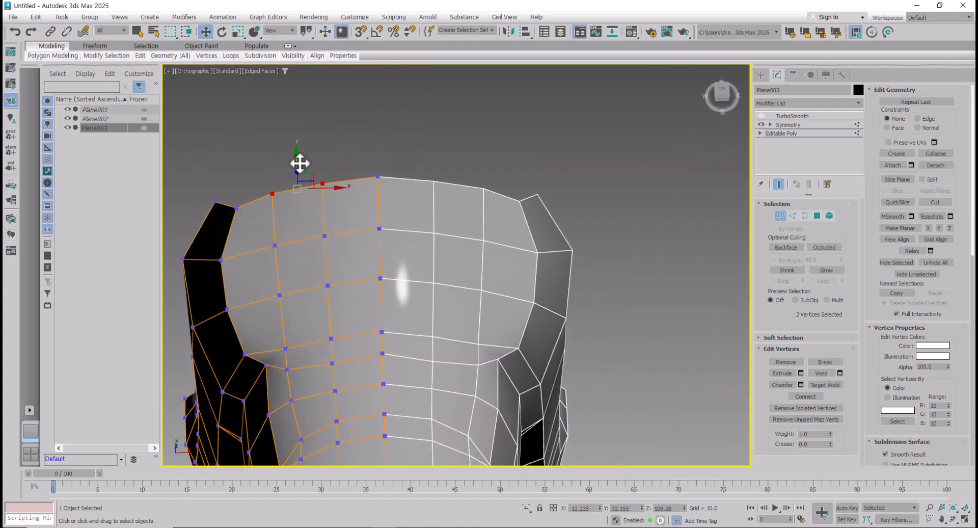
left_click_drag(299, 161, 298, 171)
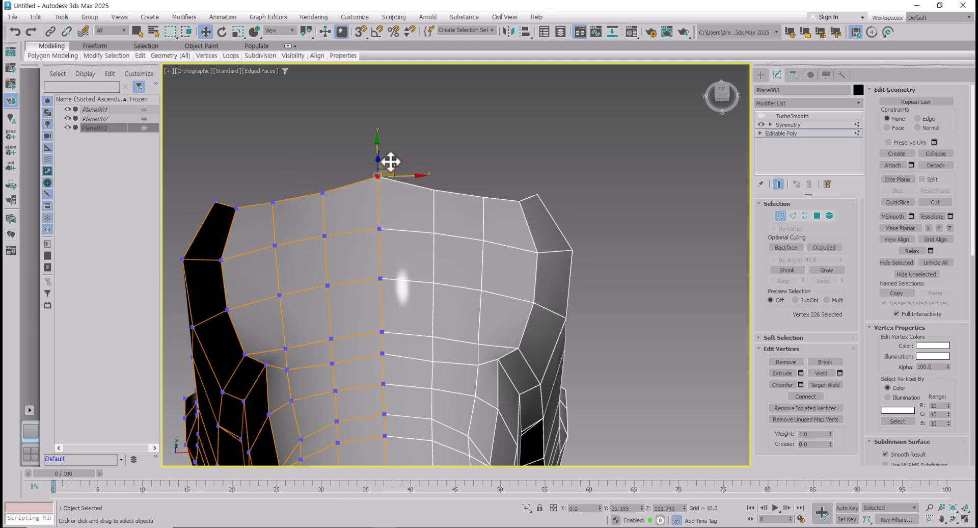
left_click_drag(378, 148, 380, 159)
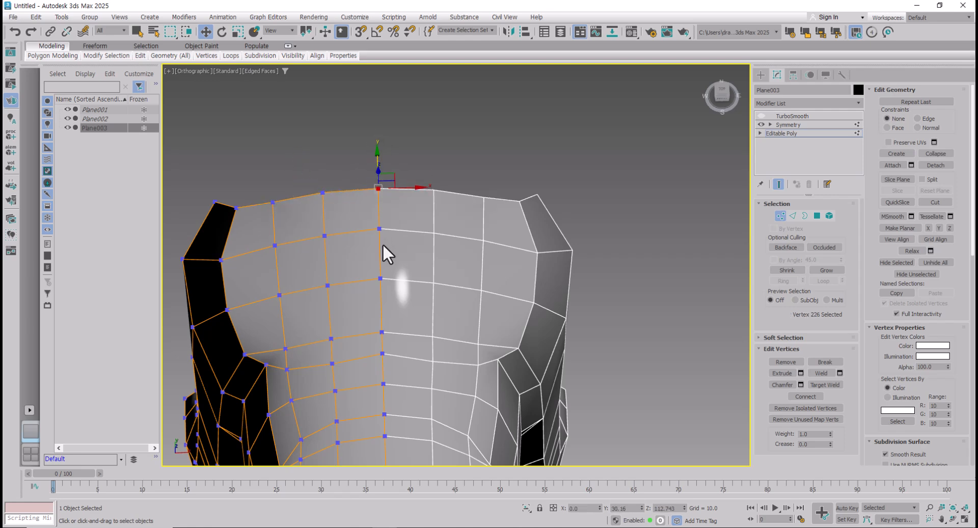
Step: Show the TurboSmooth result on the whole body and turn off the edged-faces display
middle_click_drag(383, 245, 490, 273, "alt")
scroll(448, 266, "down", 2)
middle_click_drag(490, 273, 430, 317)
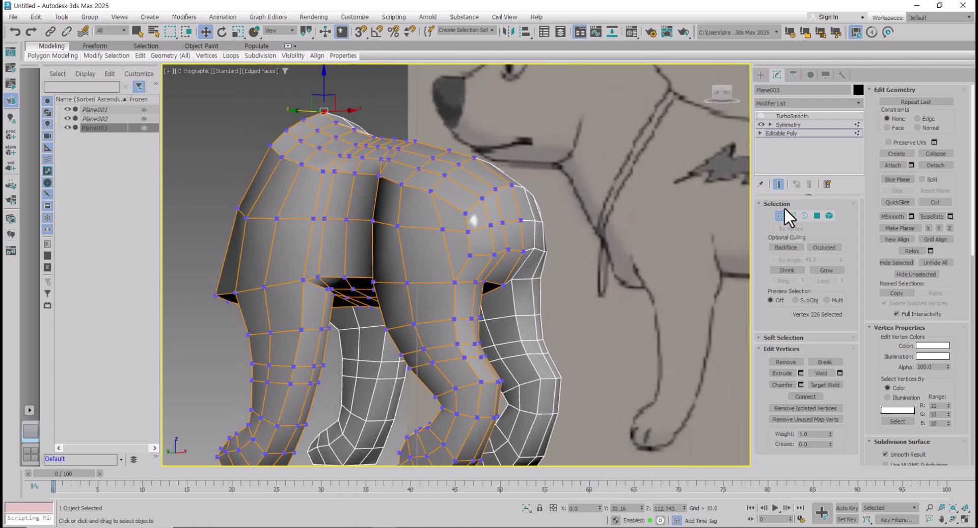
left_click(795, 117)
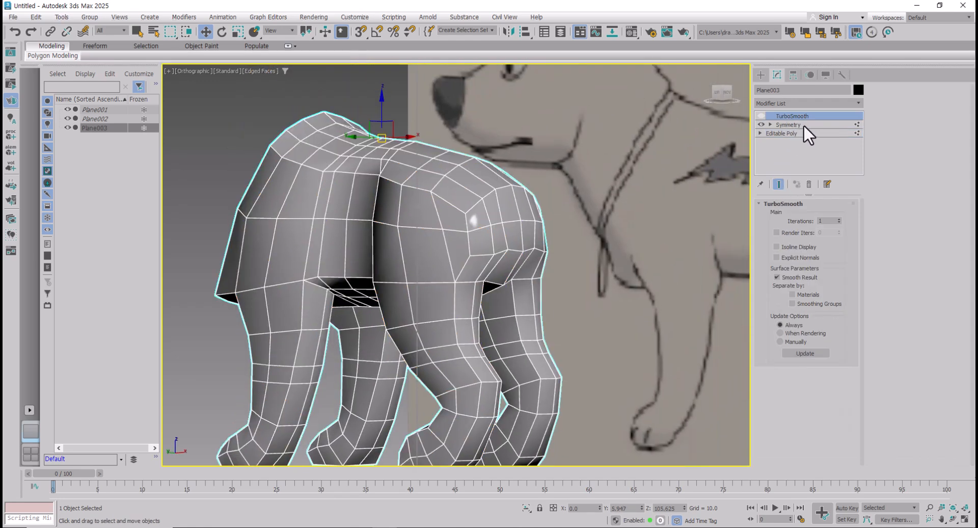
left_click(760, 116)
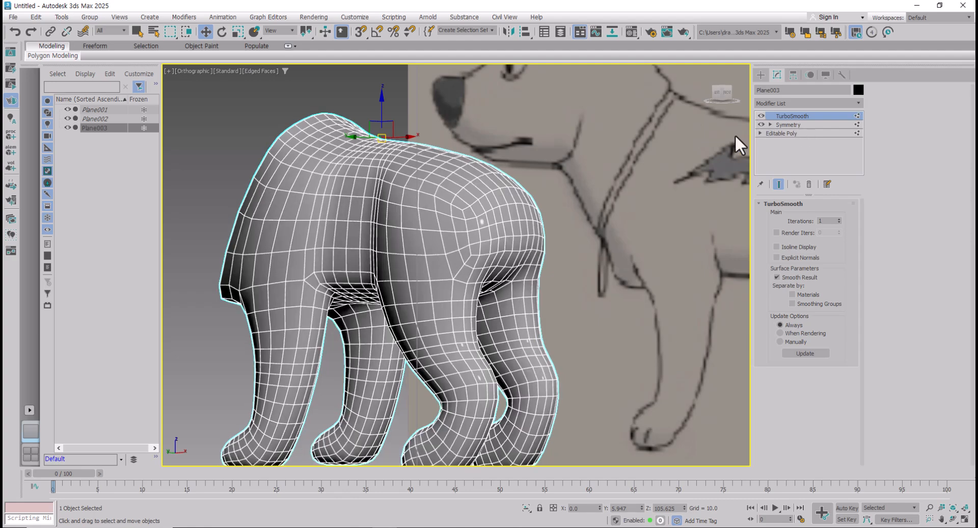
middle_click_drag(560, 285, 539, 310, "alt")
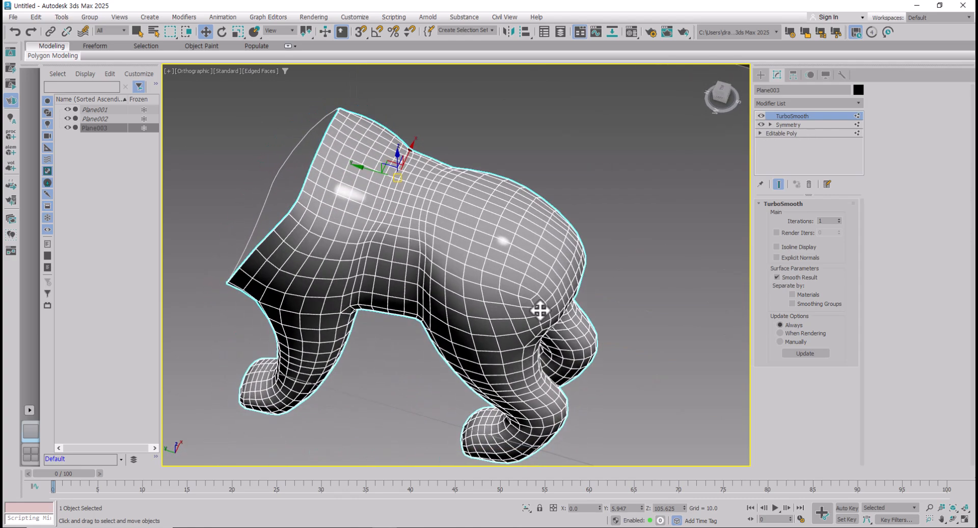
key("F4")
Step: Set the TurboSmooth iterations to 2, inspect the smoothed body, and return to vertex editing in the Editable Poly level
mouse_move(465, 294)
middle_mouse_down("alt")
mouse_move(519, 265)
mouse_move(519, 292)
mouse_move(486, 334)
mouse_move(436, 288)
mouse_move(407, 285)
middle_mouse_up("alt")
middle_click_drag(382, 218, 392, 286)
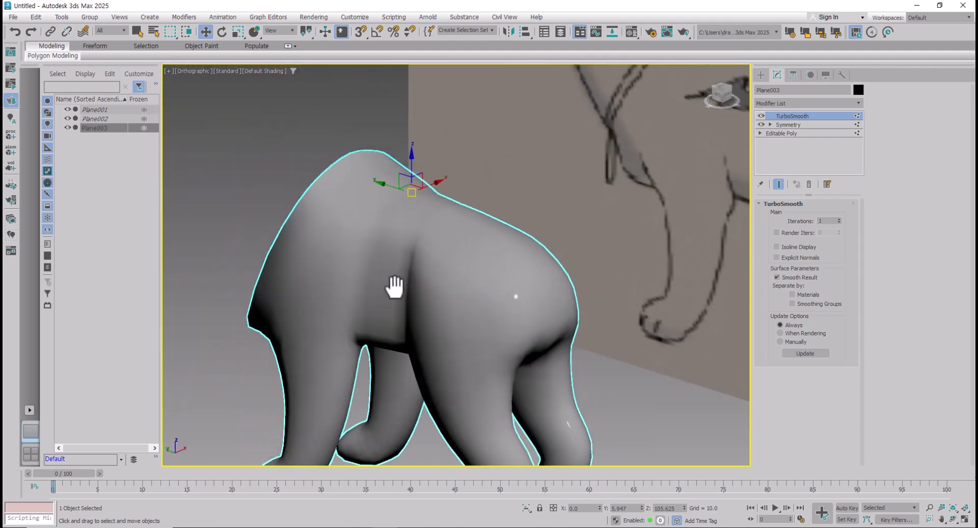
scroll(382, 281, "up", 2)
scroll(382, 281, "up", 4)
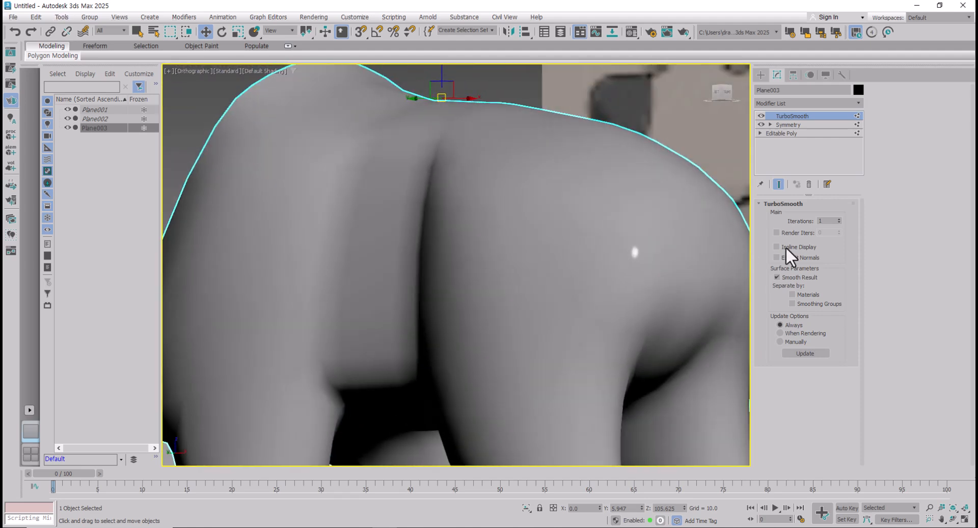
left_click(839, 218)
scroll(513, 319, "down", 3)
middle_click_drag(513, 319, 474, 278, "alt")
scroll(489, 266, "down", 2)
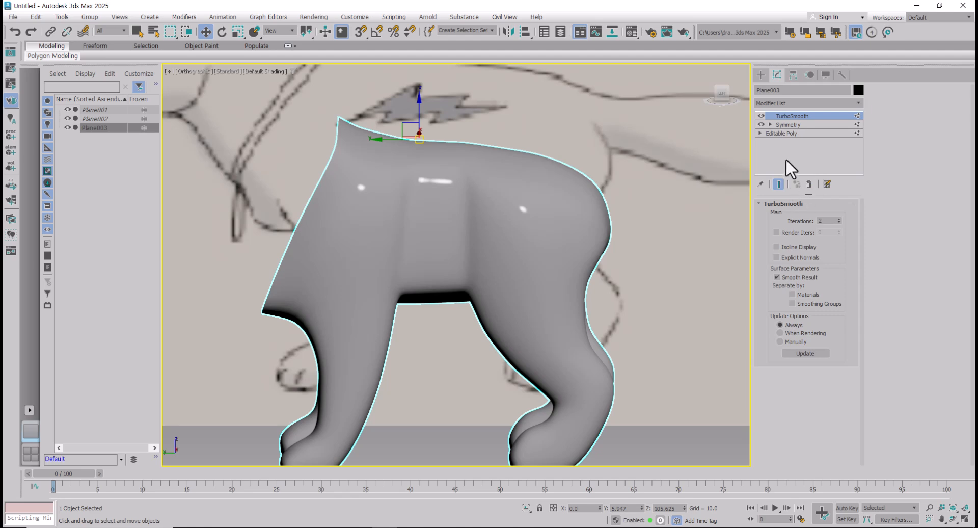
left_click(779, 133)
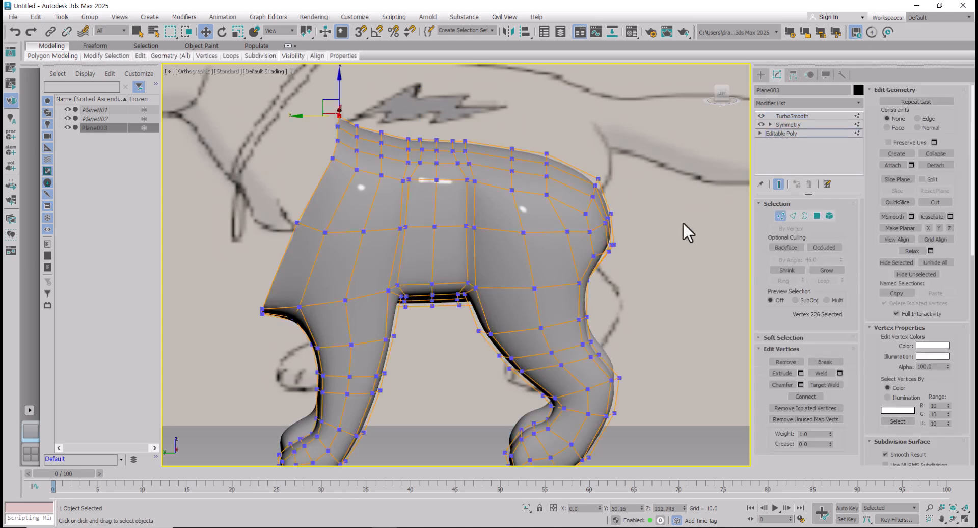
Step: Move the two mid-height flank vertices just in front of the hind leg forward along Y, checking the shape with TurboSmooth off and on
scroll(482, 251, "up", 4)
left_click(469, 238)
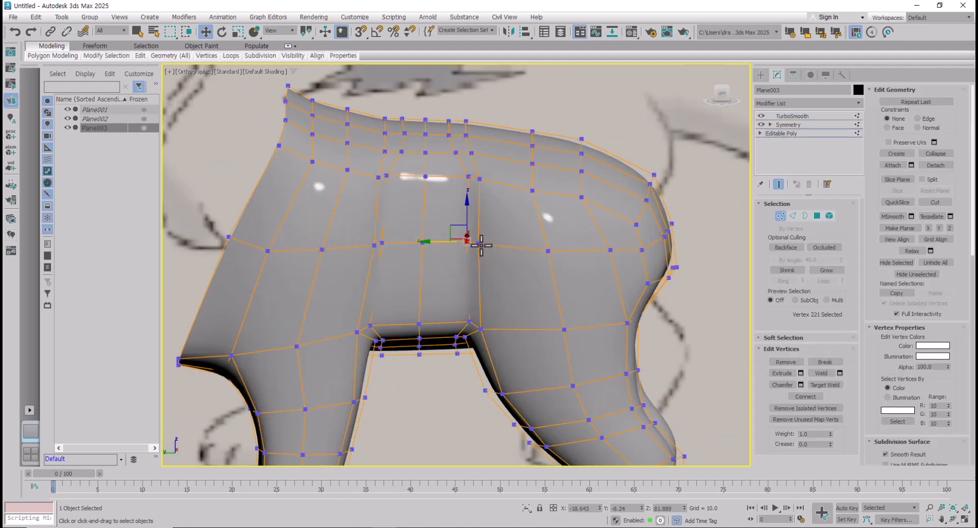
left_click(479, 245, "ctrl")
left_click_drag(450, 243, 432, 246)
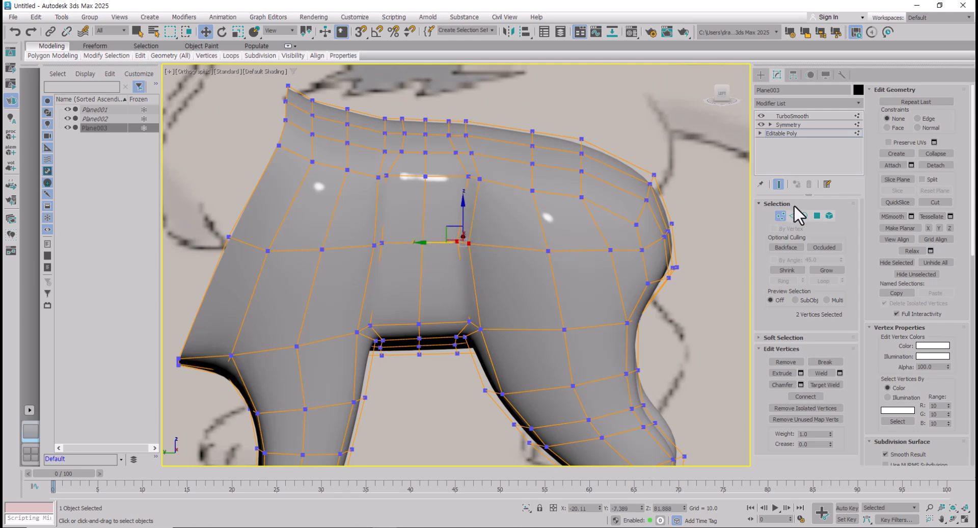
left_click(759, 116)
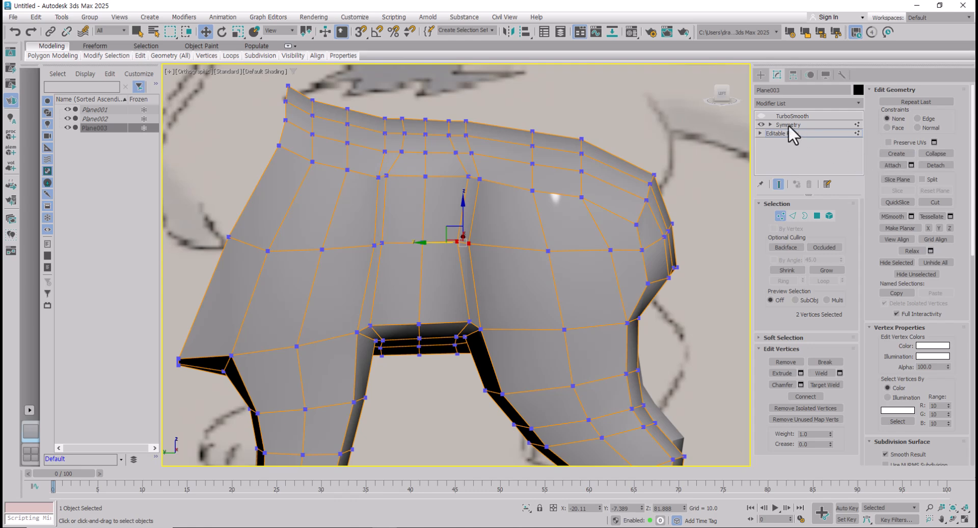
left_click(759, 117)
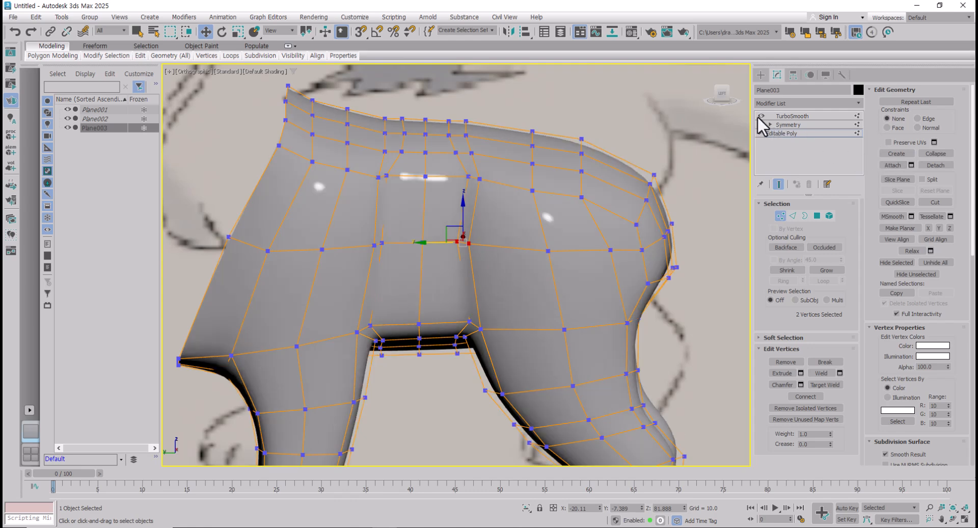
left_click(758, 116)
left_click(757, 116)
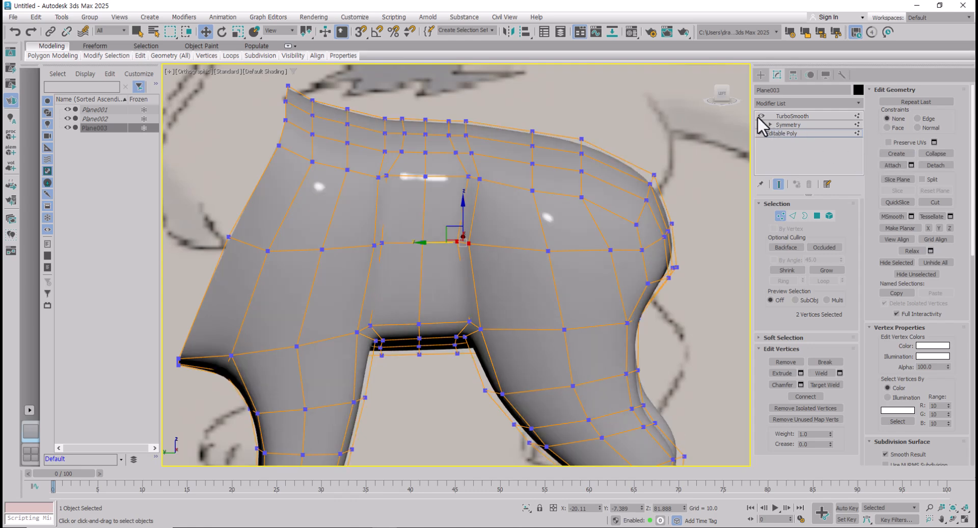
left_click(792, 116)
left_click(784, 133)
left_click_drag(434, 242, 430, 243)
Step: Move the two belly-corner vertices beside the hind leg about 1 unit forward along Y, and the two mid-flank vertices behind the front leg about 1.4 units backward
left_click(473, 321)
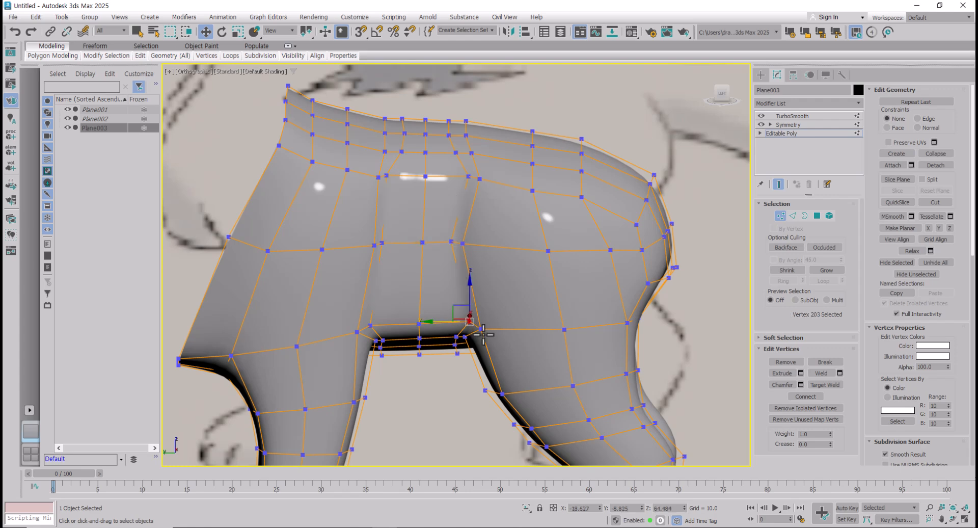
left_click_drag(454, 326, 448, 326)
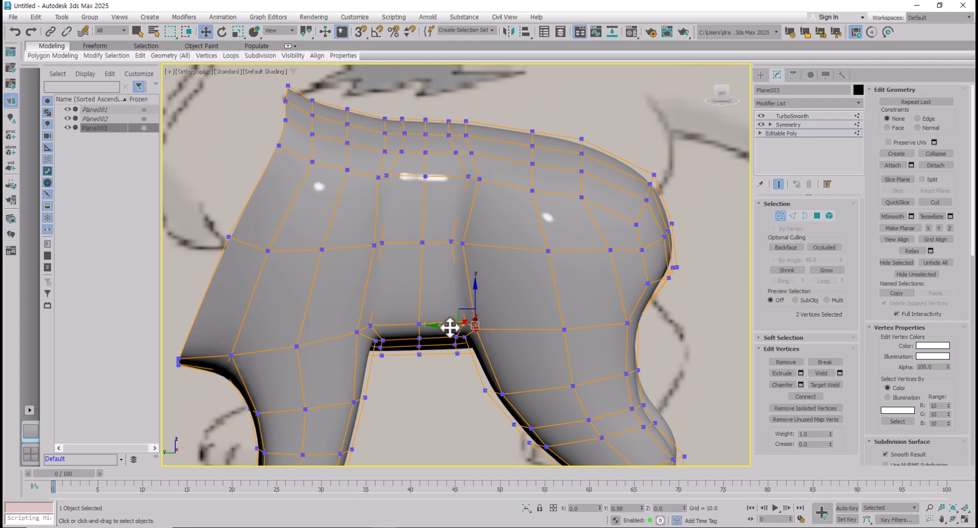
left_click(377, 242)
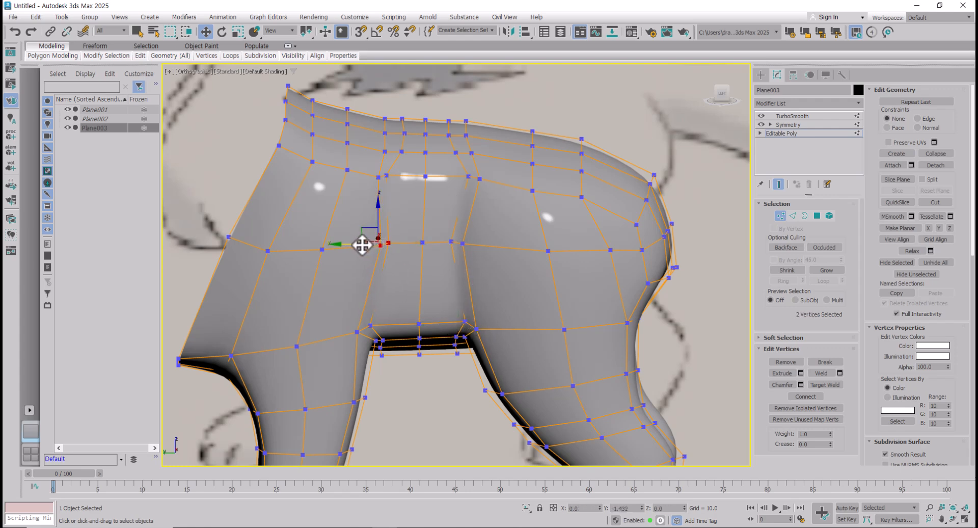
Step: Move the upper shoulder vertex near the front edge about 1 unit forward and 1.1 units down, and lower the two upper-flank vertices behind the shoulder
left_click(313, 162)
left_click_drag(300, 147, 295, 151)
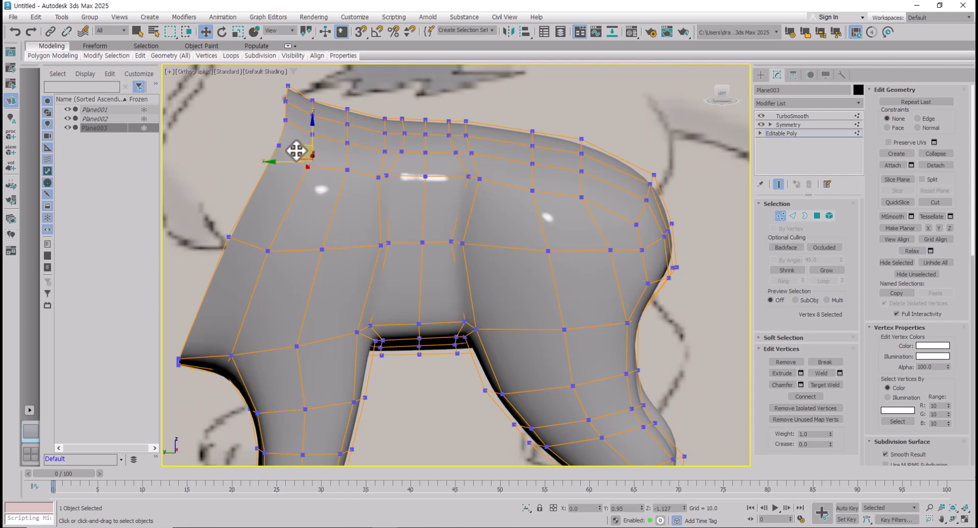
left_click(379, 177)
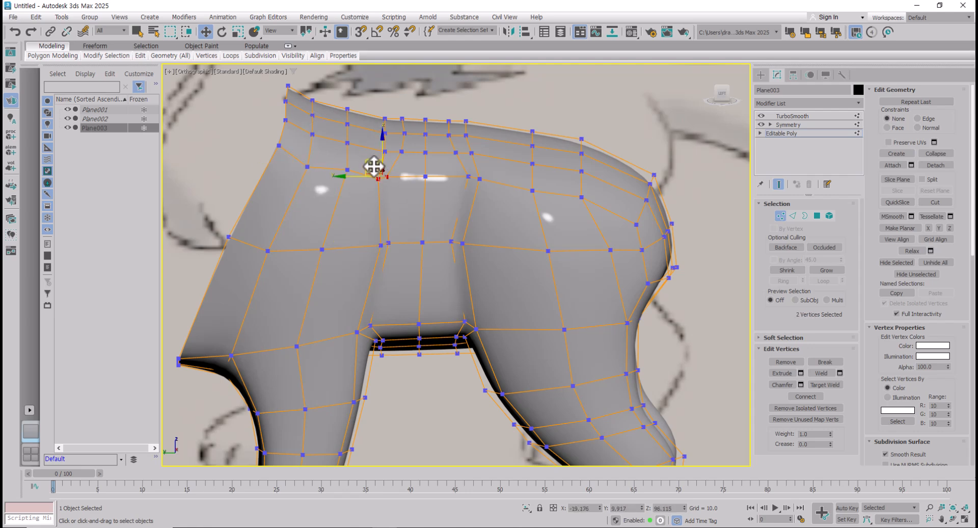
left_click_drag(373, 167, 374, 175)
Step: Move the mid-height shoulder vertex nearest the front edge slightly forward along Y, along with the upper and middle vertices of the next column back
left_click(268, 250)
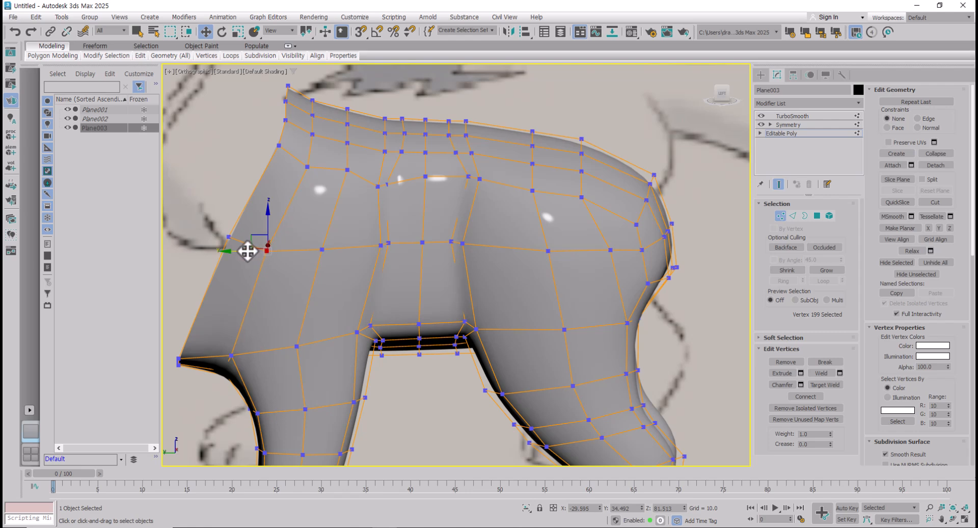
left_click_drag(247, 250, 244, 250)
left_click(347, 169)
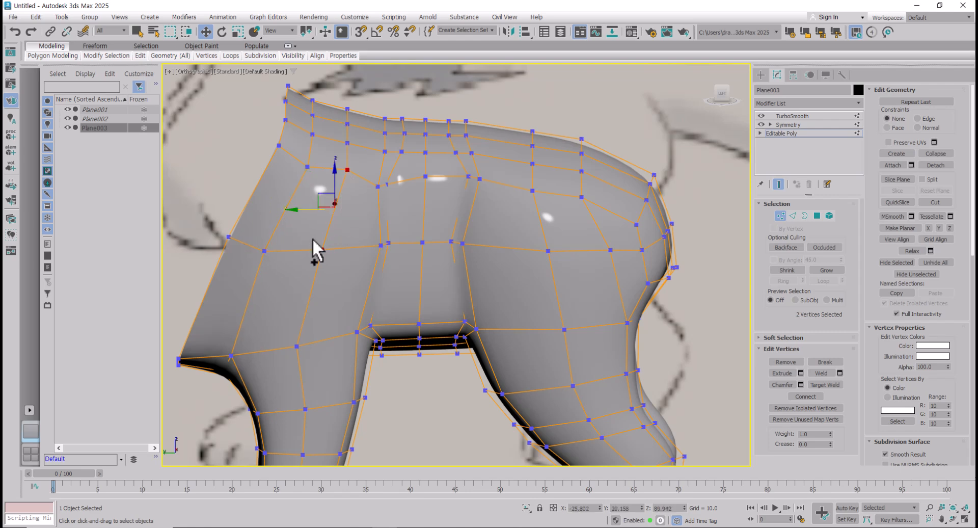
left_click_drag(302, 211, 295, 211)
Step: Examine the TurboSmooth result around the flank, belly and leg joints from several angles, comparing it with the editable cage
middle_click_drag(379, 312, 410, 281)
left_click(787, 116)
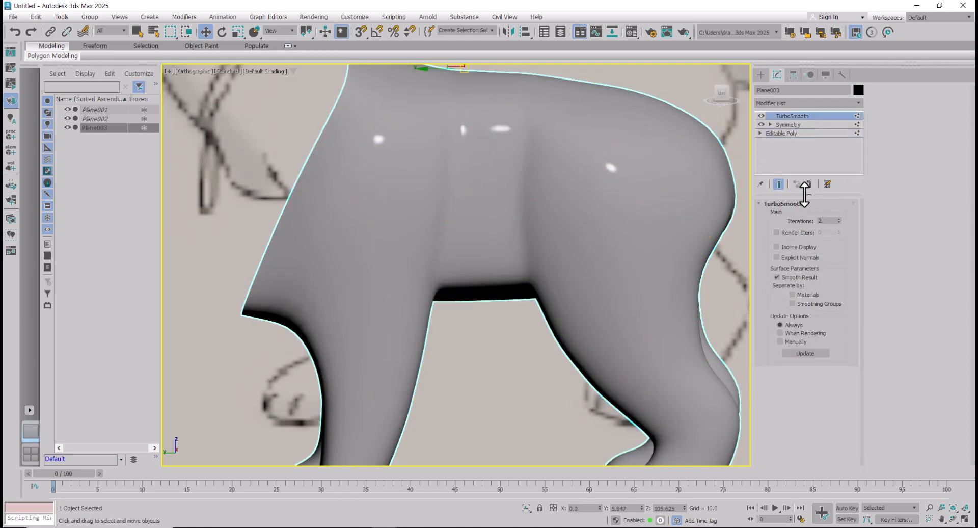
middle_click_drag(572, 275, 434, 238, "alt")
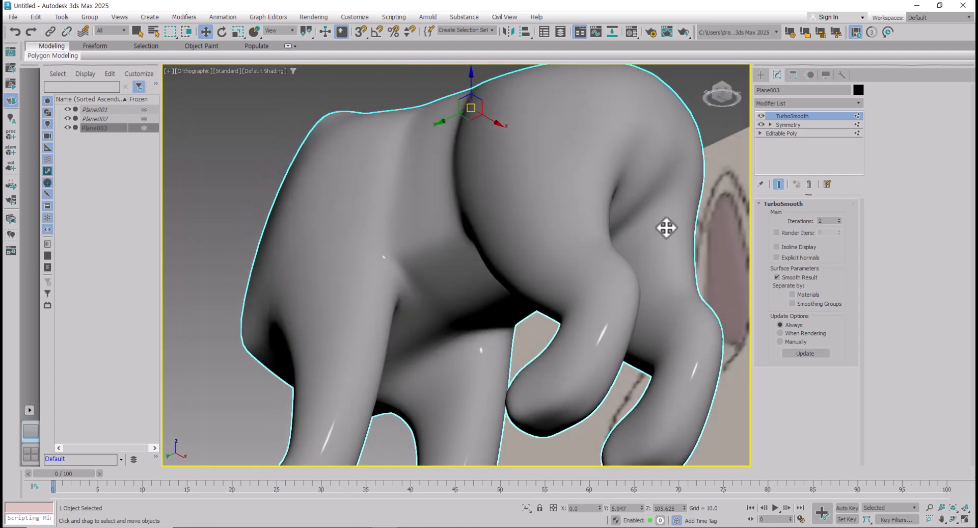
left_click(787, 134)
left_click(780, 215)
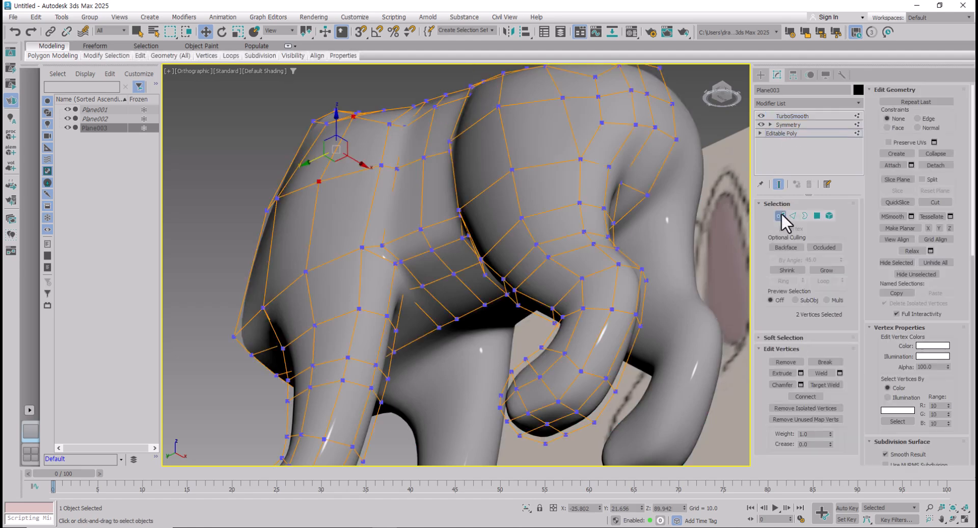
left_click_drag(379, 243, 445, 251)
left_click(431, 250)
left_click(422, 231, "ctrl")
middle_click_drag(443, 251, 702, 249, "alt")
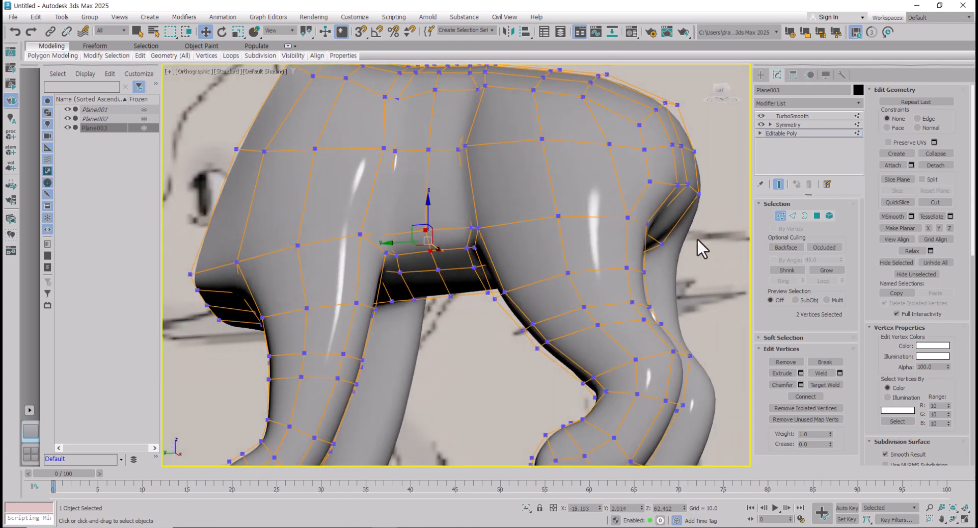
left_click(777, 184)
left_click(782, 213)
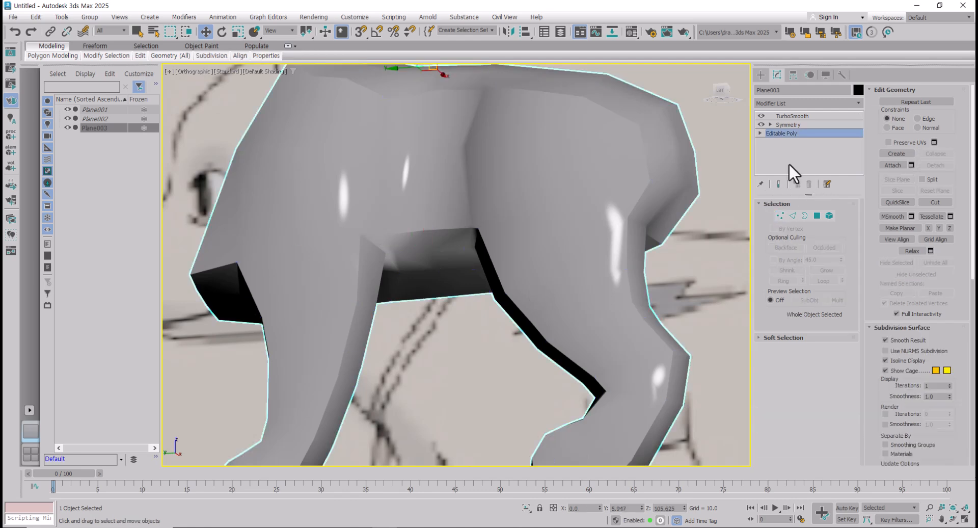
left_click(792, 115)
middle_click_drag(543, 264, 514, 290, "alt")
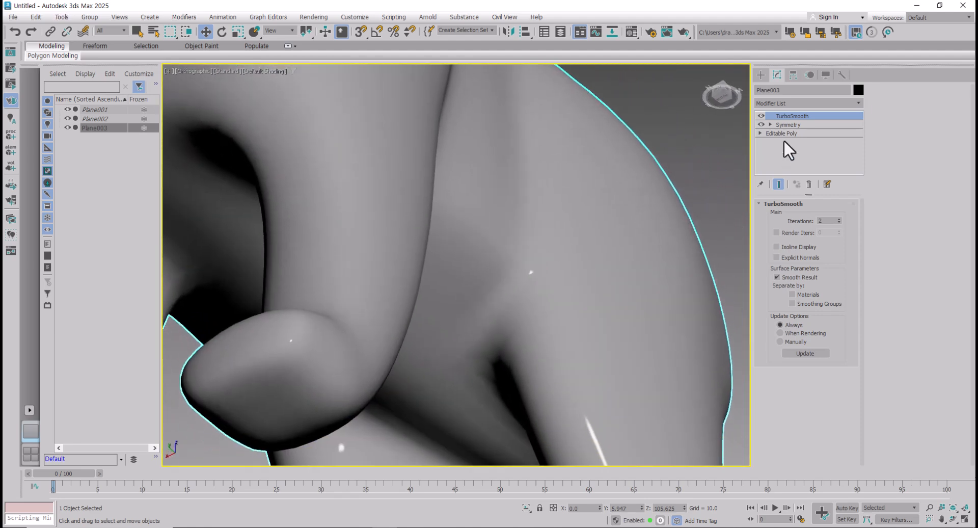
Step: With edged faces shown, reposition the two inner belly vertices beside the hind leg, and move the adjoining outer corner vertex about 3.3 units inward along X
left_click(799, 132)
key("F4")
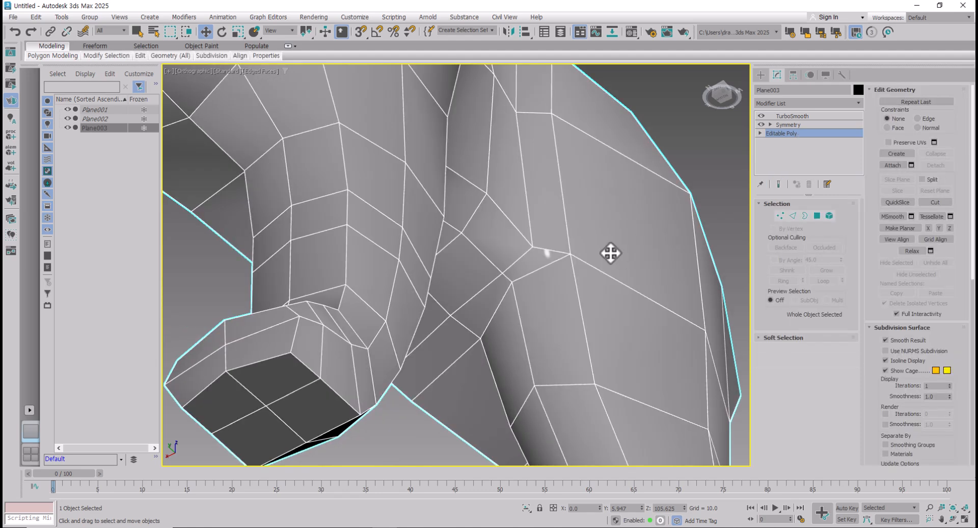
left_click(779, 216)
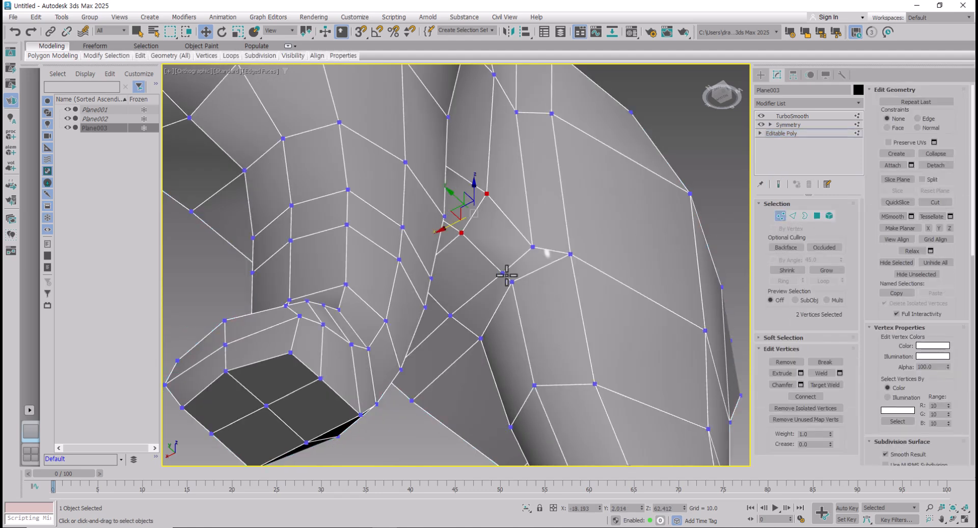
left_click(503, 274)
left_click(532, 247, "ctrl")
left_click_drag(488, 280, 477, 309)
left_click(512, 282)
middle_click_drag(499, 297, 518, 281, "alt")
left_click_drag(494, 265, 524, 294)
left_click(575, 279)
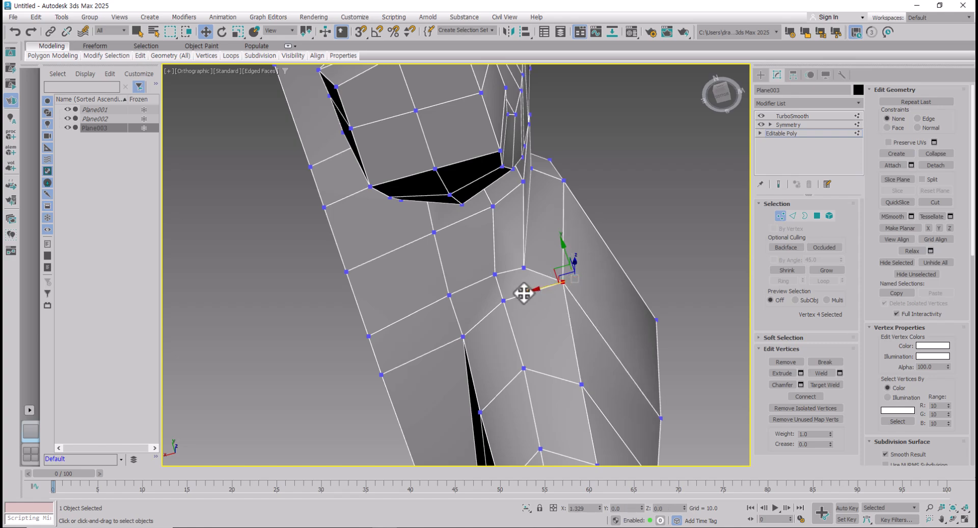
Step: Move the upper-flank vertex in front of the hind leg forward along Y, and the one behind the front leg about 1.7 units backward
middle_click_drag(524, 293, 478, 426, "alt")
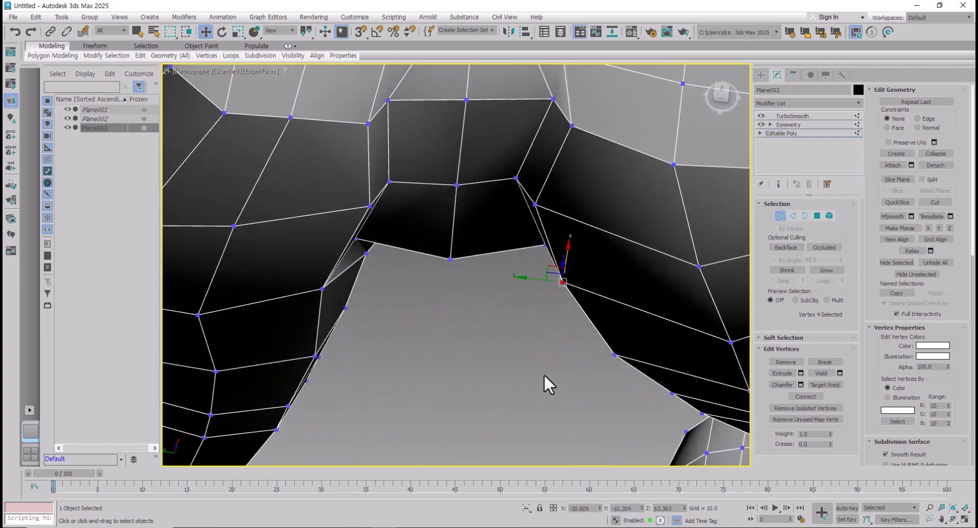
scroll(543, 373, "down", 2)
middle_click_drag(536, 386, 520, 430)
middle_click_drag(519, 429, 530, 314, "alt")
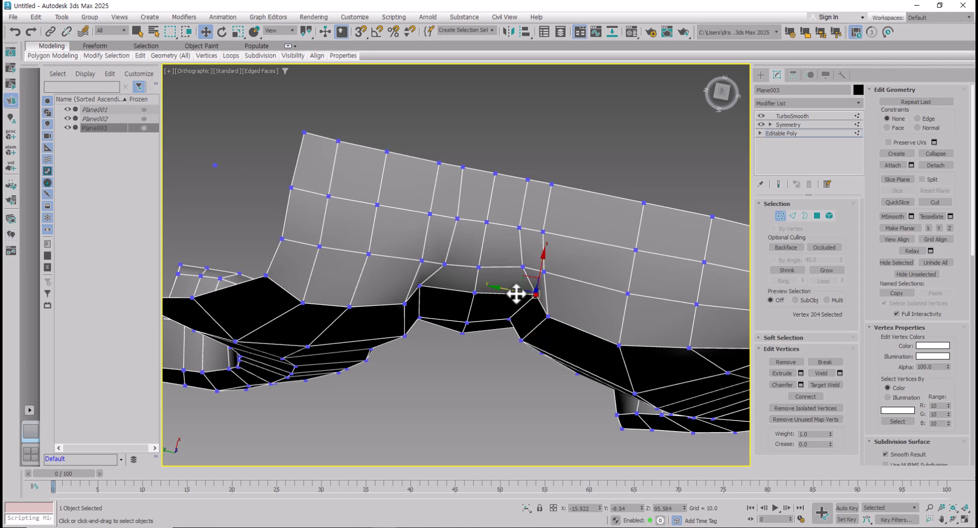
left_click_drag(515, 293, 506, 290)
left_click(427, 287)
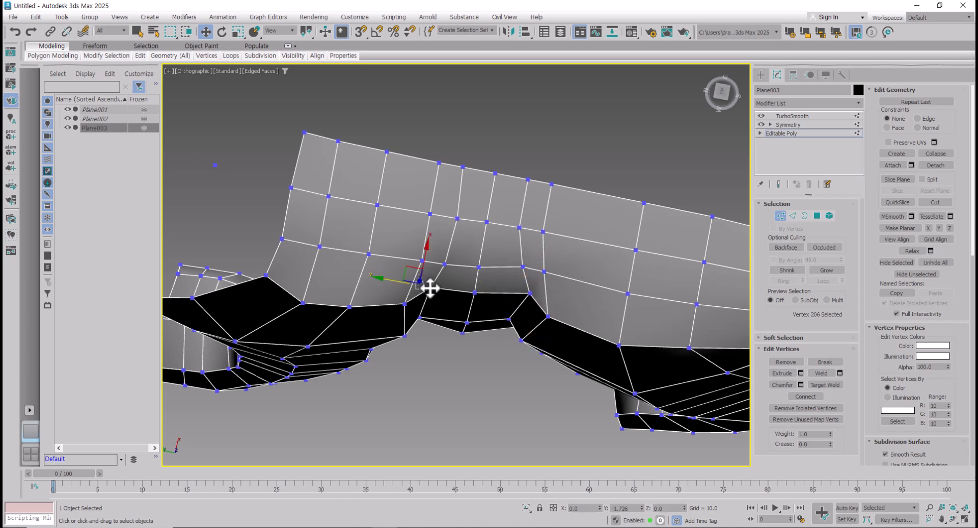
left_click_drag(430, 288, 441, 295)
Step: Show the smoothed end result during vertex editing and turn off the edged-faces display
left_click(779, 215)
left_click(778, 183)
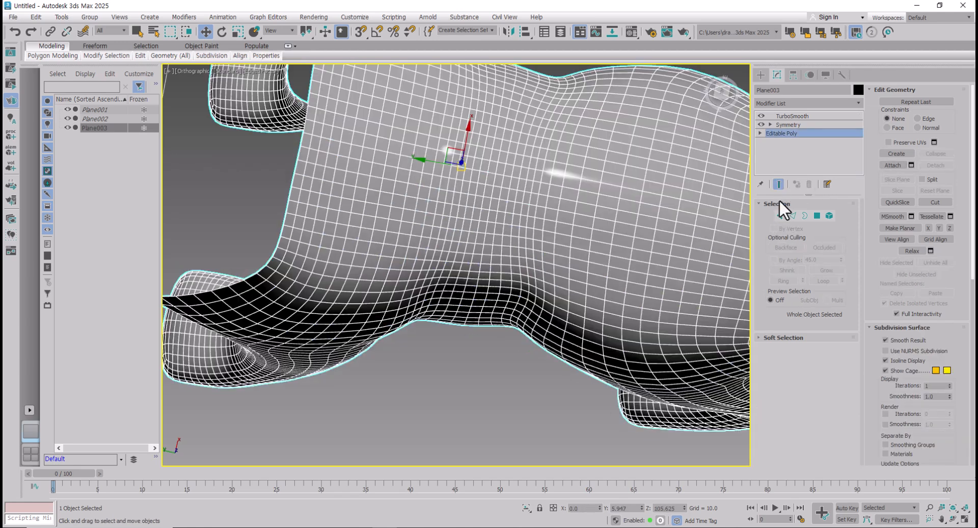
left_click(780, 215)
middle_click_drag(635, 276, 658, 228, "alt")
scroll(644, 240, "down", 3)
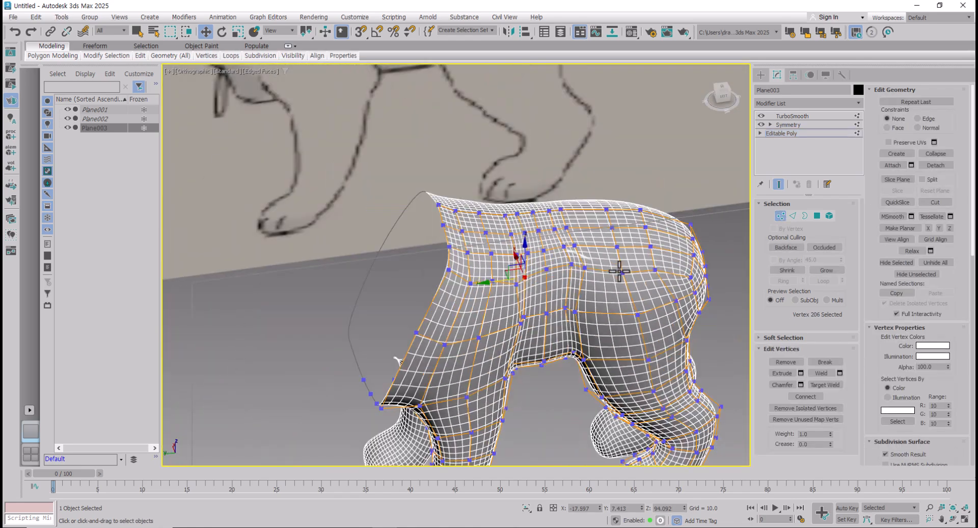
mouse_move(620, 270)
middle_mouse_down()
mouse_move(597, 260)
mouse_move(579, 267)
mouse_move(566, 248)
middle_mouse_up()
key("F4")
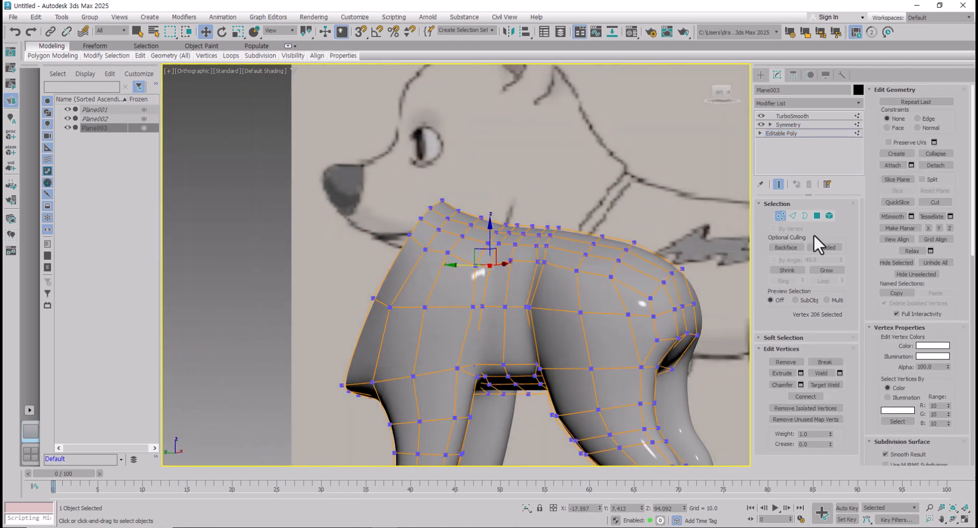
Step: Inspect the smoothed body at the TurboSmooth level from the side, from below and as a whole
left_click(779, 183)
left_click(780, 216)
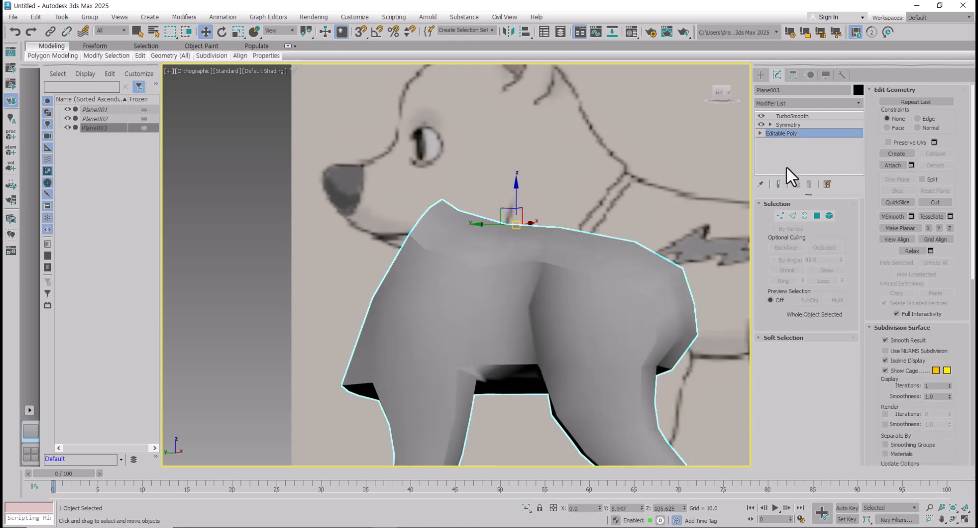
left_click(788, 123)
left_click(789, 116)
scroll(656, 270, "down", 3)
middle_click_drag(655, 270, 658, 329, "alt")
scroll(601, 319, "up", 4)
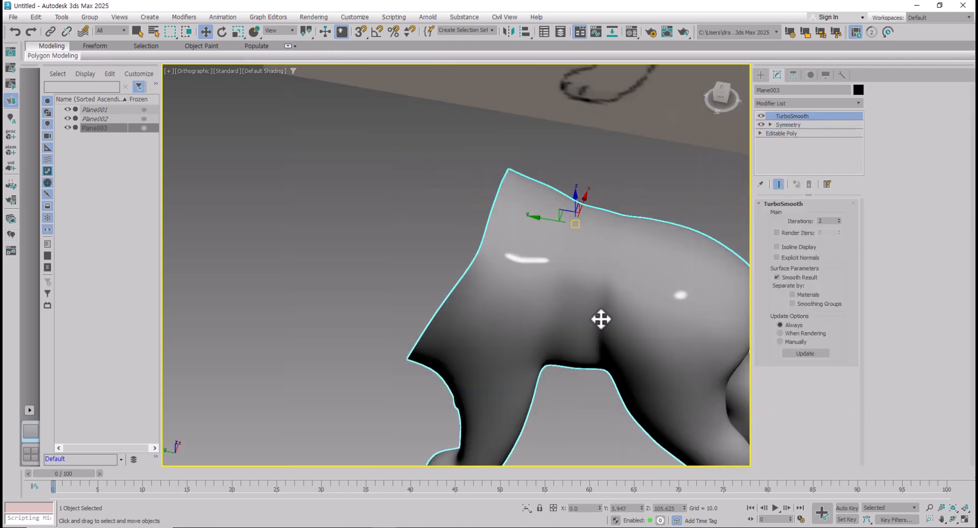
mouse_move(601, 319)
middle_mouse_down("alt")
mouse_move(628, 371)
mouse_move(624, 286)
mouse_move(640, 247)
mouse_move(619, 323)
mouse_move(633, 280)
mouse_move(626, 378)
middle_mouse_up("alt")
scroll(624, 316, "down", 3)
mouse_move(683, 338)
middle_mouse_down()
mouse_move(526, 307)
mouse_move(499, 342)
mouse_move(527, 313)
mouse_move(563, 327)
mouse_move(611, 285)
middle_mouse_up()
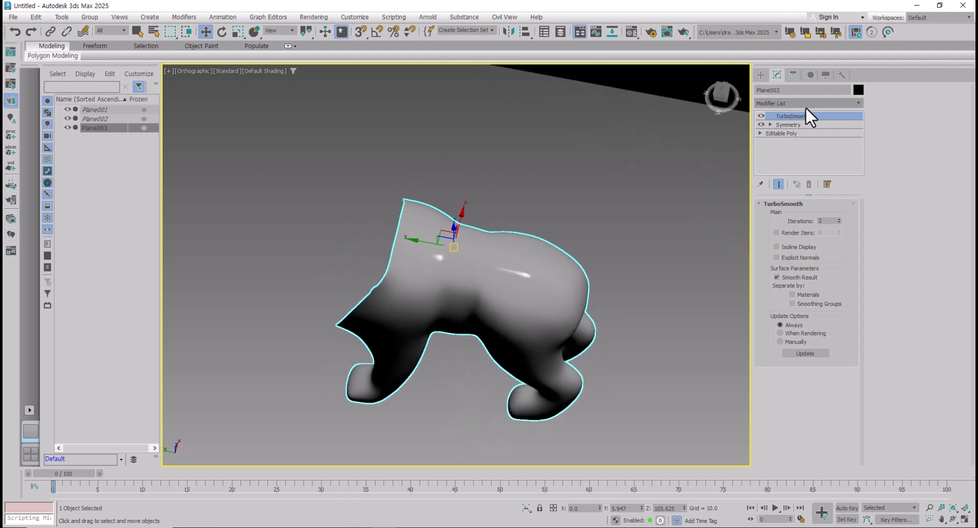
Step: Delete the TurboSmooth modifier from the body and turn the edged-faces display back on
left_click(809, 185)
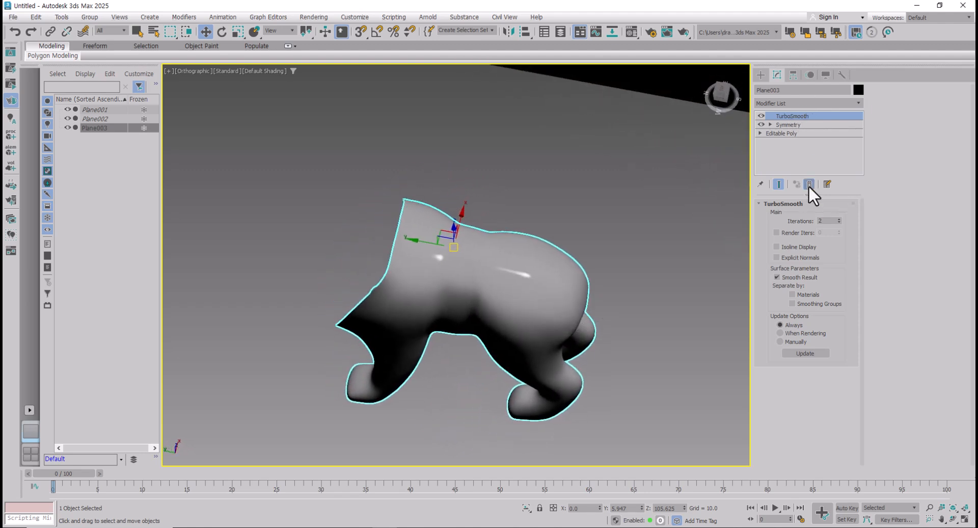
mouse_move(642, 263)
middle_mouse_down("alt")
mouse_move(616, 284)
mouse_move(548, 299)
mouse_move(570, 266)
mouse_move(607, 273)
mouse_move(543, 258)
mouse_move(503, 262)
mouse_move(472, 290)
middle_mouse_up("alt")
key("F4")
scroll(515, 289, "up", 5)
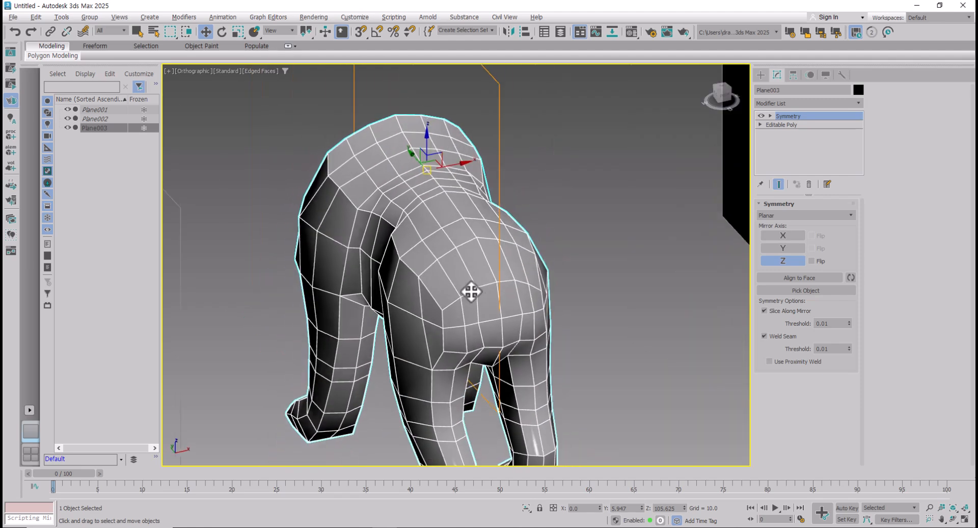
Step: Convert the body with its Symmetry modifier to a single Editable Poly
right_click(434, 240)
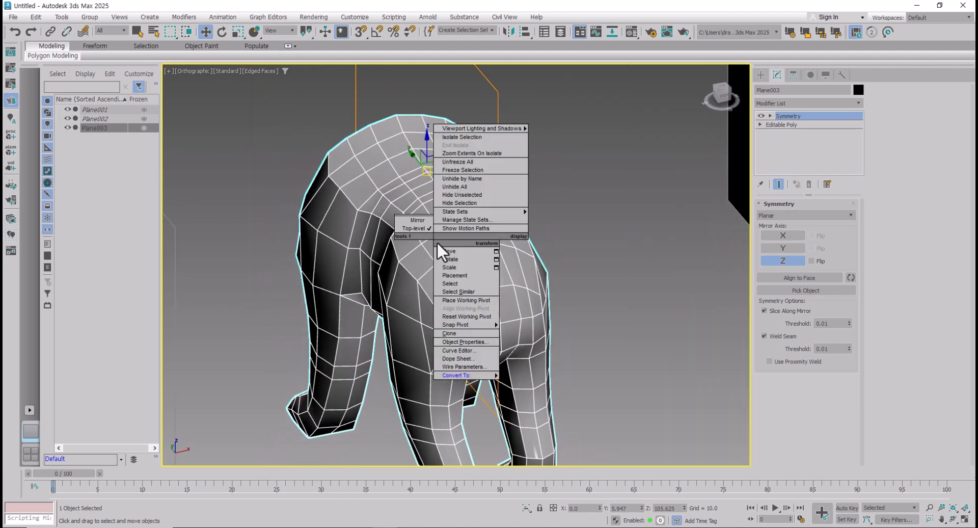
mouse_move(479, 375)
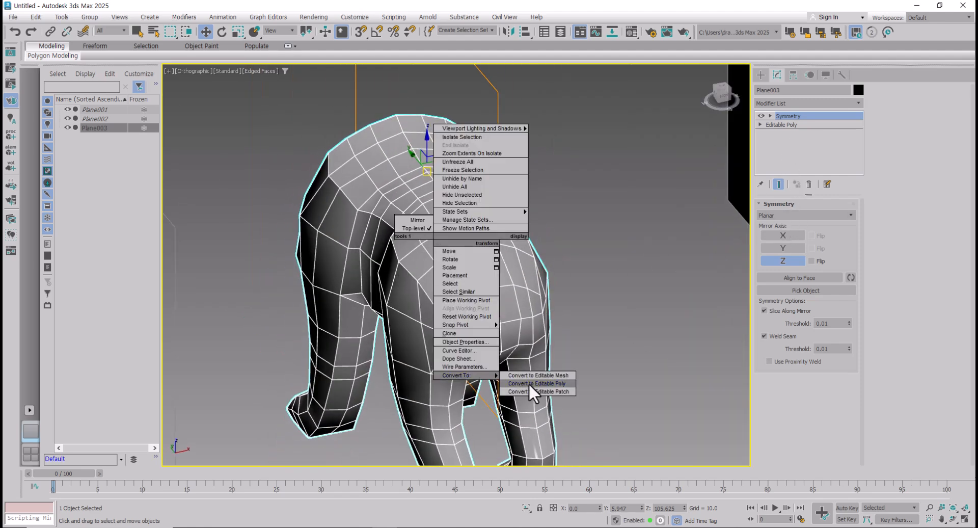
left_click(559, 384)
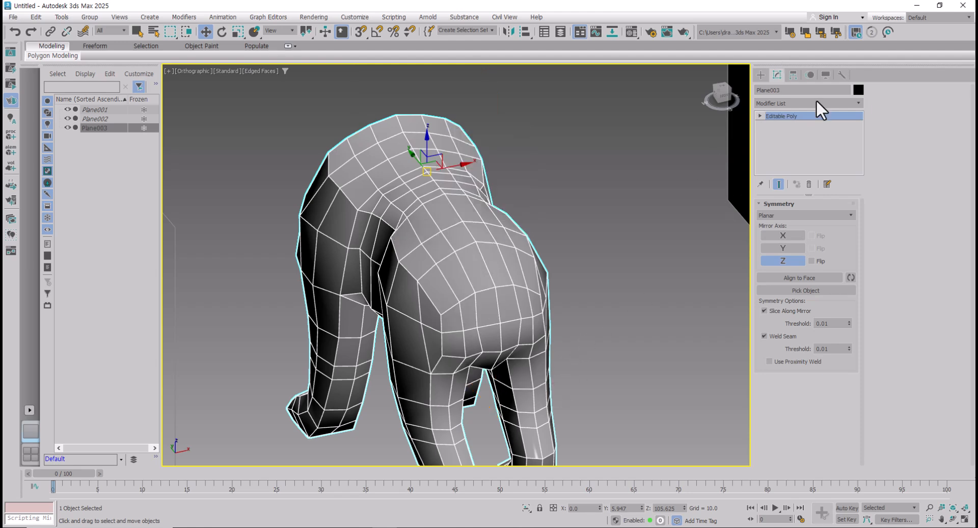
Step: Select the whole body as an element and apply Auto Smooth to it with a 45.0 threshold
left_click(829, 216)
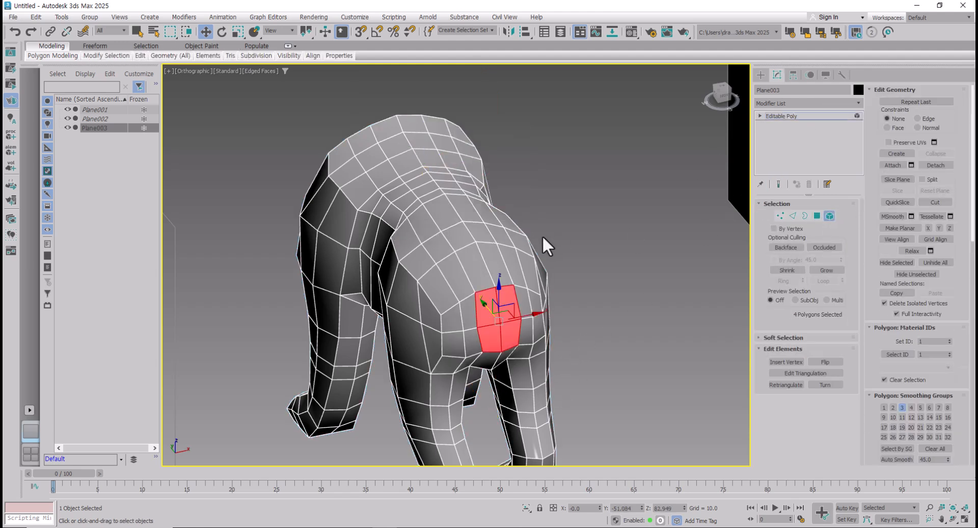
left_click(549, 275)
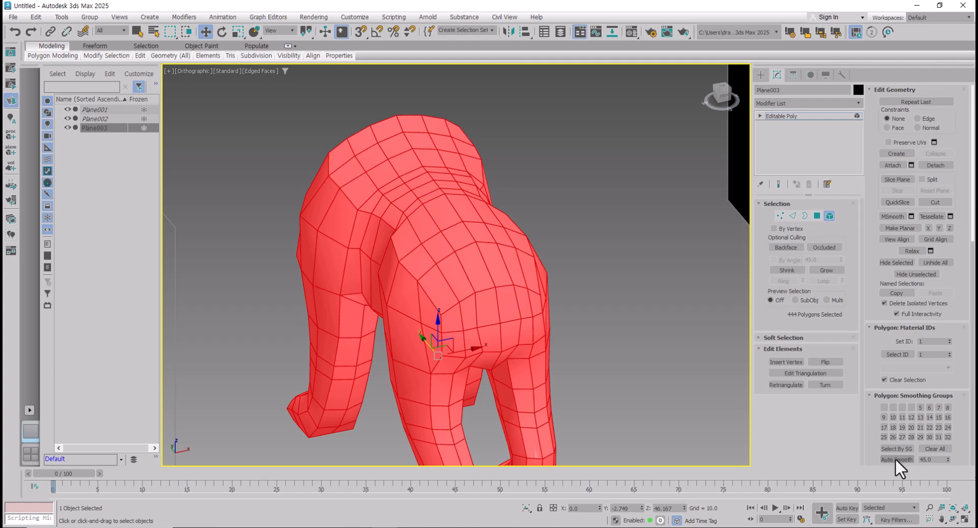
middle_click_drag(585, 344, 485, 271, "alt")
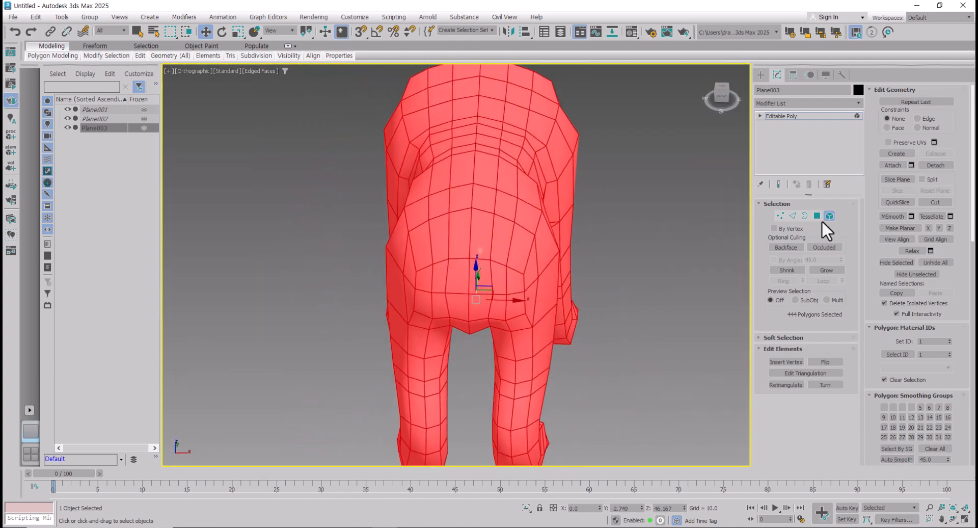
Step: Select the four polygons at the middle of the rump as the base for the tail
left_click(817, 215)
left_click(464, 297)
left_click(460, 285, "ctrl")
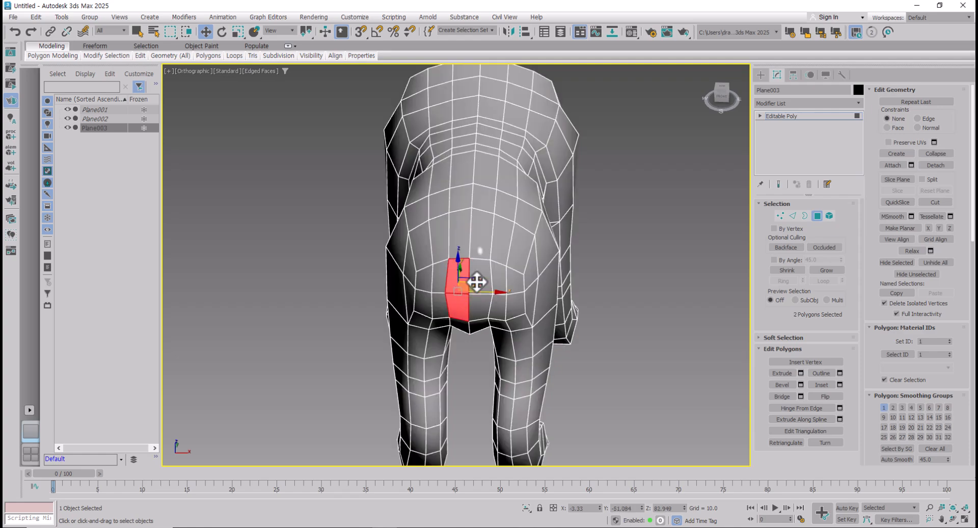
left_click(477, 282, "ctrl")
left_click(477, 301, "ctrl")
middle_click_drag(476, 303, 538, 294, "alt")
scroll(488, 292, "up", 5)
scroll(461, 312, "up", 2)
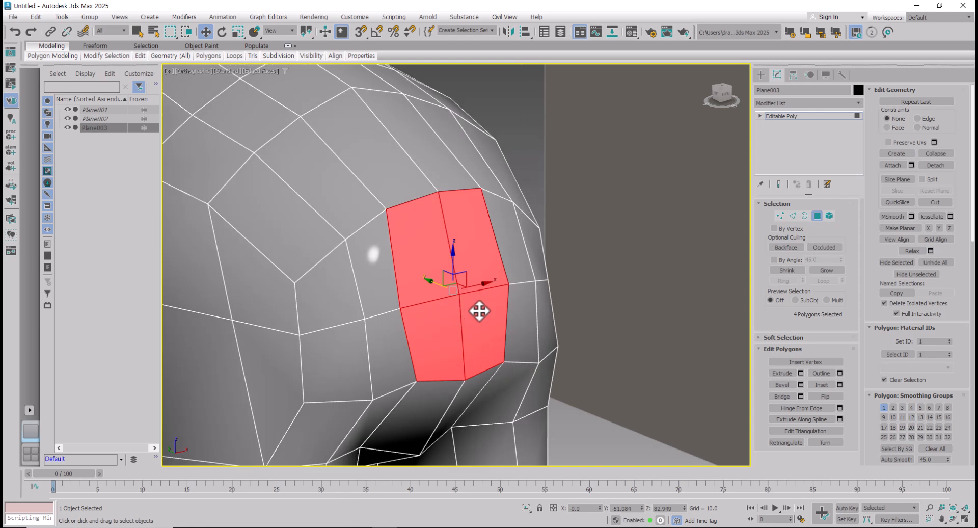
middle_click_drag(479, 310, 450, 288, "alt")
Step: Inset the four selected rump polygons slightly by scaling a copy of them inward evenly
key("r")
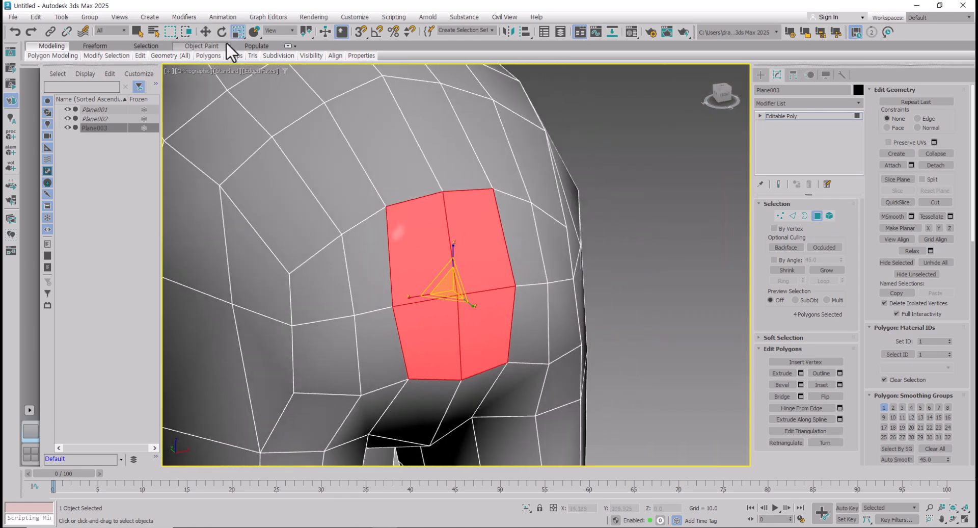
left_click_drag(236, 34, 236, 50)
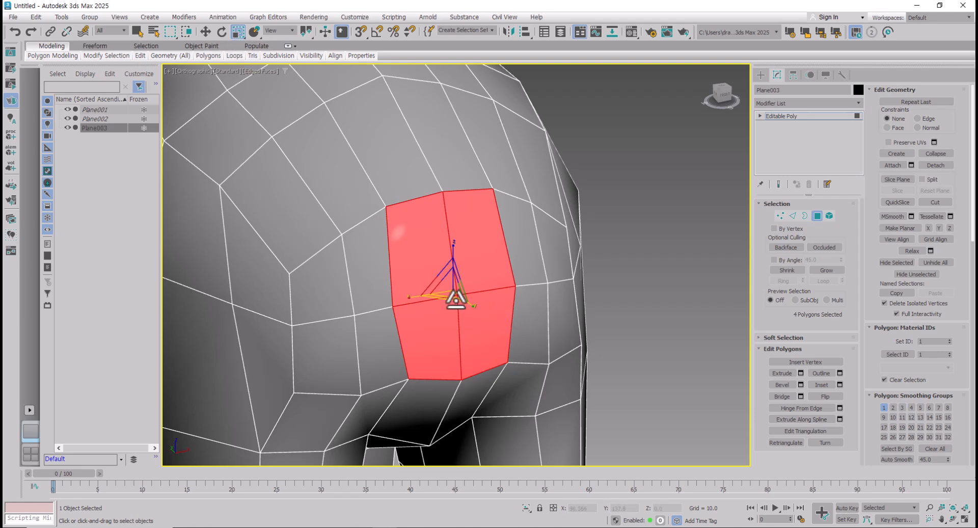
middle_click_drag(453, 299, 466, 299, "alt")
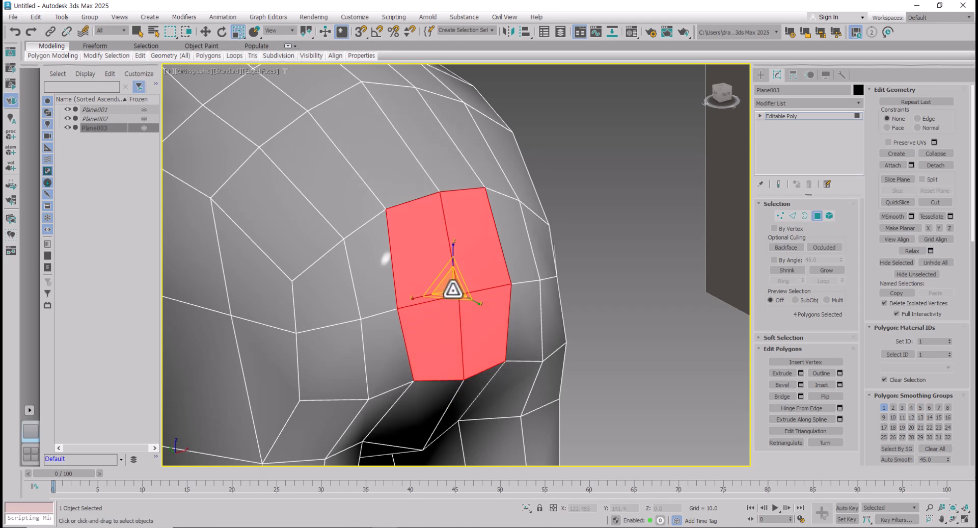
left_click_drag(452, 289, 457, 299)
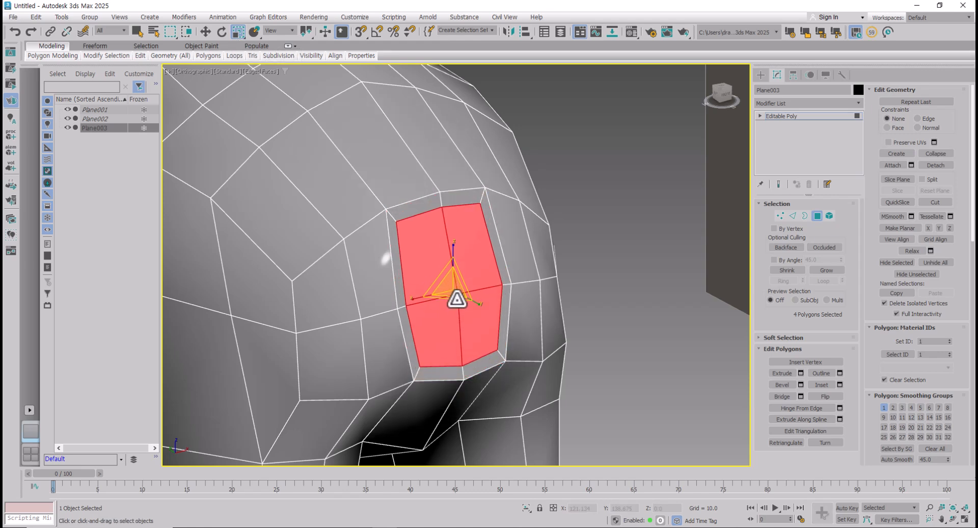
middle_click_drag(457, 299, 509, 321, "alt")
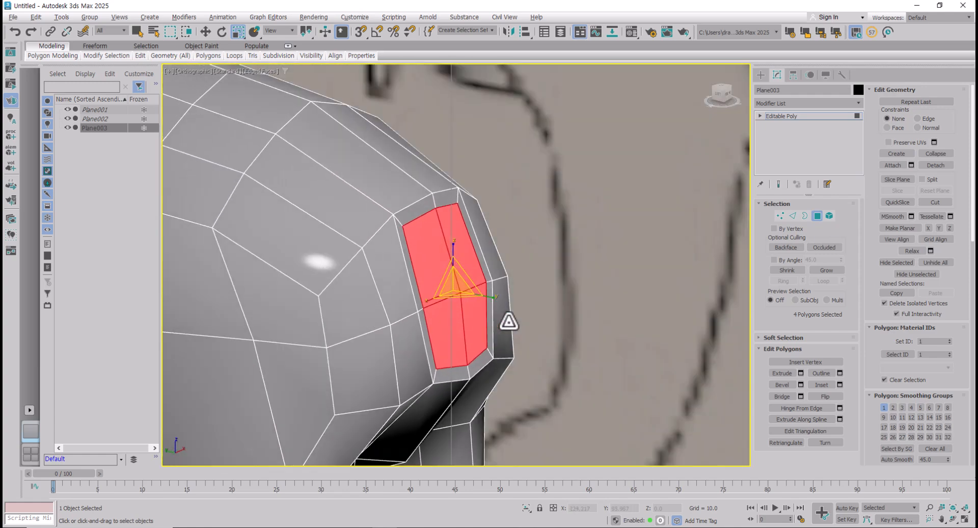
Step: In the Left view, move the inset tail-base polygons slightly outward from the rump
key("l")
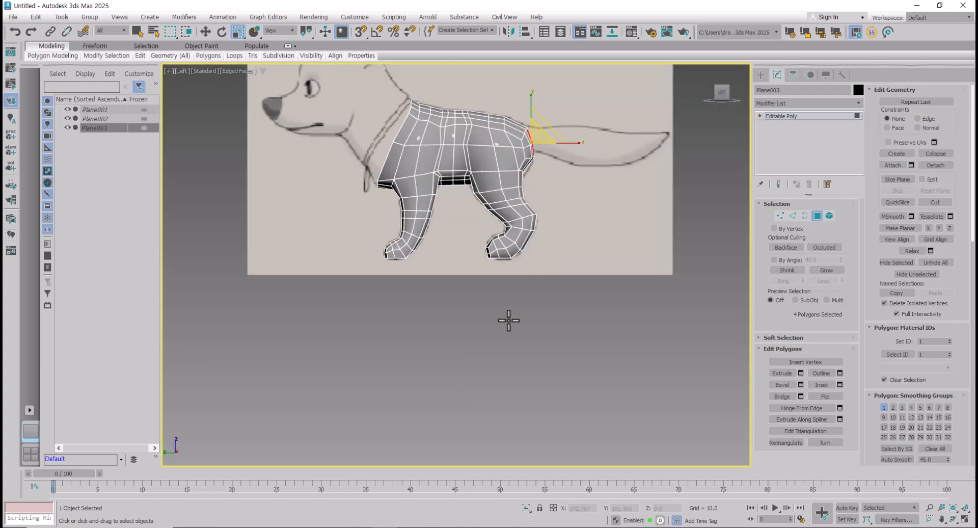
scroll(530, 146, "up", 5)
scroll(526, 266, "up", 5)
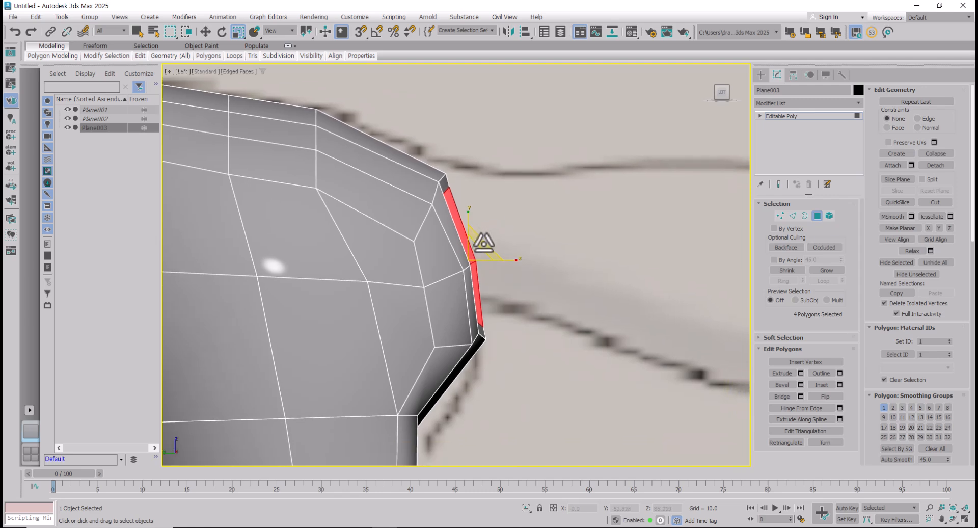
scroll(487, 237, "down", 3)
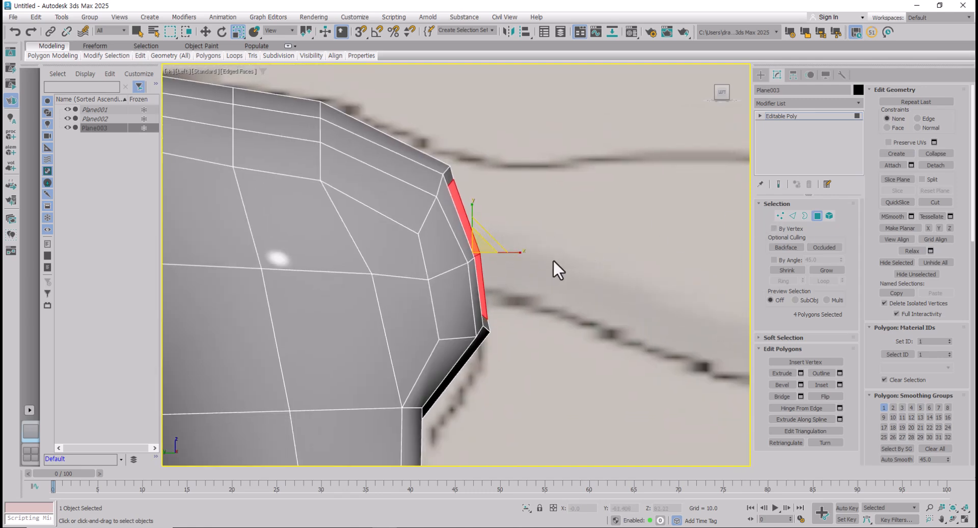
key("w")
left_click_drag(509, 255, 518, 254)
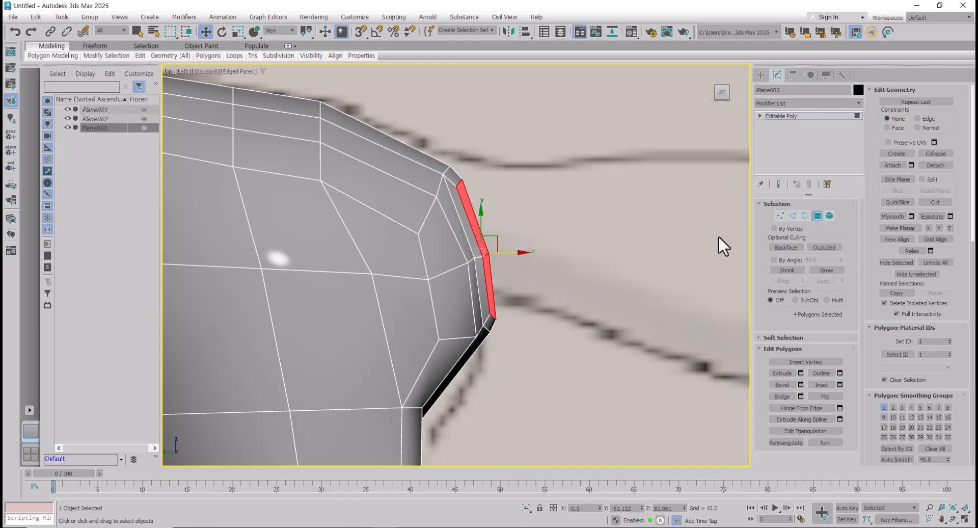
Step: Turn on see-through display and shift the upper and lower vertex rows of the tail base to fit the reference outline
left_click(779, 216)
left_click_drag(467, 202, 464, 199)
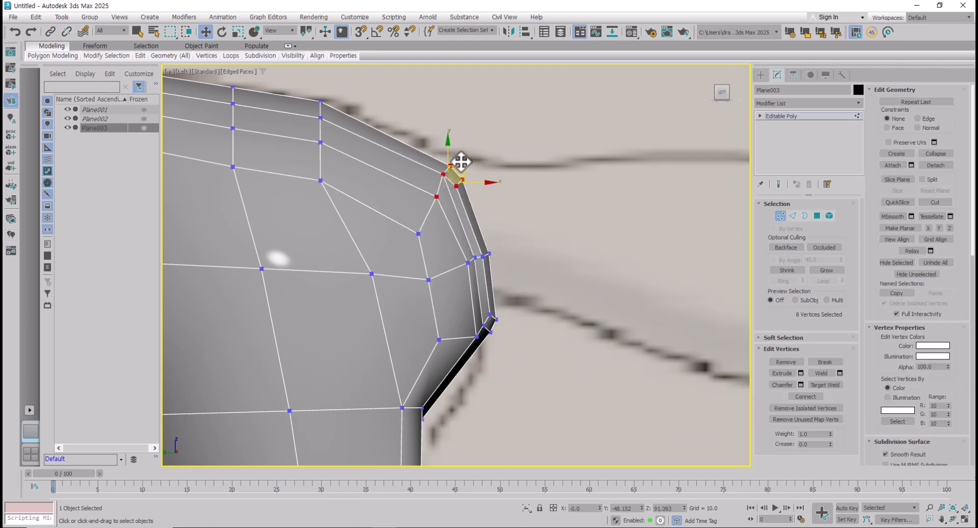
left_click_drag(460, 160, 454, 149)
key("alt+x")
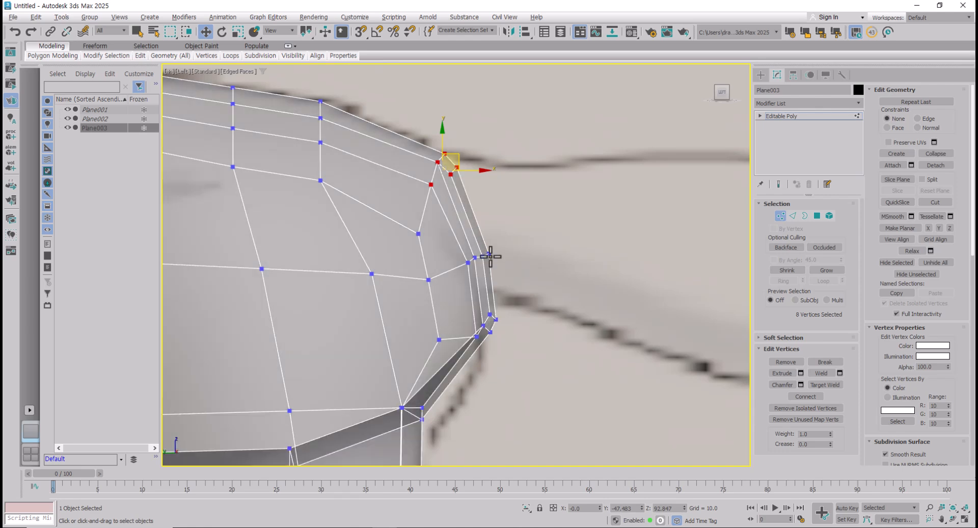
left_click(477, 336)
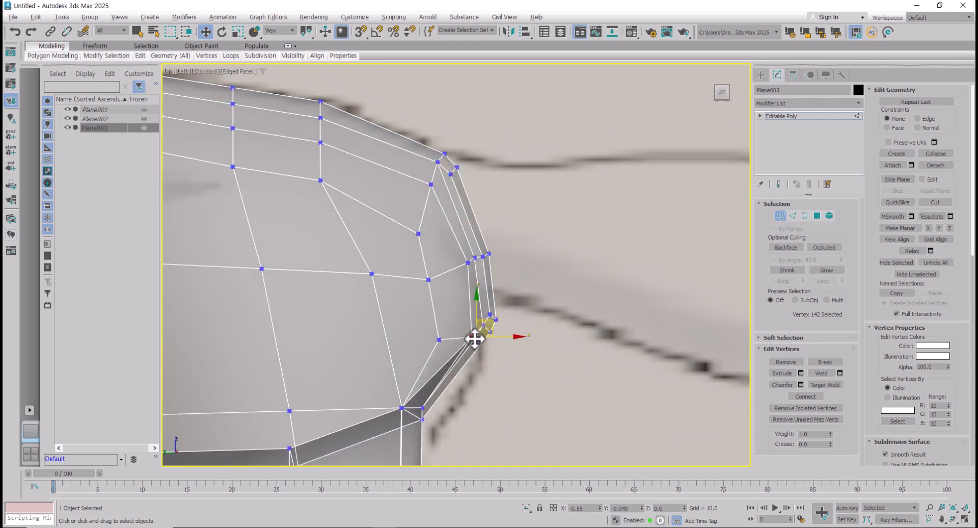
left_click_drag(498, 310, 469, 347)
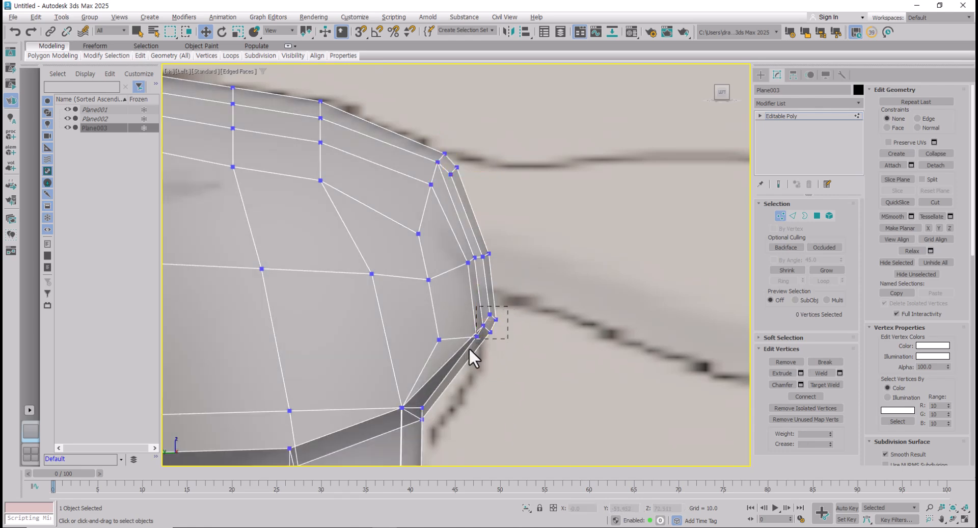
left_click_drag(504, 310, 500, 307)
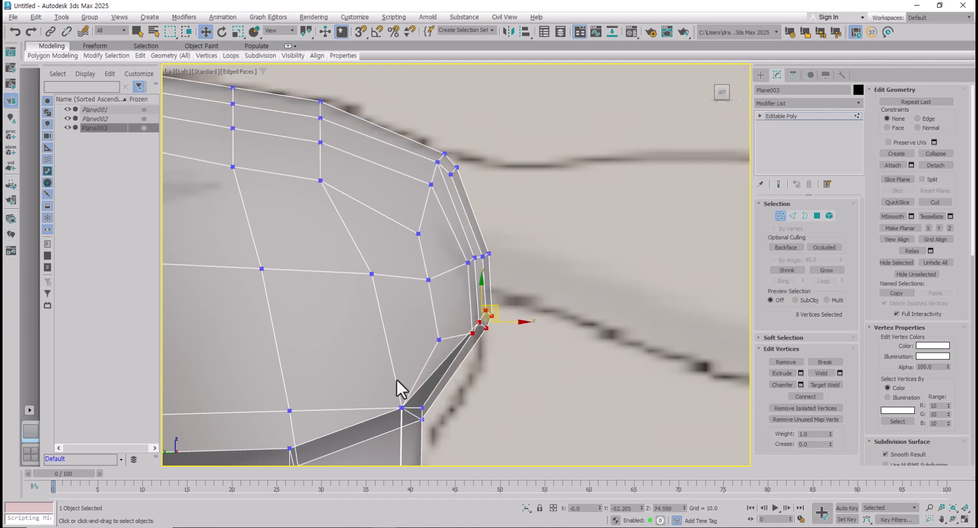
Step: Move the vertices below the tail base and along the side of the rump rearward to even out the edge spacing
left_click_drag(445, 441, 458, 414)
left_click(441, 338)
left_click_drag(447, 338, 453, 338)
left_click(428, 280)
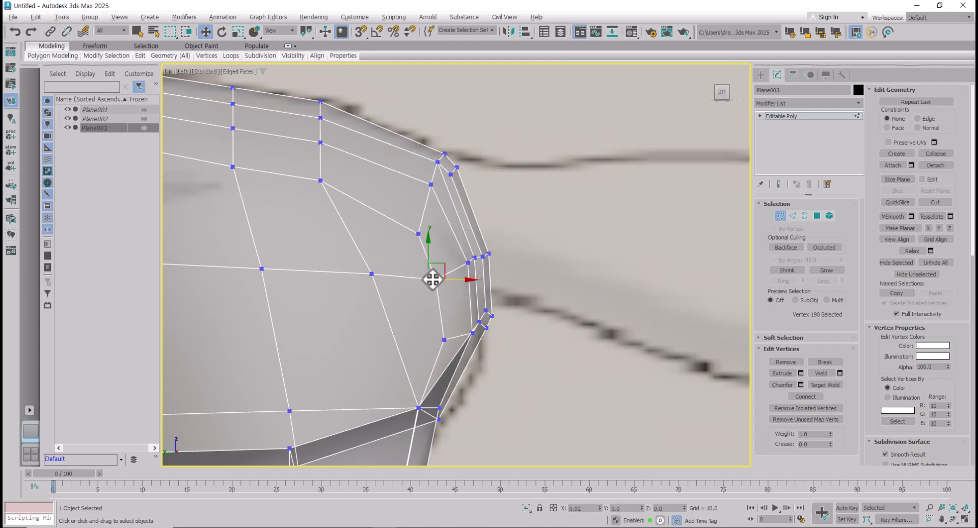
left_click_drag(432, 279, 440, 279)
left_click(418, 234)
left_click_drag(421, 234, 429, 234)
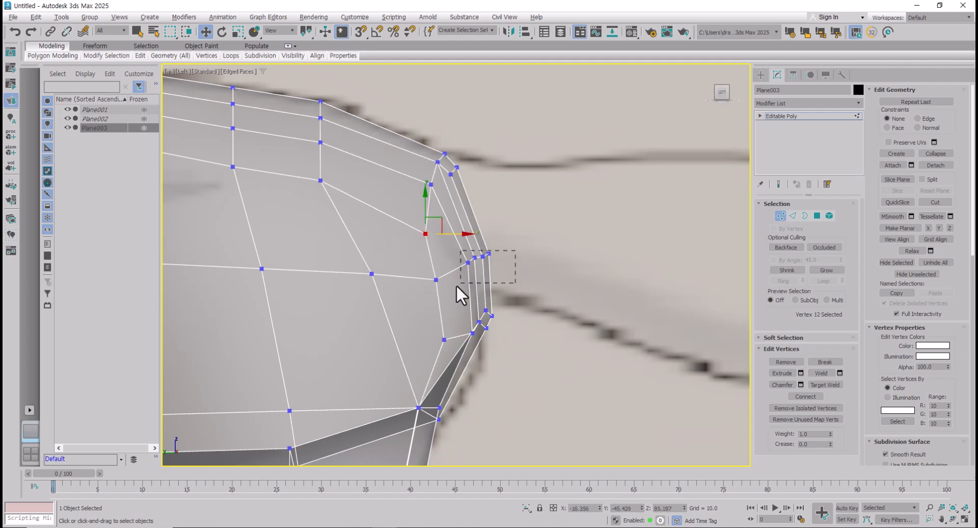
left_click_drag(456, 285, 461, 283)
key("ctrl+z")
left_click_drag(450, 305, 457, 352)
left_click(525, 289)
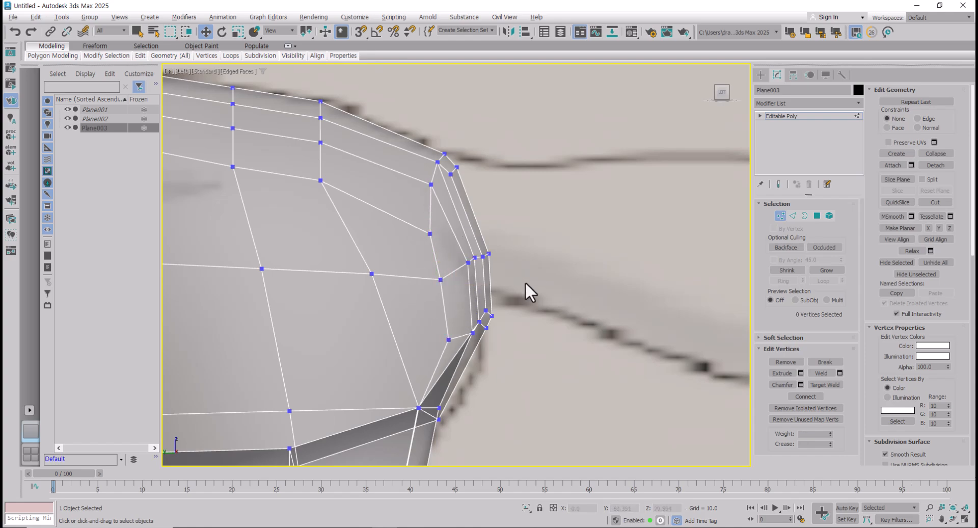
Step: Turn off see-through display and lower the two upper corner vertices of the inset tail base to round its outline
scroll(509, 305, "down", 5)
middle_click_drag(506, 323, 475, 311, "alt")
middle_click_drag(475, 311, 519, 288)
scroll(418, 263, "up", 2)
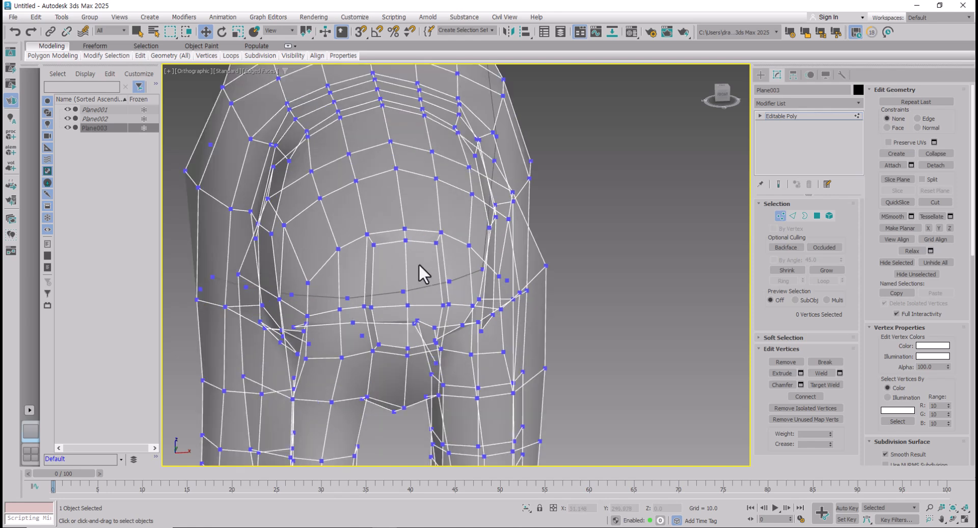
scroll(377, 250, "up", 3)
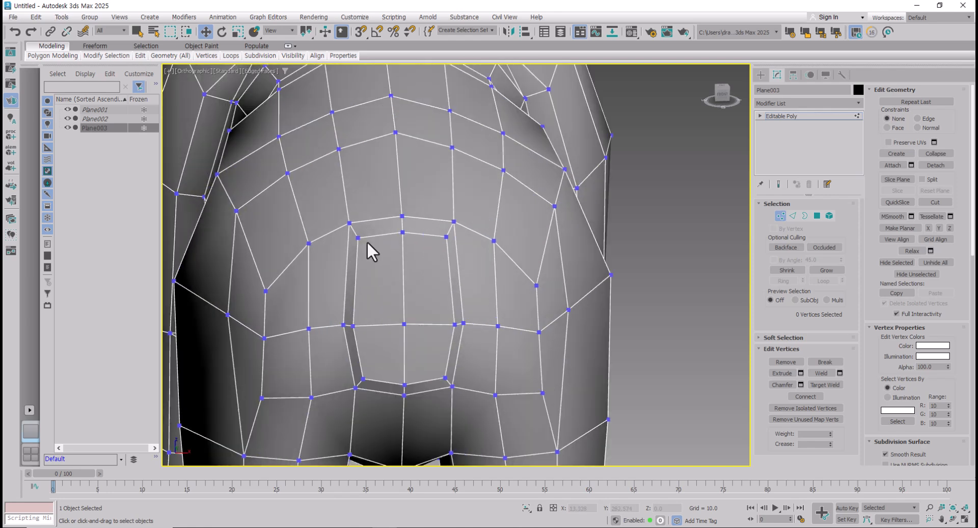
left_click(359, 238)
left_click(446, 236, "ctrl")
middle_click_drag(439, 252, 423, 237, "alt")
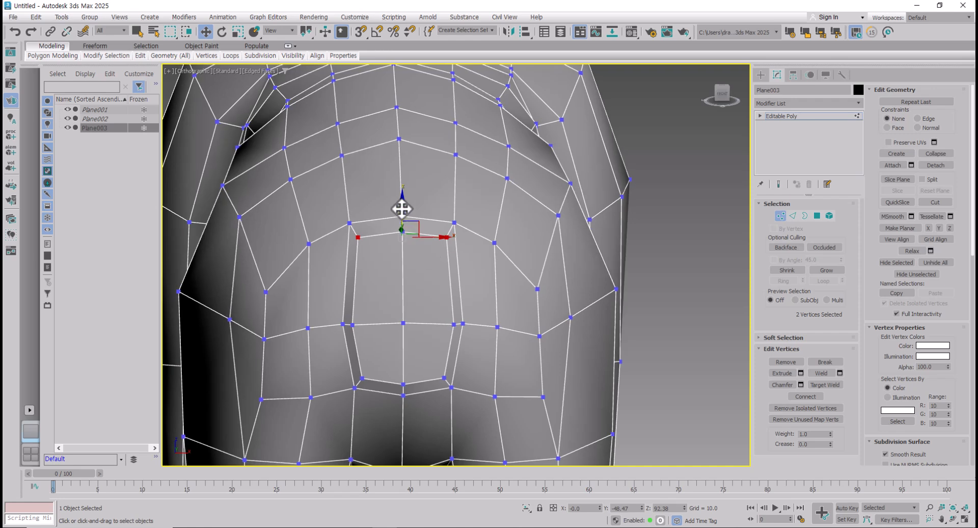
left_click_drag(406, 209, 407, 218)
key("r")
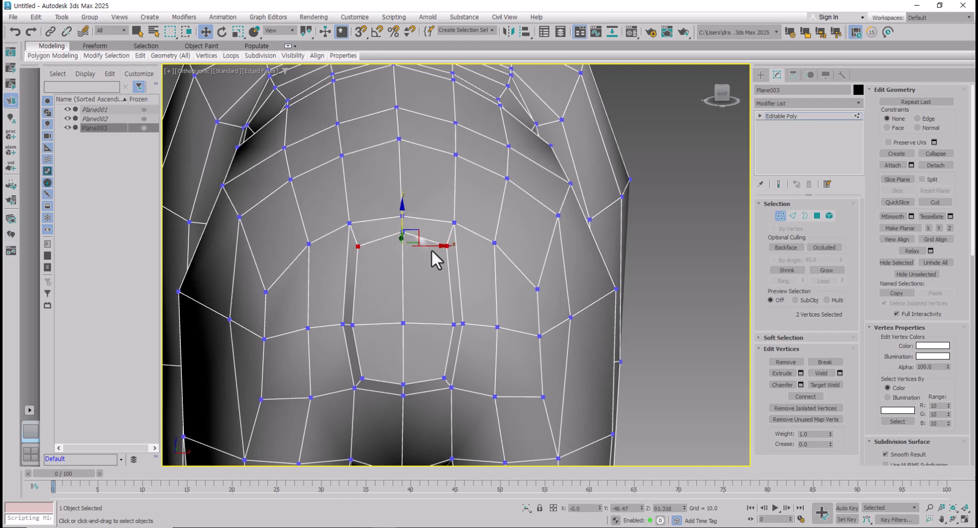
left_click_drag(363, 246, 362, 247)
Step: Select the five vertices of the tail base's middle row and move them up slightly
left_click(352, 325)
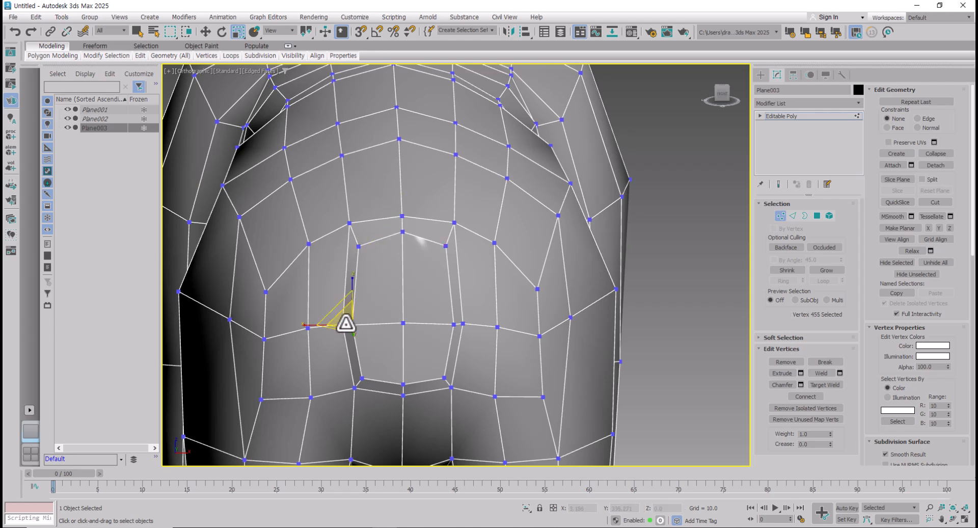
left_click(343, 324, "ctrl")
left_click(404, 324, "ctrl")
left_click(454, 323, "ctrl")
left_click(462, 323, "ctrl")
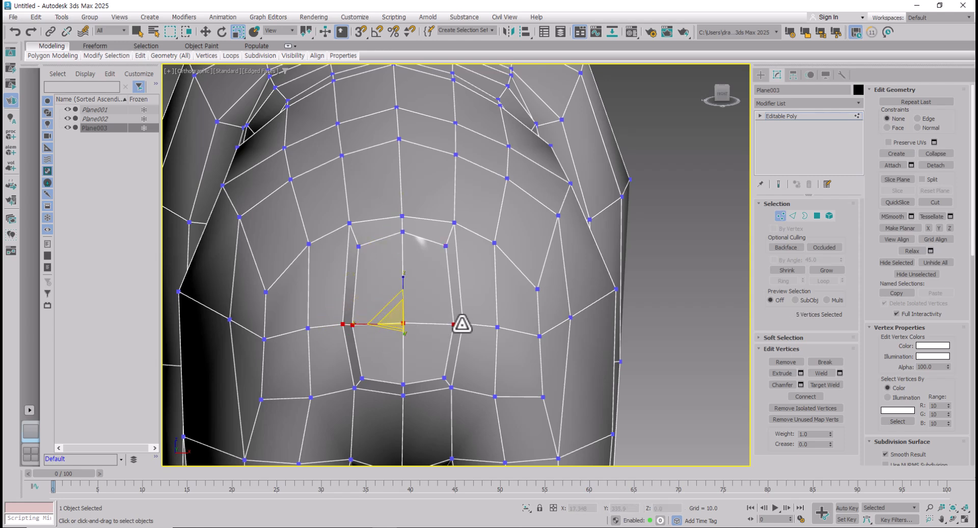
key("w")
left_click_drag(401, 295, 403, 287)
Step: Extrude the four tail-base polygons straight back to the tip of the reference tail in the Left view
left_click(817, 215)
middle_click_drag(458, 301, 560, 301, "alt")
middle_click_drag(498, 312, 489, 293)
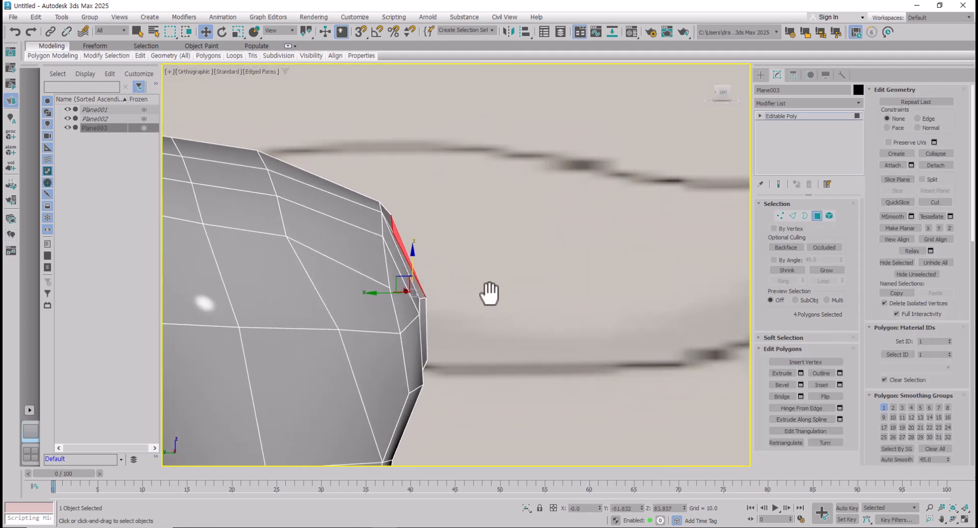
key("l")
scroll(542, 130, "up", 5)
middle_click_drag(533, 164, 323, 287)
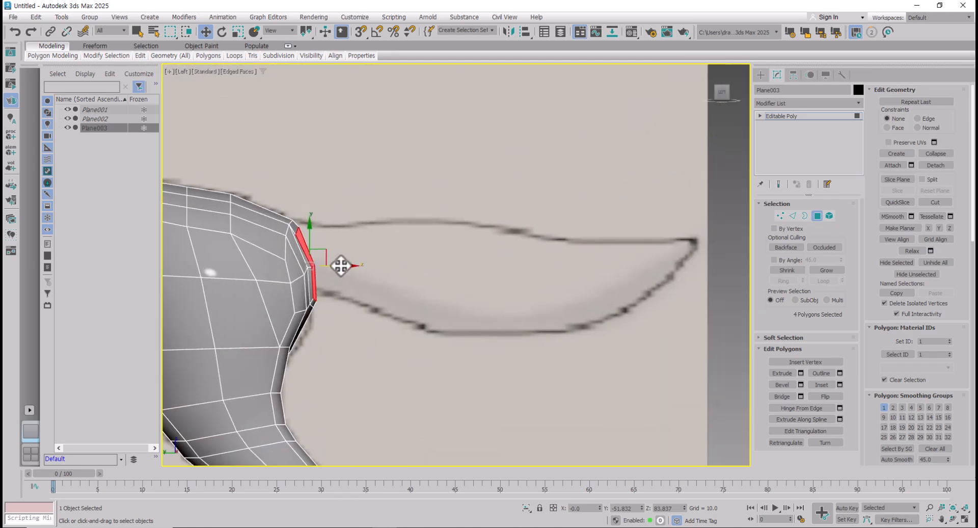
left_click_drag(340, 265, 732, 229)
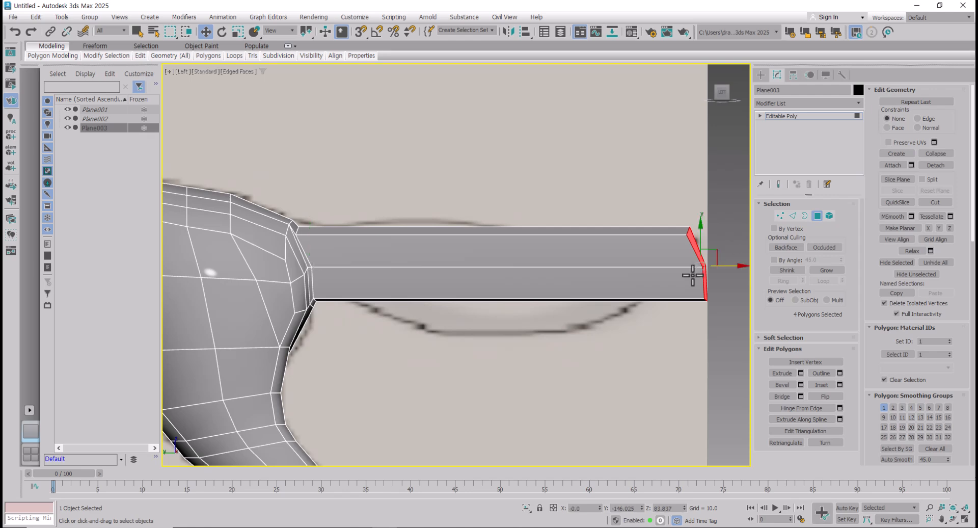
Step: Flatten the end polygons of the extruded tail with Make Planar X and turn on see-through display
middle_click_drag(692, 275, 568, 271)
key("r")
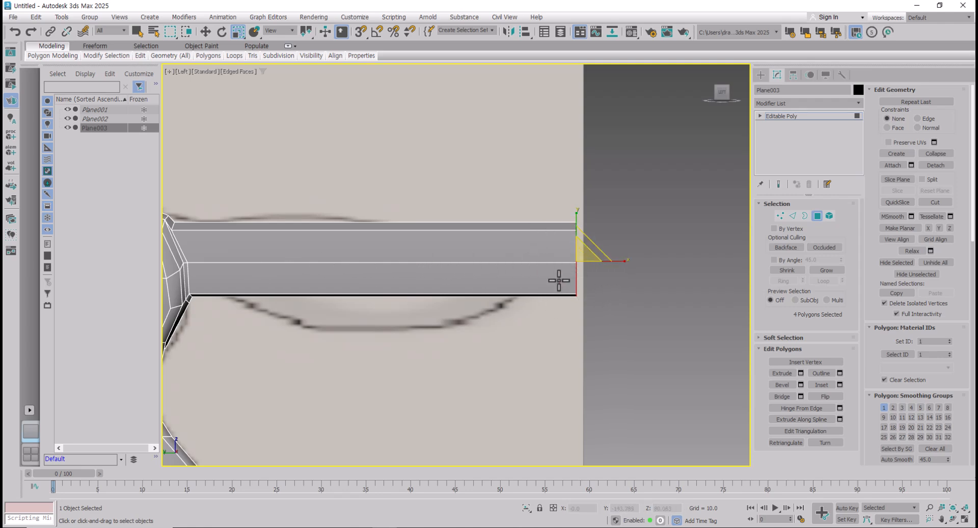
left_click_drag(558, 286, 591, 291)
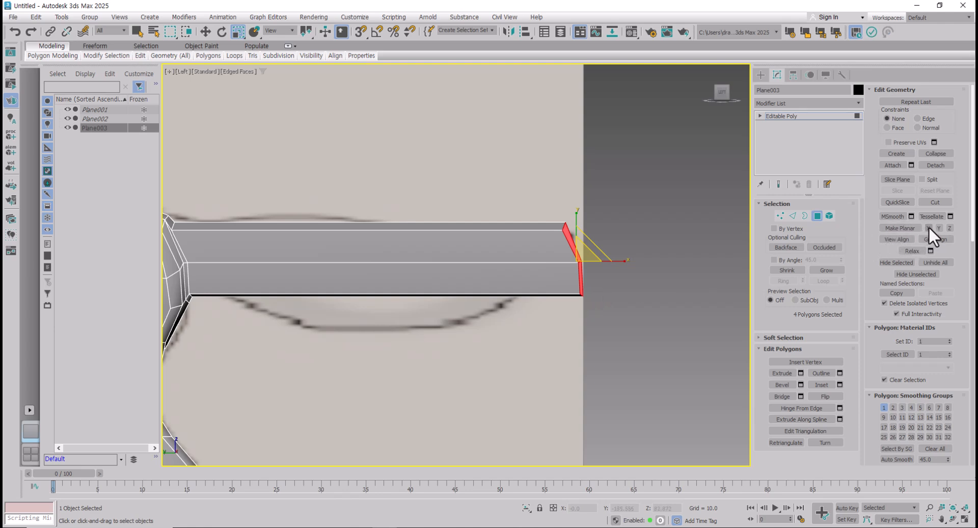
left_click(928, 227)
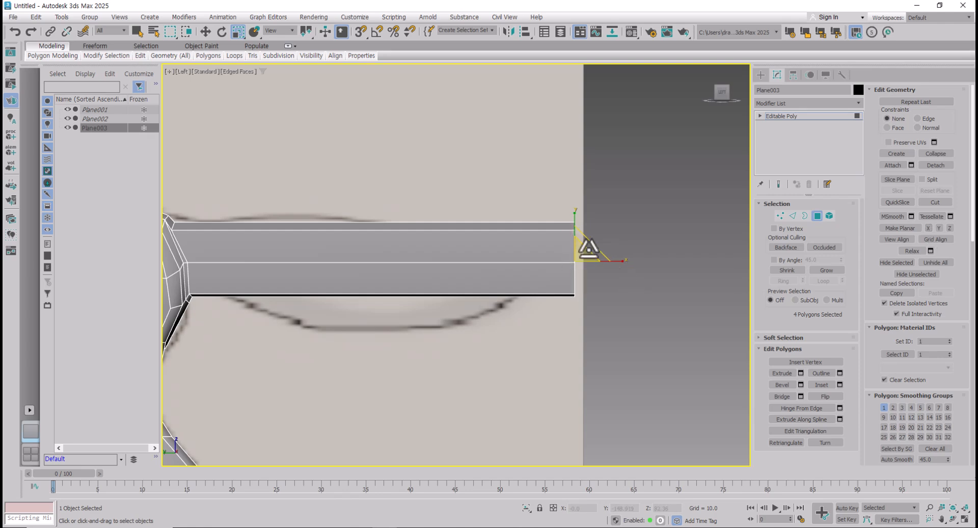
middle_click_drag(535, 307, 568, 312)
key("alt+x")
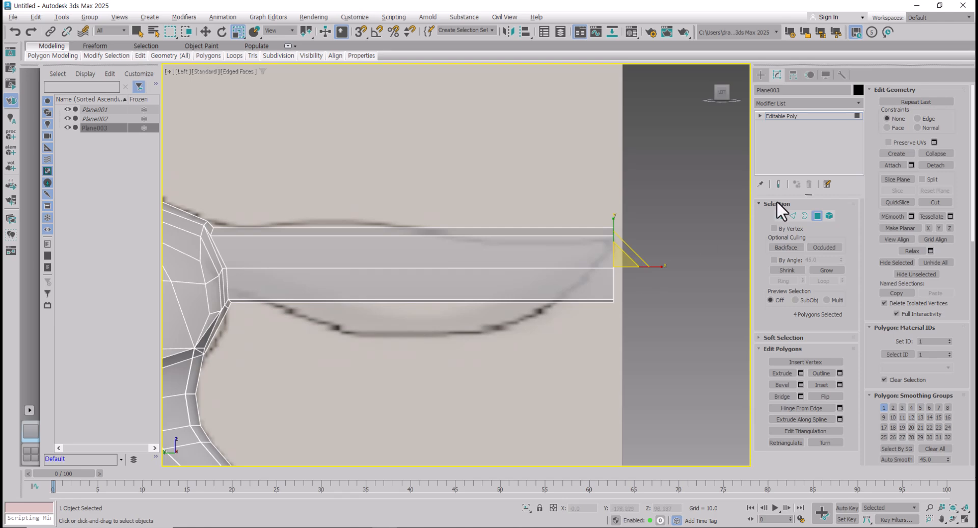
Step: Squash the nine end vertices of the tail vertically into a narrow tip and raise them to the reference tail's point
left_click(780, 215)
left_click_drag(575, 193, 648, 363)
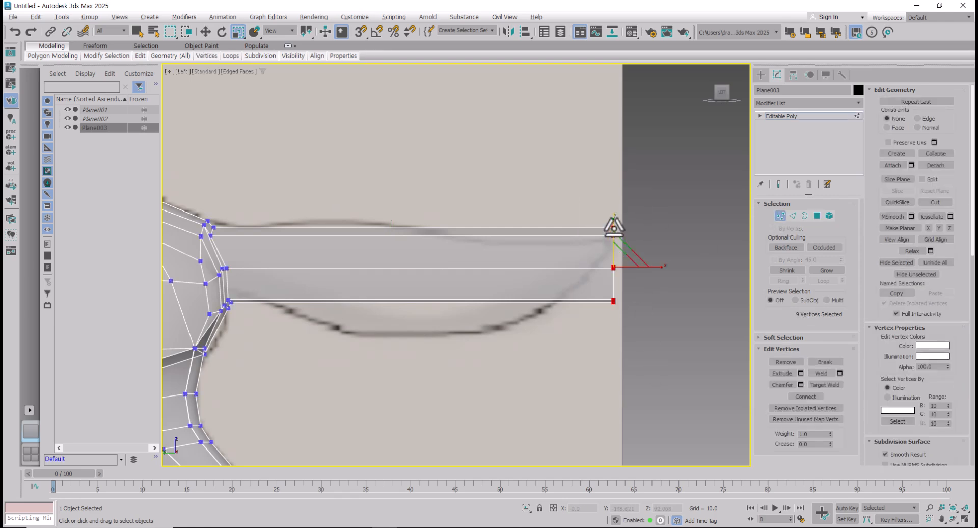
left_click_drag(613, 226, 613, 322)
key("w")
mouse_move(613, 240)
left_mouse_down()
mouse_move(611, 220)
mouse_move(613, 232)
left_mouse_up()
key("r")
key("w")
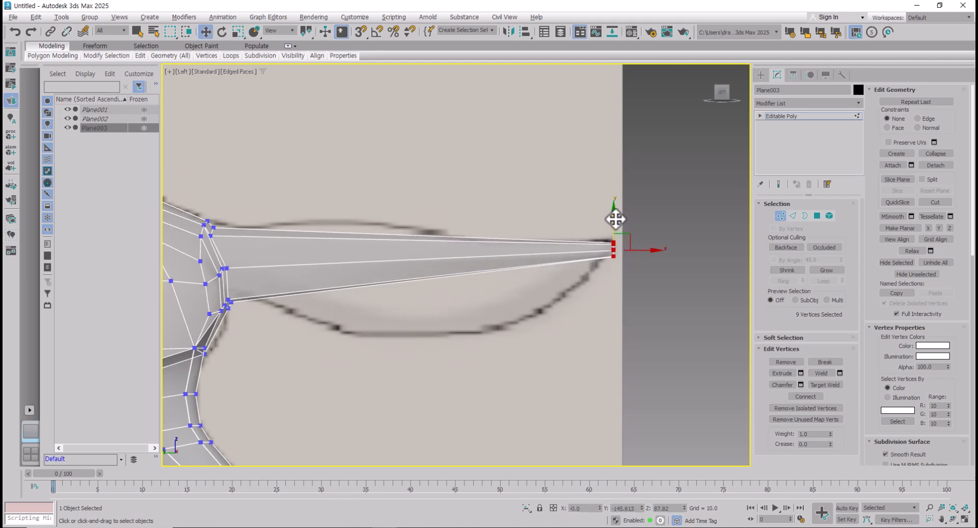
Step: Select the eight lengthwise edges of the tail and connect them with 5 segments
left_click(792, 216)
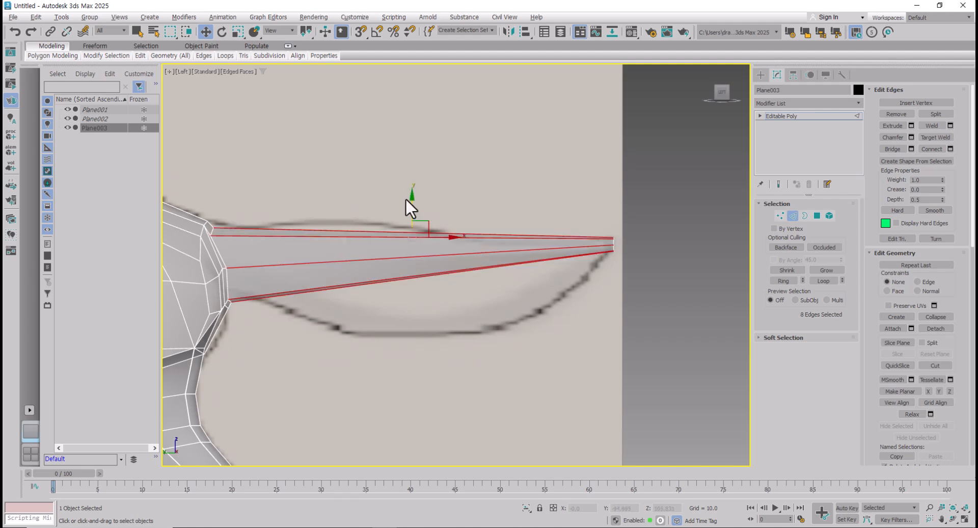
middle_click_drag(436, 303, 501, 296)
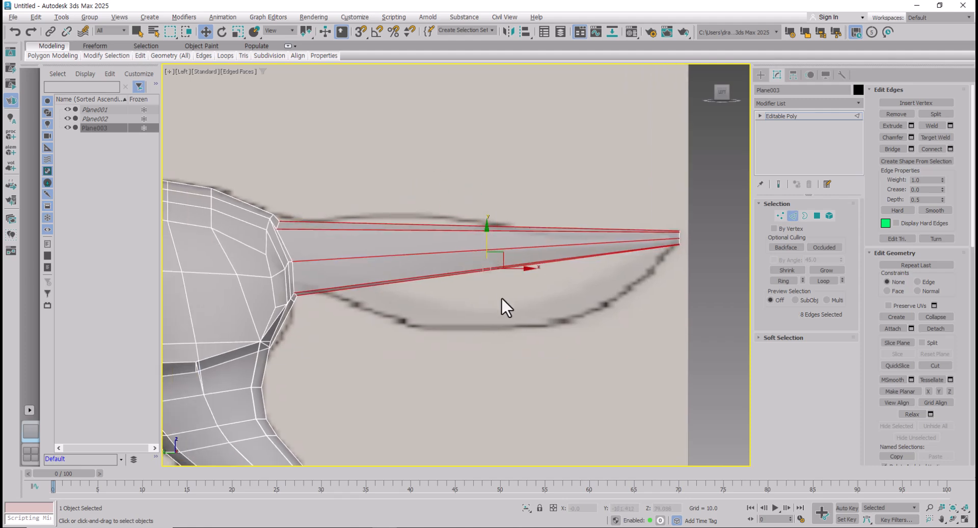
left_click(950, 149)
left_click_drag(569, 251, 537, 104)
left_click(535, 124)
left_click(535, 125)
left_click(535, 124)
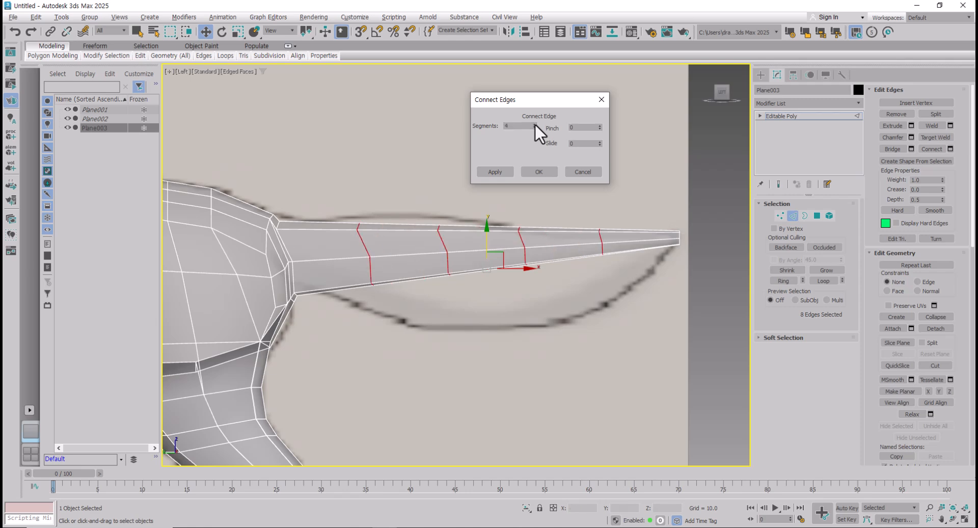
left_click(535, 124)
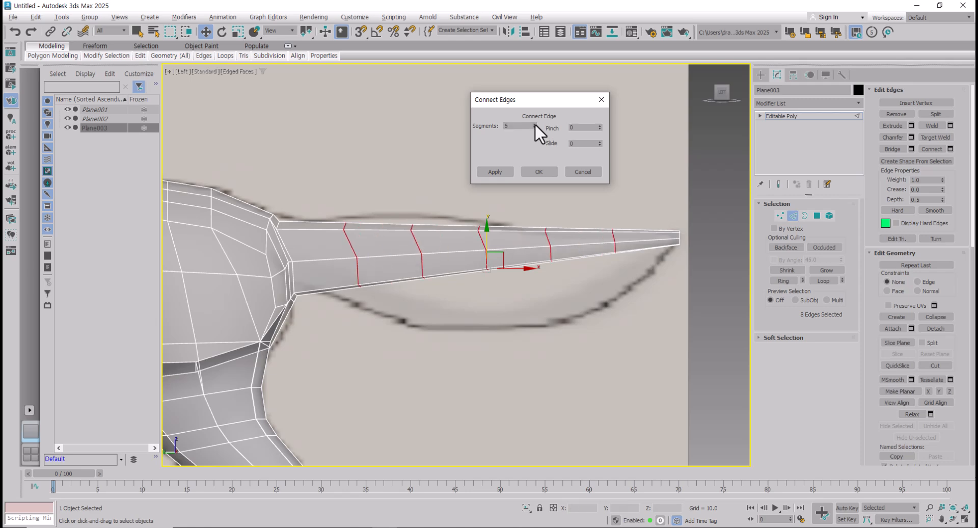
left_click(535, 172)
Step: Flatten the two new tail edge loops nearest the body with Make Planar X
left_click_drag(376, 302, 376, 301)
scroll(356, 244, "up", 2)
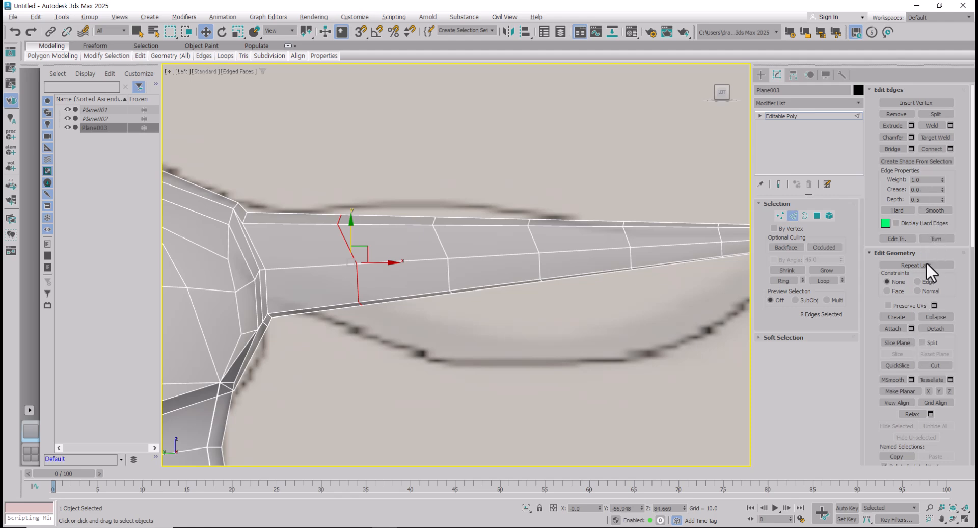
scroll(932, 365, "down", 1)
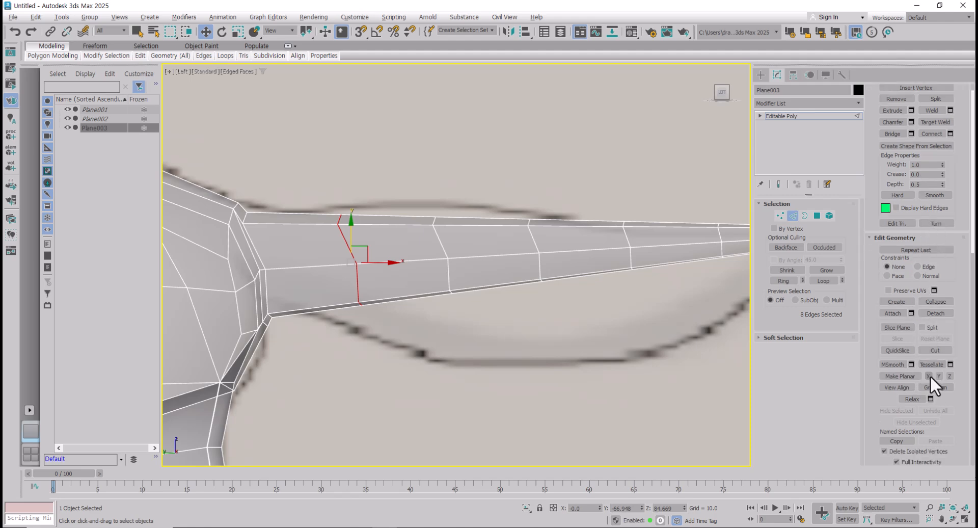
left_click(928, 376)
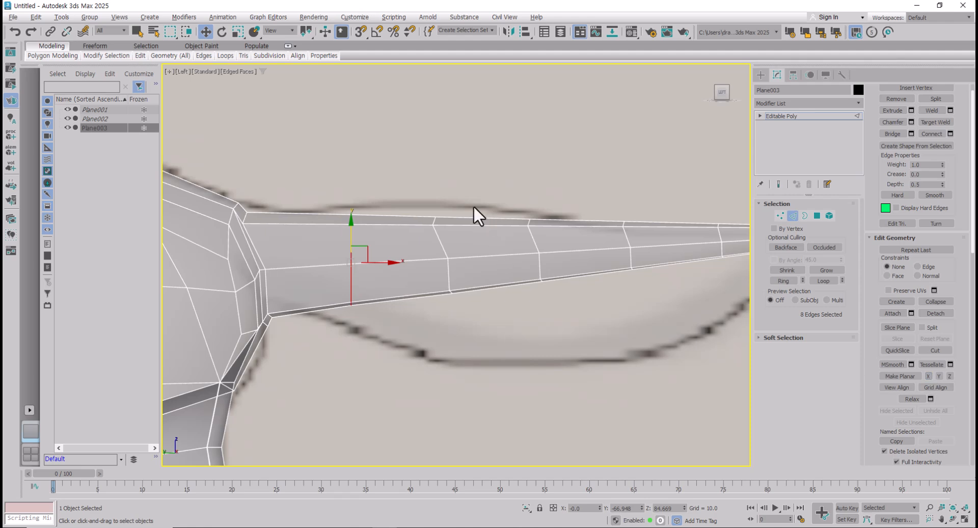
left_click_drag(462, 318, 465, 322)
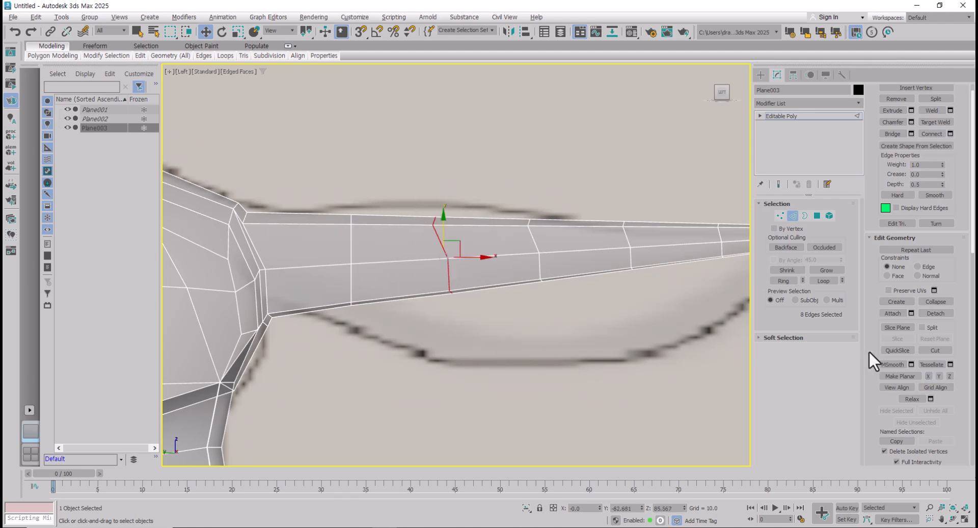
left_click(928, 376)
Step: Straighten the remaining three tail edge loops toward the tip by scaling each one flat along the tail's length
left_click_drag(518, 208, 580, 351)
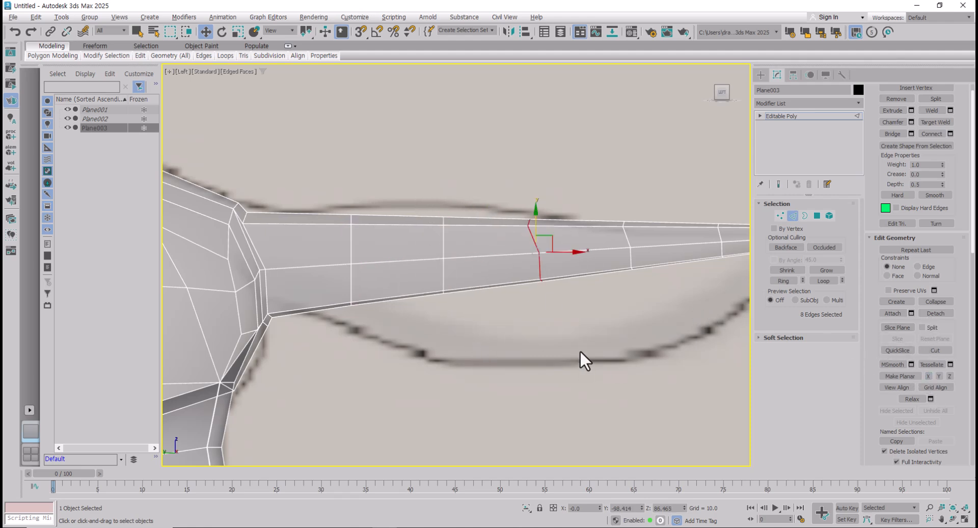
middle_click_drag(531, 287, 509, 295)
key("r")
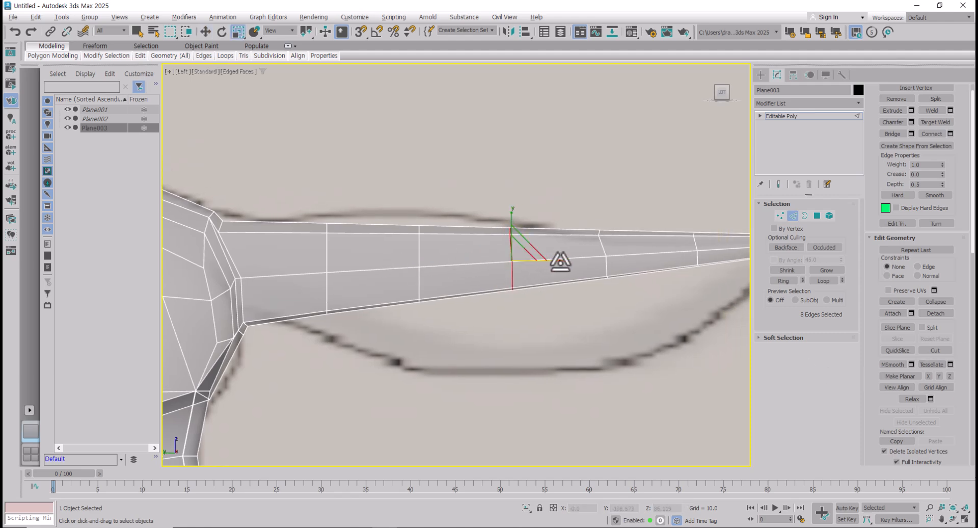
left_click_drag(560, 221, 655, 332)
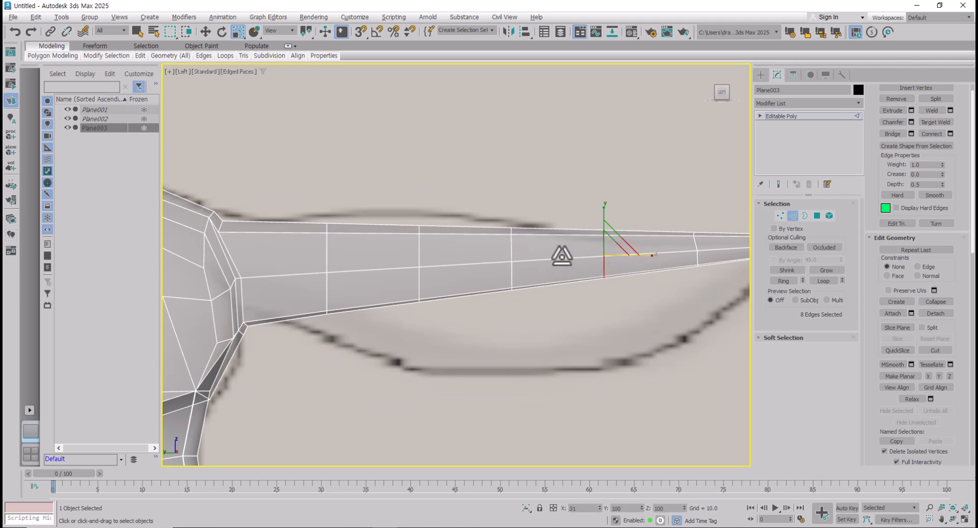
middle_click_drag(563, 257, 454, 275)
left_click_drag(546, 303, 545, 299)
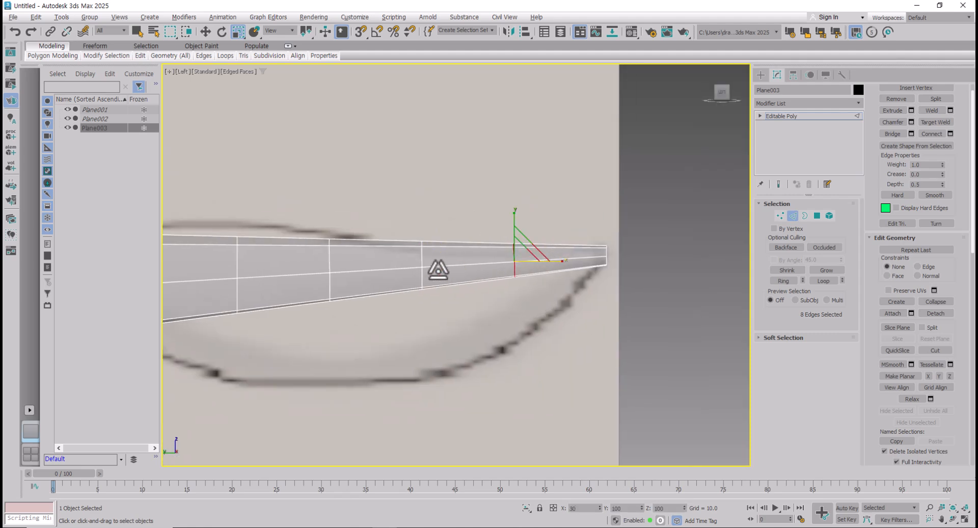
middle_click_drag(461, 297, 602, 291)
Step: Lower the second to fifth tail edge loops one by one so the tail sags along the reference curve
left_click_drag(356, 214, 426, 340)
key("w")
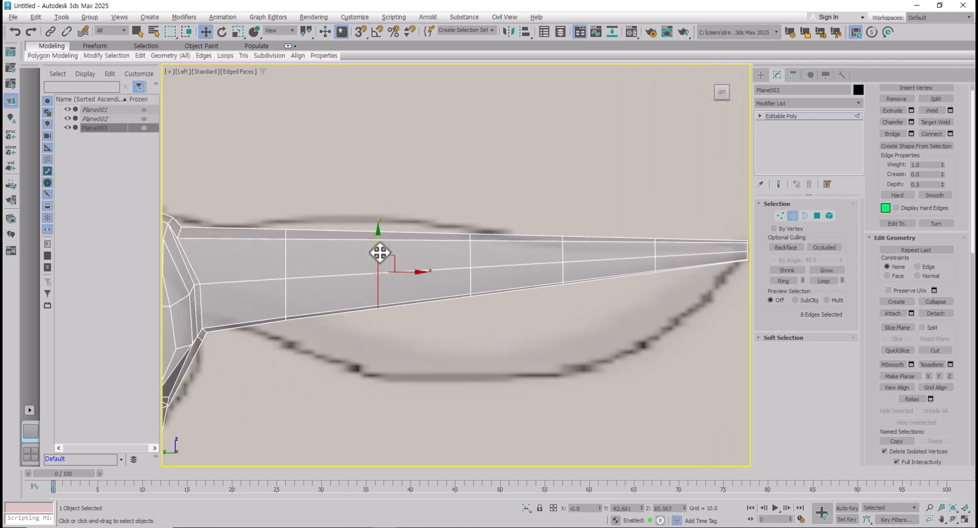
left_click_drag(358, 192, 430, 373)
left_click_drag(379, 245, 379, 276)
left_click_drag(447, 228, 502, 337)
left_click_drag(472, 233, 472, 270)
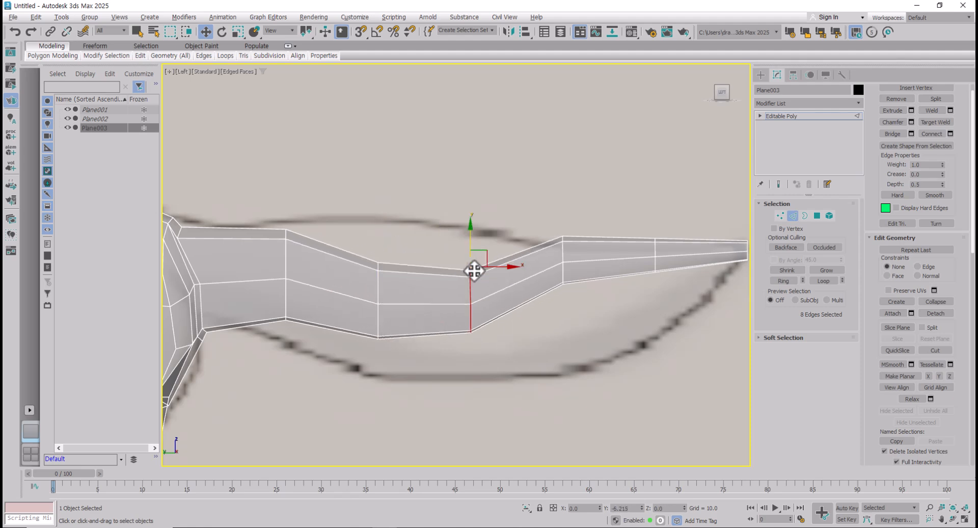
left_click_drag(545, 219, 588, 298)
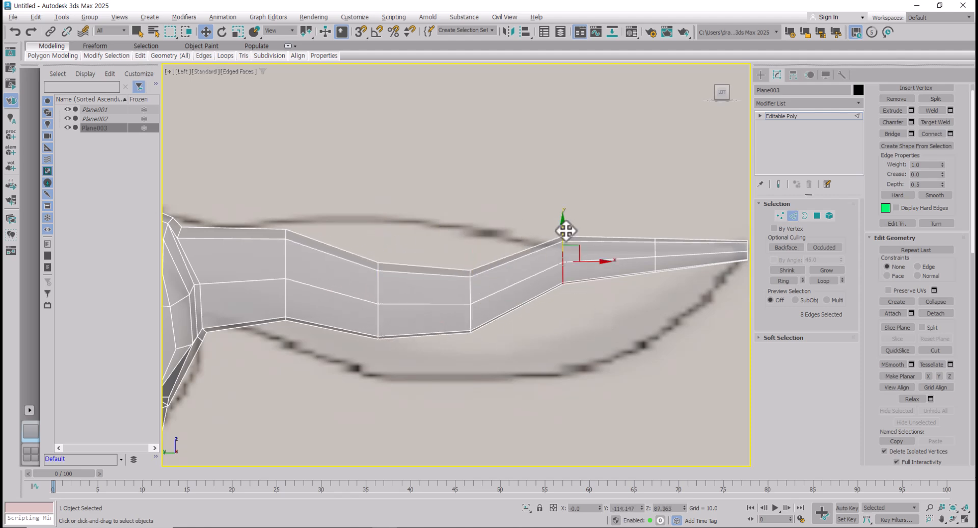
left_click_drag(566, 231, 572, 277)
left_click_drag(644, 235, 661, 258)
middle_click_drag(661, 258, 631, 301)
Step: Scale the first and second tail edge loops vertically to match the thickness of the reference outline
left_click_drag(306, 212, 366, 282)
left_click_drag(334, 239, 475, 364)
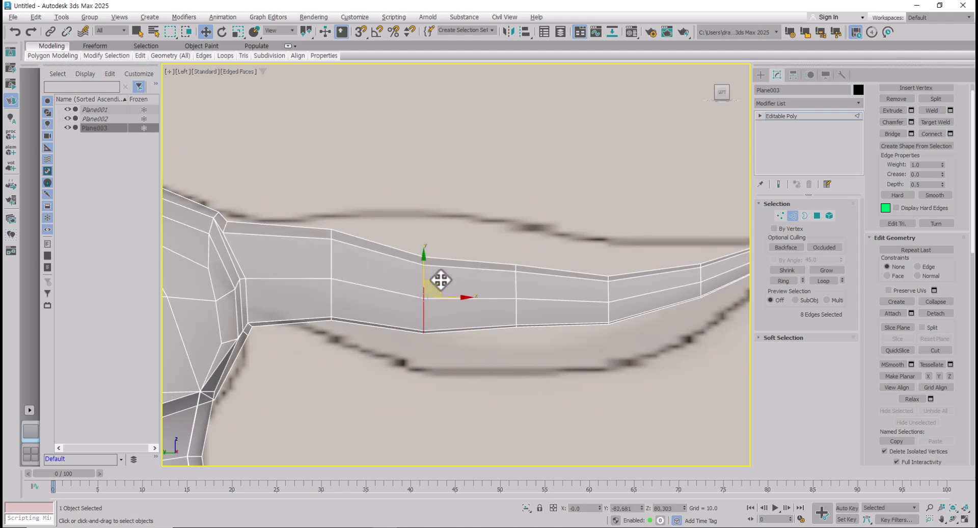
key("r")
left_click_drag(423, 253, 422, 214)
left_click_drag(312, 203, 333, 238)
key("w")
Step: Scale the third tail edge loop vertically and lower it slightly to fit the reference outline
left_click_drag(498, 233, 564, 410)
key("r")
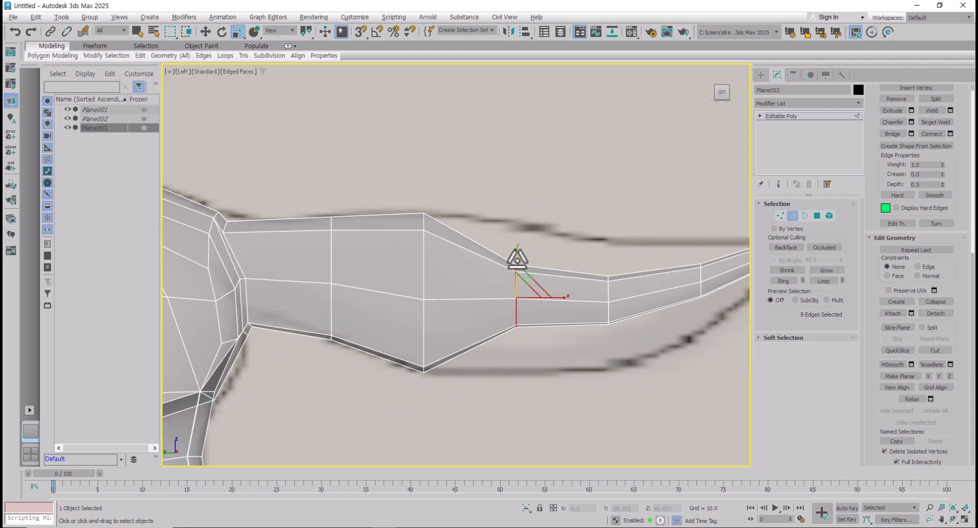
left_click_drag(517, 259, 530, 205)
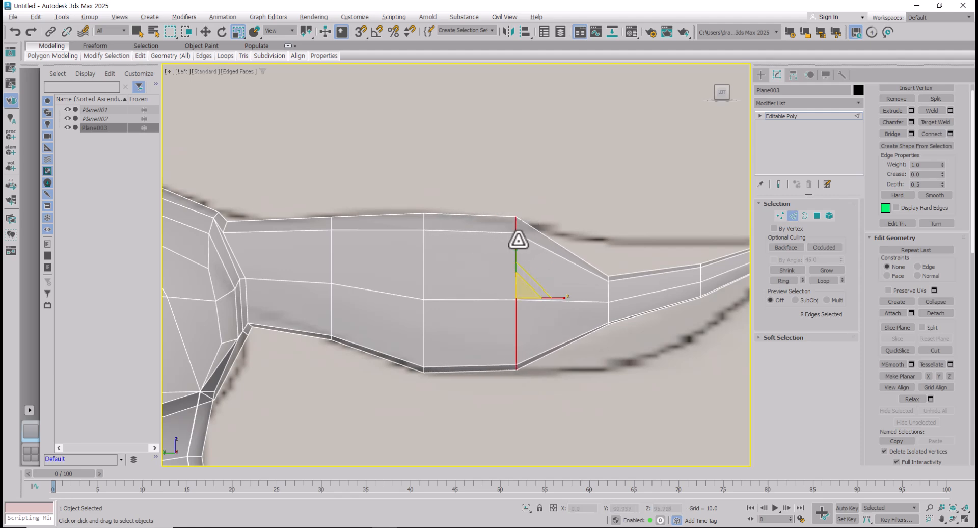
key("w")
left_click_drag(515, 259, 516, 266)
Step: Enlarge the fourth tail edge loop vertically and move it down to fit the reference outline
left_click_drag(579, 246, 636, 346)
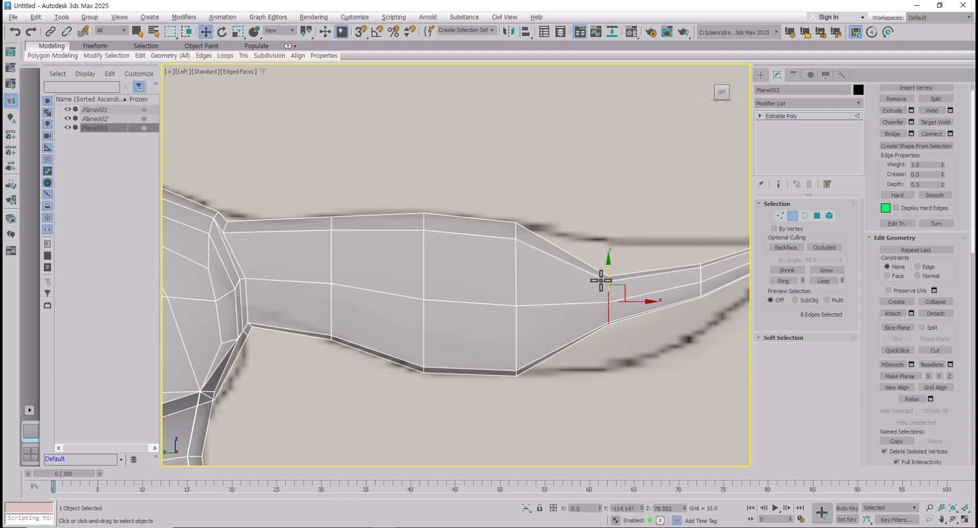
key("r")
left_click_drag(611, 262, 618, 192)
key("w")
left_click_drag(611, 244, 611, 272)
key("r")
Step: Scale and reposition the fifth tail edge loop near the tip to match the reference outline
middle_click_drag(611, 273, 473, 298)
left_click_drag(539, 264, 591, 360)
left_click_drag(563, 265, 565, 216)
key("w")
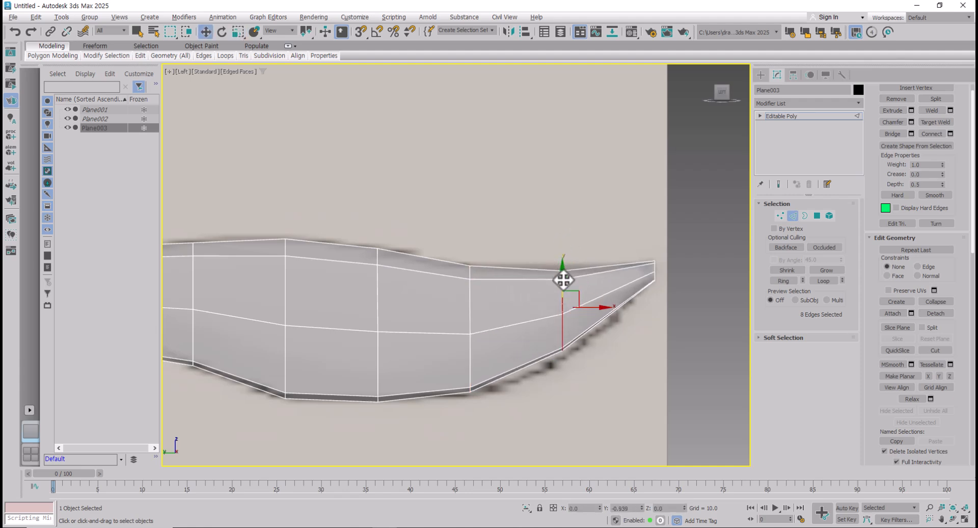
key("r")
left_click_drag(562, 270, 564, 272)
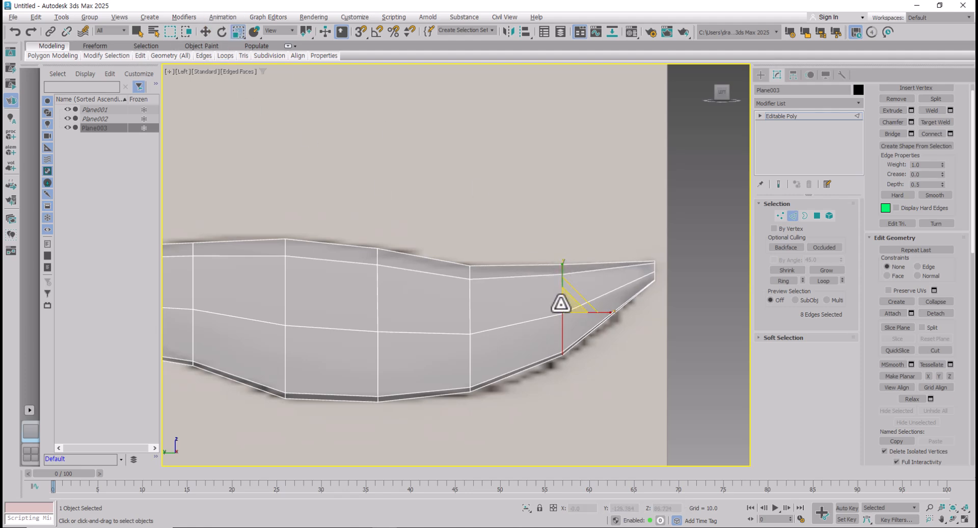
middle_click_drag(567, 375, 606, 372)
scroll(521, 337, "down", 2)
scroll(521, 337, "down", 1)
scroll(518, 310, "up", 1)
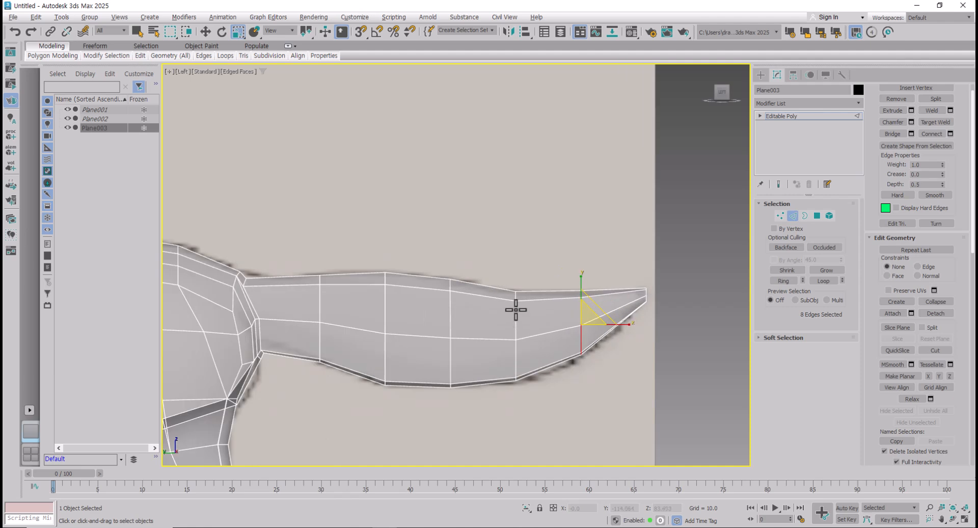
Step: Fine-tune the upper and lower vertices of the tail's outer loops vertically so they follow the reference outline
key("1")
left_click_drag(524, 297, 524, 299)
key("w")
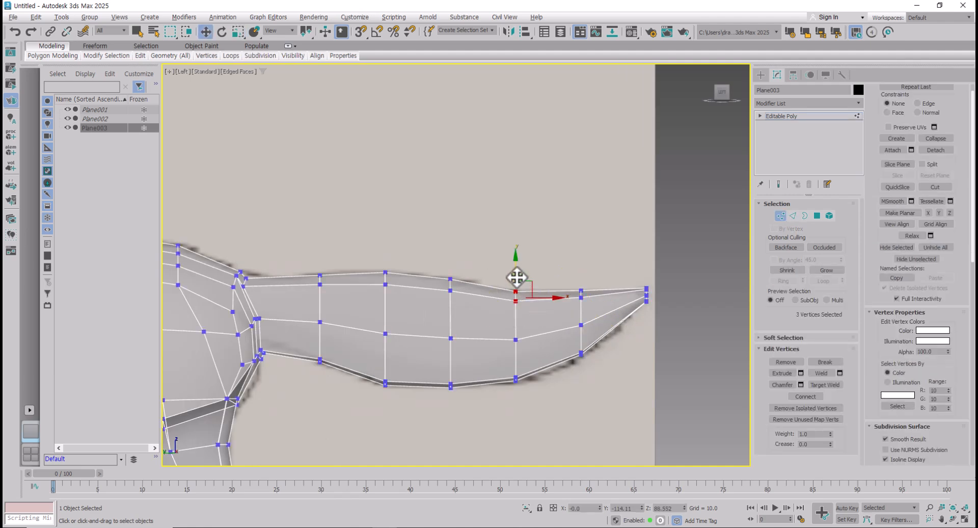
left_click(581, 292)
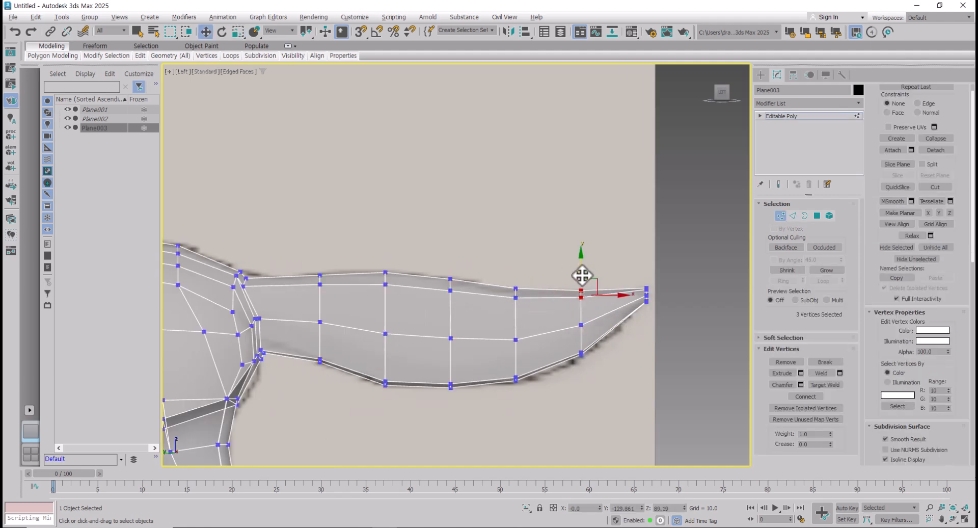
left_click(581, 355)
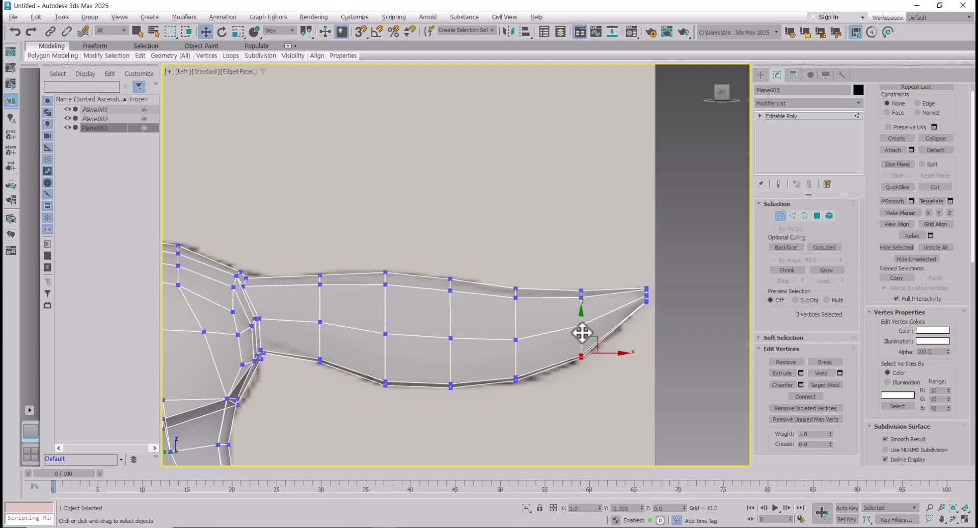
left_click(516, 380)
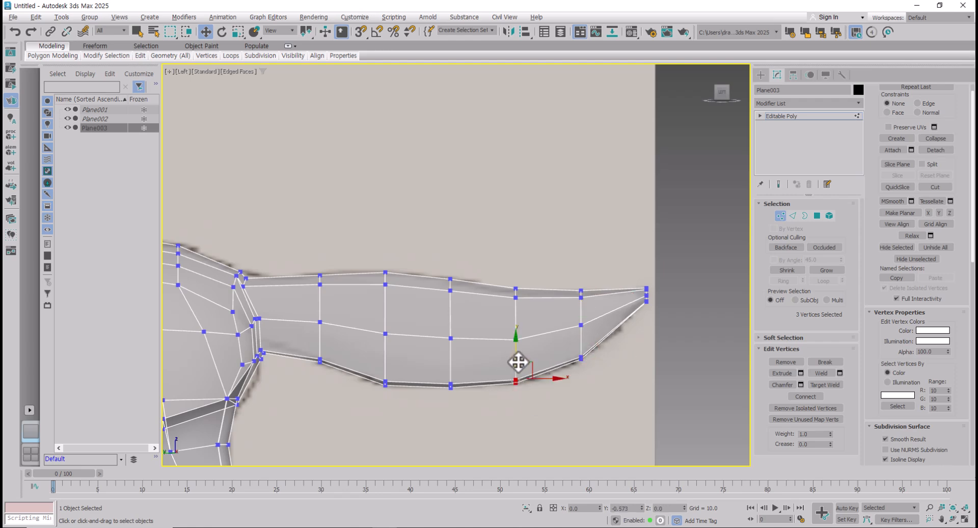
left_click_drag(326, 374, 331, 344)
Step: Raise the three bottom vertices where the tail joins the rump
scroll(290, 367, "up", 9)
scroll(354, 300, "down", 4)
left_click_drag(351, 294, 351, 276)
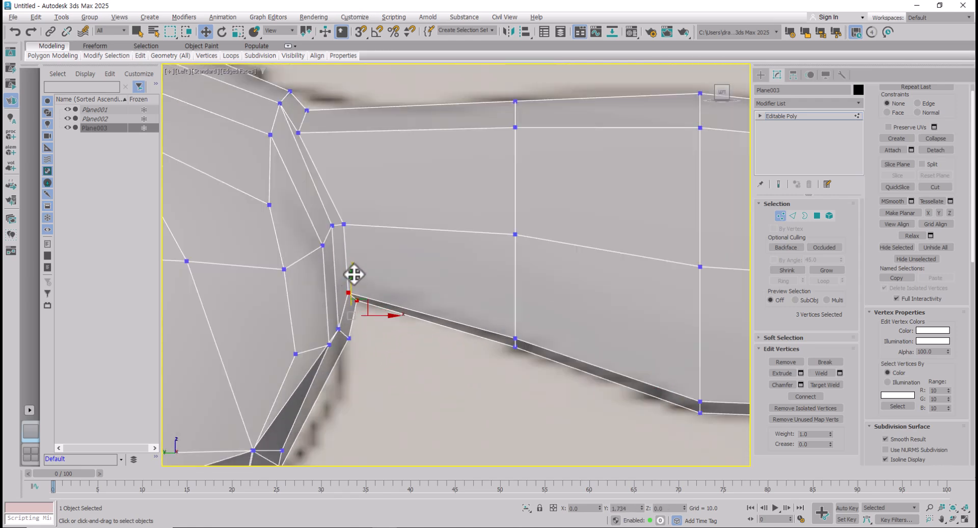
Step: Adjust the upper vertices at the joint between tail and rump to smooth the transition along the reference
middle_click_drag(304, 193, 391, 290)
left_click(386, 230)
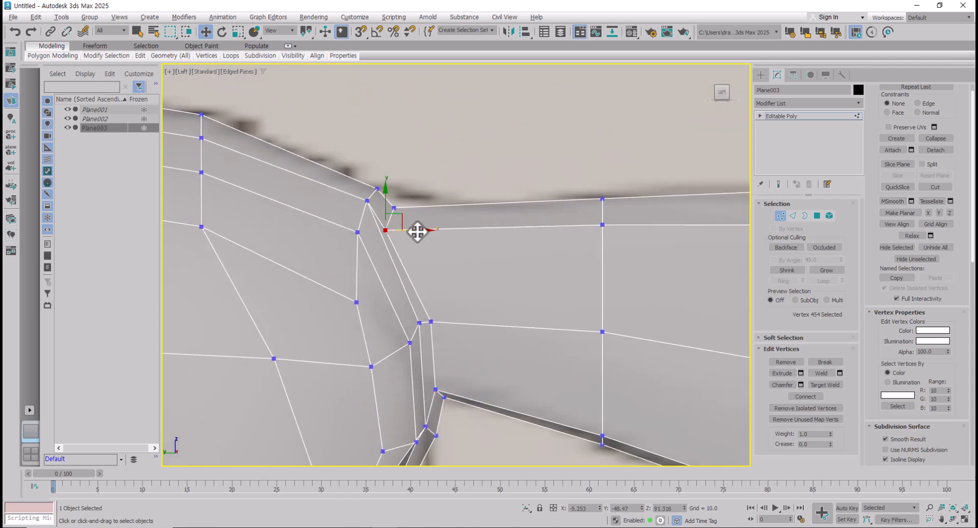
left_click_drag(415, 229, 426, 228)
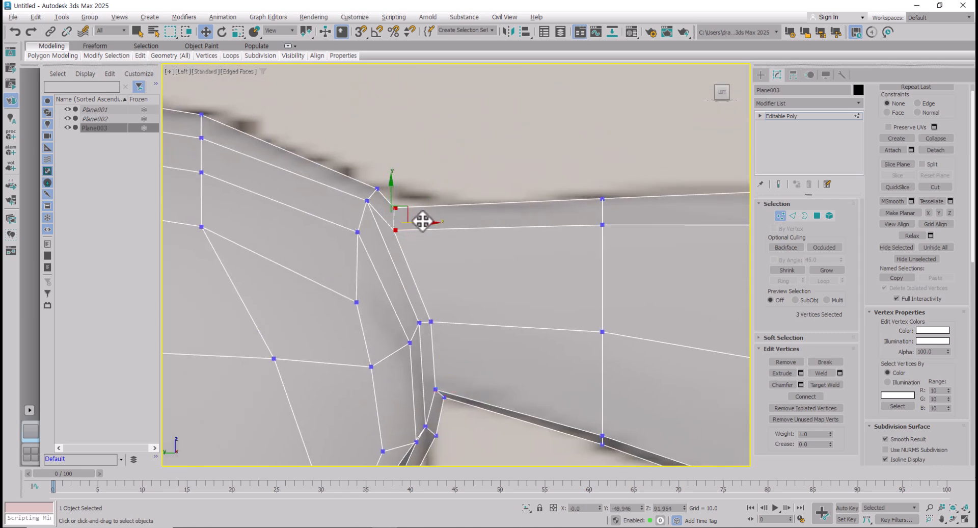
scroll(402, 288, "down", 3)
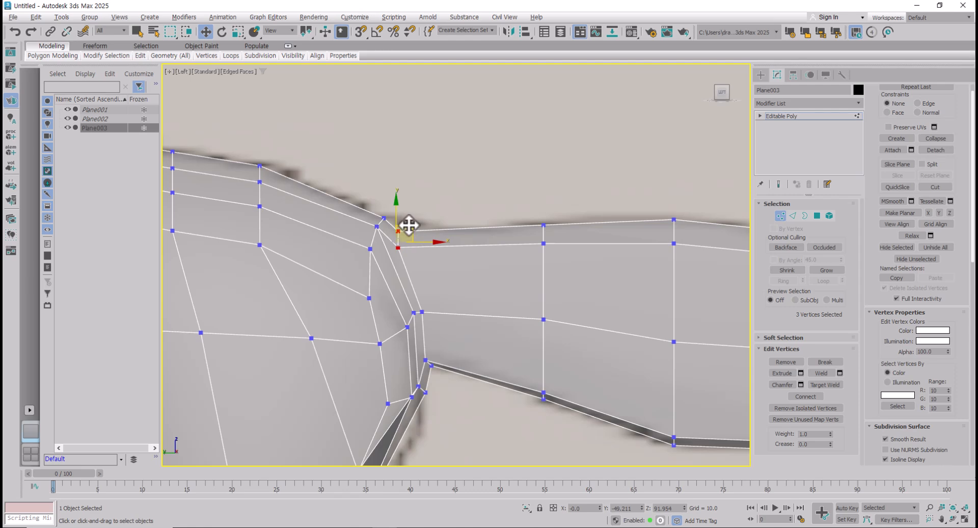
left_click_drag(409, 225, 391, 202)
left_click(414, 218)
left_click_drag(373, 246, 371, 246)
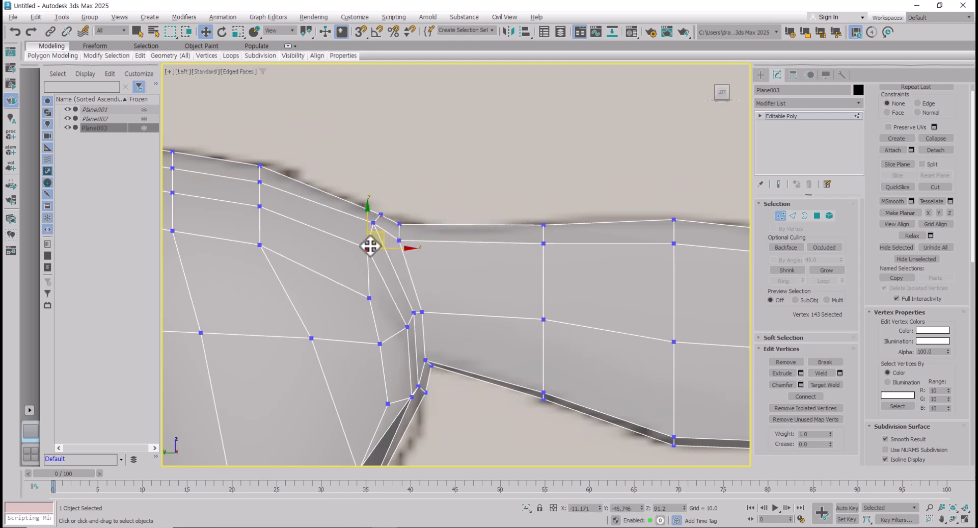
Step: In the top view, scale the end vertices of the tail inward along X to narrow the tip to a point
scroll(291, 225, "down", 2)
key("t")
scroll(490, 294, "down", 5)
middle_click_drag(490, 294, 450, 209)
scroll(490, 331, "down", 2)
scroll(490, 331, "up", 2)
scroll(468, 293, "up", 3)
middle_click_drag(450, 334, 441, 219)
scroll(441, 219, "down", 3)
left_click_drag(387, 343, 447, 368)
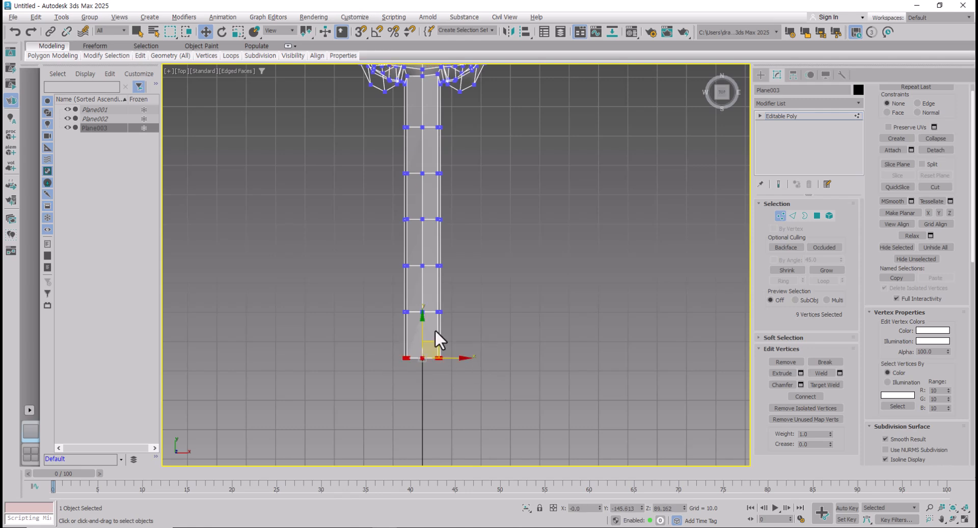
scroll(435, 328, "down", 4)
scroll(454, 244, "up", 2)
scroll(454, 246, "up", 2)
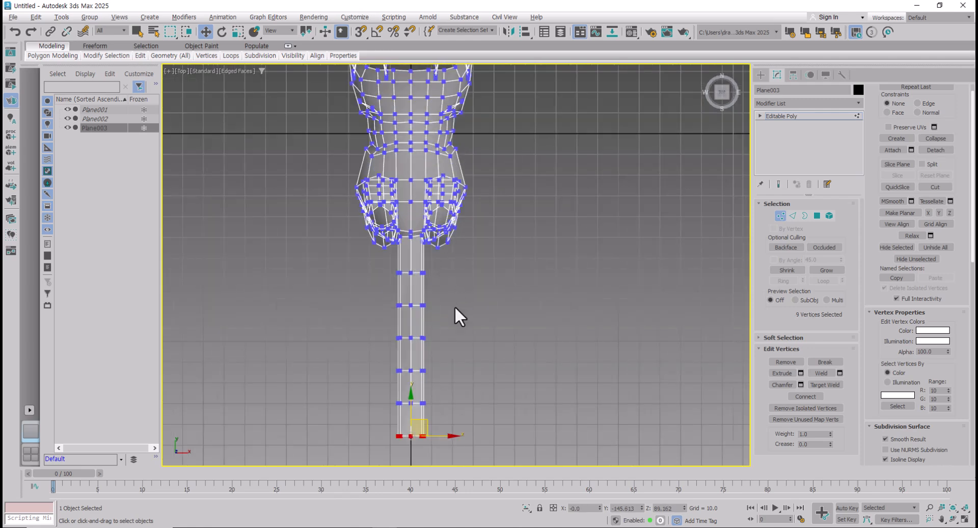
middle_click_drag(442, 430, 441, 345)
key("r")
left_click_drag(448, 351, 335, 354)
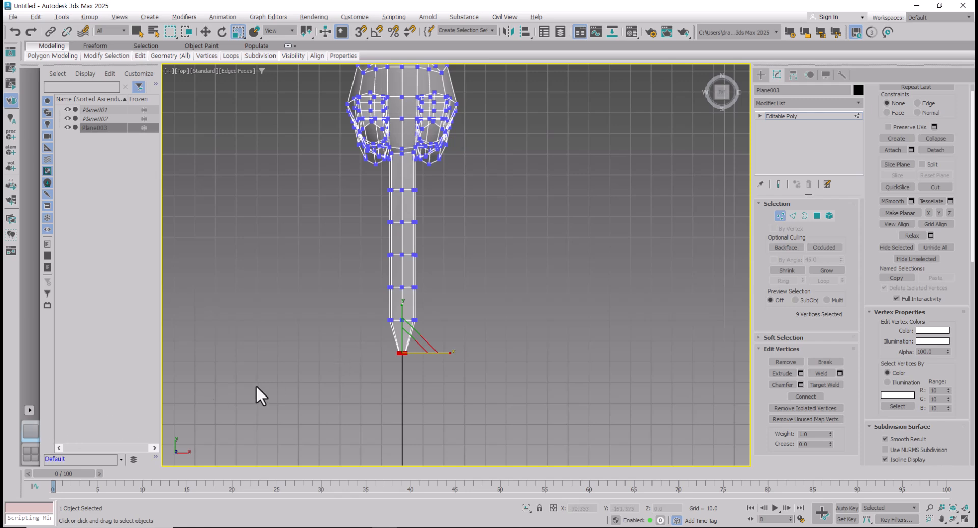
Step: Show the top and side views together and widen the tail's second and third loops from the rump along X in the top view
key("alt+w")
scroll(509, 257, "down", 2)
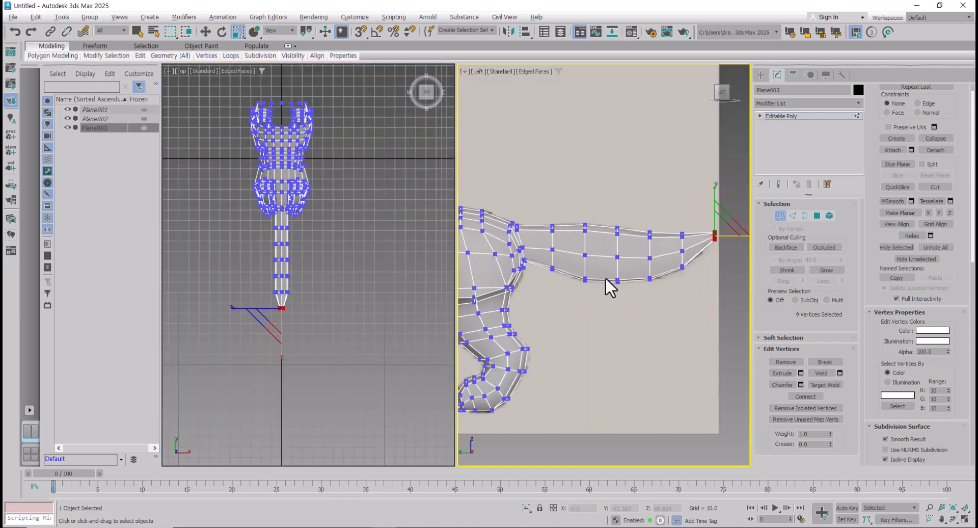
scroll(637, 275, "up", 3)
middle_click_drag(640, 273, 618, 265)
left_click_drag(573, 197, 613, 270)
left_click_drag(534, 197, 601, 302)
scroll(306, 256, "up", 4)
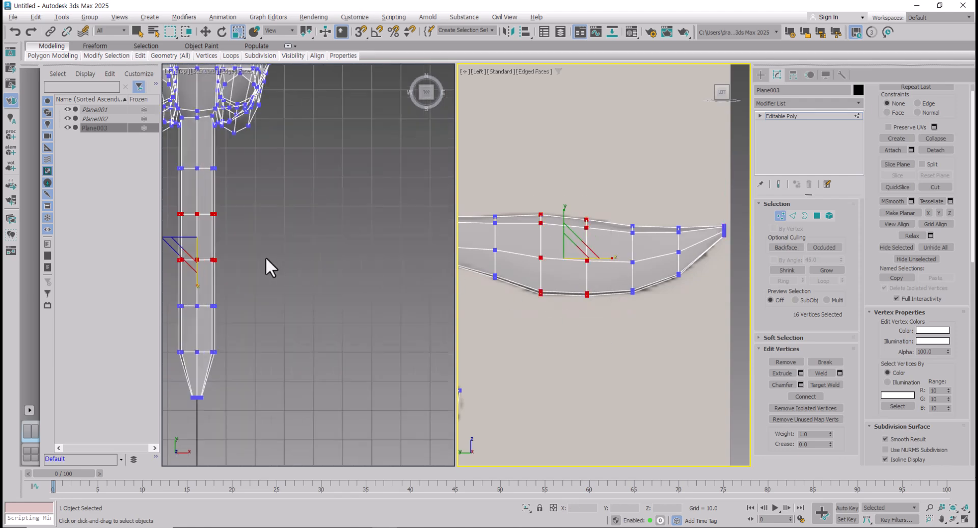
middle_click_drag(265, 257, 413, 261)
left_click_drag(394, 242, 431, 245)
Step: Widen the tail's fourth, fifth and first loops along X in the top view so the outline tapers toward both ends
left_click_drag(311, 302, 410, 318)
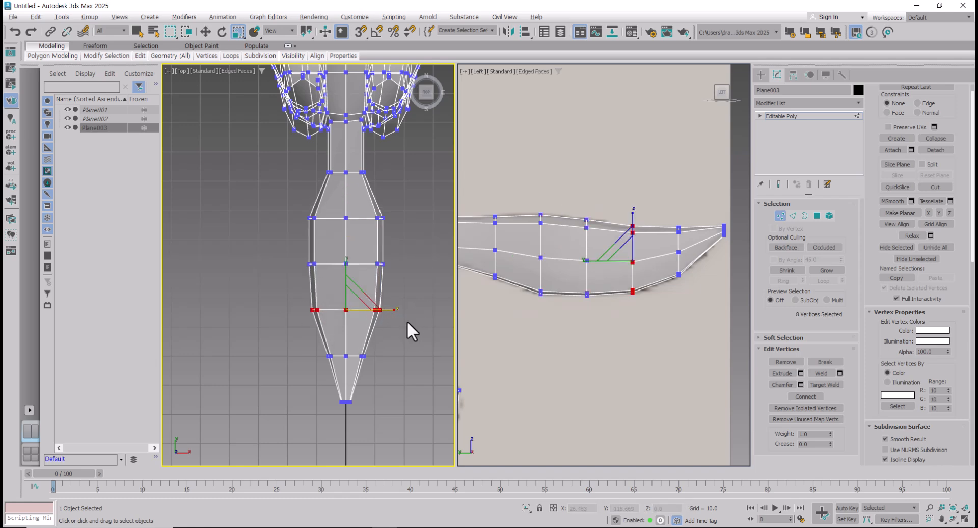
left_click_drag(286, 336, 408, 386)
left_click_drag(384, 356, 398, 356)
left_click_drag(304, 160, 393, 175)
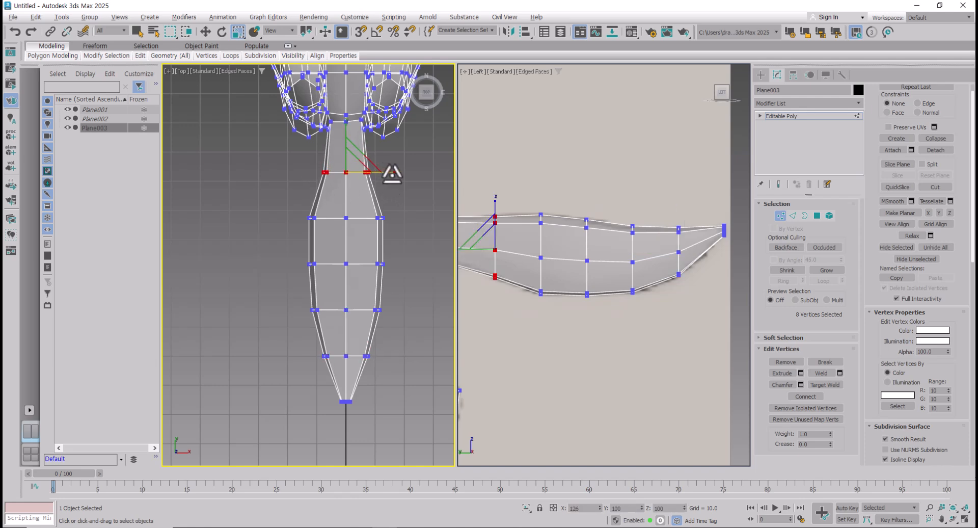
Step: Scale the edge loop where the tail joins the rump inward along X to narrow the tail's base
scroll(349, 133, "up", 4)
scroll(350, 133, "up", 2)
middle_click_drag(350, 133, 345, 216)
scroll(346, 185, "up", 2)
left_click(347, 175)
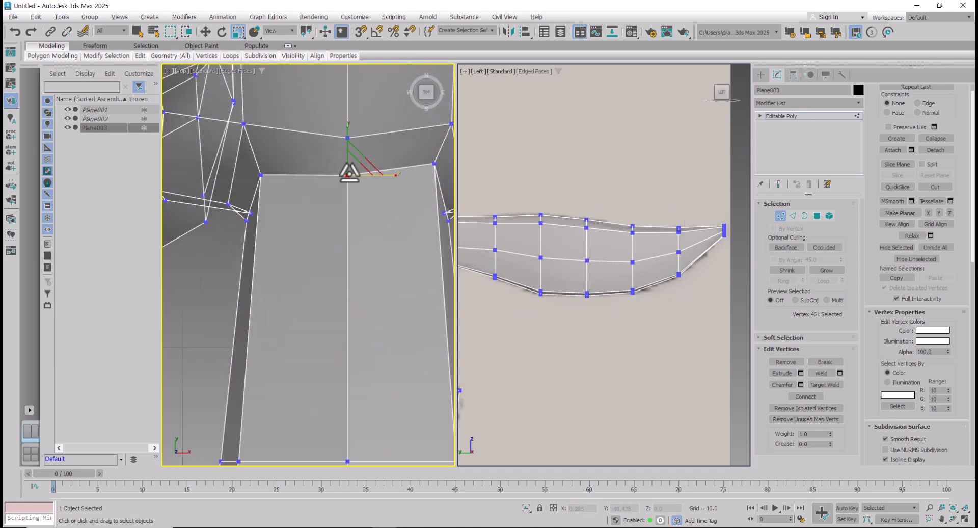
left_click(260, 175)
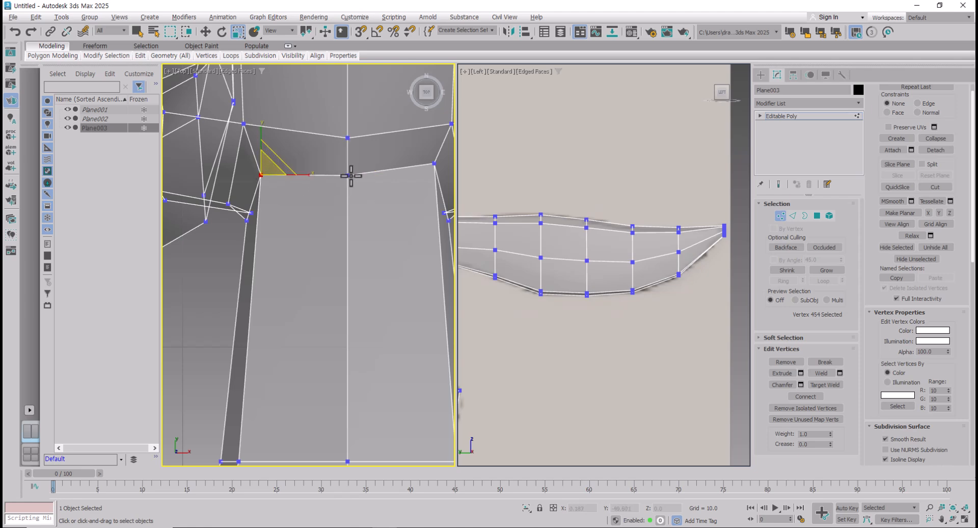
left_click(351, 175, "shift")
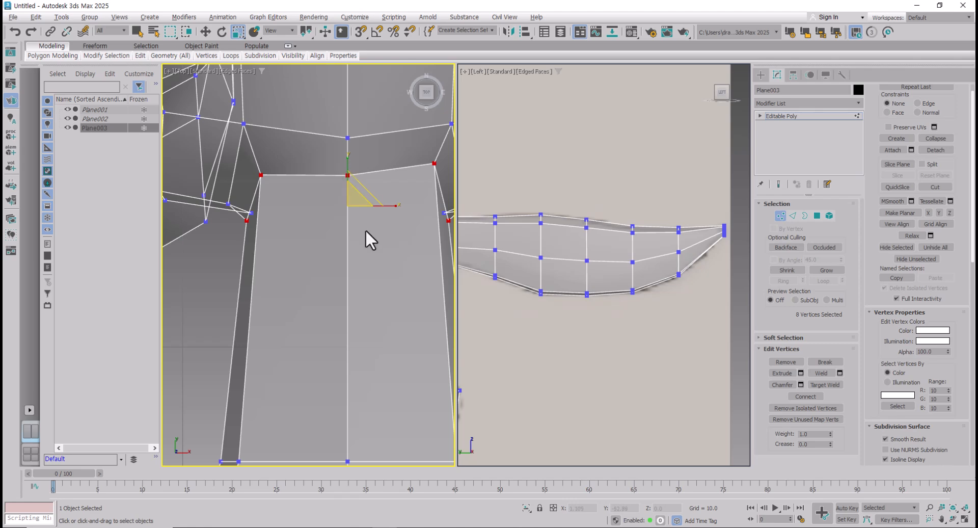
left_click(792, 215)
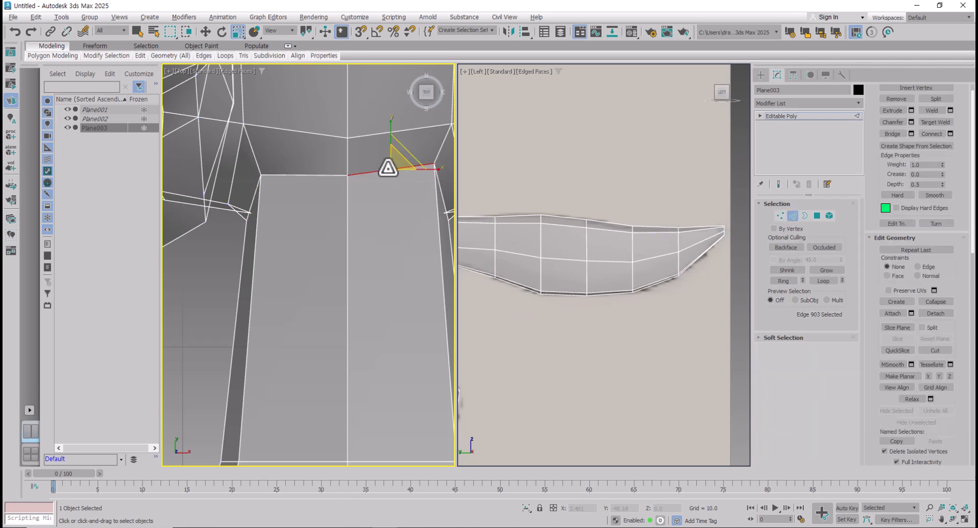
left_click_drag(392, 206, 386, 208)
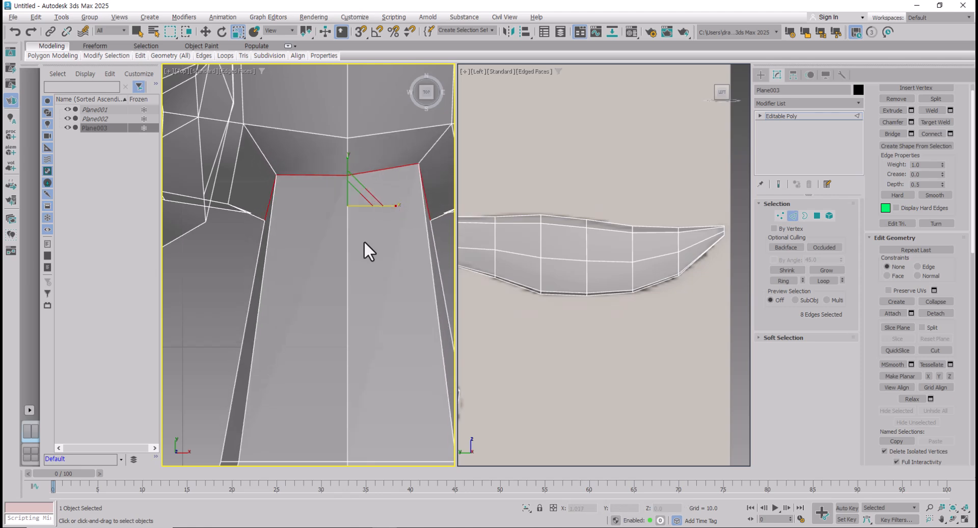
scroll(373, 277, "down", 5)
left_click_drag(385, 278, 385, 278)
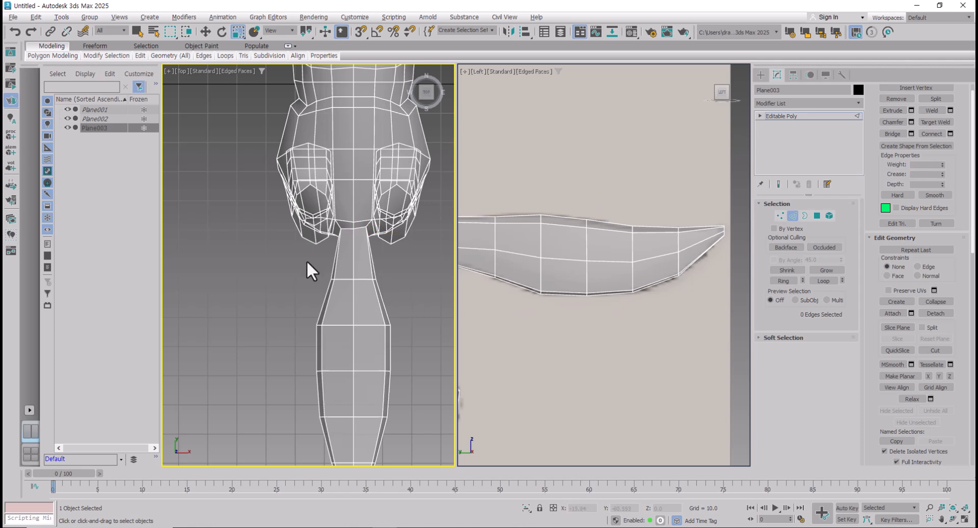
Step: Fine-tune the widths of the tail's edge loops along X in the top view to round its silhouette
left_click_drag(306, 261, 425, 299)
scroll(398, 289, "up", 2)
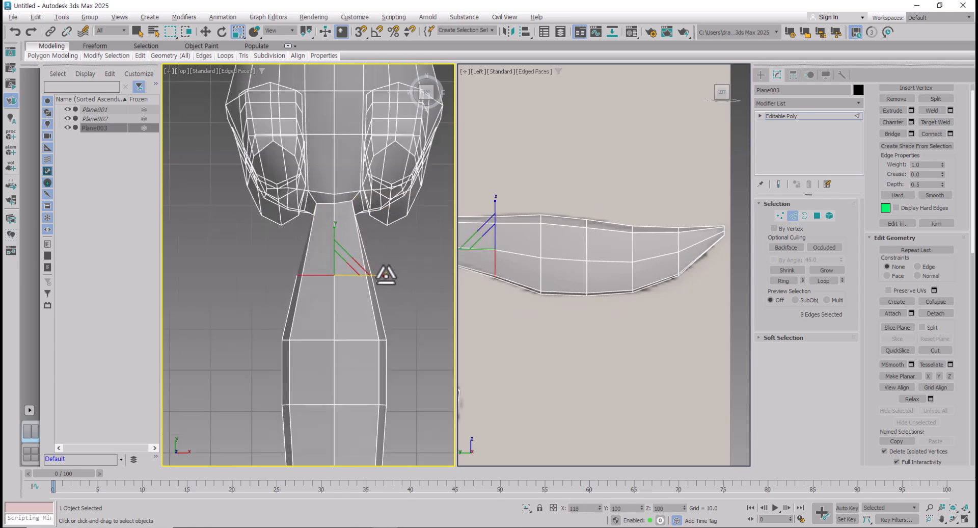
scroll(381, 280, "down", 3)
left_click_drag(273, 283, 410, 328)
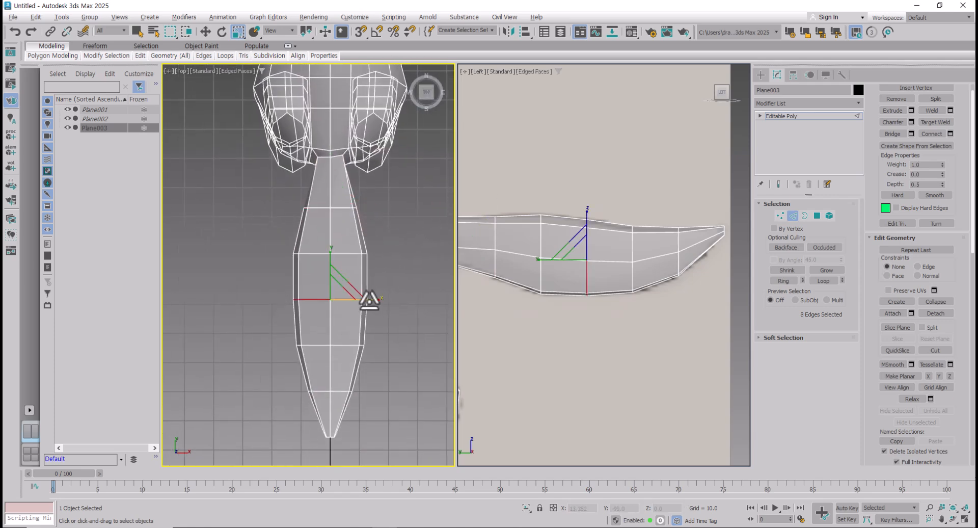
left_click_drag(369, 301, 372, 299)
left_click_drag(275, 240, 378, 255)
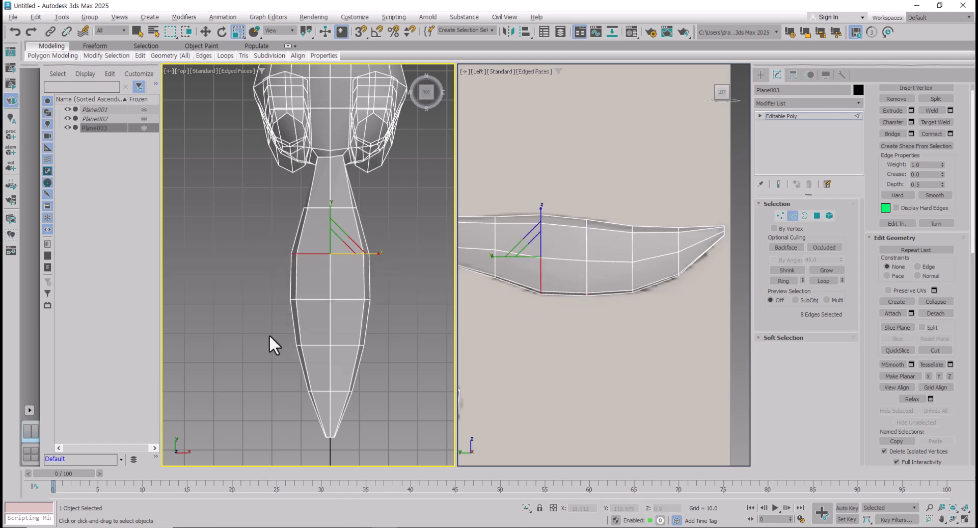
left_click_drag(269, 334, 374, 345)
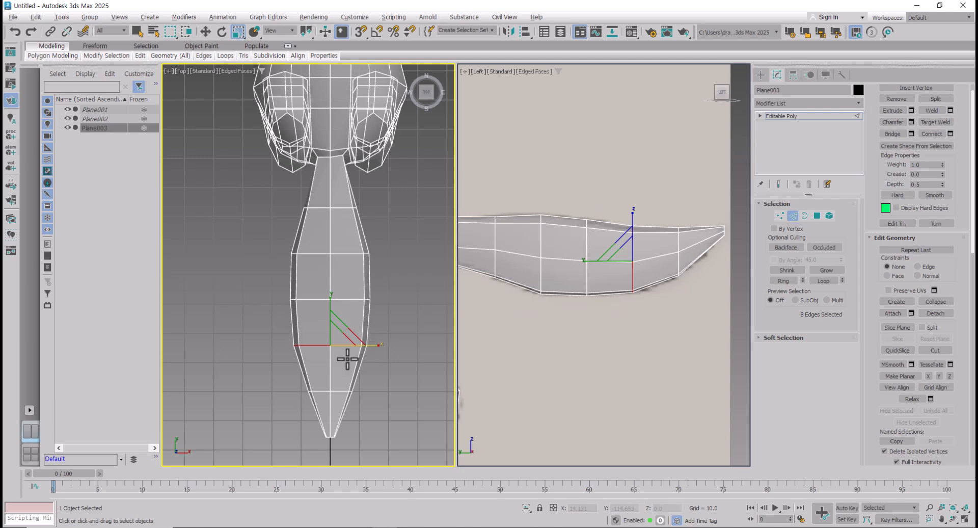
left_click_drag(274, 373, 365, 399)
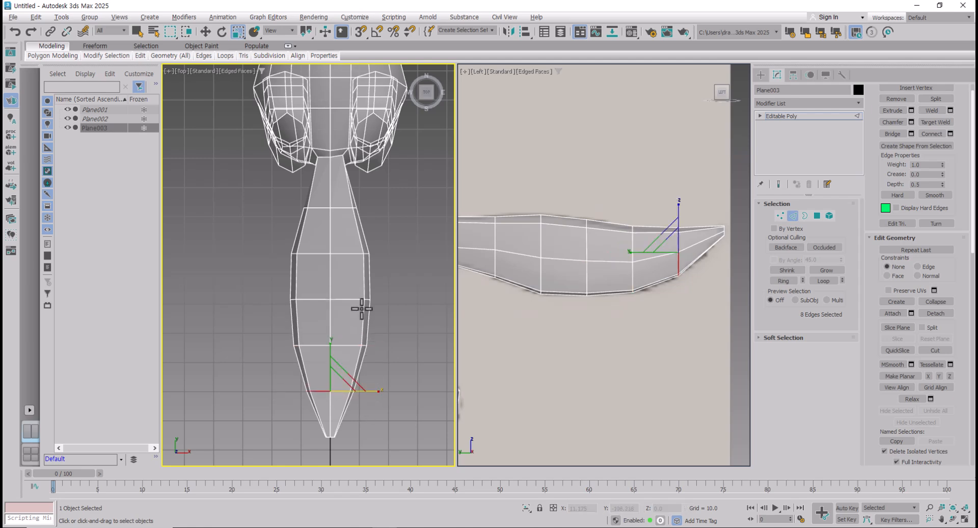
scroll(604, 336, "down", 3)
scroll(404, 255, "down", 3)
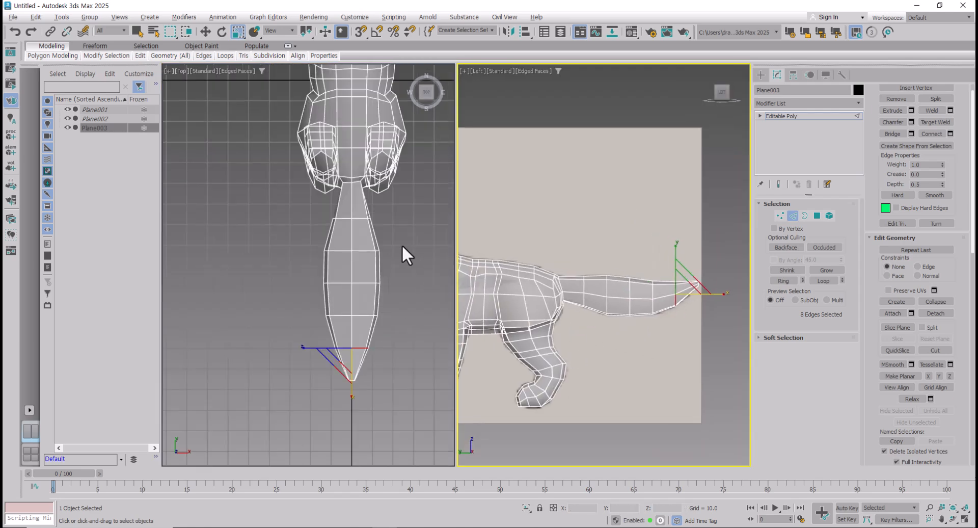
Step: Delete all vertices on the +X side of the animal's centreline and remove the isolated vertices
left_click(780, 218)
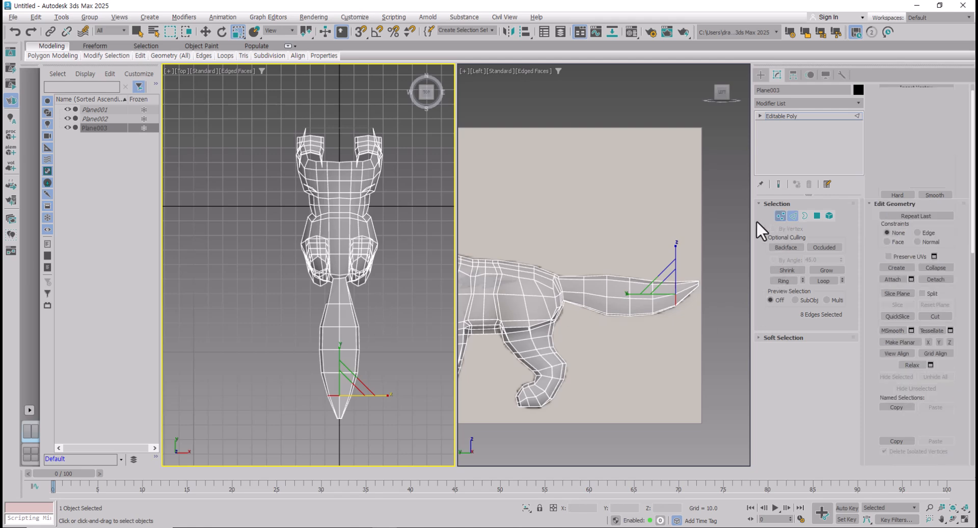
left_click_drag(390, 113, 343, 448)
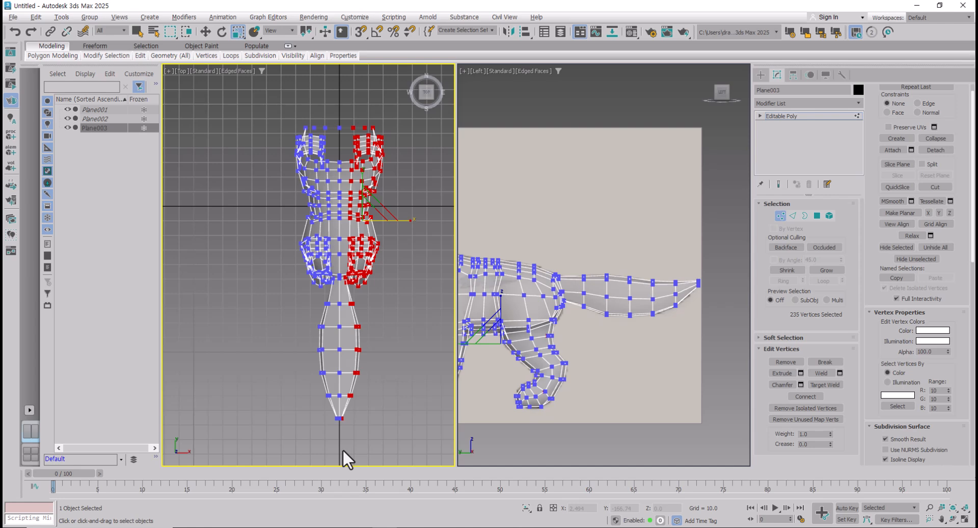
key("Delete")
scroll(352, 429, "up", 10)
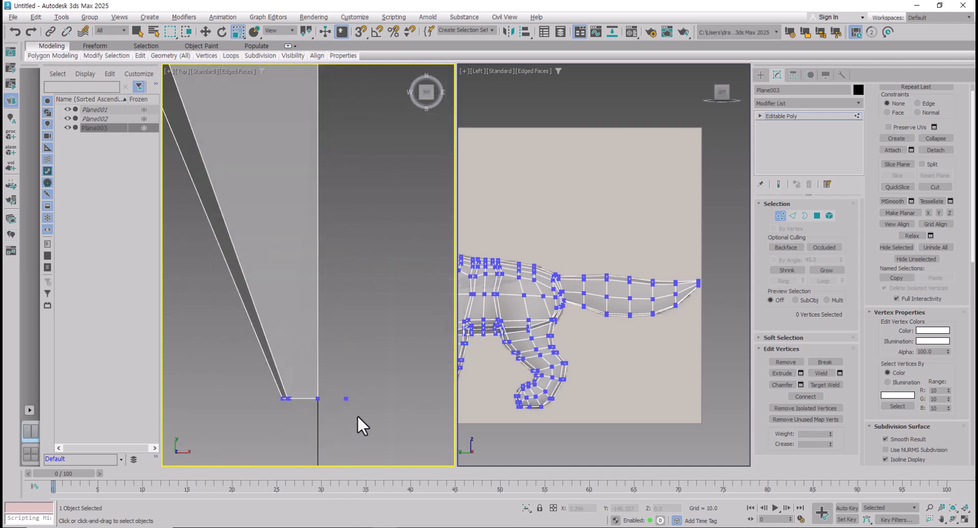
scroll(347, 405, "down", 6)
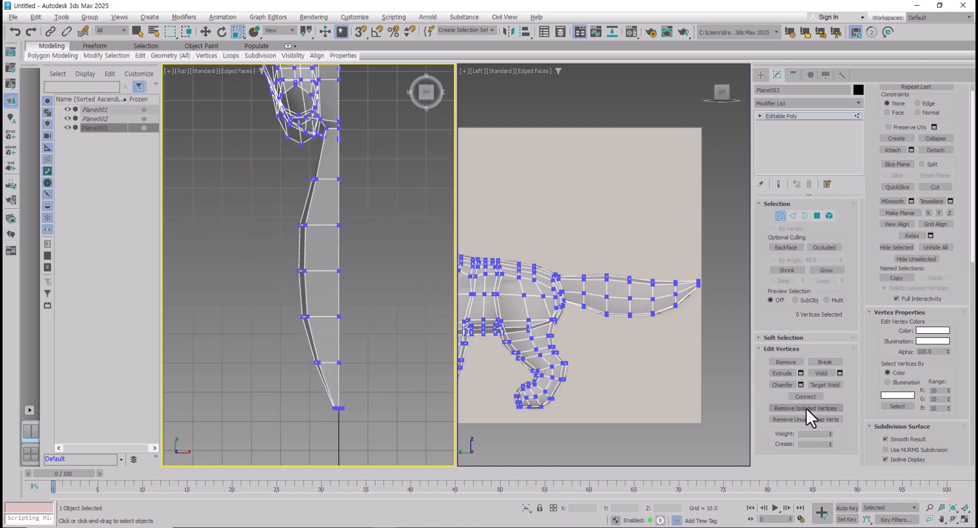
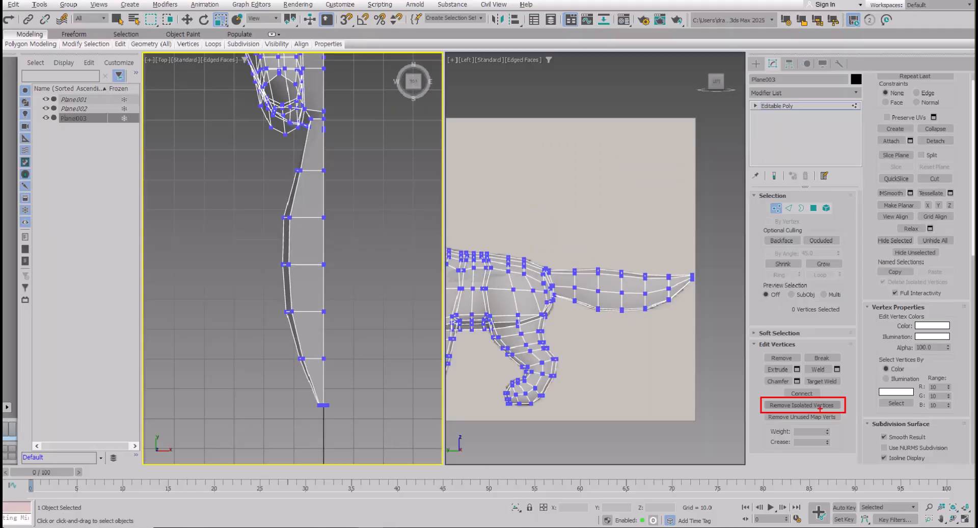
scroll(462, 378, "down", 4)
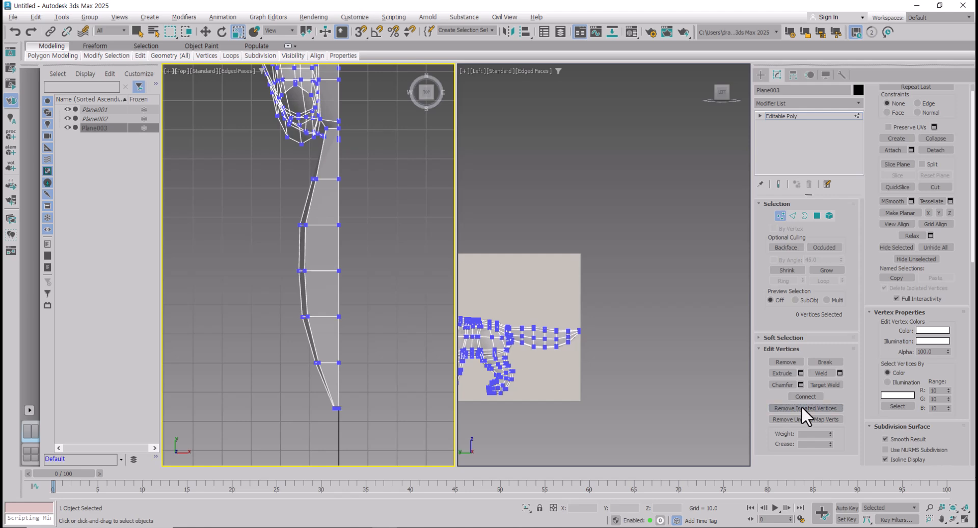
Step: Add a Symmetry modifier to the half body with Z as the only mirror axis
scroll(254, 270, "down", 3)
scroll(312, 271, "up", 5)
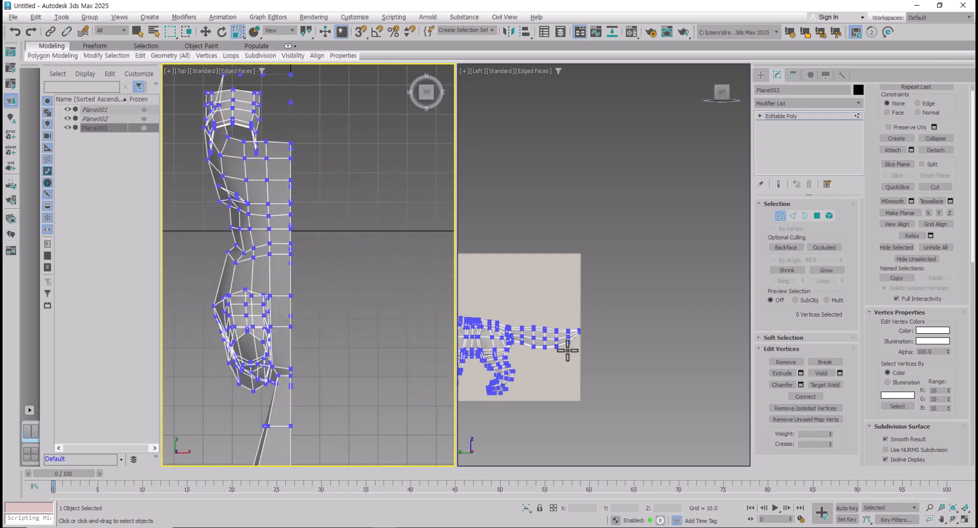
middle_click_drag(567, 350, 595, 327)
key("alt+w")
middle_click_drag(529, 306, 615, 268)
scroll(436, 362, "up", 4)
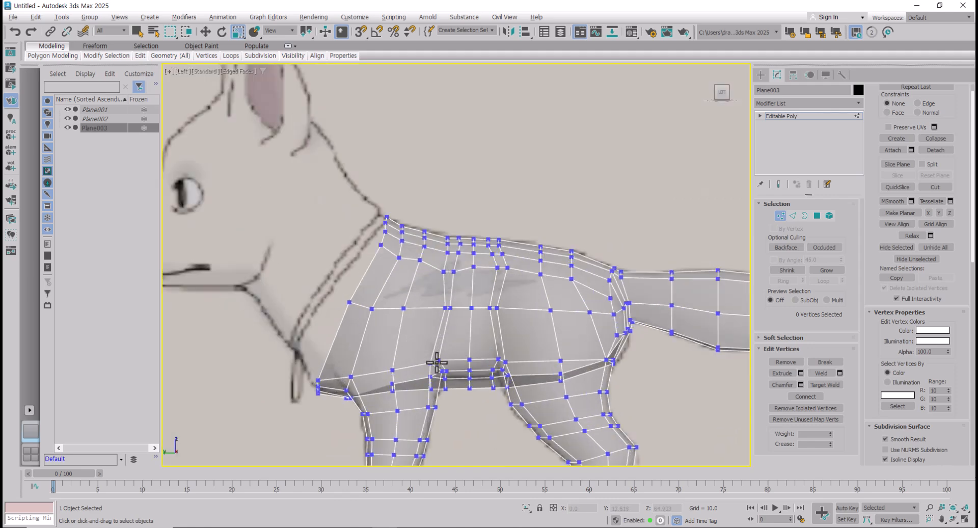
middle_click_drag(436, 362, 469, 333)
middle_click_drag(540, 352, 405, 387)
scroll(504, 269, "up", 2)
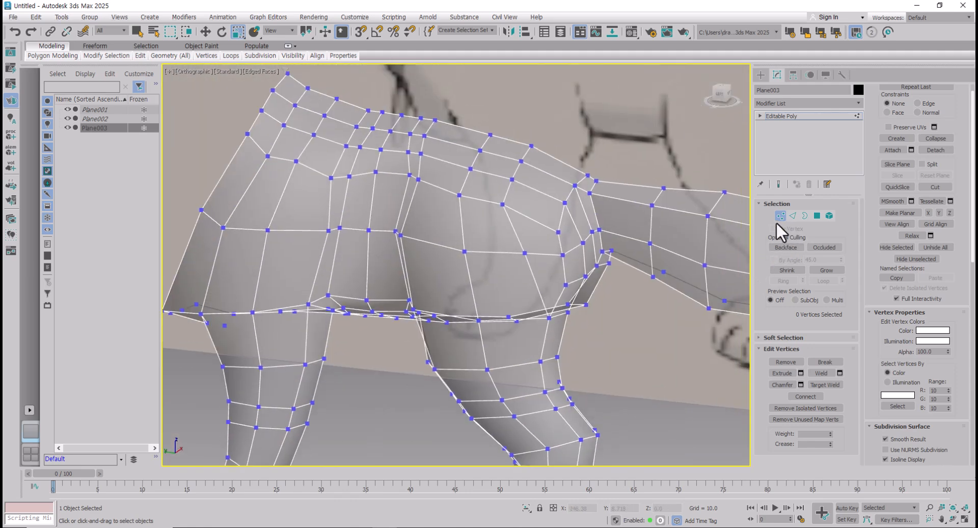
left_click(778, 218)
left_click(836, 102)
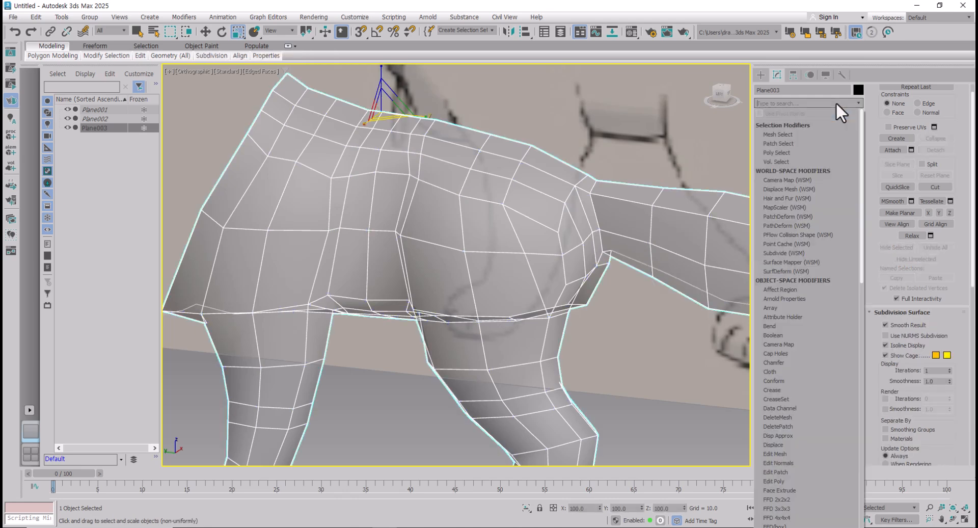
type("sy")
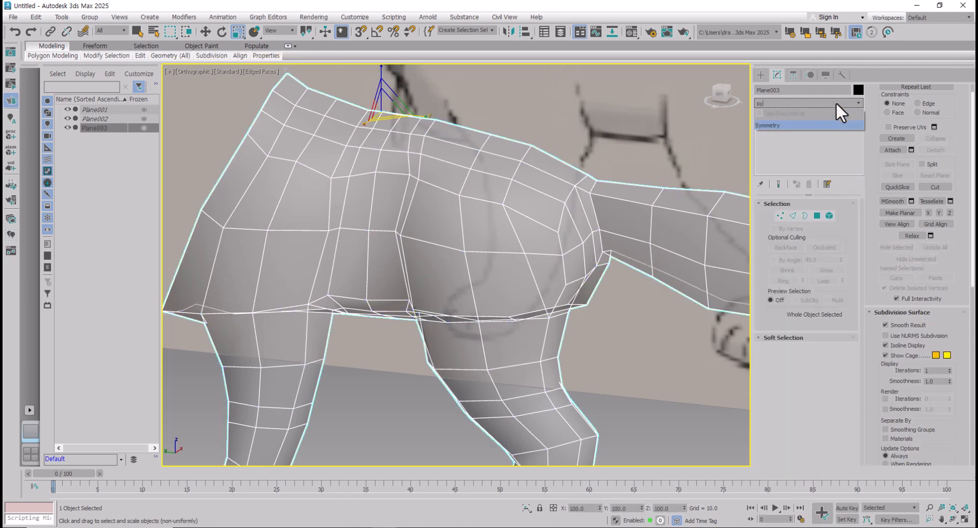
left_click(777, 125)
scroll(640, 276, "down", 2)
left_click(774, 261)
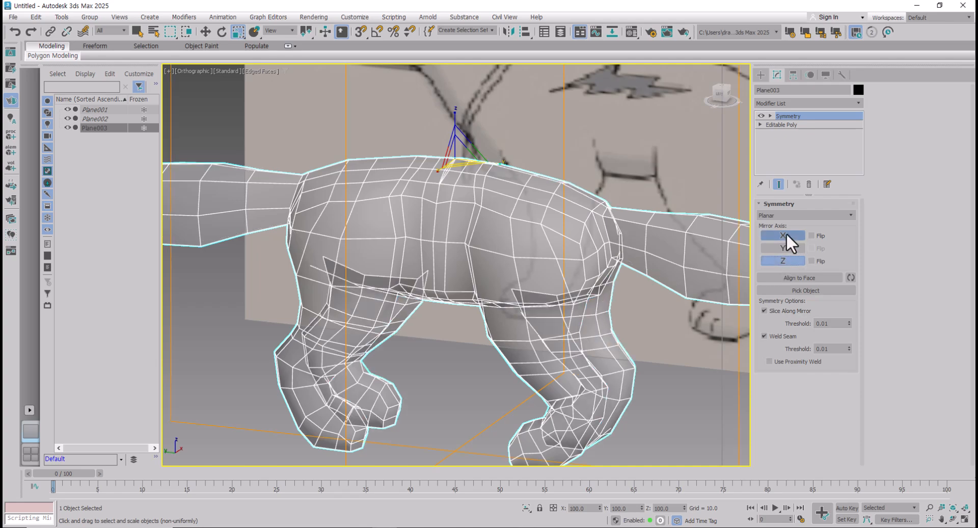
left_click(786, 234)
Step: Return to vertex editing on the Editable Poly beneath Symmetry with the end result shown
middle_click_drag(671, 293, 453, 262, "alt")
scroll(535, 246, "up", 2)
left_click(781, 125)
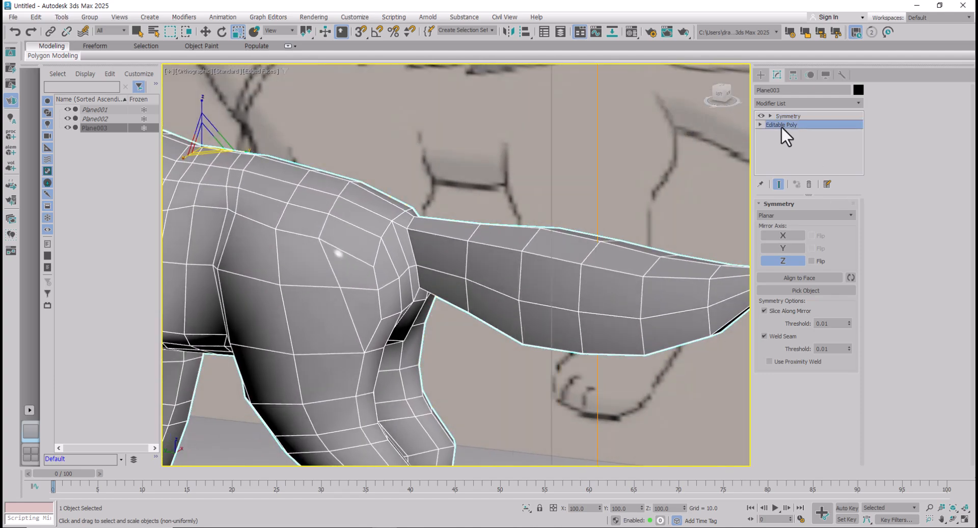
left_click(777, 184)
left_click(780, 215)
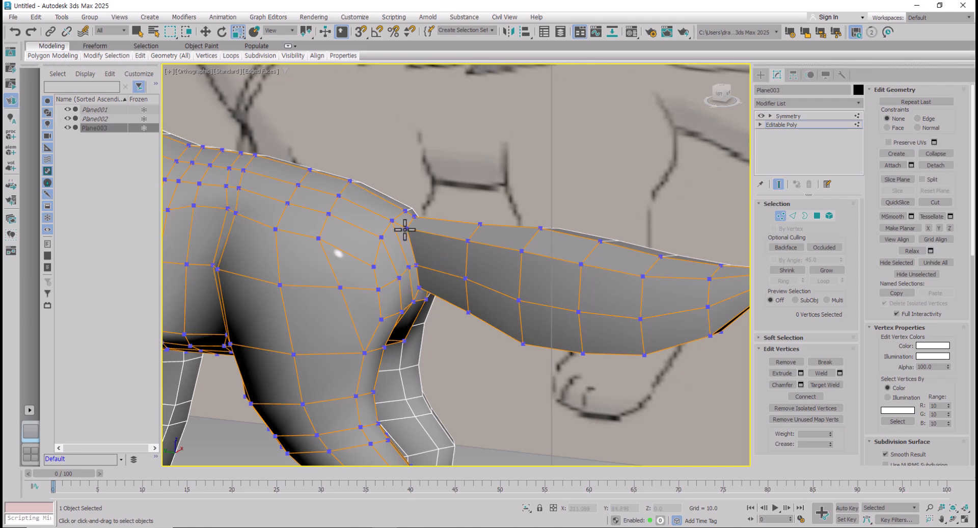
Step: Select the six vertices of the lengthwise edge row on the tail's upper side and lower them slightly along Z
left_click(405, 229)
middle_click_drag(475, 262, 437, 269, "alt")
left_click(450, 247, "ctrl")
left_click(487, 262, "ctrl")
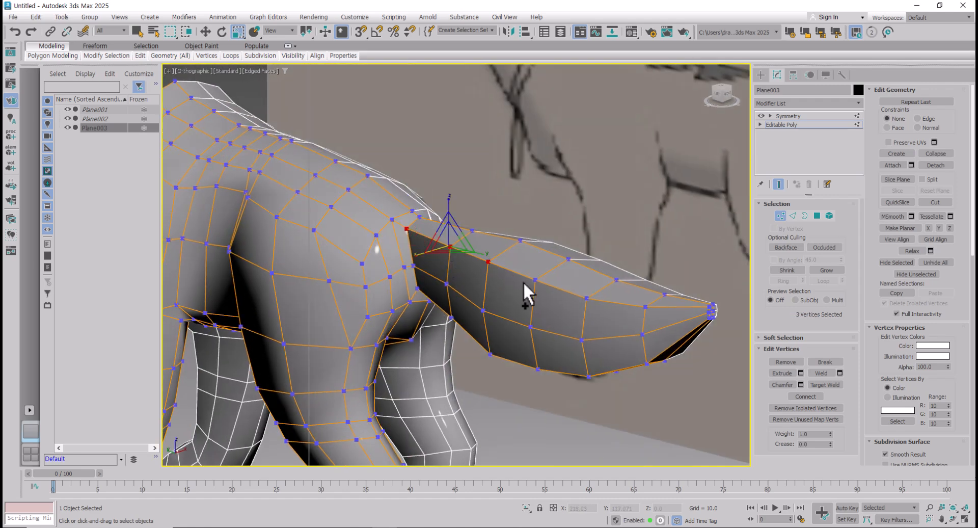
left_click(535, 280, "ctrl")
left_click(584, 297, "ctrl")
left_click(645, 306, "ctrl")
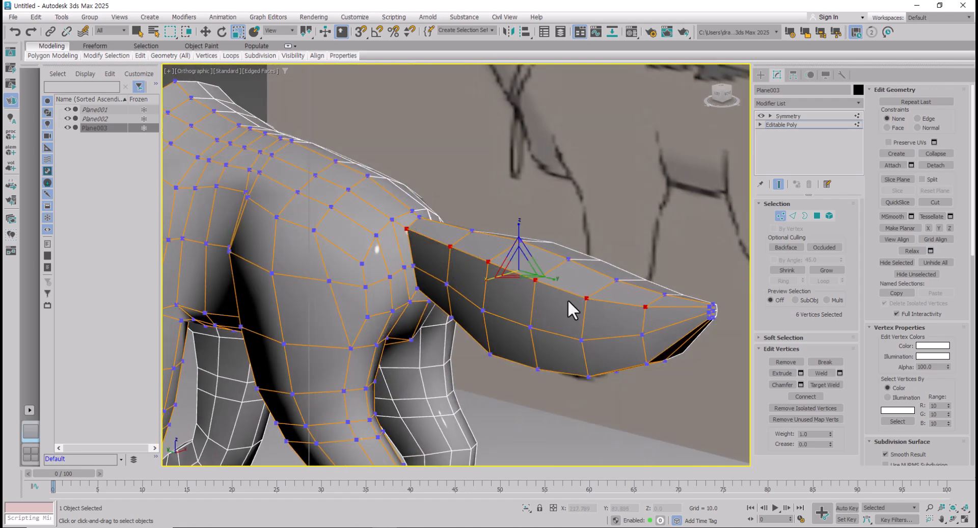
scroll(568, 300, "up", 3)
left_click_drag(517, 233, 518, 238)
middle_click_drag(519, 239, 549, 358, "alt")
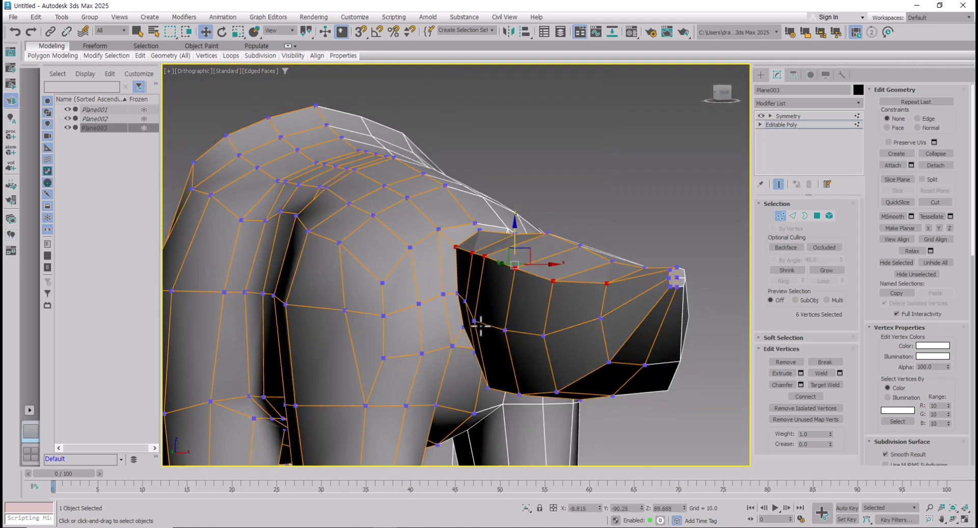
Step: Auto Smooth the whole half-body element with a threshold of 45, then return to vertex editing
left_click(458, 293)
mouse_move(463, 324)
middle_mouse_down("alt")
mouse_move(443, 376)
mouse_move(410, 344)
mouse_move(430, 323)
mouse_move(453, 324)
middle_mouse_up("alt")
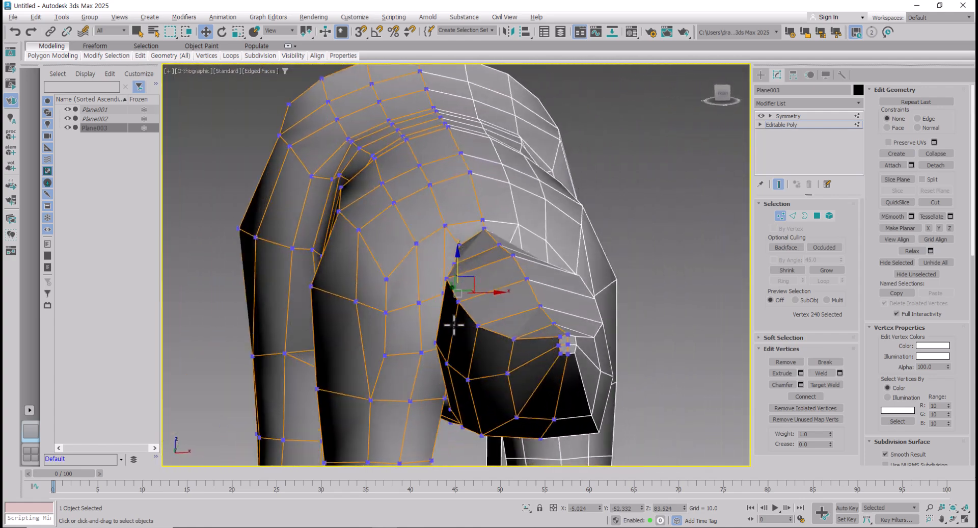
left_click(829, 215)
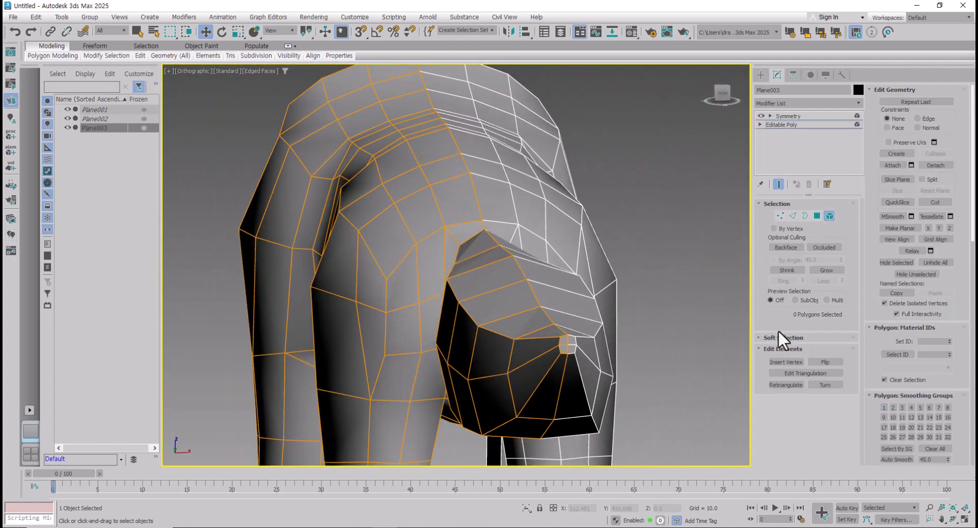
left_click(524, 290)
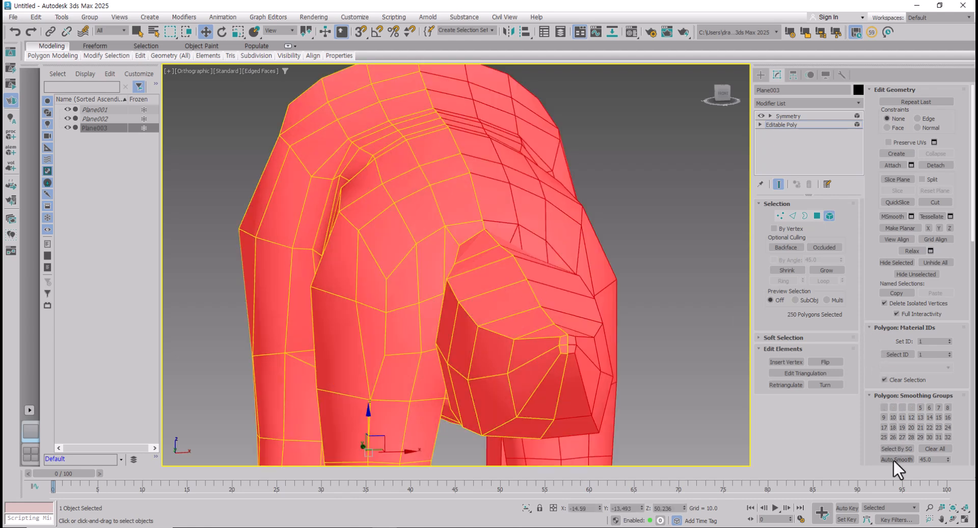
left_click(780, 216)
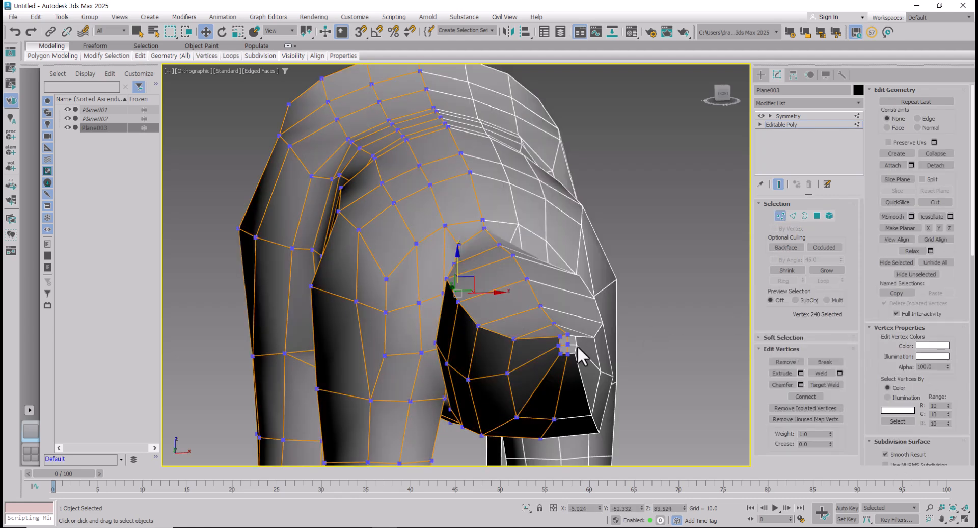
Step: Pull the centre vertex of the tail tip outward along Y so the end becomes pointed
left_click(573, 344)
scroll(585, 351, "up", 6)
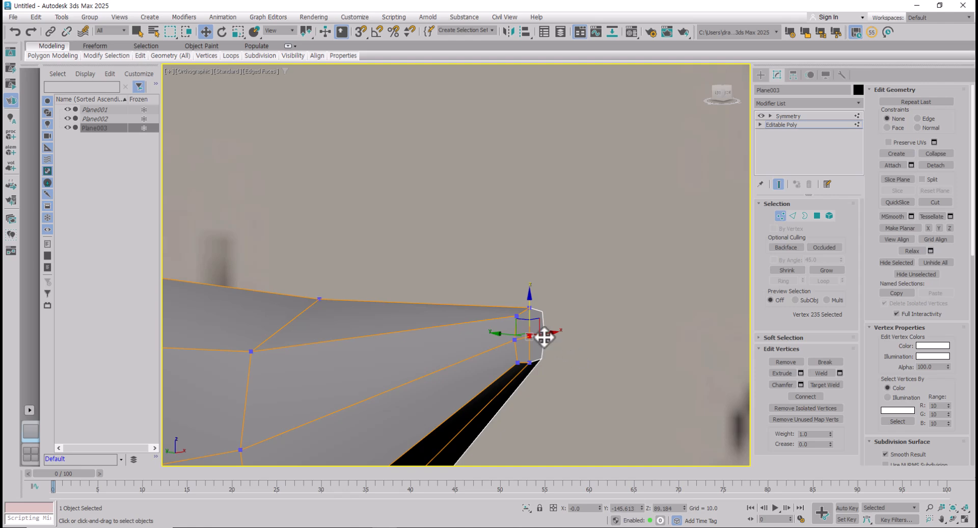
scroll(544, 336, "up", 2)
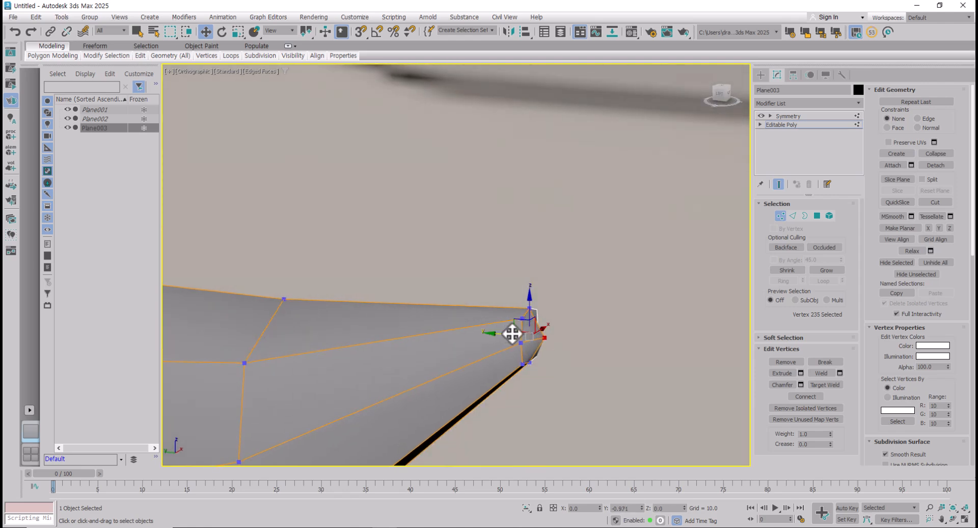
middle_click_drag(512, 333, 529, 374, "alt")
Step: Adjust the remaining centreline and side vertices around the tail tip to round off its end
left_click_drag(530, 374, 502, 306)
left_click(557, 356)
left_click(528, 313)
middle_click_drag(502, 305, 504, 375, "alt")
left_click(528, 388)
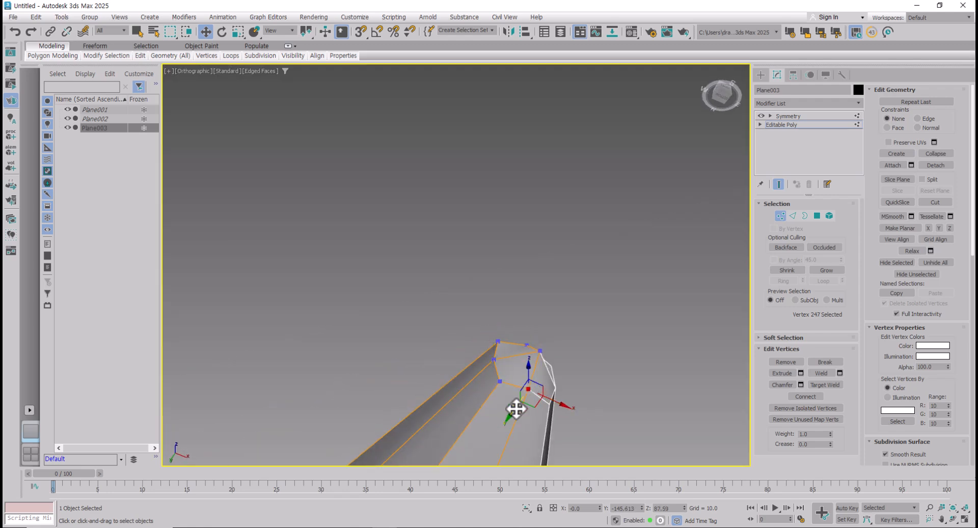
left_click_drag(515, 415, 511, 419)
middle_click_drag(515, 385, 574, 408, "alt")
left_click(508, 388)
Step: Reposition the flank vertex at the rear of the waist, just ahead of the hind thigh
scroll(512, 388, "down", 5)
middle_click_drag(512, 387, 704, 318)
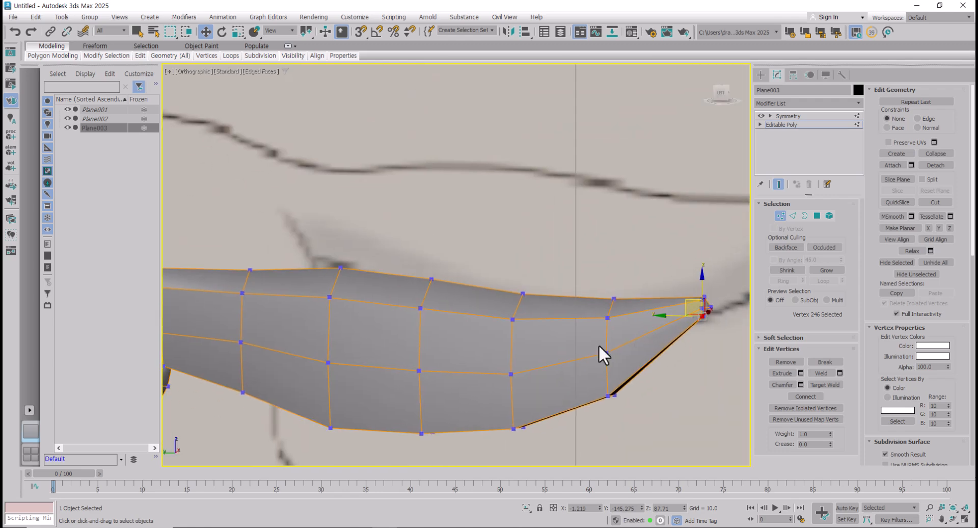
scroll(598, 344, "down", 3)
middle_click_drag(594, 341, 673, 316)
scroll(473, 317, "up", 2)
middle_click_drag(472, 317, 658, 281)
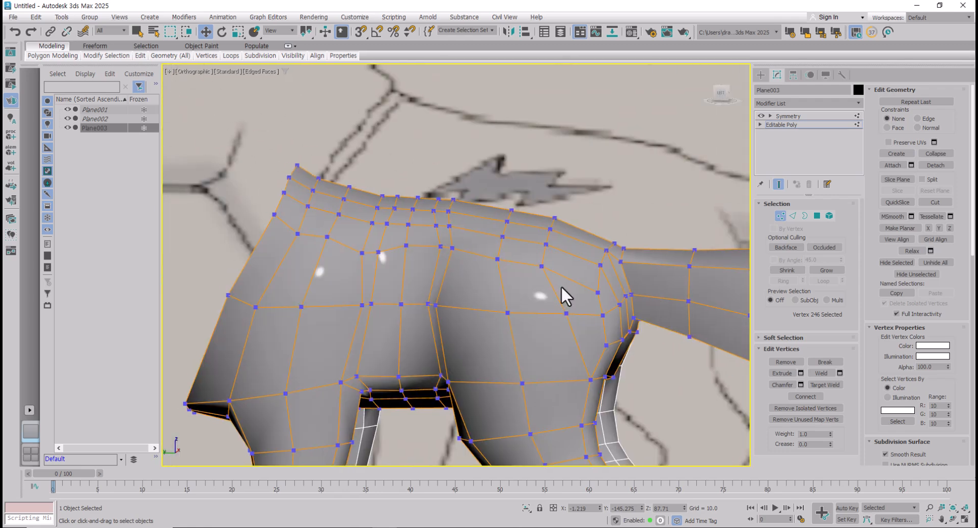
middle_click_drag(562, 287, 483, 224, "alt")
scroll(476, 225, "up", 2)
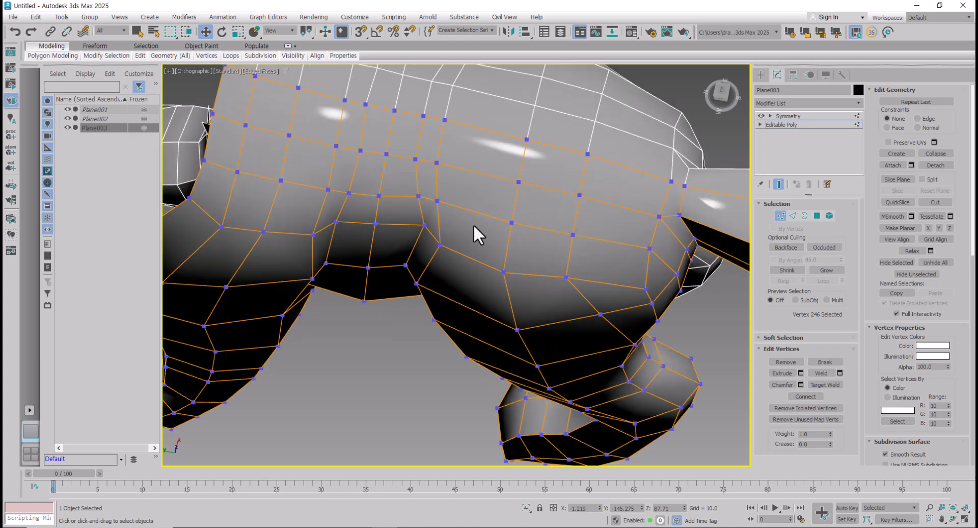
left_click(425, 226)
middle_click_drag(423, 230, 382, 268, "alt")
middle_click_drag(427, 223, 391, 271)
scroll(391, 273, "up", 2)
left_click_drag(391, 271, 392, 264)
middle_click_drag(392, 266, 433, 296, "alt")
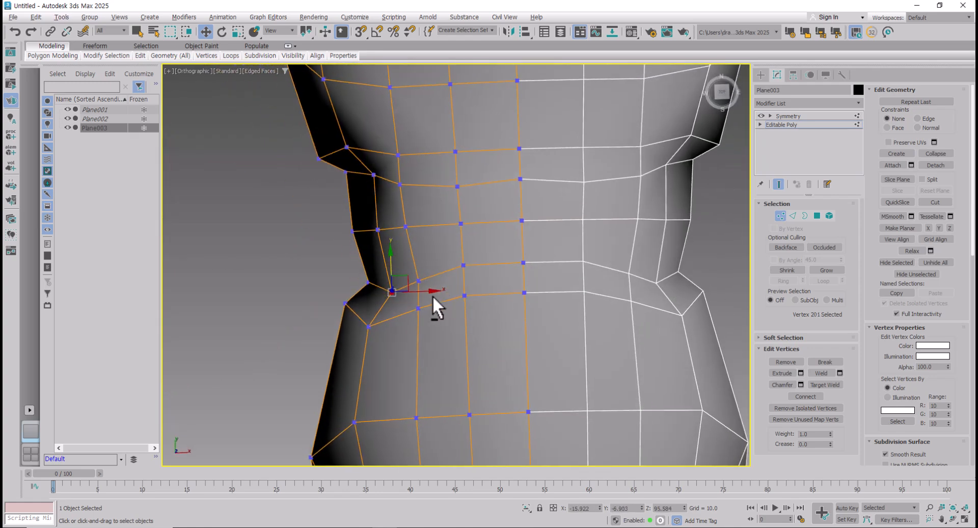
Step: In the top view, shift the hip-side waist loop's two inner vertices and its centreline vertex toward the tail along Y
left_click(463, 297)
left_click(418, 308, "ctrl")
mouse_move(456, 288)
left_mouse_down()
mouse_move(439, 279)
mouse_move(441, 289)
left_mouse_up()
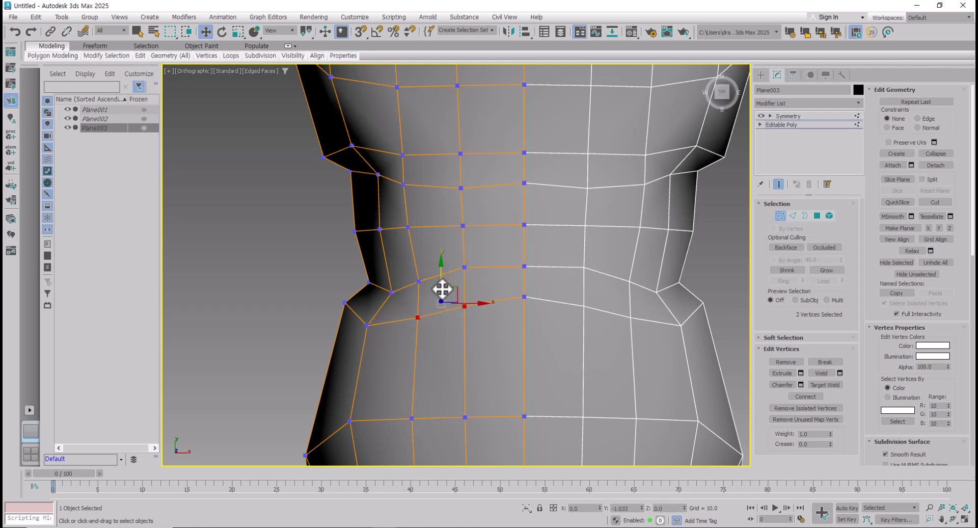
left_click(528, 296)
left_click_drag(522, 275, 523, 294)
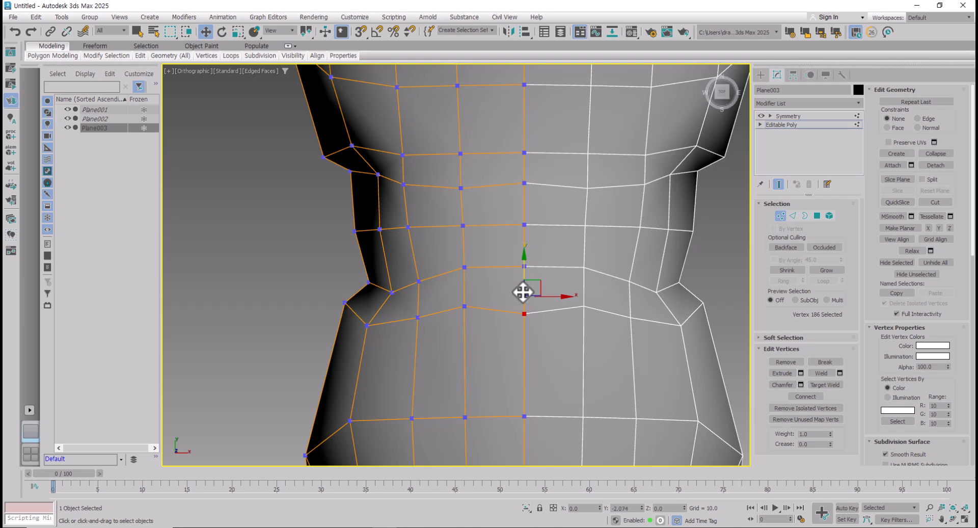
Step: Fine-tune single vertices in the rear and front waist loops beside the spine to straighten the loops
left_click(465, 305)
scroll(466, 249, "down", 3)
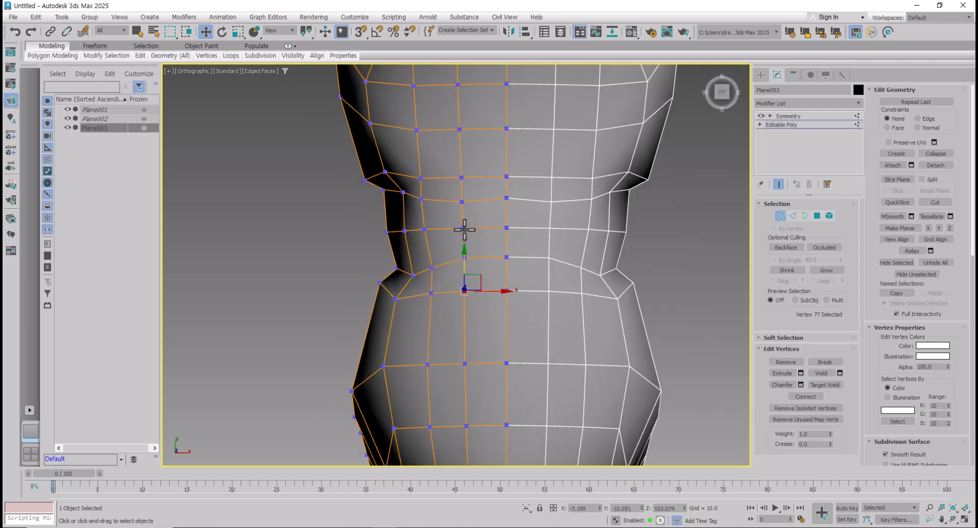
left_click_drag(472, 249, 434, 243)
scroll(399, 233, "down", 2)
scroll(398, 233, "up", 1)
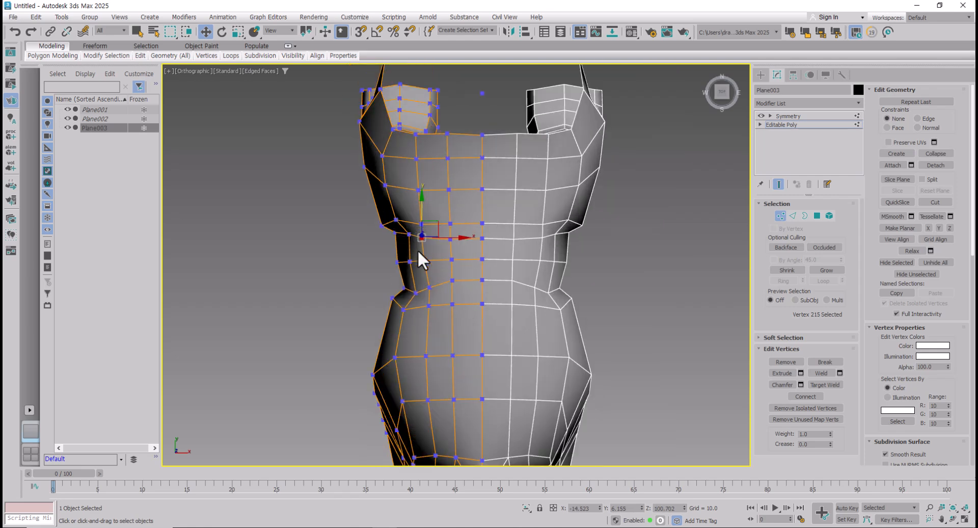
Step: Shift two outer vertices of the hip edge loops slightly toward the tail in the top view
middle_click_drag(427, 288, 424, 209)
left_click(392, 278)
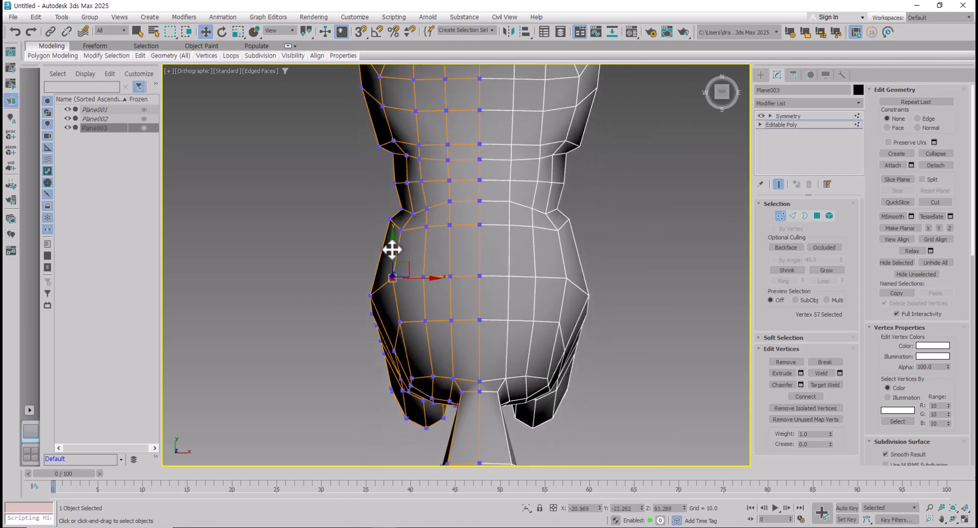
left_click_drag(393, 255, 398, 266)
scroll(397, 266, "down", 3)
scroll(396, 321, "up", 3)
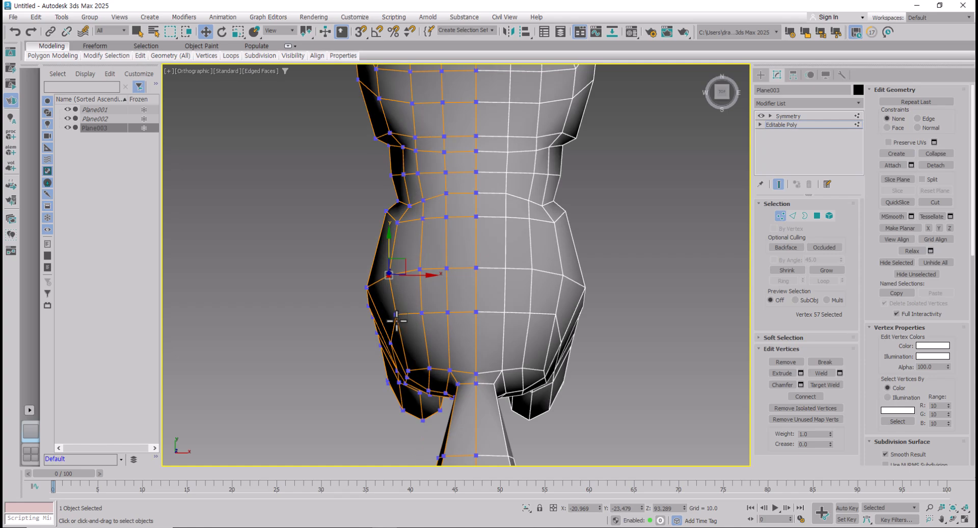
left_click_drag(396, 316, 397, 323)
left_click(439, 332)
Step: Inspect the body and leg topology from the side and from above
middle_click_drag(438, 332, 529, 316, "alt")
scroll(492, 214, "down", 2)
scroll(496, 283, "up", 3)
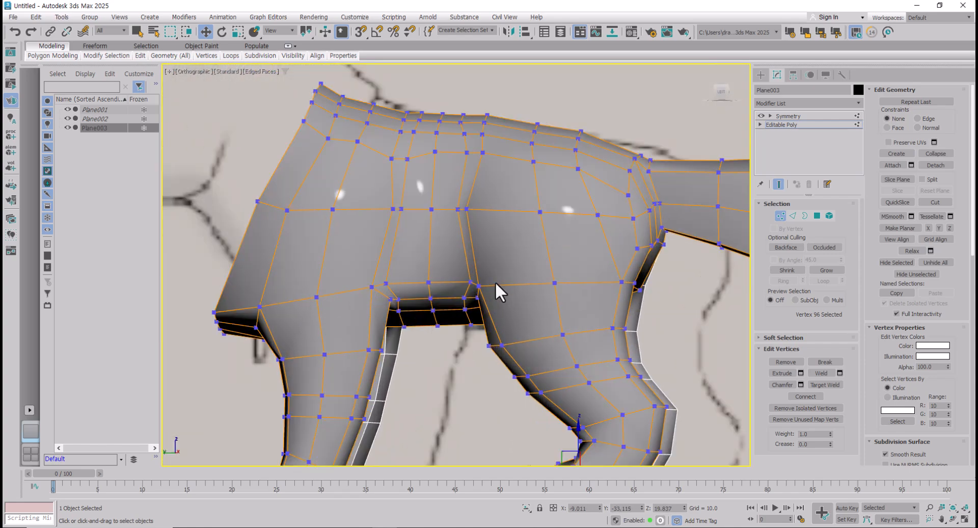
middle_click_drag(495, 281, 507, 250, "alt")
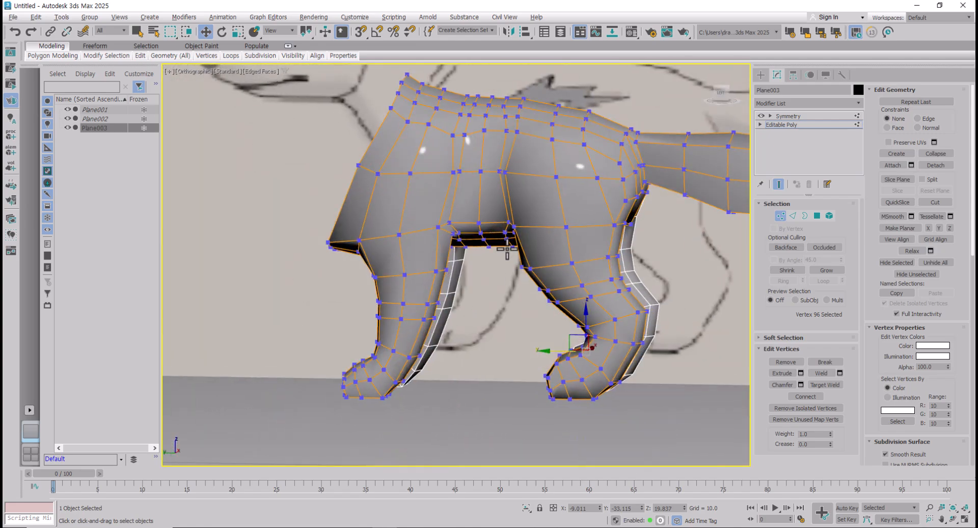
scroll(530, 192, "up", 3)
middle_click_drag(519, 193, 493, 294)
scroll(494, 294, "up", 1)
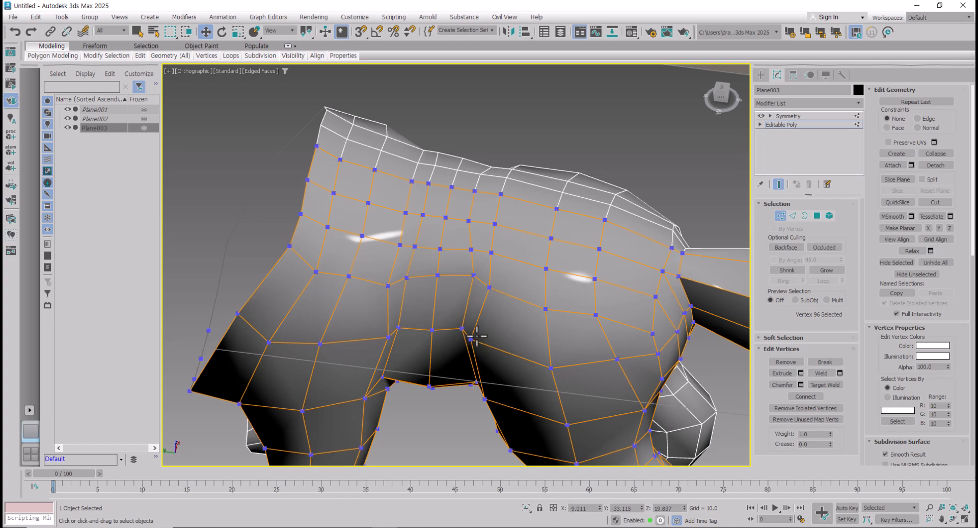
middle_click_drag(562, 270, 563, 243, "alt")
scroll(563, 237, "down", 2)
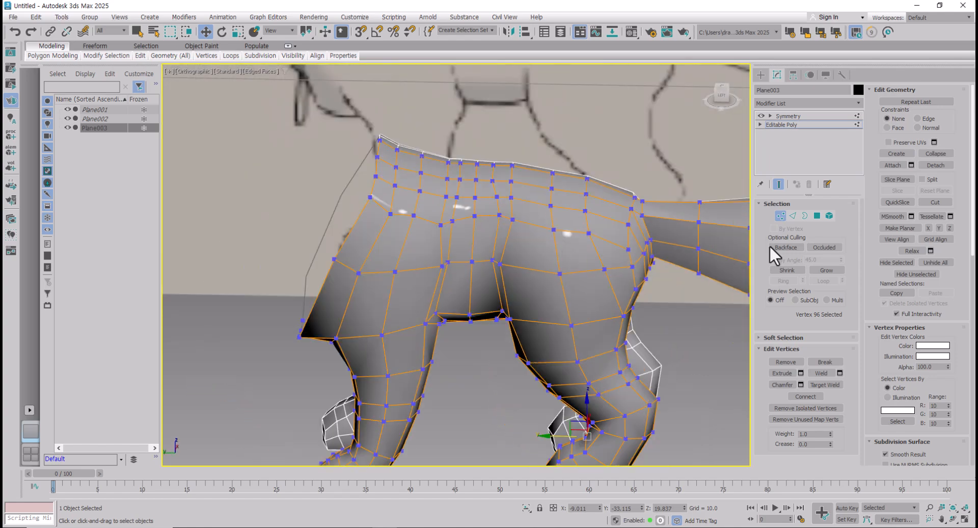
Step: Leave vertex editing, activate the Symmetry level, and examine the mirrored body's legs and belly from below
left_click(781, 219)
scroll(506, 227, "down", 3)
scroll(474, 214, "up", 5)
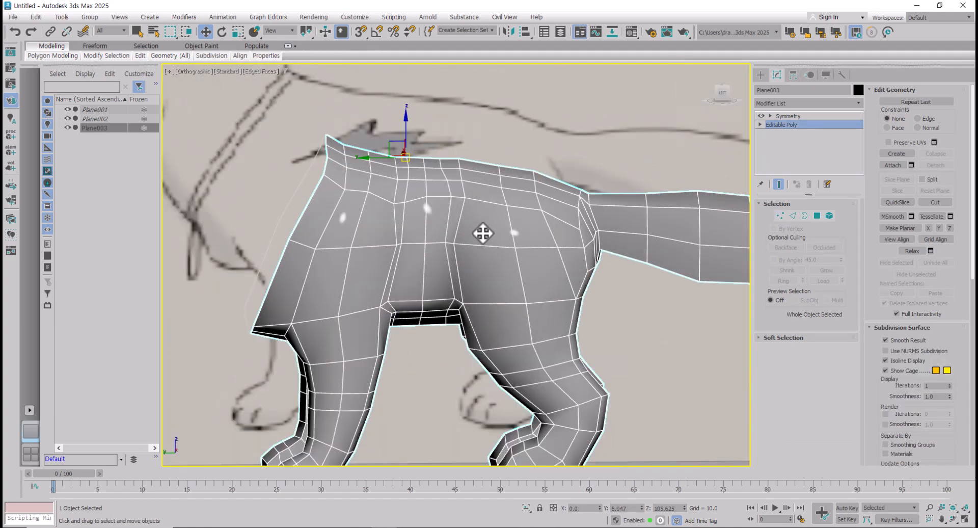
right_click(483, 233)
left_click(436, 296)
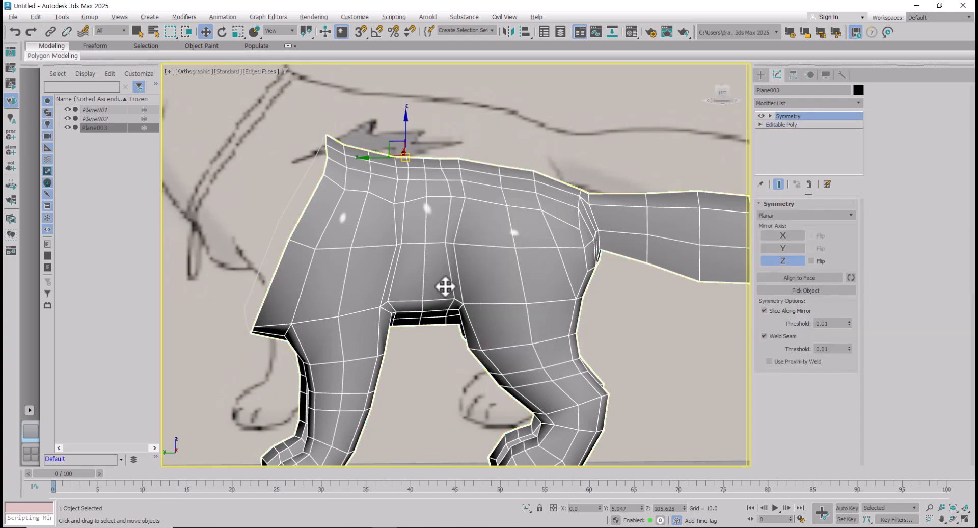
middle_click_drag(445, 286, 501, 268, "alt")
scroll(408, 175, "up", 5)
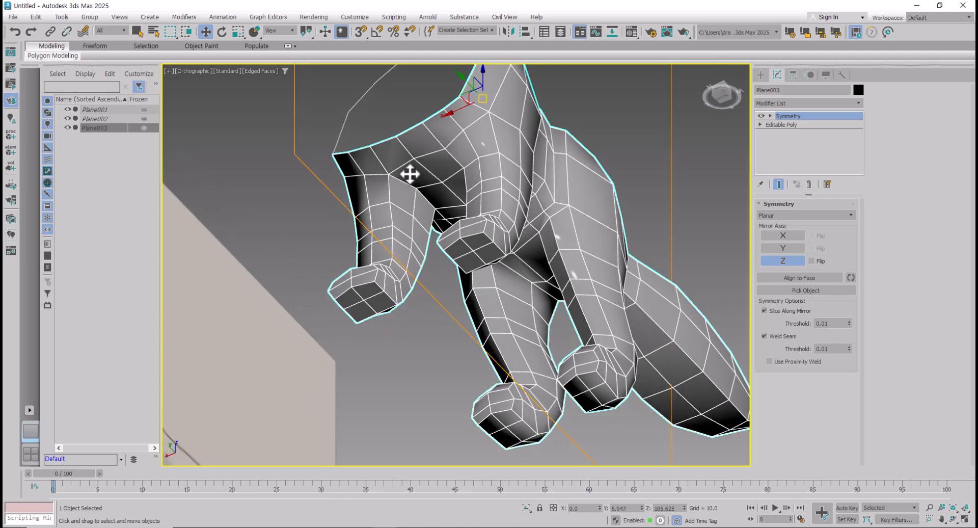
middle_click_drag(429, 216, 430, 197)
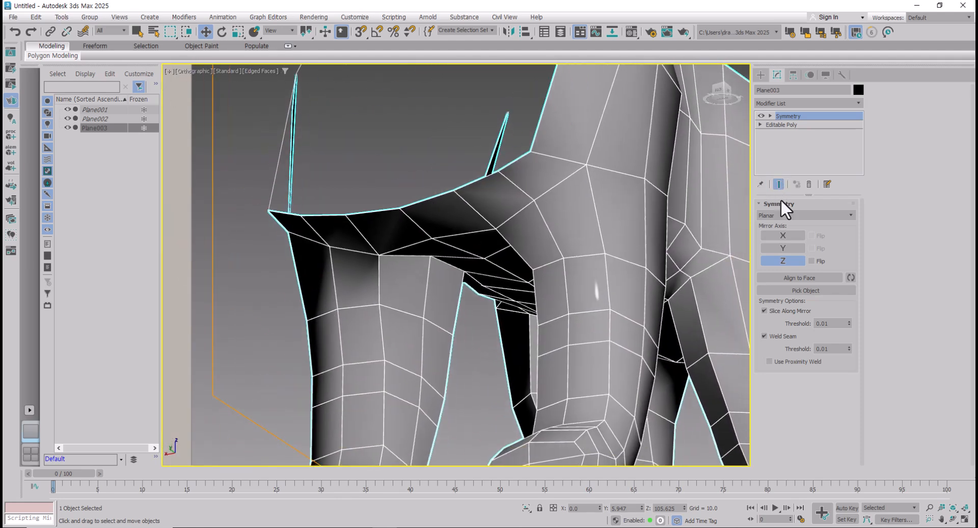
Step: Return to the Editable Poly's vertex level and lower two belly centreline vertices behind the chest along Z
left_click(782, 126)
left_click(781, 215)
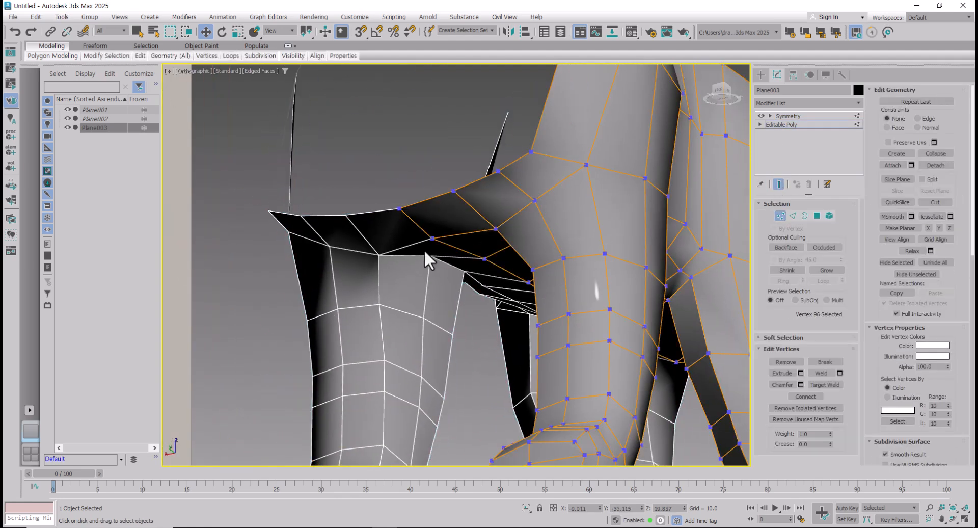
left_click(432, 237)
middle_click_drag(432, 234, 362, 258, "alt")
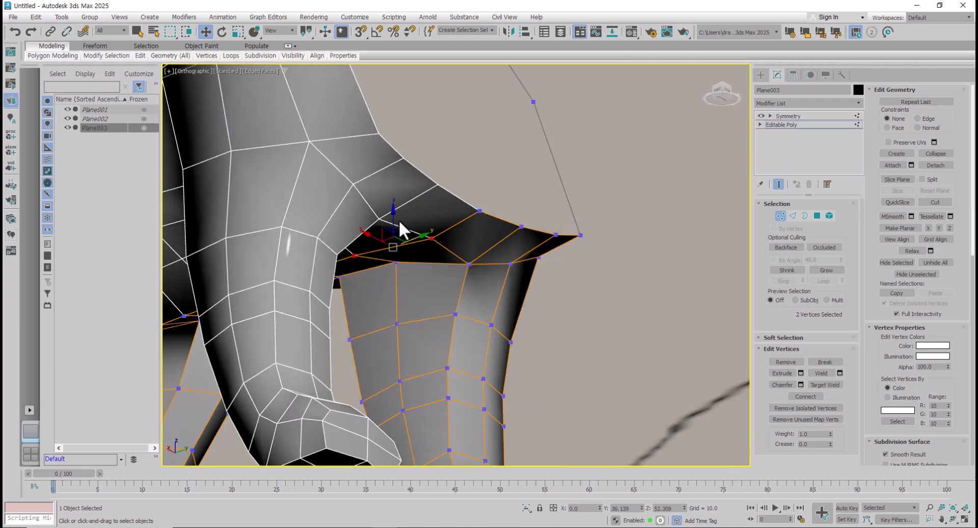
left_click_drag(396, 220, 396, 229)
Step: Move the two vertices on the belly's edge behind the front leg about 1.36 units toward the centreline along X
middle_click_drag(407, 254, 265, 216, "alt")
scroll(423, 316, "up", 2)
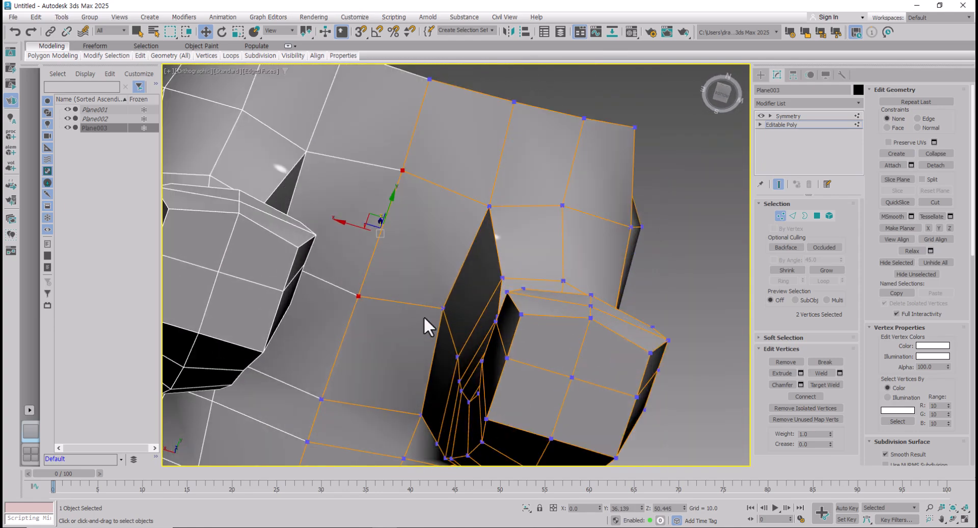
middle_click_drag(447, 308, 485, 298, "alt")
left_click(461, 364, "ctrl")
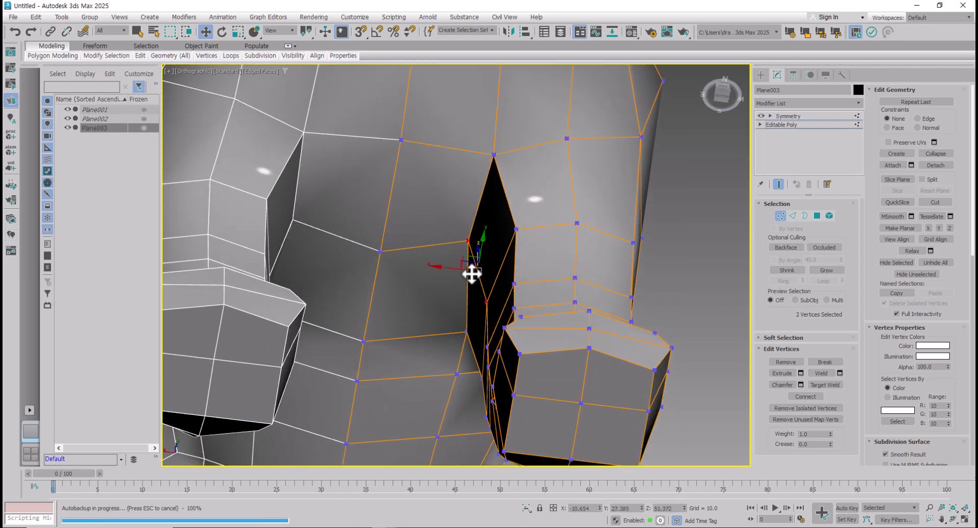
left_click_drag(446, 268, 436, 268)
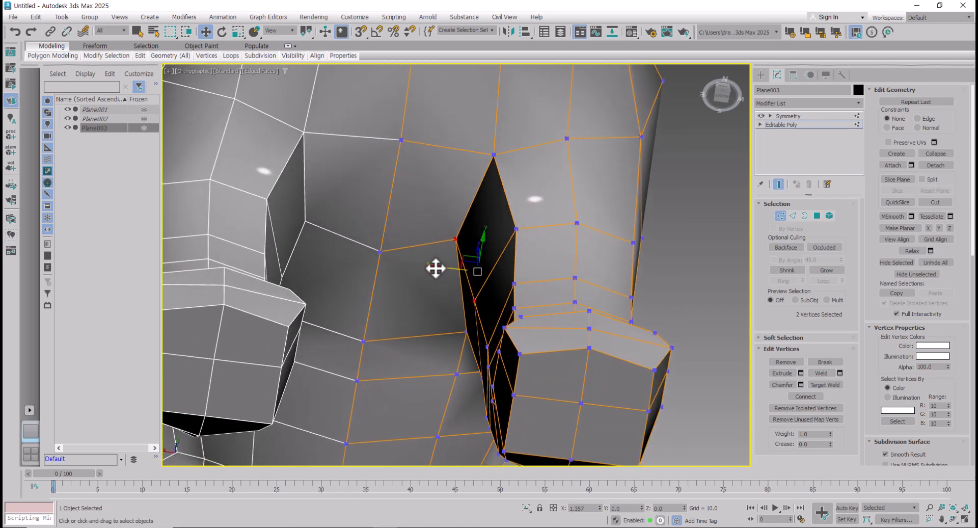
Step: Move the vertex on the inner side of the leg's top, beside the belly edge, about 0.34 units along X
middle_click_drag(483, 346, 472, 368, "alt")
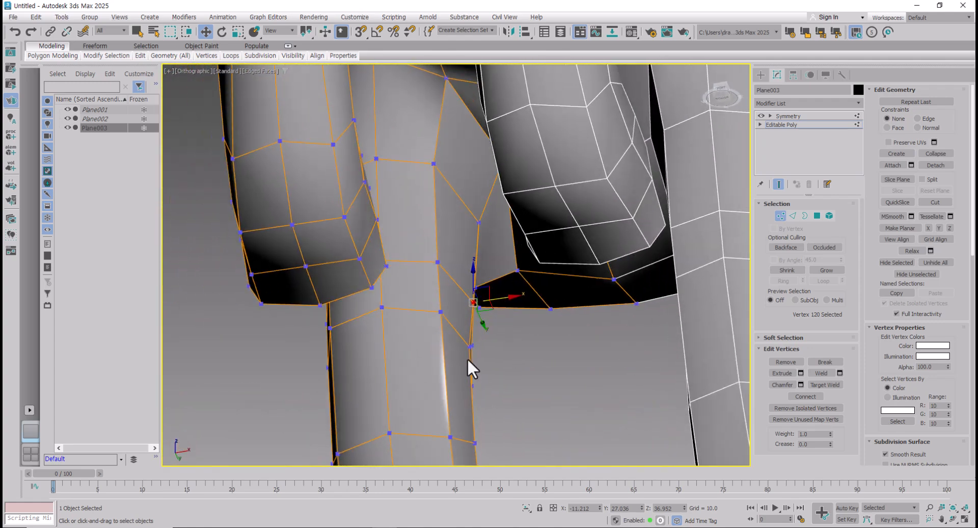
left_click(480, 222)
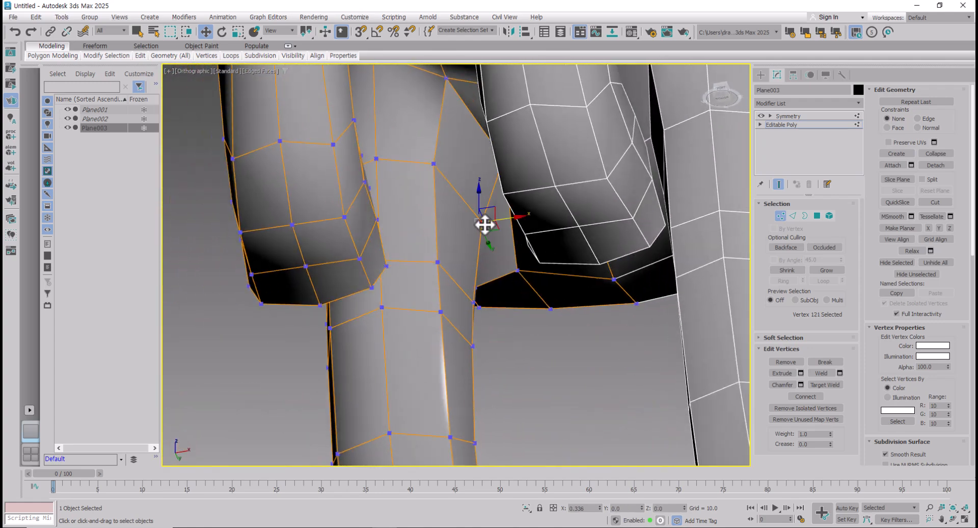
middle_click_drag(501, 338, 594, 302, "alt")
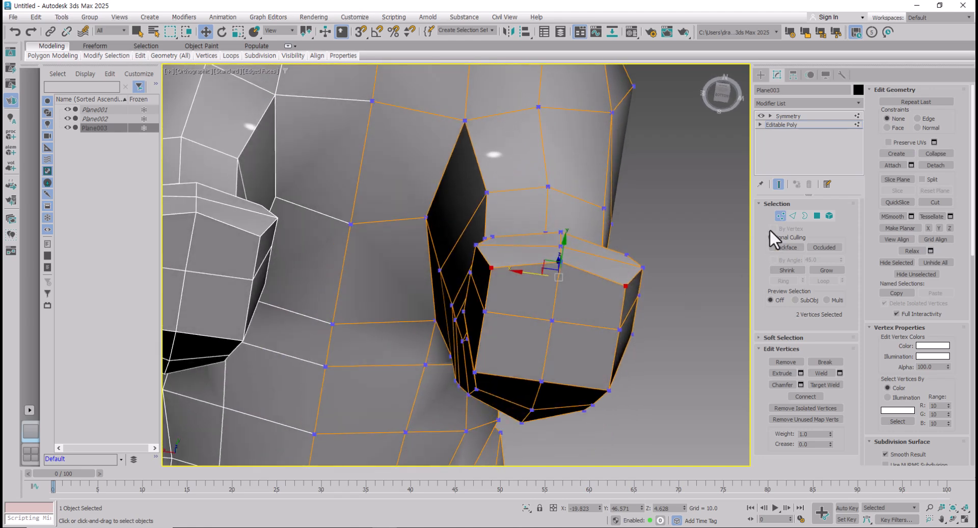
Step: Select the four sole polygons of the front paw at polygon level and scale them slightly
left_click(816, 216)
left_click(570, 311)
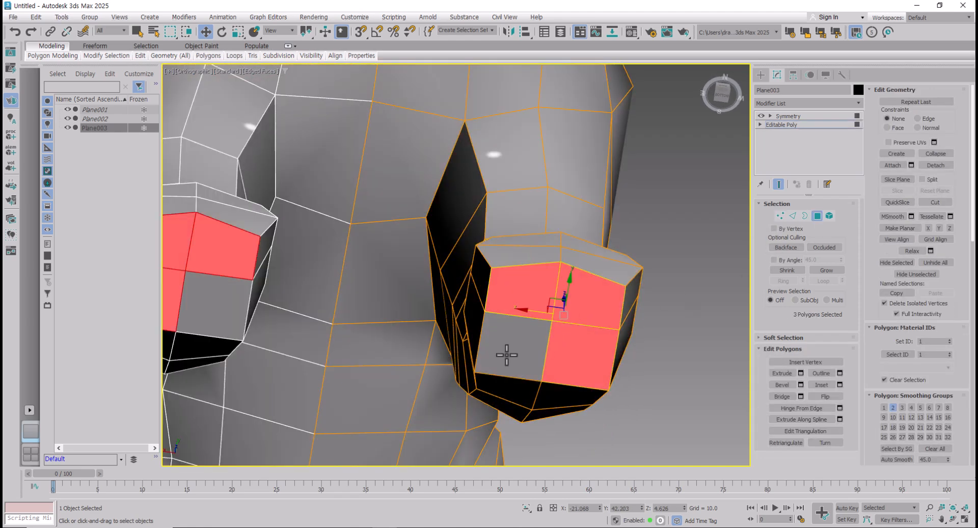
key("r")
left_click_drag(508, 318, 504, 318)
Step: Select the four polygons on the sole of the hind paw and check the paws' soles at ground level
scroll(502, 321, "down", 2)
middle_click_drag(502, 321, 489, 405, "alt")
middle_click_drag(467, 360, 551, 334, "alt")
left_click(515, 328)
left_click(550, 334, "ctrl")
left_click(543, 361, "ctrl")
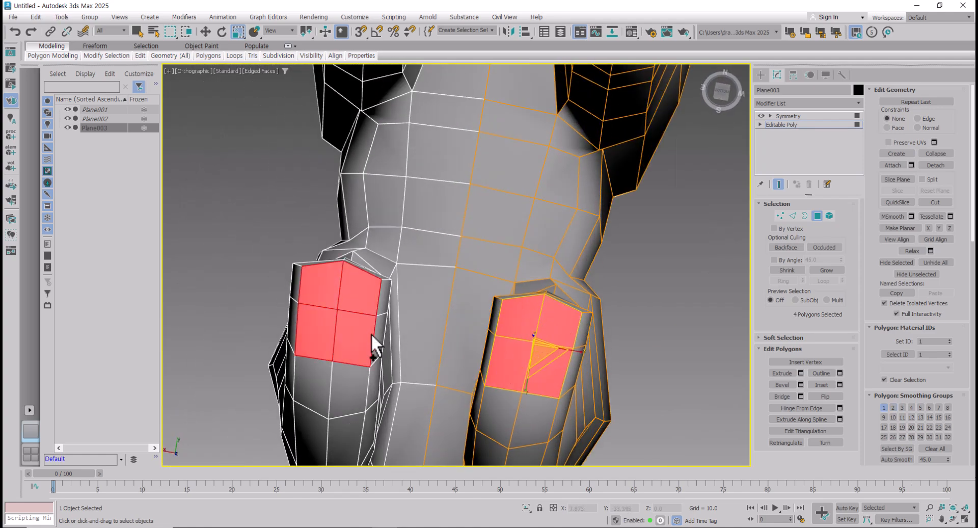
middle_click_drag(371, 333, 560, 340, "alt")
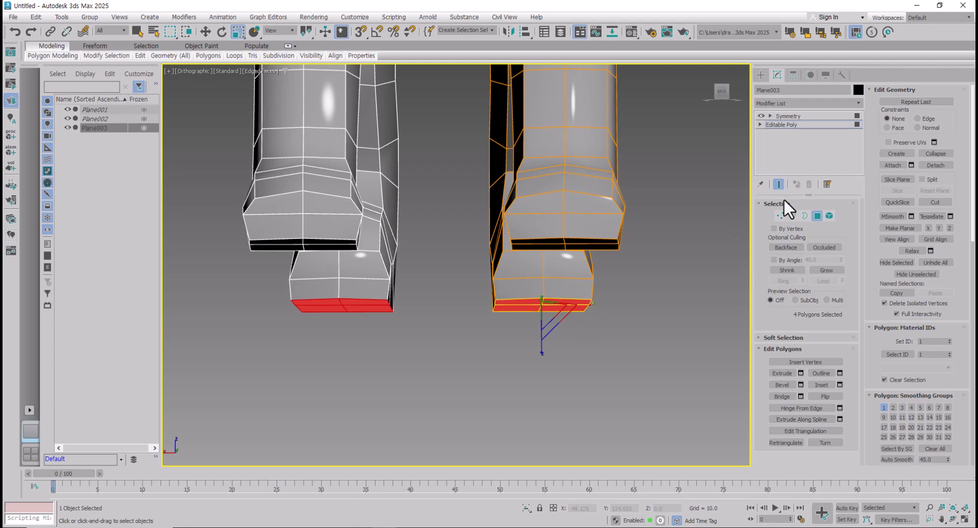
Step: Leave polygon editing, return to the Symmetry level, and convert the mirrored body to a single Editable Poly
left_click(816, 216)
left_click(793, 115)
scroll(502, 292, "down", 2)
middle_click_drag(502, 292, 453, 303, "alt")
scroll(492, 336, "down", 5)
scroll(492, 337, "down", 3)
scroll(452, 302, "up", 3)
right_click(450, 272)
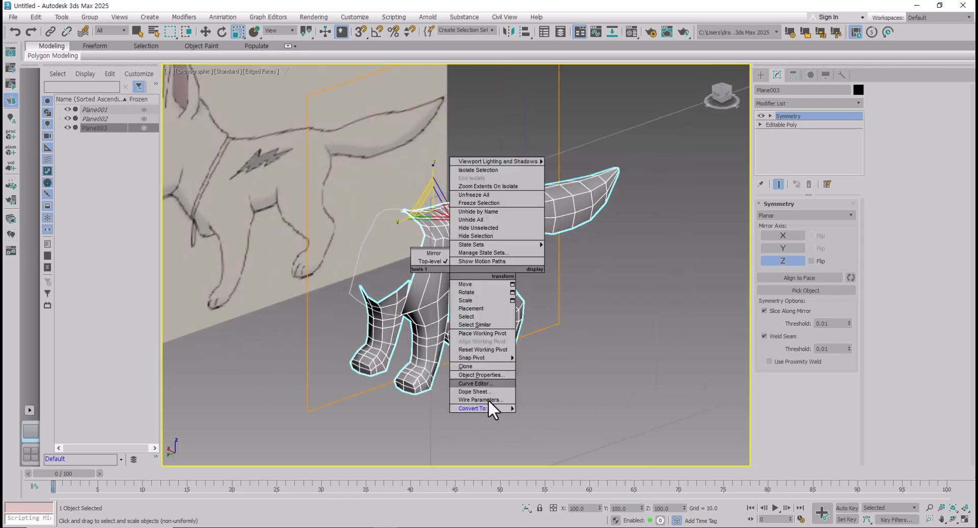
left_click(549, 416)
Step: Examine the converted body, legs and tail against the dog reference drawing from the side and at an angle
middle_click_drag(549, 415, 476, 346, "alt")
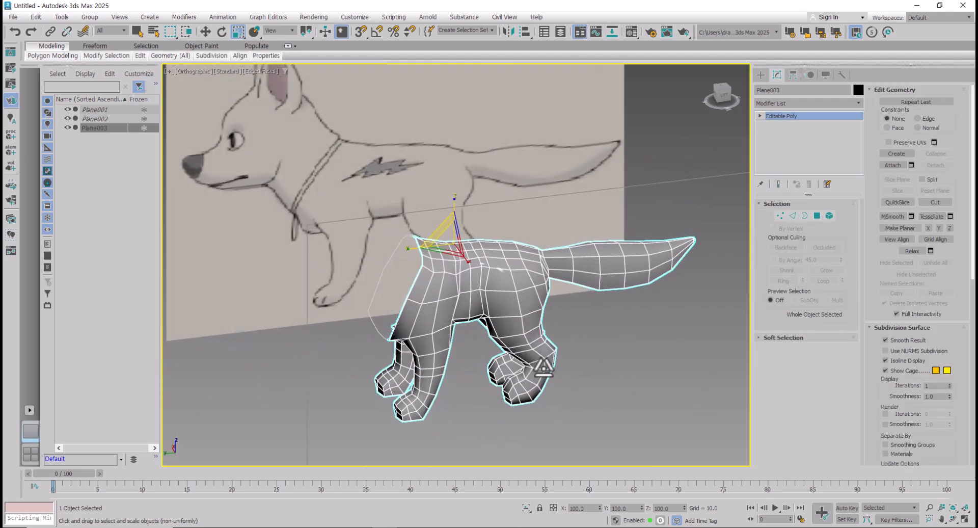
left_click(476, 346)
left_click(480, 297)
middle_click_drag(480, 298, 484, 334, "alt")
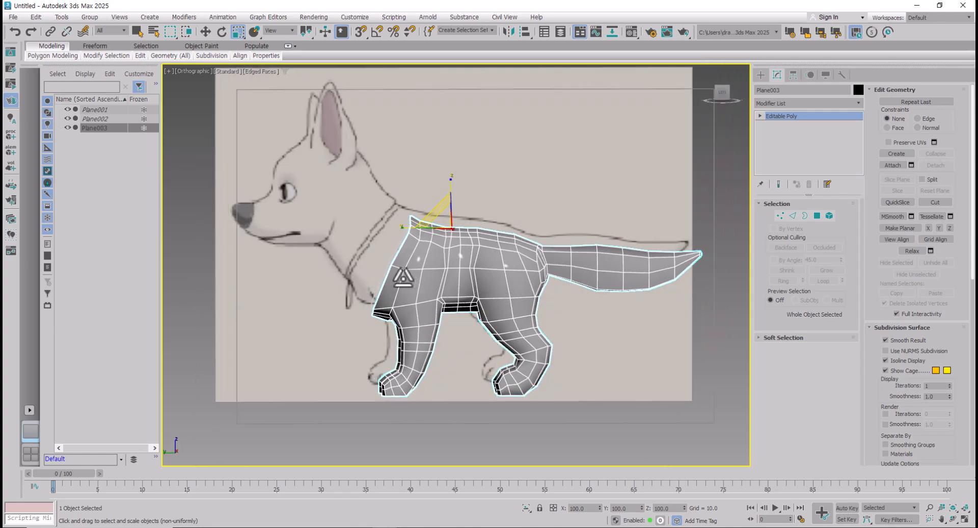
mouse_move(417, 288)
middle_mouse_down()
mouse_move(515, 303)
mouse_move(482, 363)
mouse_move(498, 334)
mouse_move(447, 363)
mouse_move(508, 294)
mouse_move(555, 316)
mouse_move(487, 298)
mouse_move(490, 334)
middle_mouse_up()
scroll(474, 310, "up", 2)
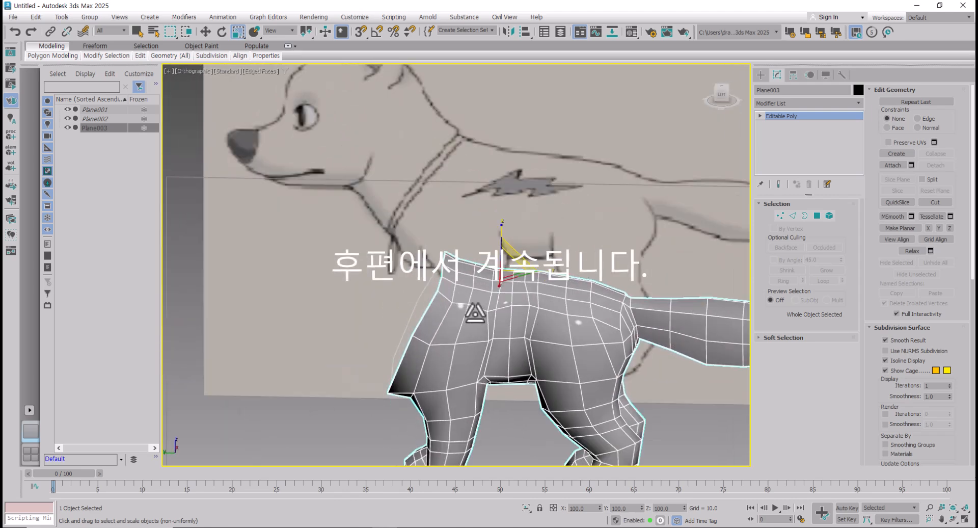
mouse_move(451, 301)
middle_mouse_down("alt")
mouse_move(480, 304)
mouse_move(433, 286)
middle_mouse_up("alt")
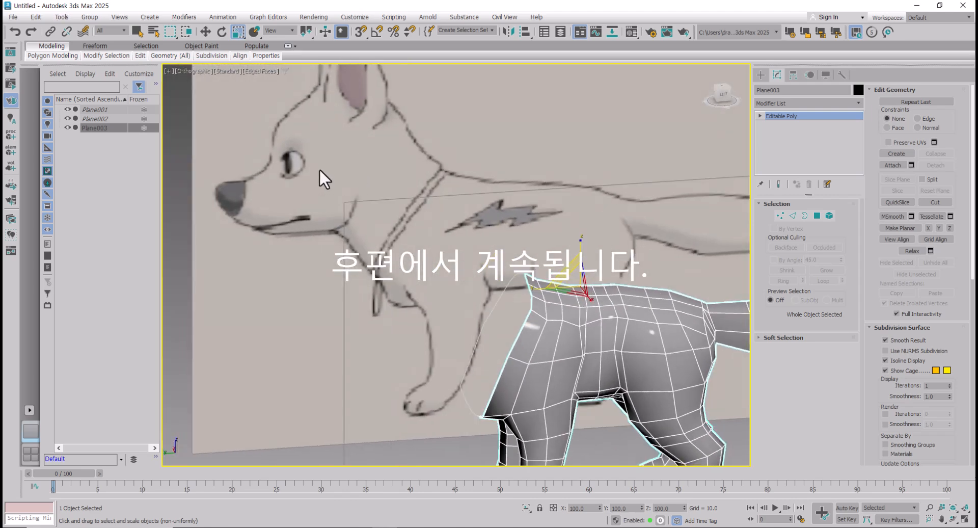
middle_click_drag(592, 352, 591, 331)
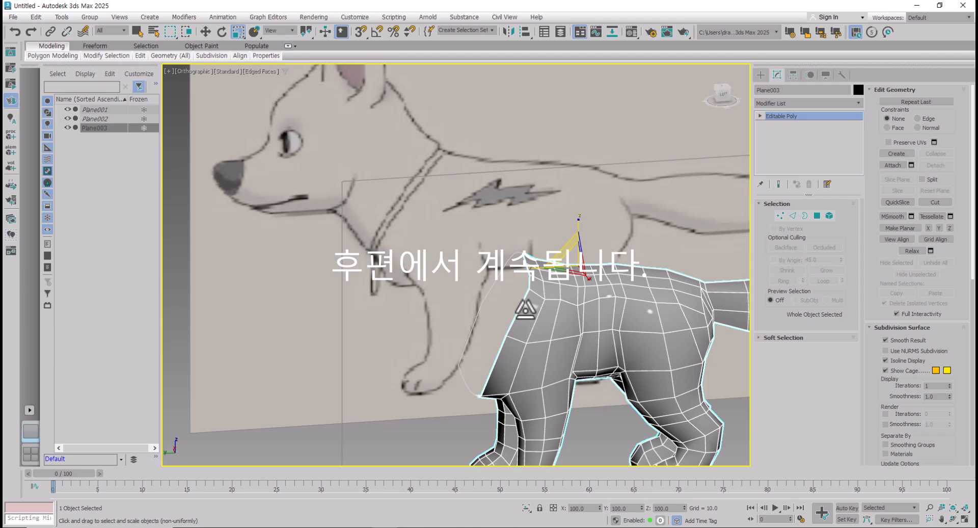
middle_click_drag(520, 305, 490, 284)
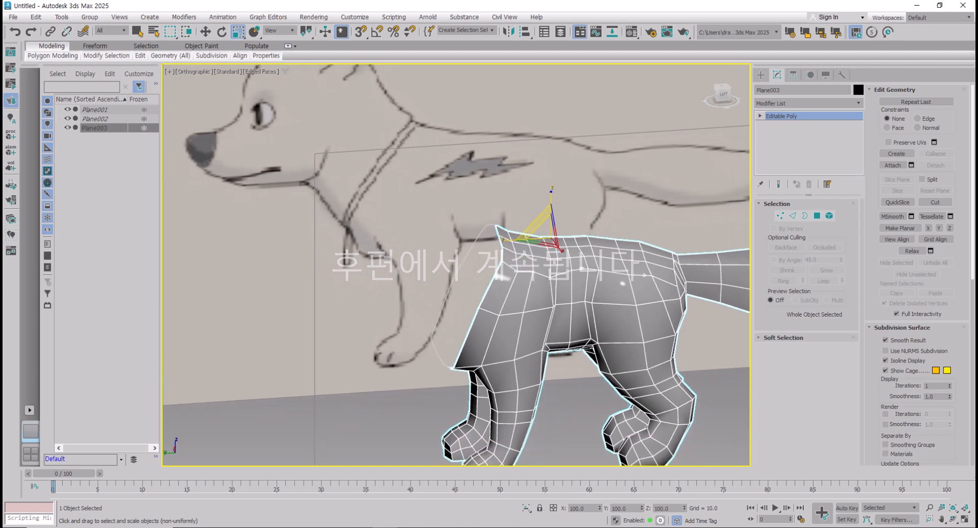